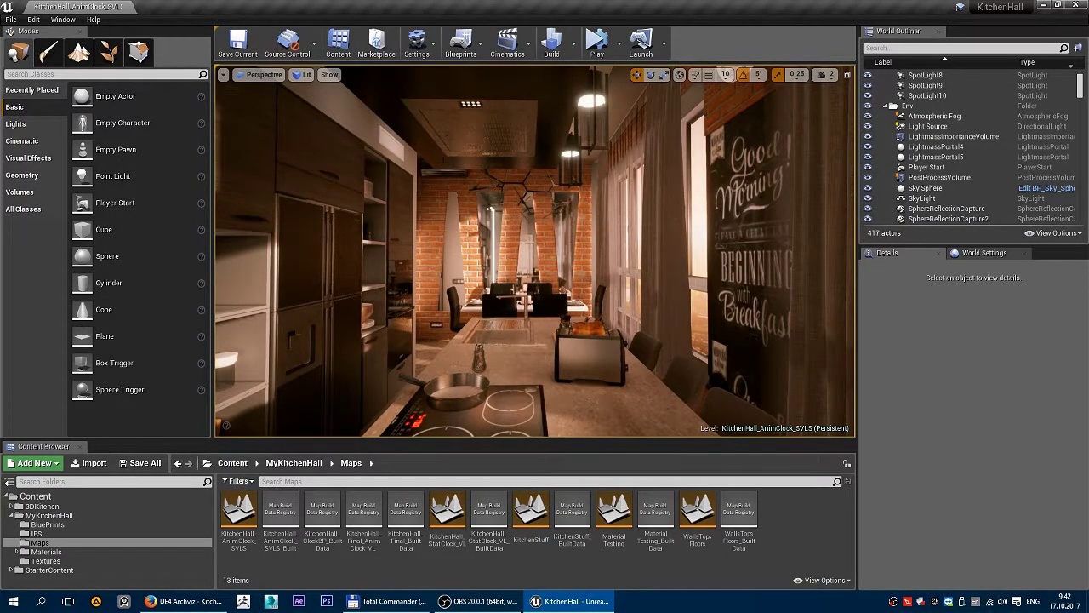
Add a new level sequence from Cinematics and pick MyKitchenHall as the save location.
left_click(507, 51)
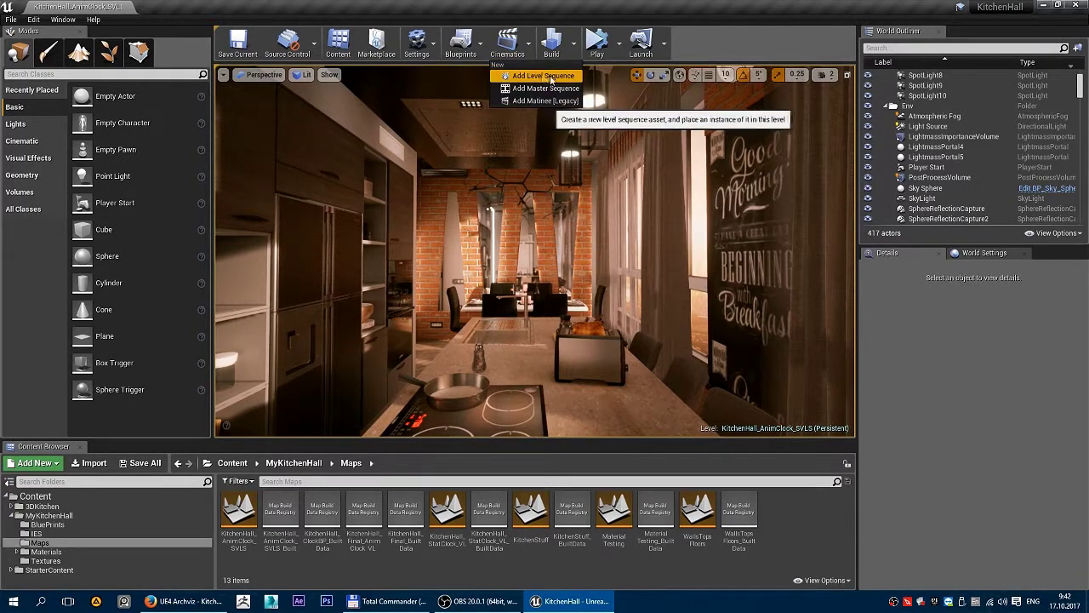
left_click(550, 76)
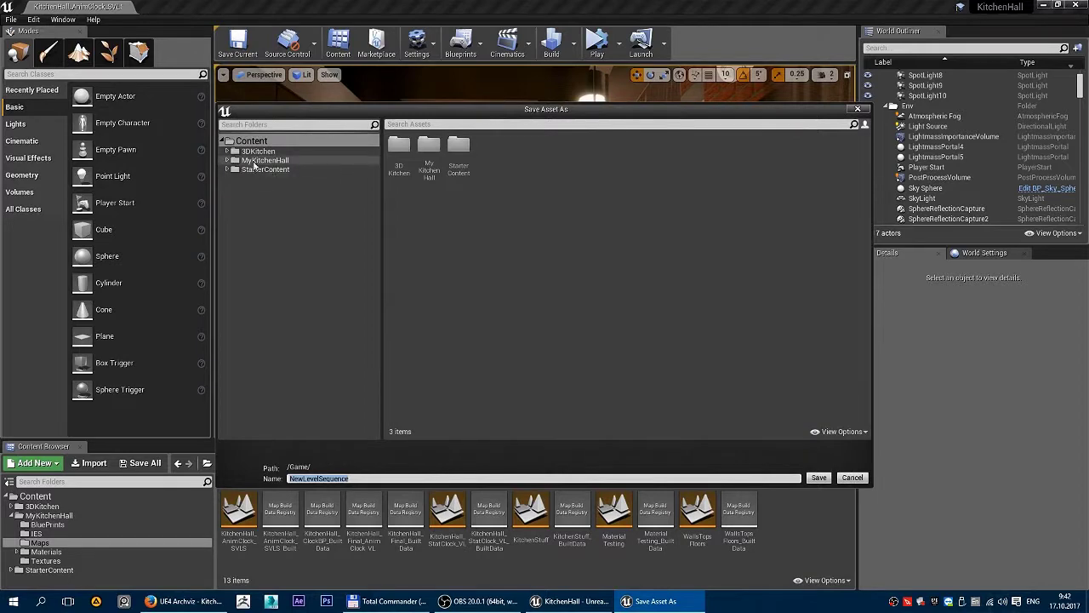
left_click(234, 160)
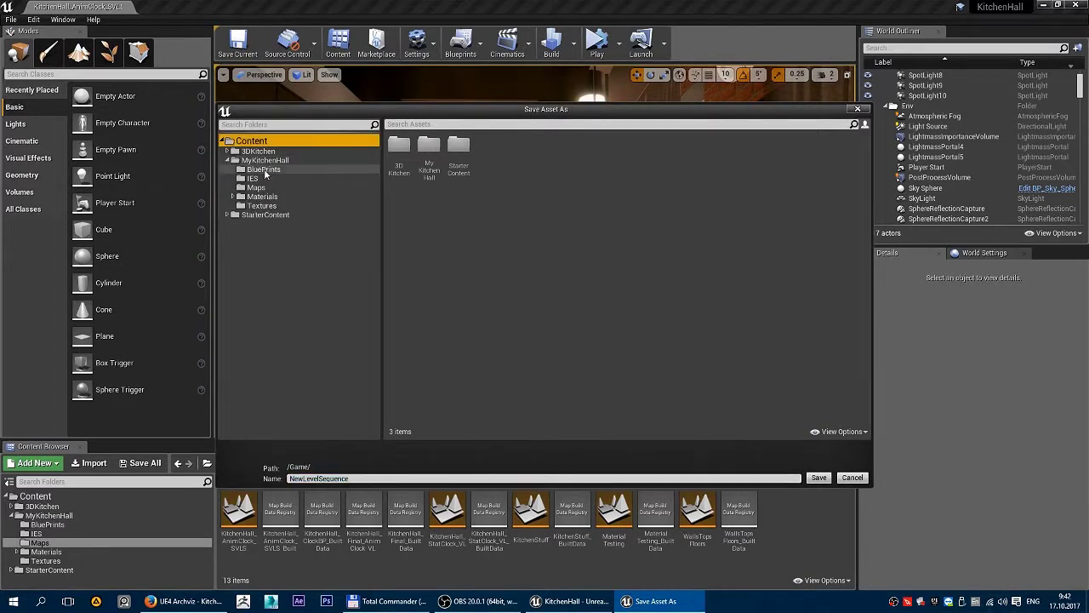
left_click(265, 160)
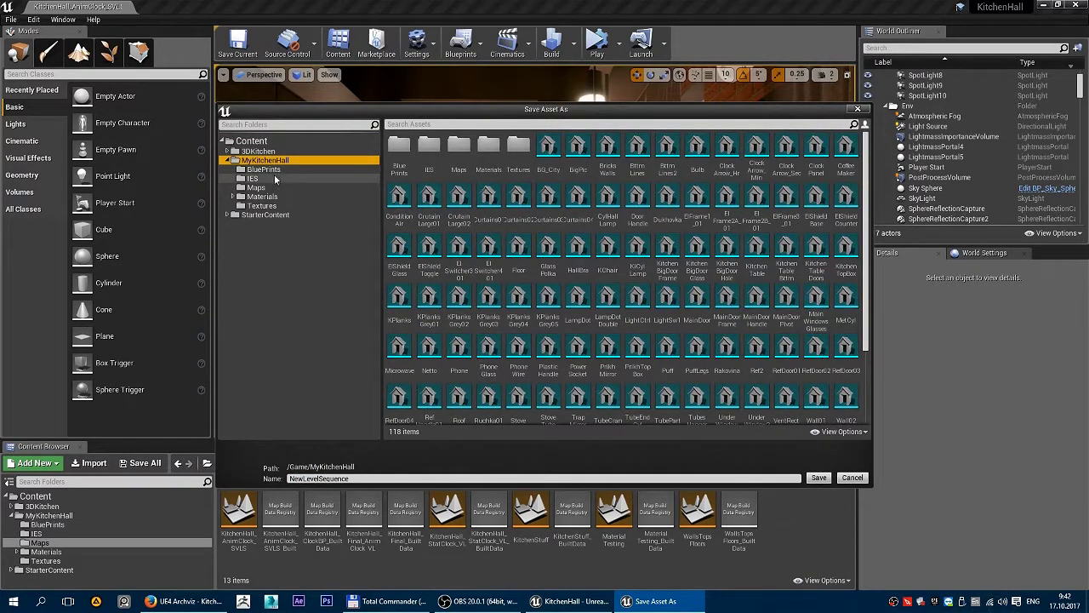
Create a new subfolder named seq inside MyKitchenHall.
right_click(270, 162)
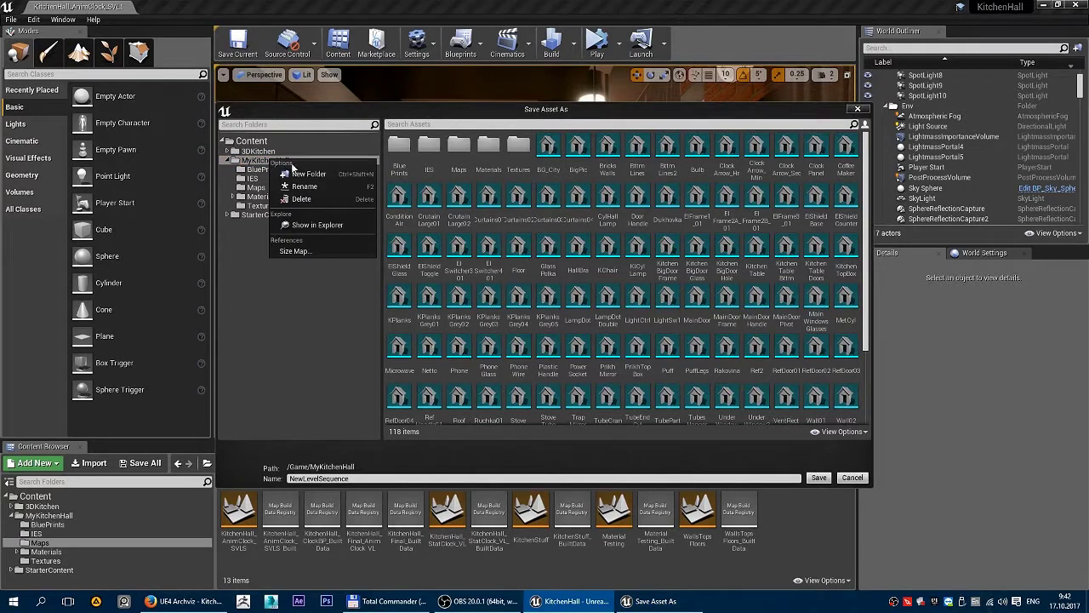
left_click(298, 176)
type("se")
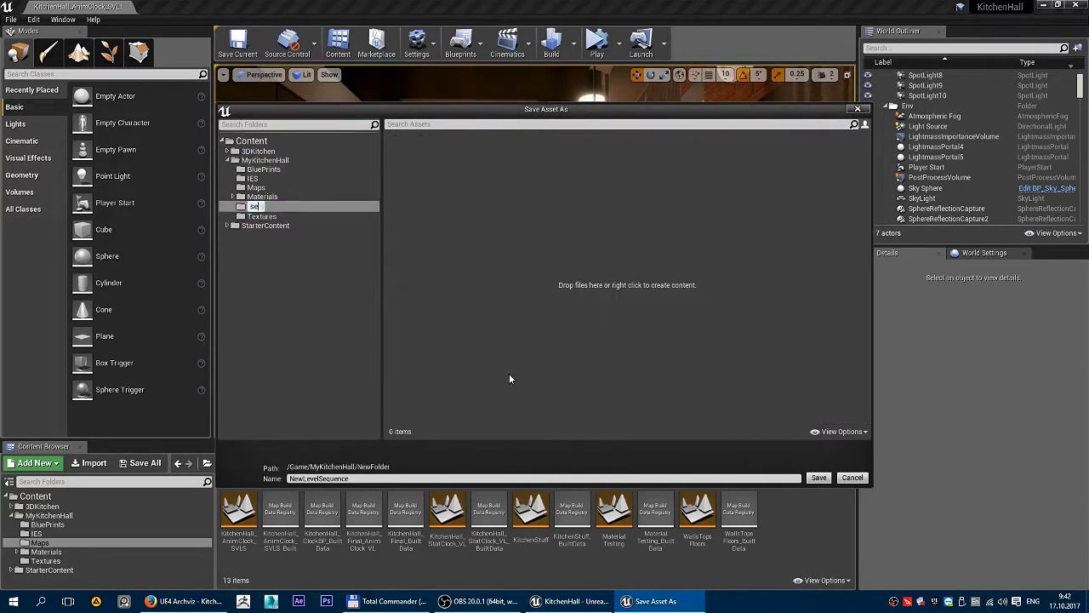
type("q")
key("Return")
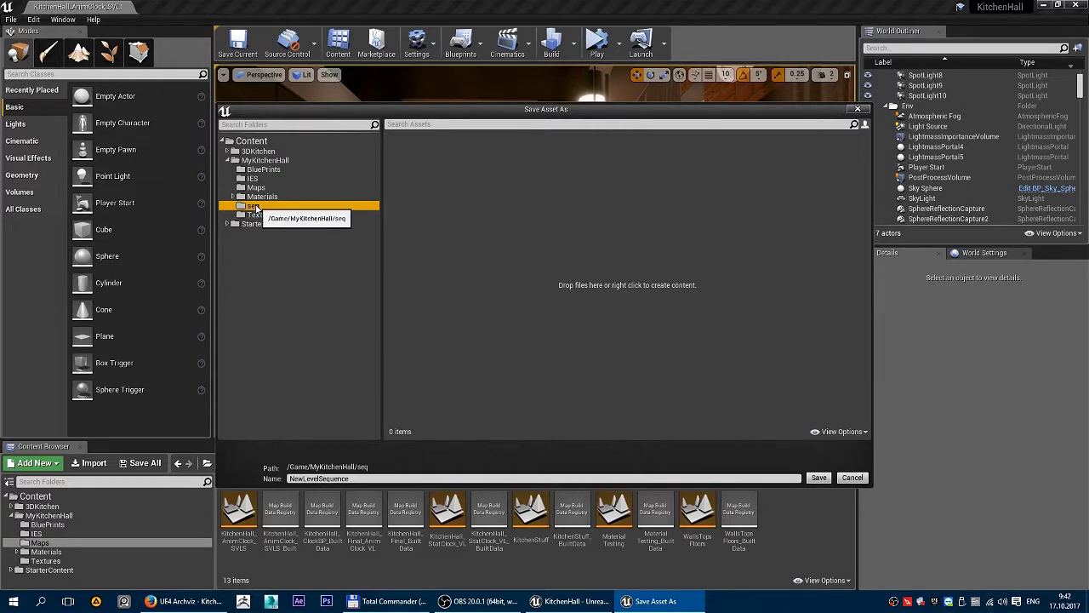
Name the sequence KH_Movie and save it.
left_click(361, 478)
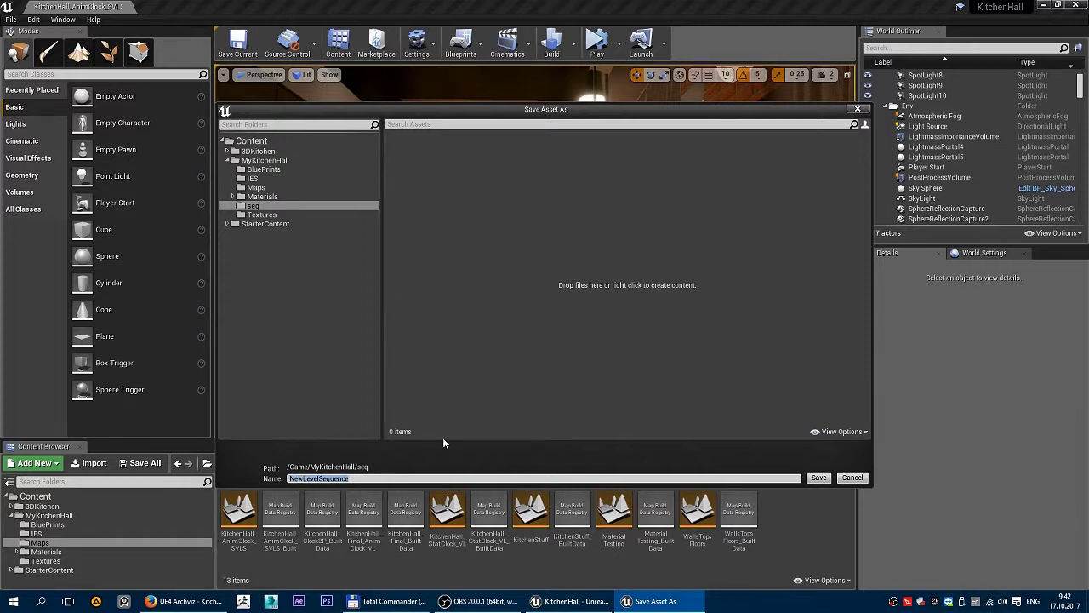
type("KH")
type("_Mo")
type("vie")
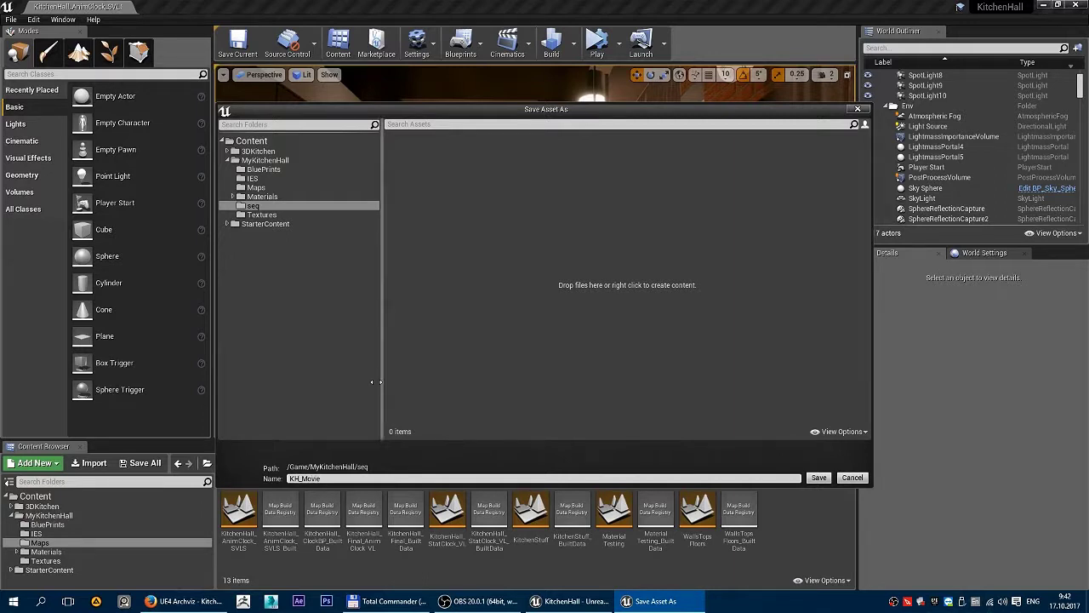
left_click(819, 478)
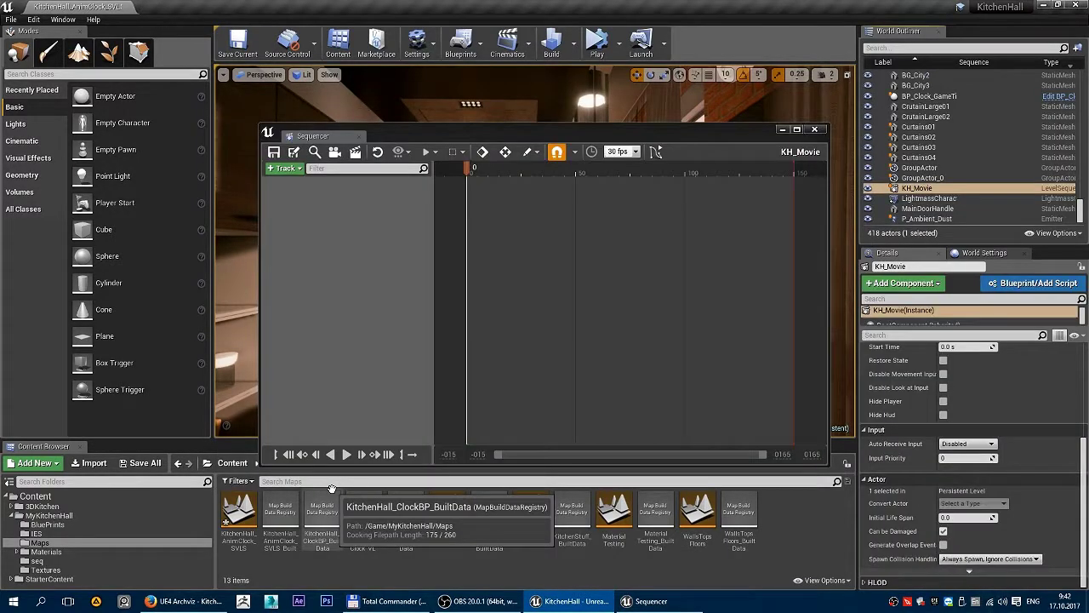
Move the floating KH_Movie Sequencer window up and close it.
left_click_drag(448, 139, 421, 101)
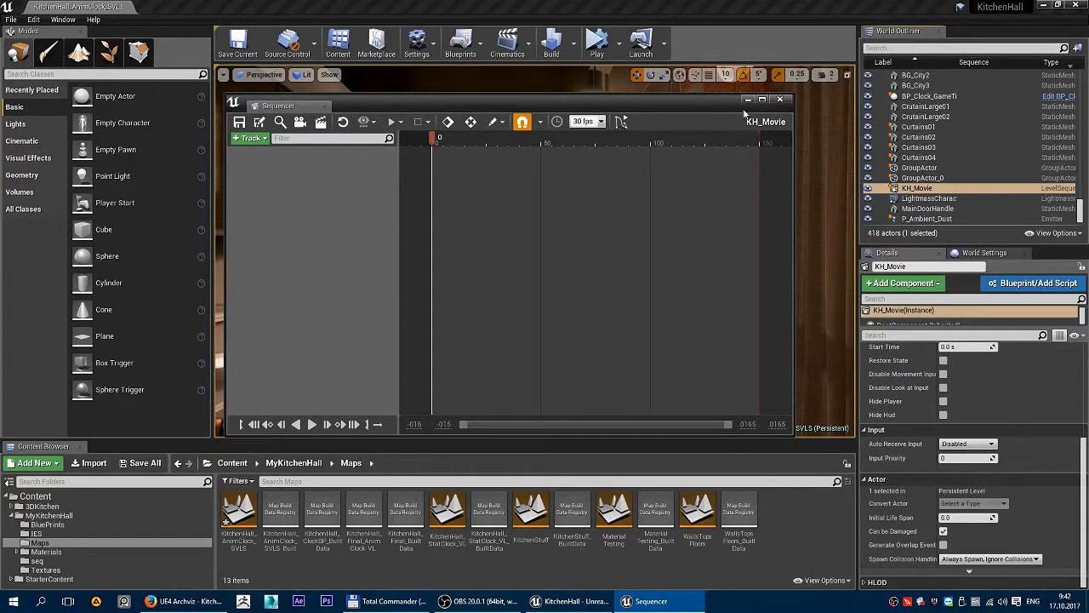
left_click(784, 100)
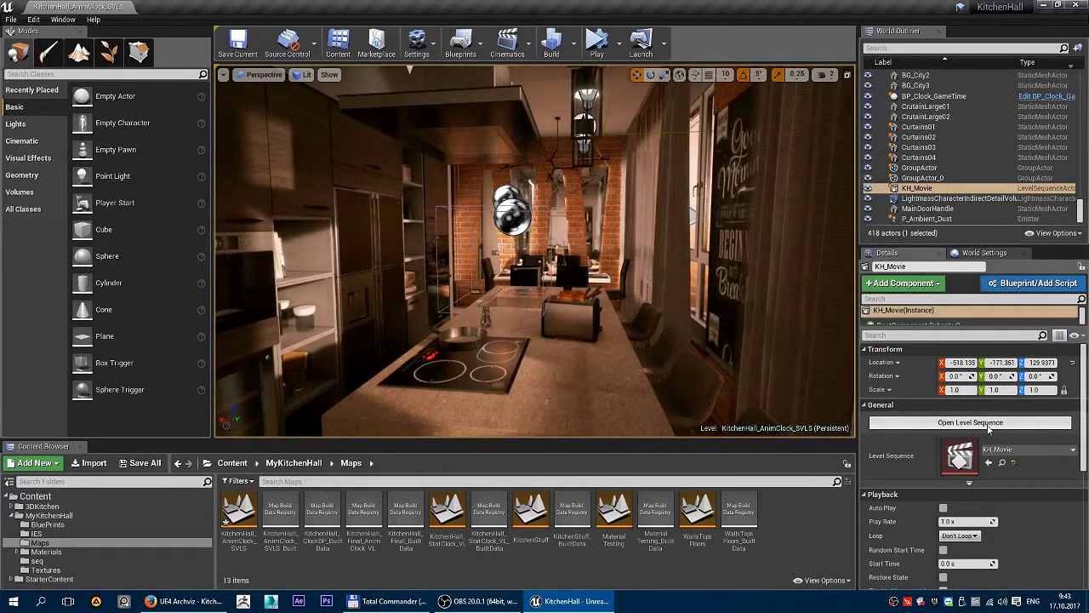
Reopen KH_Movie in Sequencer from Details and move its window aside over the hallway view.
left_click(989, 424)
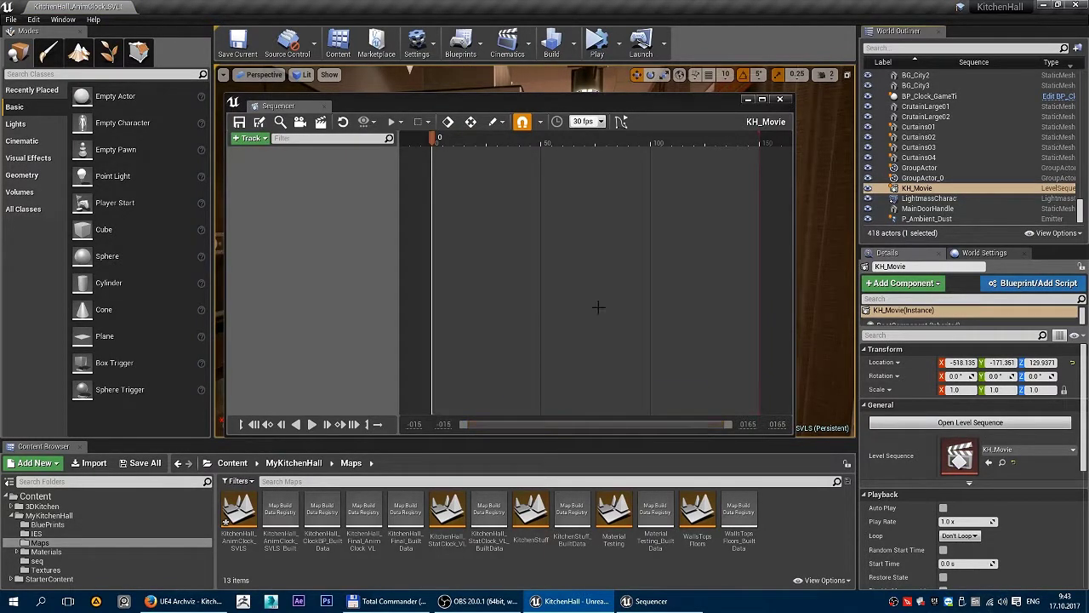
left_click_drag(517, 103, 740, 182)
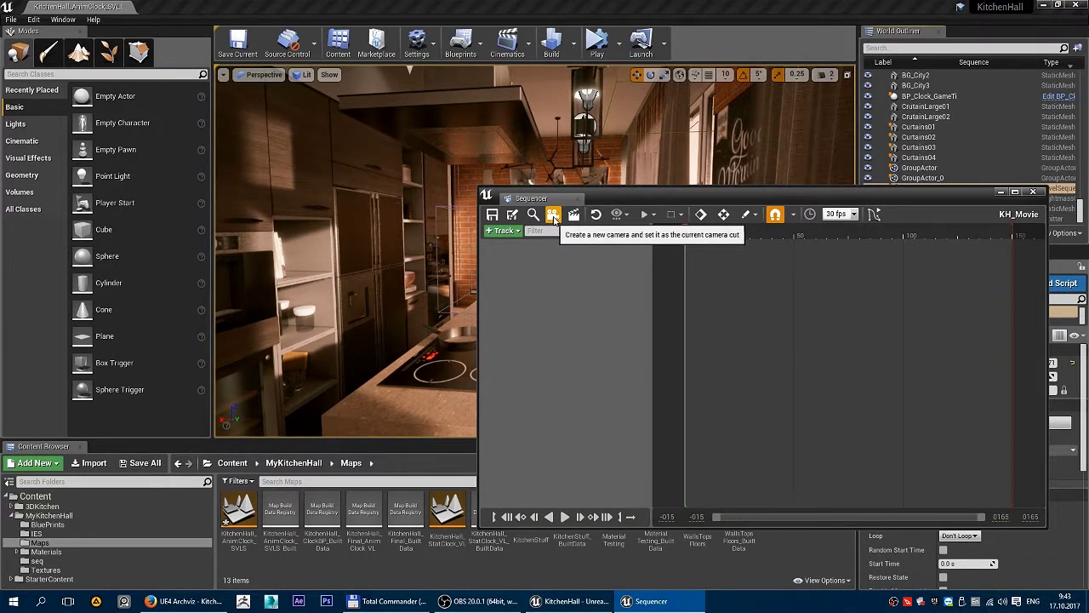
left_click(553, 216)
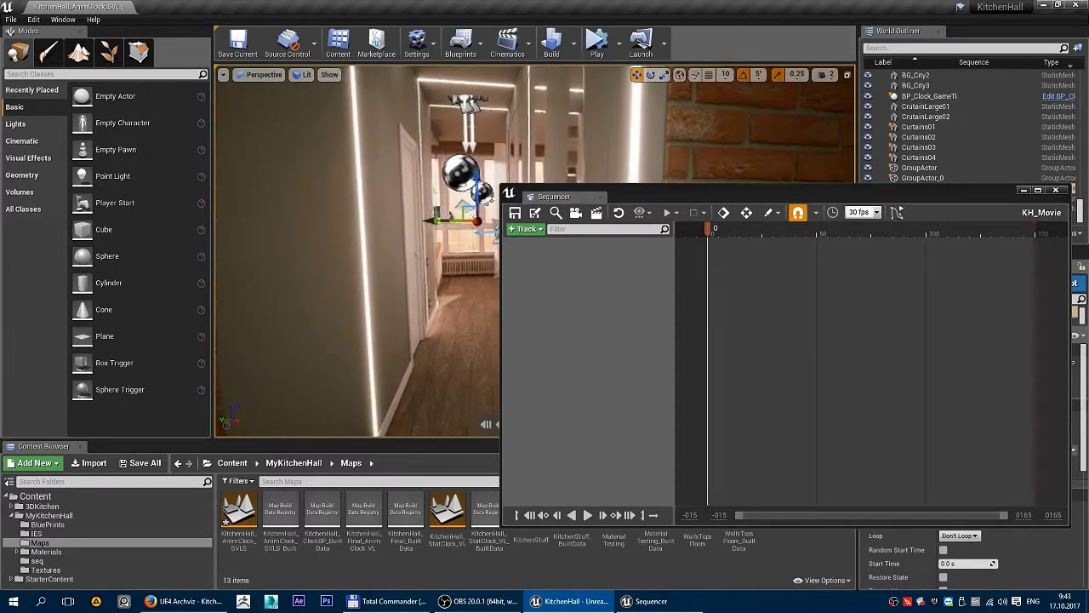
left_click_drag(677, 193, 805, 162)
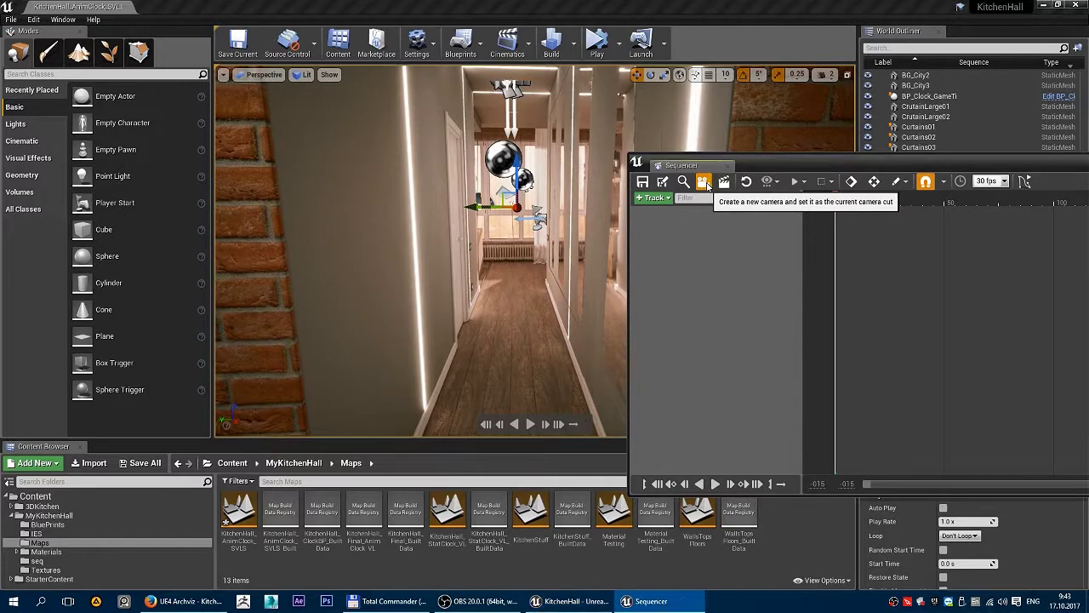
Add a new cine camera set as the current camera cut, then shift Sequencer right.
left_click(704, 182)
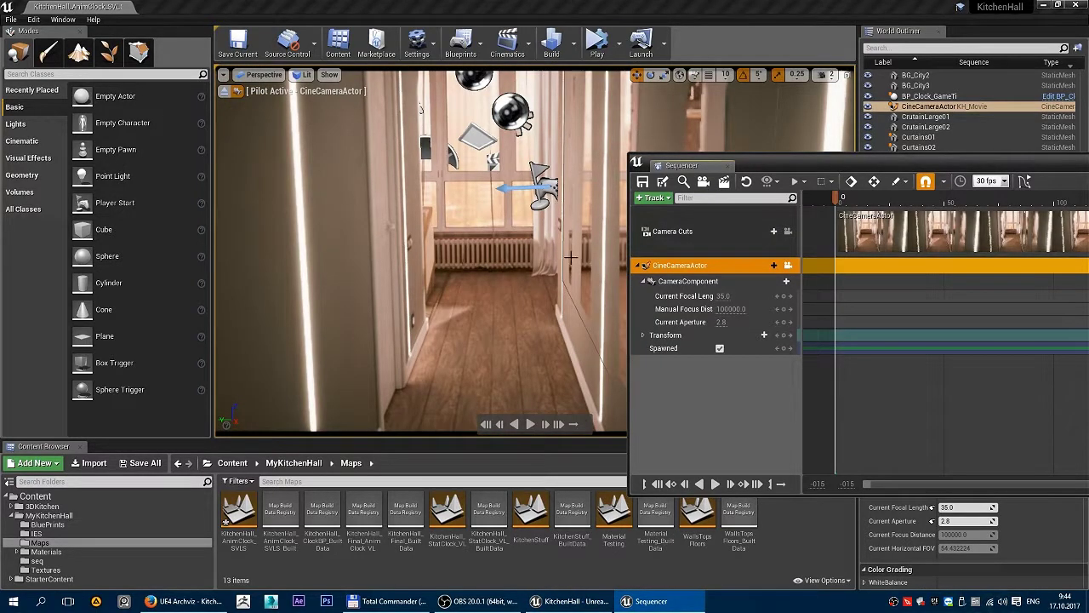
left_click_drag(845, 170, 568, 111)
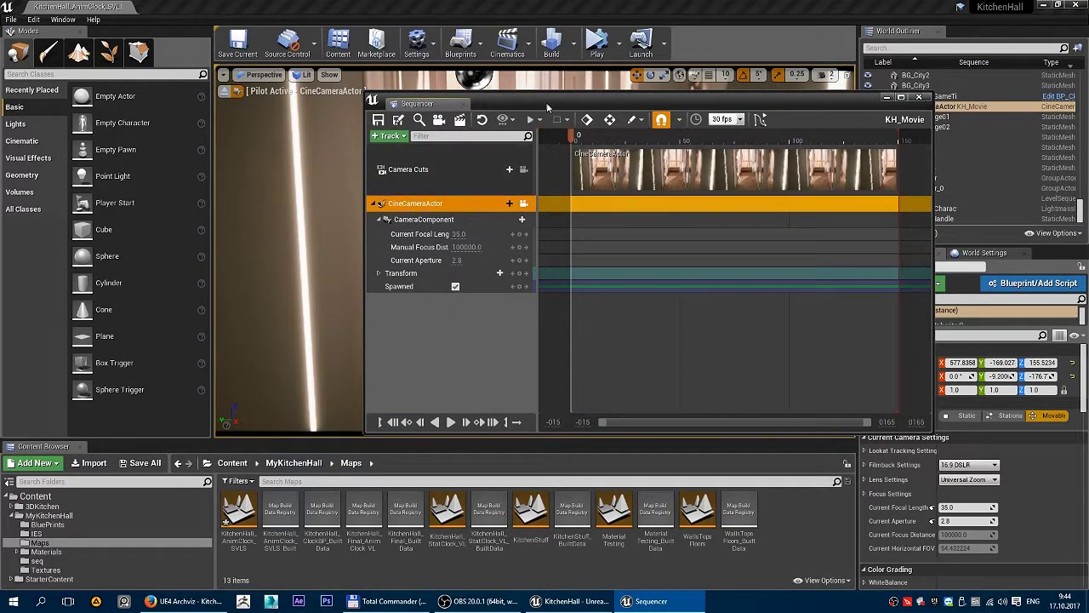
left_click_drag(550, 108, 762, 104)
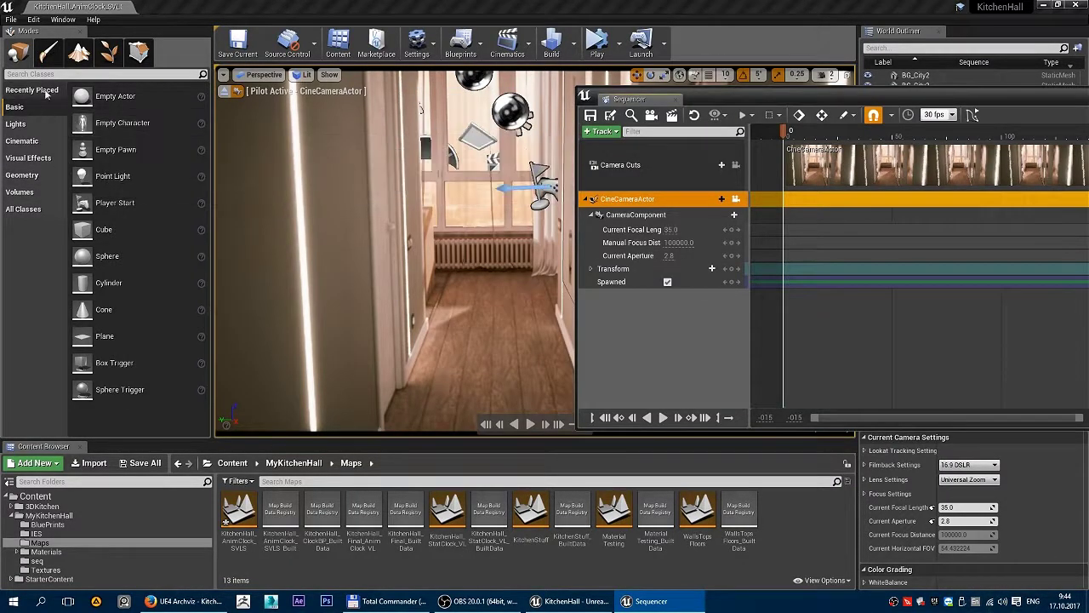
left_click(95, 73)
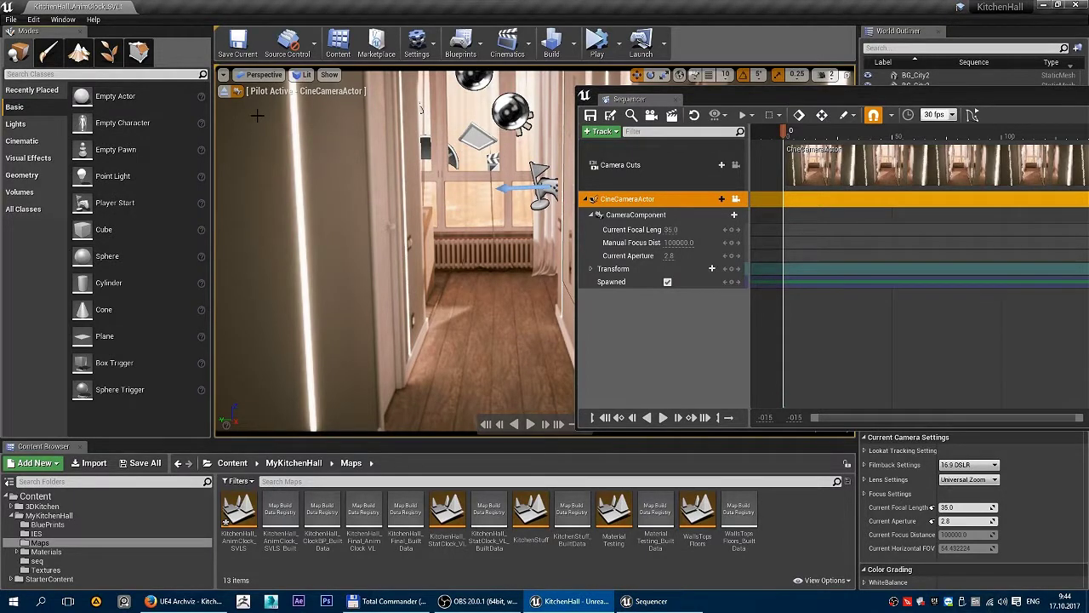
Search for camera classes and place a camera actor and a cine camera actor in the hallway.
type("camera")
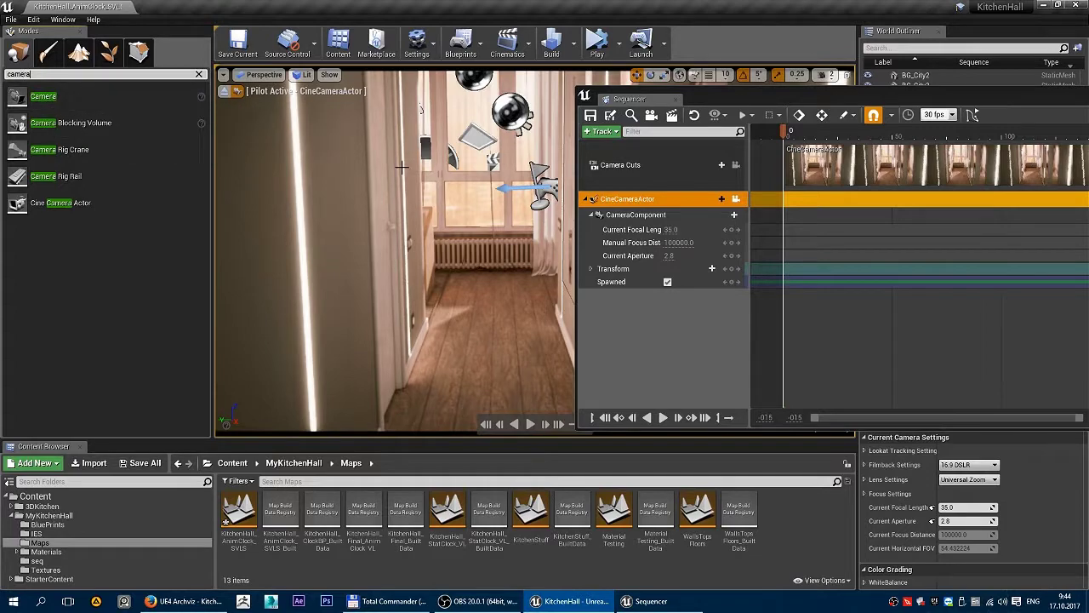
left_click(236, 92)
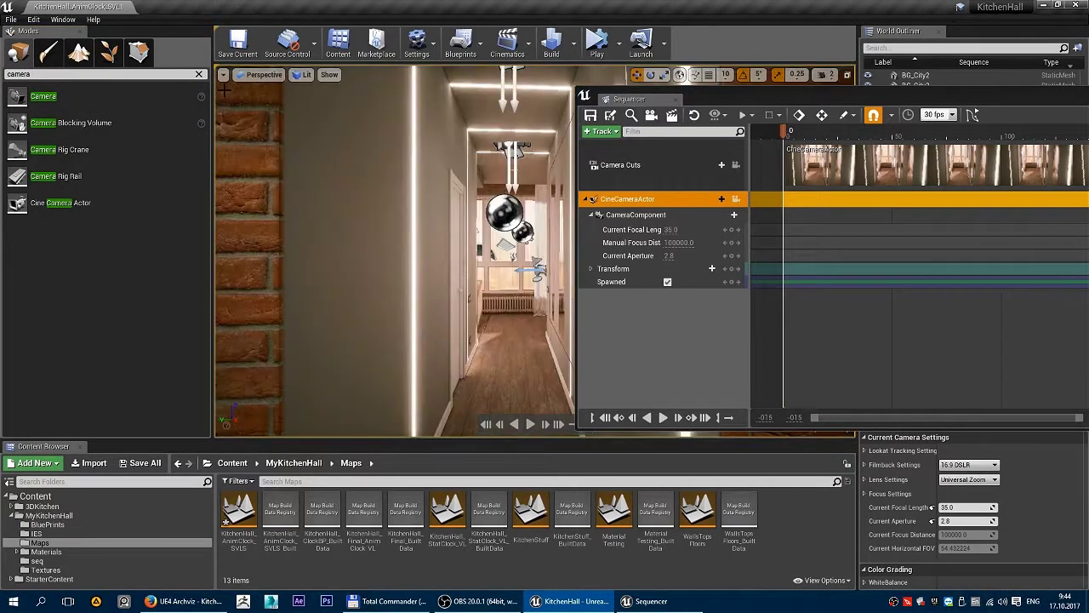
key("f")
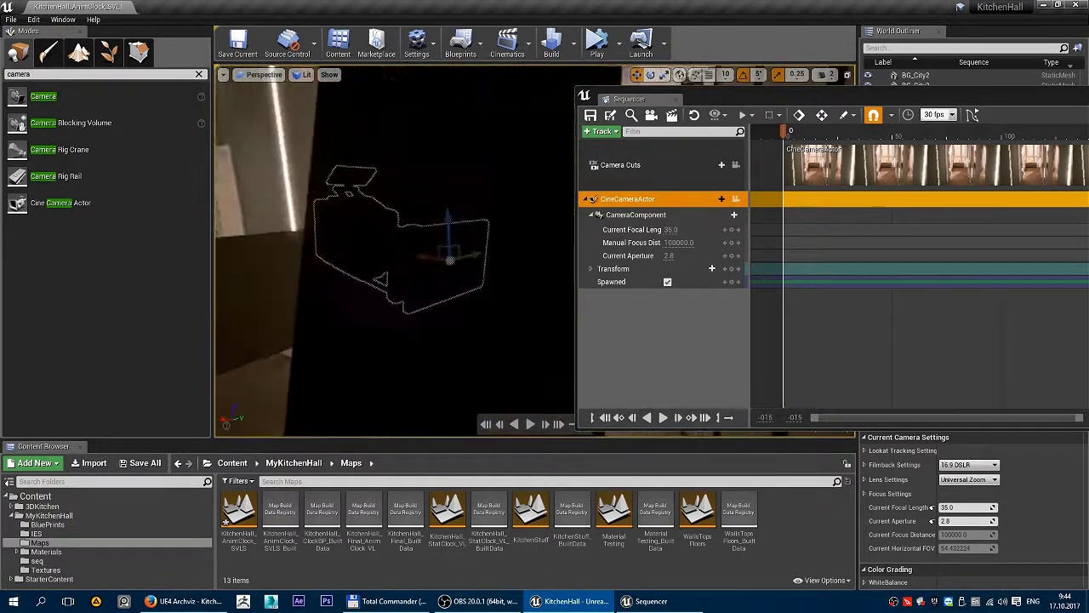
left_click_drag(476, 281, 488, 212)
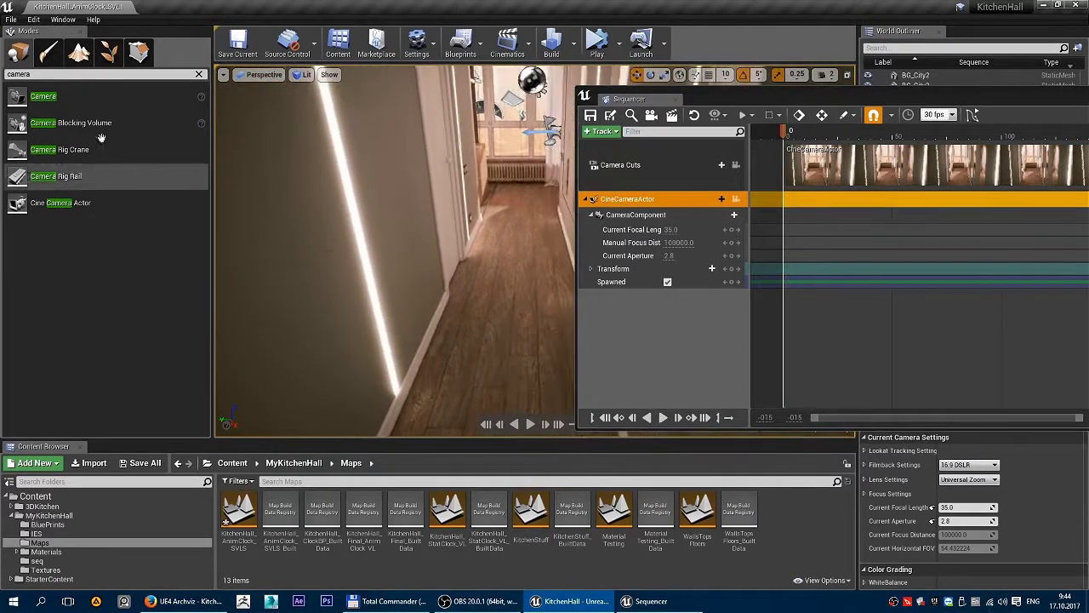
mouse_move(43, 97)
left_mouse_down()
mouse_move(503, 329)
mouse_move(495, 232)
mouse_move(455, 268)
left_mouse_up()
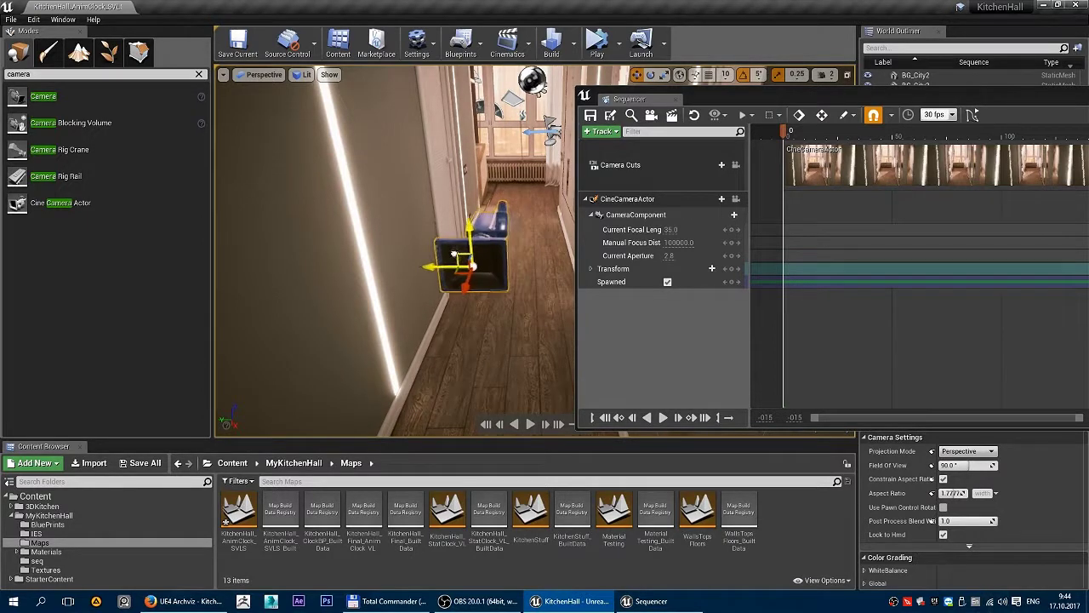
right_click_drag(400, 256, 358, 255)
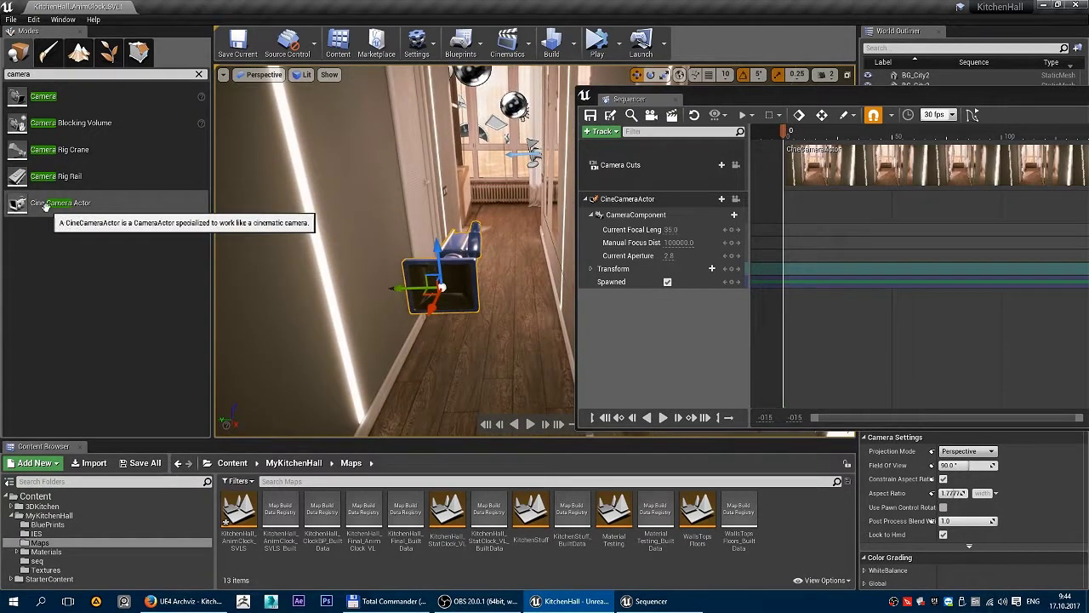
left_click_drag(68, 207, 519, 294)
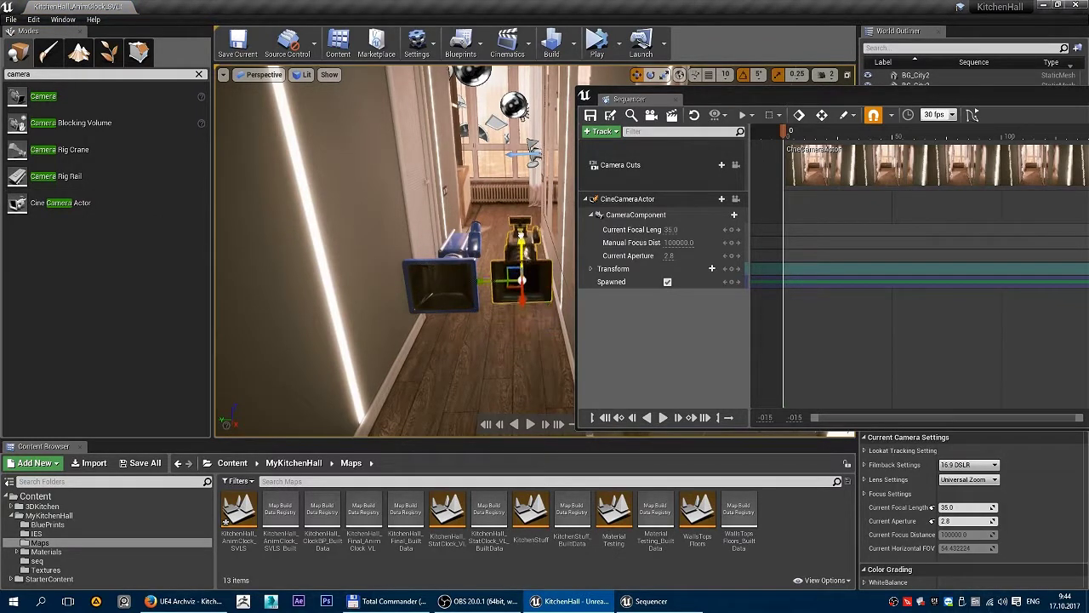
key("f")
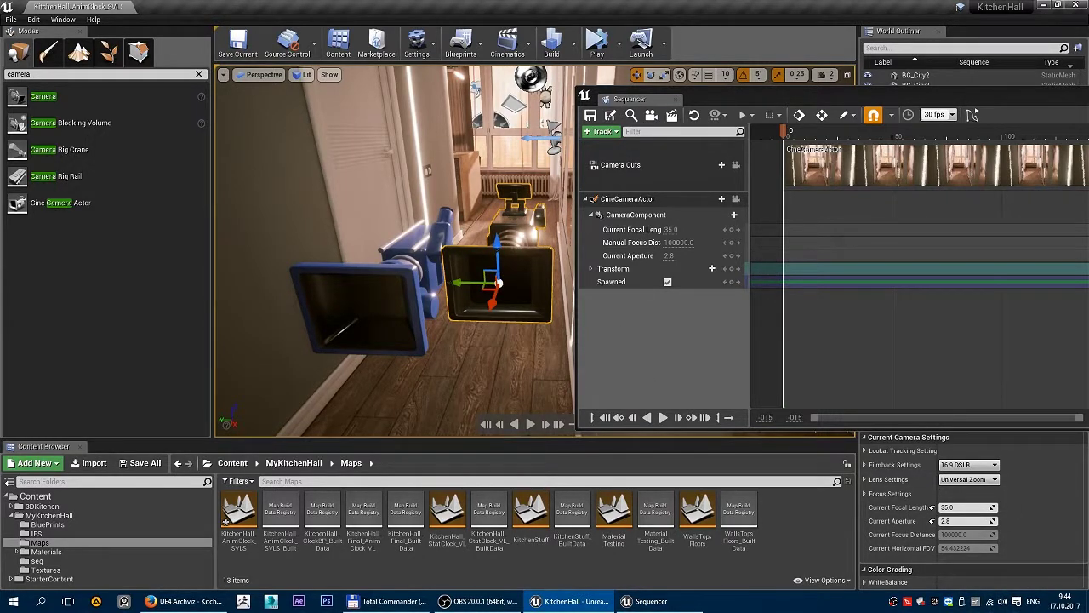
Delete the extra blue camera and select the remaining cine camera's track to show its details.
left_click(418, 260)
left_click_drag(433, 253, 391, 255, "alt")
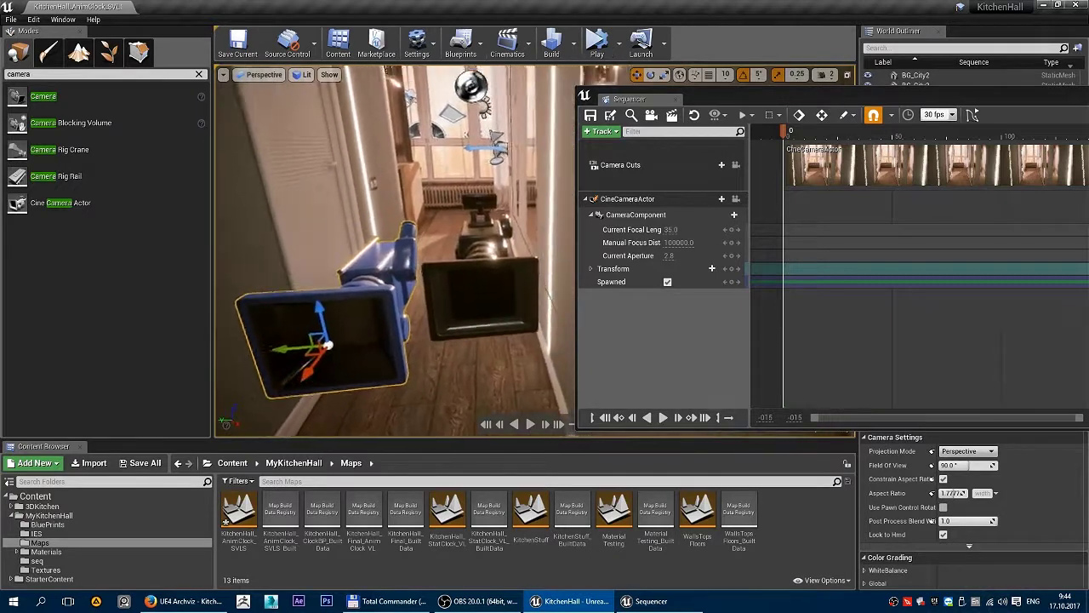
key("Delete")
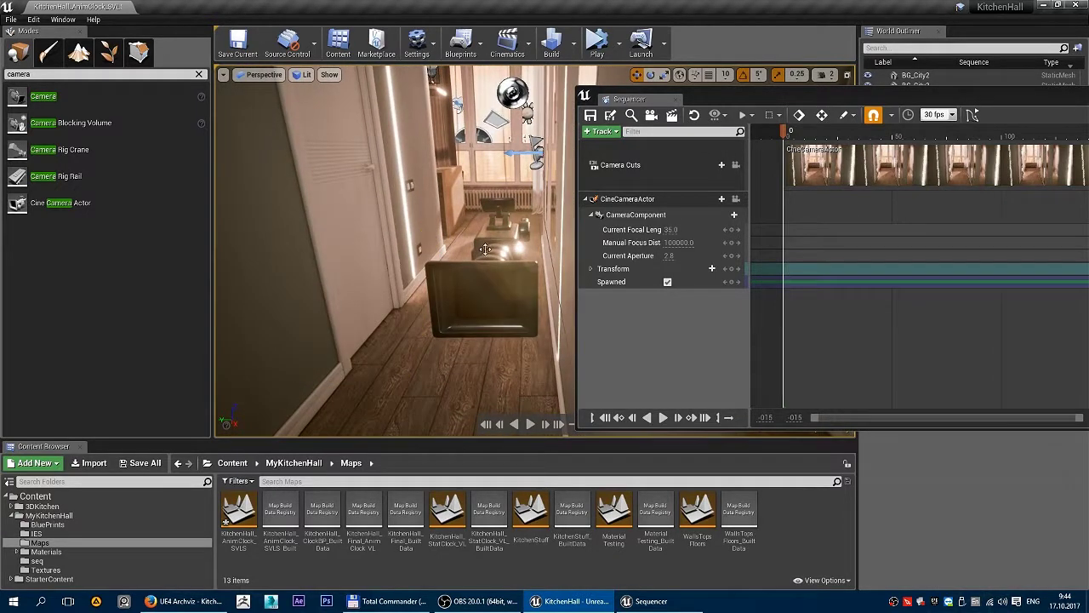
left_click(484, 249)
right_click_drag(484, 248, 400, 255)
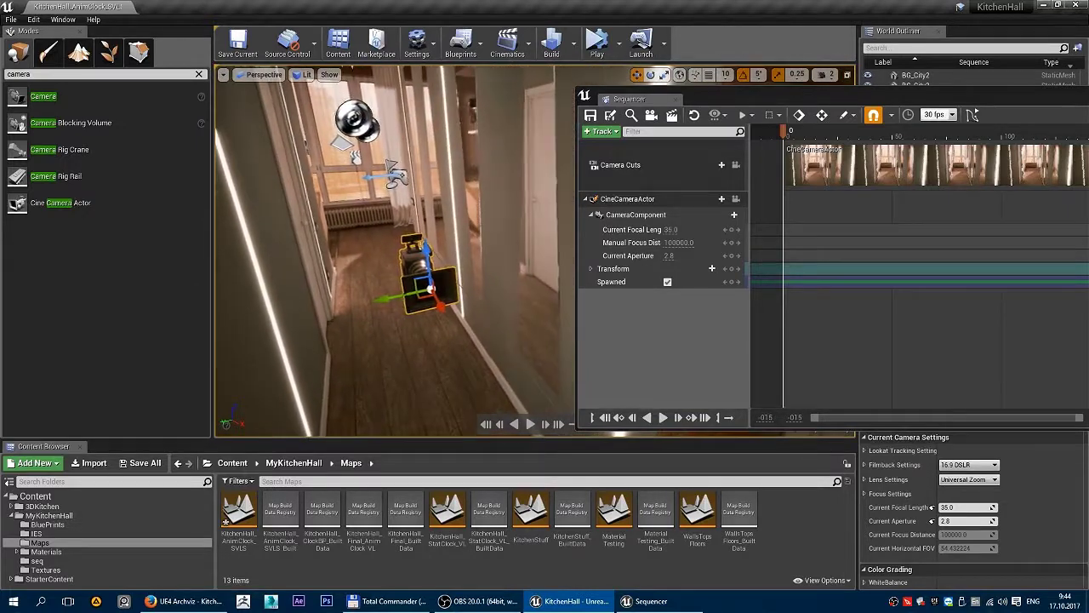
right_click_drag(485, 248, 505, 247)
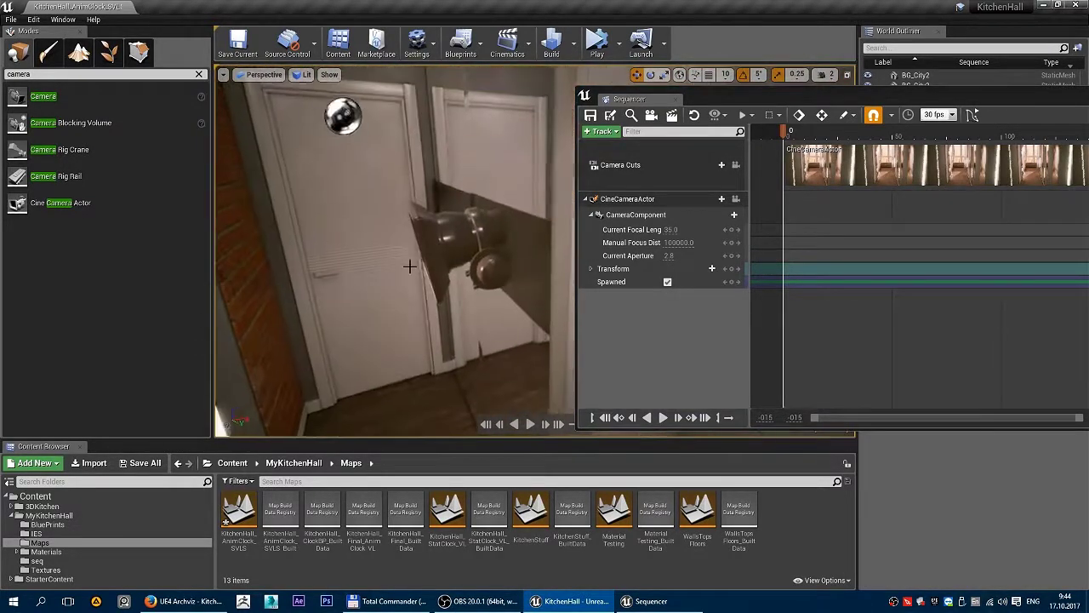
left_click(628, 199)
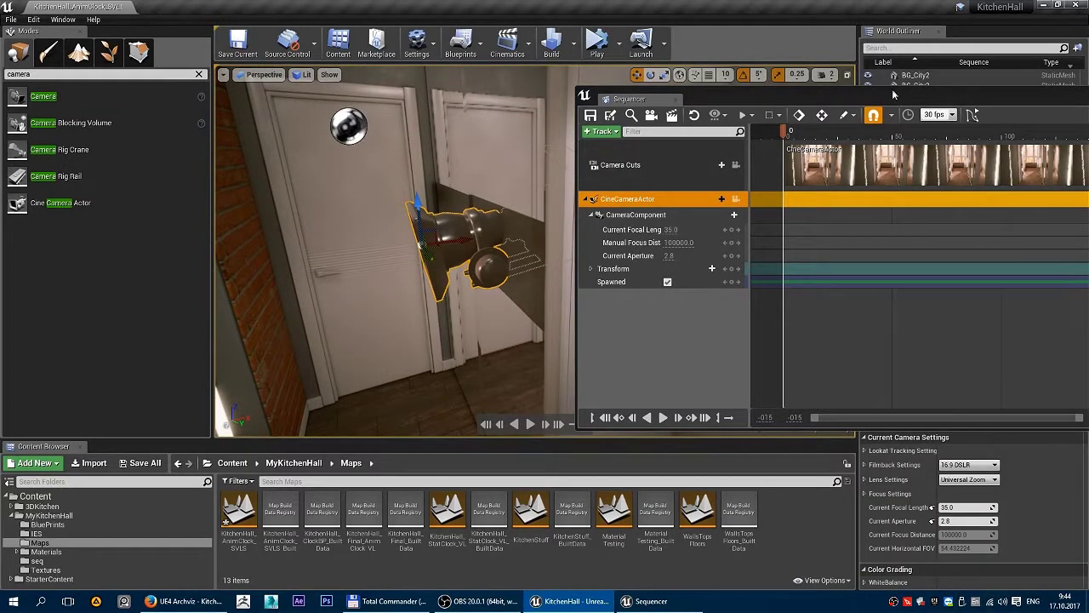
left_click_drag(894, 95, 481, 90)
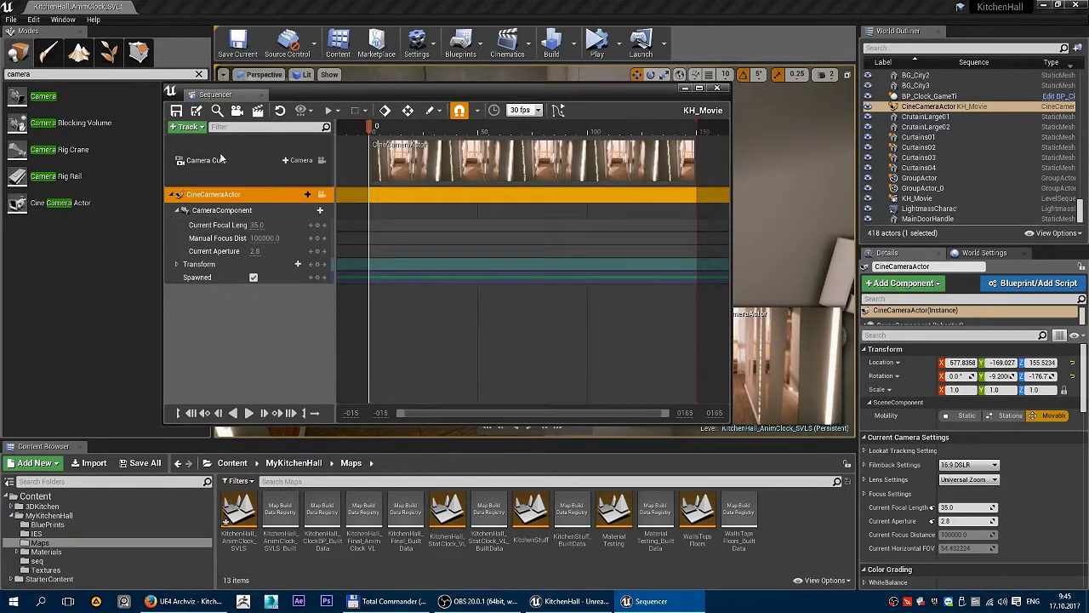
Select both the Camera Cuts and CineCameraActor tracks in KH_Movie.
left_click(256, 160)
mouse_move(421, 93)
left_mouse_down()
mouse_move(519, 97)
mouse_move(782, 47)
left_mouse_up()
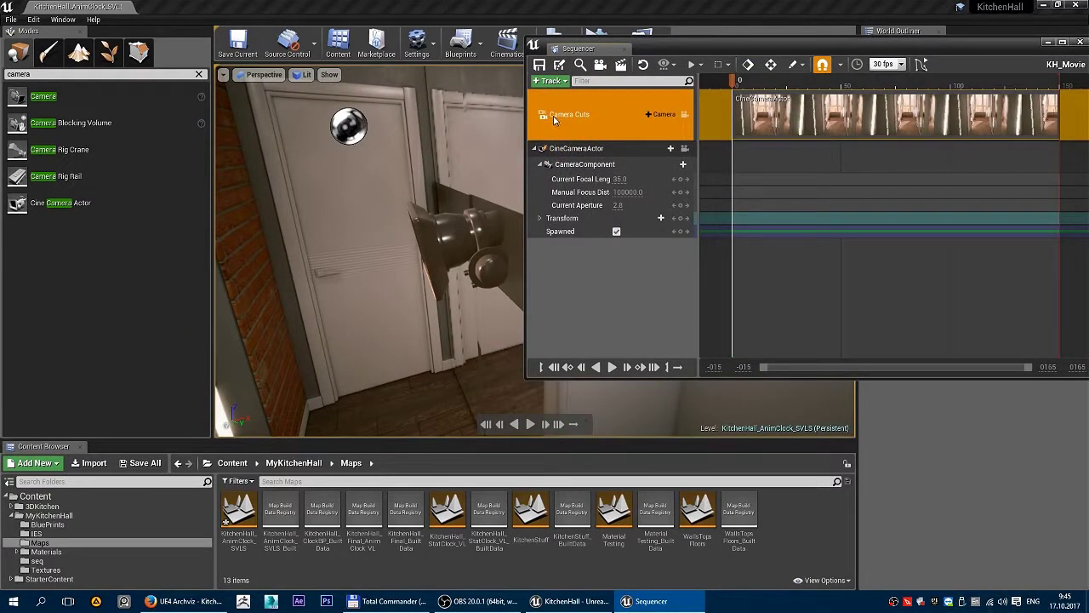
left_click(593, 149)
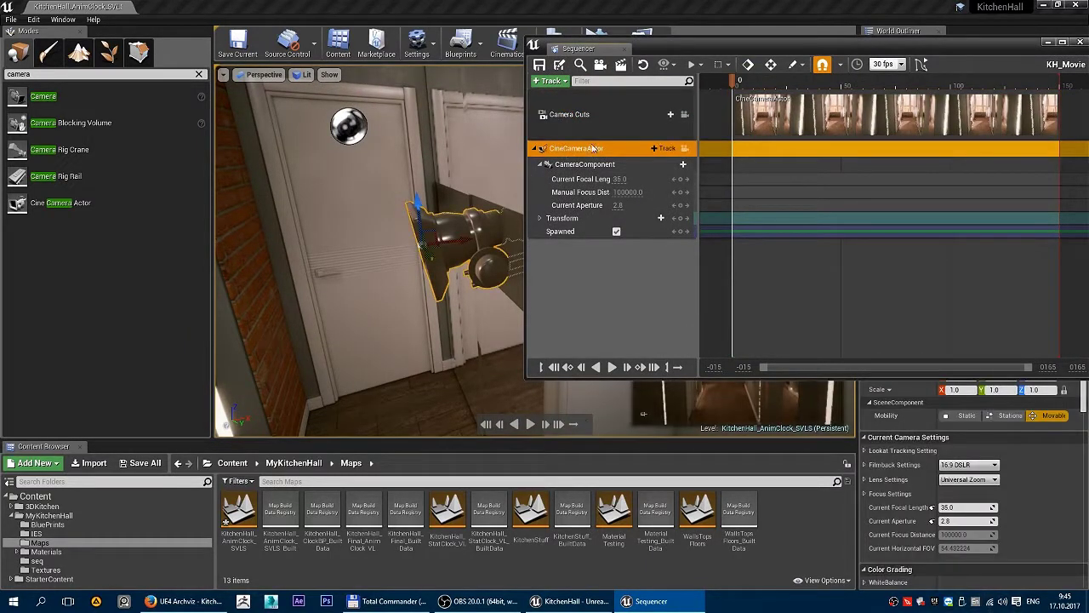
left_click(537, 149)
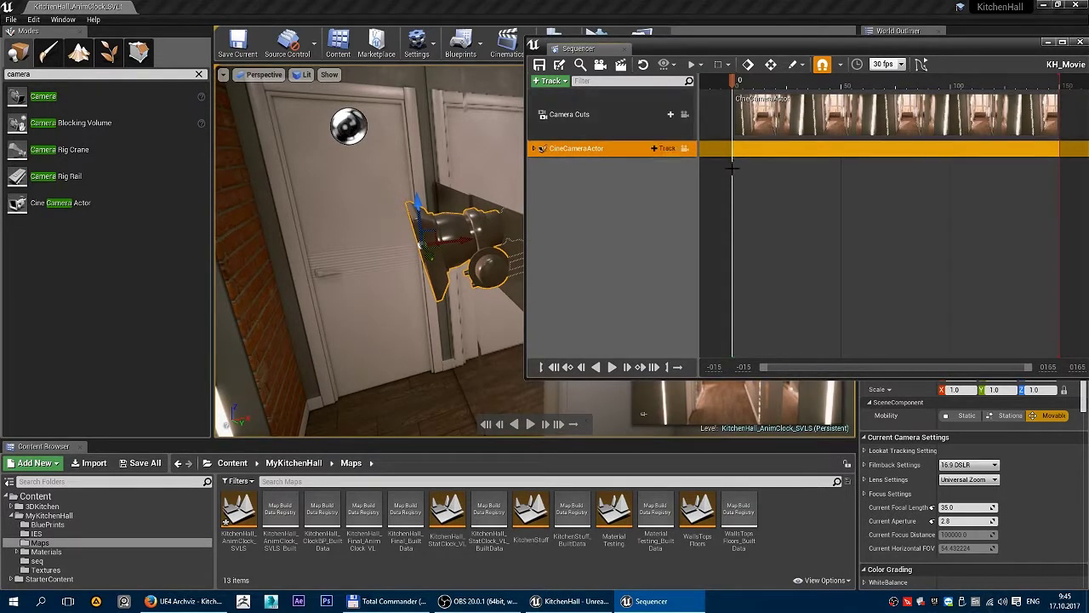
left_click(622, 186)
left_click(615, 148)
left_click(613, 119, "ctrl")
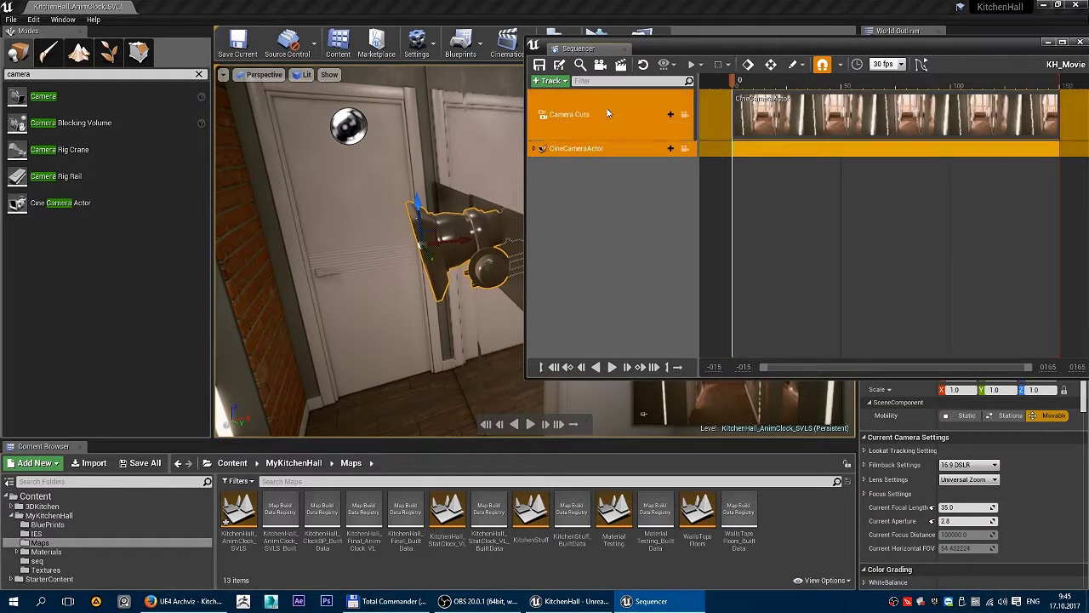
Delete both tracks, undo, then delete the CineCameraActor track again.
key("Delete")
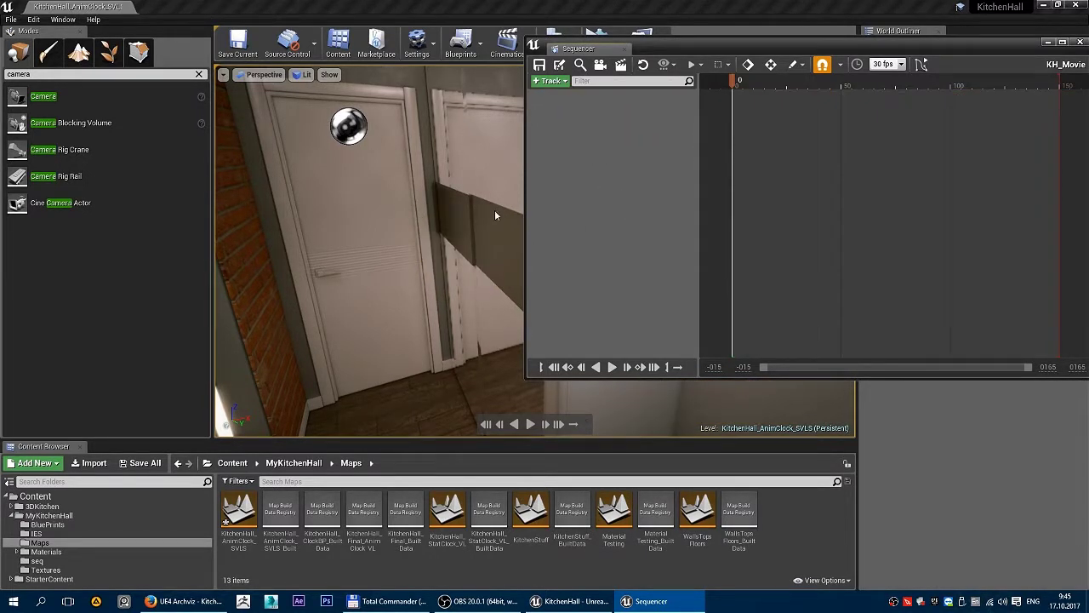
right_click_drag(494, 215, 494, 215)
key("ctrl+z")
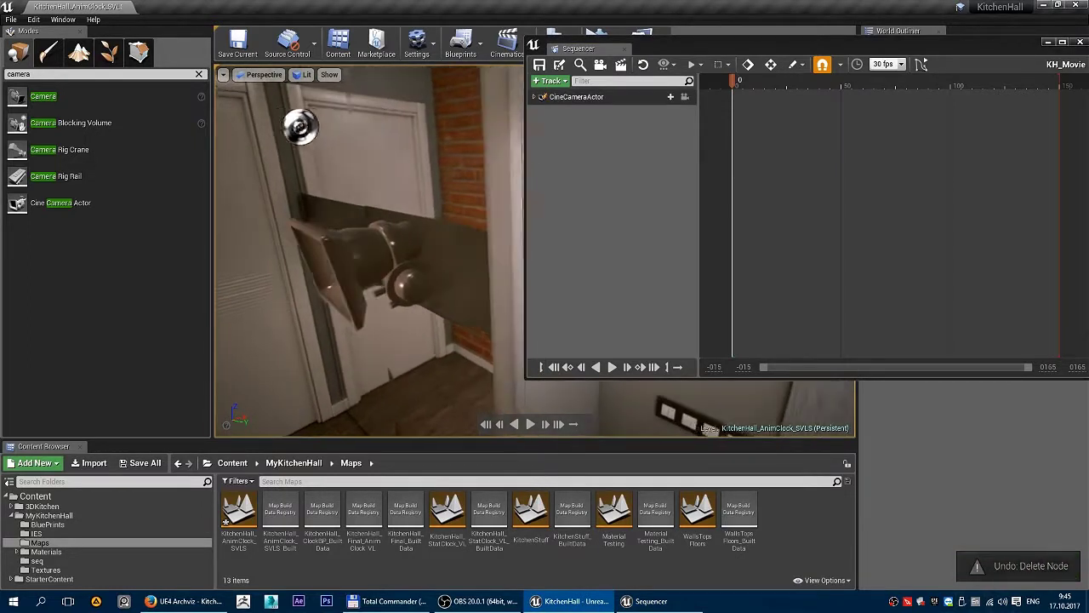
left_click(576, 96)
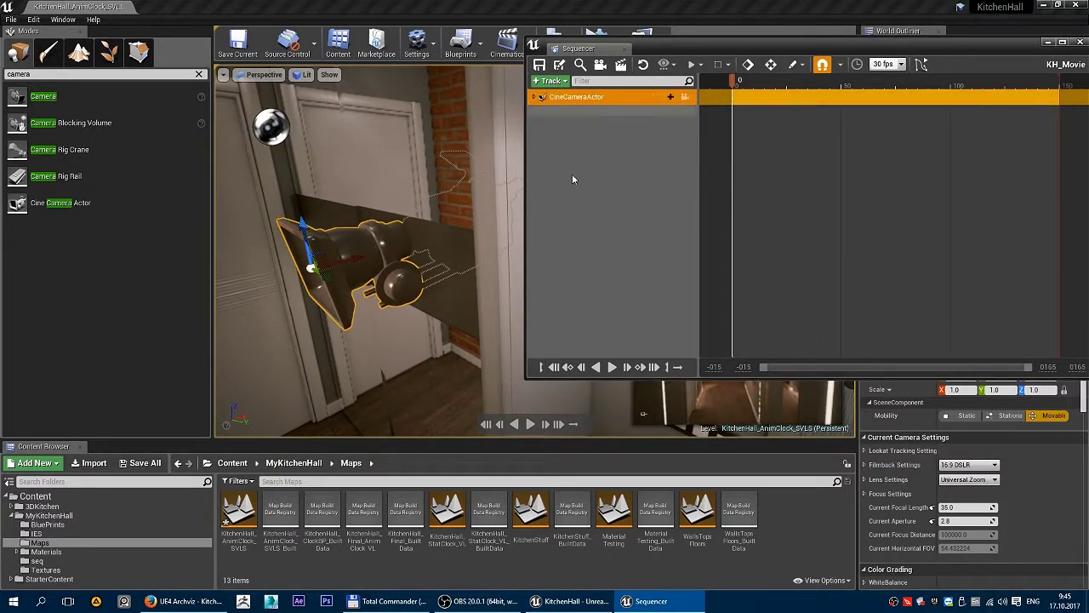
key("Delete")
right_click_drag(383, 255, 383, 256)
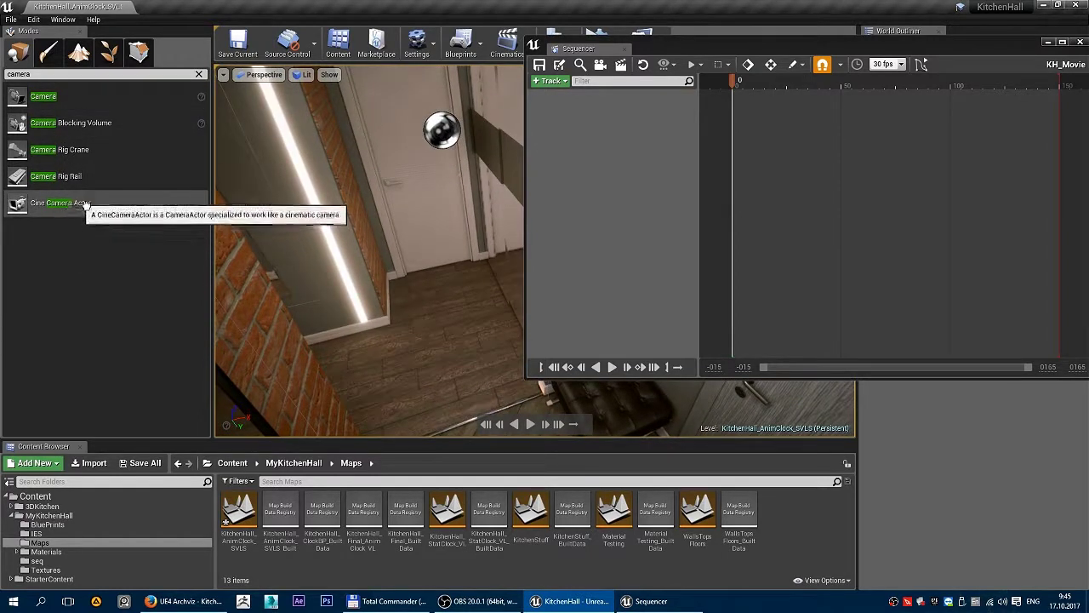
Place a raised cine camera in the hallway and add a Camera Cuts track cutting to CineCameraActor6.
mouse_move(85, 204)
left_mouse_down()
mouse_move(476, 331)
mouse_move(491, 149)
mouse_move(442, 136)
mouse_move(387, 162)
left_mouse_up()
key("e")
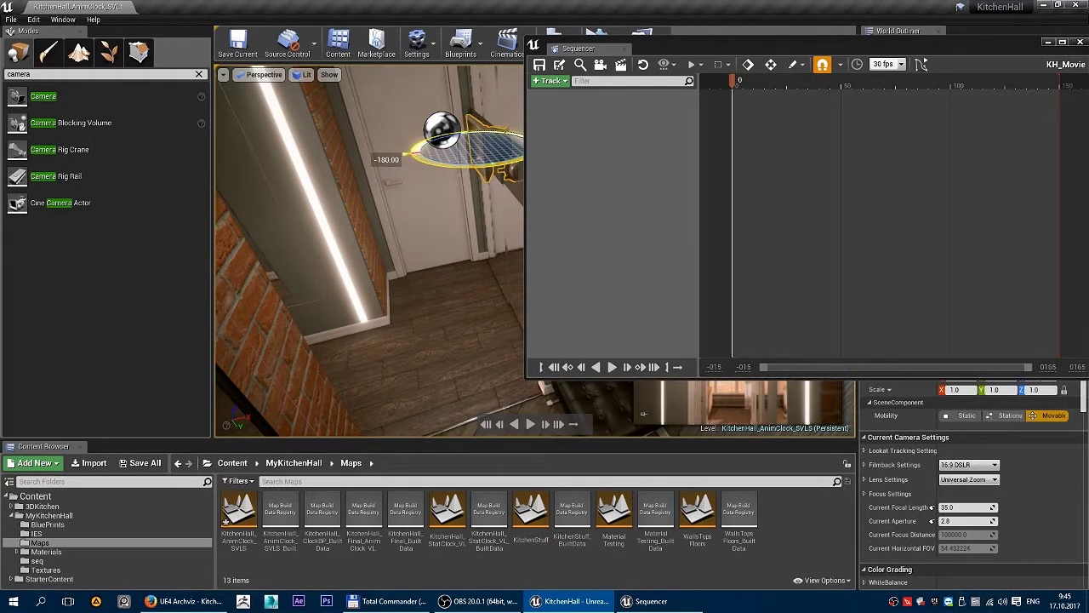
left_click(549, 80)
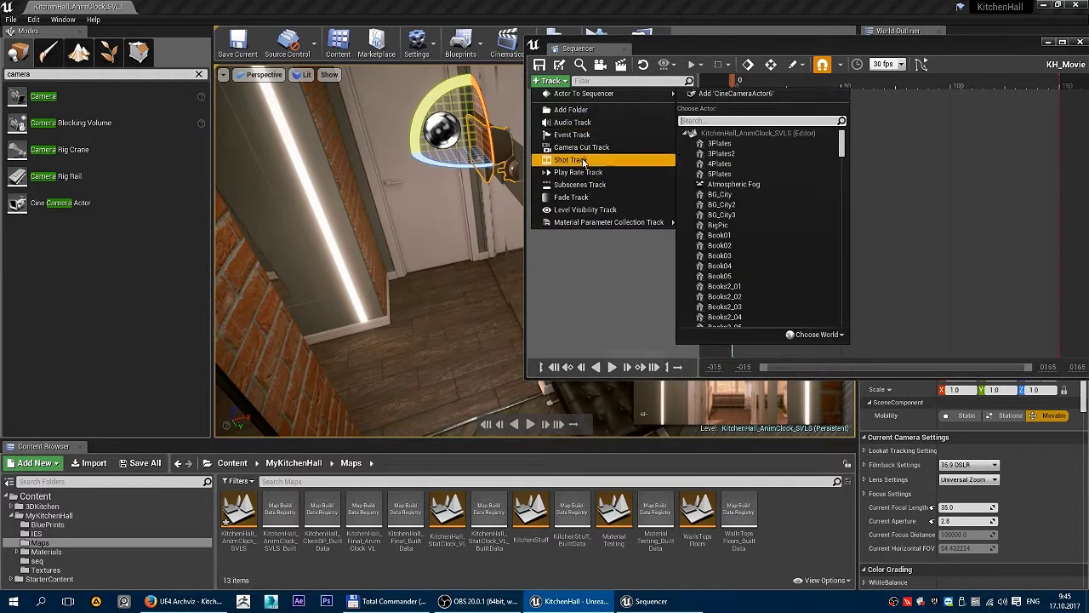
left_click(569, 149)
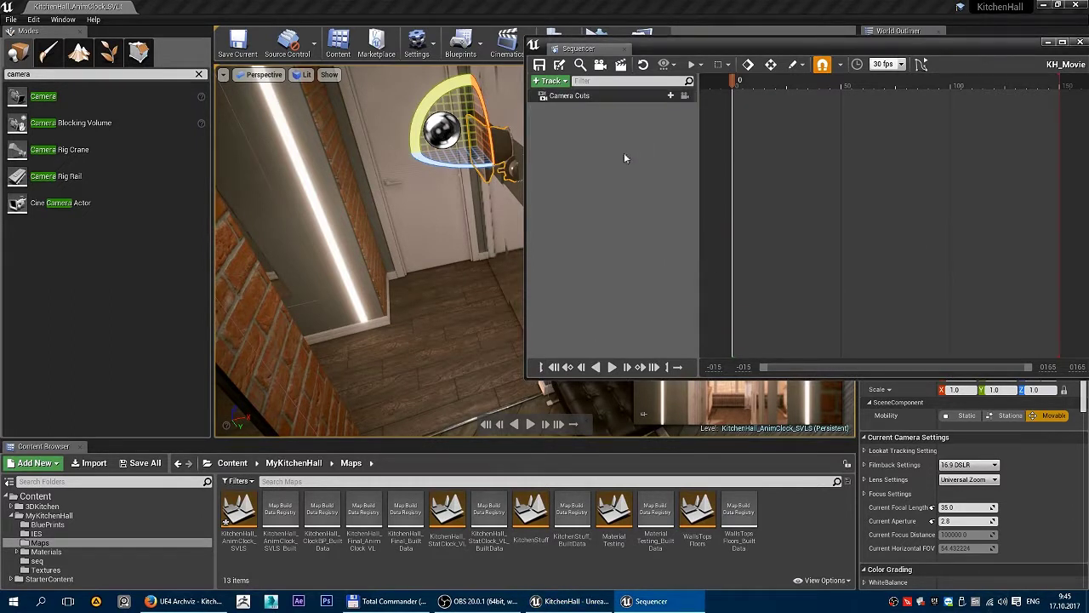
left_click(664, 97)
left_click(665, 128)
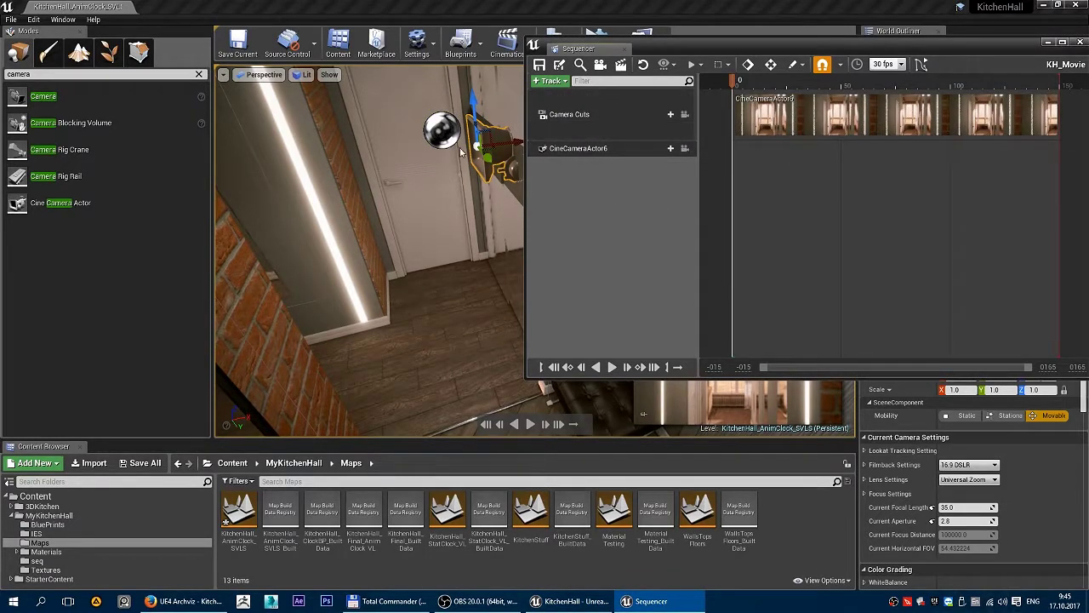
Frame the new camera and select the CineCameraActor6 and Camera Cuts tracks.
key("f")
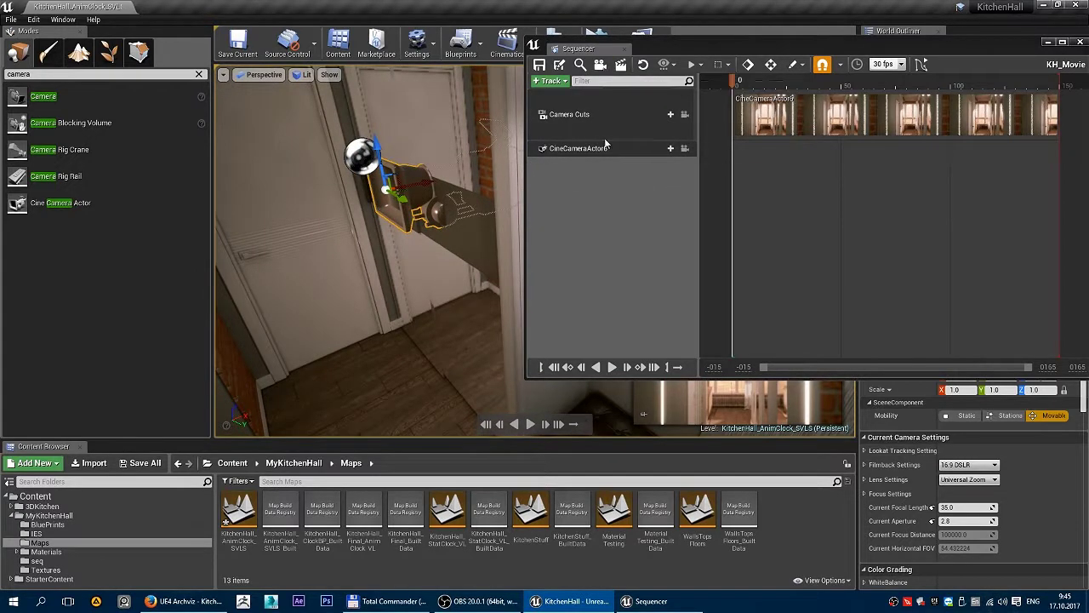
left_click(604, 149)
left_click(578, 114, "ctrl")
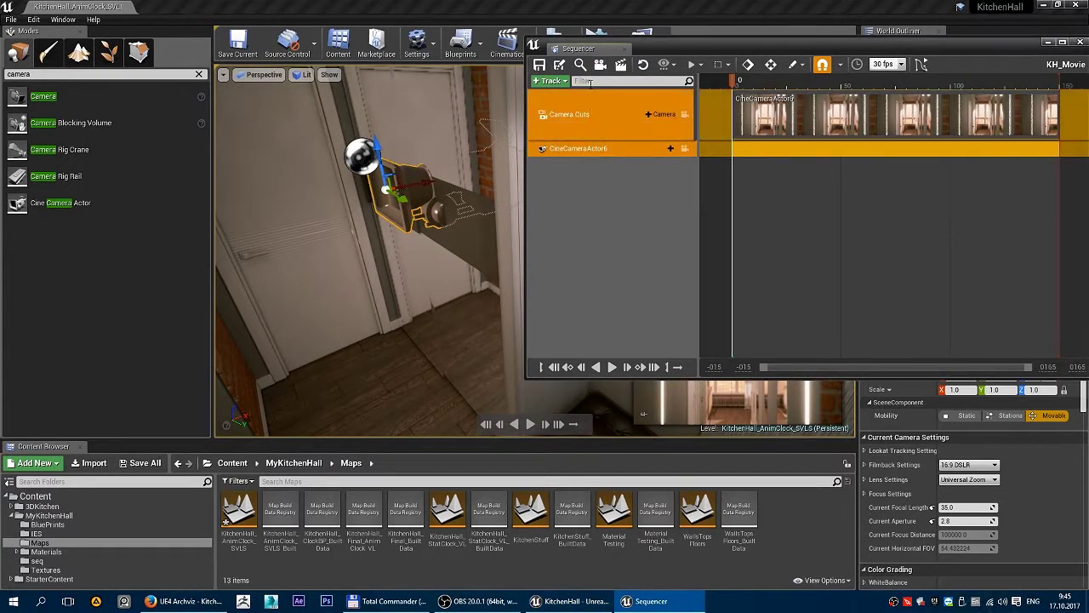
left_click(588, 195)
left_click(596, 149)
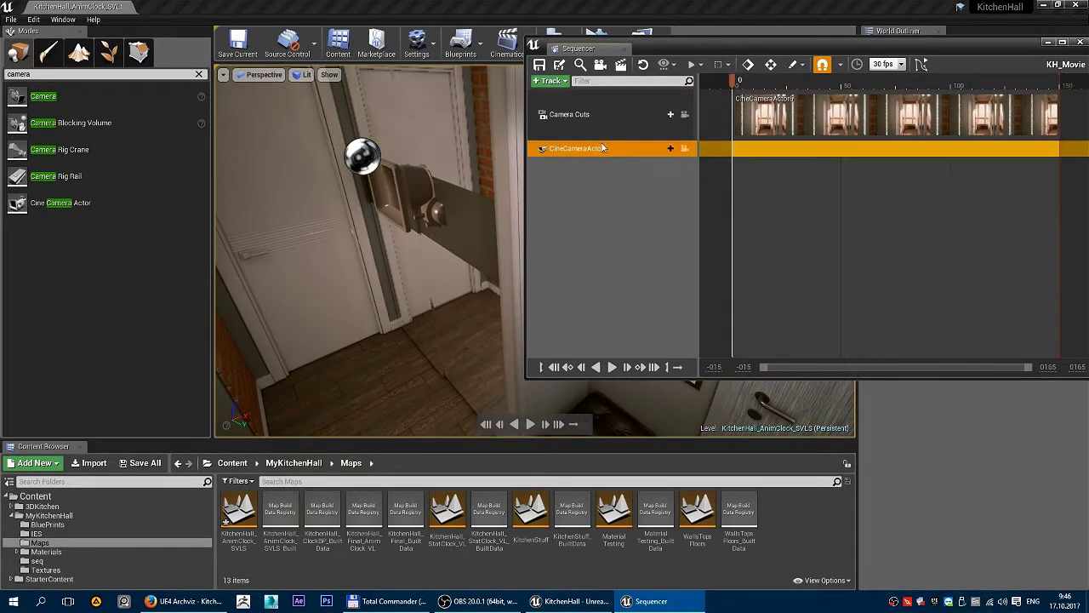
left_click(613, 114)
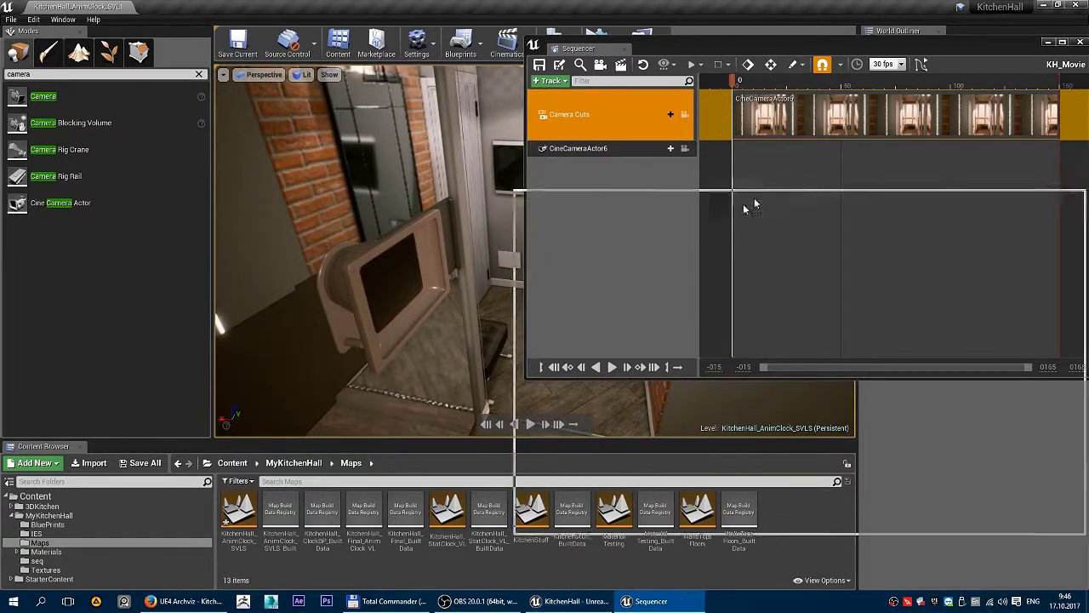
Dock the sequence editor beside the viewport and view the scene through the camera cuts.
left_click_drag(765, 49, 722, 263)
left_click_drag(817, 108, 704, 157)
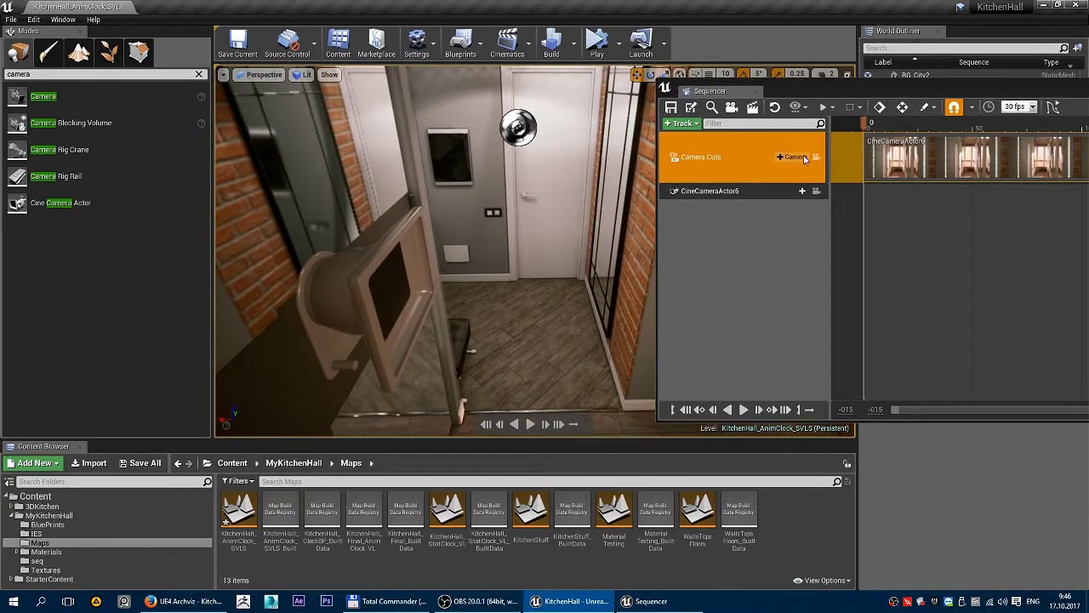
left_click(817, 158)
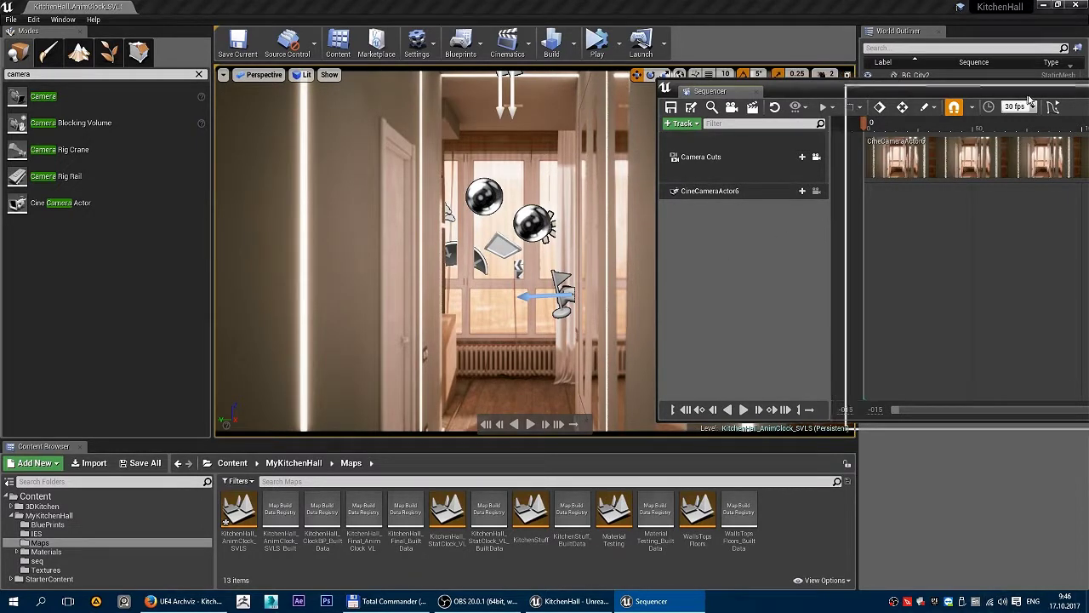
mouse_move(837, 86)
left_mouse_down()
mouse_move(1039, 91)
mouse_move(690, 167)
left_mouse_up()
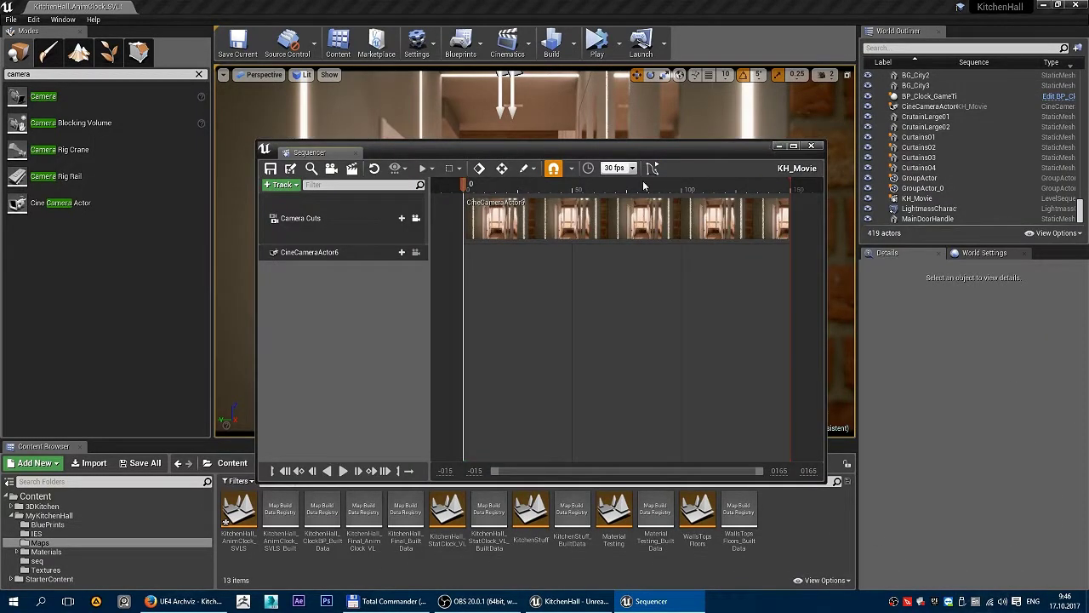
Select CineCameraActor6 and try the 50mm Prime f/1.8 lens preset.
left_click(344, 253)
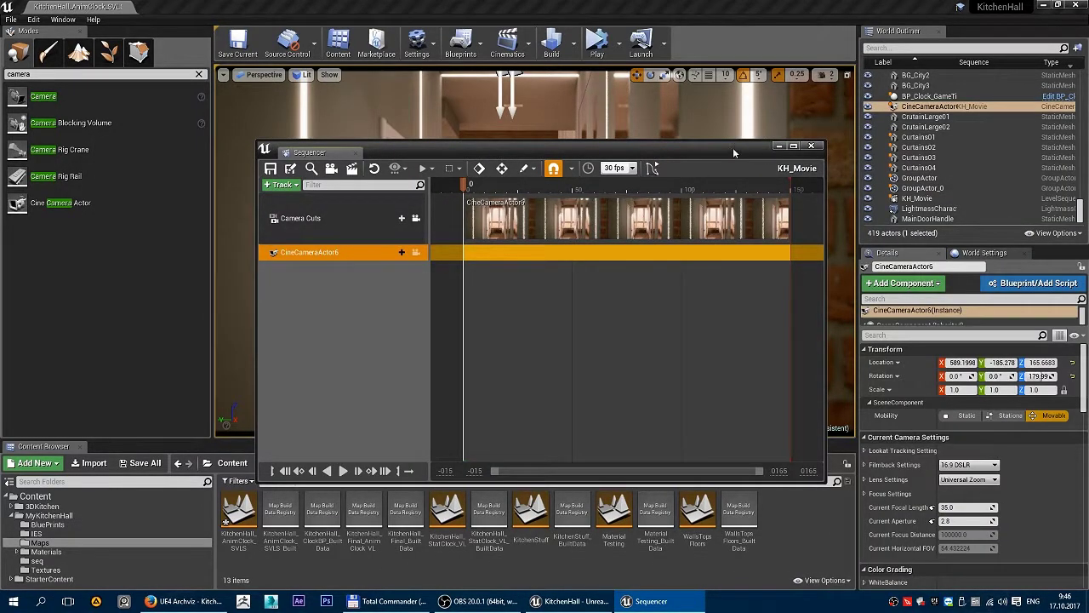
left_click(778, 149)
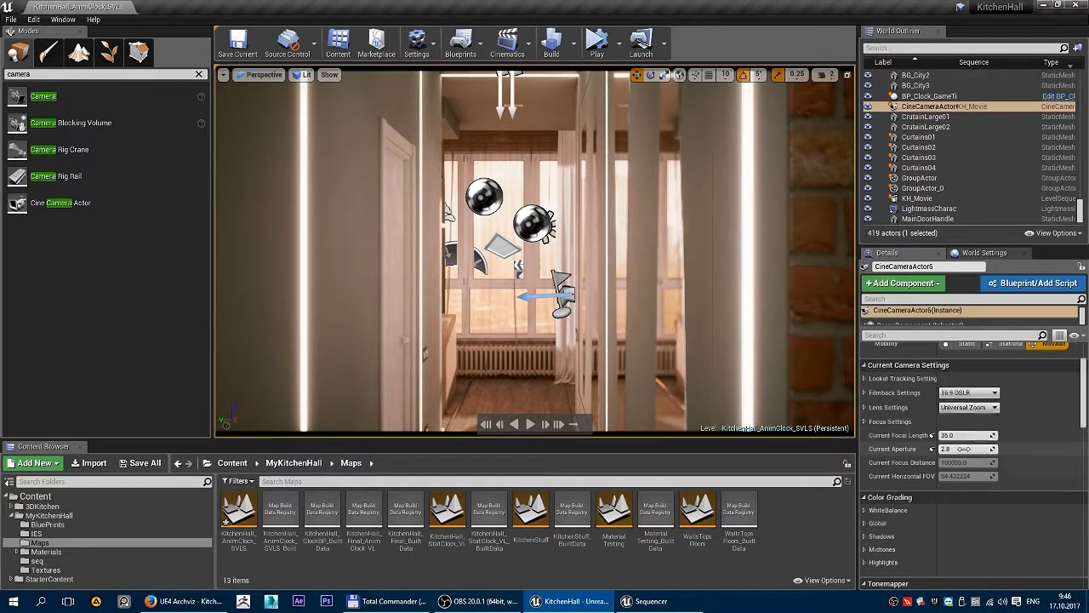
scroll(1036, 465, "down", 2)
left_click(968, 407)
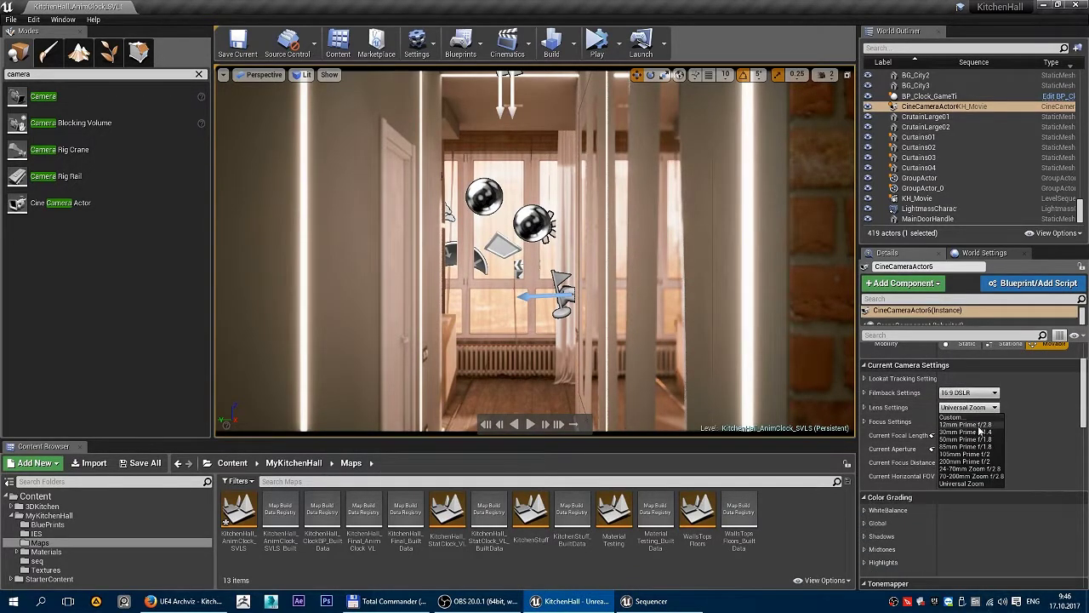
left_click(983, 440)
left_click(970, 407)
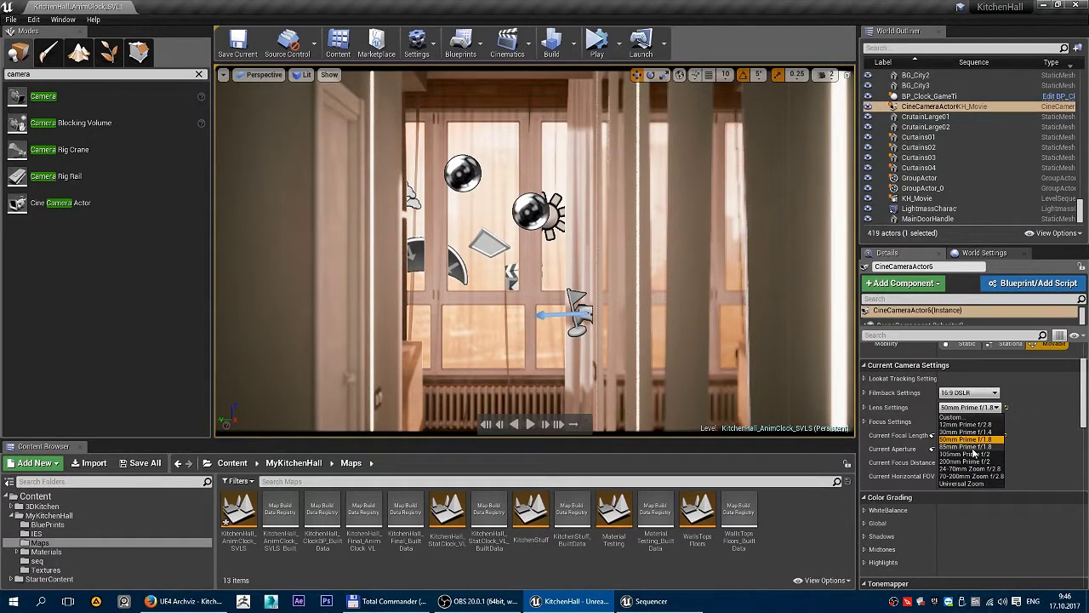
key("Escape")
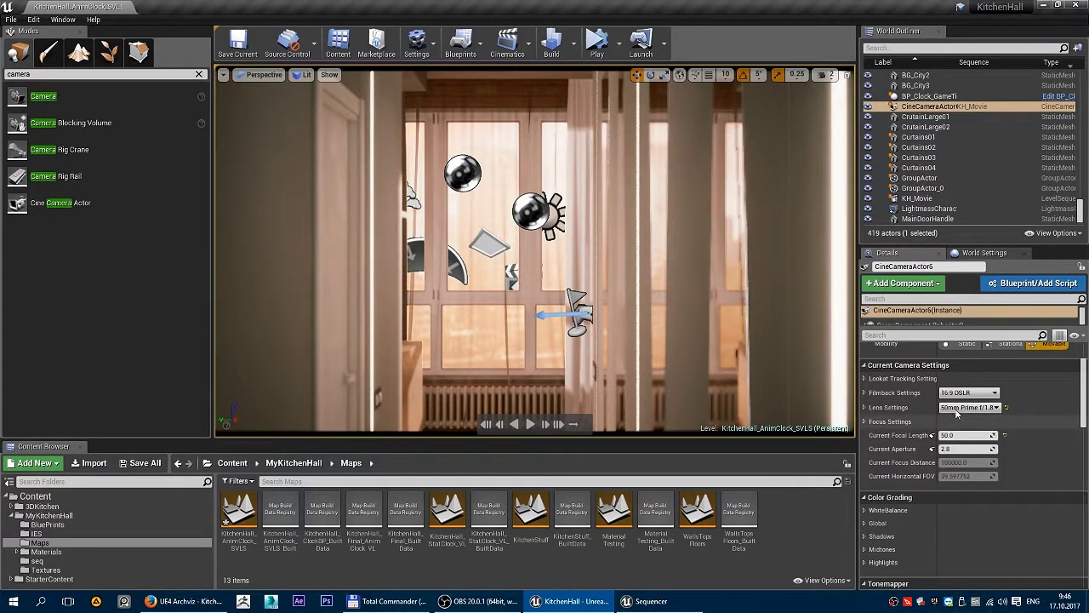
Set the camera's filmback to 16:9 Film and its lens to 12mm Prime f/2.8.
left_click(865, 408)
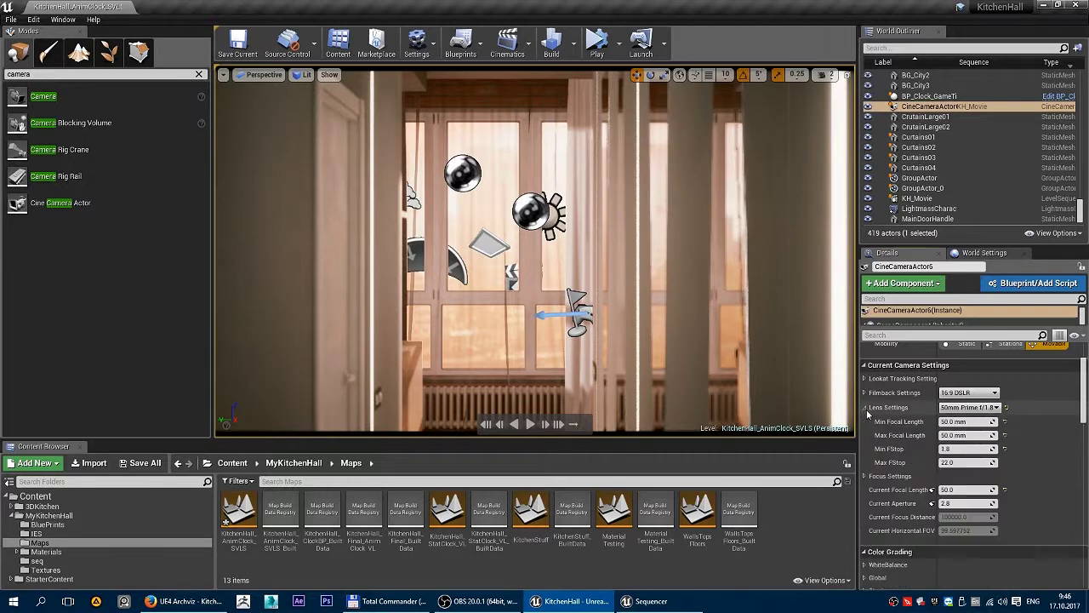
left_click(864, 408)
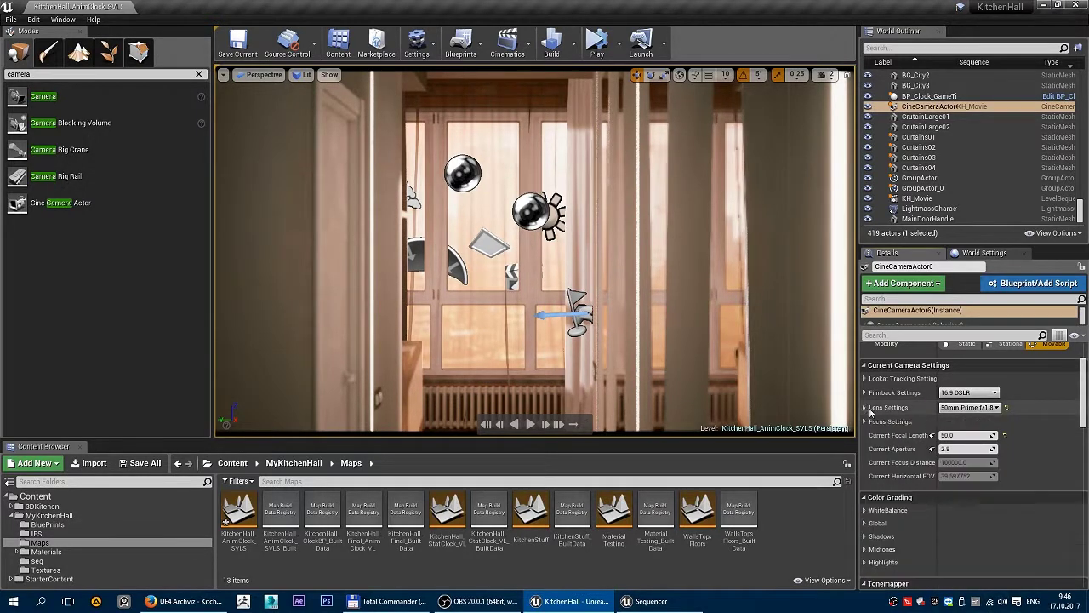
left_click(970, 407)
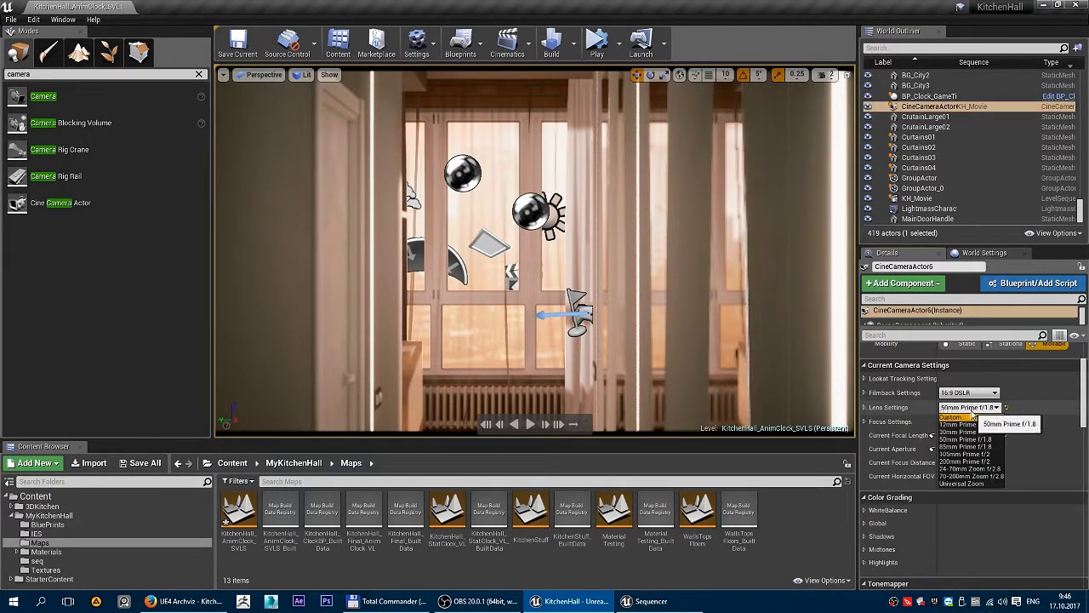
left_click(968, 392)
left_click(965, 404)
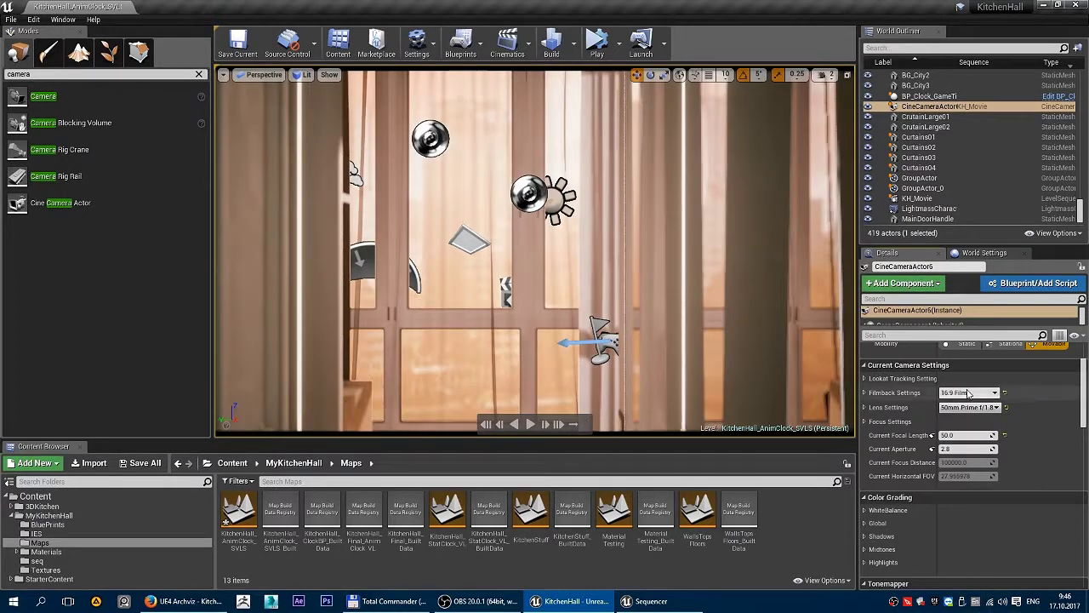
left_click(970, 407)
left_click(976, 421)
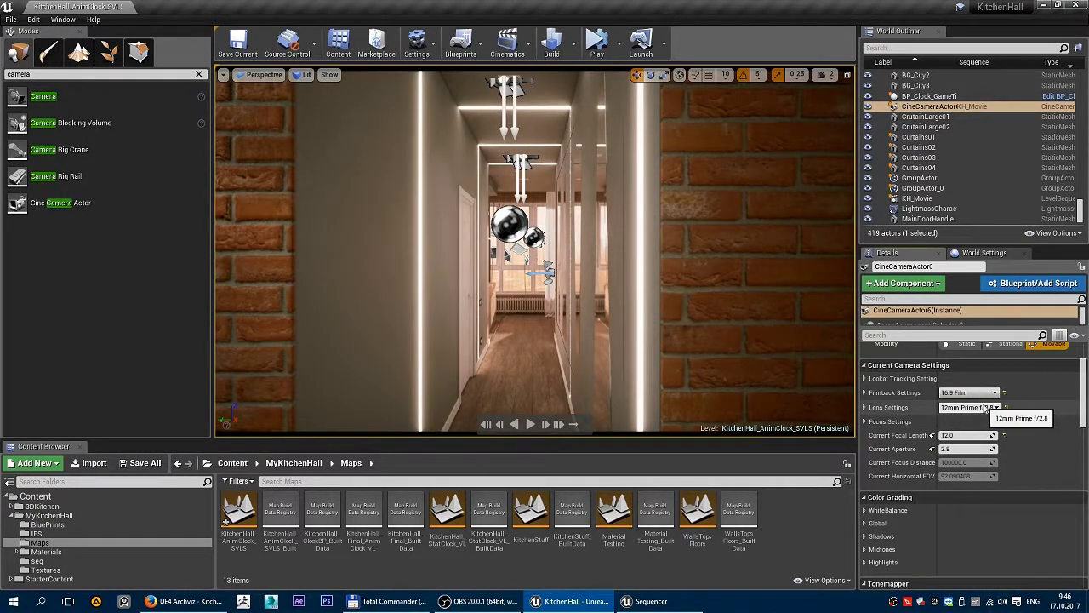
Try the 24-70mm and 70-200mm Zoom presets, return to 12mm Prime f/2.8, and clear the class search.
left_click(987, 409)
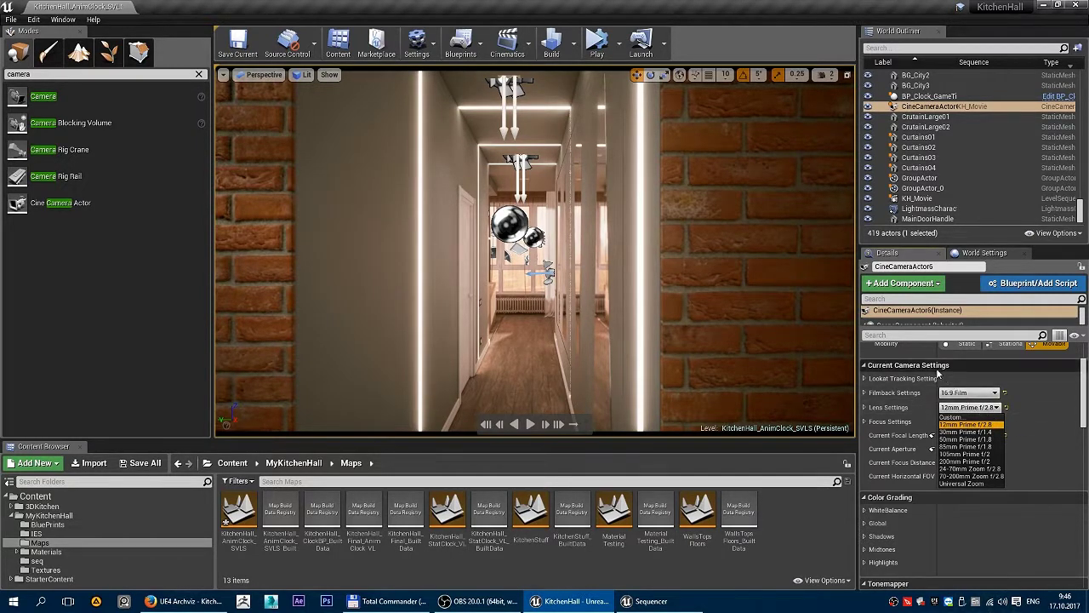
left_click(983, 437)
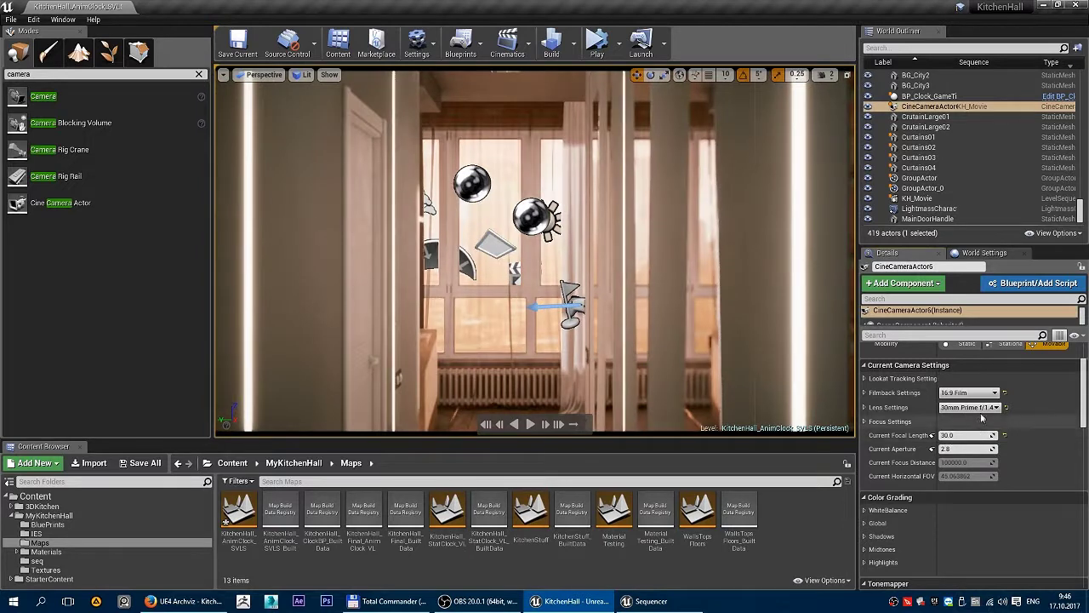
left_click(970, 407)
left_click(979, 424)
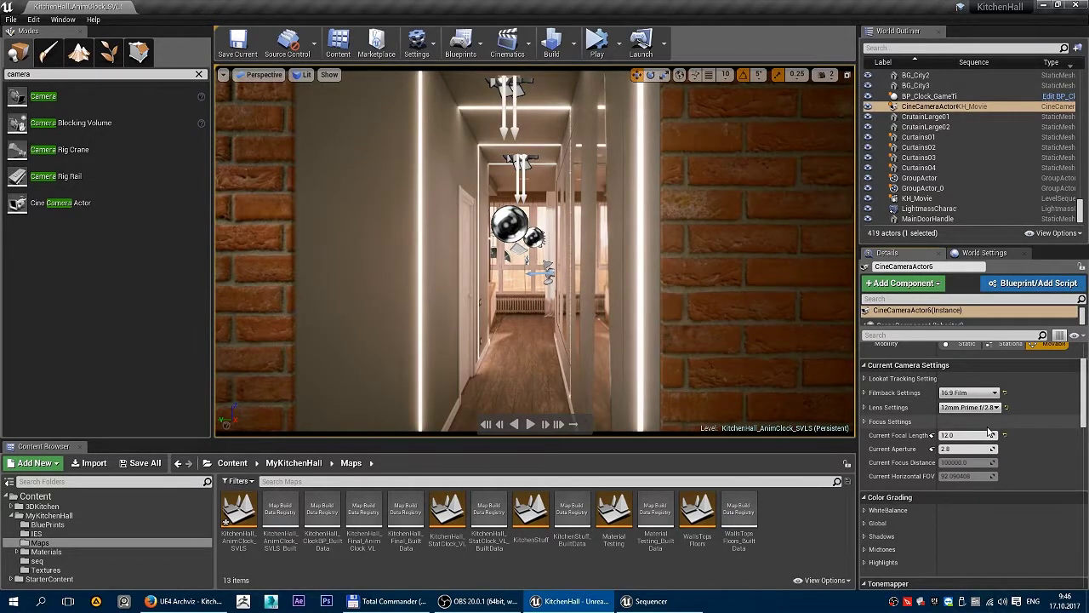
left_click(994, 408)
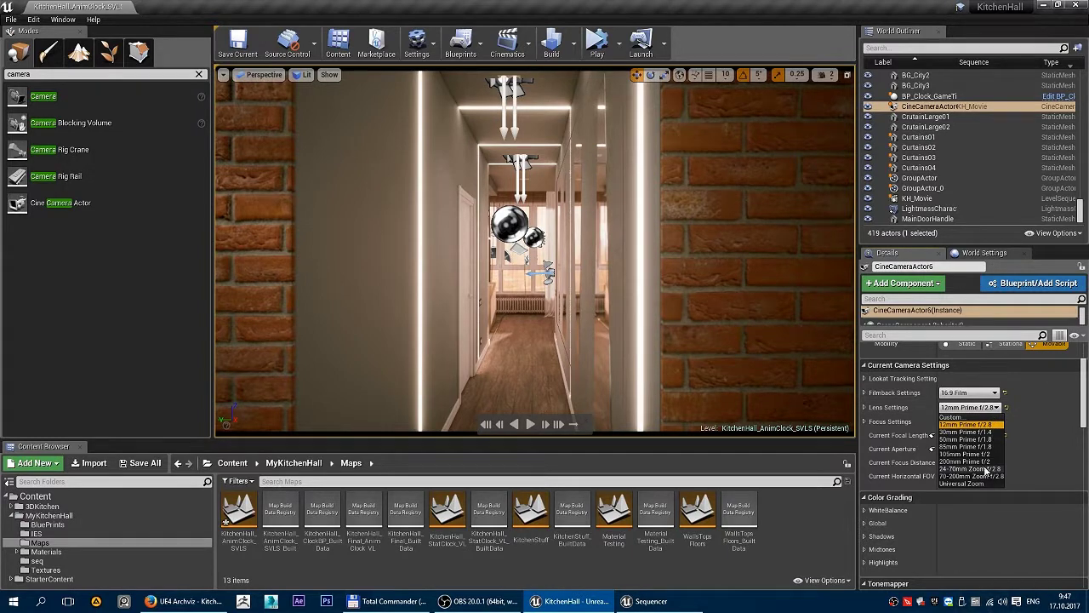
left_click(986, 469)
left_click(994, 408)
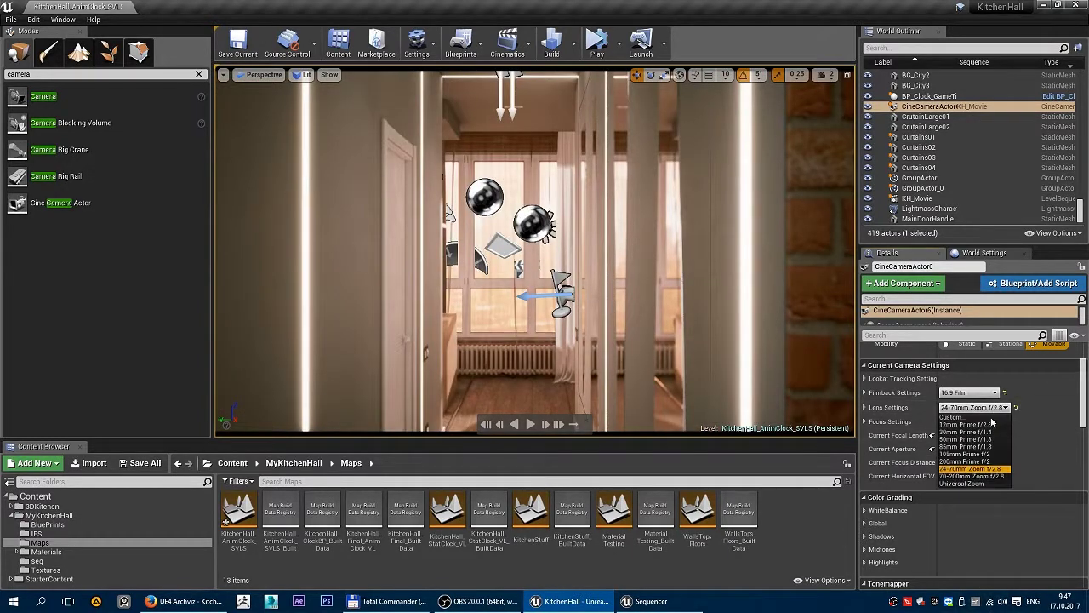
left_click(989, 476)
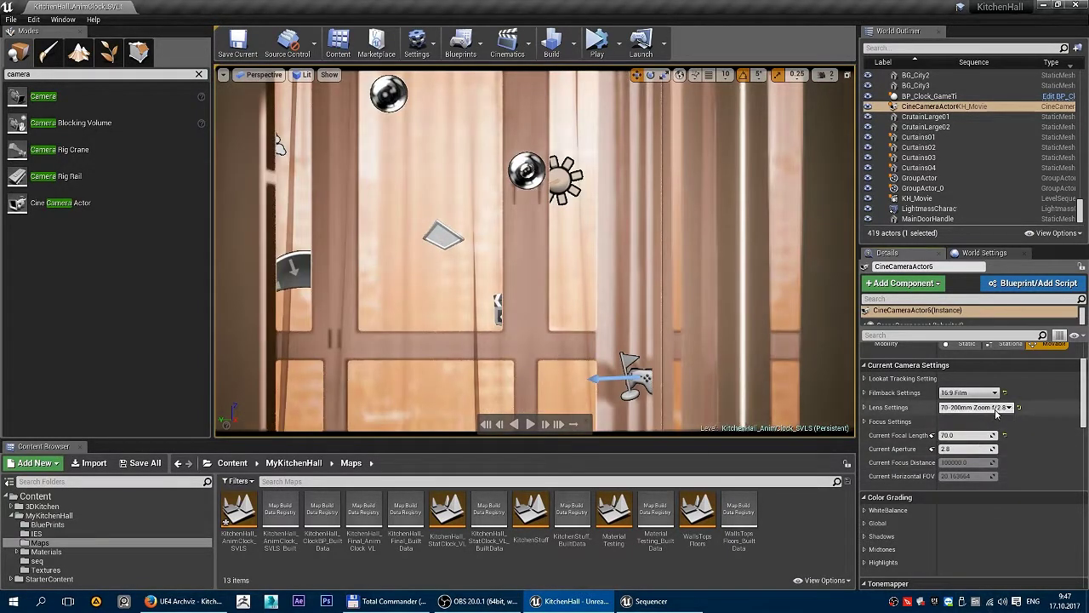
left_click(979, 408)
left_click(957, 424)
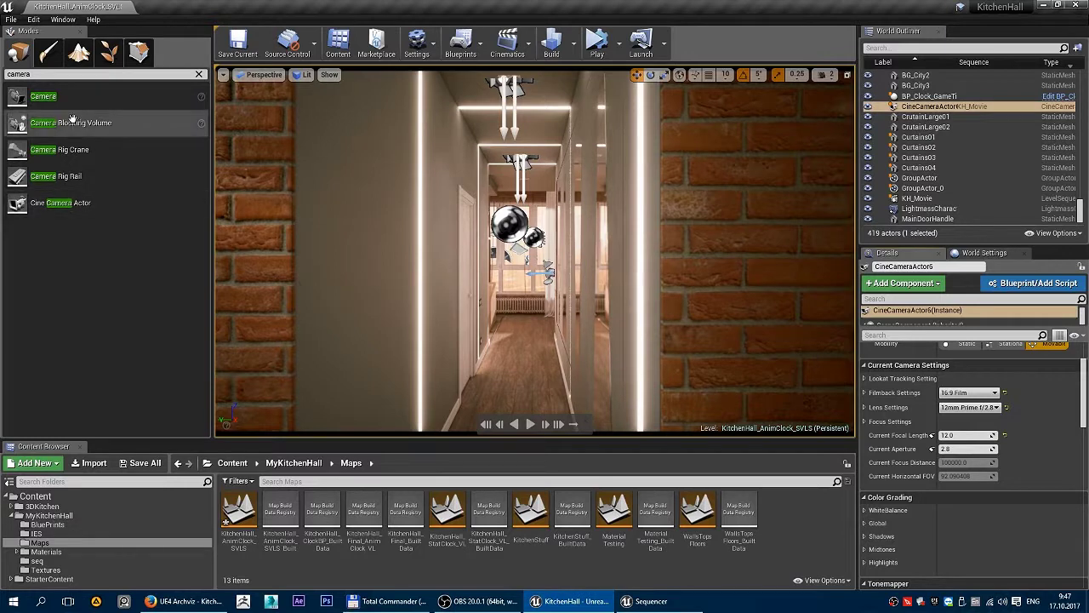
left_click(201, 76)
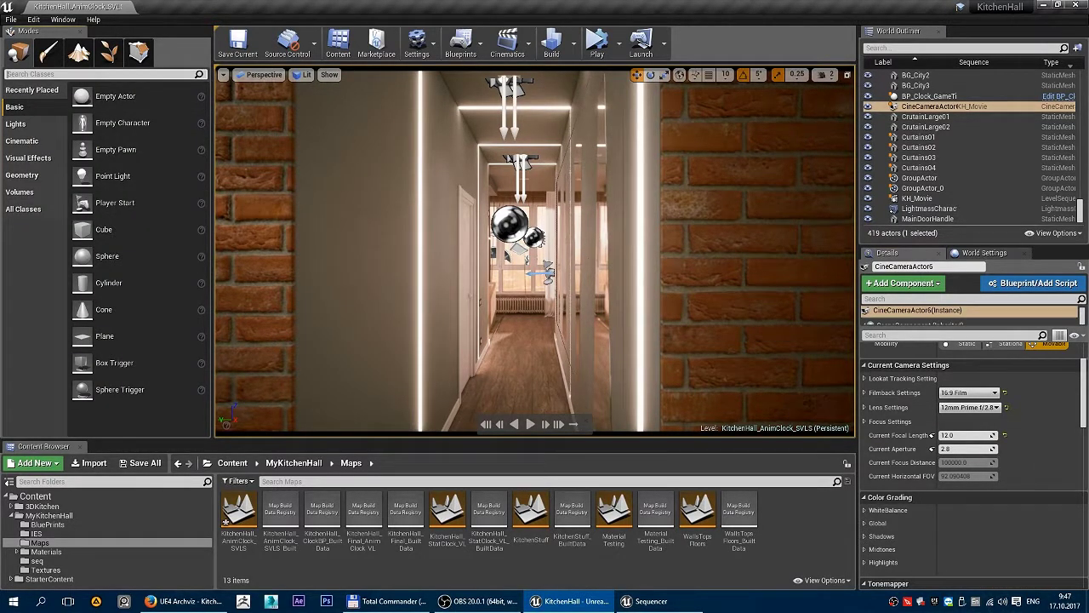
Bring the KH_Movie sequence editor forward and move it aside to view the door and new camera.
left_click(649, 601)
left_click(416, 218)
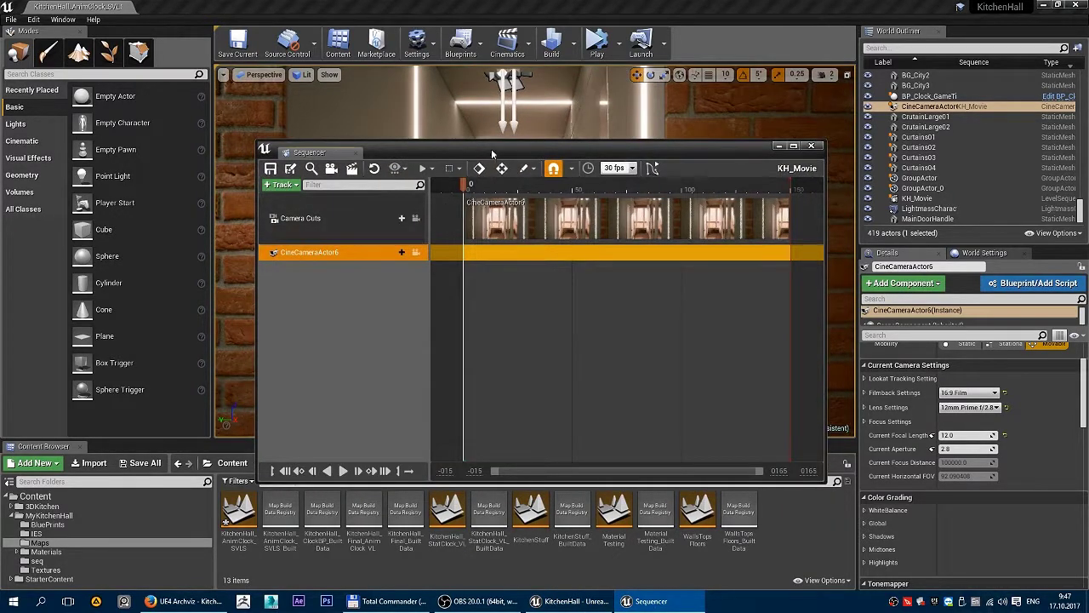
left_click_drag(358, 152, 654, 89)
right_click_drag(383, 255, 442, 255)
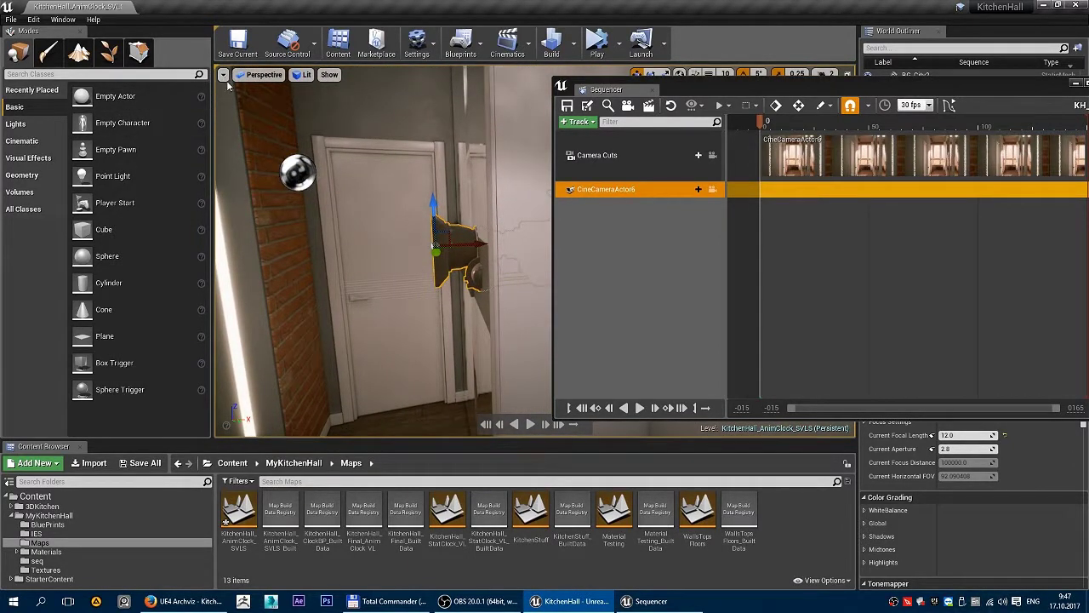
right_click_drag(294, 122, 357, 128)
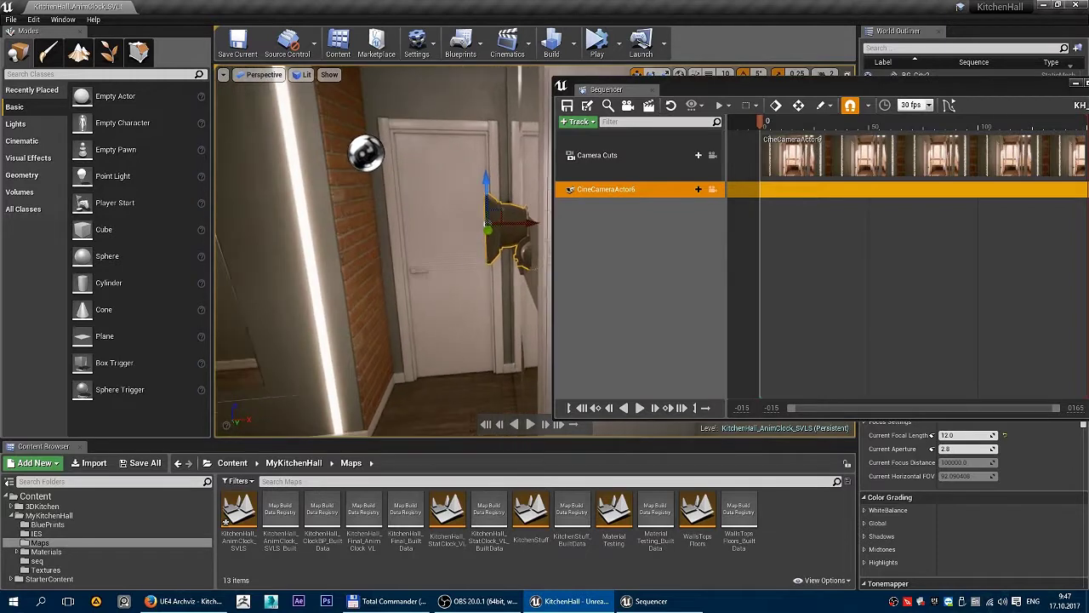
right_click_drag(626, 430, 587, 430)
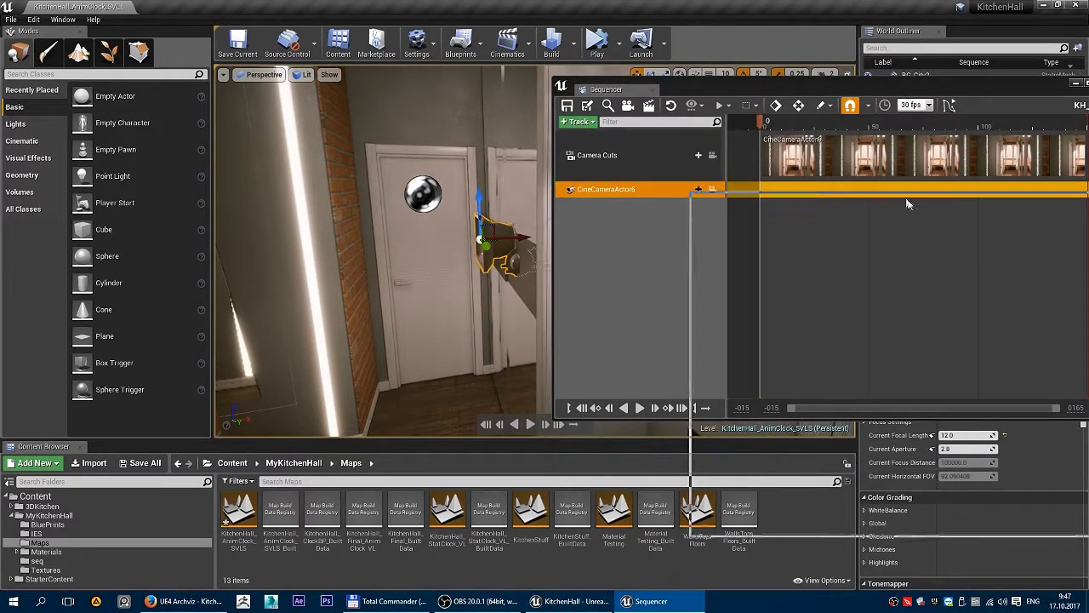
left_click_drag(769, 87, 1037, 181)
right_click_drag(494, 231, 476, 231)
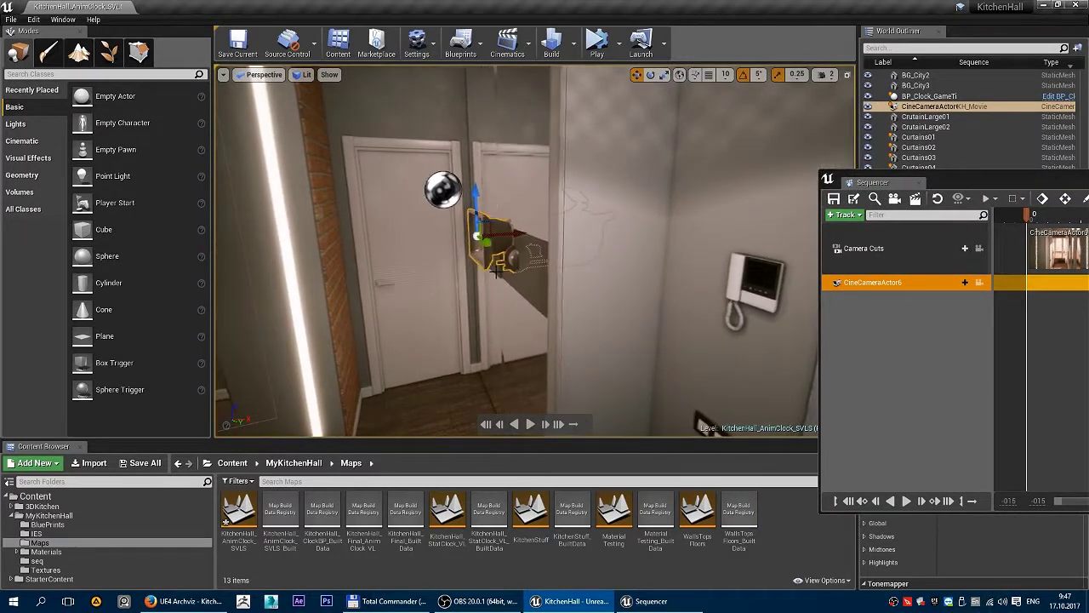
Select CineCameraActor6 beside the door and frame the view down the hallway from it.
left_click(494, 226)
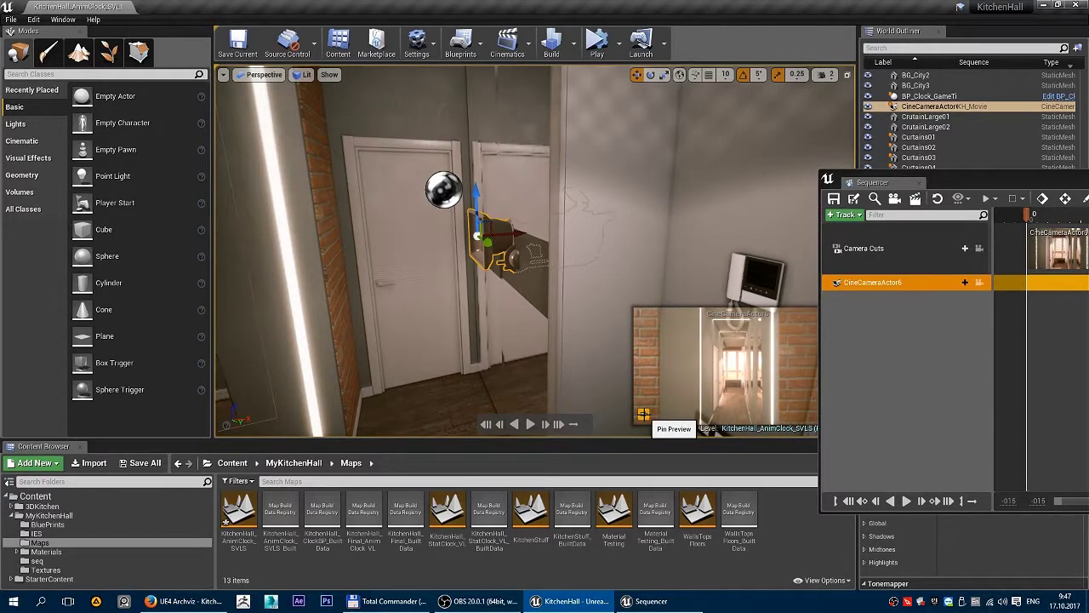
left_click(407, 288)
left_click(470, 257)
key("f")
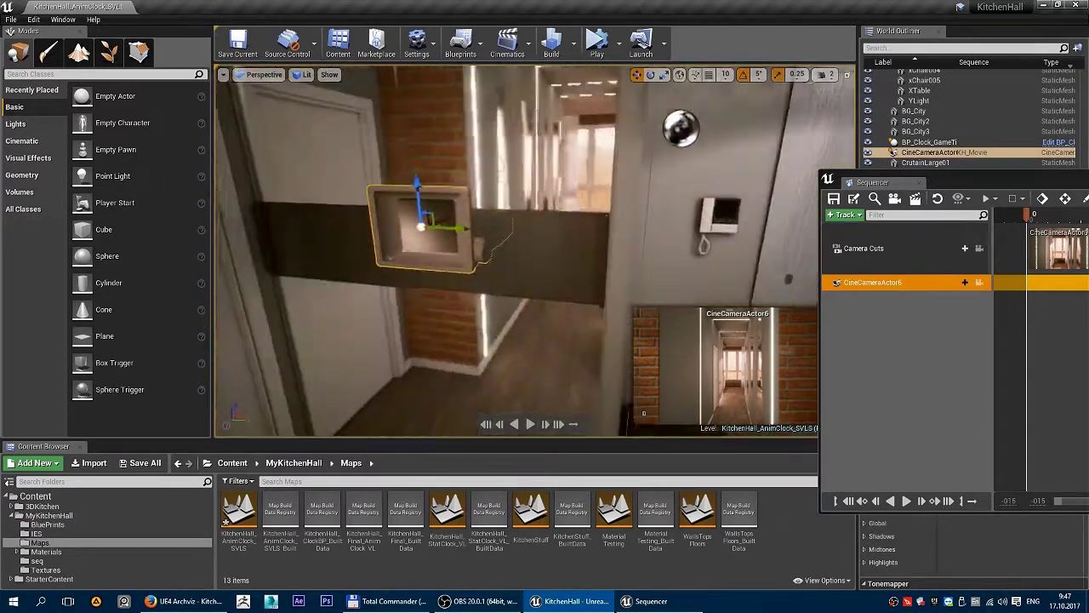
left_click_drag(598, 257, 597, 257, "alt")
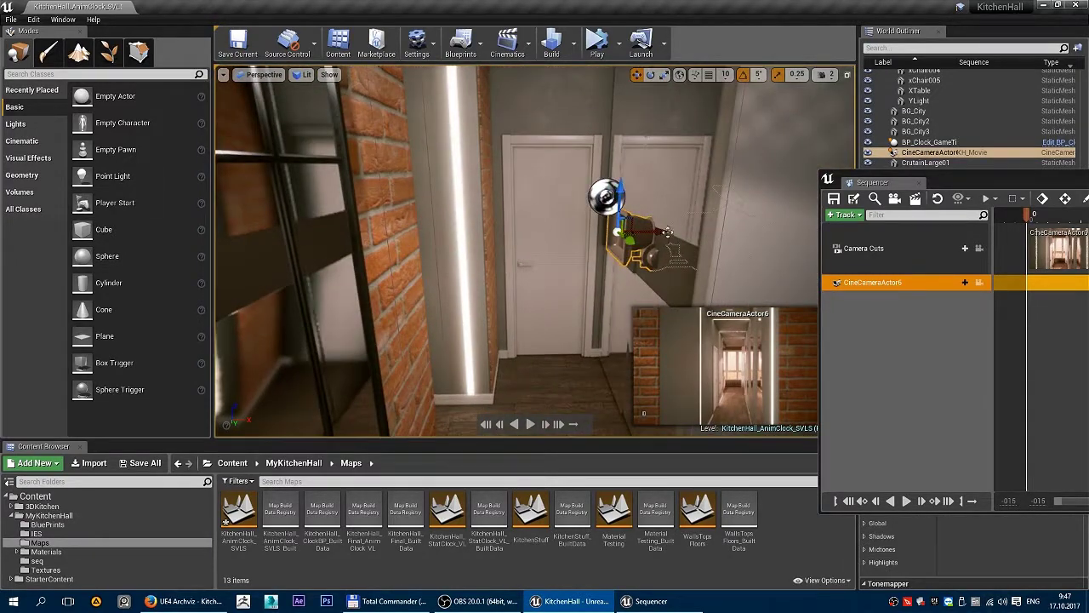
mouse_move(667, 232)
left_mouse_down("alt")
mouse_move(610, 233)
mouse_move(876, 211)
left_mouse_up("alt")
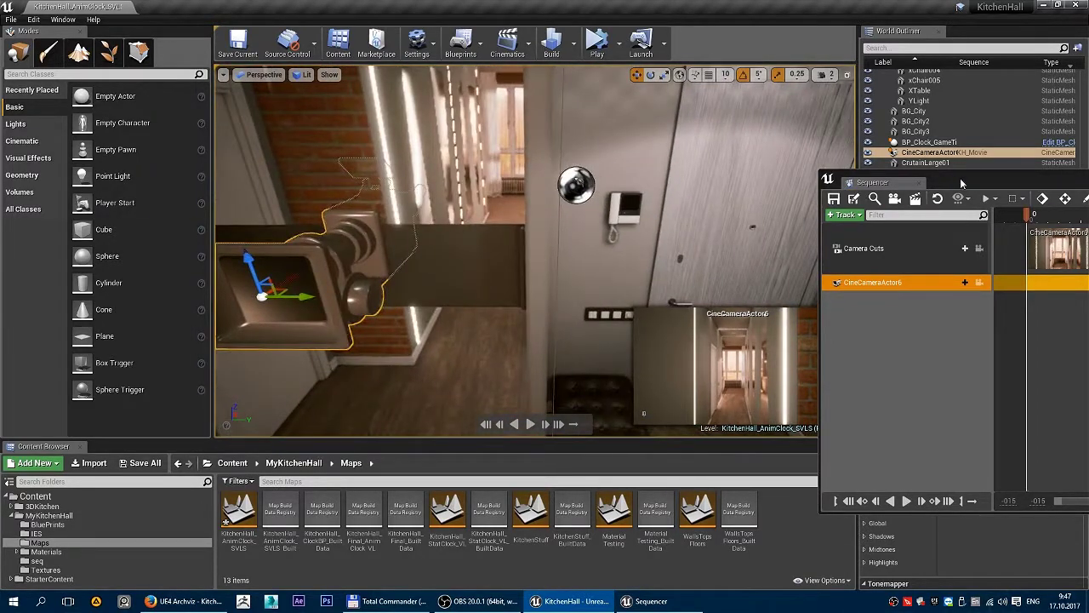
left_click_drag(962, 183, 1023, 186)
mouse_move(596, 256)
left_mouse_down("alt")
mouse_move(544, 256)
mouse_move(531, 215)
mouse_move(595, 202)
mouse_move(606, 209)
mouse_move(601, 231)
mouse_move(681, 243)
left_mouse_up("alt")
Lock the viewport to the camera cuts and minimize the sequence editor.
left_click(1040, 251)
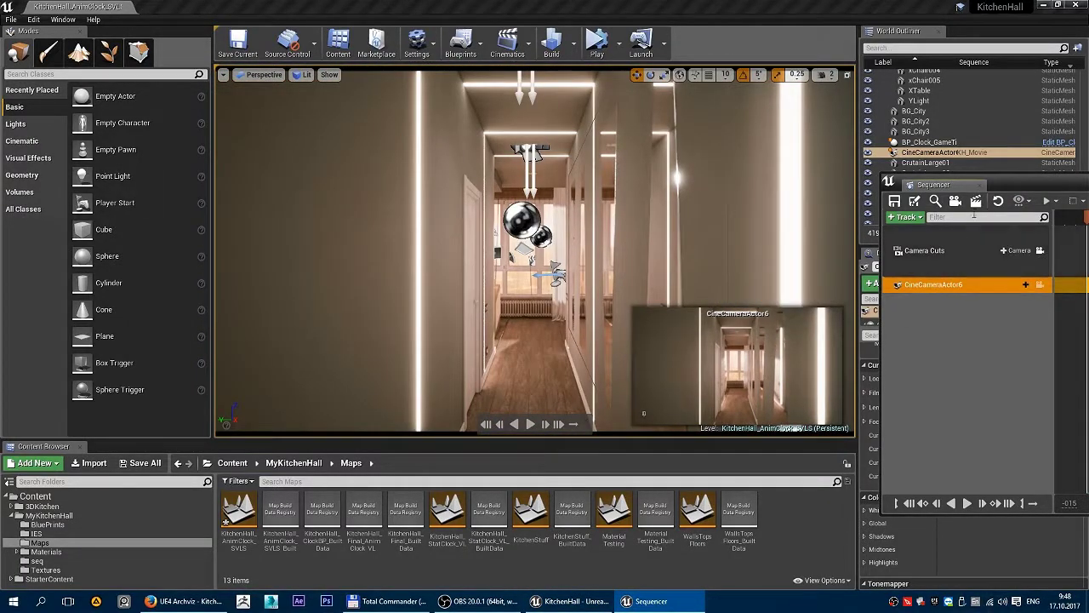
left_click_drag(1036, 189, 376, 125)
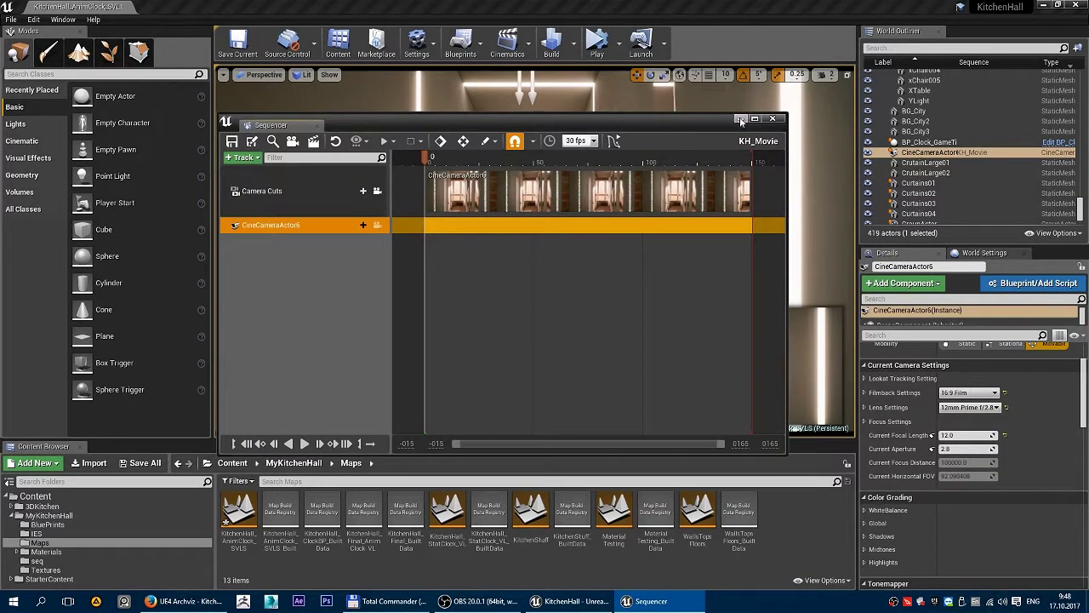
left_click(741, 119)
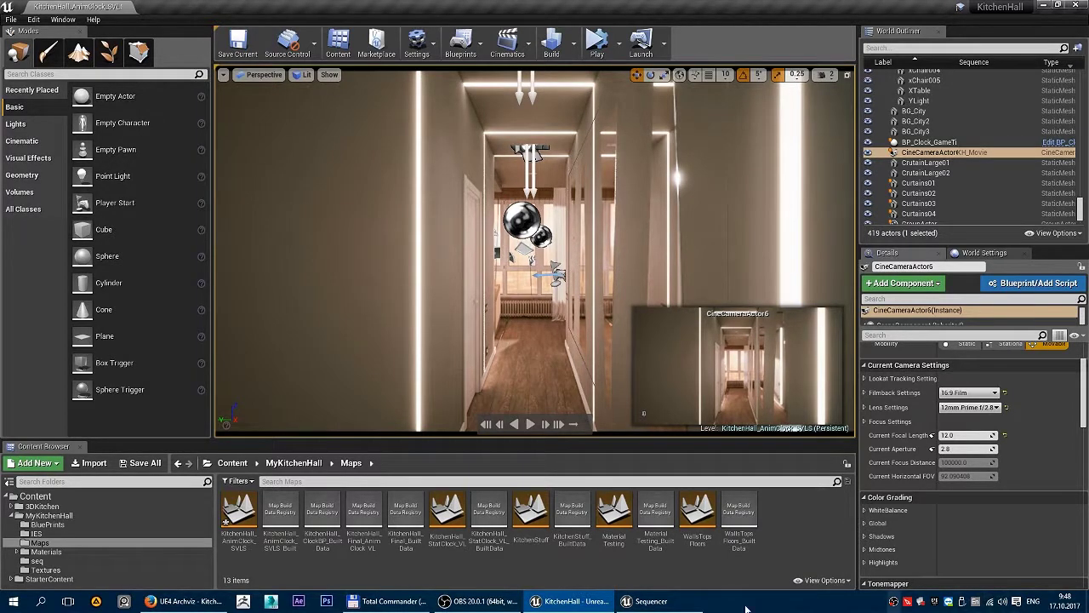
left_click(649, 601)
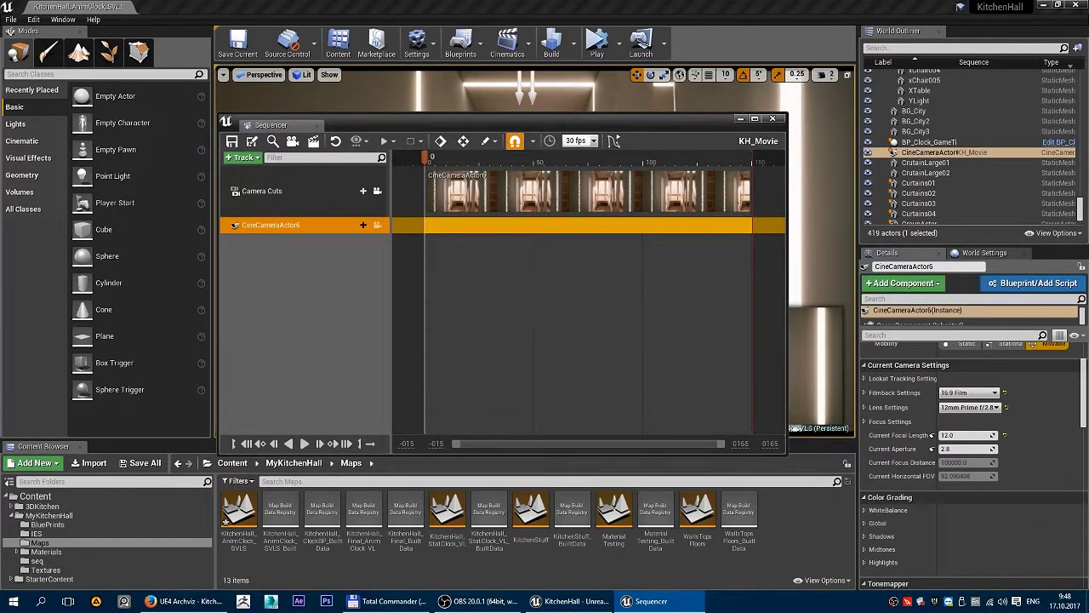
left_click(649, 601)
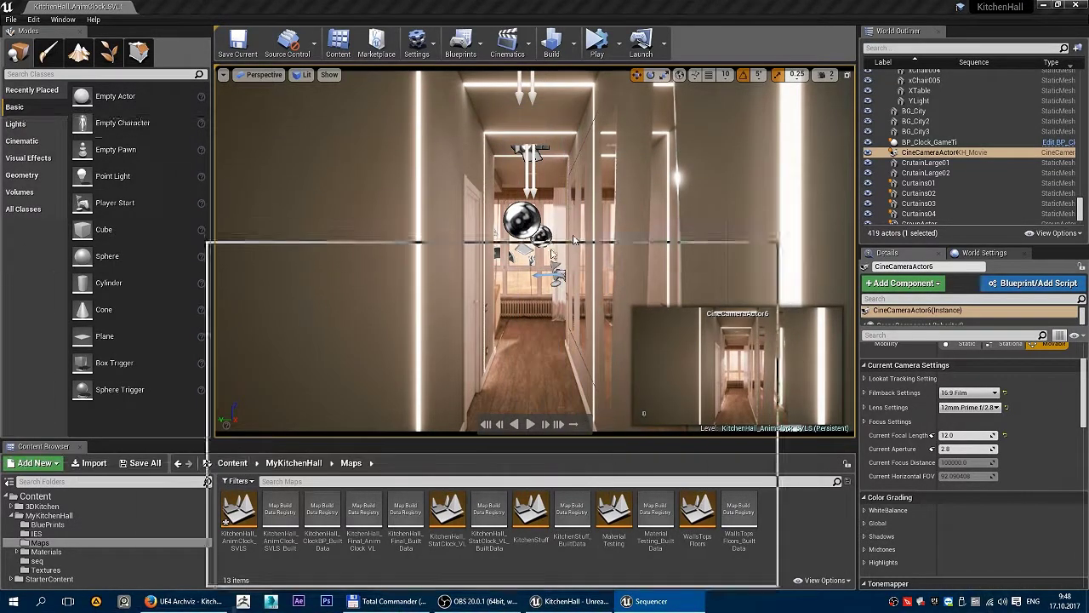
left_click(649, 601)
left_click(788, 211)
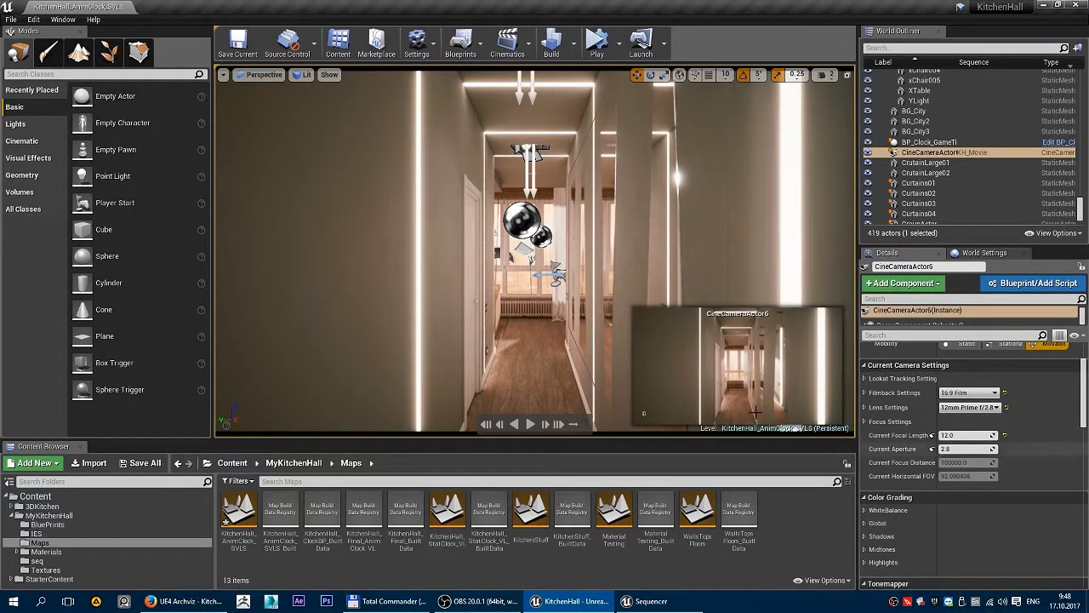
Expand Focus Settings, show the debug focus plane, and sample focus distance from the hallway.
left_click(865, 422)
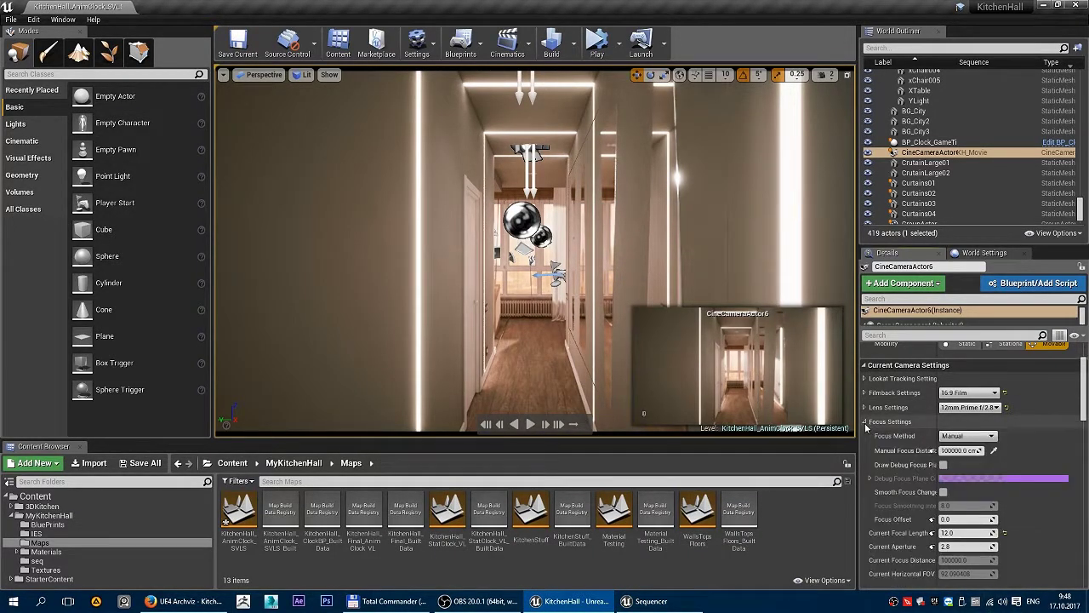
scroll(917, 442, "down", 1)
left_click_drag(936, 410, 953, 410)
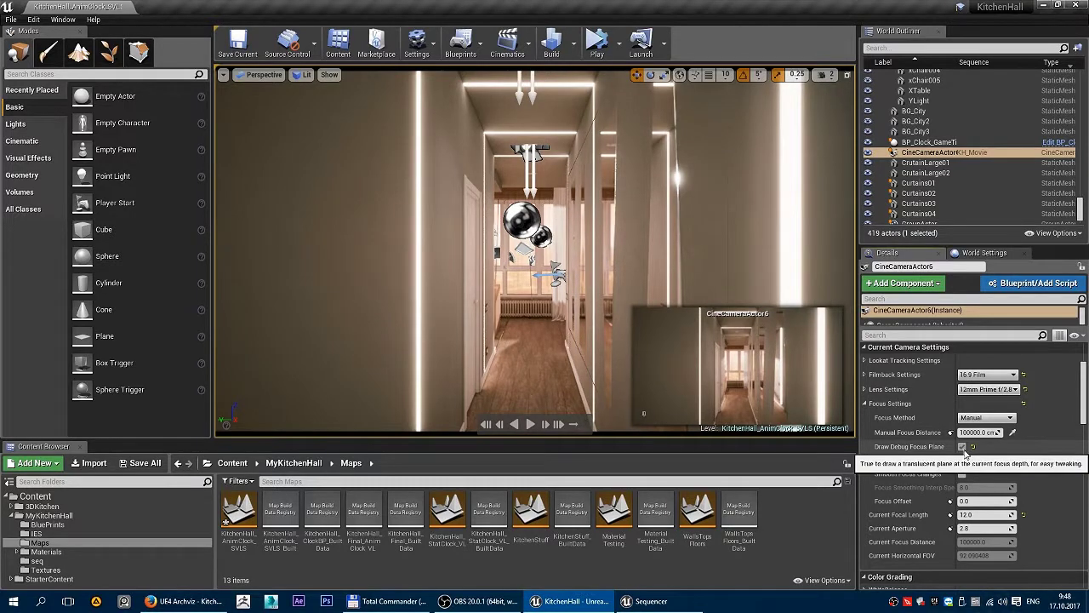
left_click(962, 447)
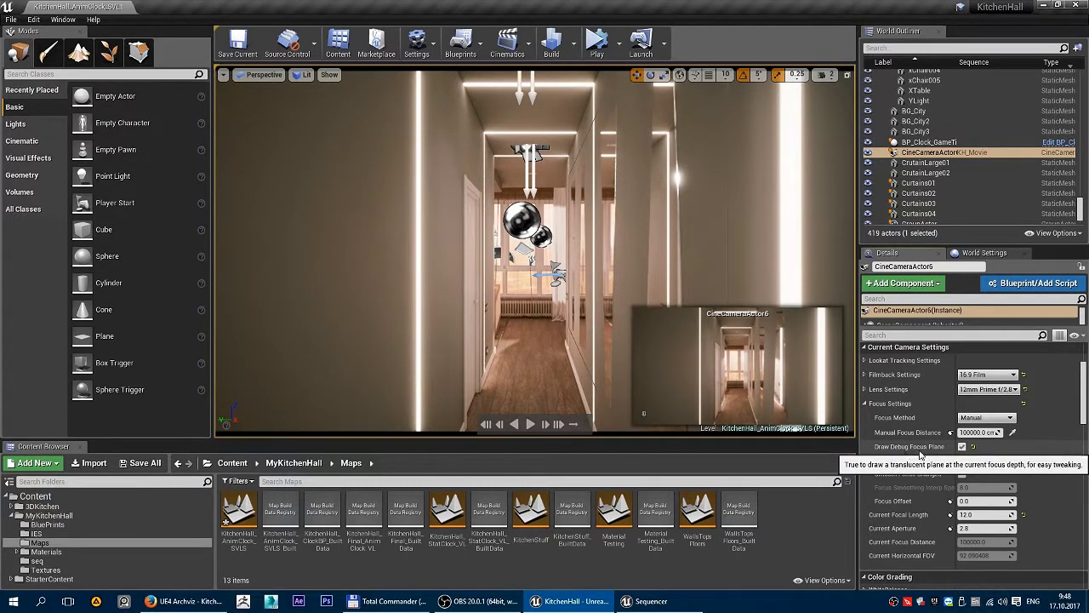
left_click(1012, 433)
left_click(471, 277)
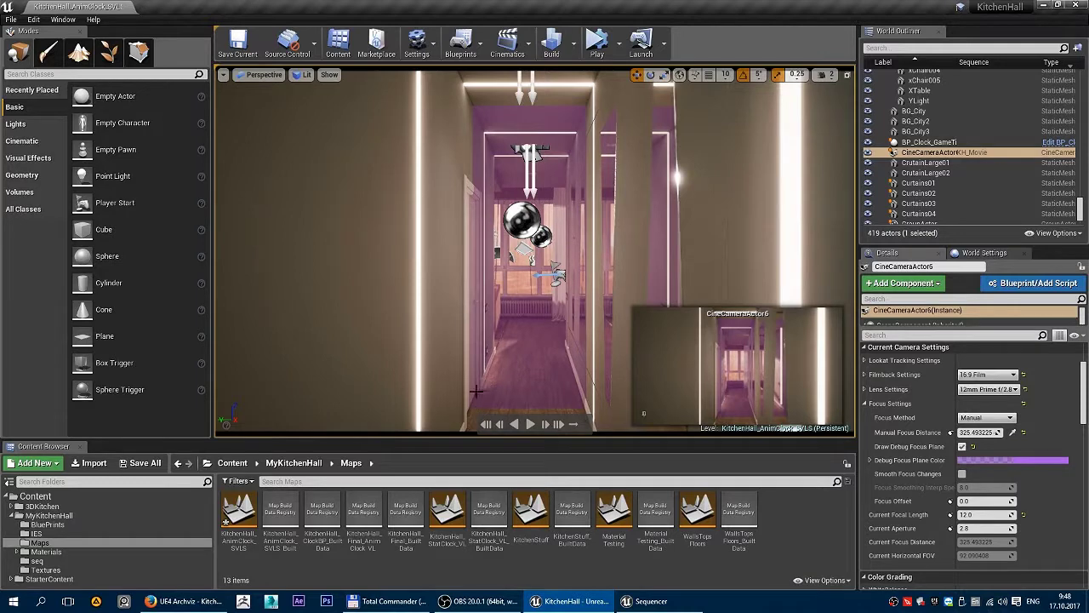
Set the manual focus distance to 240 cm and turn off Draw Debug Focus Plane.
left_click(977, 432)
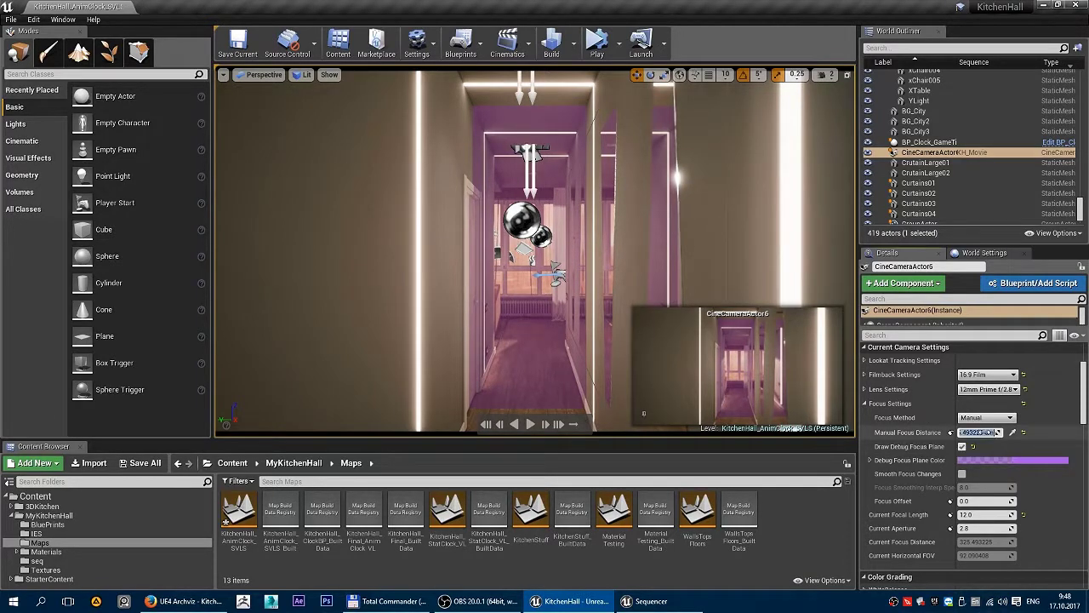
type("320")
key("Return")
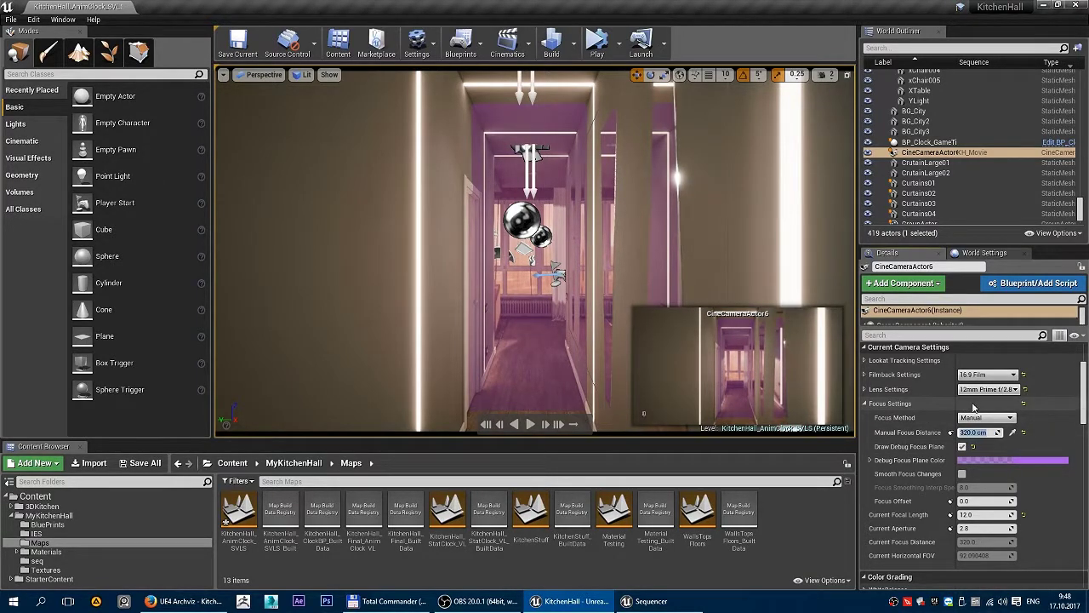
left_click(977, 432)
type("240")
key("Return")
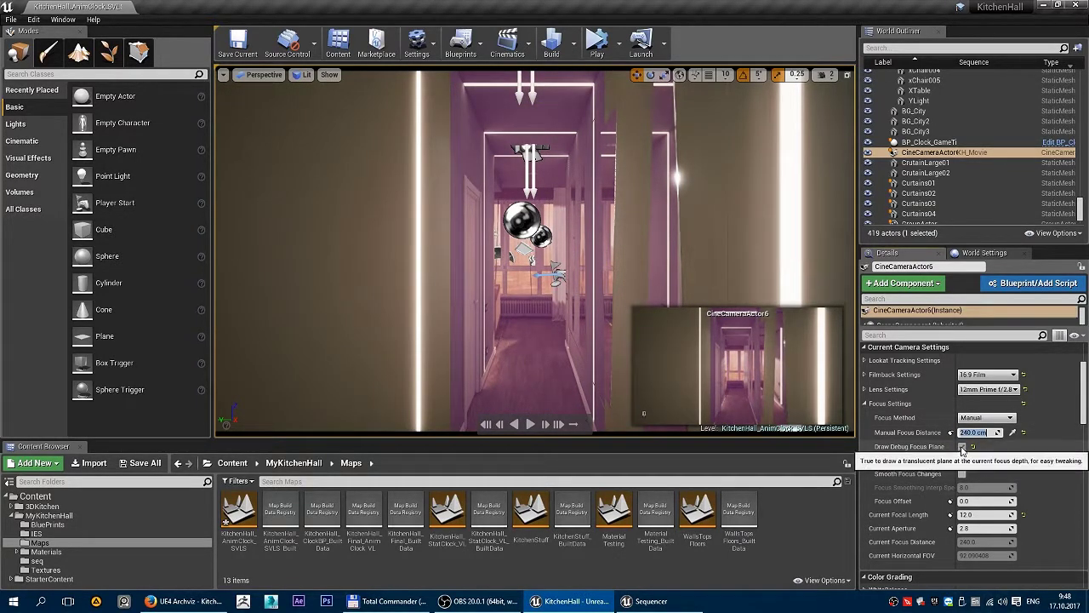
left_click(963, 446)
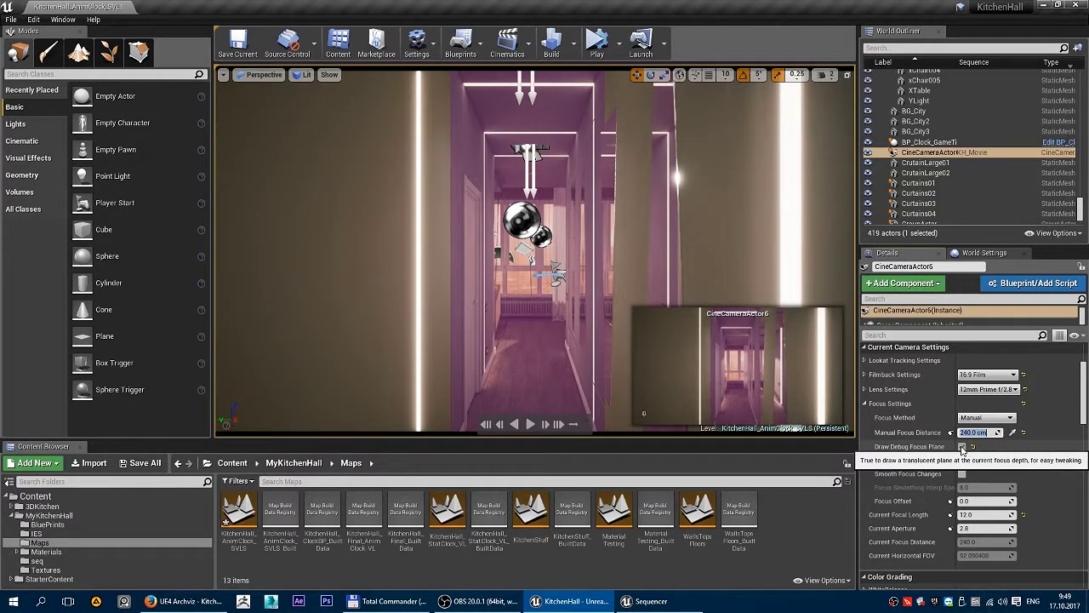
left_click(962, 447)
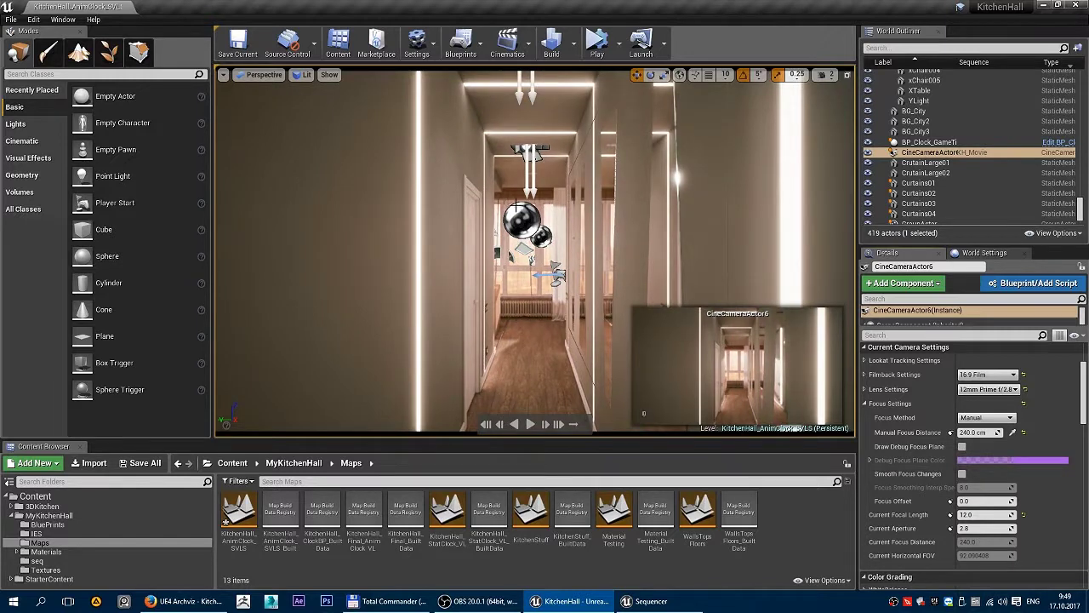
Restore the KH_Movie Sequencer and add a Transform track to CineCameraActor6.
left_click(651, 601)
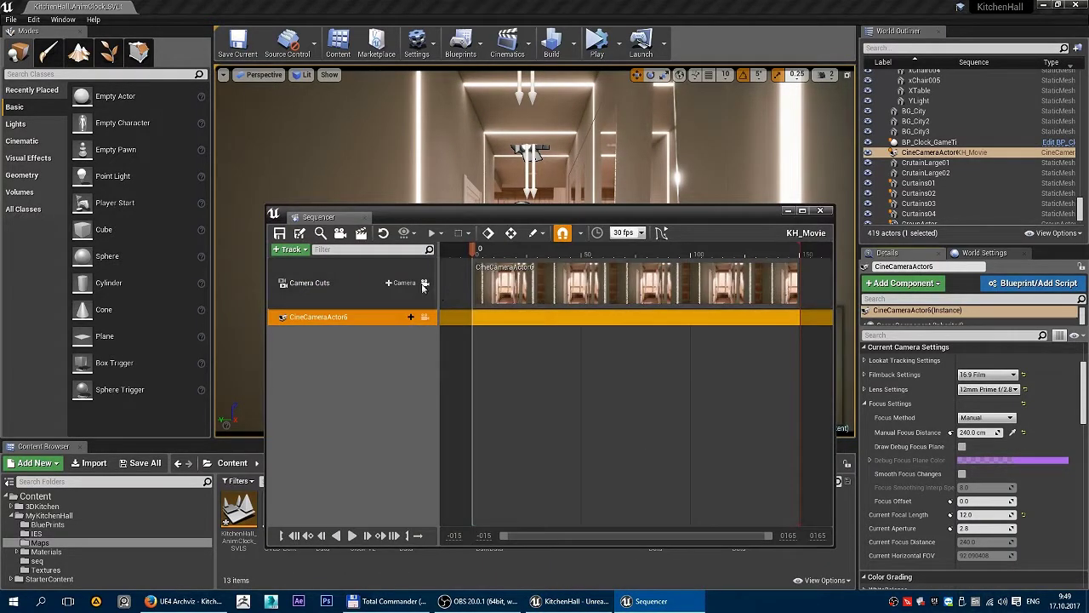
left_click_drag(925, 174, 976, 145)
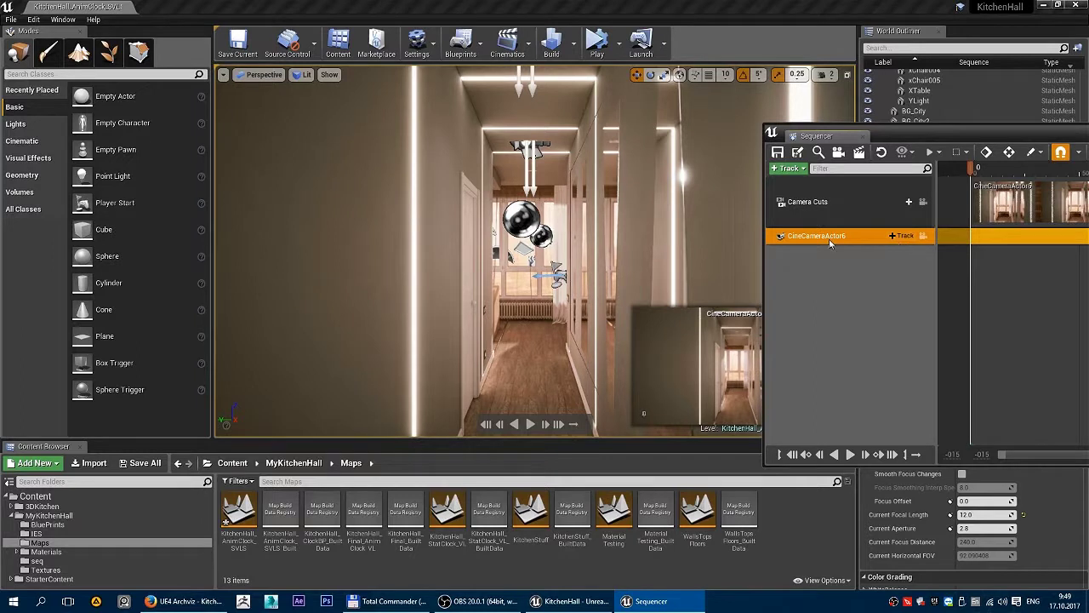
left_click(905, 236)
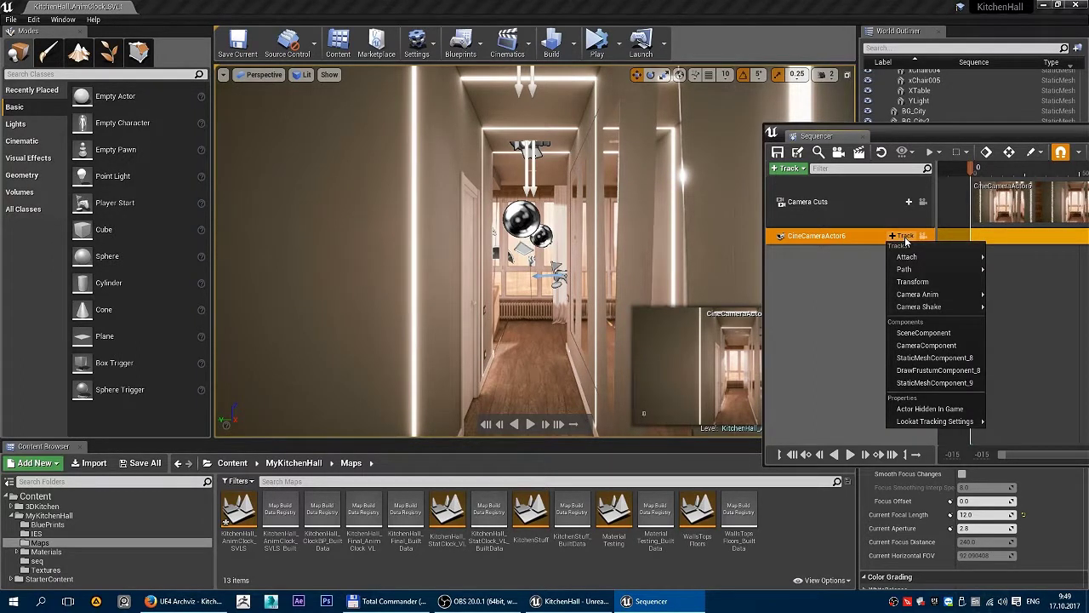
left_click(924, 282)
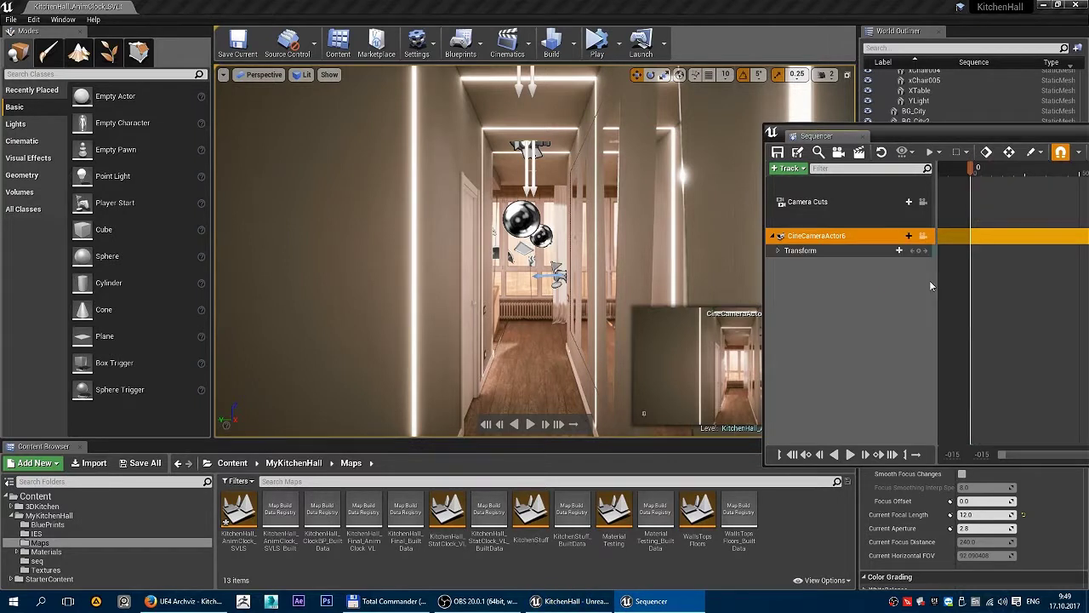
left_click(851, 253)
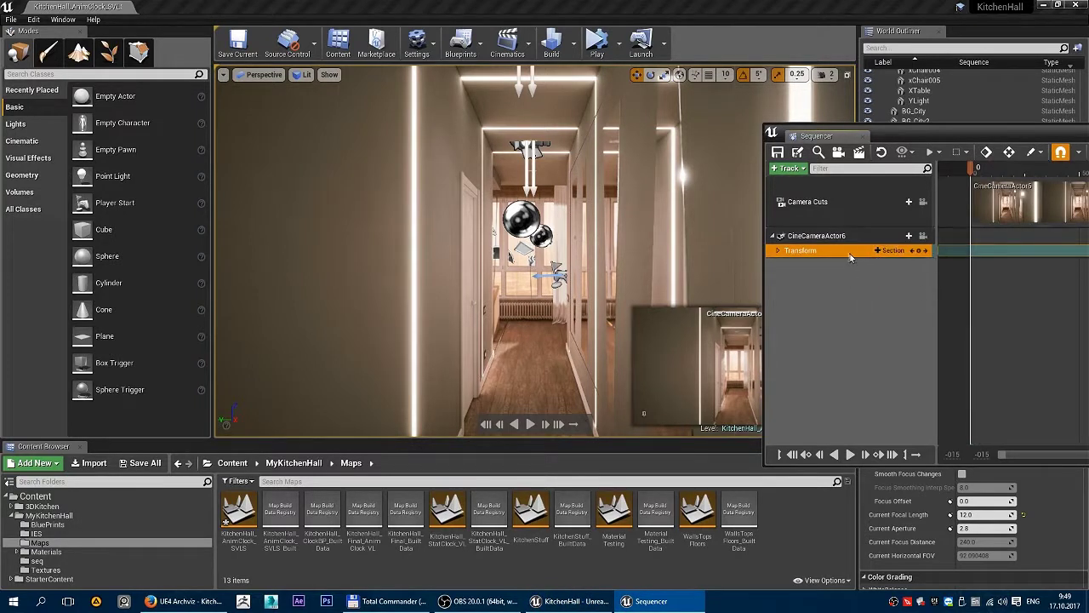
Key CineCameraActor6's Location at frame 0 (543.237122, -199.211675, 165.668335).
left_click(777, 250)
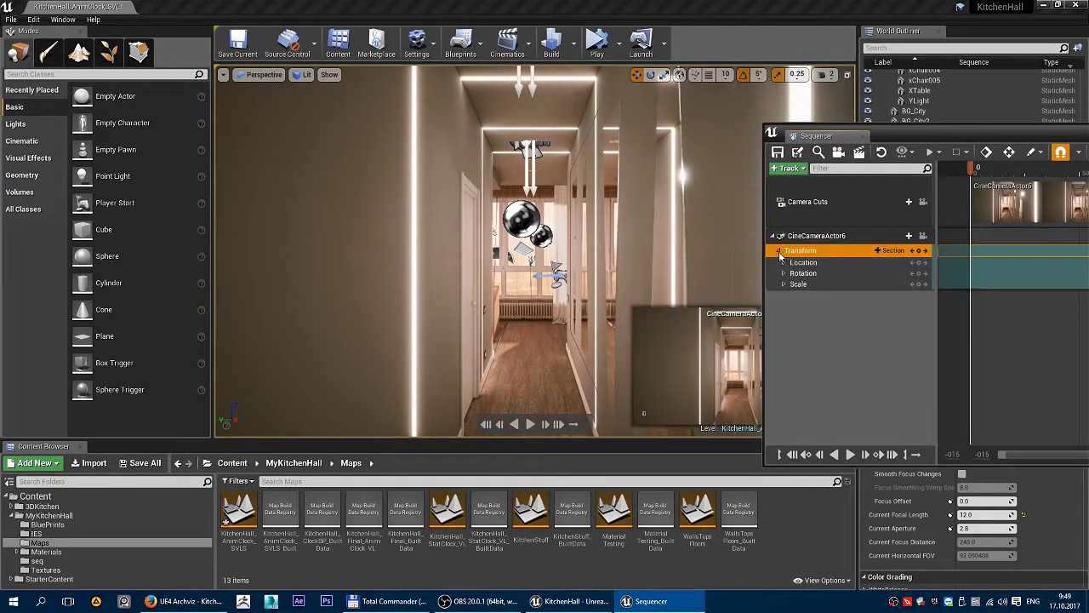
left_click(802, 263)
left_click(803, 273)
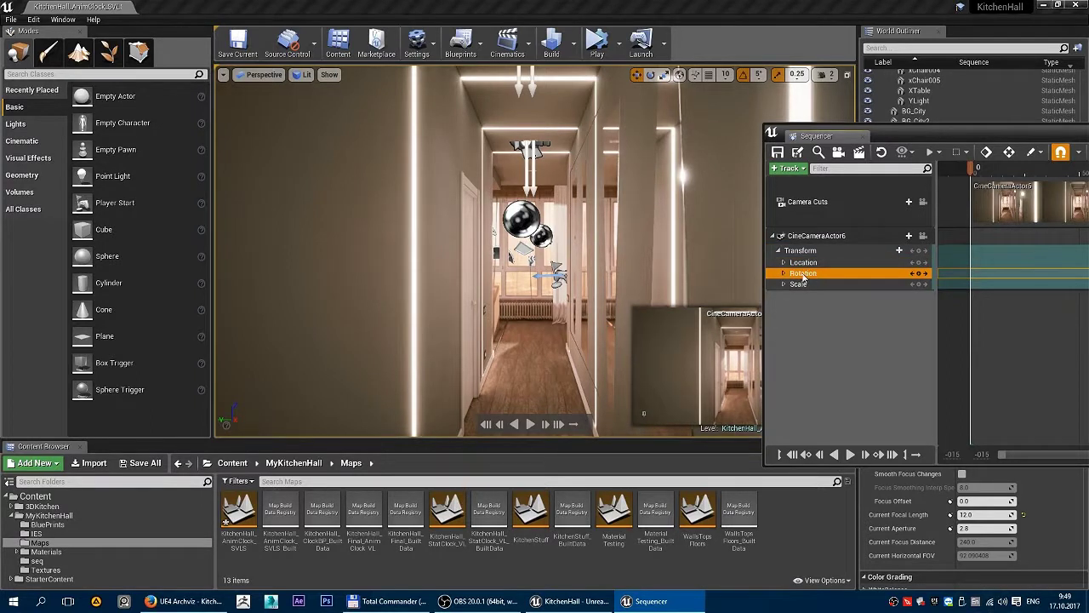
left_click(800, 284)
left_click_drag(921, 138, 864, 134)
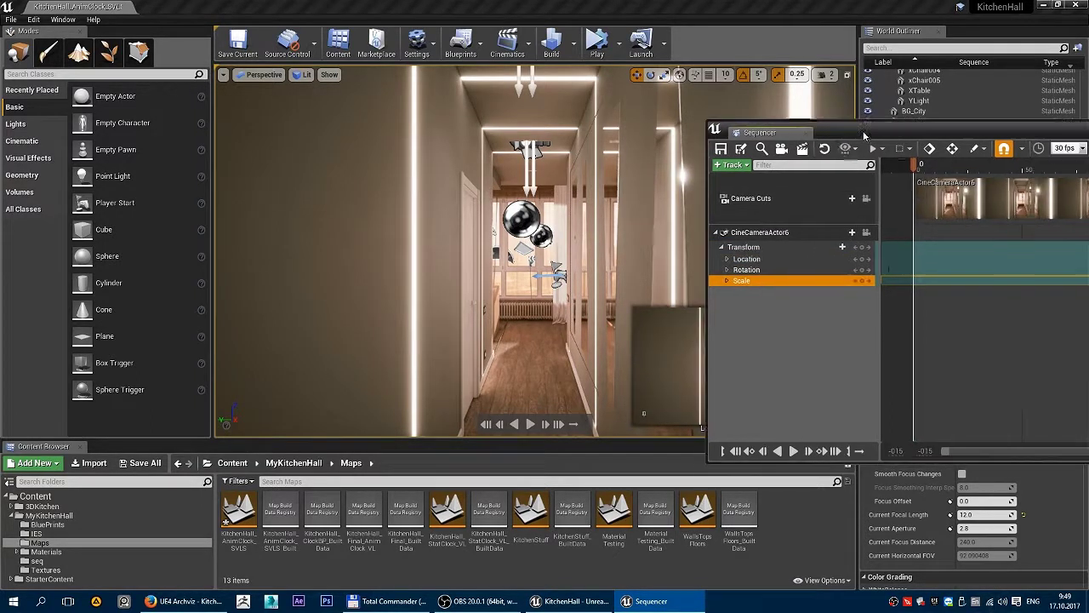
left_click(727, 281)
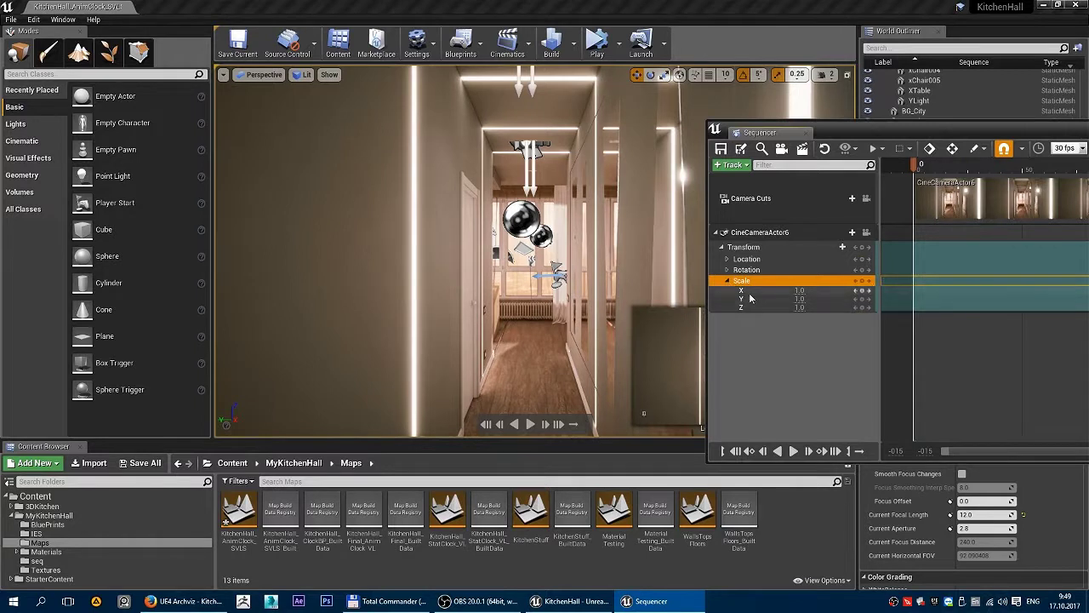
left_click(727, 281)
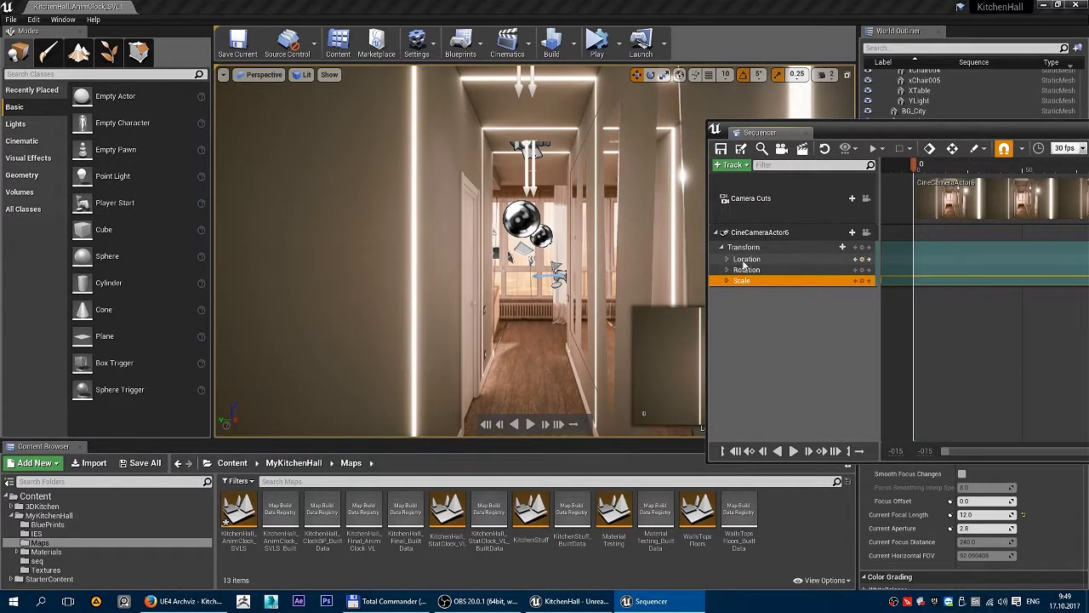
left_click(727, 259)
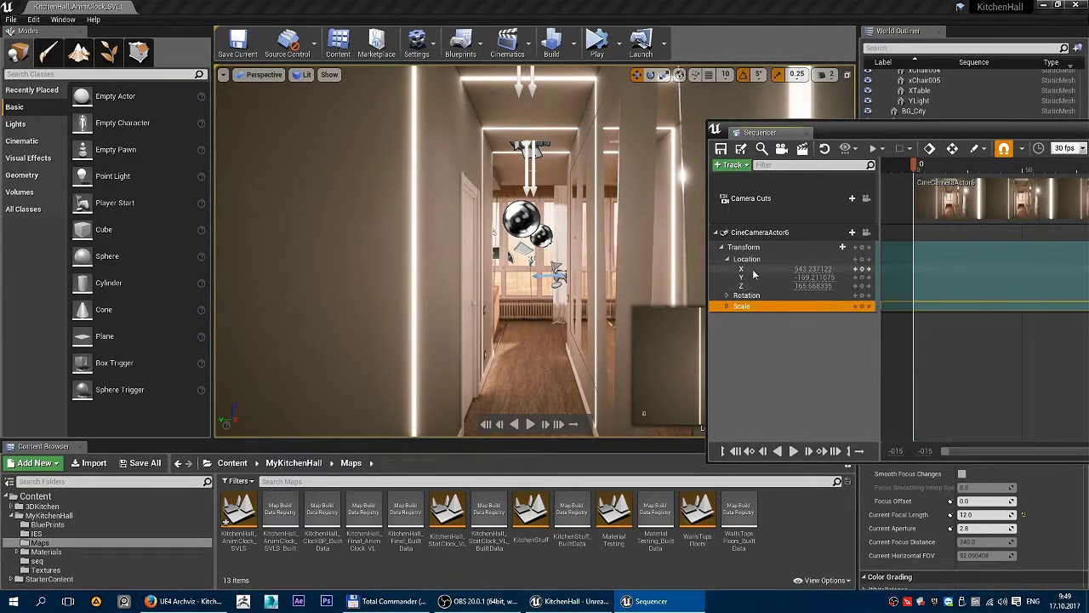
left_click(868, 259)
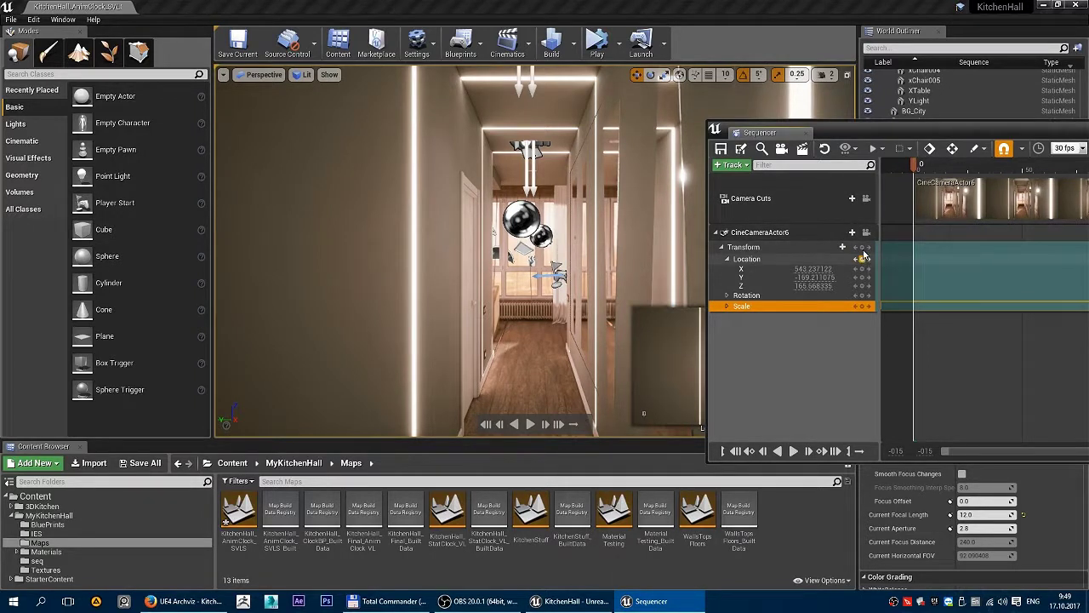
left_click(863, 257)
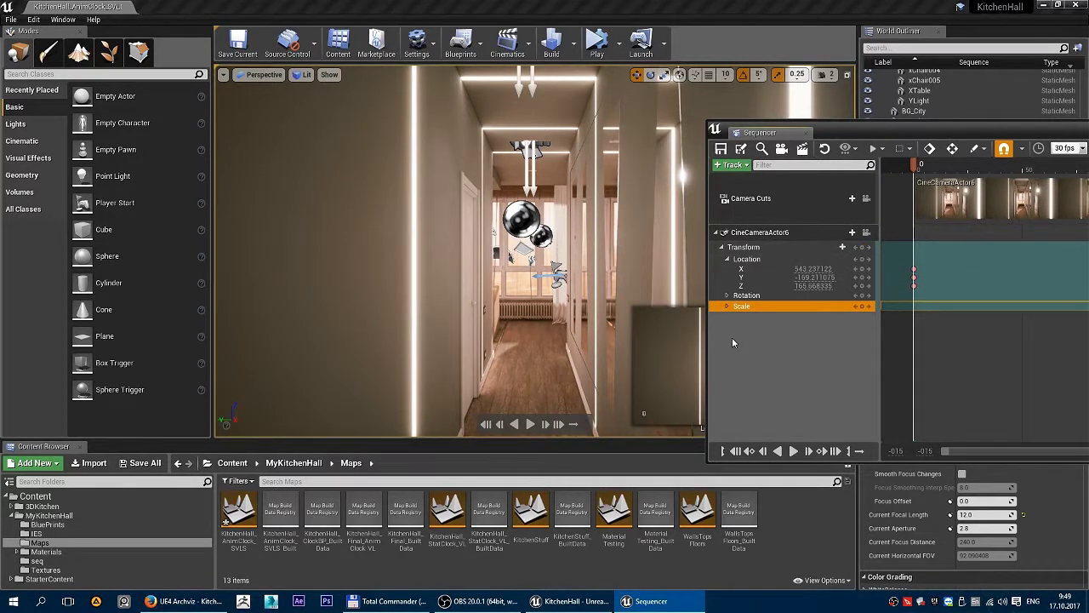
Move the playhead to the sequence end and change time snapping from 30 fps to 0.1s.
left_click_drag(971, 132, 692, 178)
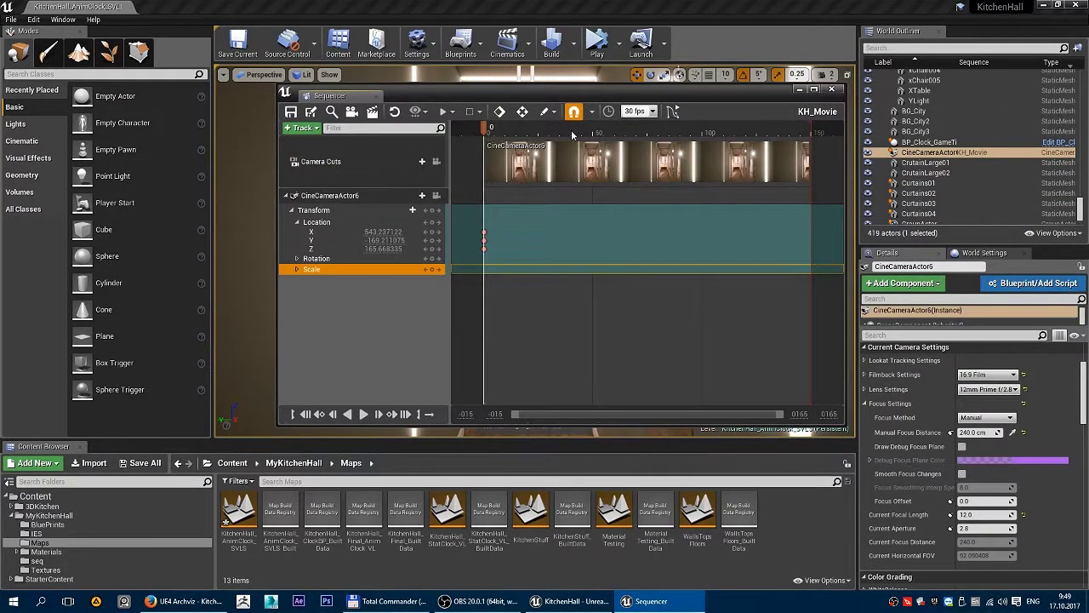
left_click_drag(572, 136, 813, 147)
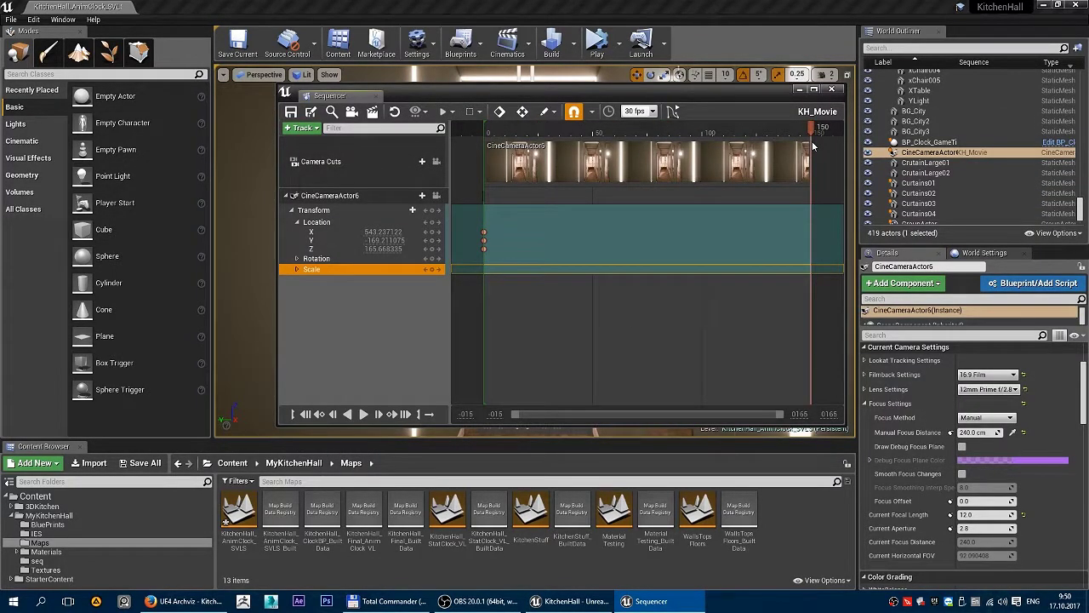
left_click(653, 111)
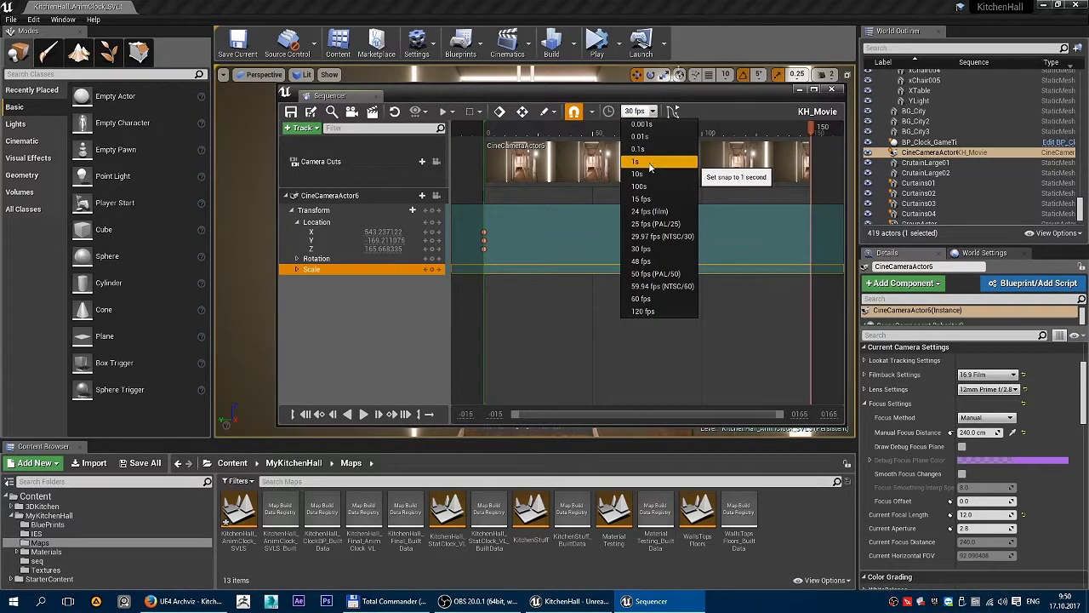
left_click(651, 150)
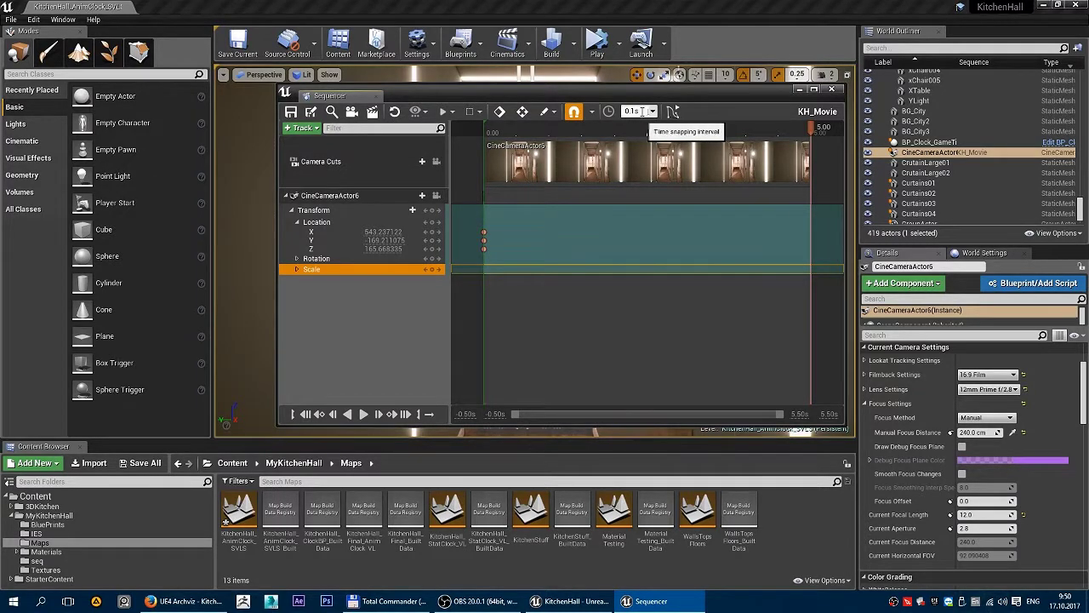
left_click_drag(640, 94, 878, 102)
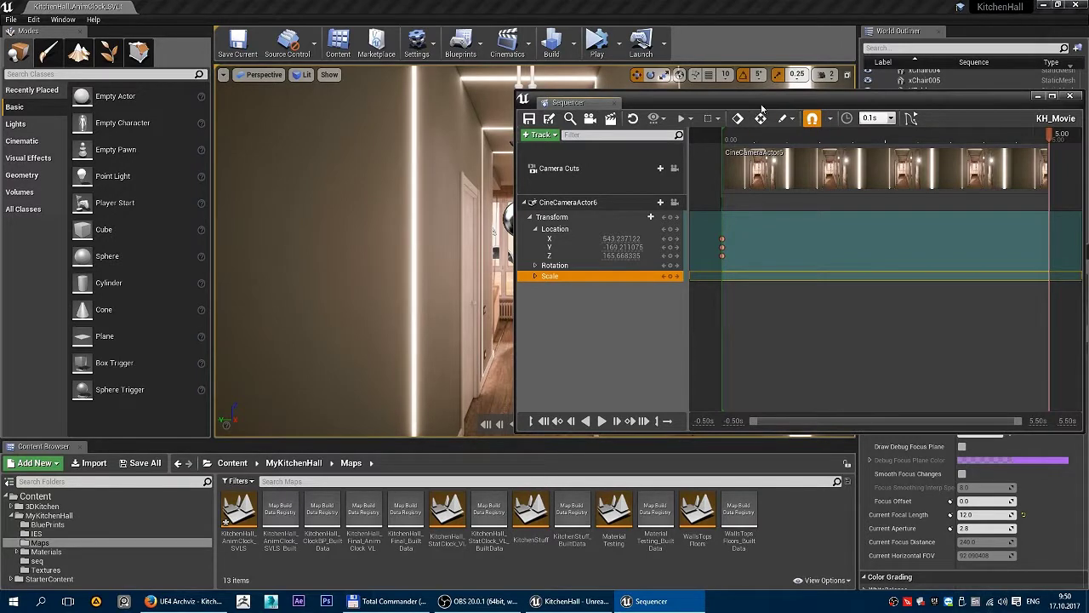
left_click_drag(762, 108, 1037, 115)
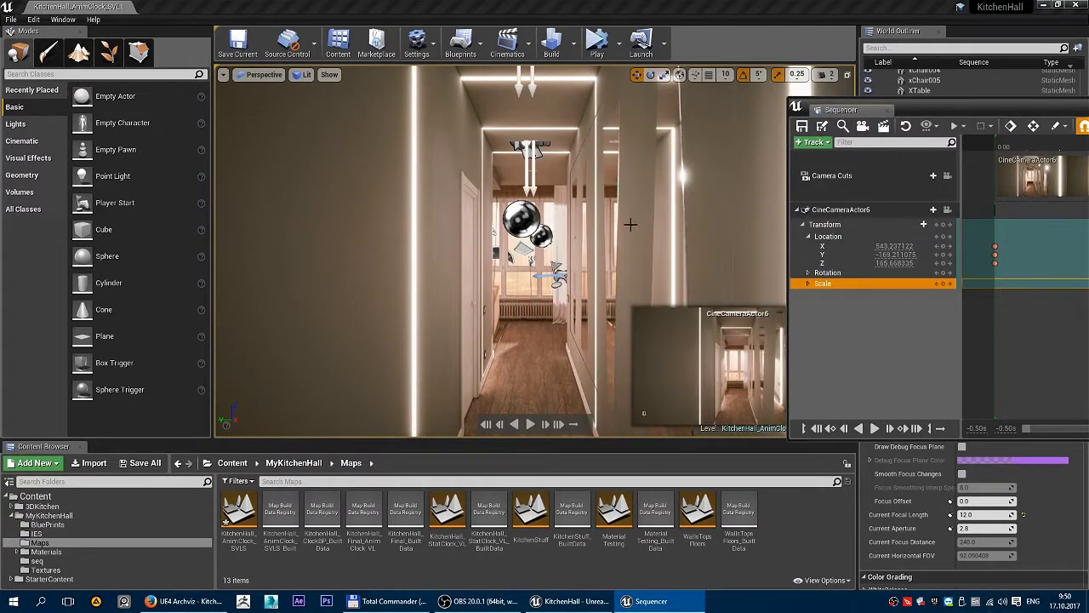
Dock the Sequencer as a wide strip along the bottom of the screen.
right_click_drag(544, 247, 545, 224)
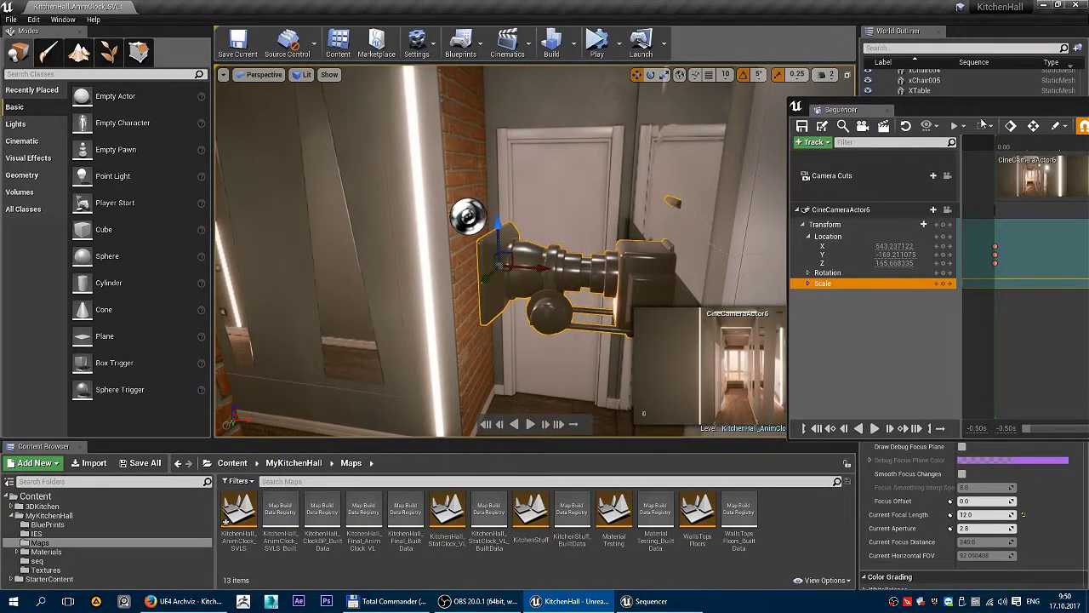
left_click_drag(1012, 111, 525, 237)
left_click_drag(761, 241, 444, 250)
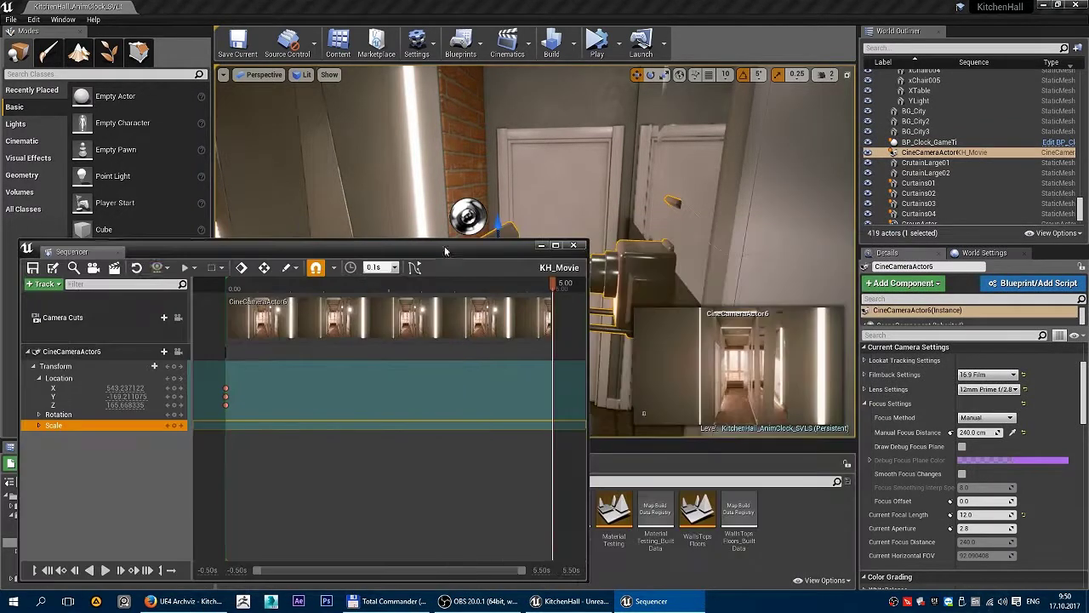
left_click_drag(584, 243, 855, 368)
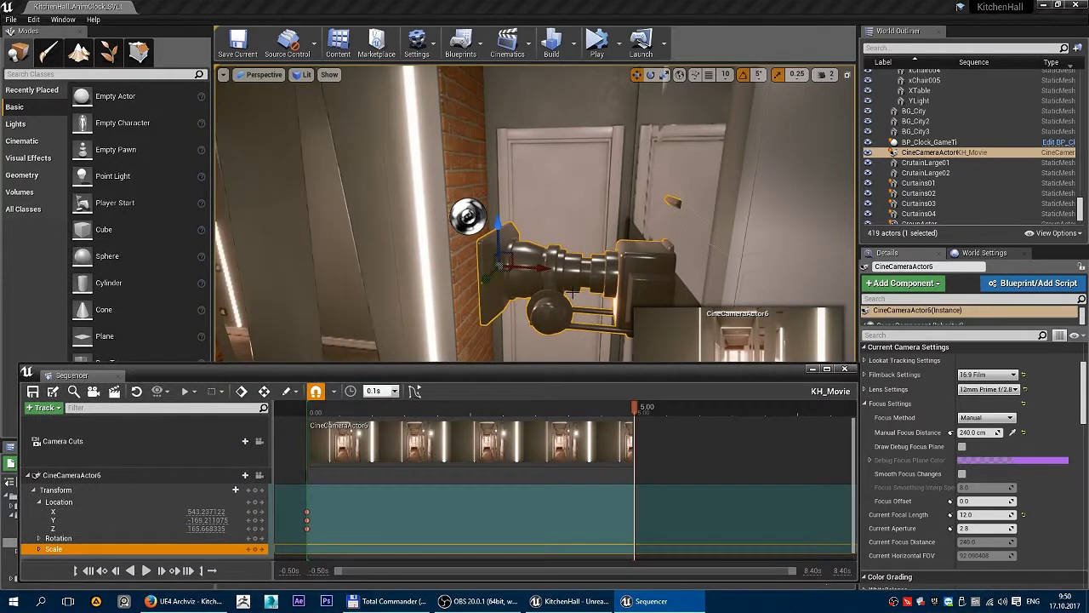
Move and turn CineCameraActor6 to a new hallway spot near the window at the sequence end.
right_click_drag(646, 343, 630, 341)
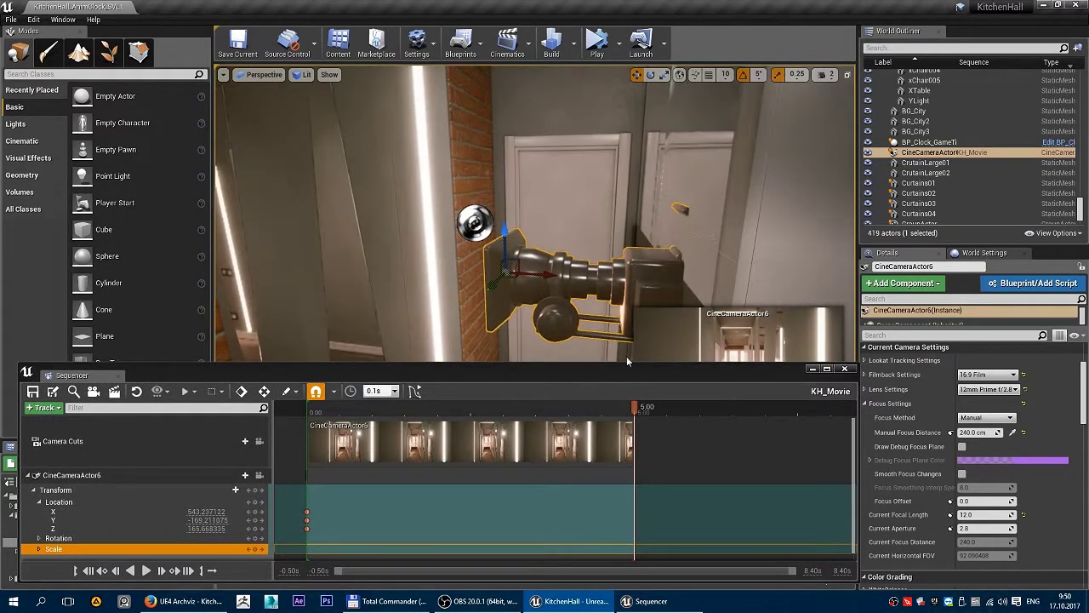
left_click_drag(627, 362, 545, 244, "alt")
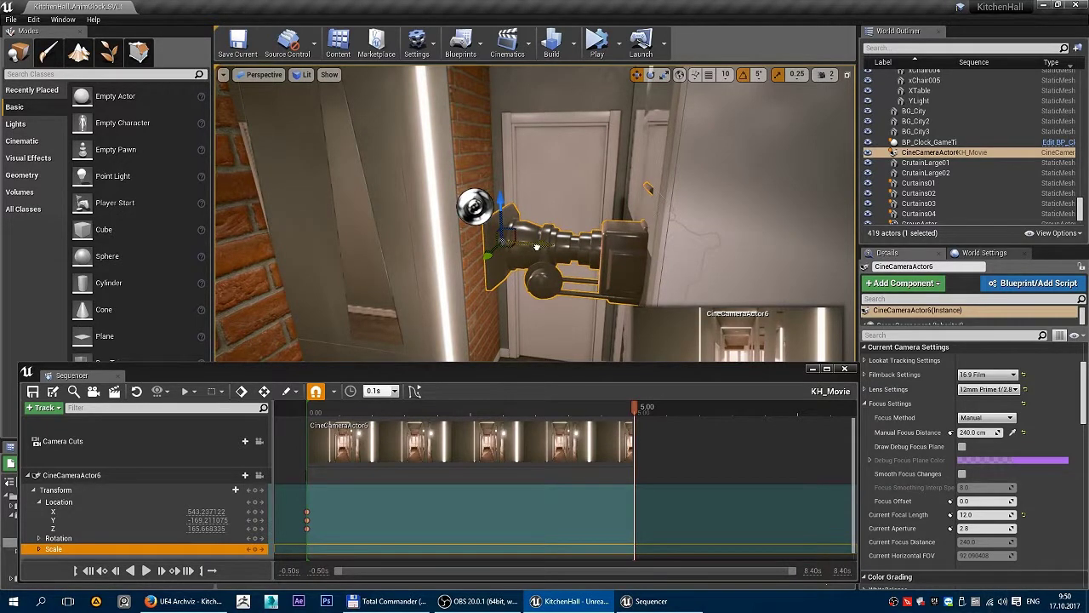
left_click_drag(536, 246, 430, 210)
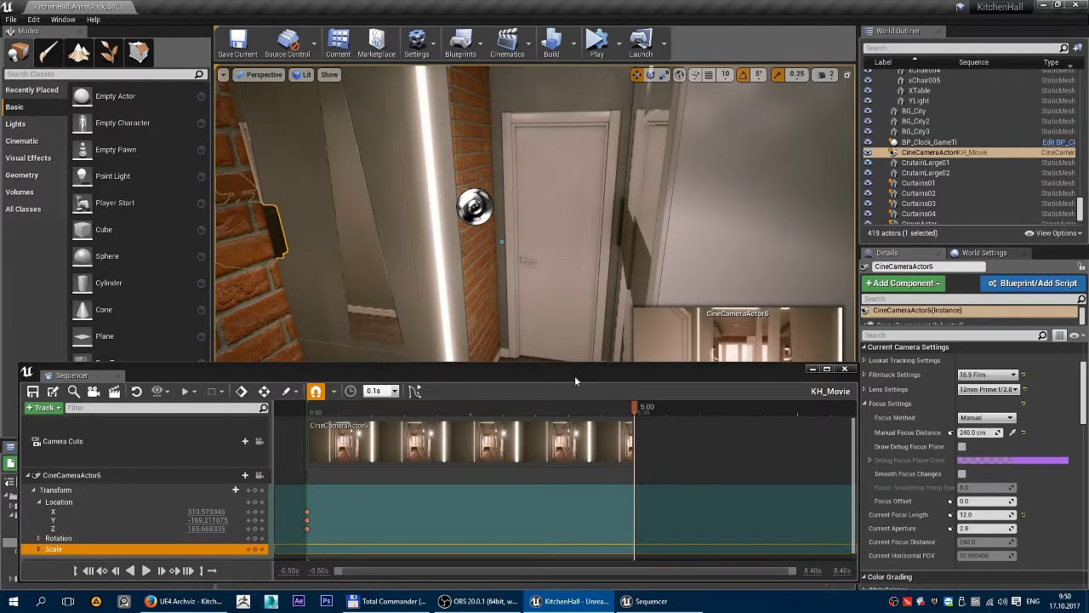
mouse_move(585, 362)
left_mouse_down()
mouse_move(584, 436)
mouse_move(585, 424)
left_mouse_up()
key("f")
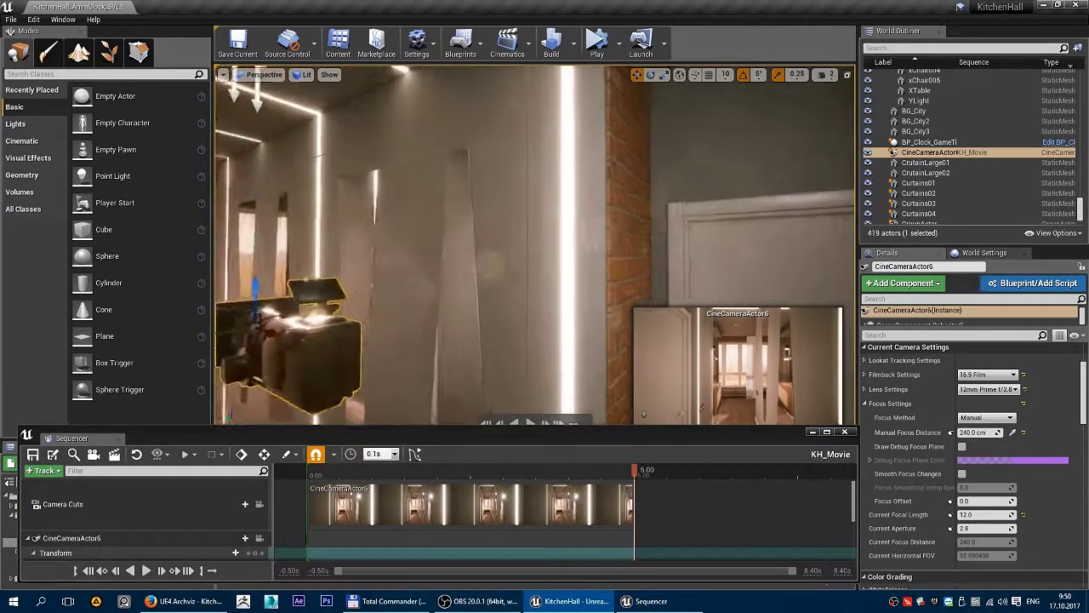
left_click_drag(477, 241, 507, 241, "alt")
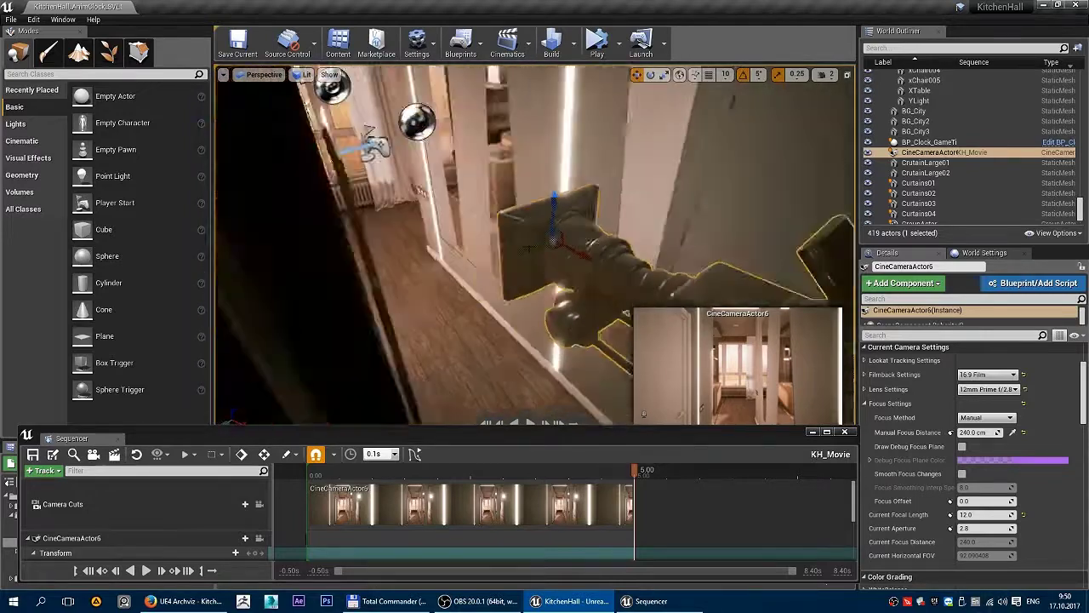
right_click_drag(507, 241, 385, 136)
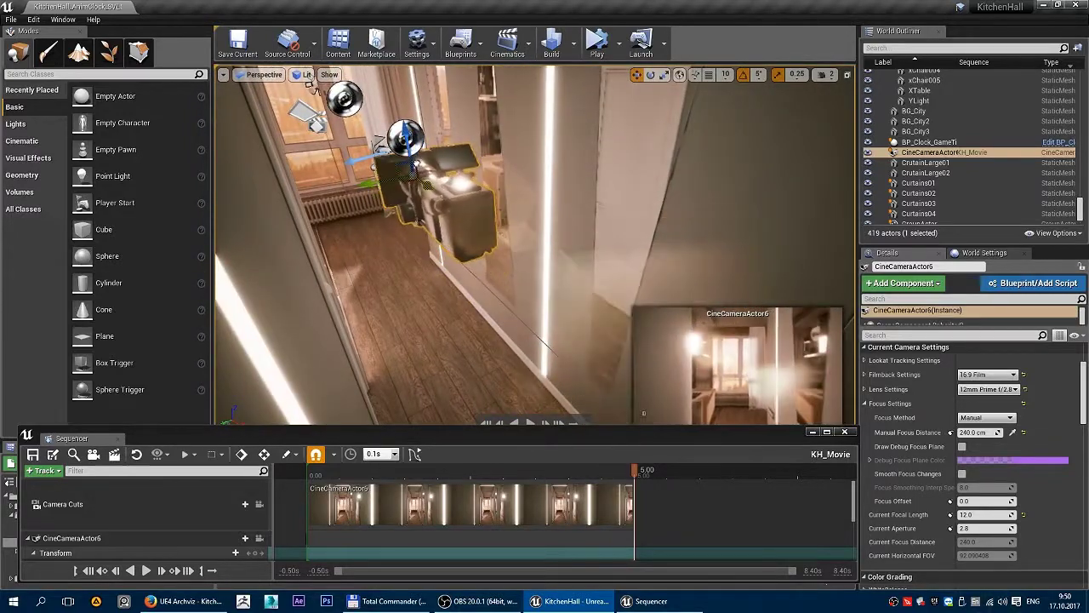
mouse_move(385, 137)
left_mouse_down()
mouse_move(622, 429)
mouse_move(615, 340)
left_mouse_up()
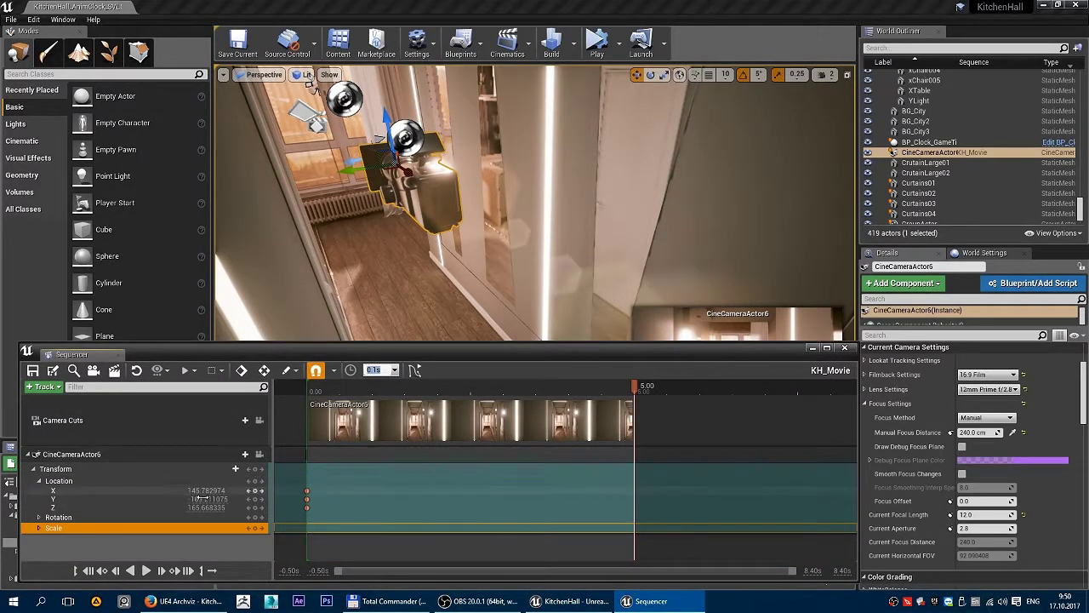
Key the camera's location, move it further along the corridor, and enable Auto-Key.
left_click(256, 482)
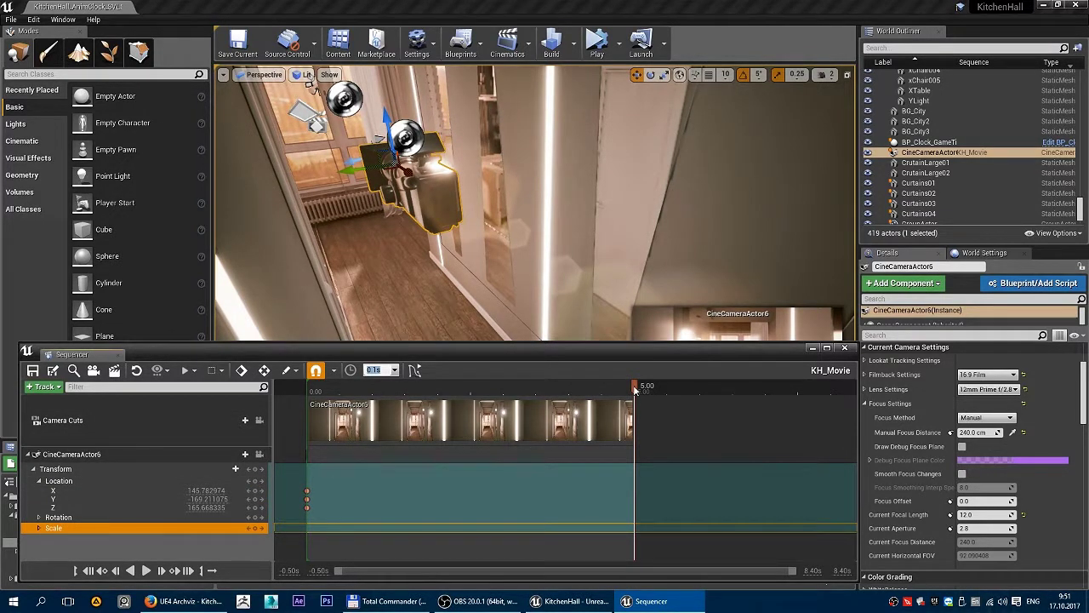
left_click_drag(634, 389, 634, 391)
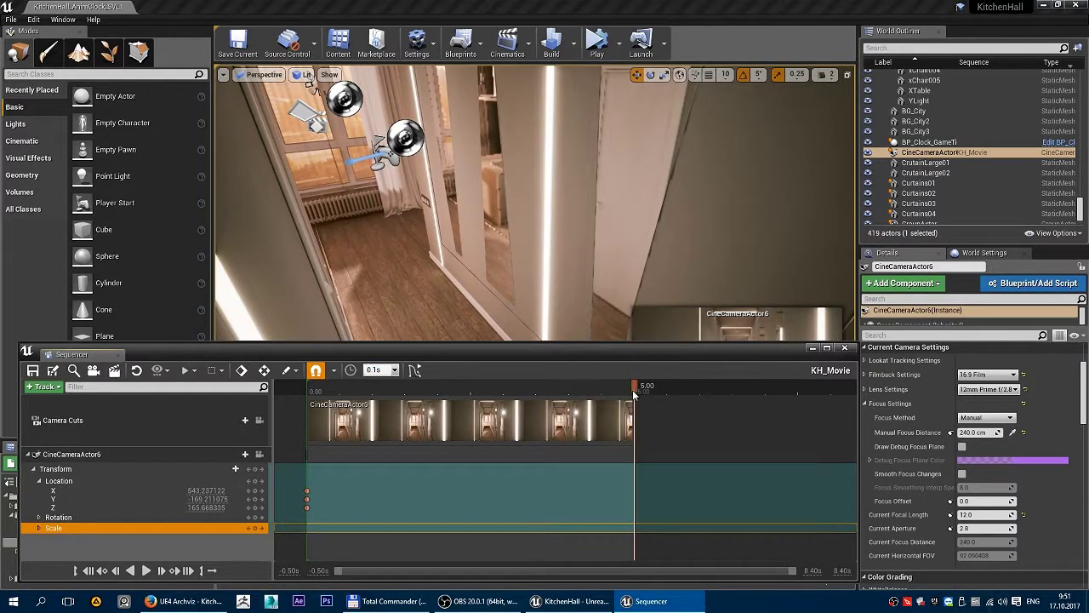
right_click_drag(518, 227, 518, 227)
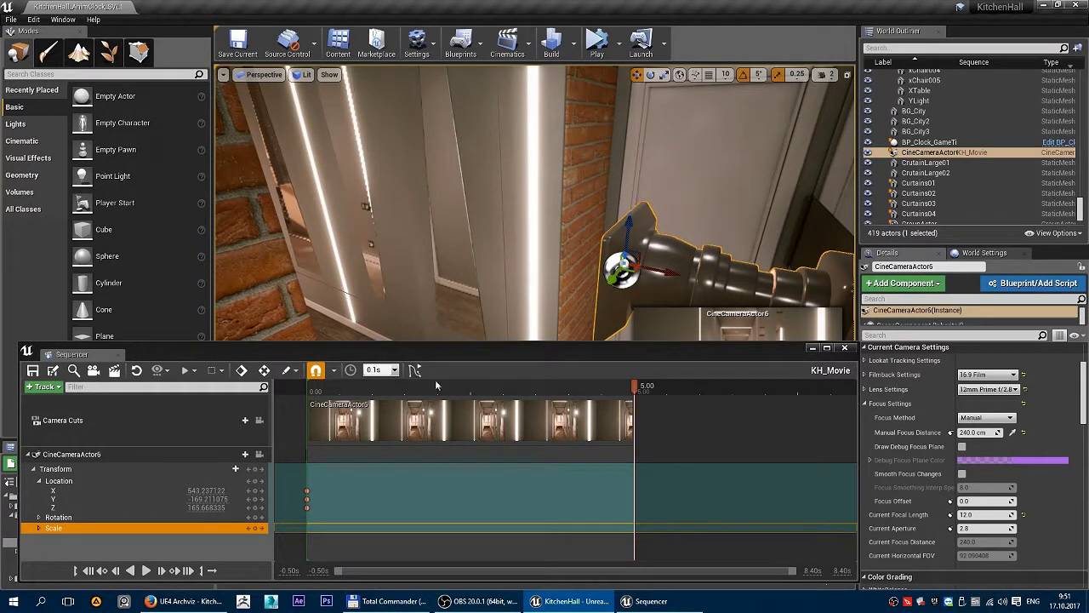
left_click(264, 371)
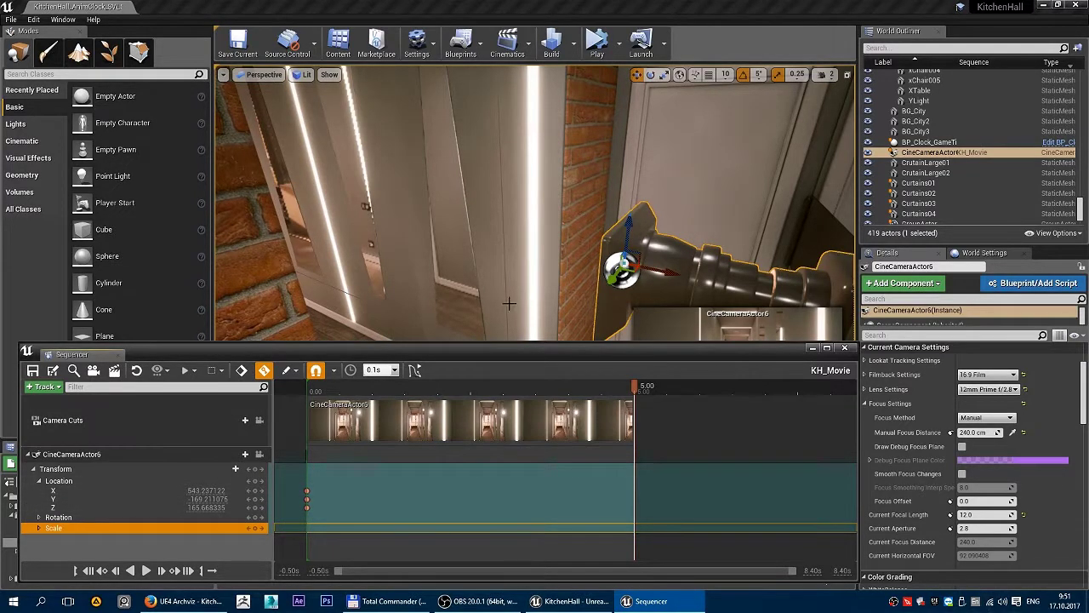
Move the camera far down the corridor so Auto-Key records a location key at 5.00.
right_click_drag(652, 316, 653, 315)
left_click_drag(646, 266, 368, 204)
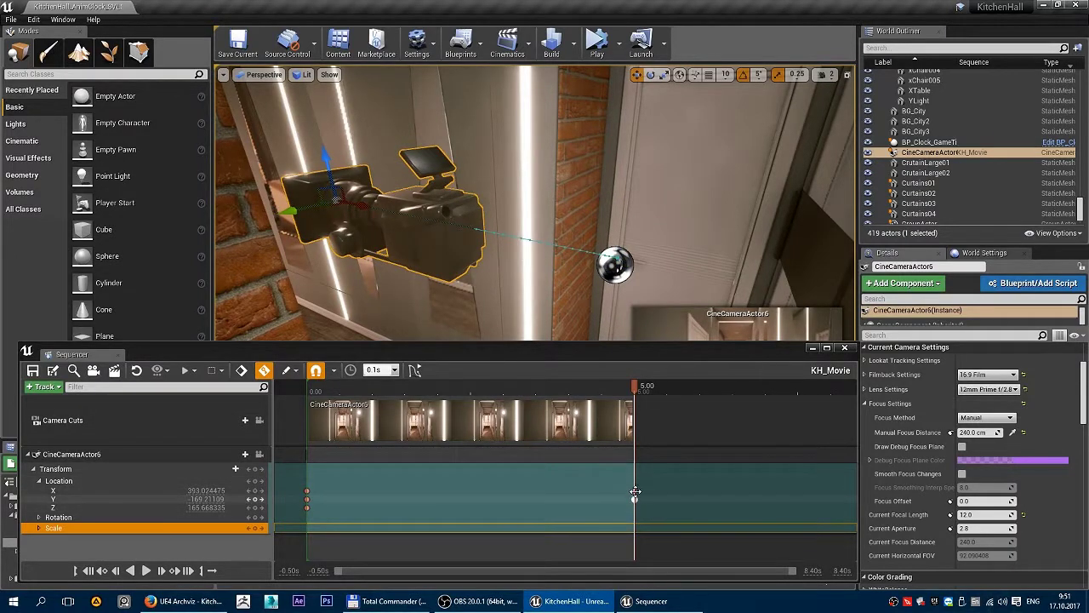
mouse_move(536, 255)
right_mouse_down()
mouse_move(568, 230)
mouse_move(495, 185)
right_mouse_up()
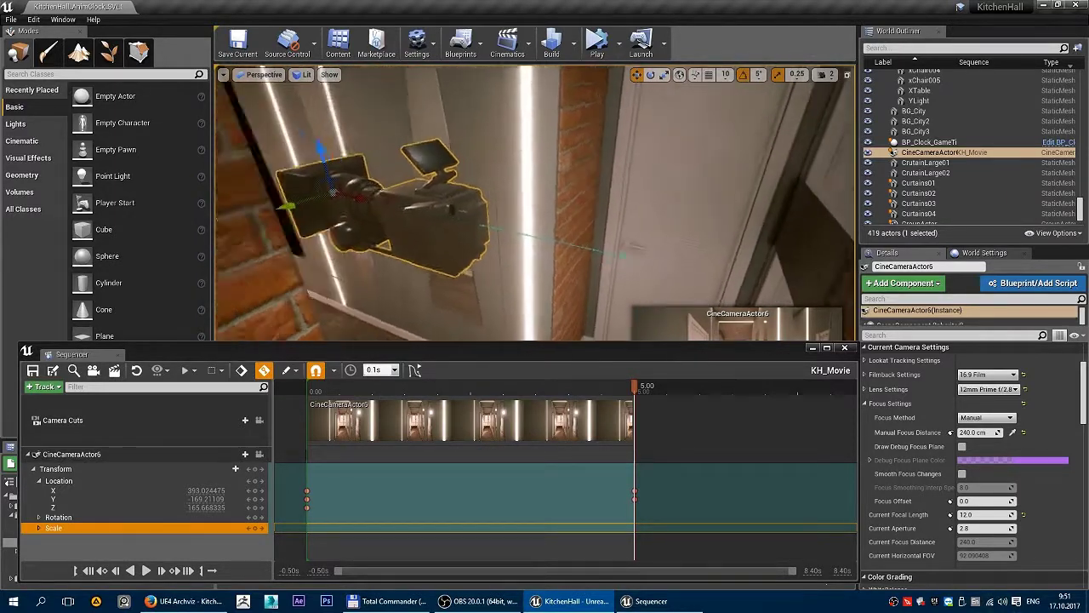
left_click_drag(361, 179, 430, 297)
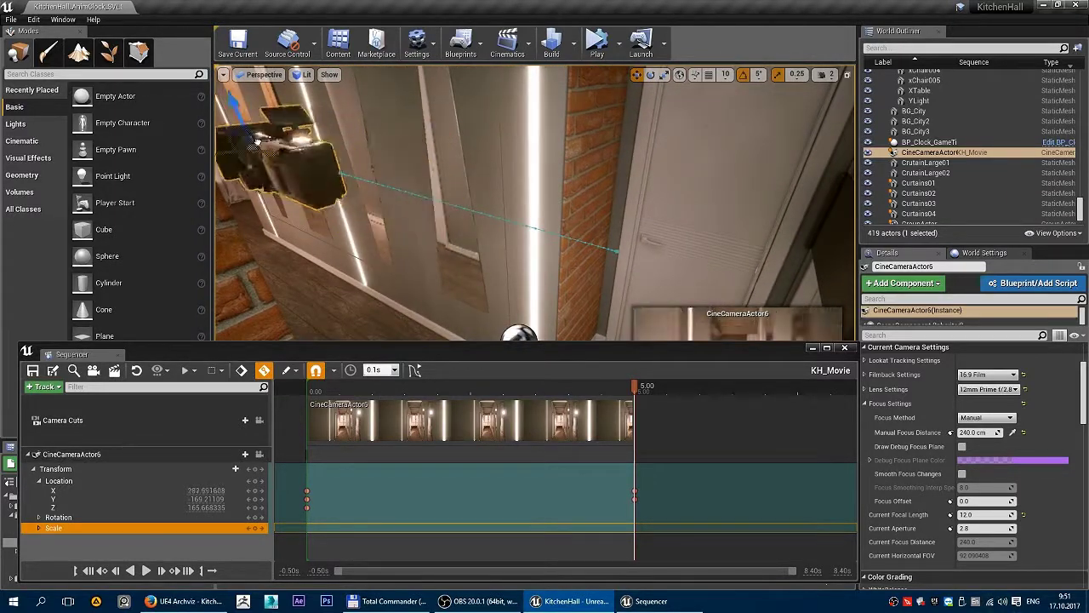
right_click_drag(642, 313, 643, 314)
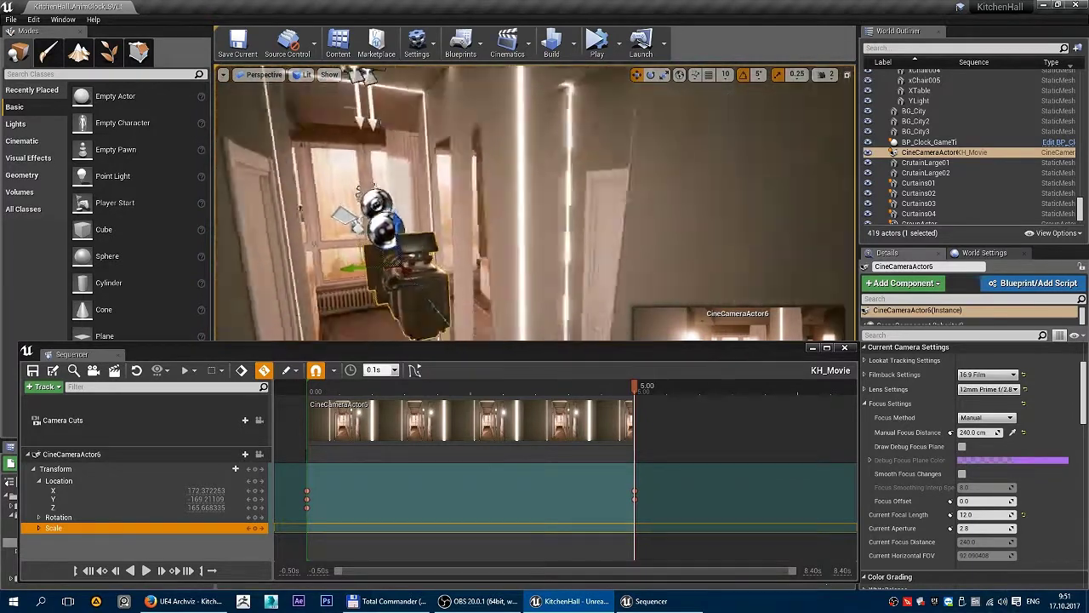
left_click_drag(586, 344, 578, 428)
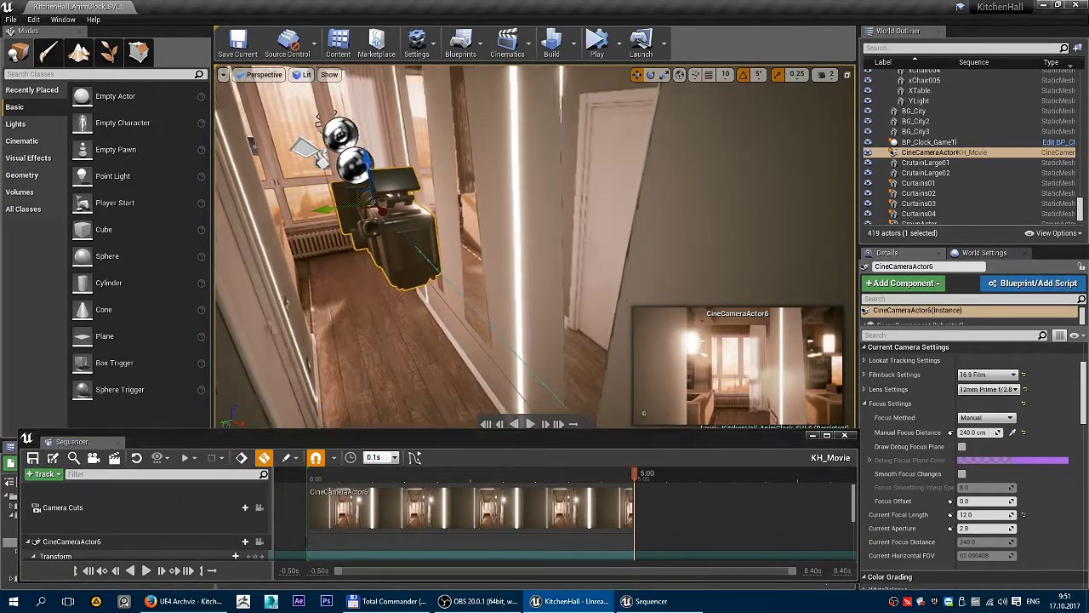
right_click_drag(643, 413, 644, 413)
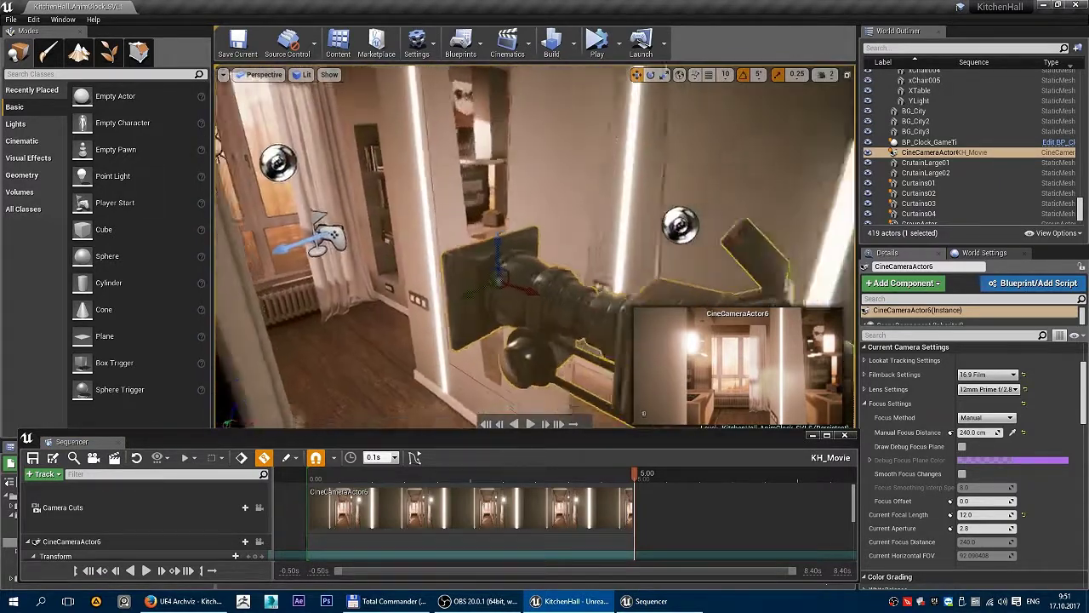
right_click_drag(620, 287, 620, 293)
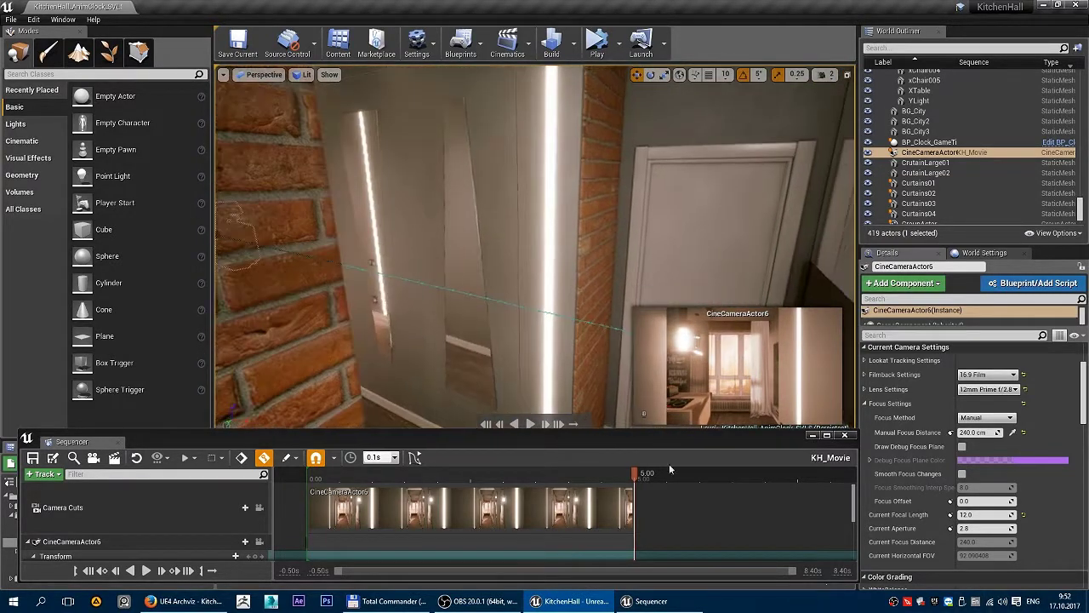
left_click(482, 476)
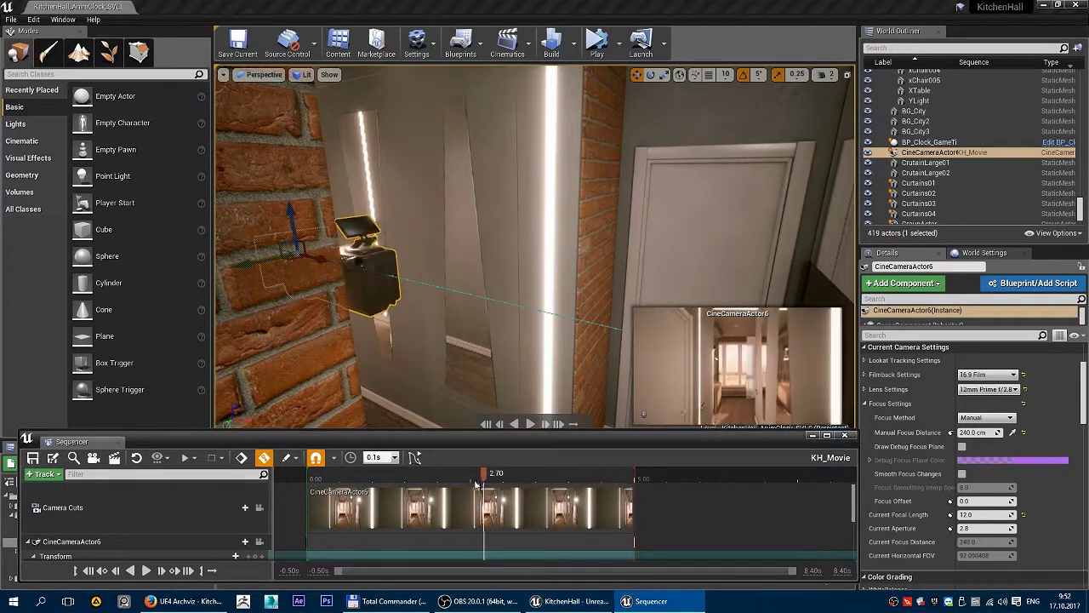
left_click_drag(476, 483, 358, 478)
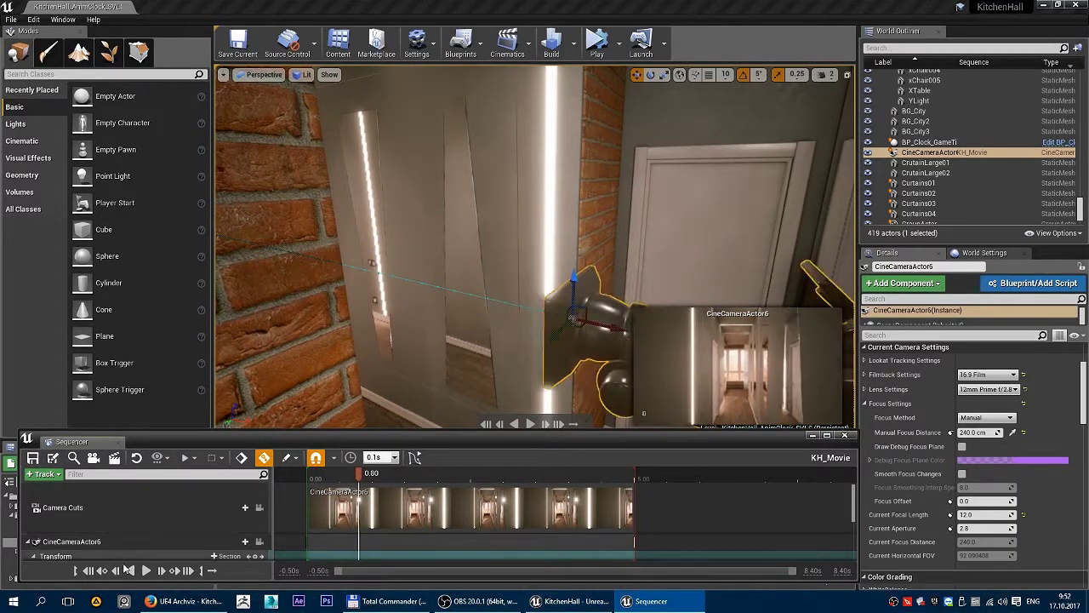
left_click(119, 574)
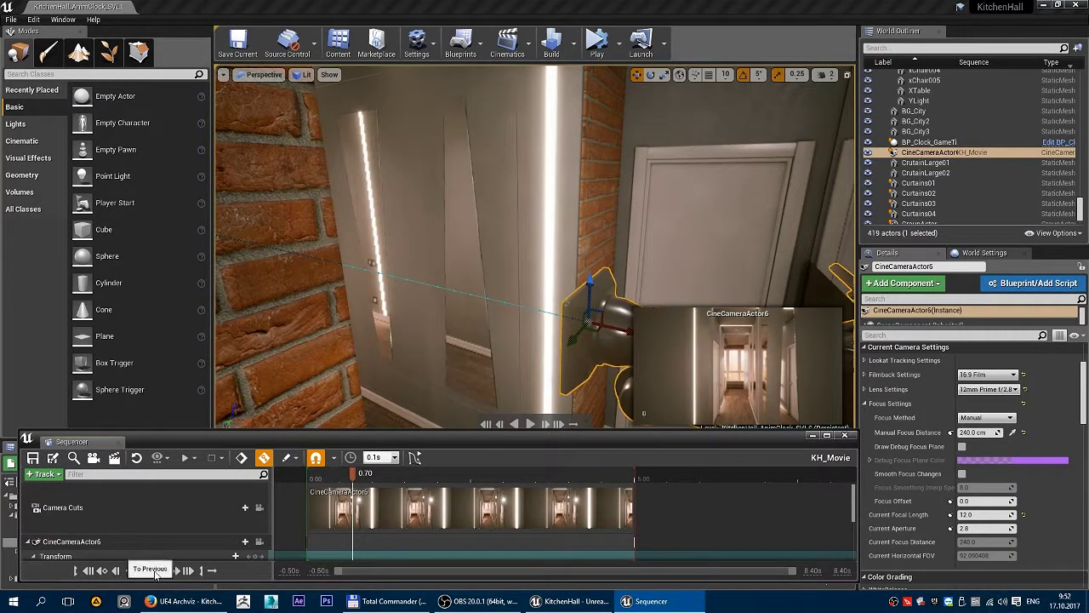
left_click(128, 571)
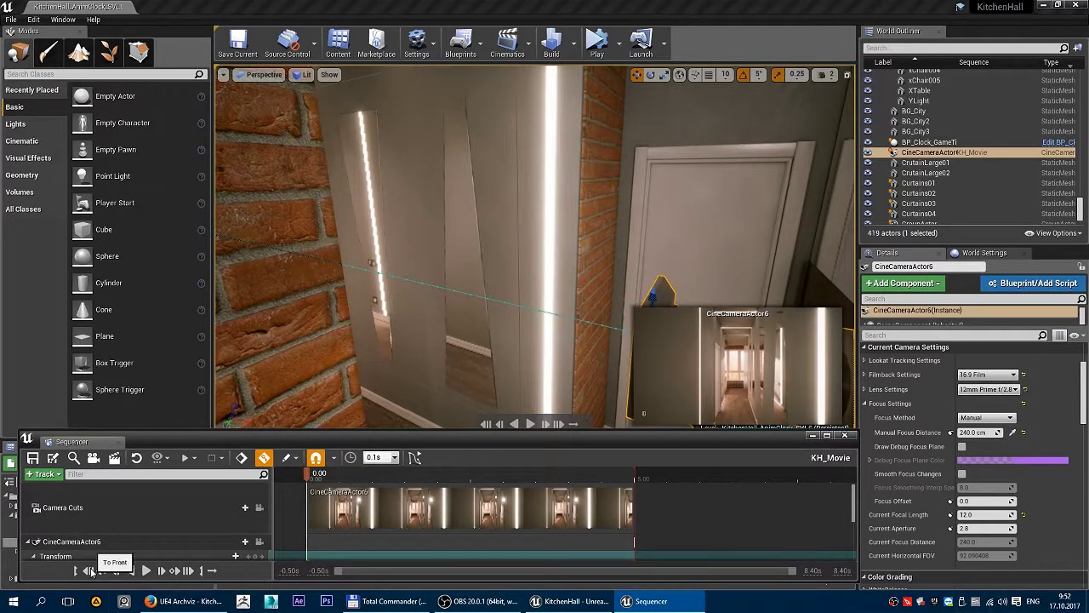
left_click(146, 572)
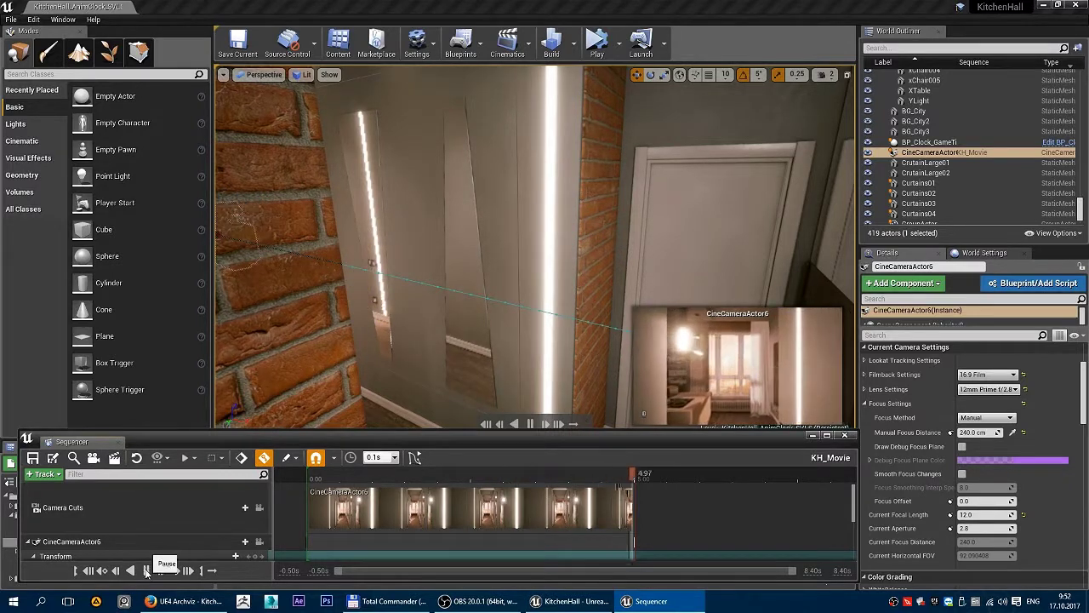
left_click(146, 572)
left_click_drag(346, 474, 428, 491)
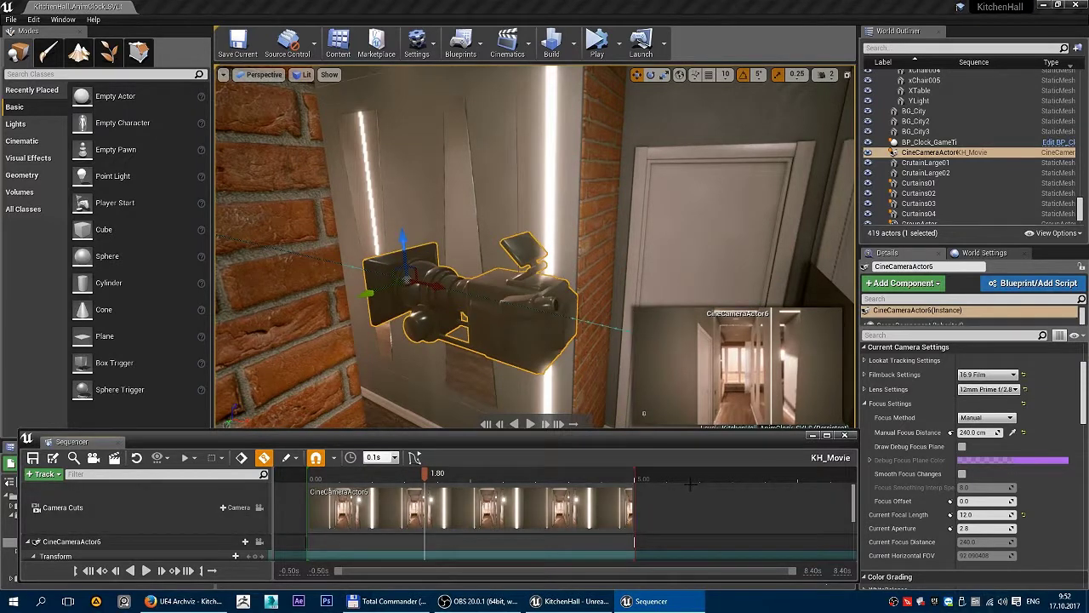
Extend the playback range and stretch the CineCameraActor6 camera cut section to 8.00 s.
right_click_drag(706, 502, 690, 498)
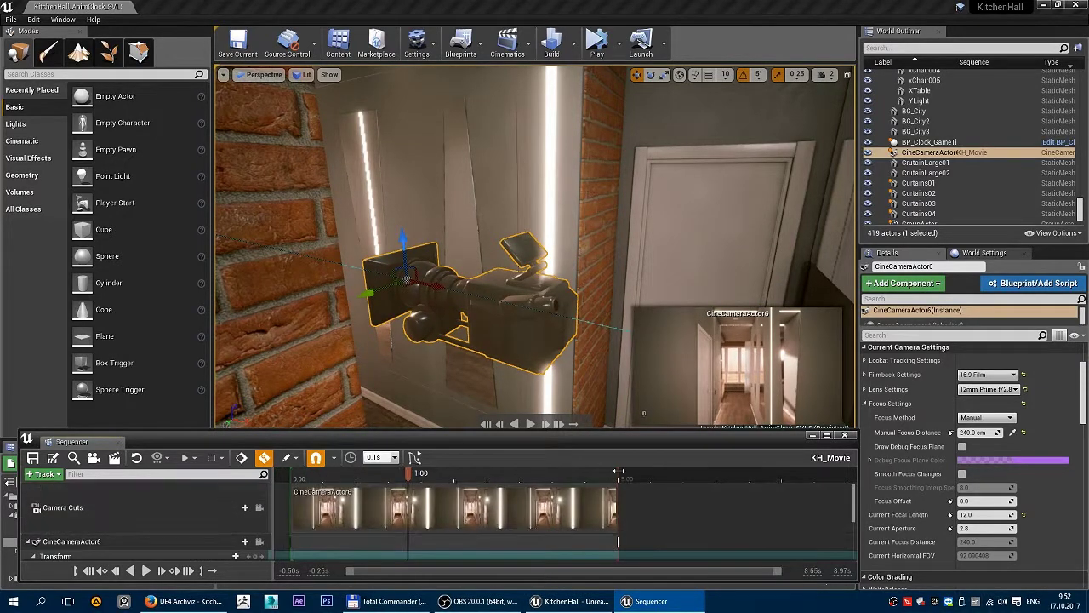
left_click_drag(630, 470, 640, 505)
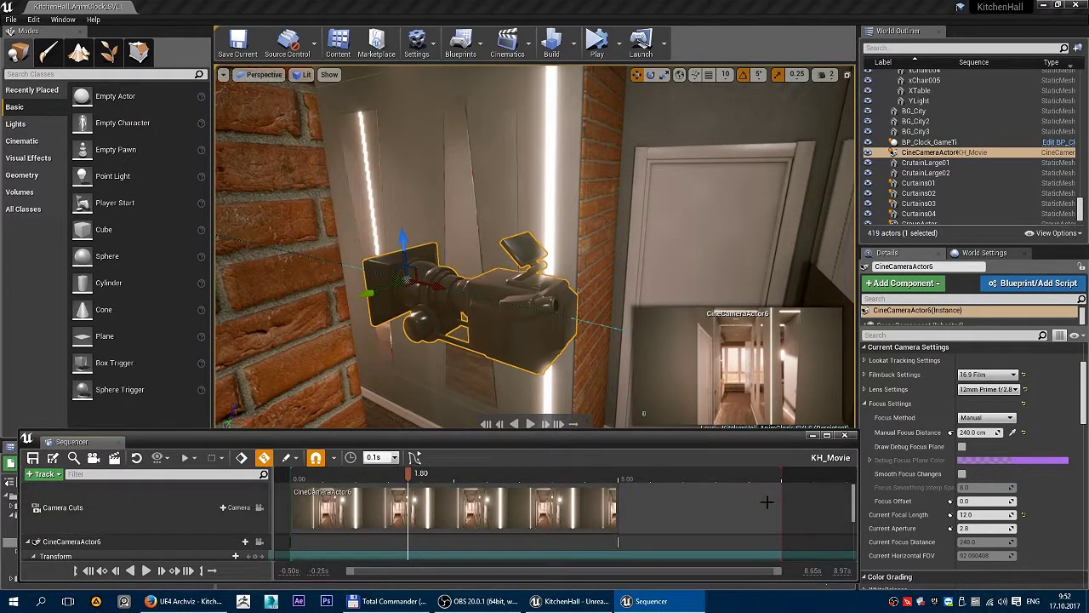
right_click_drag(640, 505, 645, 477)
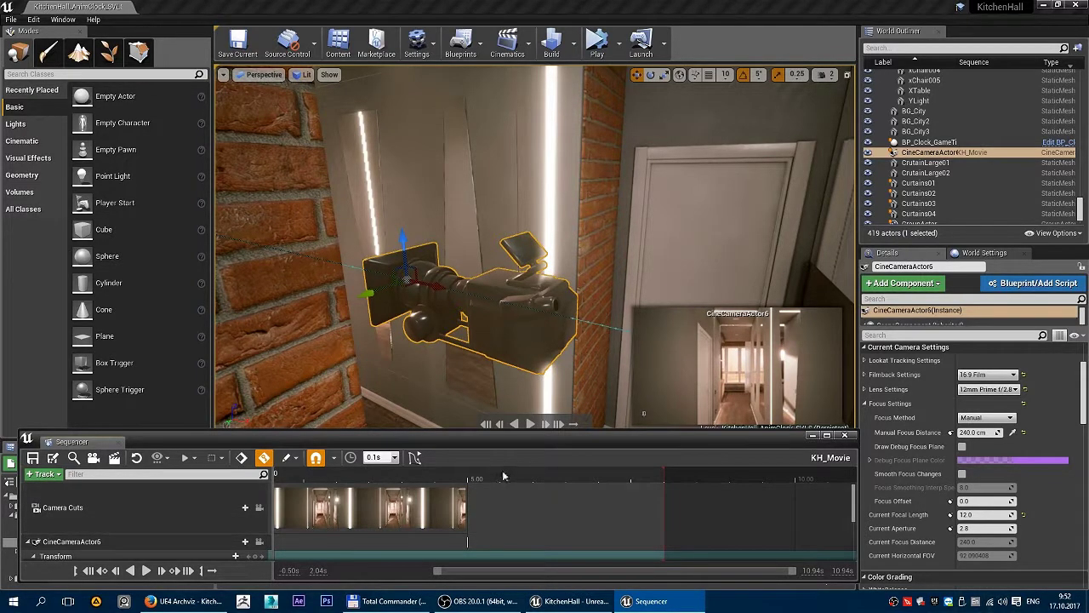
left_click(553, 475)
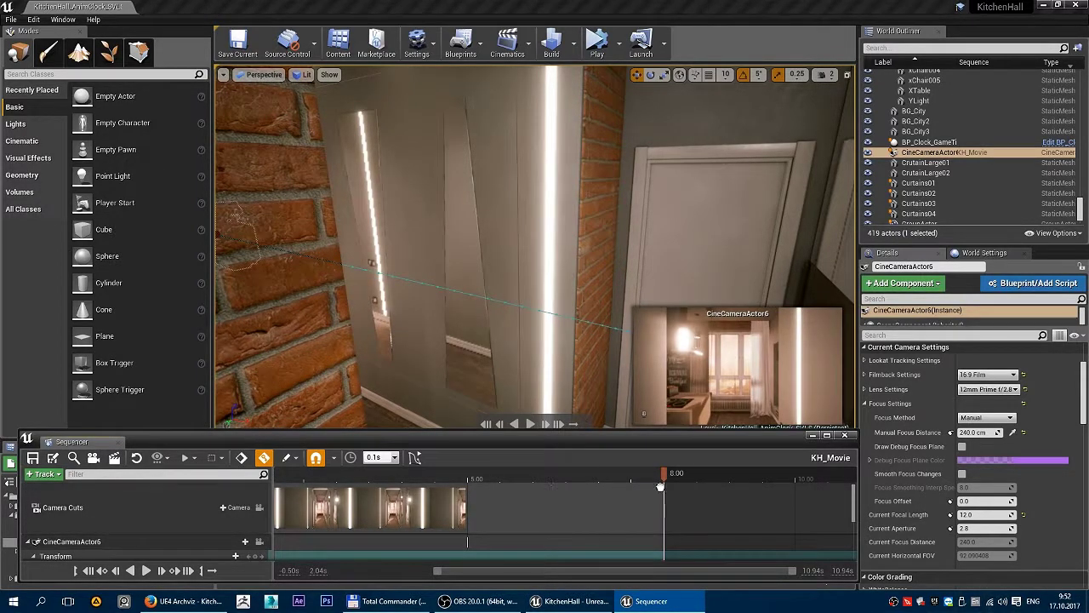
right_click_drag(466, 492, 689, 497)
left_click(391, 506)
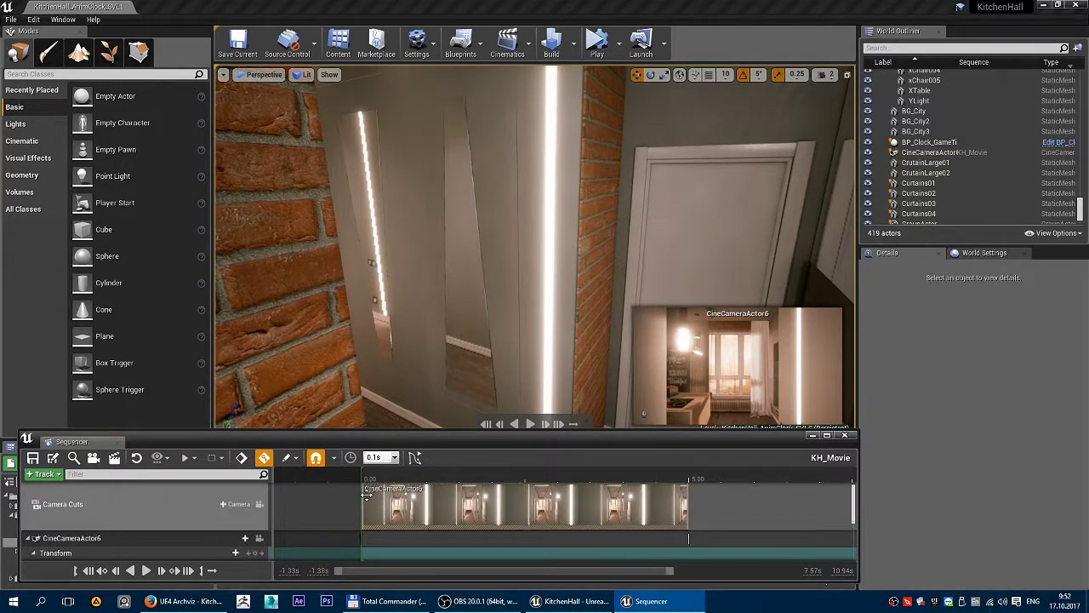
right_click_drag(734, 497, 521, 501)
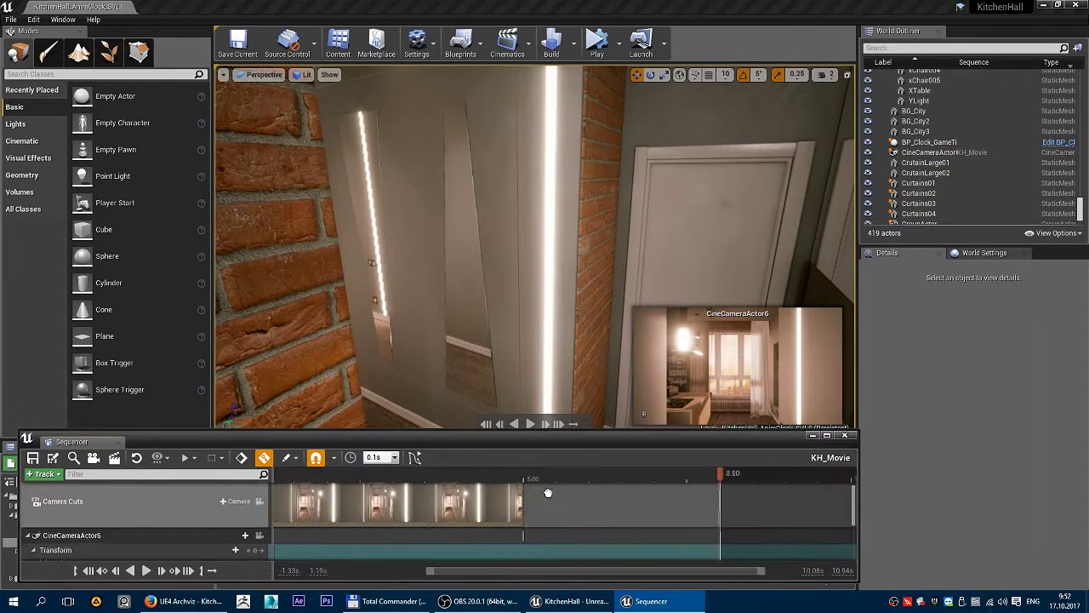
left_click_drag(535, 498, 716, 498)
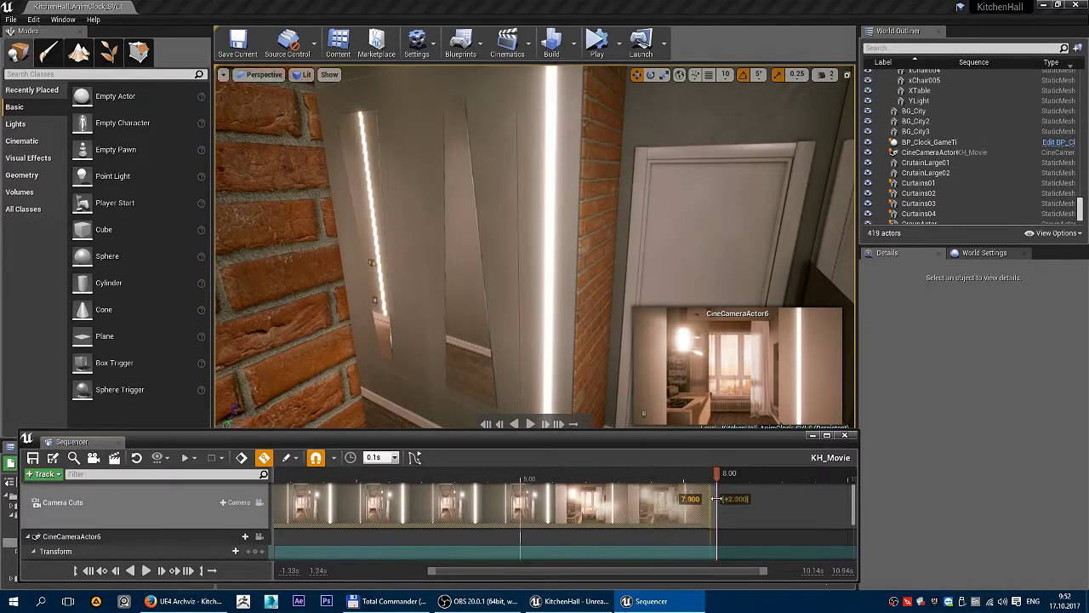
right_click_drag(766, 498, 819, 432)
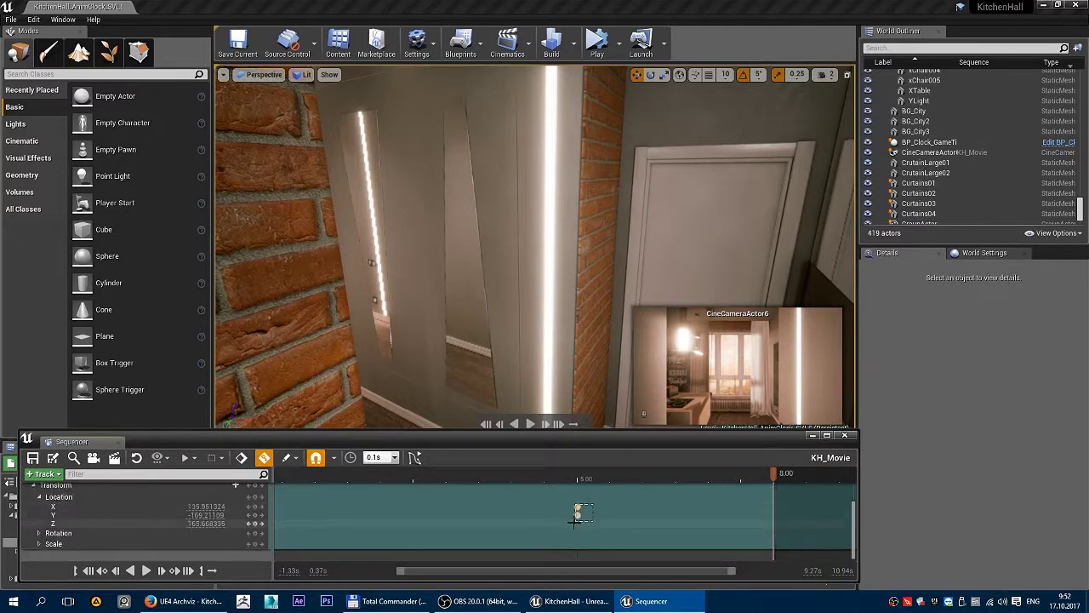
Move the camera's 5.00 location key to 8.00 s, then scrub back and zoom out to check.
left_click(576, 511)
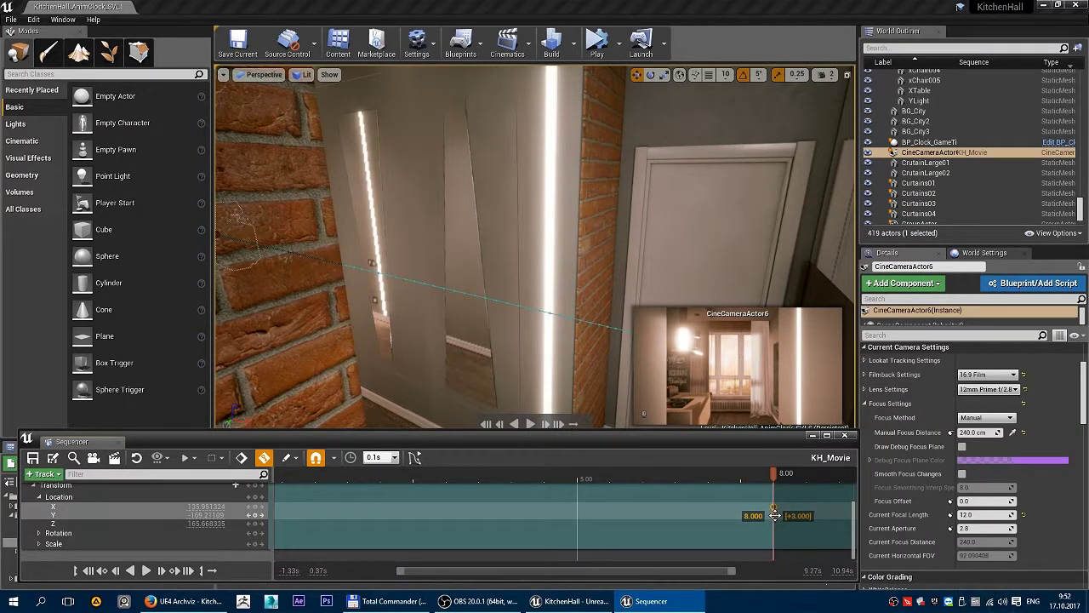
left_click_drag(775, 515, 773, 515)
left_click(735, 475)
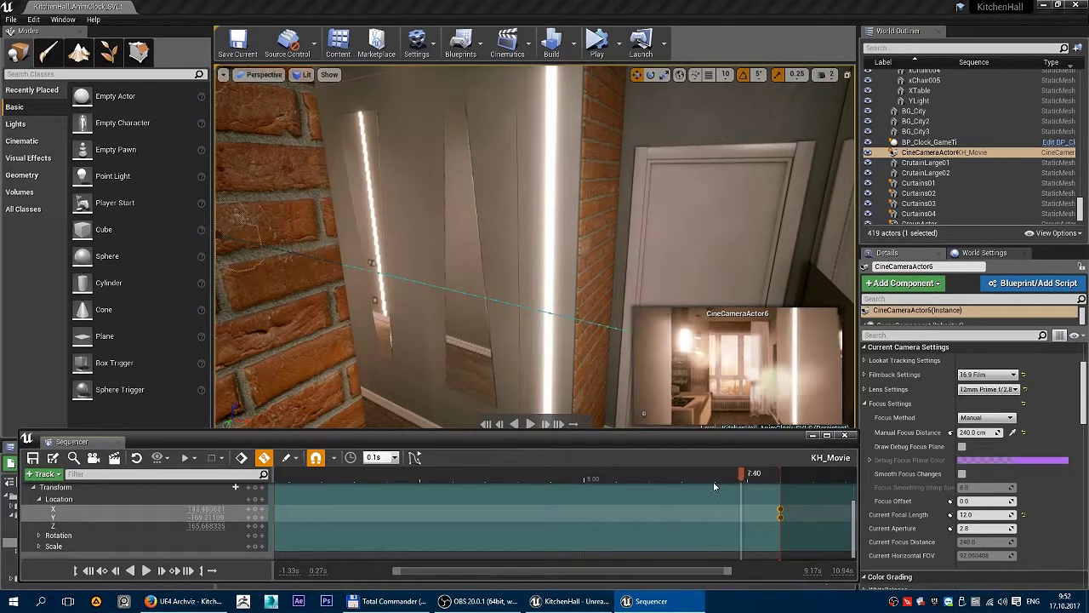
left_click_drag(715, 483, 374, 475)
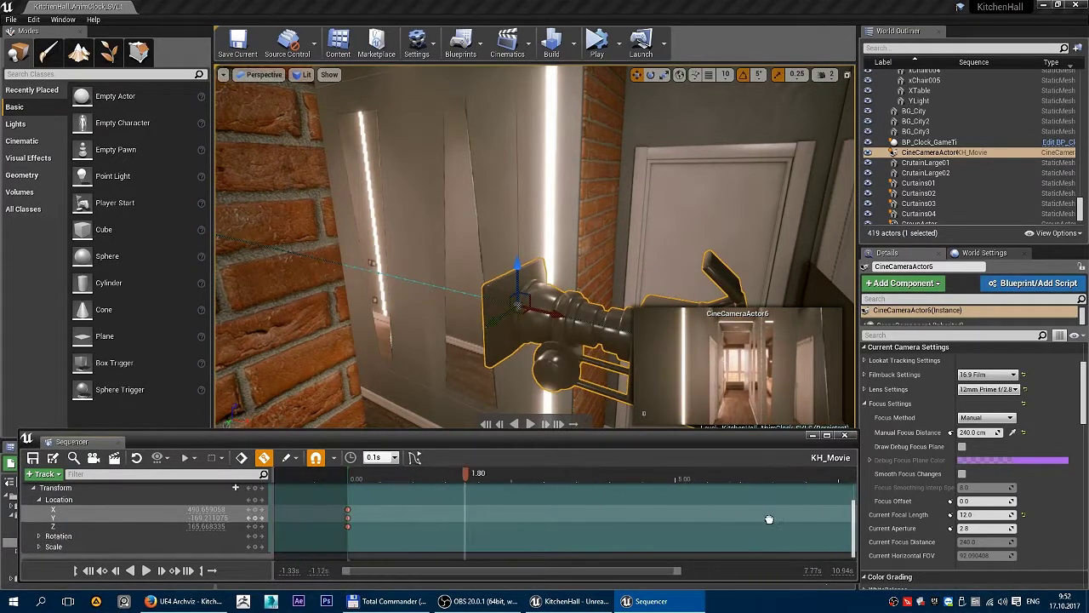
right_click_drag(476, 507, 653, 520)
mouse_move(418, 502)
right_mouse_down()
mouse_move(373, 509)
mouse_move(419, 500)
mouse_move(400, 462)
right_mouse_up()
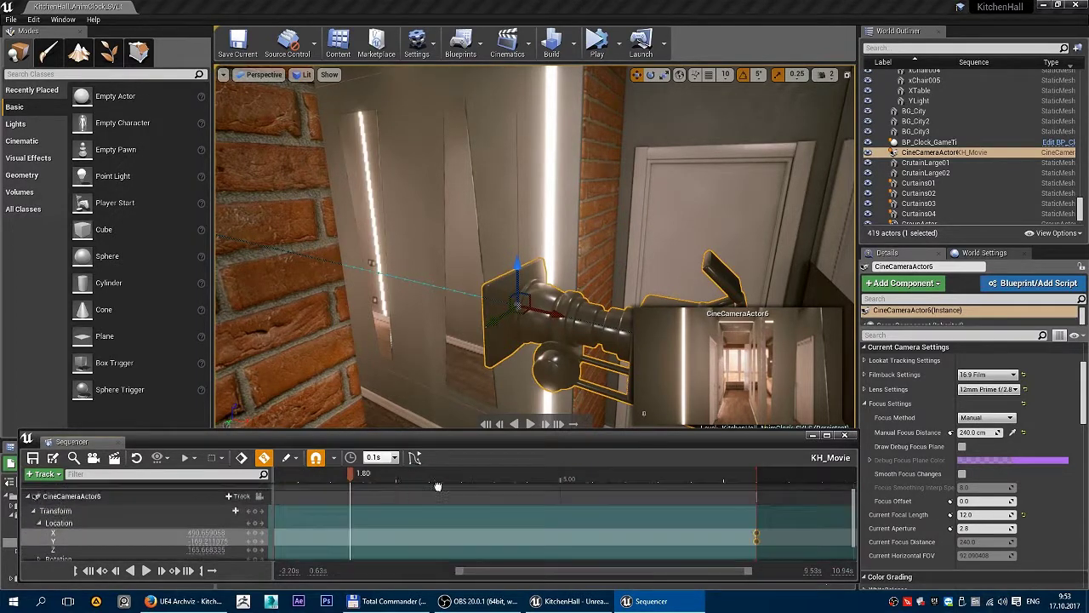
left_click_drag(575, 565, 497, 577)
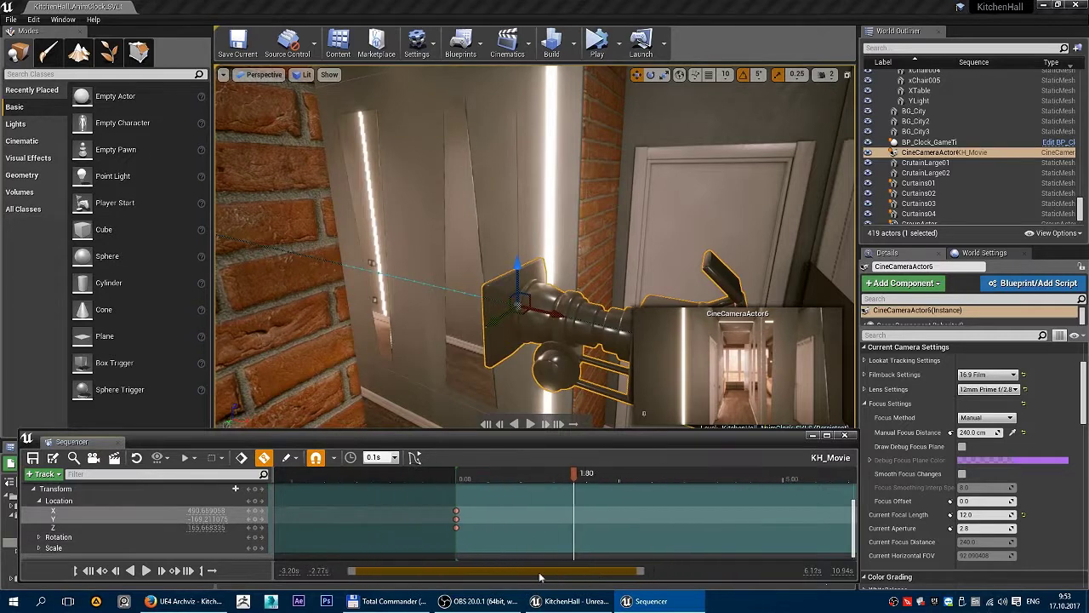
left_click_drag(625, 574, 789, 573)
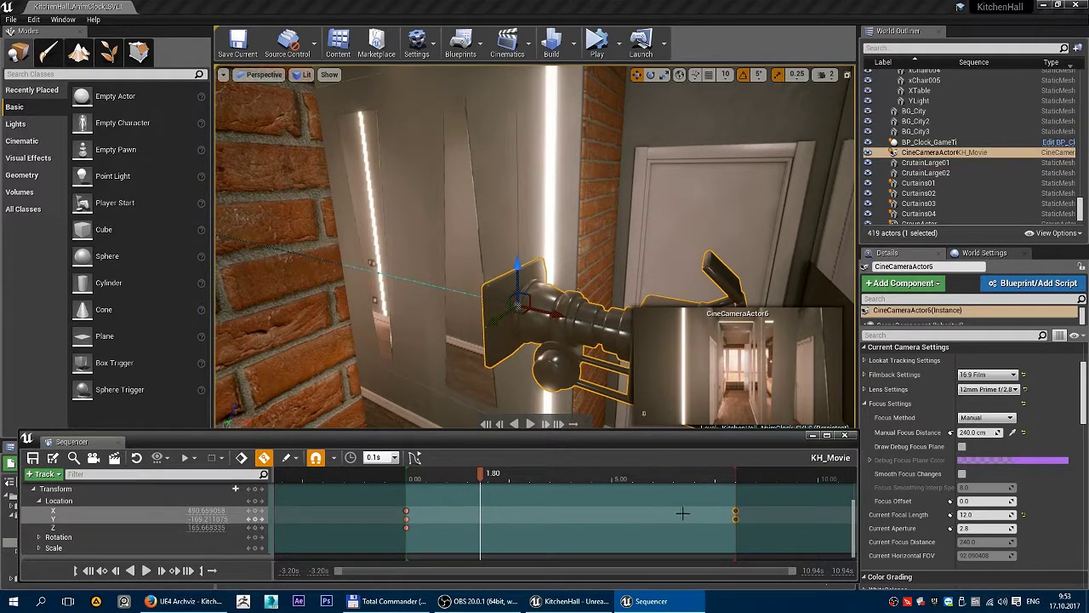
scroll(577, 512, "up", 2)
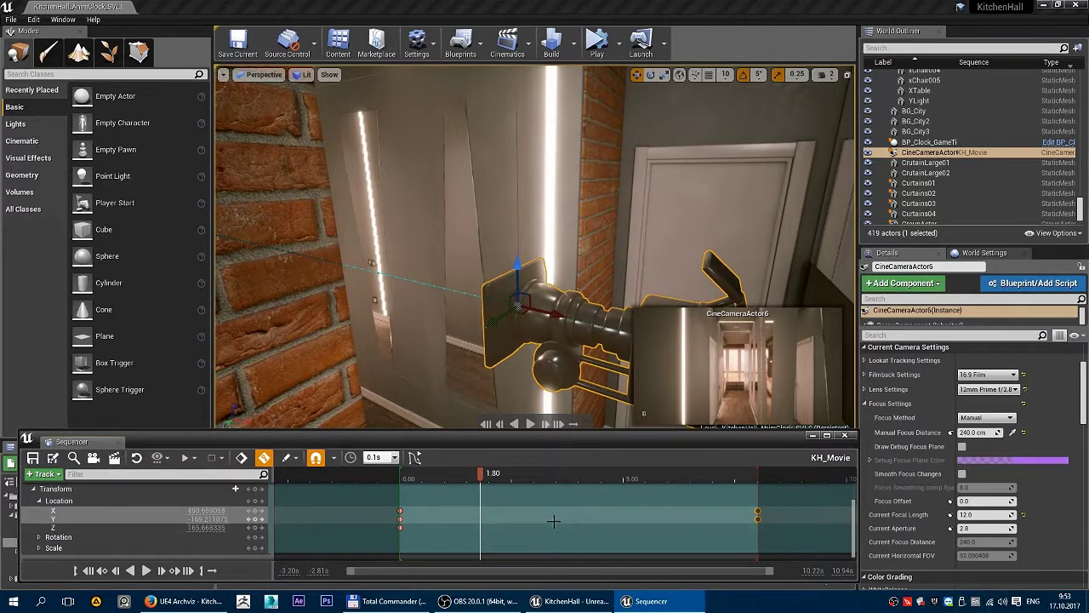
scroll(564, 518, "up", 1)
scroll(630, 511, "up", 1)
scroll(655, 511, "up", 1)
scroll(660, 511, "up", 1)
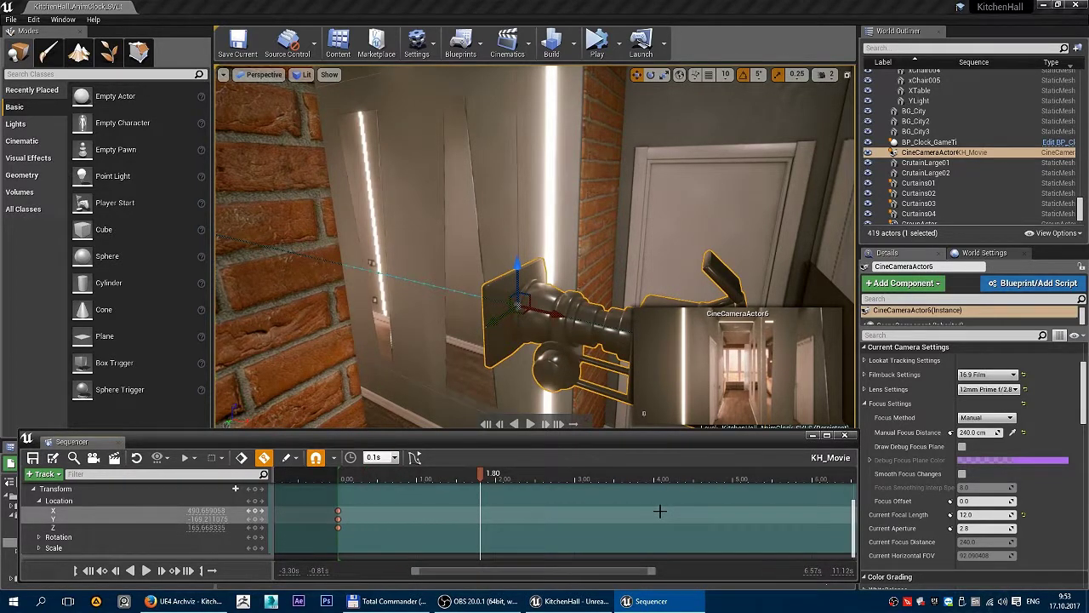
scroll(659, 510, "down", 2)
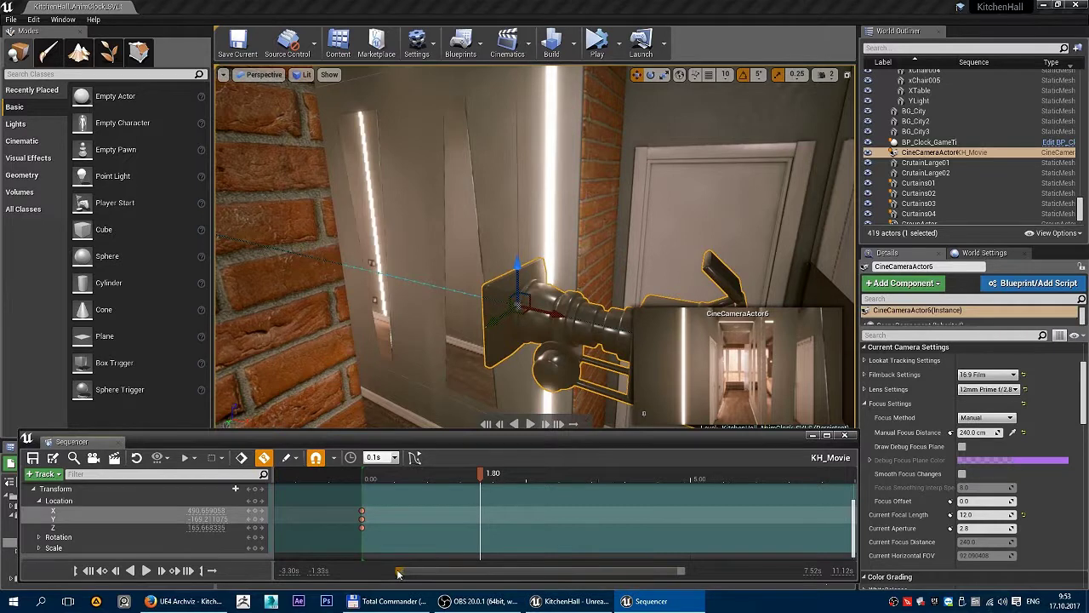
left_click_drag(397, 574, 338, 572)
left_click_drag(682, 574, 796, 572)
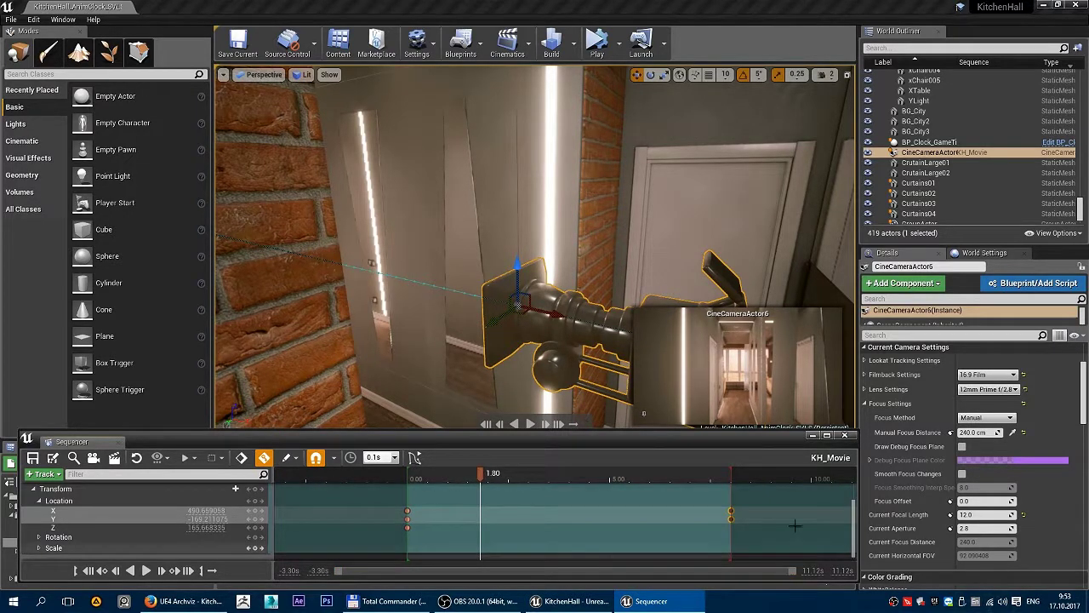
right_click_drag(738, 509, 664, 519)
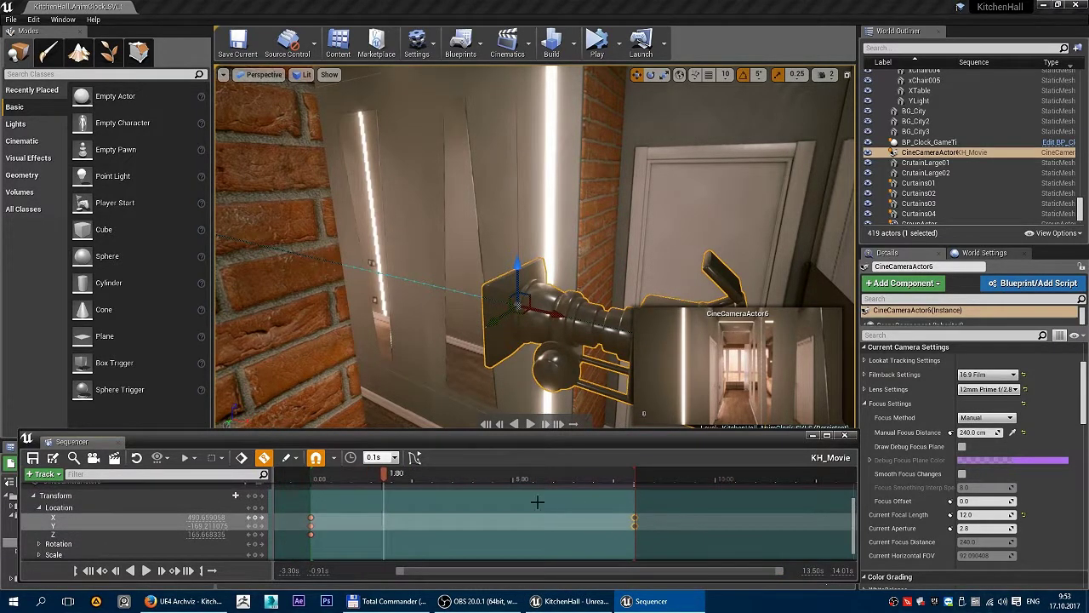
right_click_drag(704, 505, 326, 507)
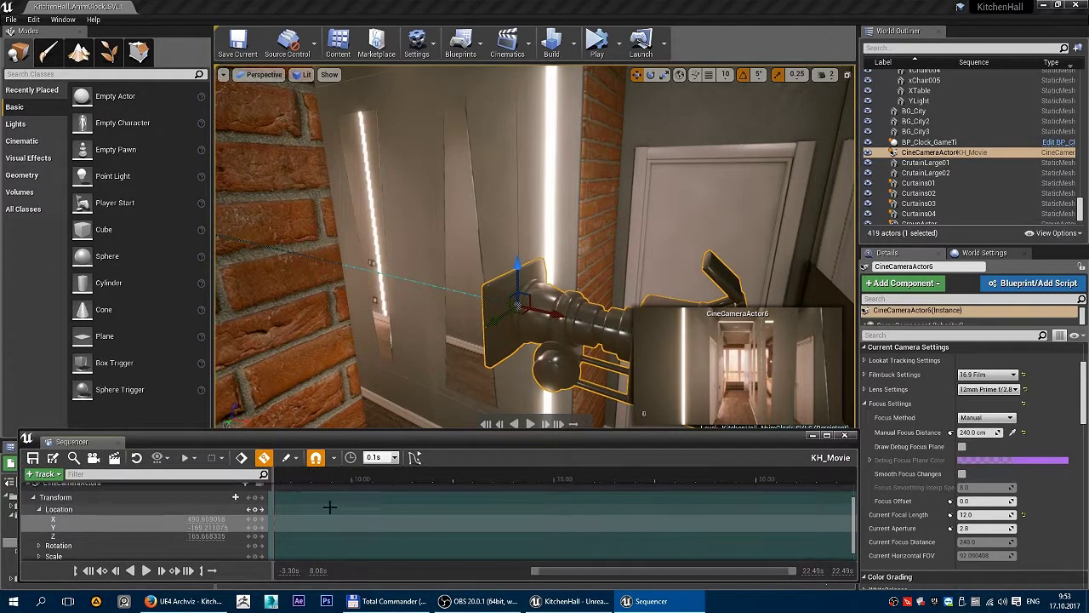
right_click_drag(438, 519, 635, 511)
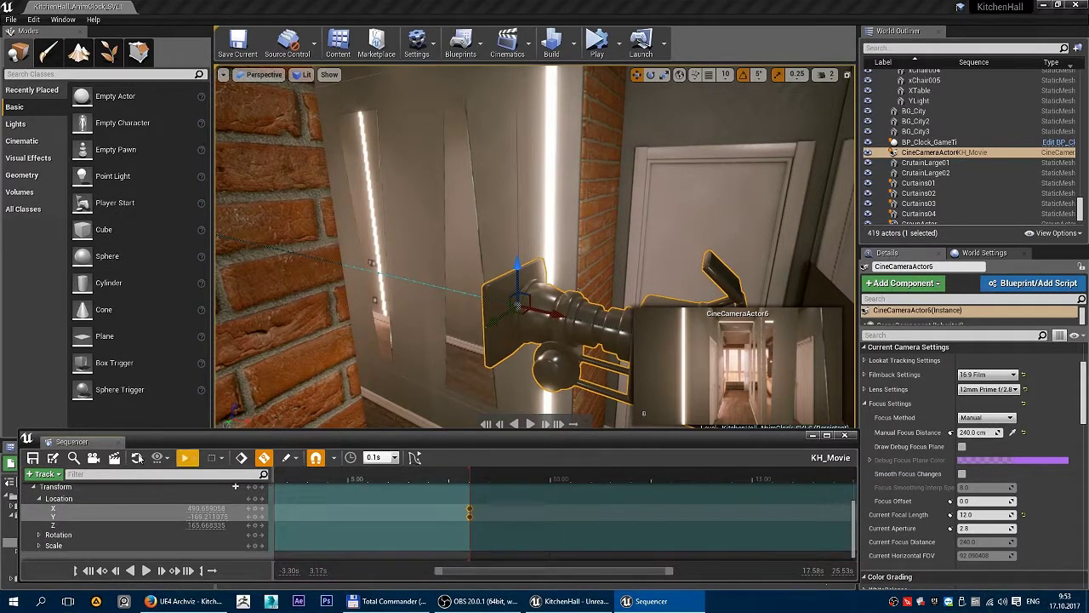
Set the playback range End to 25.53 s in Playback Options.
left_click(159, 459)
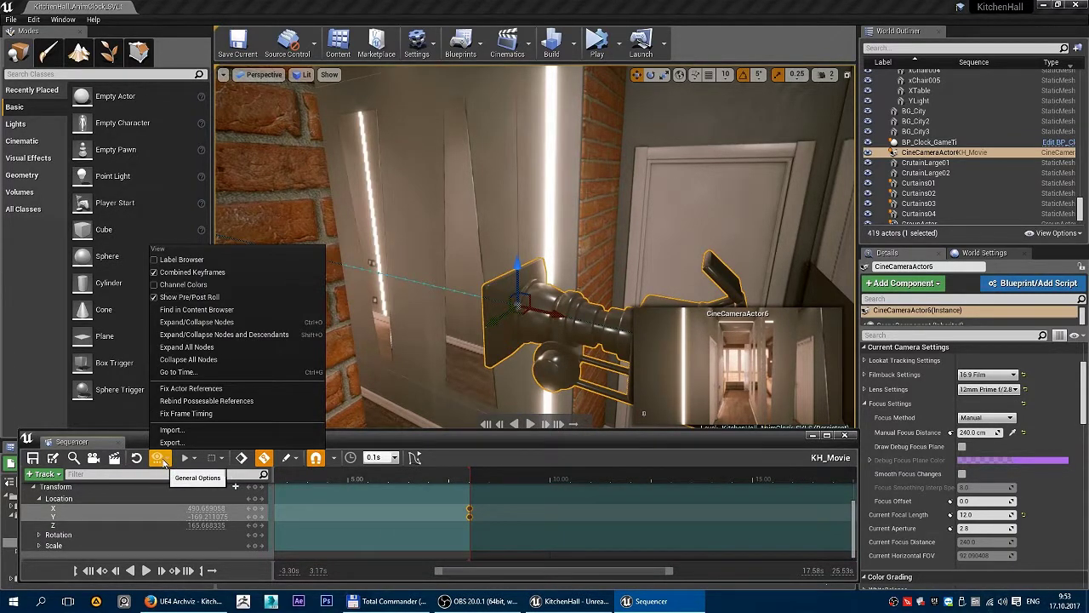
left_click(195, 462)
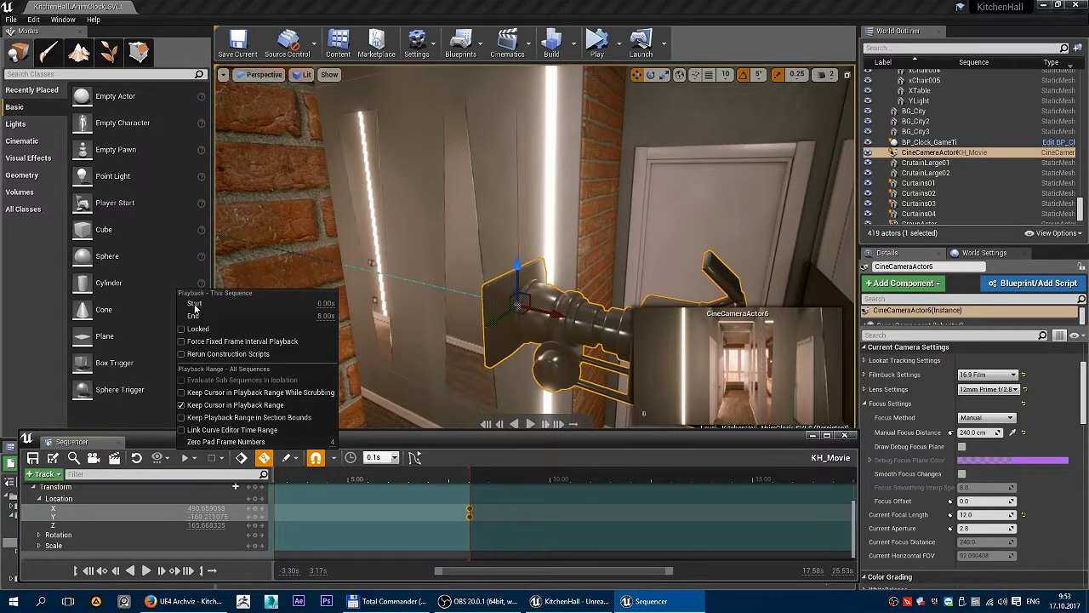
left_click(324, 317)
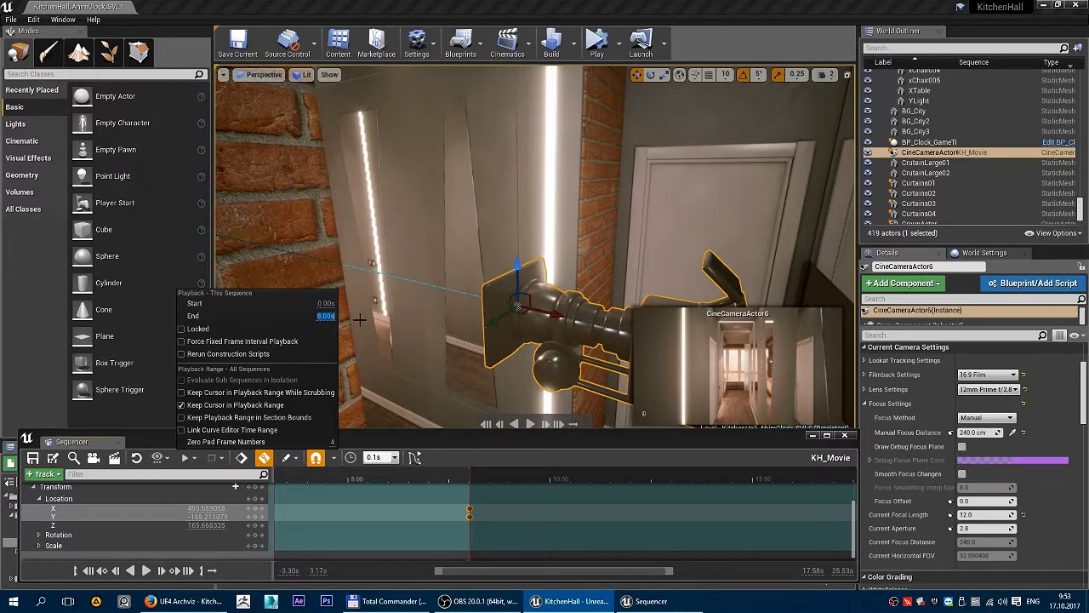
type("30")
type("25.53")
key("Return")
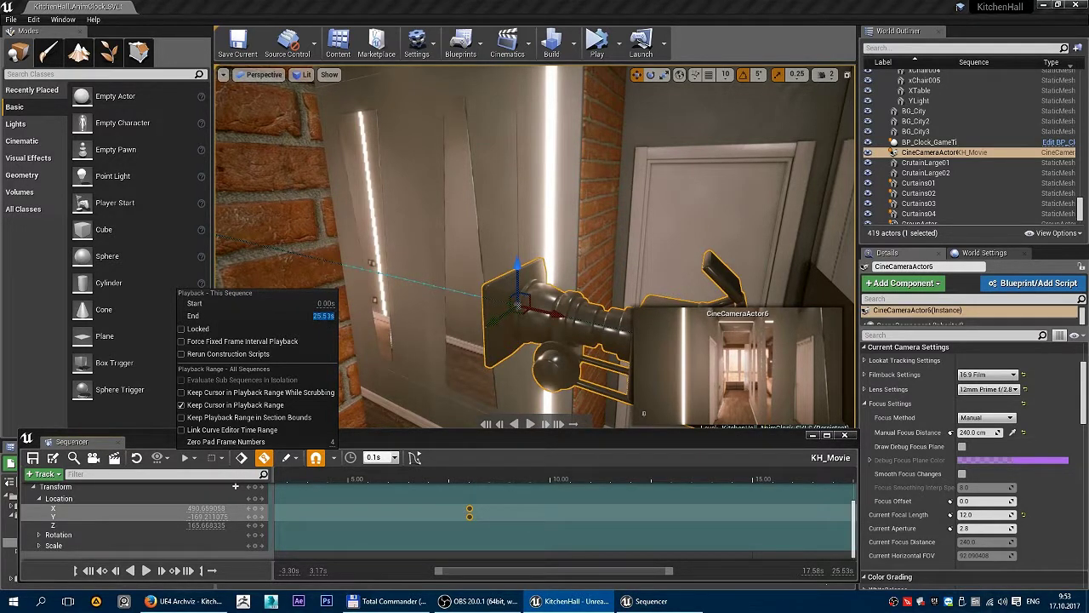
right_click_drag(741, 510, 594, 510)
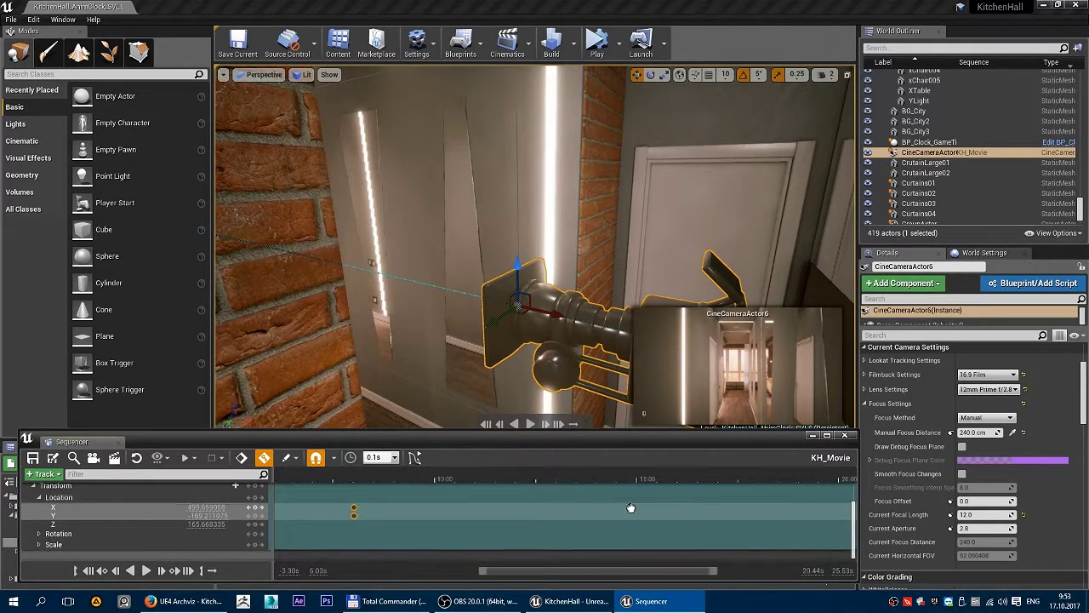
right_click_drag(698, 509, 499, 511)
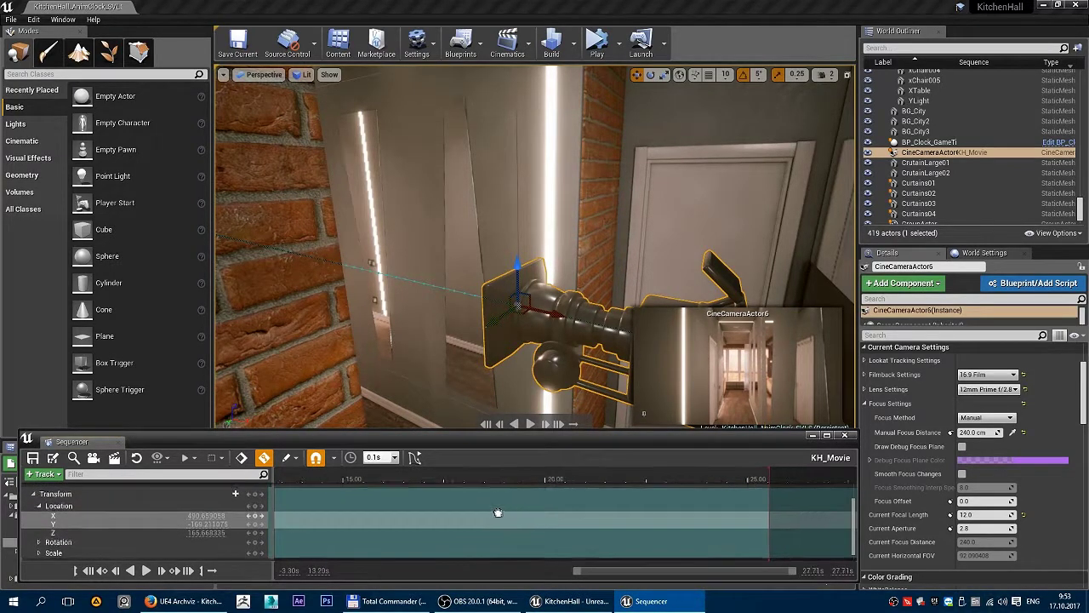
right_click_drag(754, 510, 528, 505)
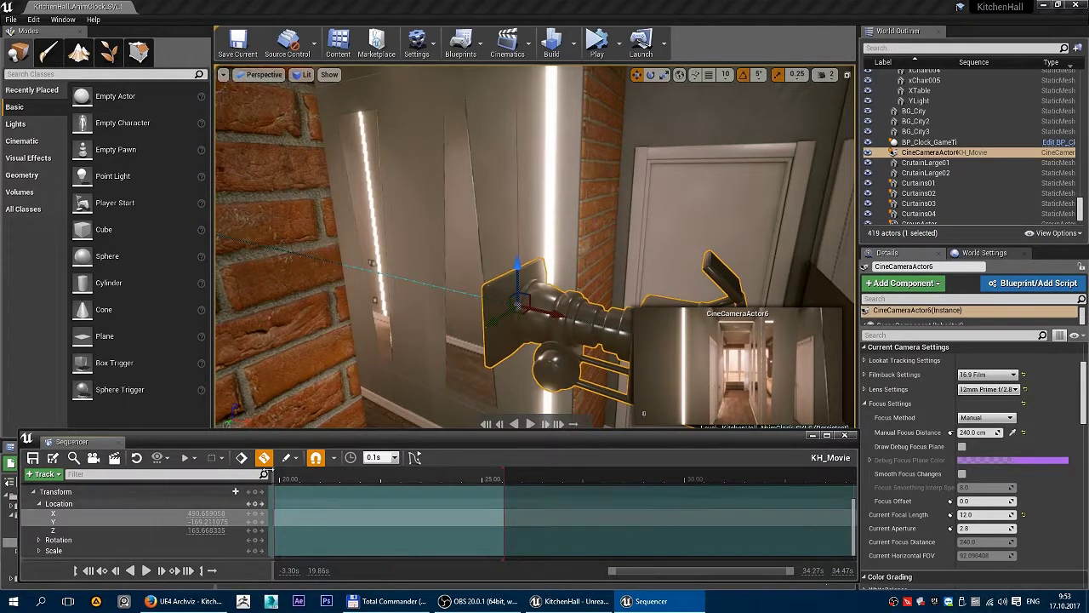
Change the playback End to 30.00 s and zoom the timeline out and back in.
left_click(186, 457)
left_click(323, 318)
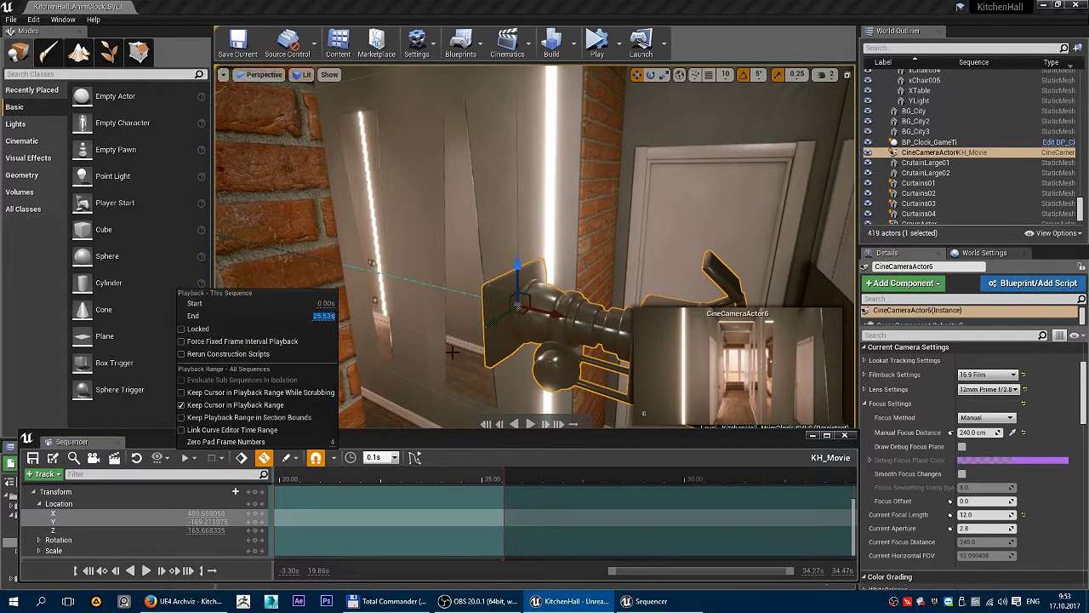
type("30")
key("Return")
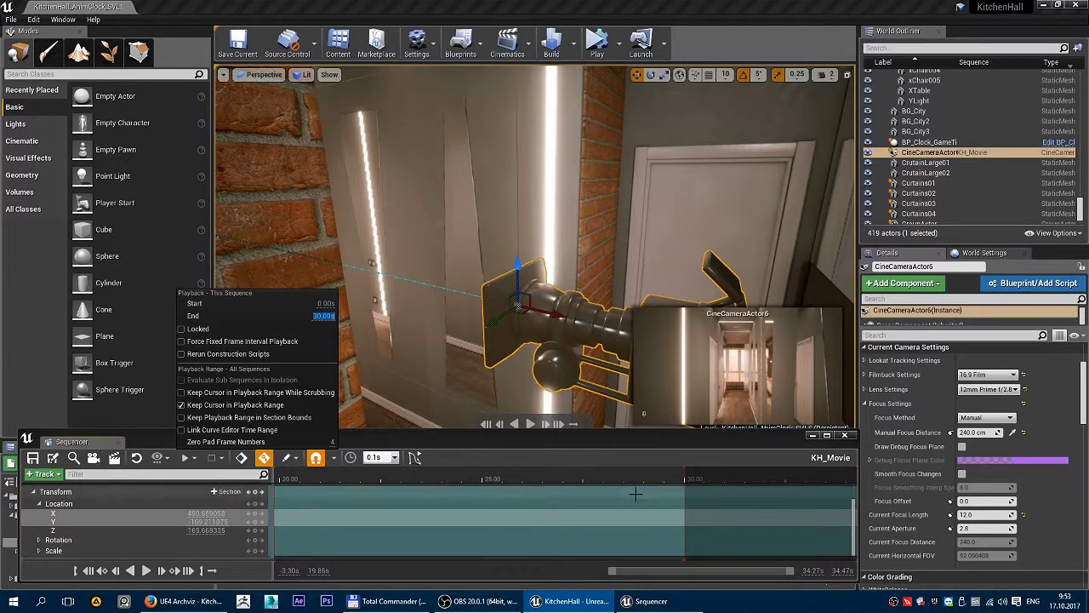
right_click_drag(508, 505, 813, 507)
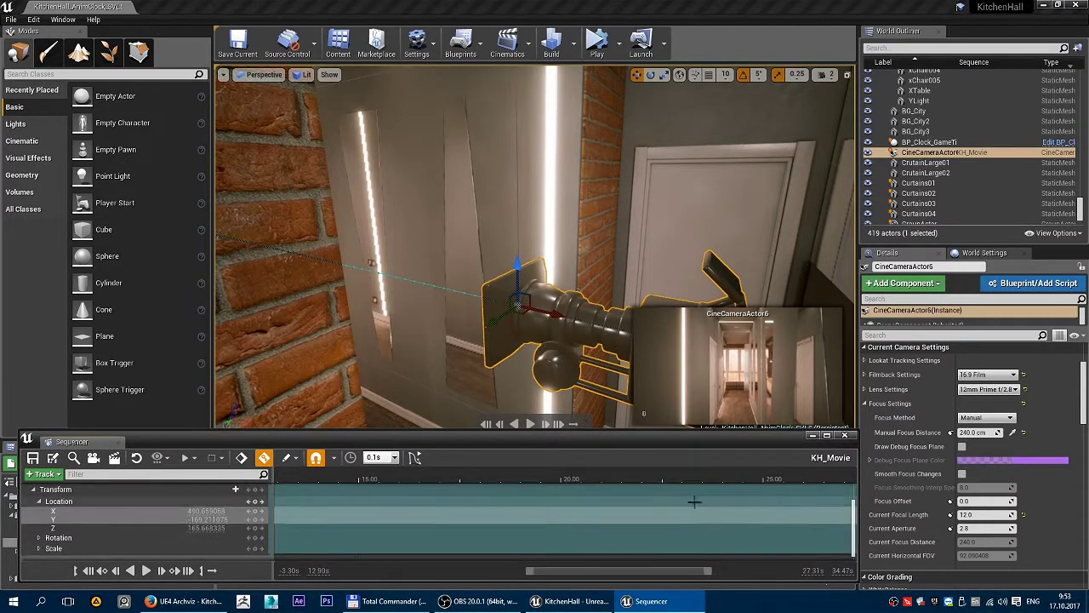
scroll(712, 508, "down", 3, "ctrl")
scroll(712, 508, "down", 2, "ctrl")
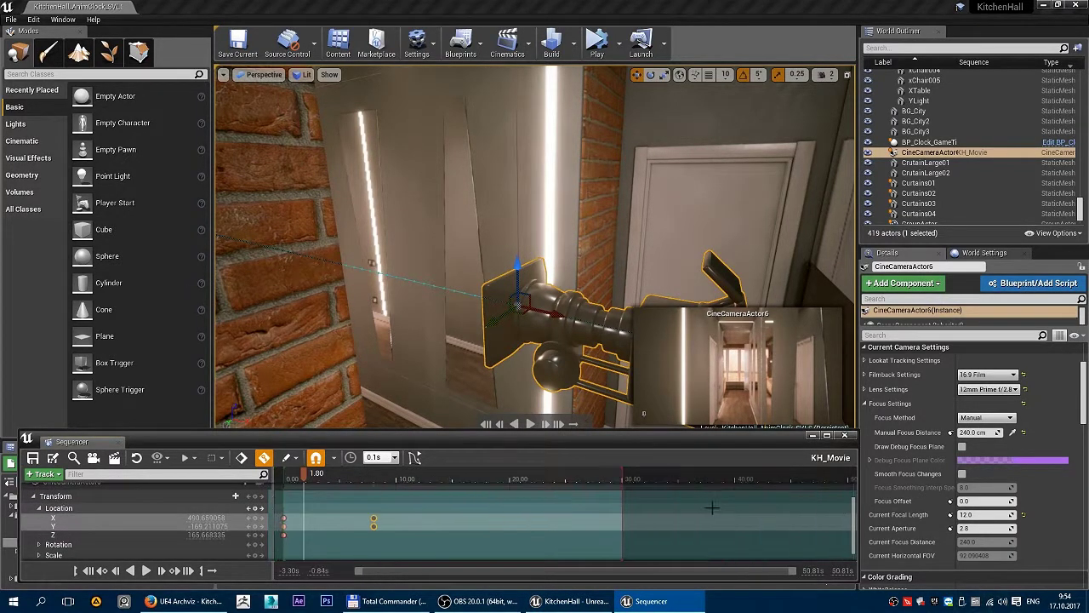
scroll(550, 516, "down", 3, "ctrl")
scroll(476, 515, "down", 2, "ctrl")
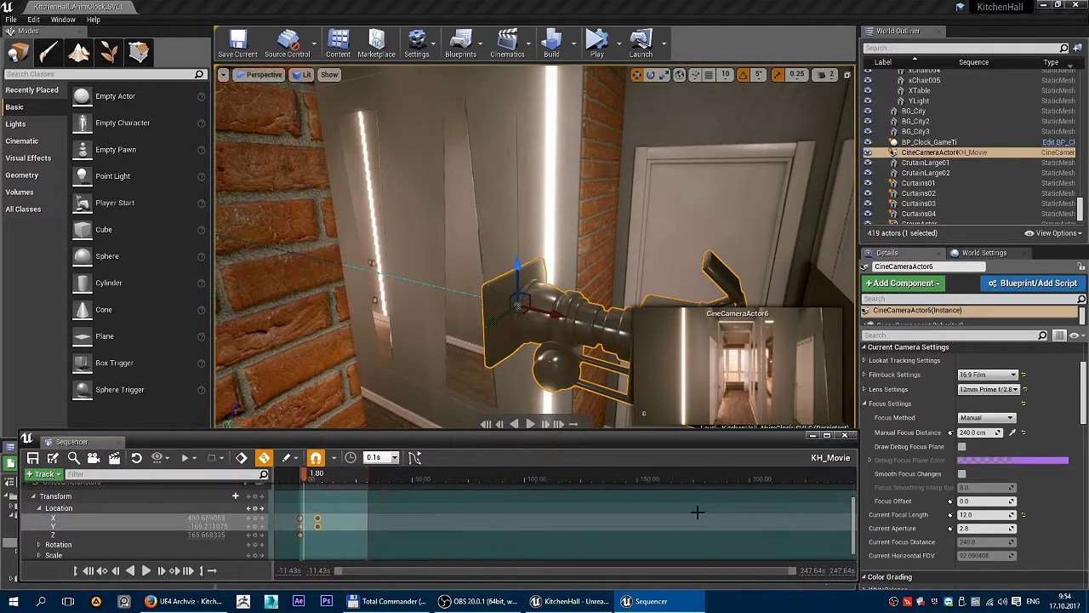
scroll(423, 514, "up", 3, "ctrl")
scroll(464, 515, "down", 2, "ctrl")
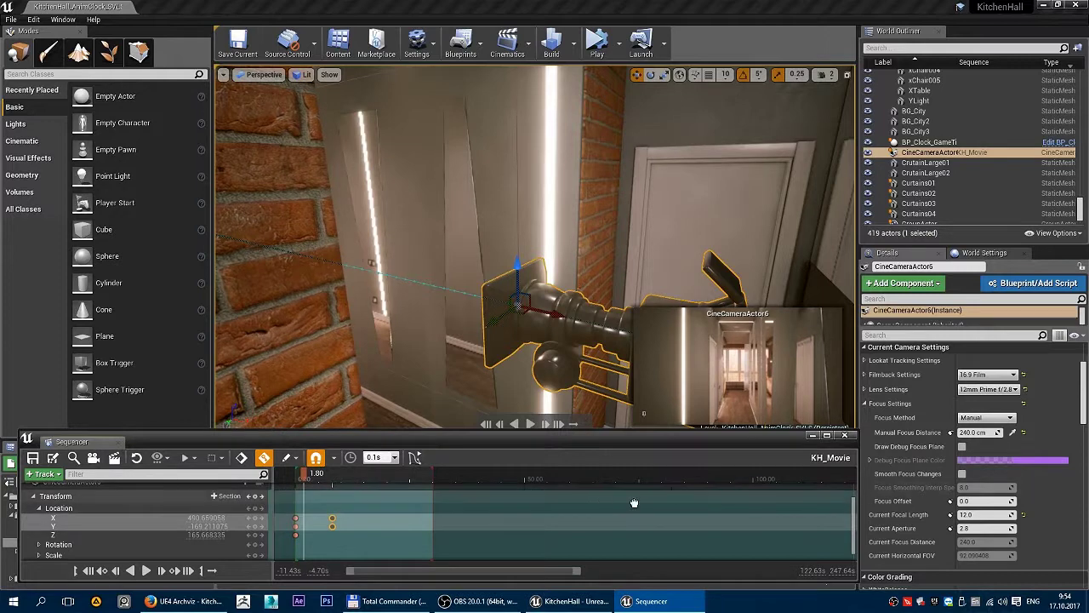
scroll(730, 496, "up", 3, "ctrl")
scroll(647, 496, "up", 3, "ctrl")
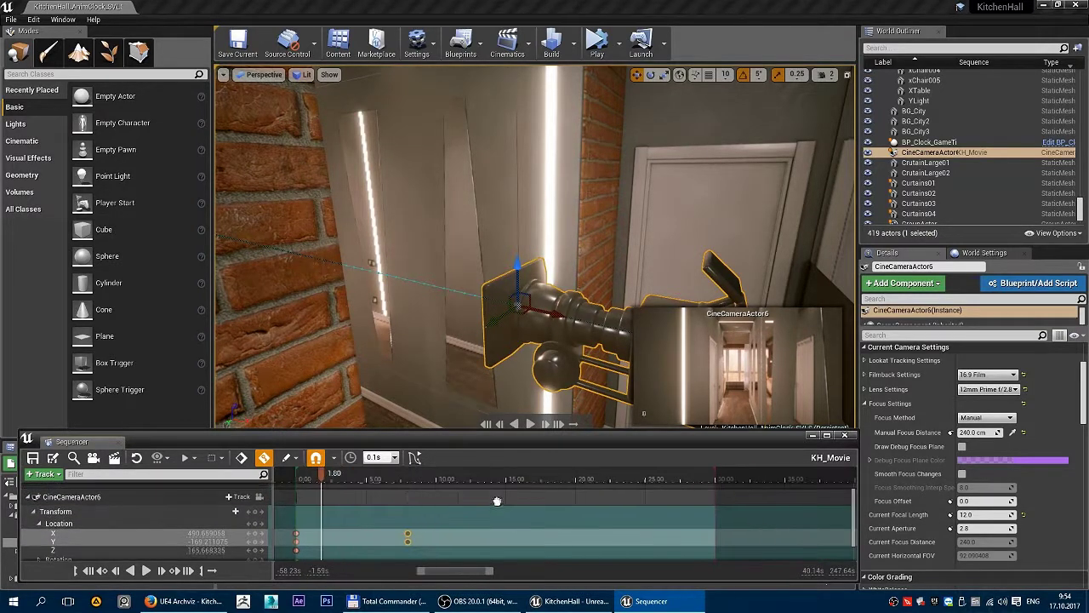
scroll(599, 497, "up", 2, "ctrl")
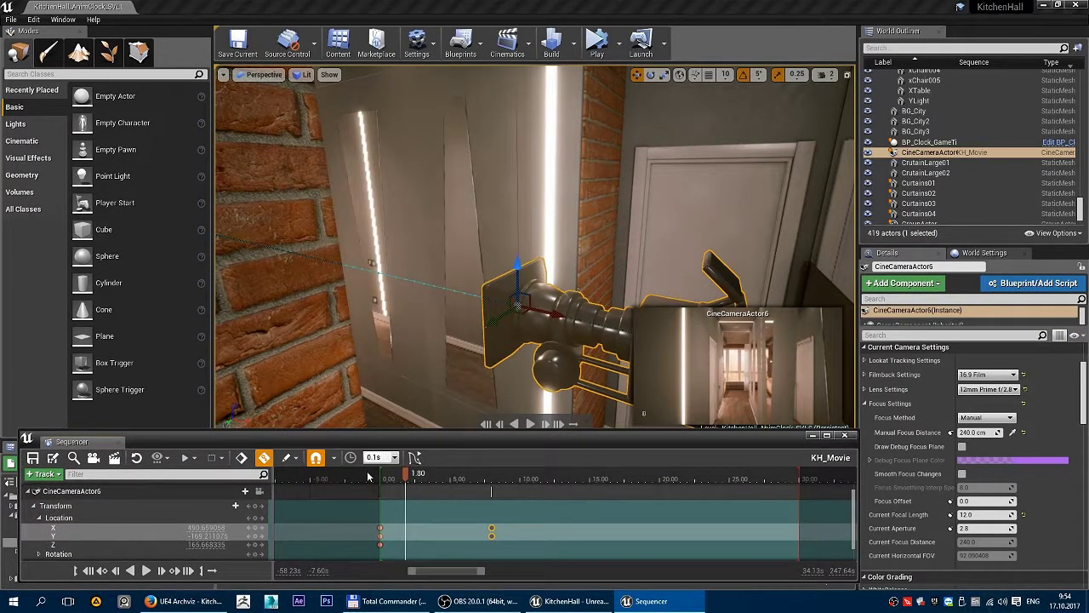
Set the playback End to 1000, then restore it to 30.00 s.
left_click(183, 457)
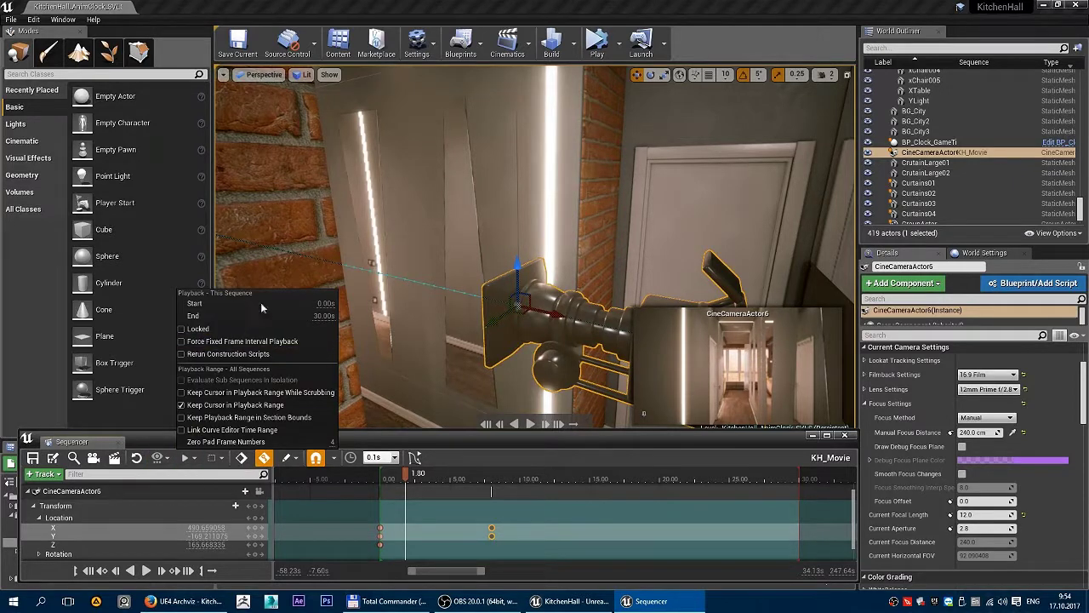
left_click(322, 315)
type("1000")
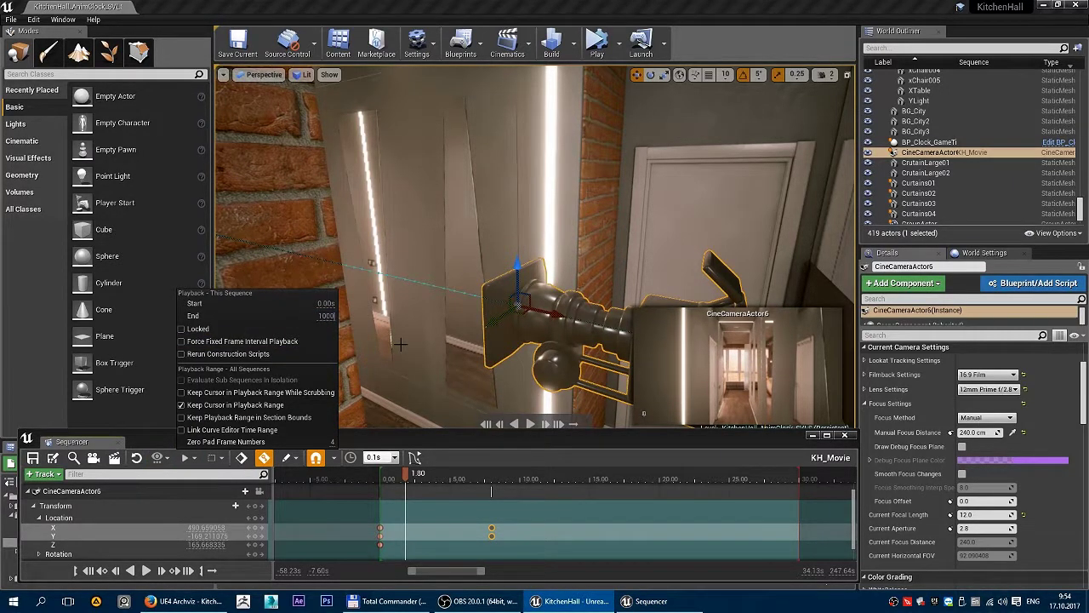
key("Return")
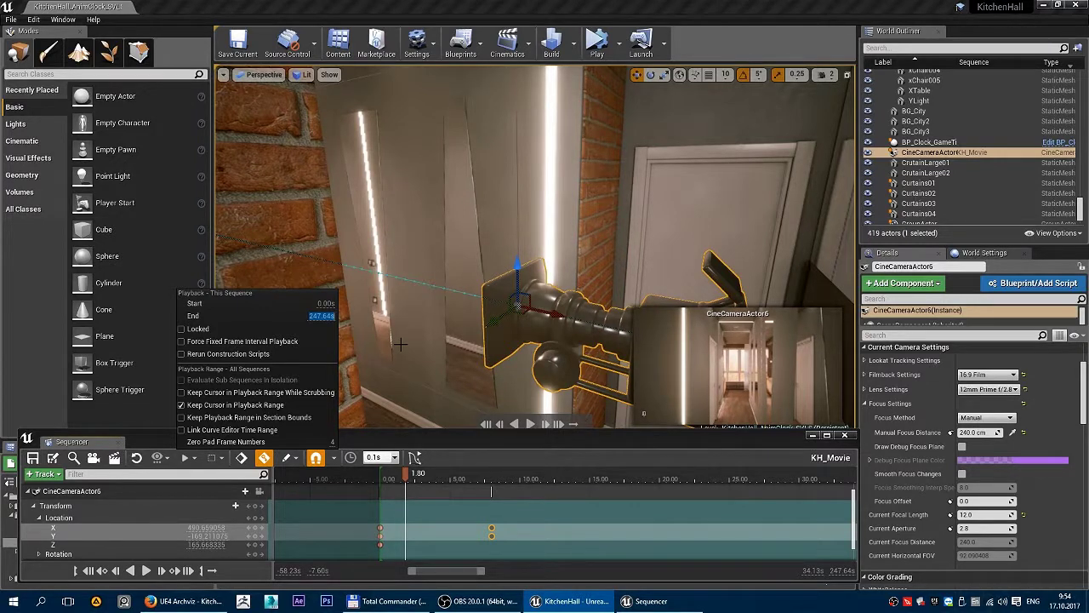
type("0")
key("Return")
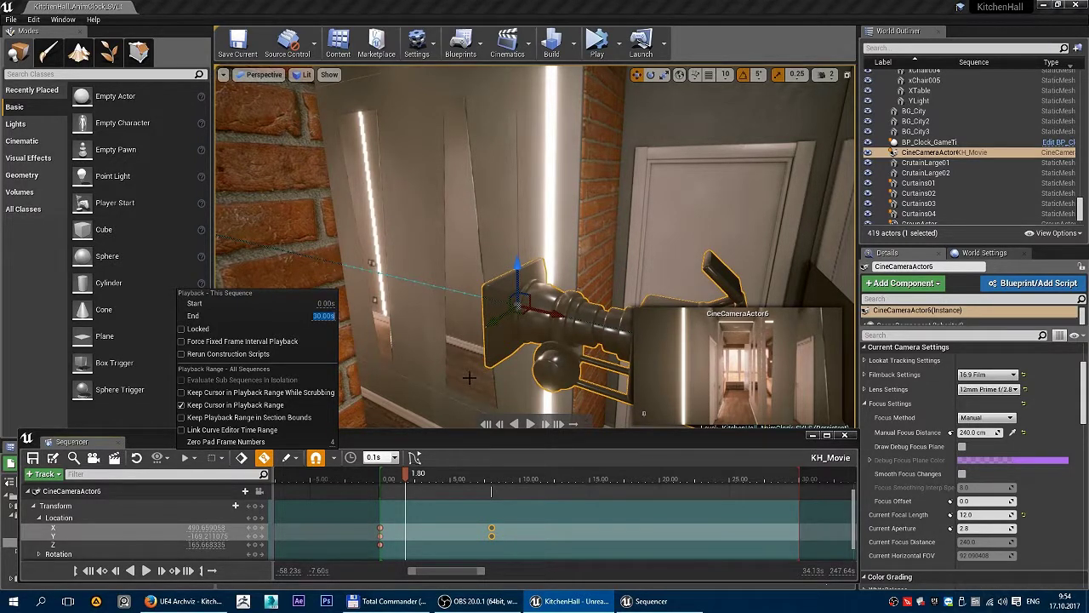
left_click(529, 533)
Scrub the playhead to preview the camera move and collapse the CineCameraActor6 track.
right_click_drag(511, 527, 469, 528)
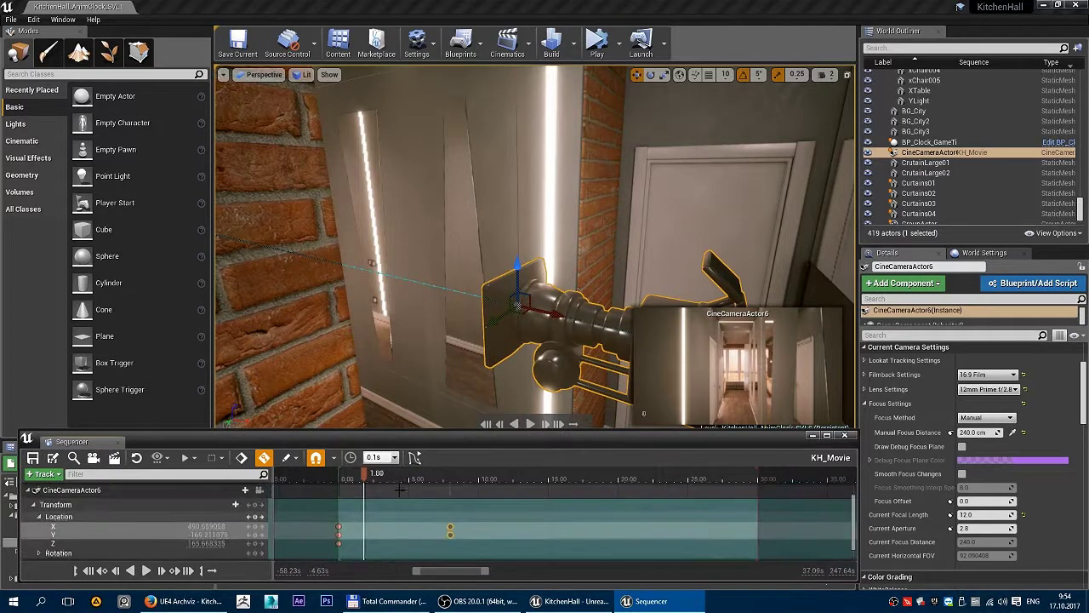
mouse_move(364, 477)
left_mouse_down()
mouse_move(451, 489)
mouse_move(409, 492)
mouse_move(450, 479)
left_mouse_up()
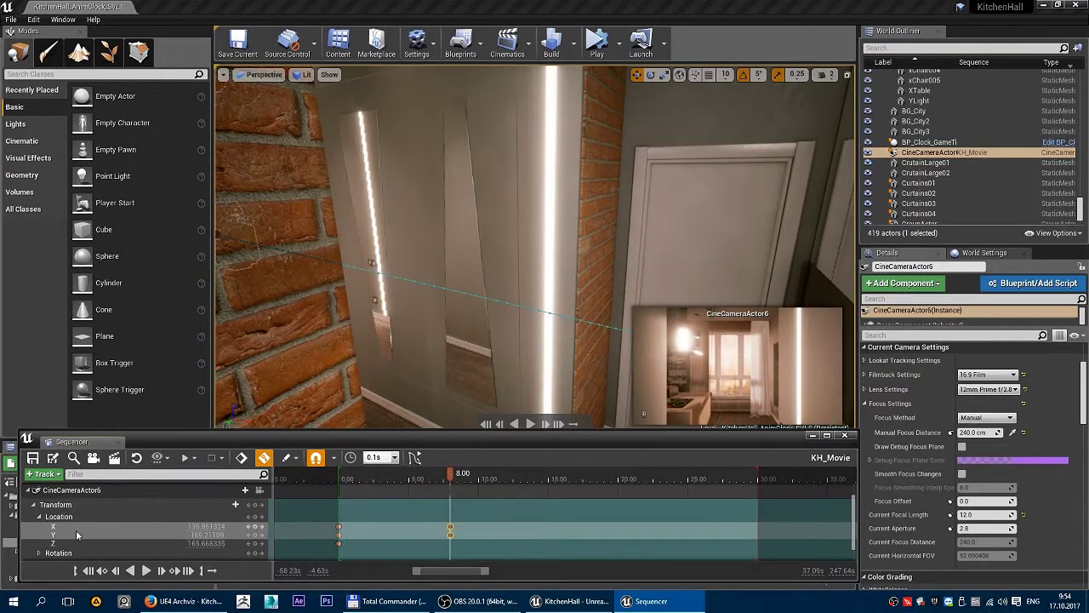
left_click(34, 491)
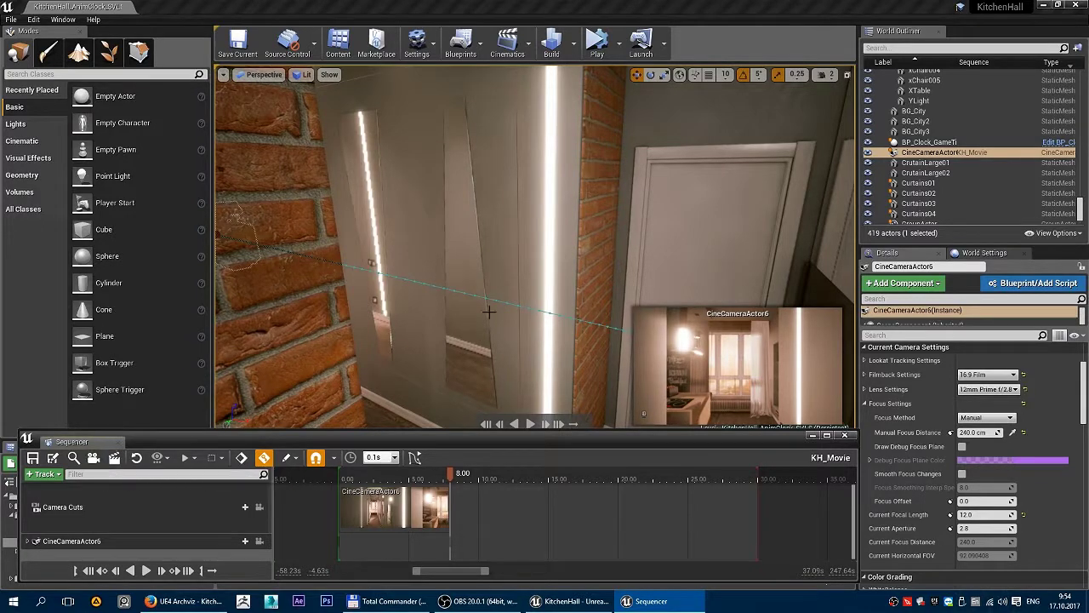
Place a new Cine Camera Actor, CineCameraActor8, on the kitchen floor and frame it.
key("f")
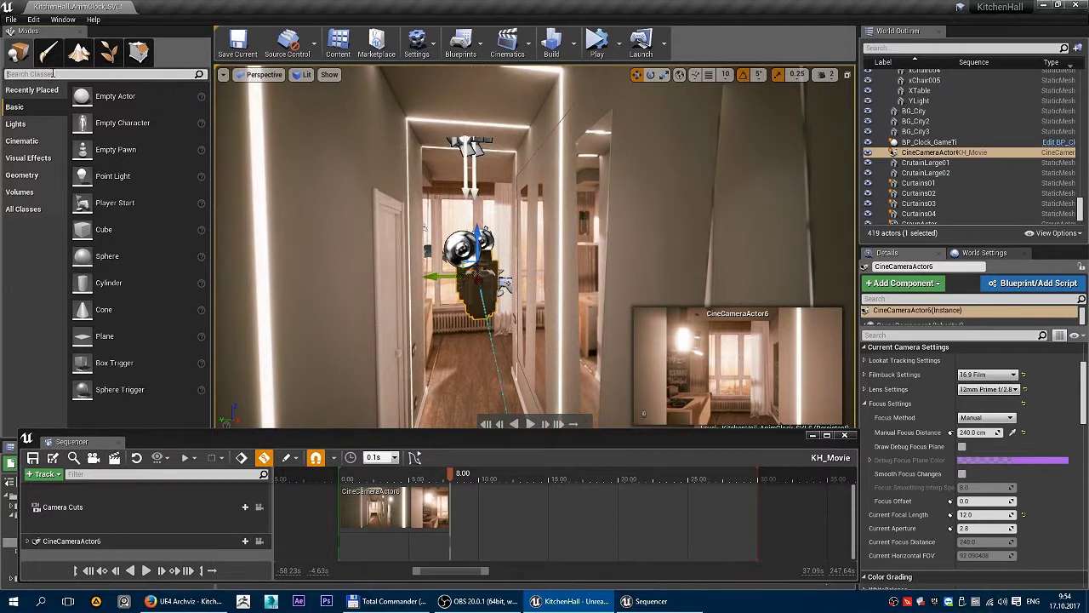
type("cine")
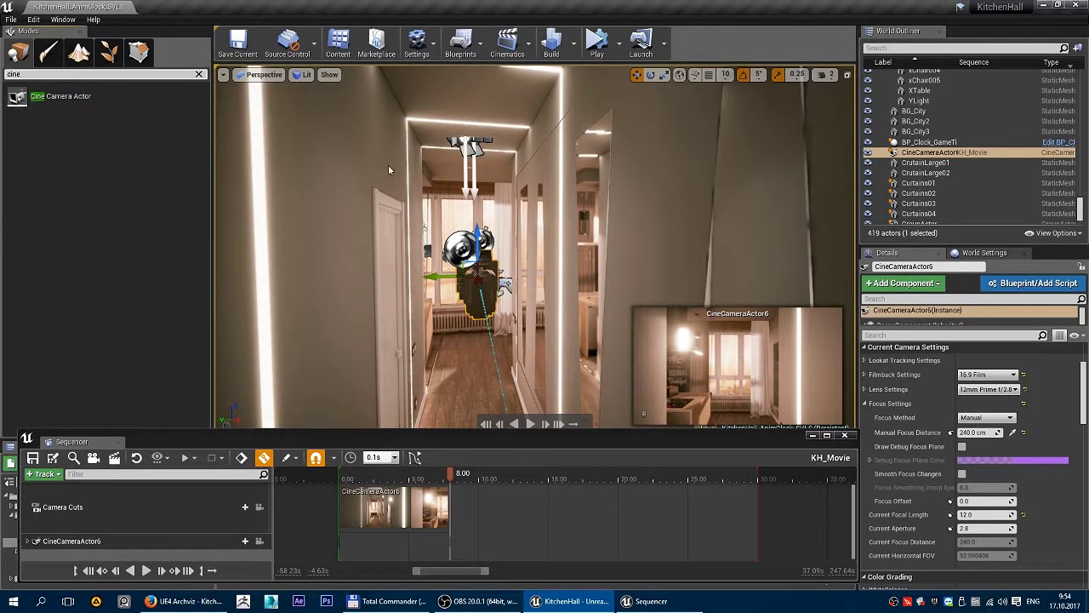
left_click_drag(510, 357, 511, 281)
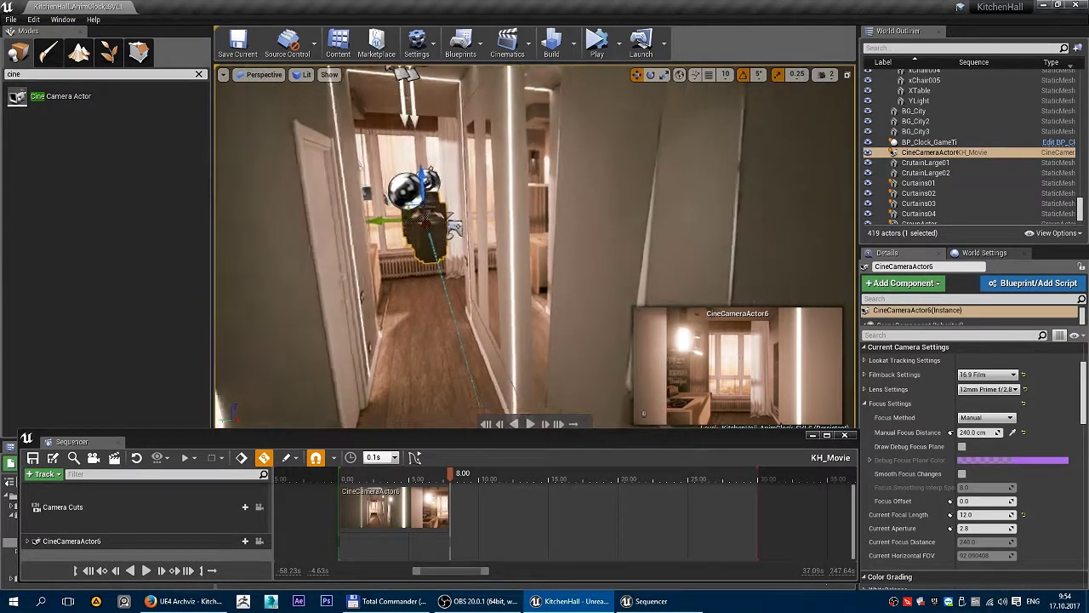
mouse_move(534, 247)
right_mouse_down()
mouse_move(476, 247)
mouse_move(443, 281)
right_mouse_up()
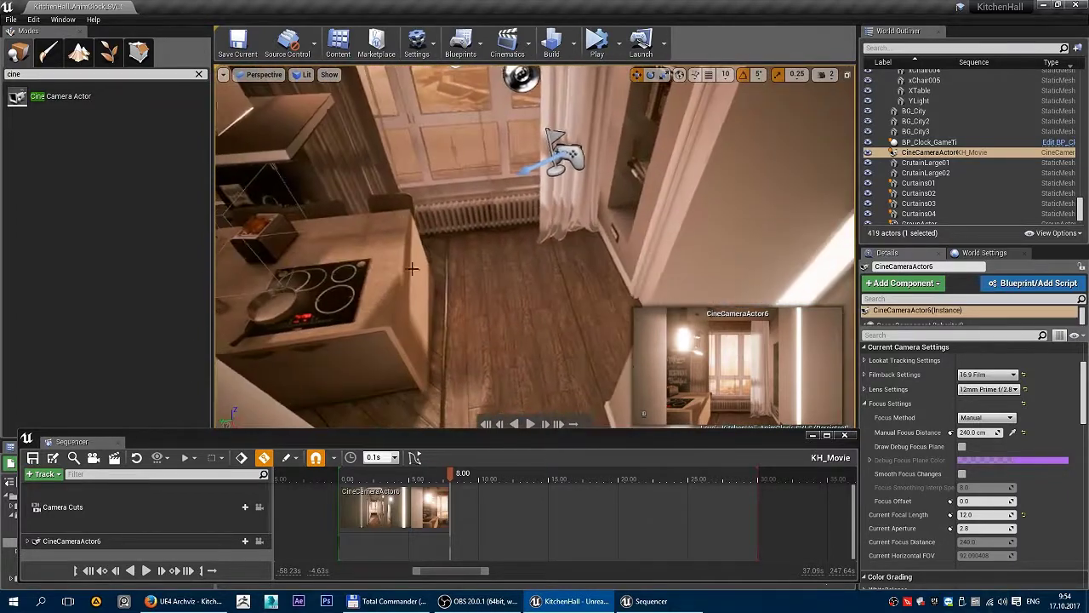
left_click_drag(59, 96, 545, 273)
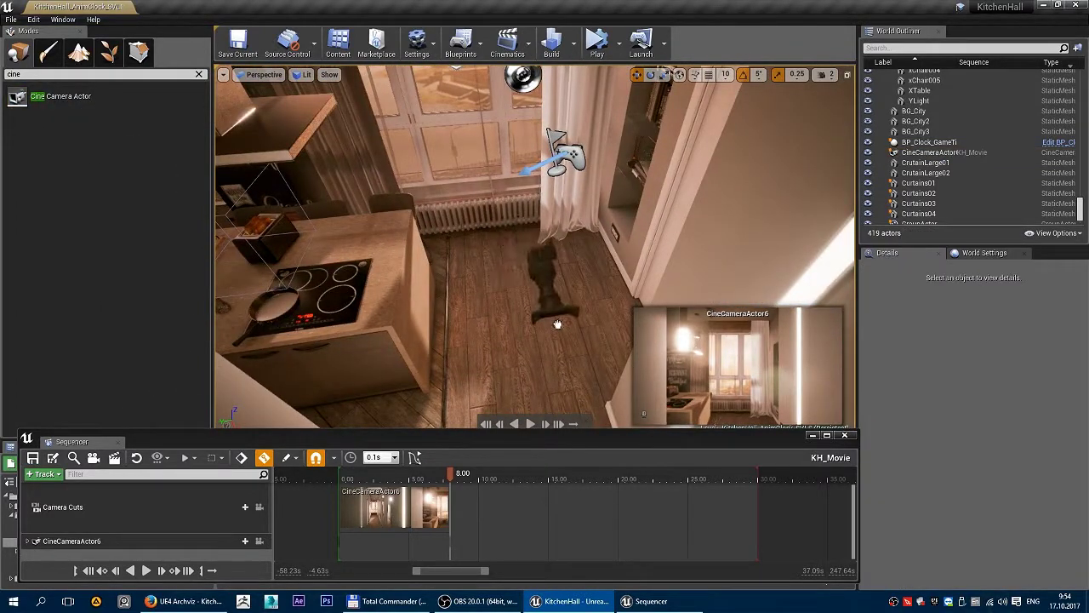
key("f")
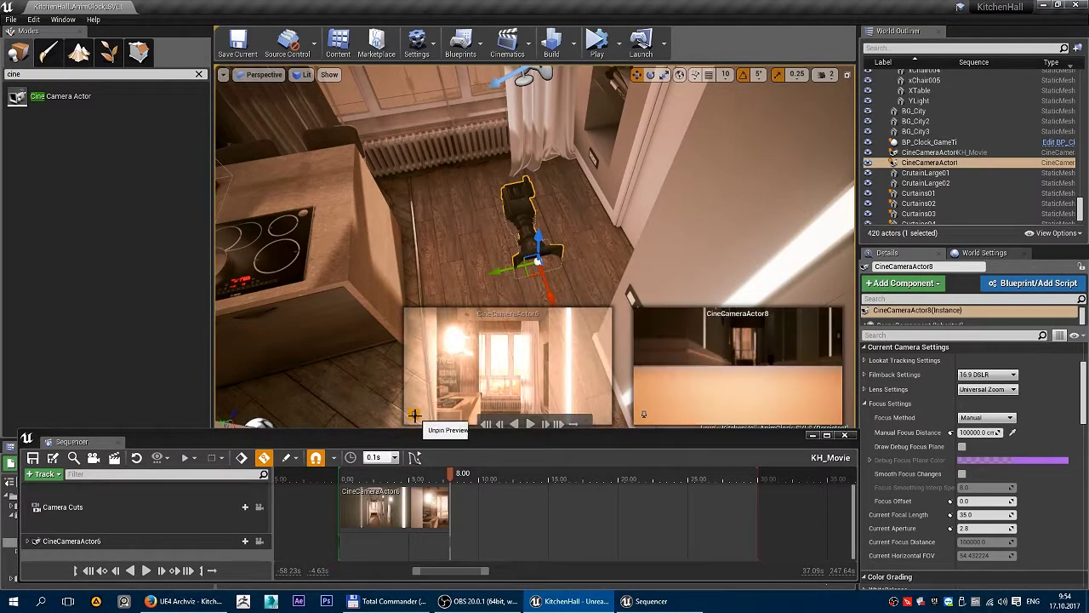
Close the CineCameraActor6 preview, turn CineCameraActor8 90° toward the kitchen and raise it near the window top.
mouse_move(519, 383)
right_mouse_down()
mouse_move(502, 379)
mouse_move(656, 430)
mouse_move(566, 400)
mouse_move(528, 366)
right_mouse_up()
key("e")
left_click_drag(498, 345, 462, 342)
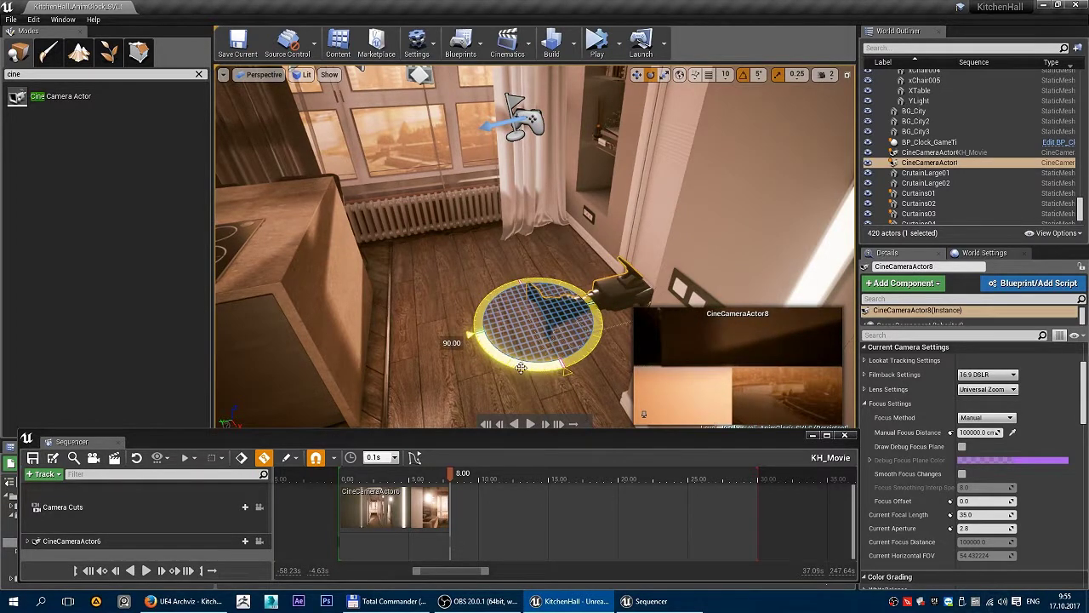
key("w")
left_click_drag(539, 276, 542, 88)
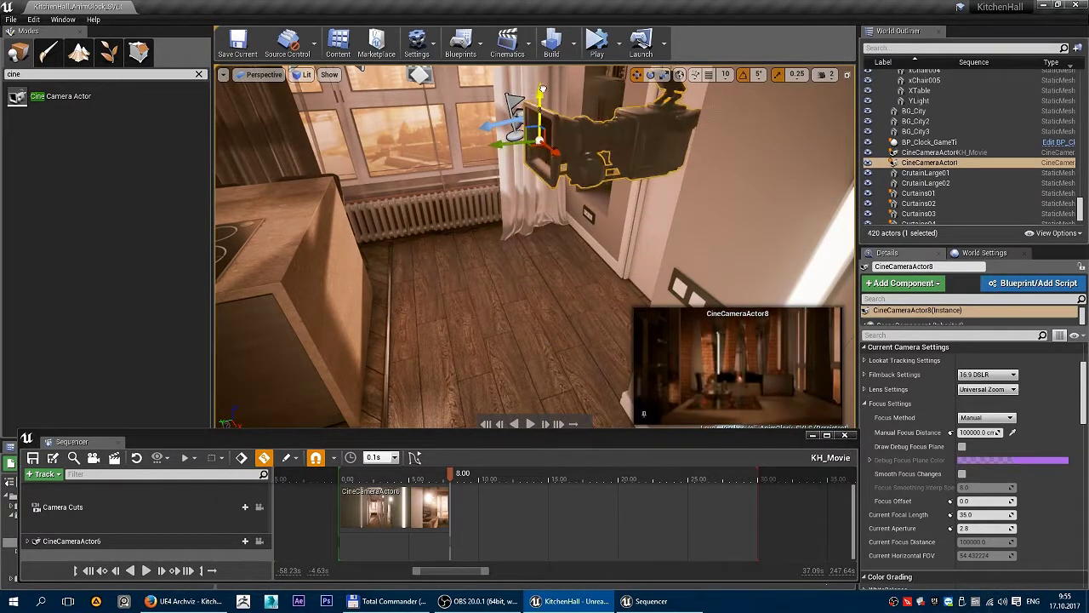
mouse_move(525, 175)
right_mouse_down()
mouse_move(476, 183)
mouse_move(734, 230)
right_mouse_up()
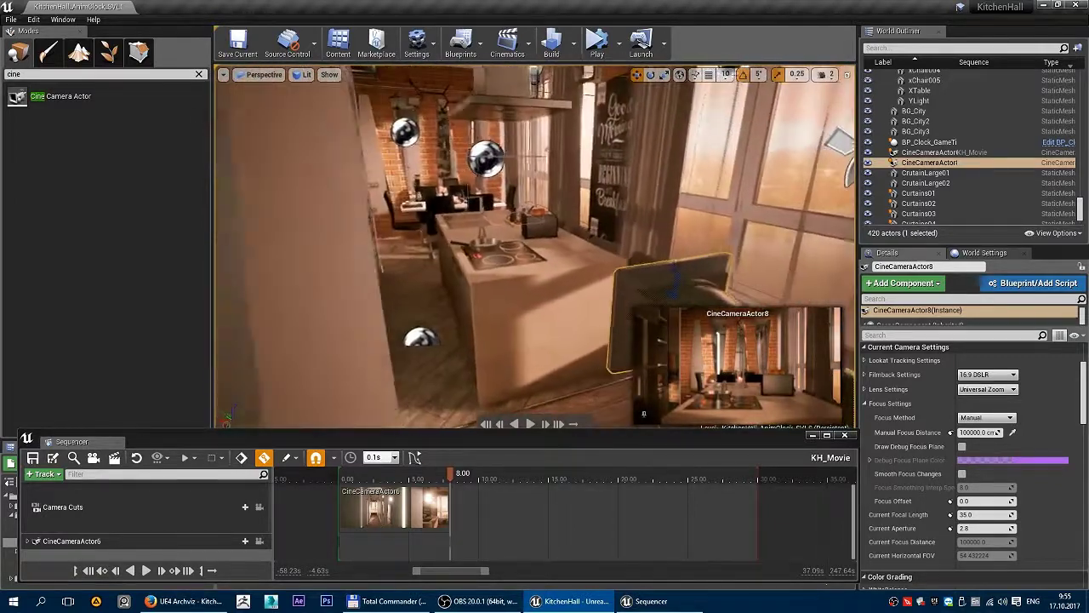
Set CineCameraActor8's filmback preset to 16:9 Digital Film.
left_click(987, 375)
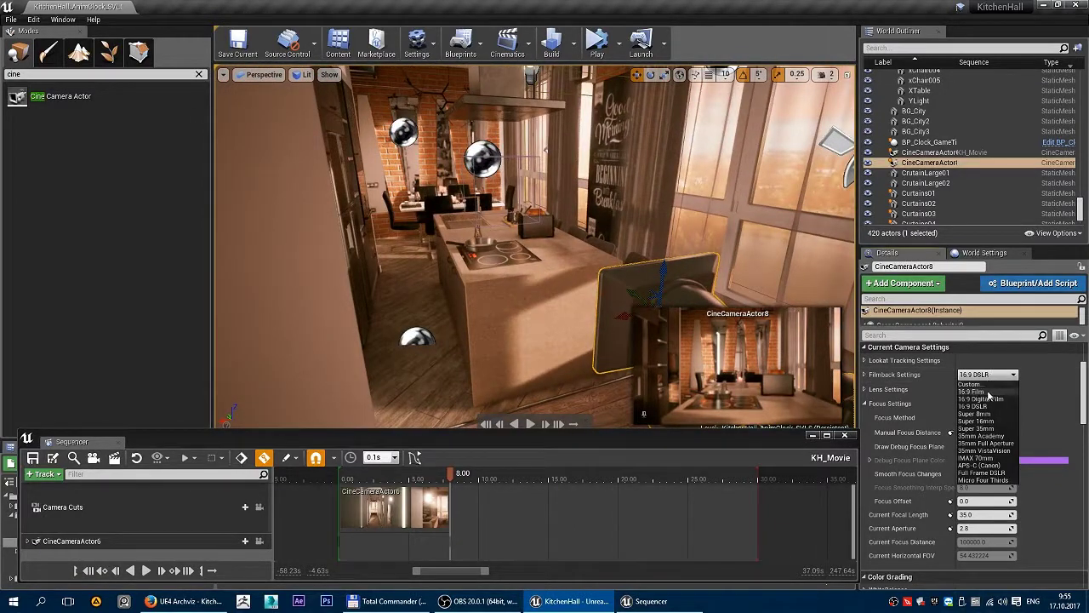
left_click(990, 393)
left_click(987, 374)
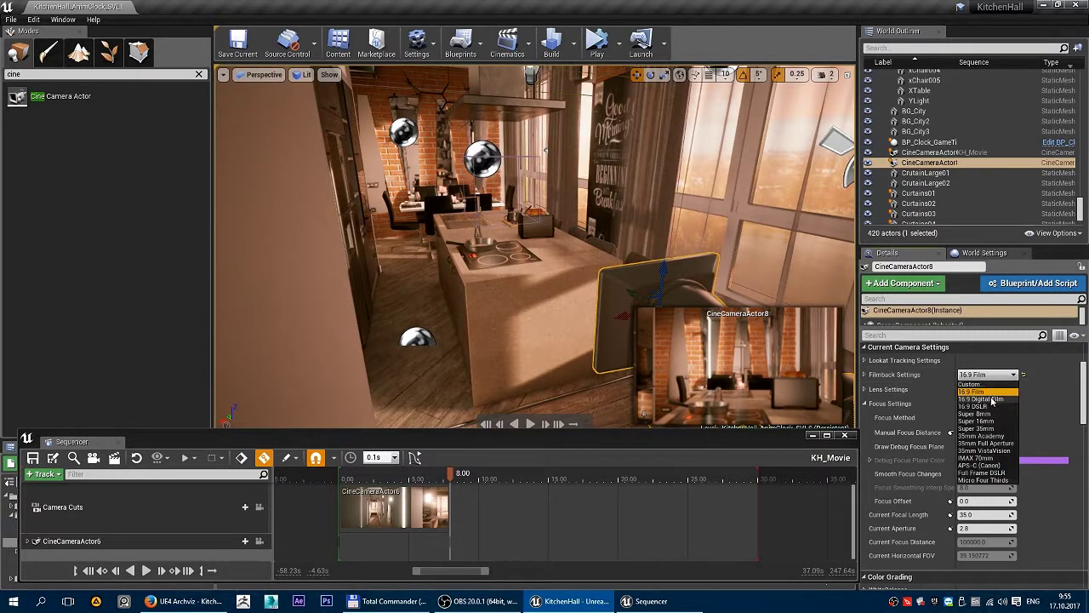
left_click(992, 401)
left_click(995, 376)
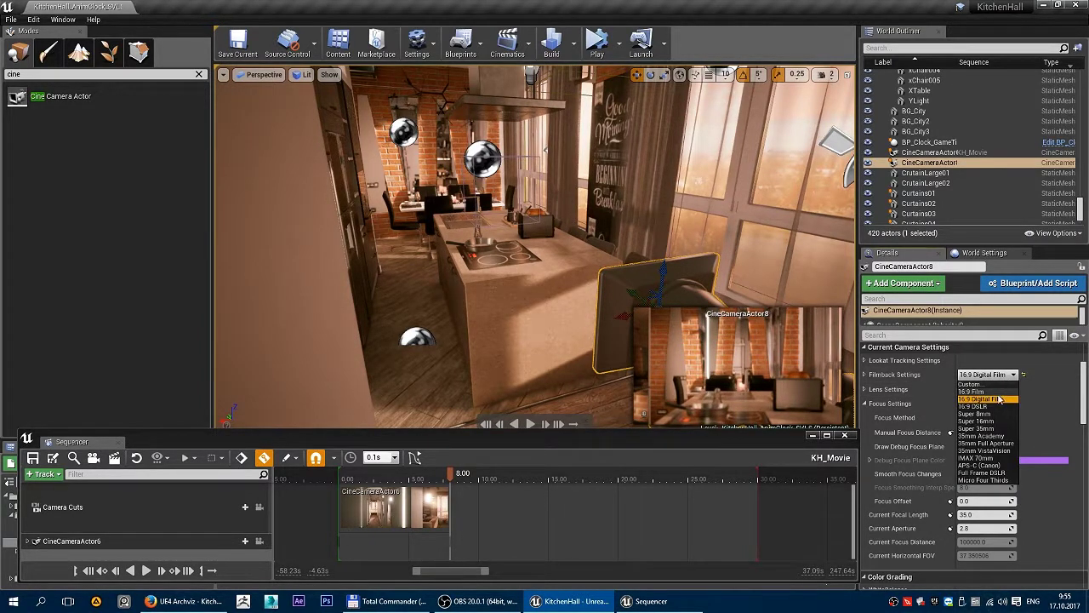
left_click(1001, 399)
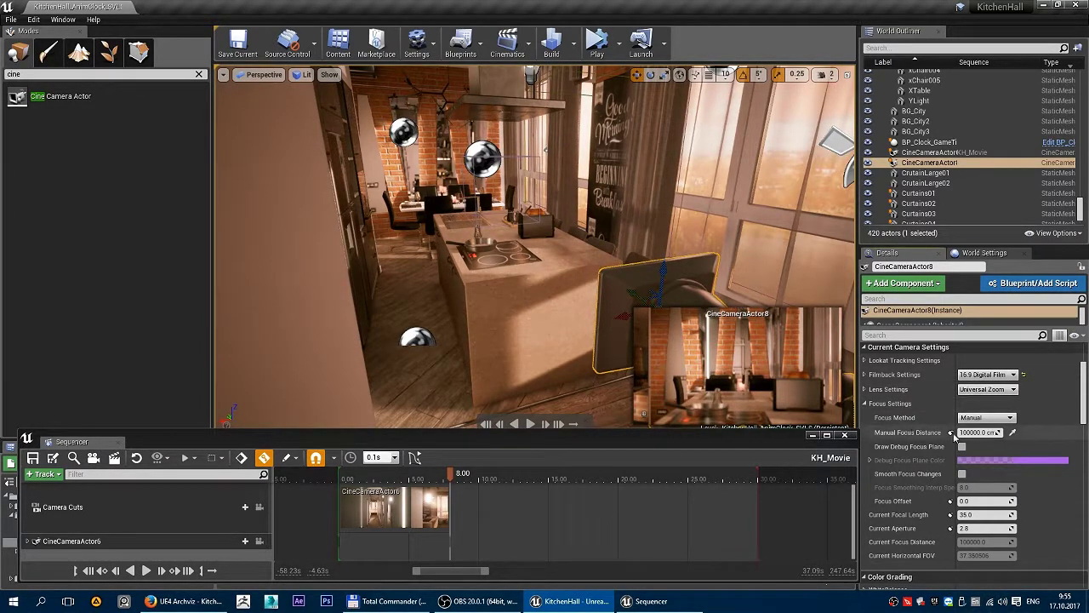
Try the 12mm Prime f/2.8 lens, then switch to 30mm Prime f/1.4 and show its focal ranges.
left_click(868, 390)
left_click(868, 391)
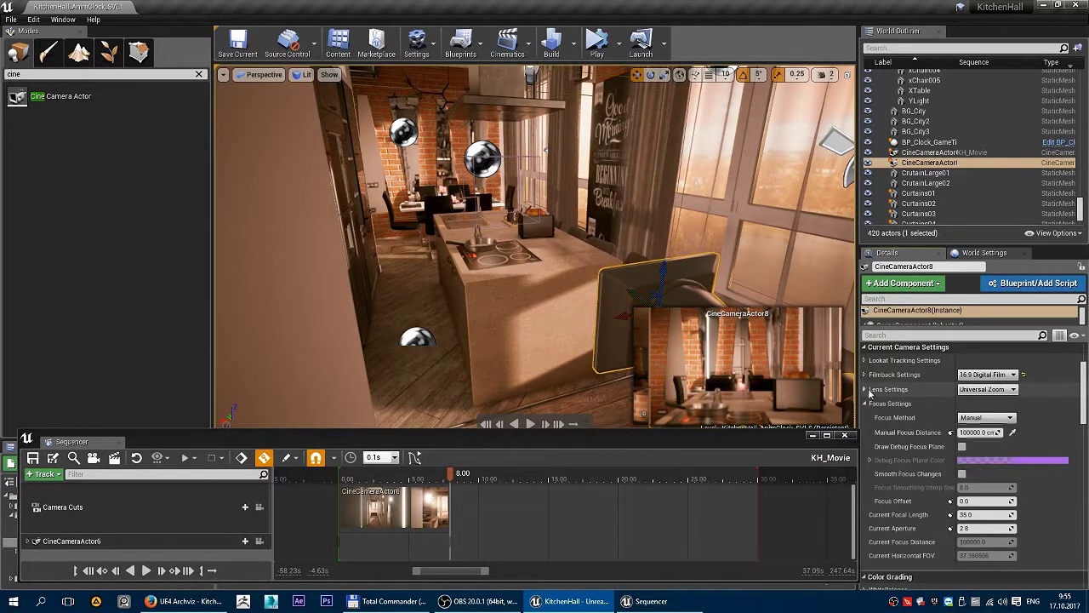
left_click(1012, 390)
left_click(987, 407)
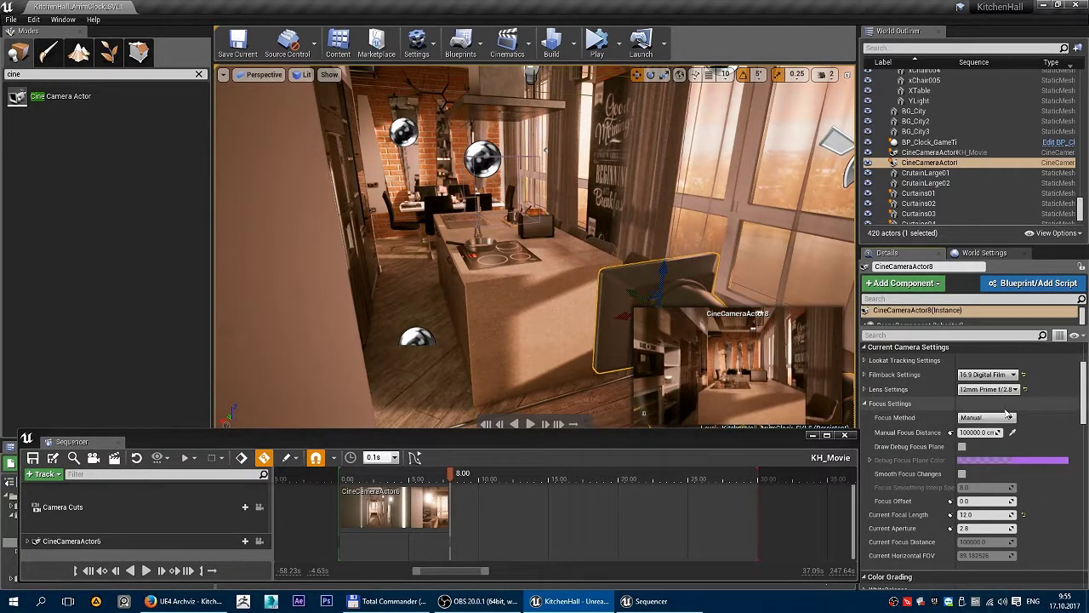
left_click(1007, 394)
left_click(987, 413)
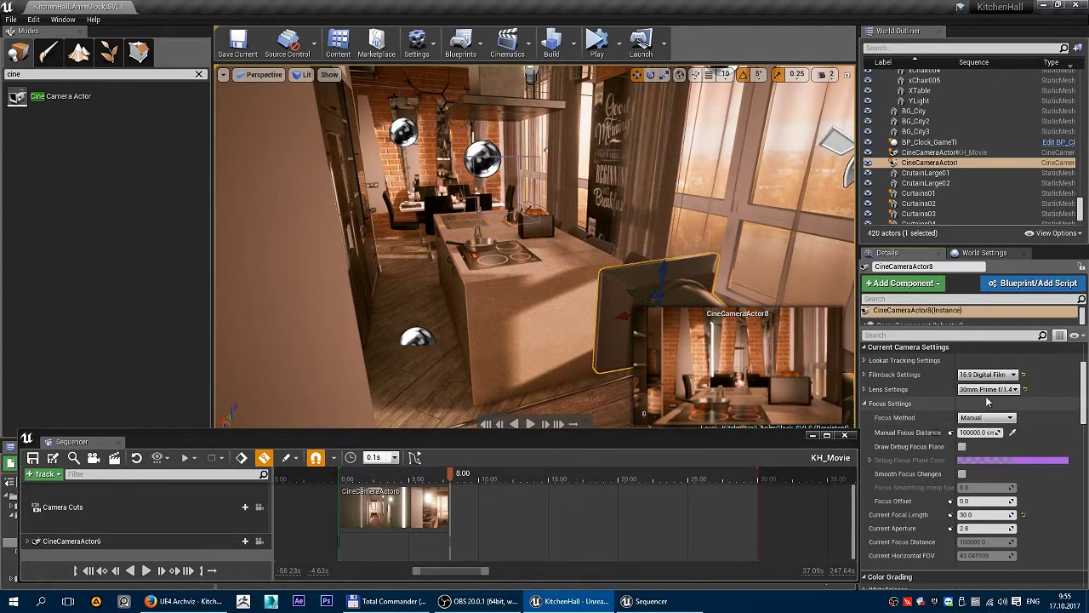
left_click(876, 388)
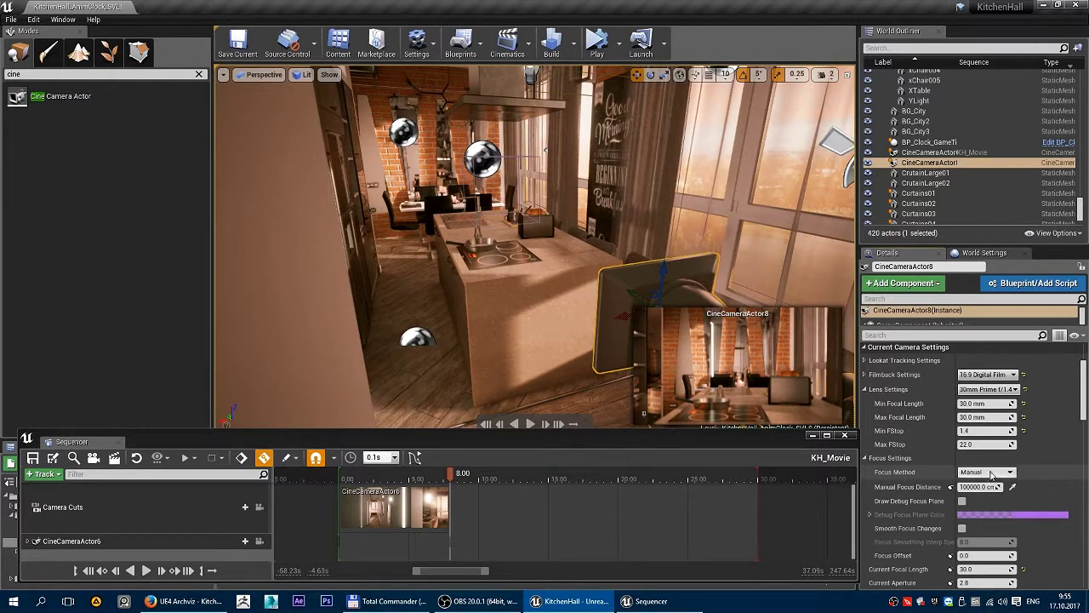
scroll(979, 472, "down", 1)
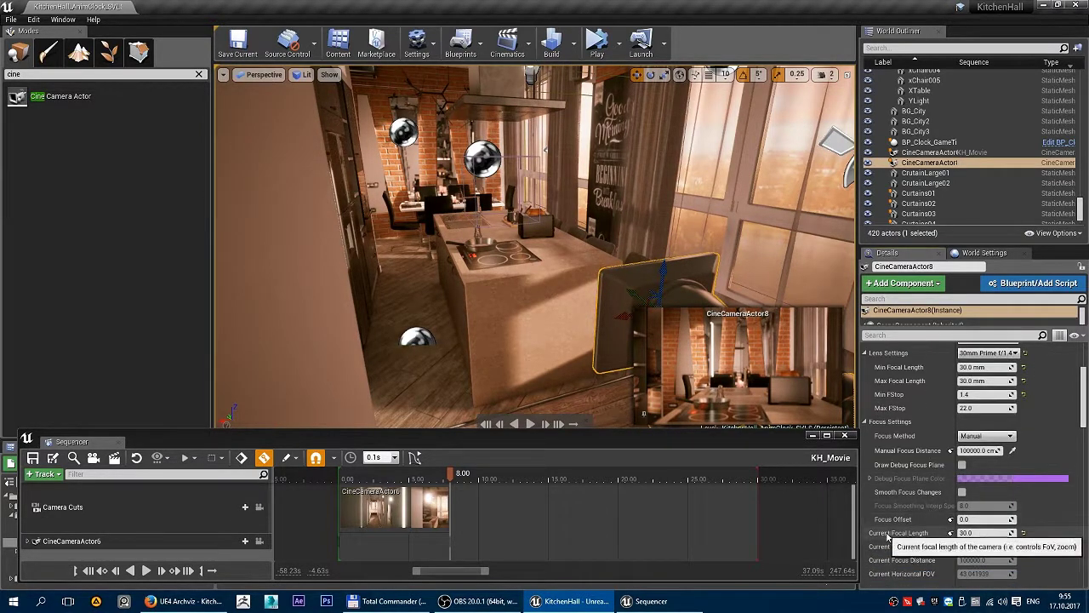
Inspect the current focal length and filmback sensor values, keeping the 30mm Prime f/1.4 lens.
left_click(981, 533)
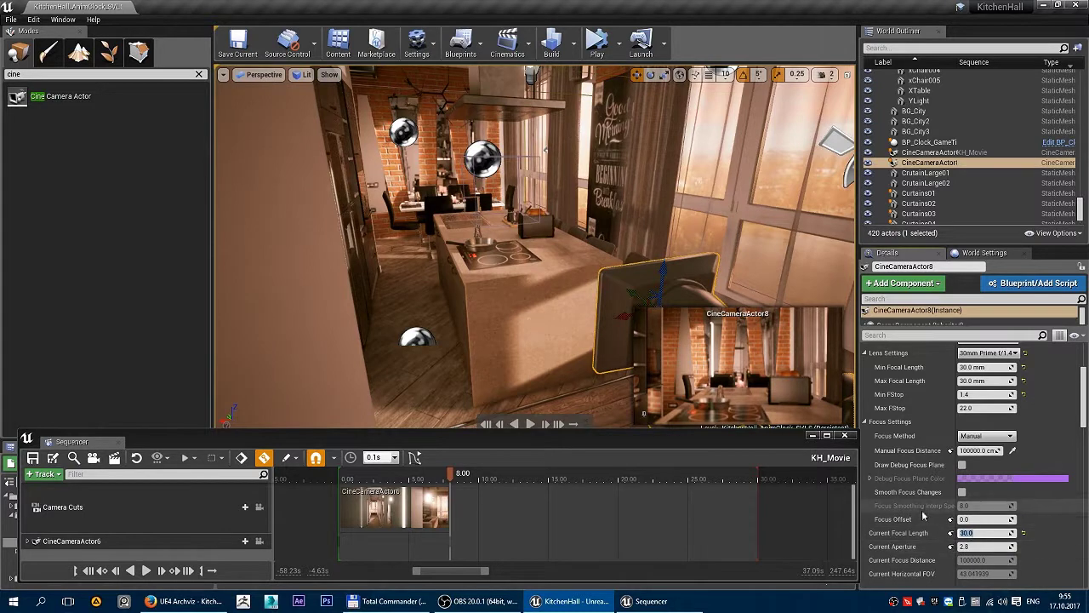
scroll(904, 477, "up", 3)
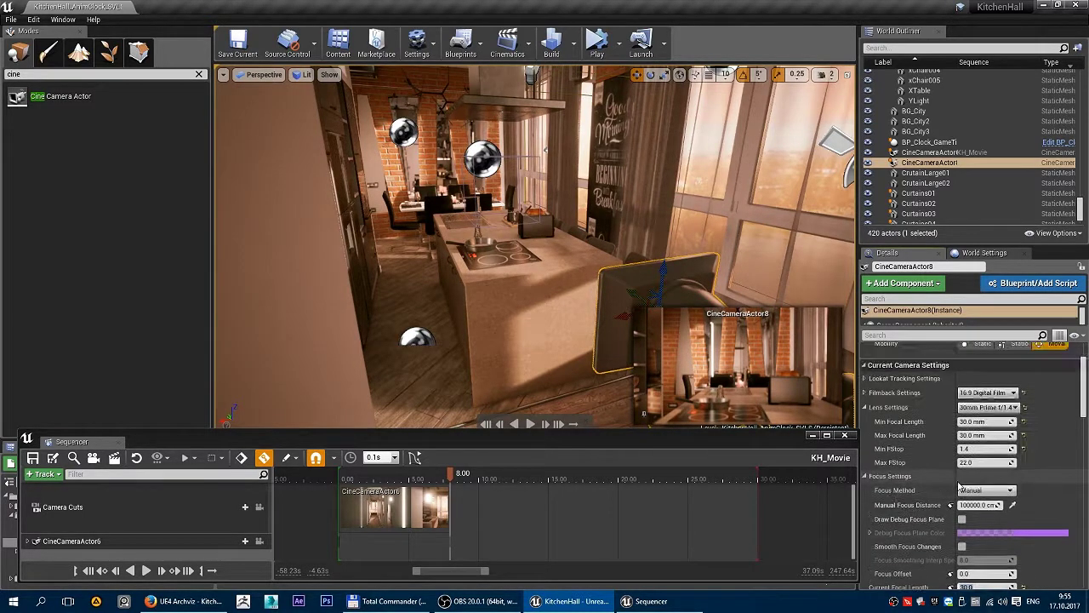
left_click(865, 394)
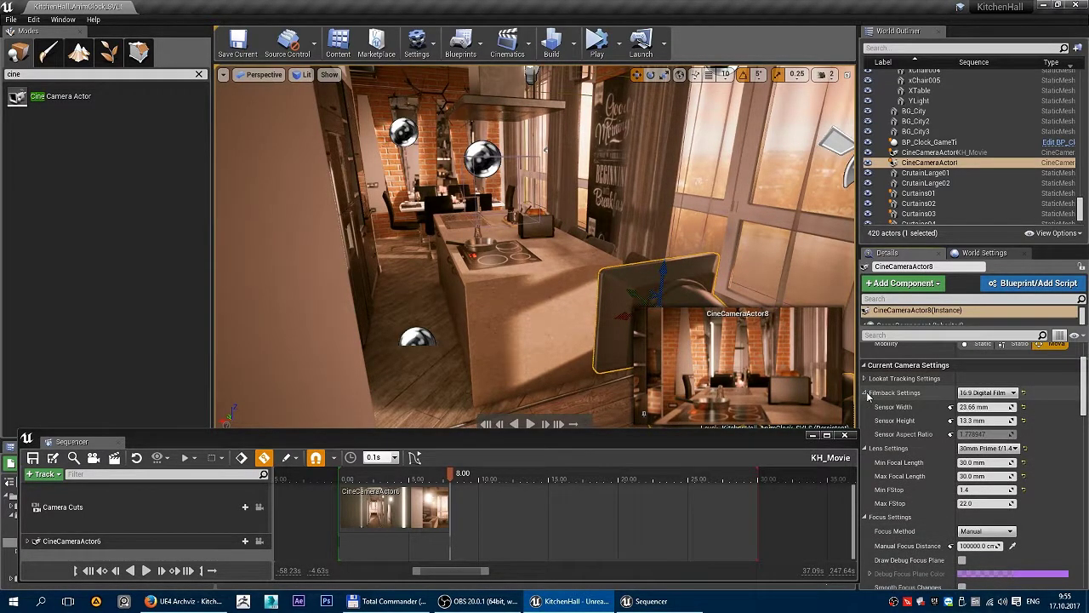
scroll(911, 477, "down", 2)
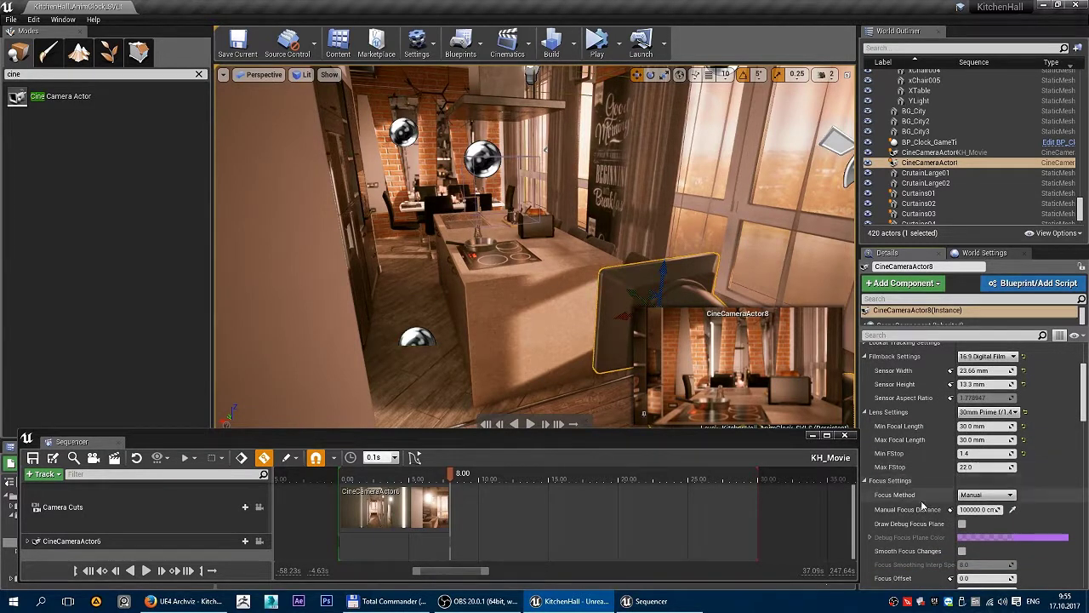
scroll(926, 506, "up", 1)
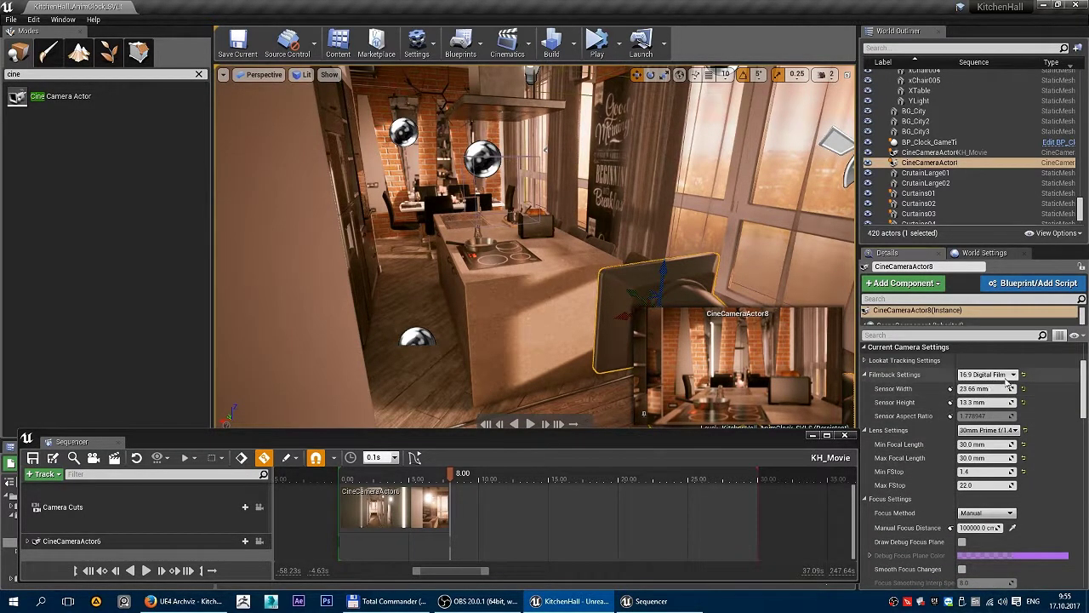
left_click(1000, 430)
left_click(989, 454)
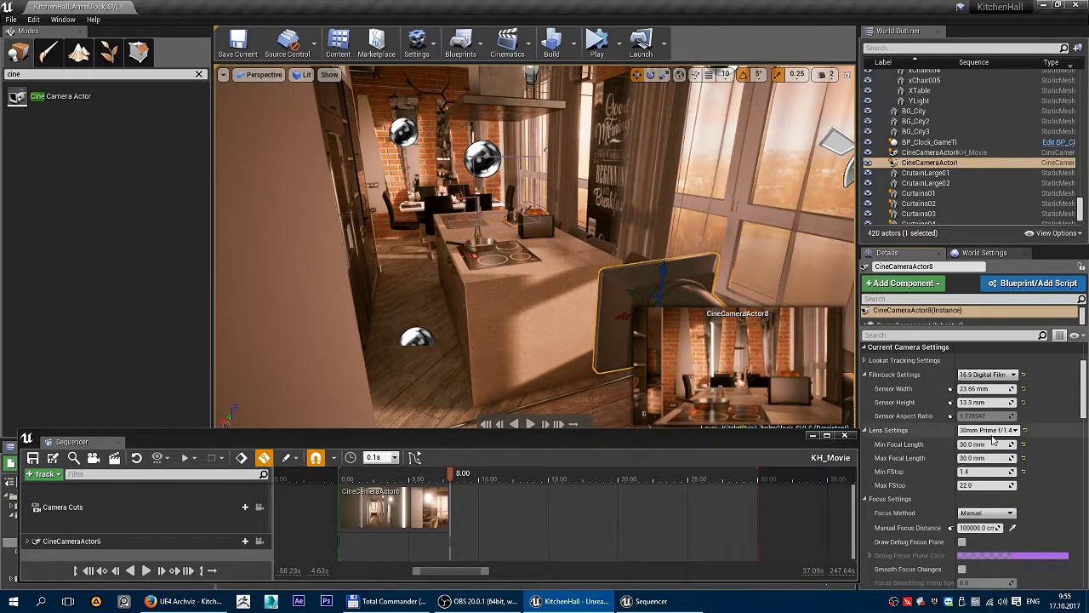
scroll(921, 474, "down", 2)
scroll(936, 494, "down", 2)
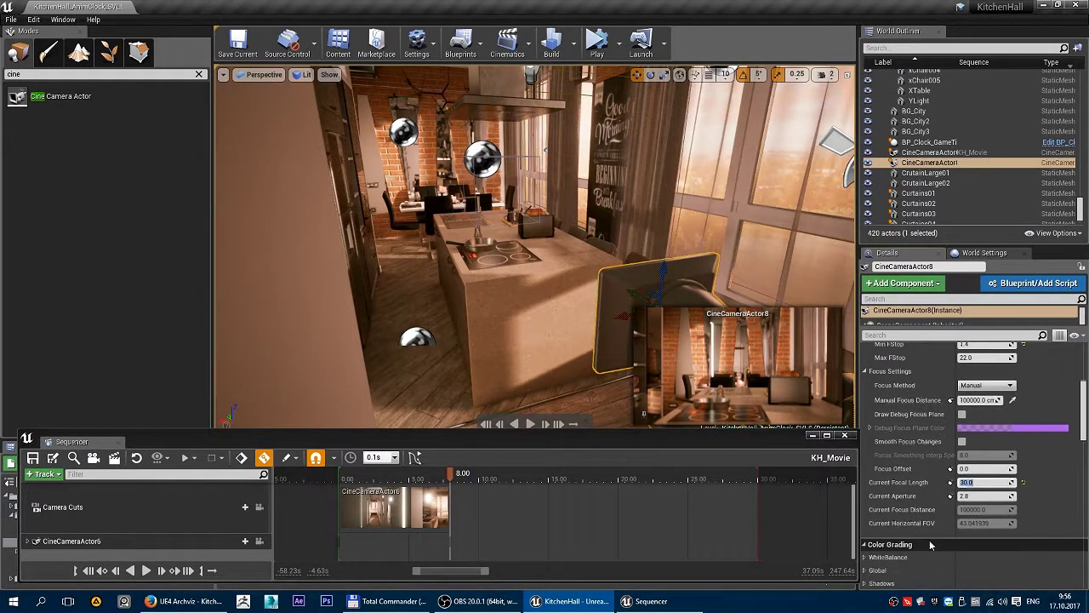
scroll(957, 513, "up", 1)
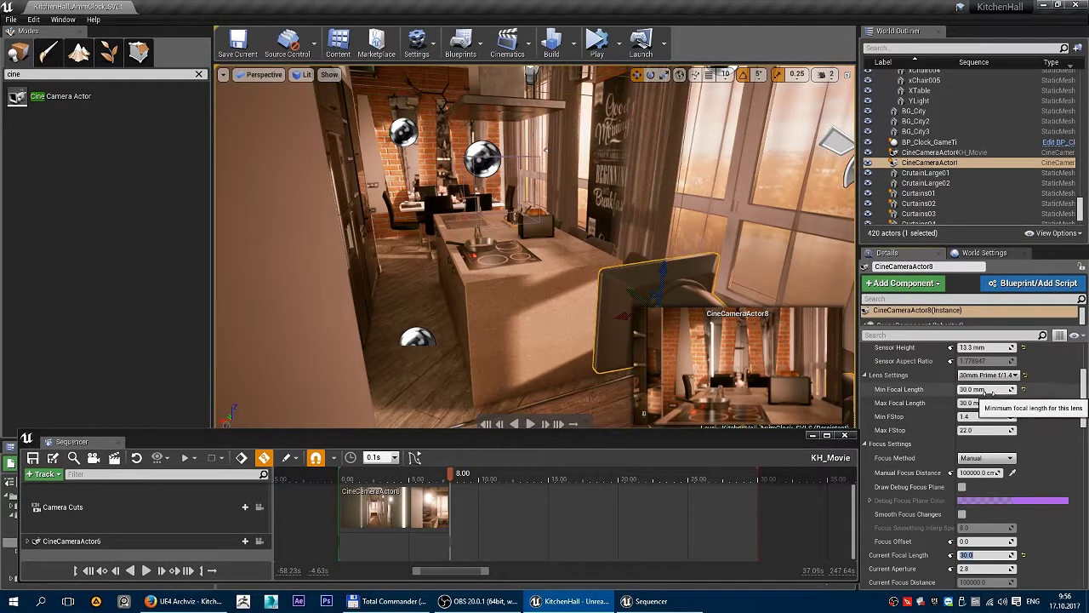
Adjust the minimum focal length, then reset it to its default.
mouse_move(986, 388)
left_mouse_down()
mouse_move(970, 389)
mouse_move(995, 389)
left_mouse_up()
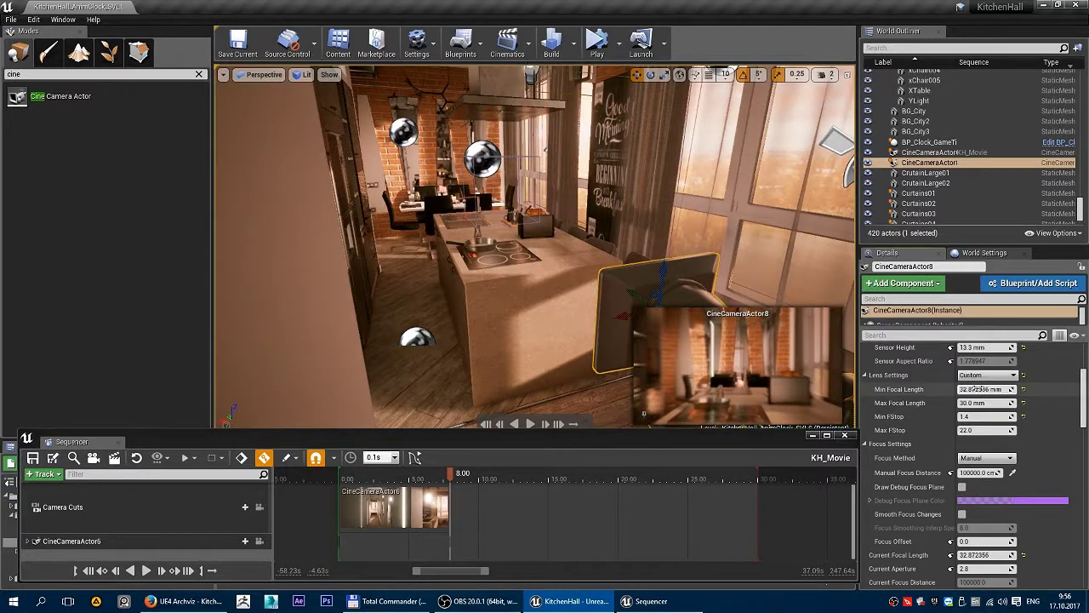
left_click(1024, 389)
scroll(960, 399, "up", 2)
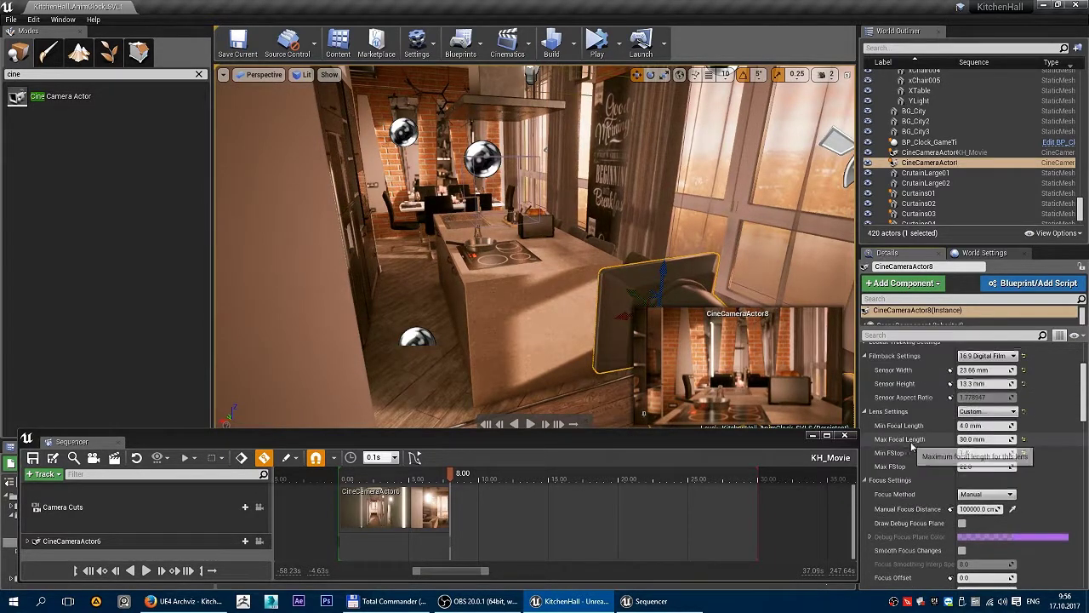
scroll(960, 398, "up", 1)
scroll(945, 459, "down", 2)
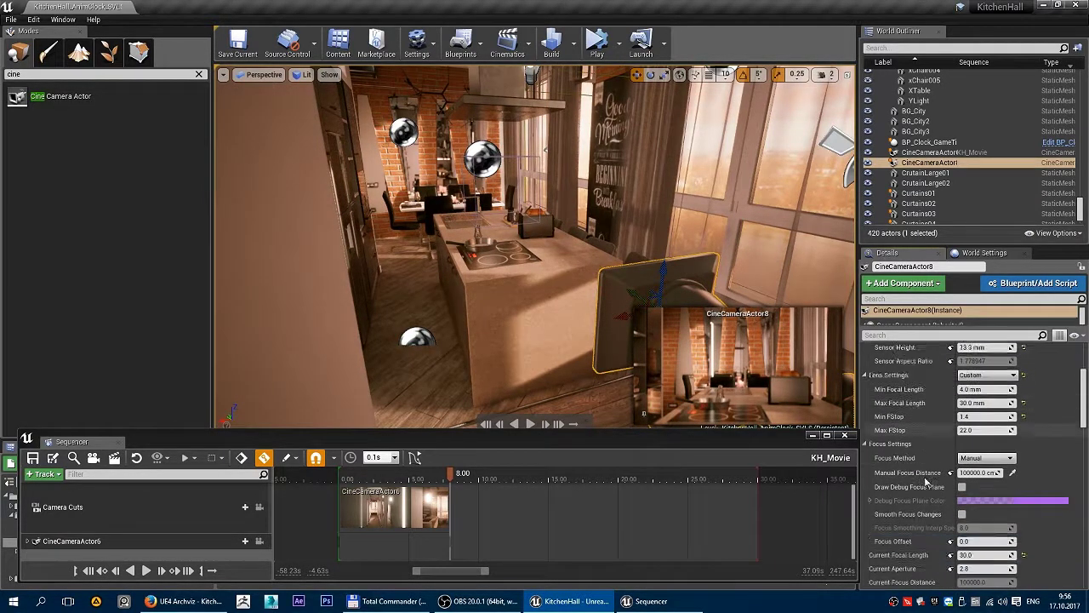
scroll(936, 476, "down", 3)
scroll(931, 498, "down", 3)
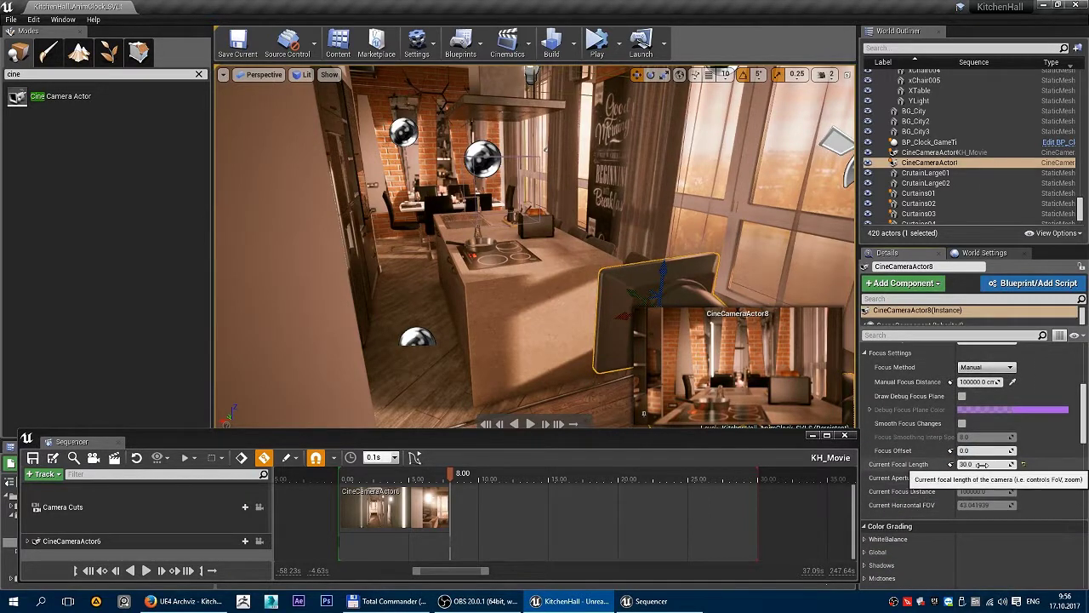
Change the current focal length from 30.0 to 24.0 for a wider kitchen view.
mouse_move(983, 464)
left_mouse_down()
mouse_move(957, 464)
mouse_move(981, 464)
left_mouse_up()
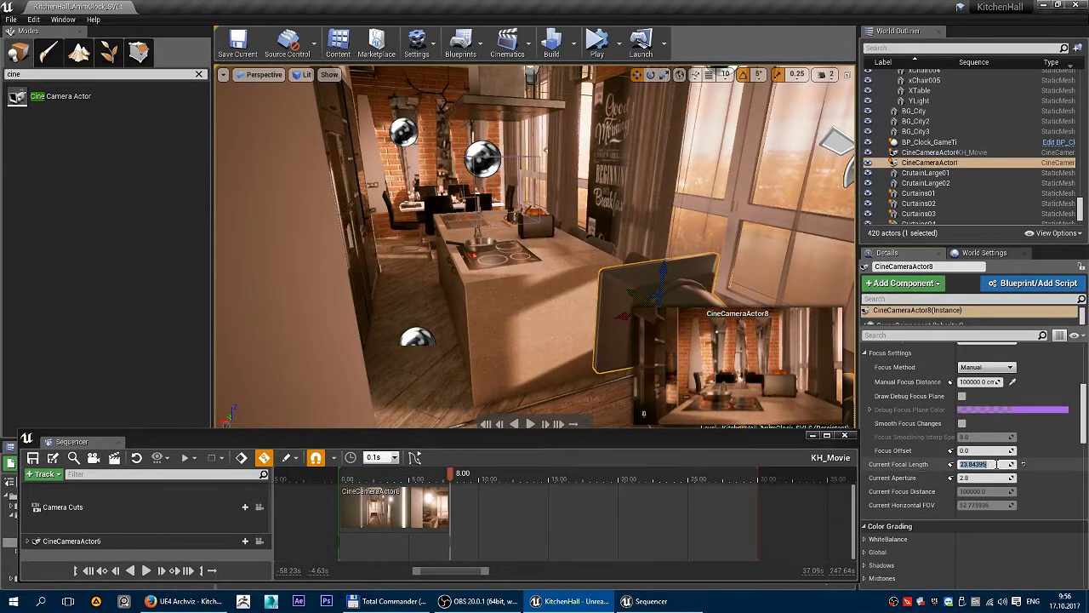
left_click(967, 464)
type("24")
key("Return")
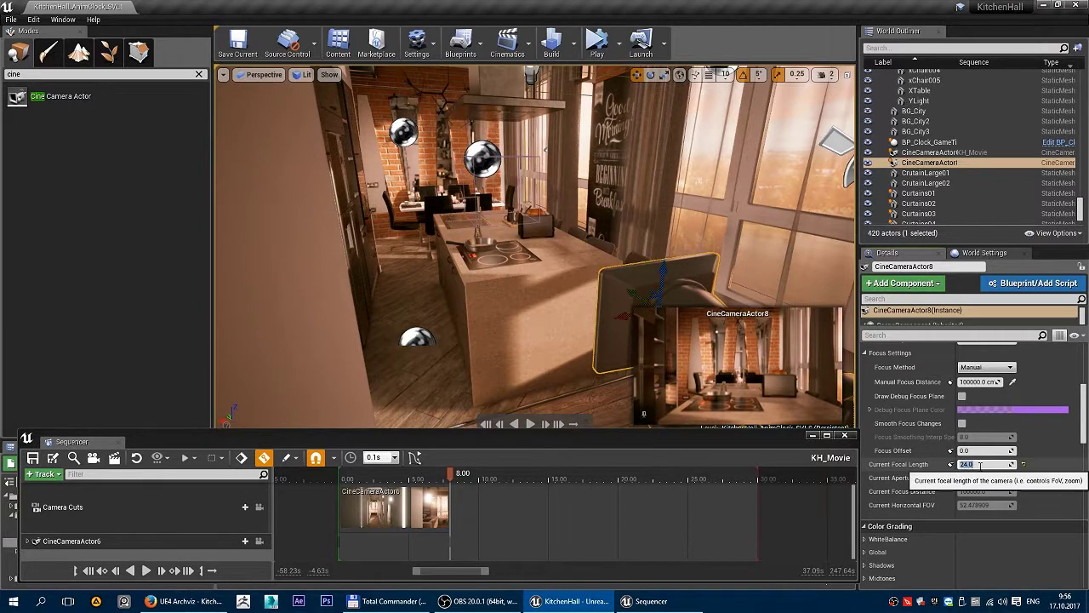
key("Return")
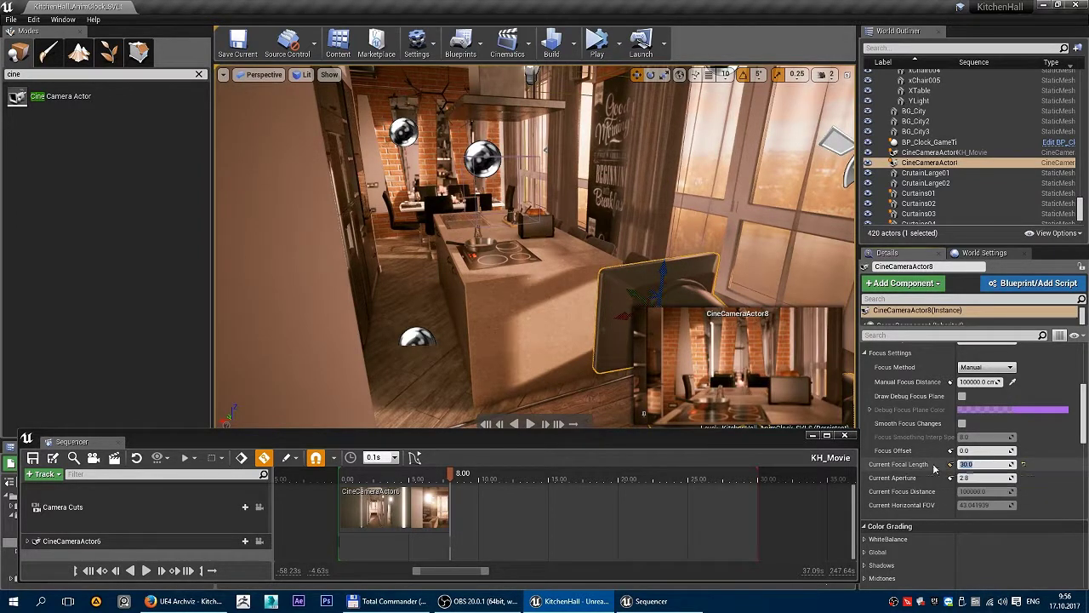
scroll(927, 481, "up", 2)
scroll(920, 486, "up", 1)
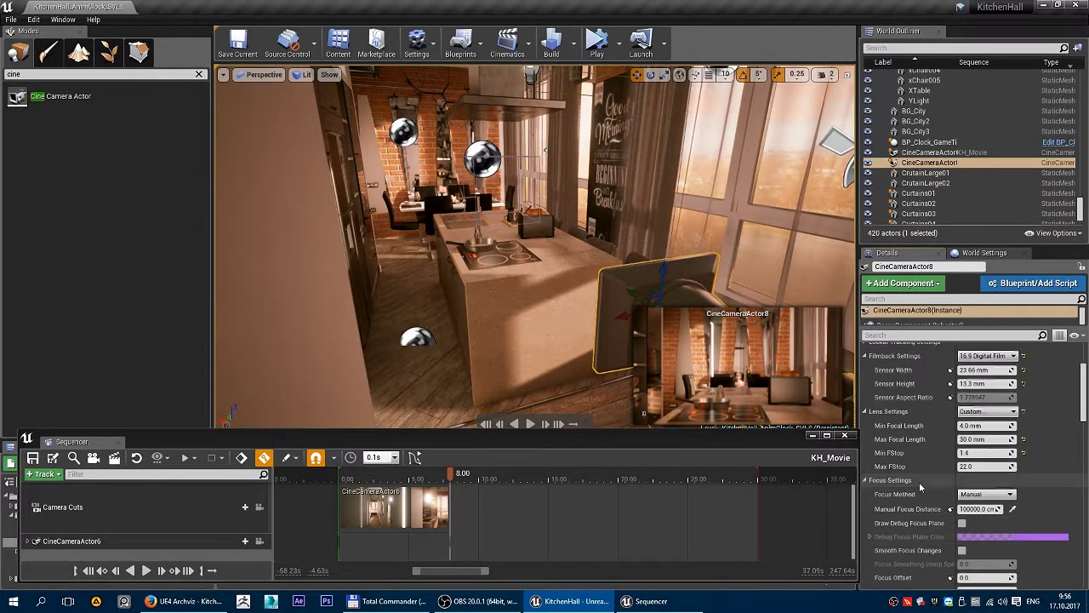
scroll(988, 417, "down", 3)
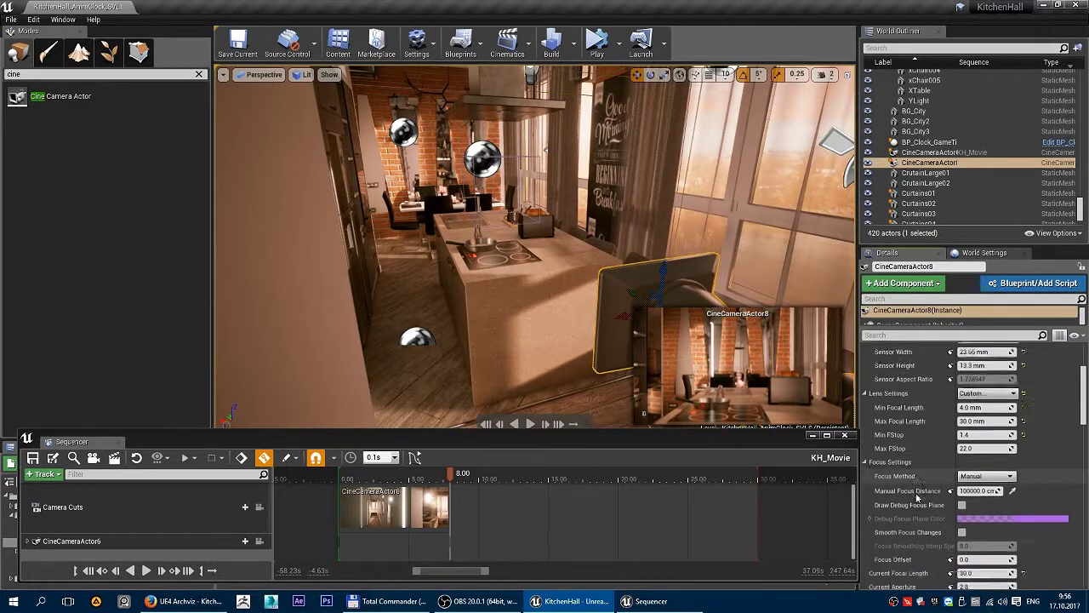
left_click_drag(981, 481, 983, 482)
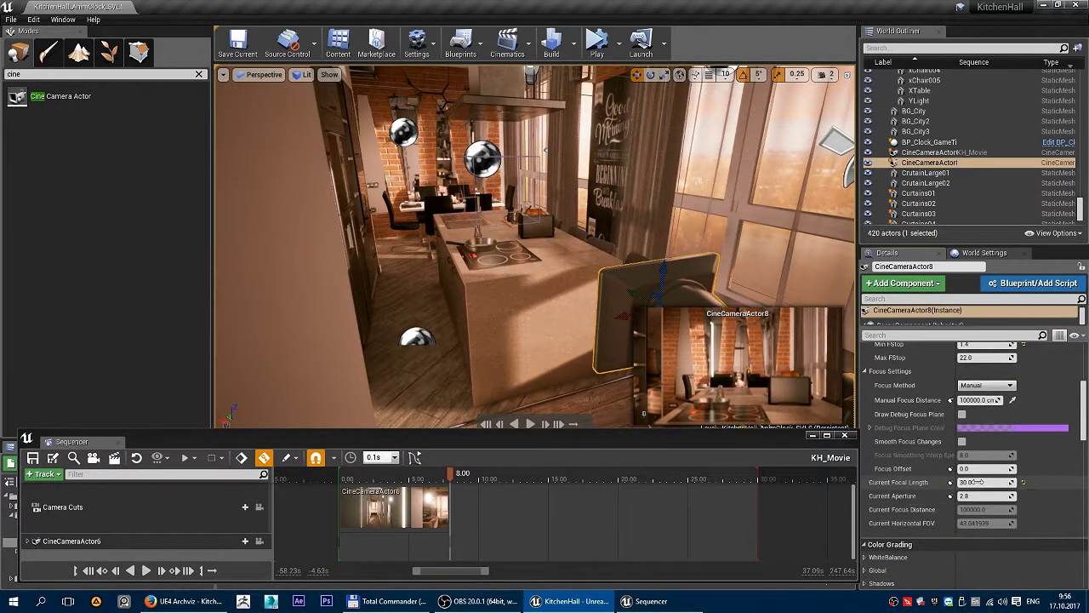
left_click(983, 482)
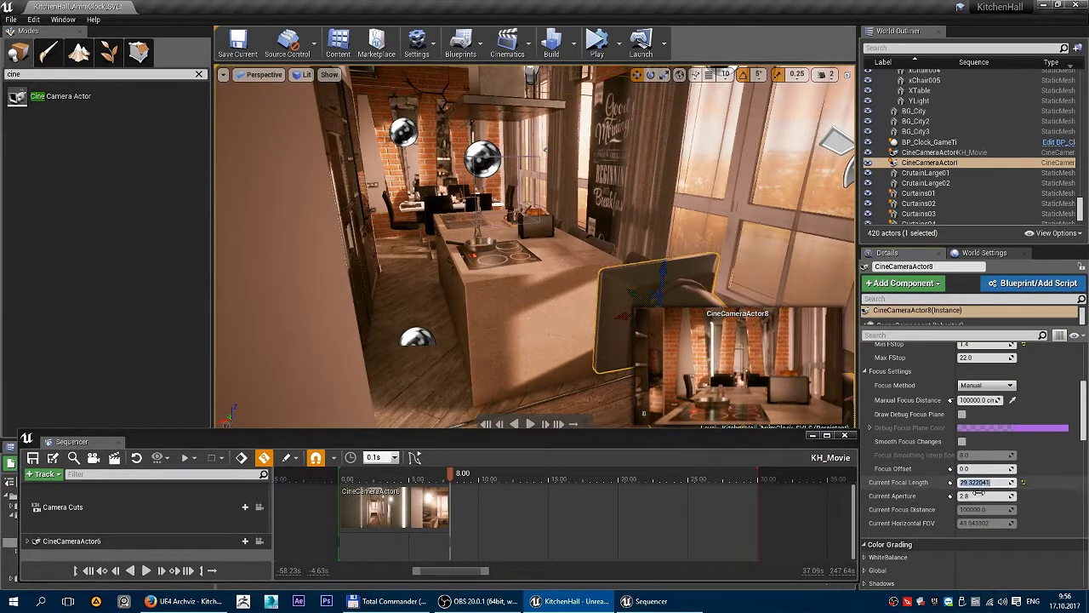
type("24")
key("Return")
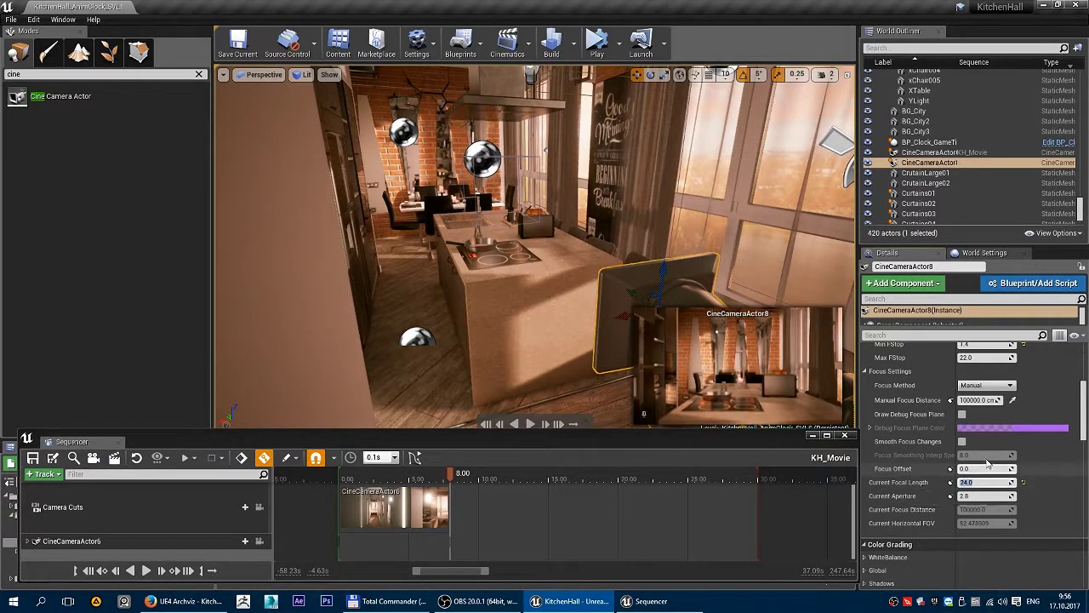
Turn on the debug focus plane and set the manual focus distance to 240 cm.
left_click_drag(594, 248, 598, 234)
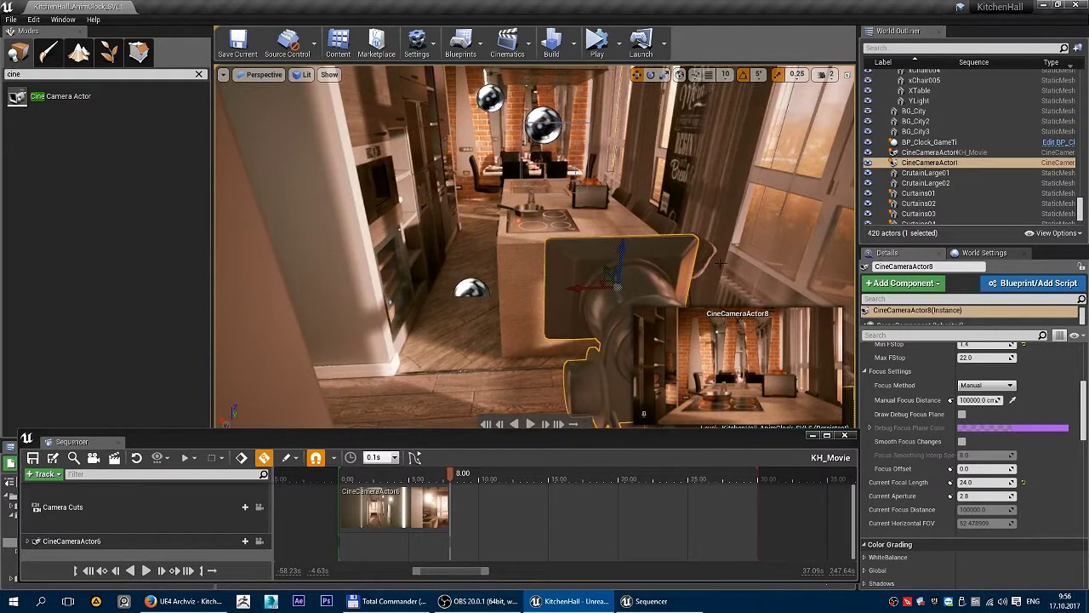
left_click(961, 415)
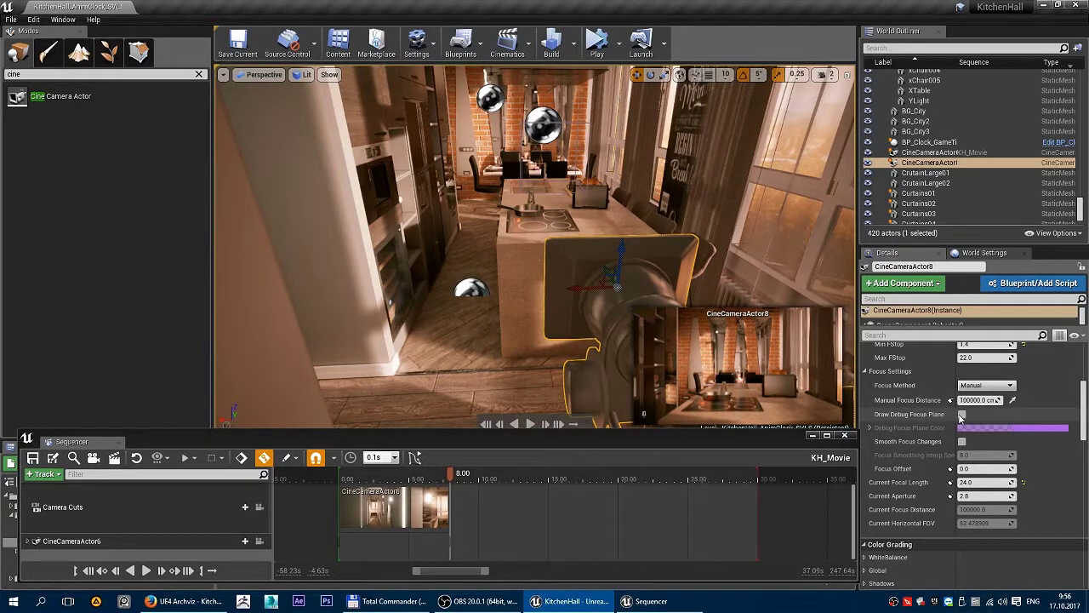
left_click(962, 414)
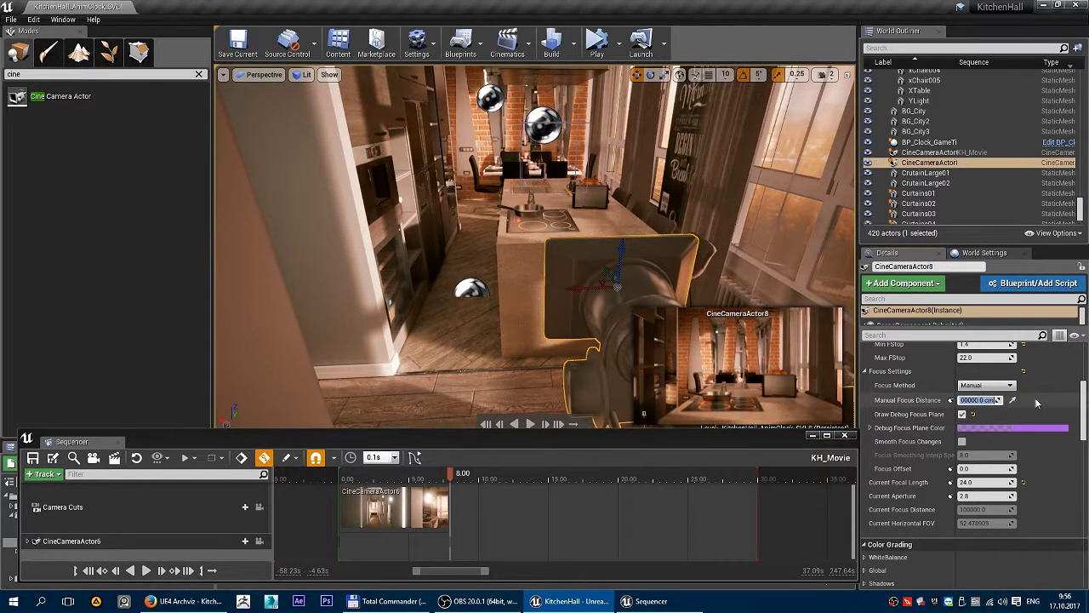
type("240")
key("Return")
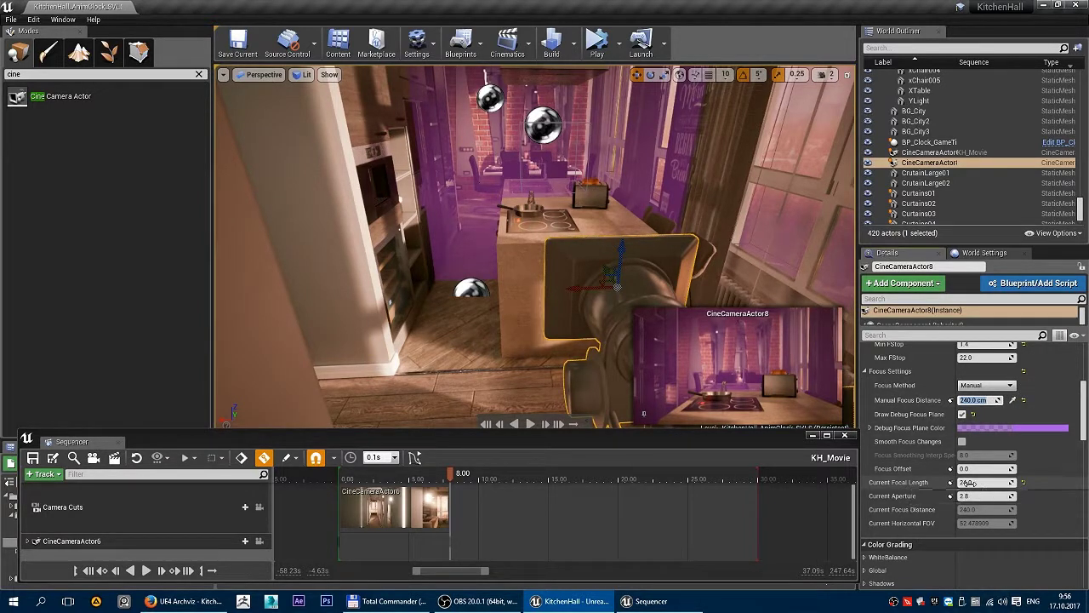
Raise and reorient CineCameraActor8, then set its current focal length to 18.0.
left_click_drag(618, 264, 628, 235)
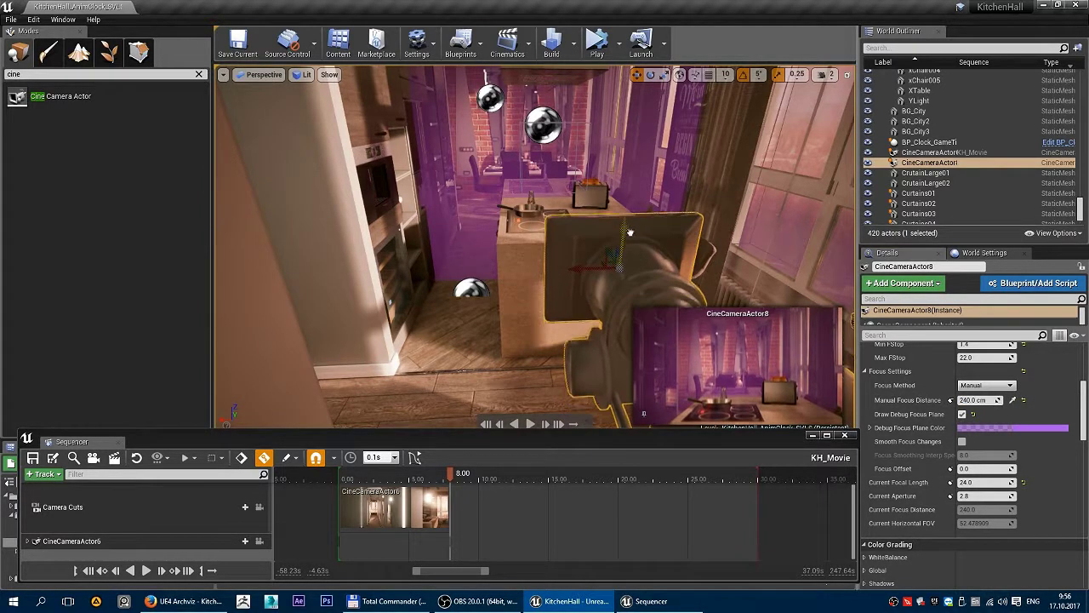
left_click(987, 482)
type("18")
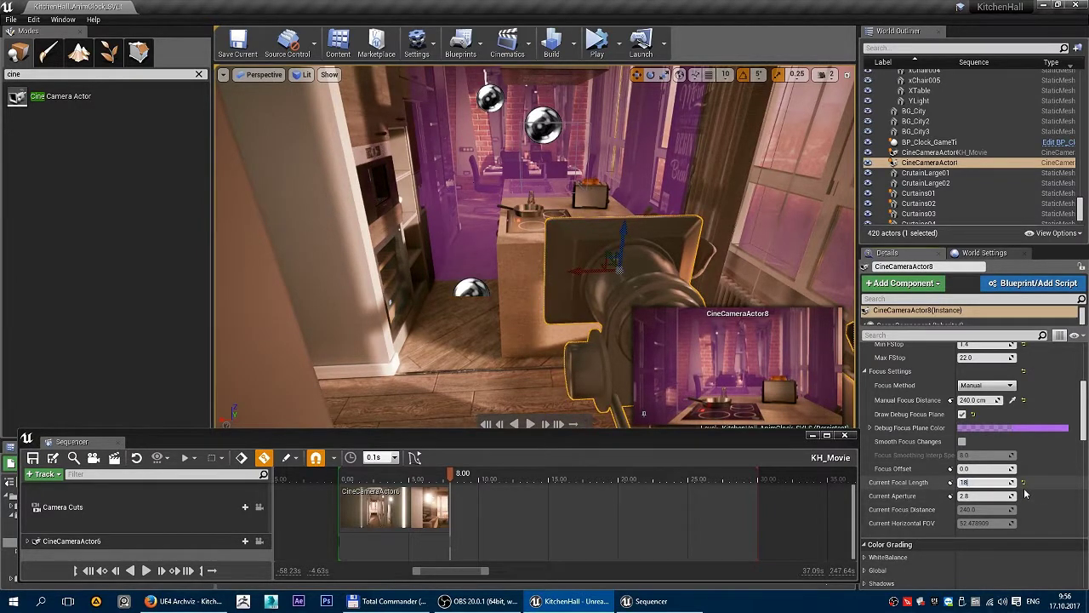
key("Return")
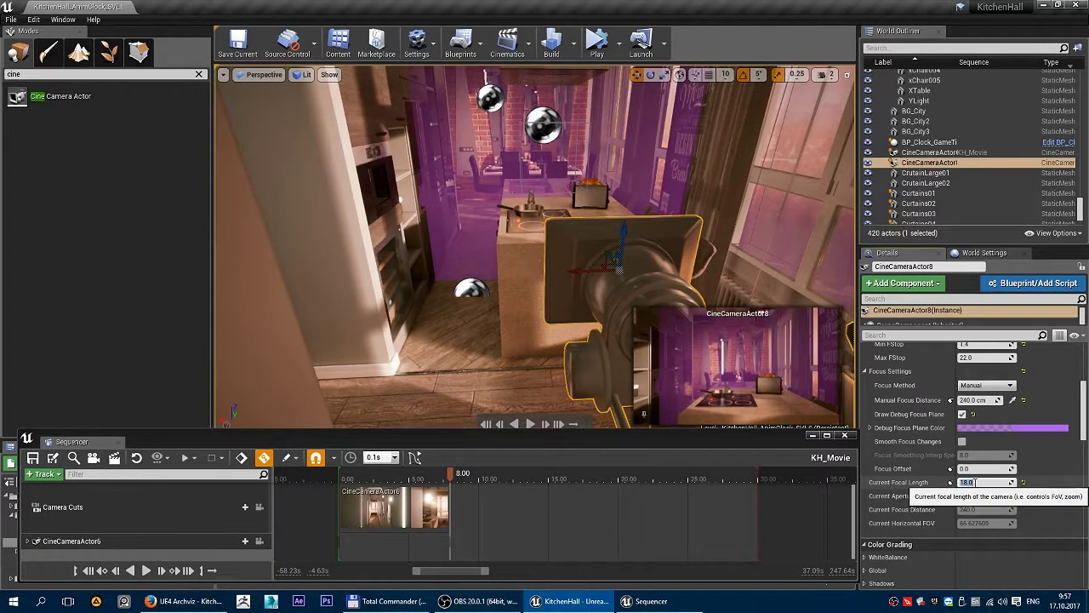
Hide the debug focus plane, raise CineCameraActor8 and tilt it -20 degrees toward the kitchen.
left_click(962, 414)
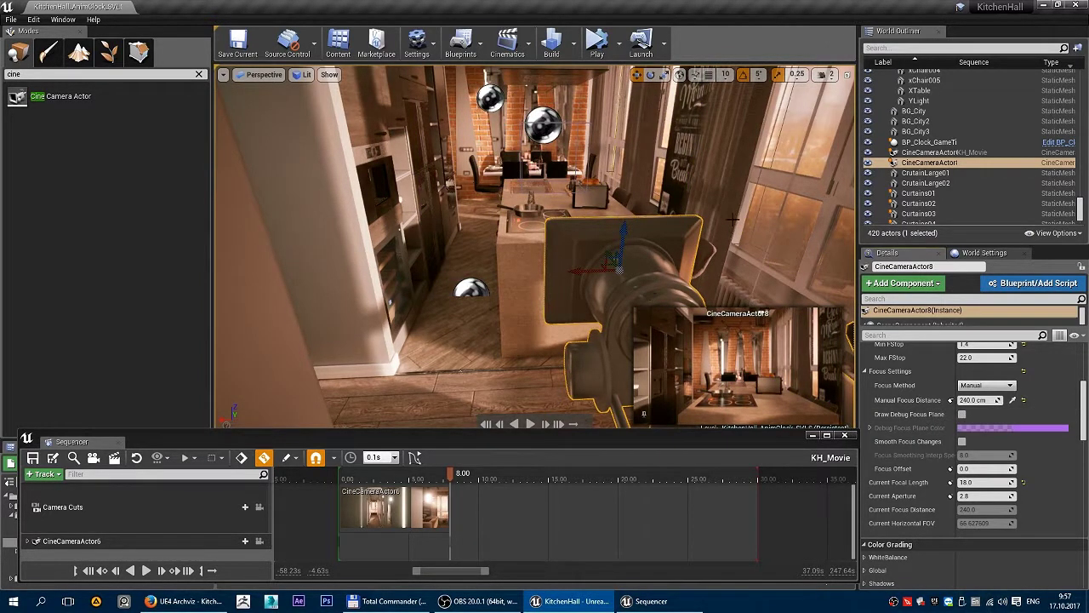
right_click_drag(732, 219, 732, 220)
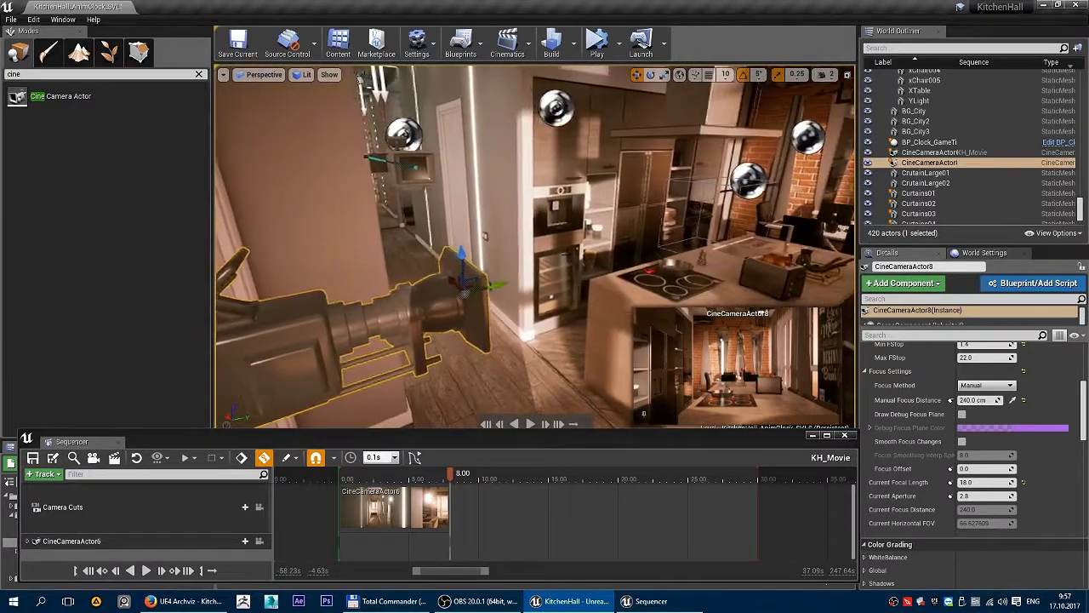
left_click_drag(465, 265, 461, 228)
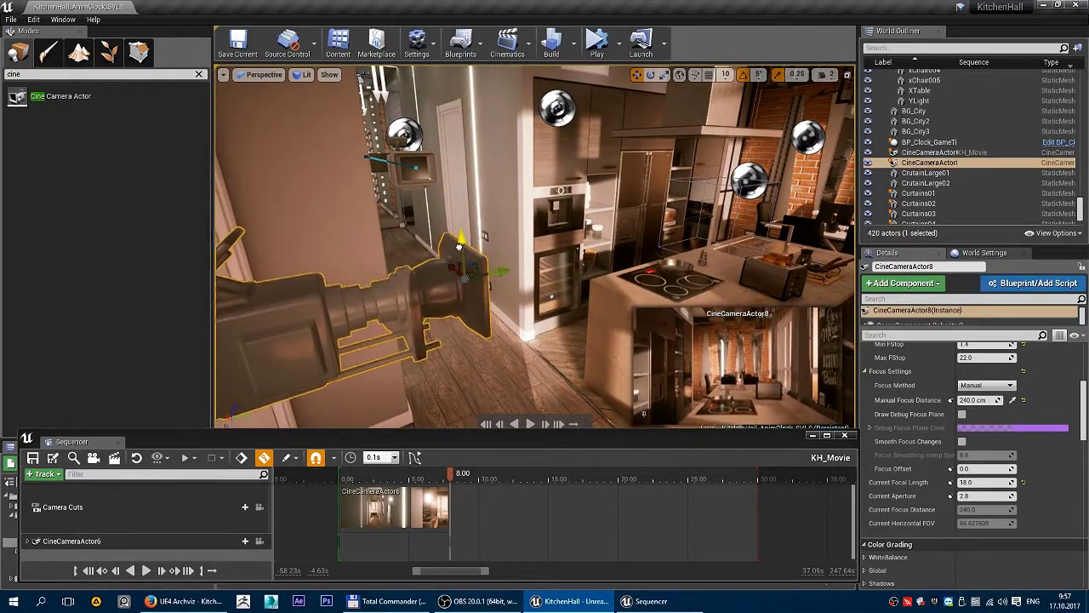
mouse_move(462, 236)
right_mouse_down()
mouse_move(522, 261)
mouse_move(477, 255)
right_mouse_up()
key("e")
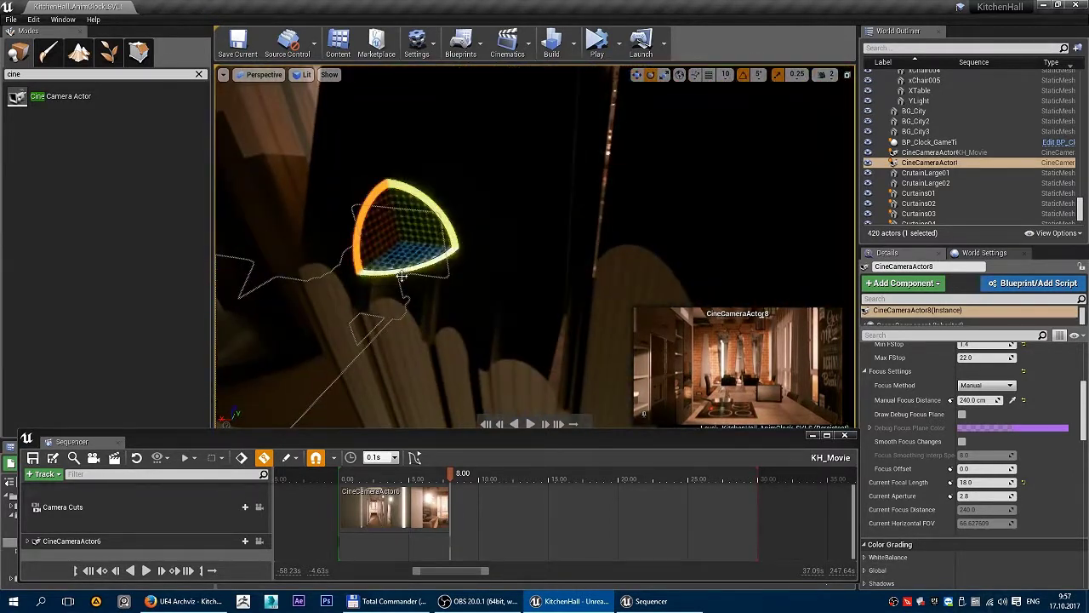
mouse_move(362, 259)
left_mouse_down()
mouse_move(345, 245)
mouse_move(350, 235)
left_mouse_up()
mouse_move(351, 234)
right_mouse_down()
mouse_move(400, 256)
mouse_move(426, 247)
right_mouse_up()
key("w")
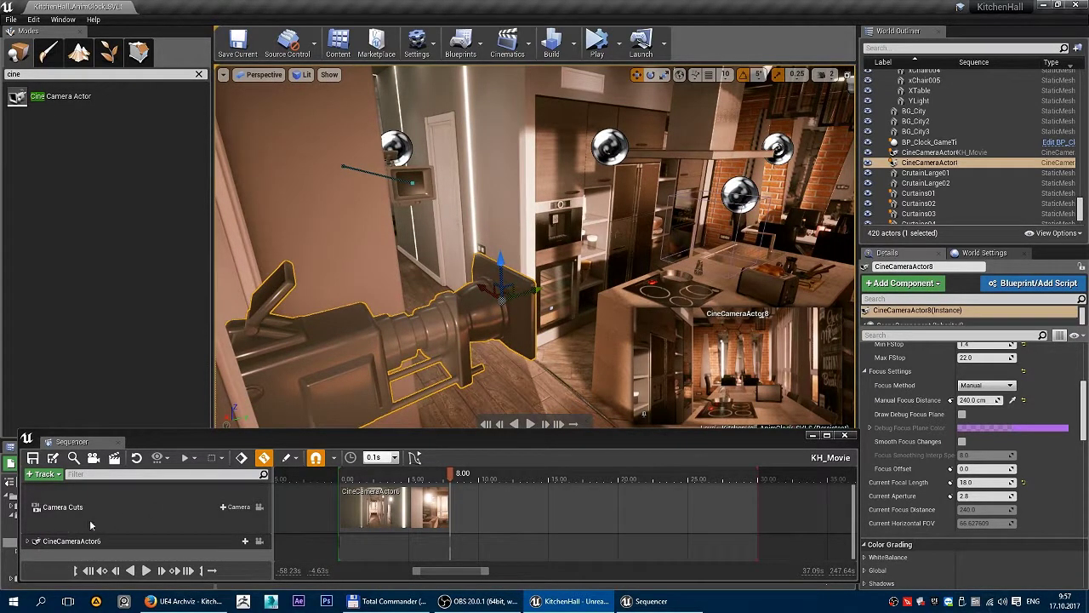
Add CineCameraActor8 as a new shot on the Camera Cuts track.
left_click(47, 474)
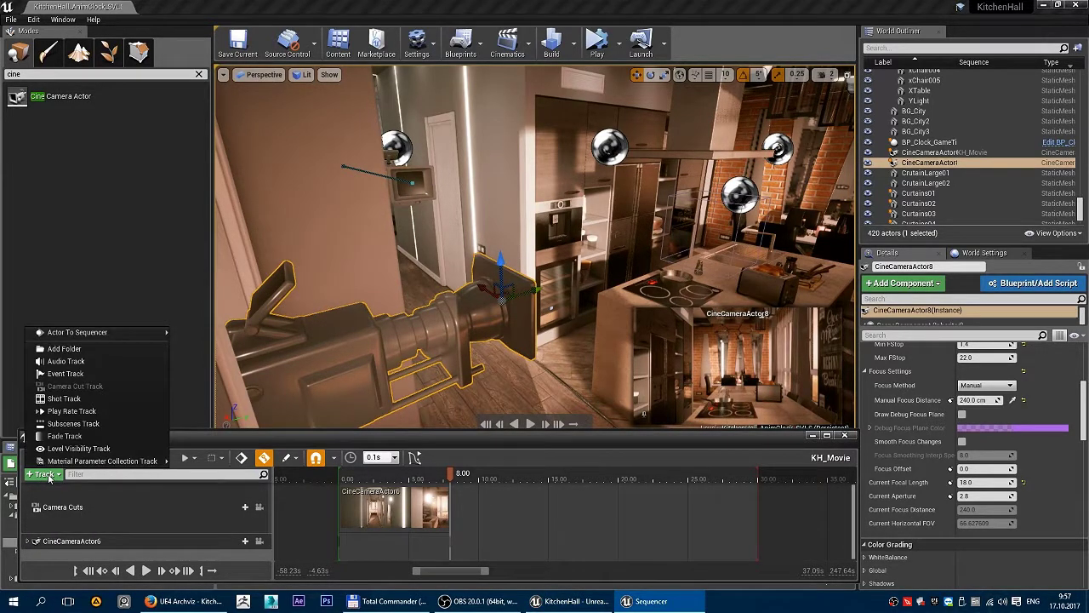
left_click(238, 508)
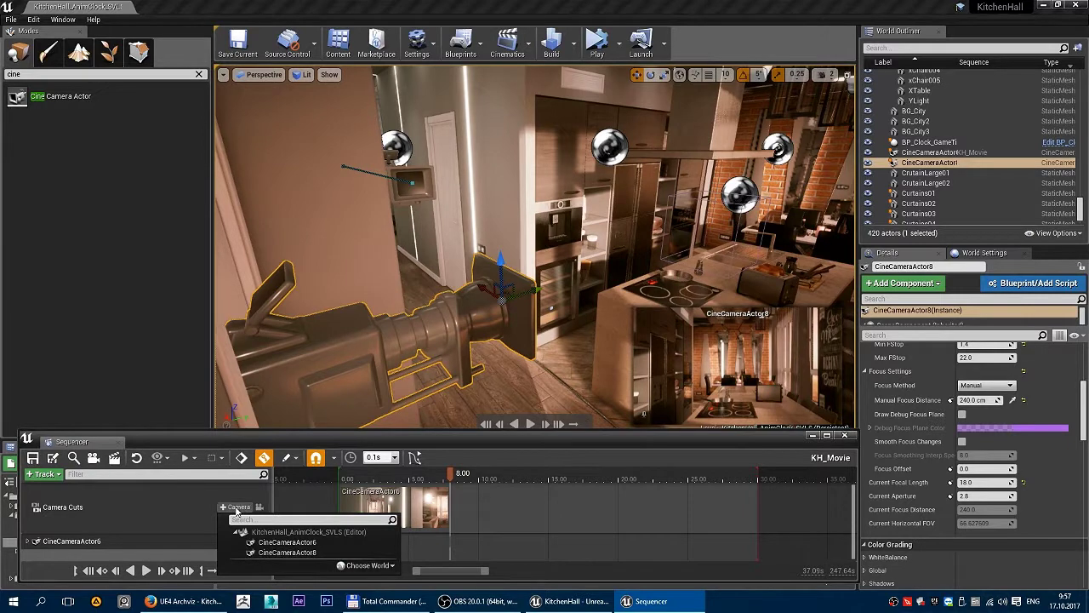
left_click(313, 555)
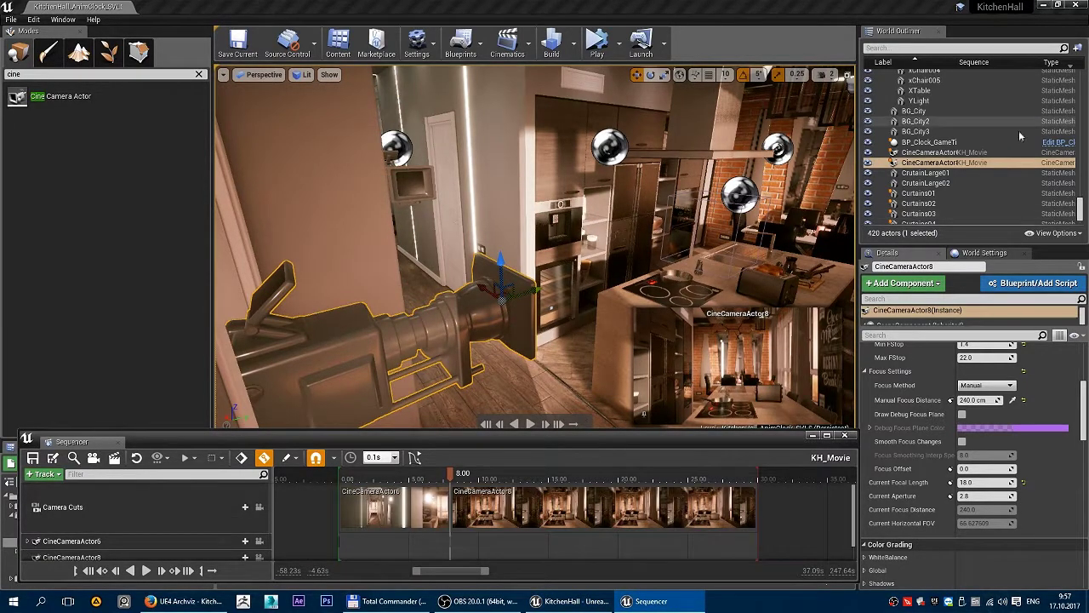
right_click_drag(536, 247, 537, 246)
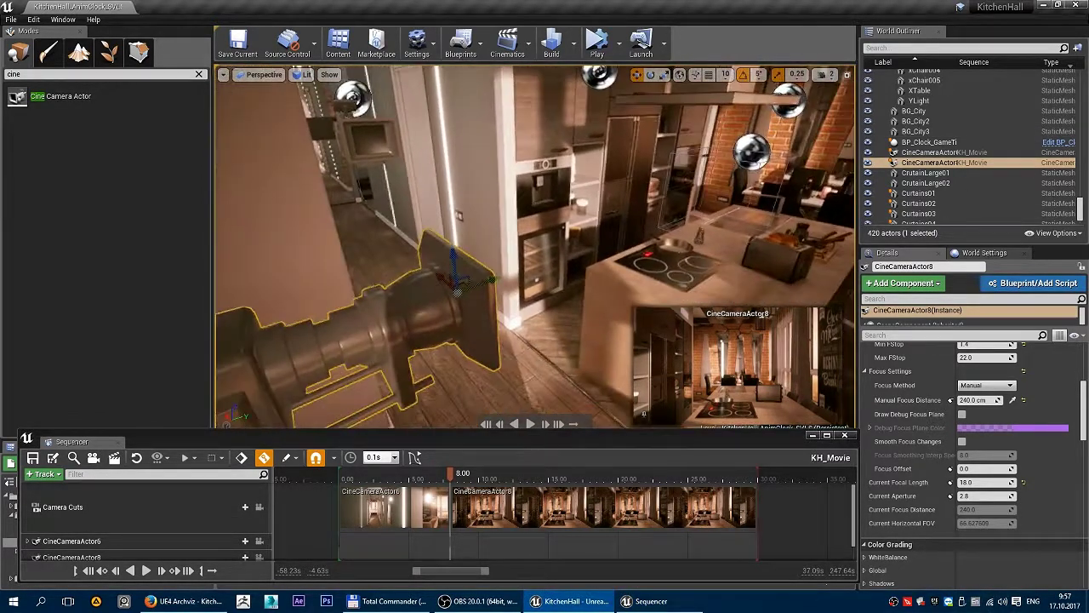
Slide the CineCameraActor8 cut so it starts at 8.00, right after CineCameraActor6.
left_click(460, 479)
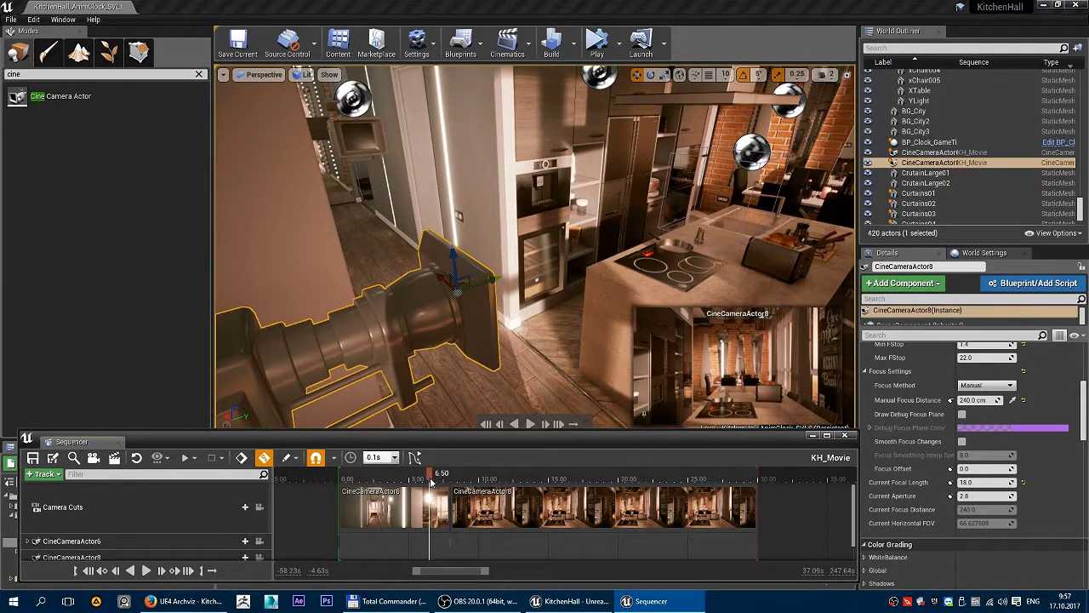
left_click_drag(414, 481, 398, 481)
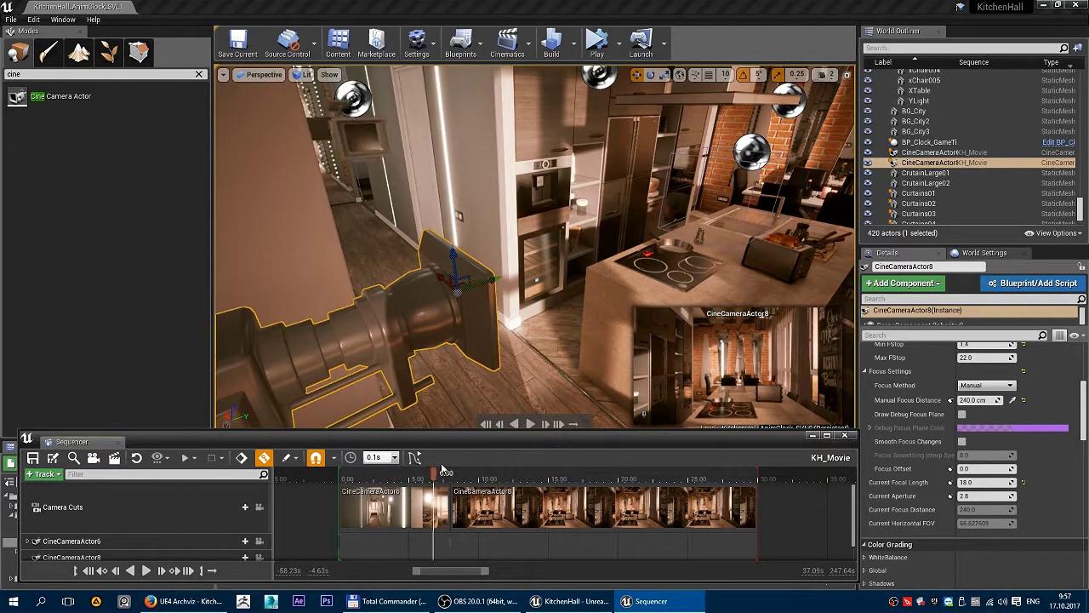
left_click(404, 473)
left_click(421, 493)
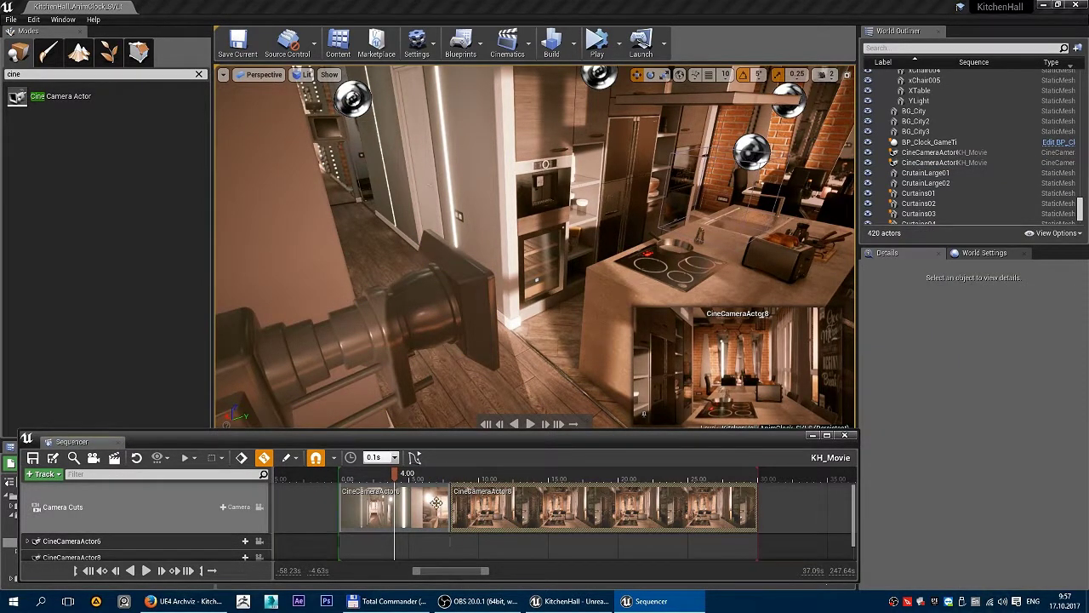
left_click_drag(442, 504, 511, 503)
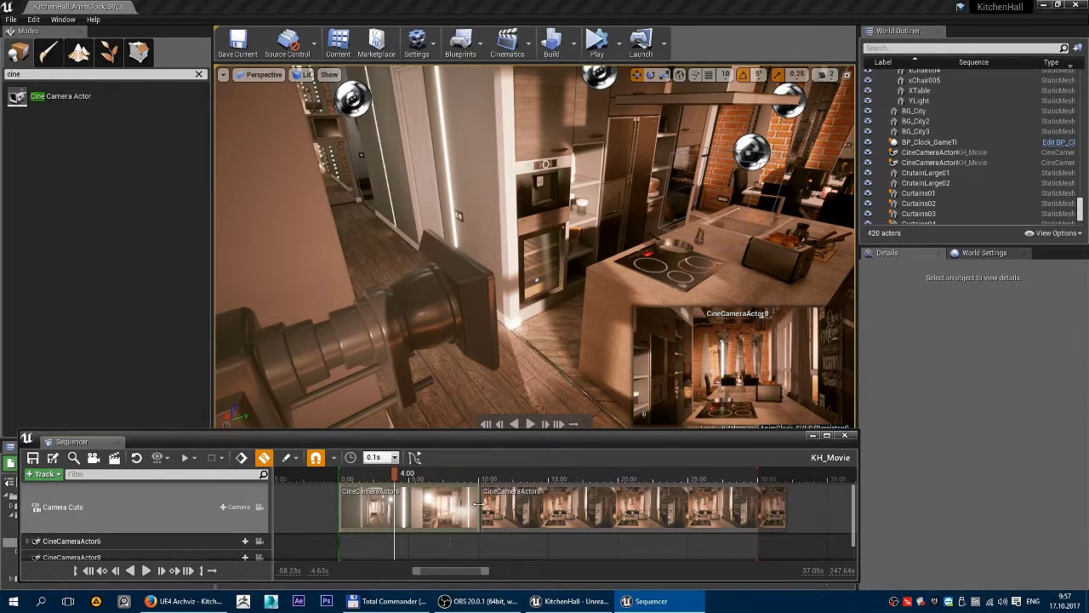
left_click_drag(479, 504, 423, 503)
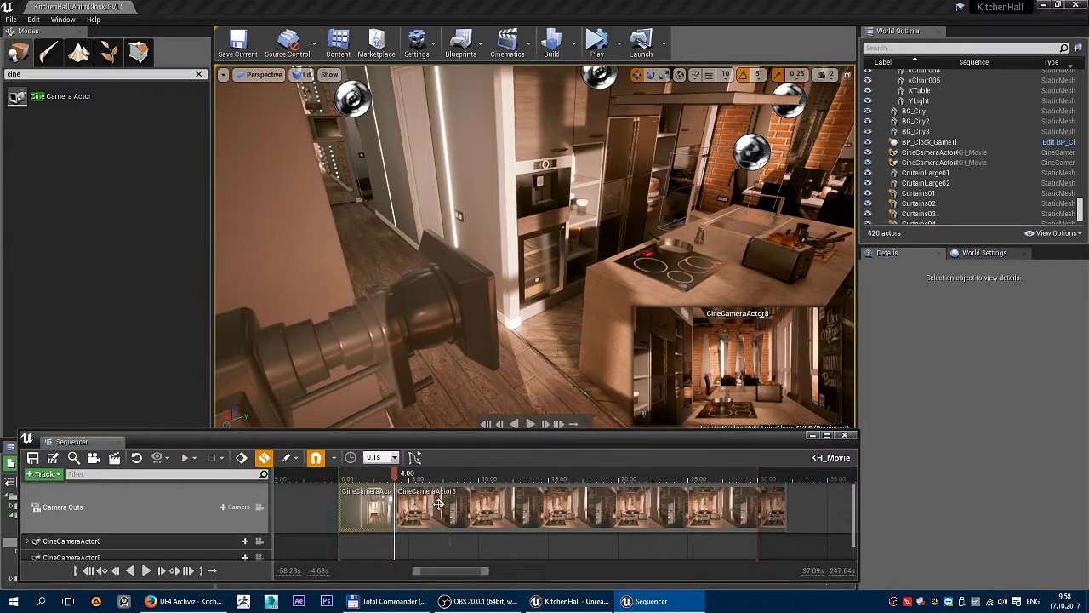
left_click_drag(439, 503, 527, 503)
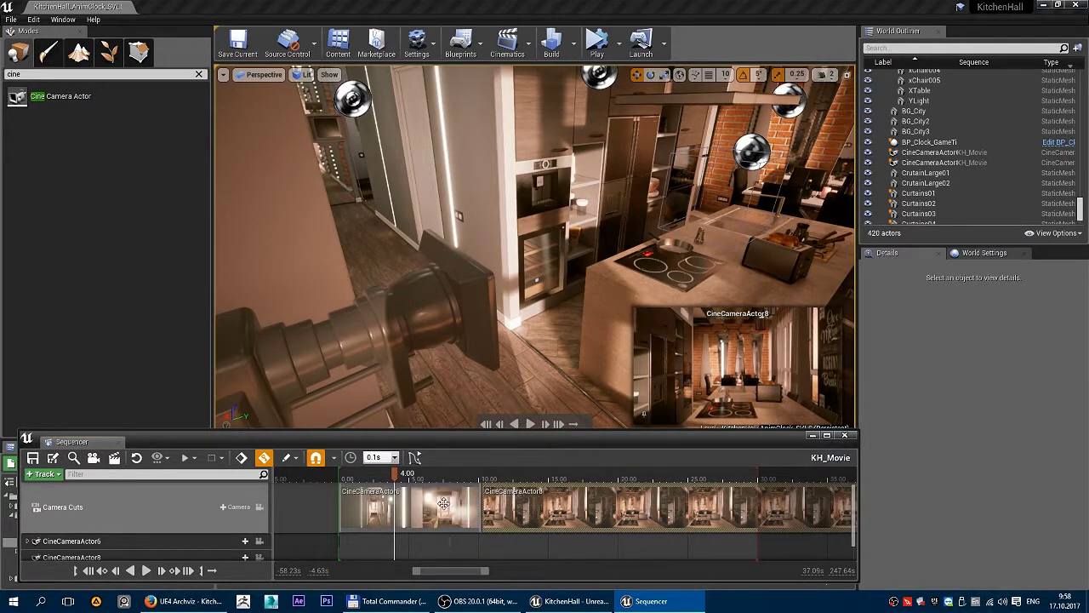
left_click(437, 478)
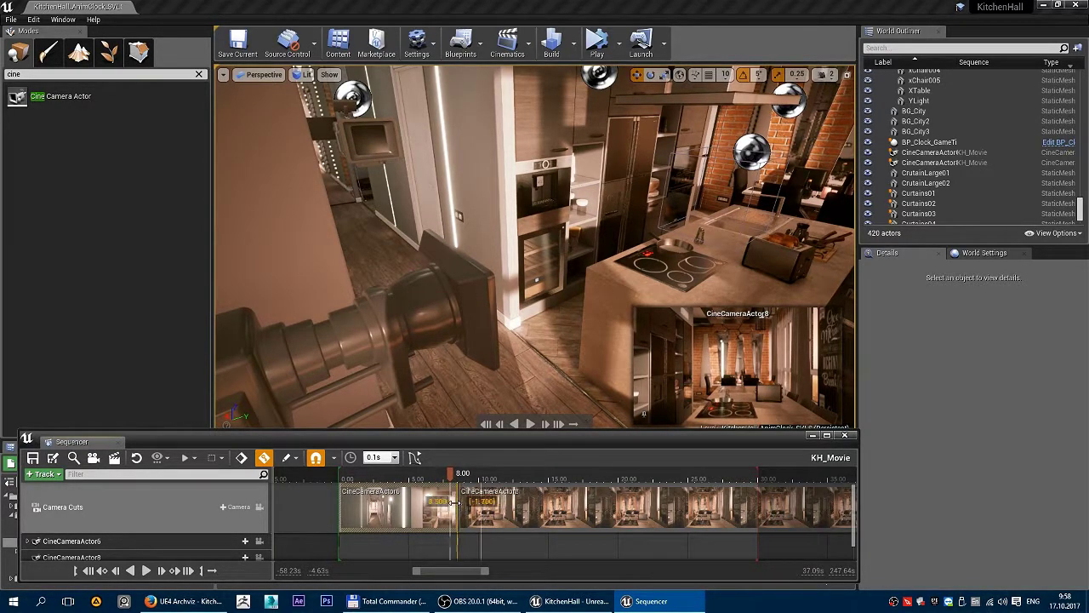
left_click_drag(455, 501, 450, 501)
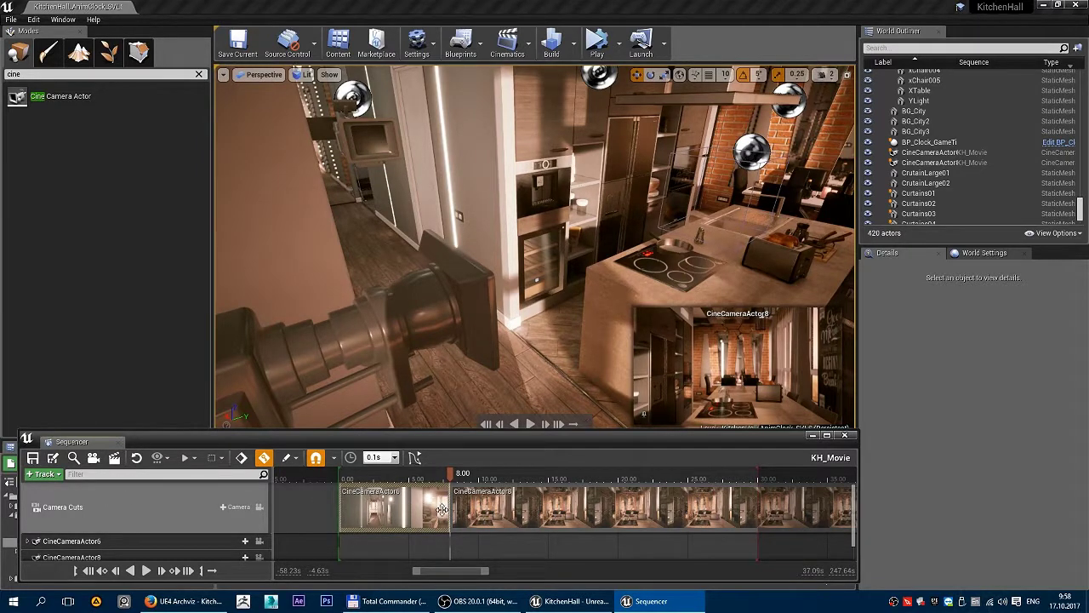
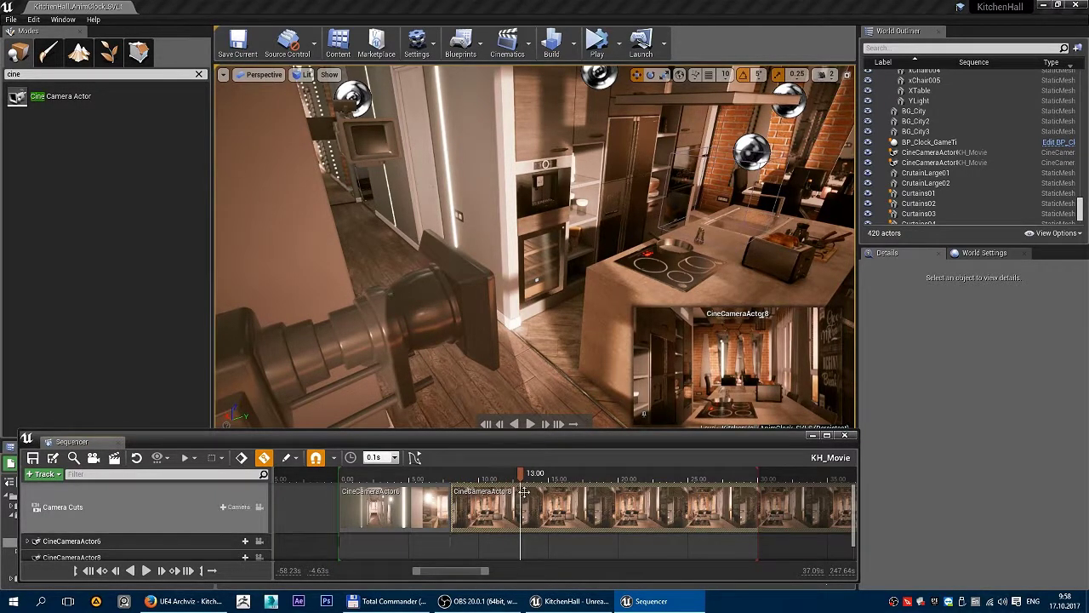
Drag CineCameraActor8's camera-cut section end back to the 13.00 playhead.
left_click_drag(770, 528, 806, 504)
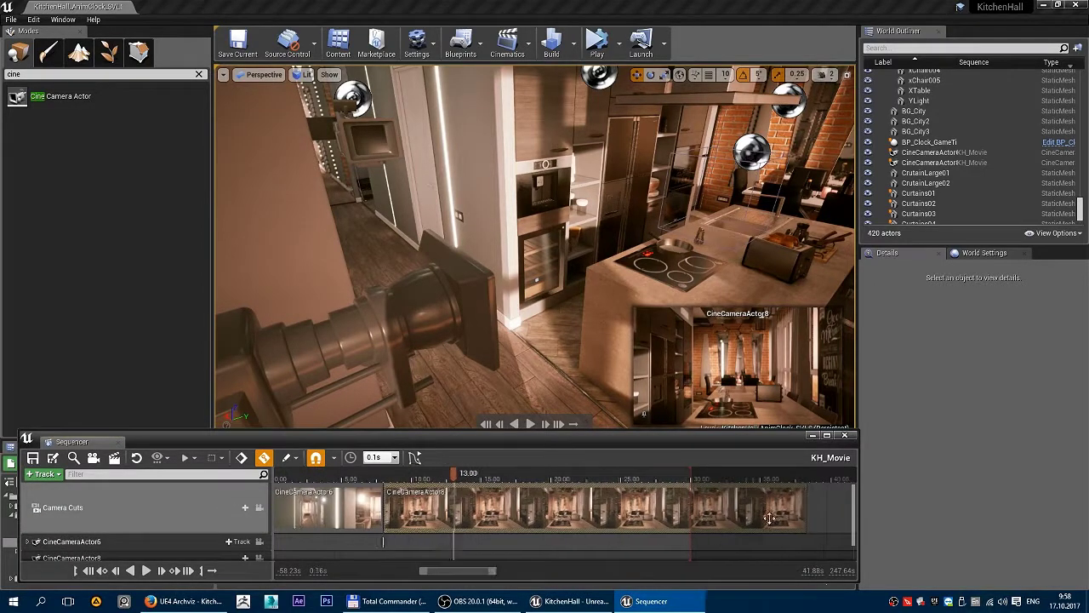
left_click_drag(696, 511, 447, 514)
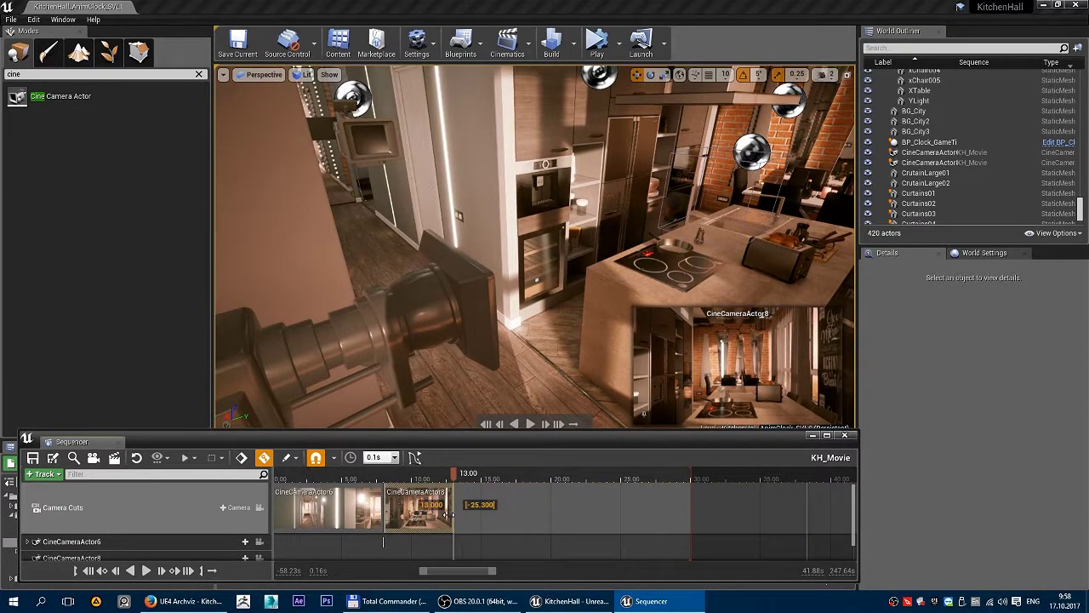
right_click_drag(525, 518, 649, 514)
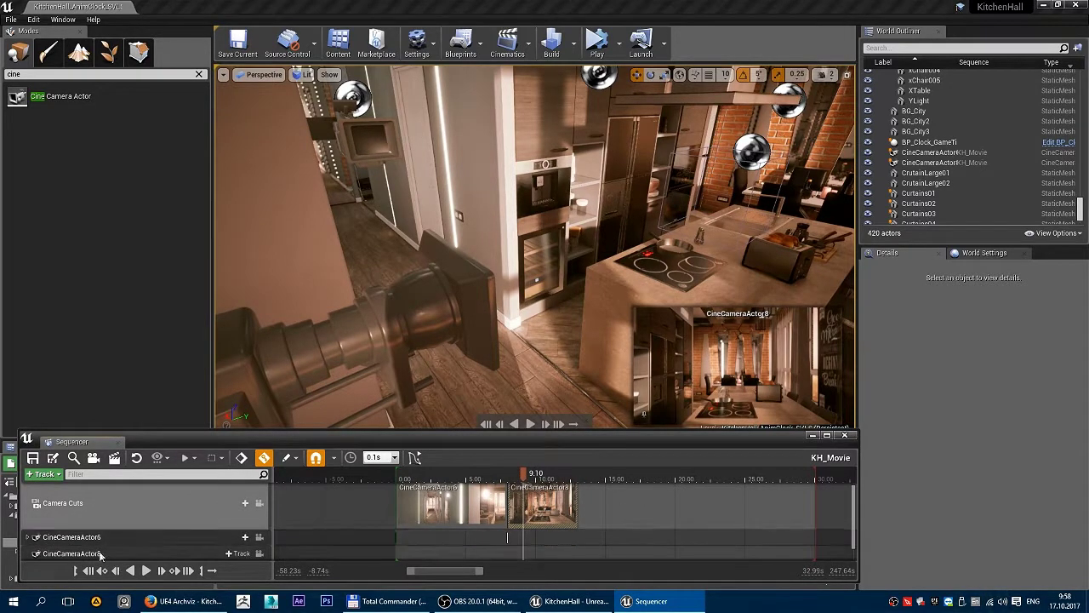
Add a Transform track to CineCameraActor8 and key its Location at 9.10.
left_click(115, 553)
left_click(242, 542)
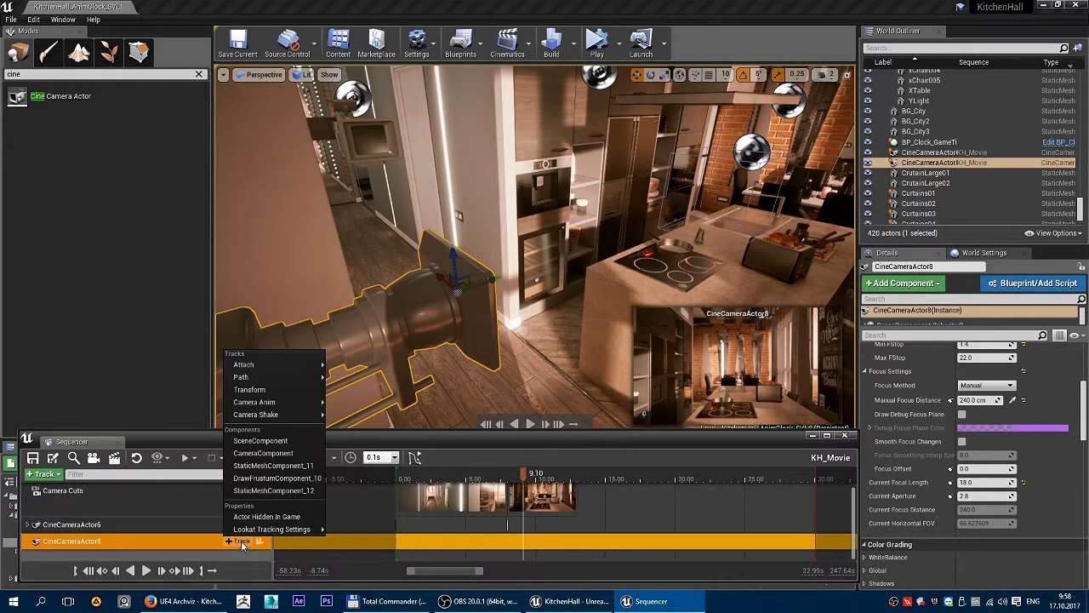
left_click(251, 391)
scroll(83, 536, "down", 1)
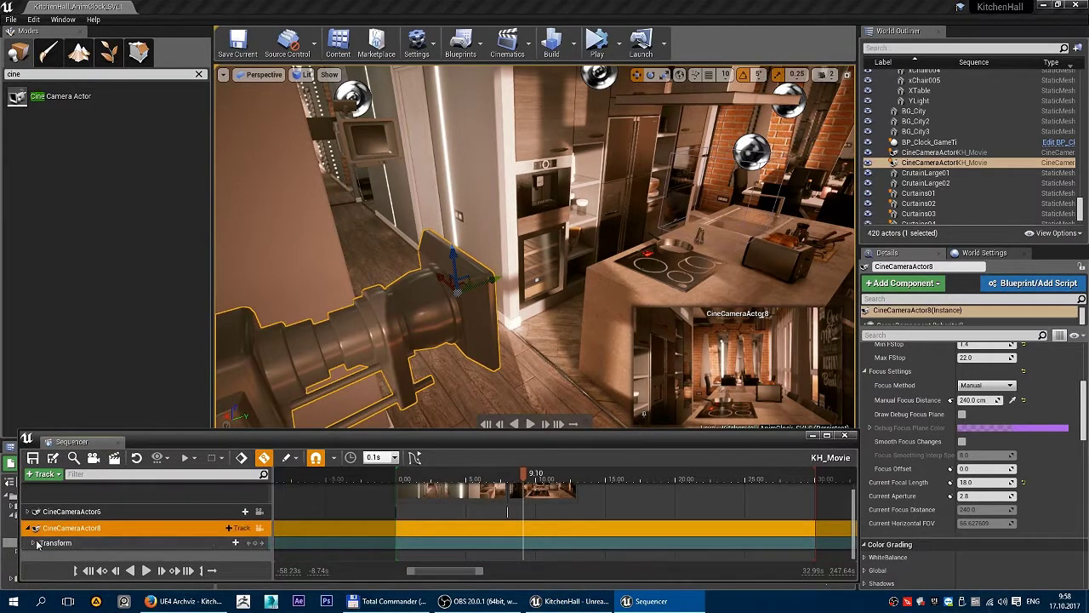
scroll(77, 543, "down", 2)
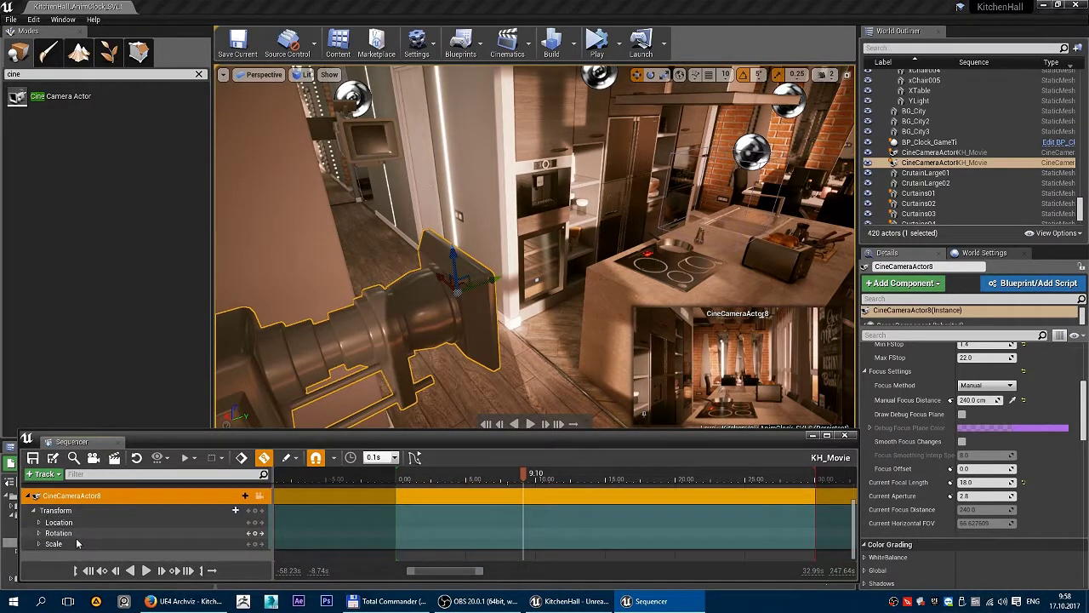
left_click(258, 523)
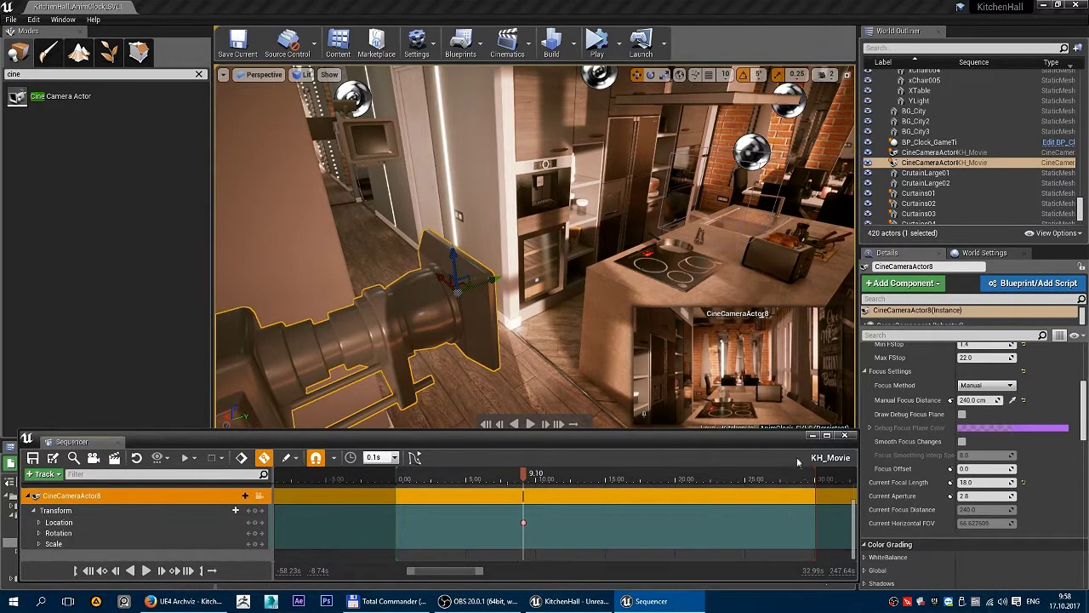
left_click_drag(764, 429, 764, 313)
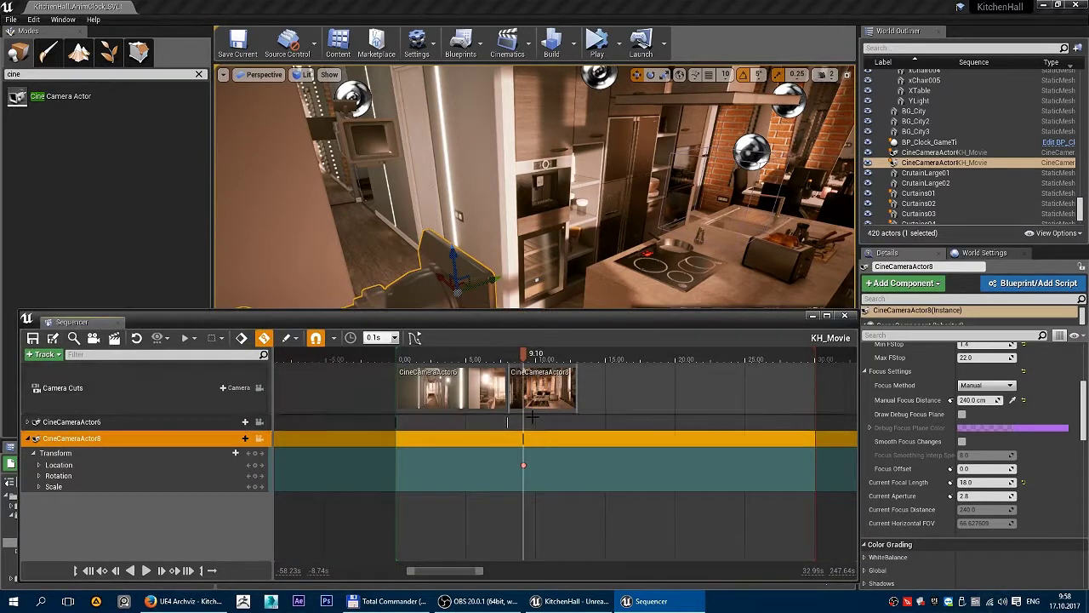
Slide CineCameraActor8's Location key to 8.00, matching CineCameraActor6's second key.
left_click(27, 421)
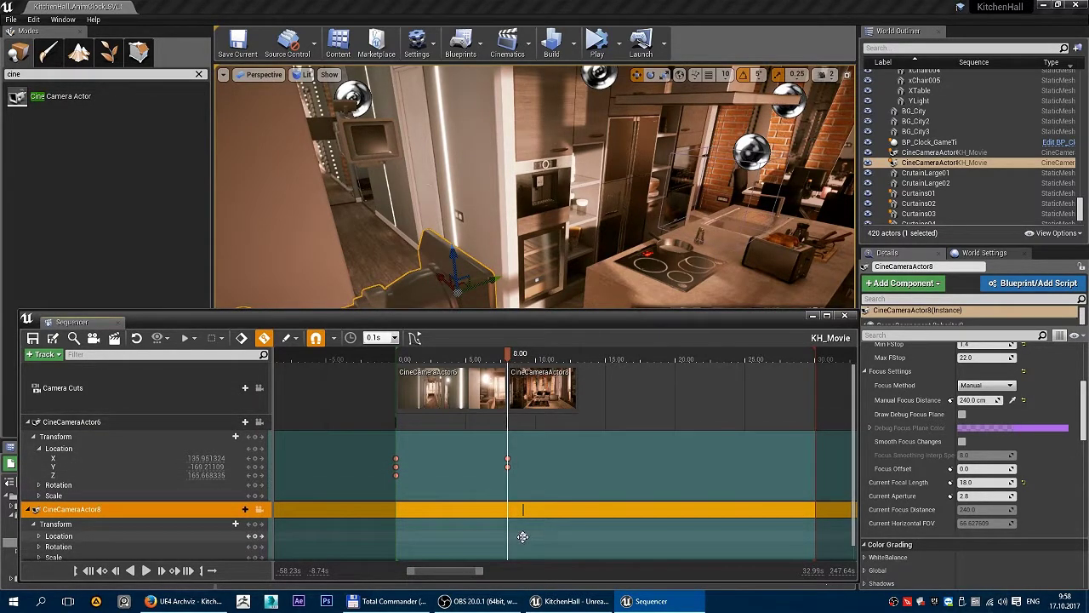
left_click_drag(523, 536, 509, 536)
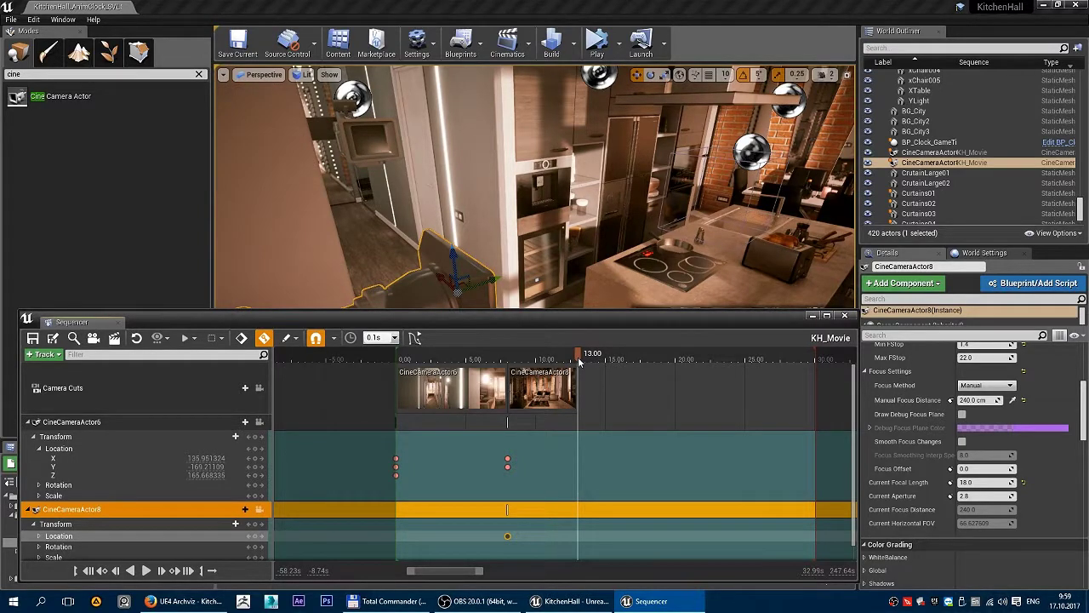
right_click_drag(536, 187, 536, 188)
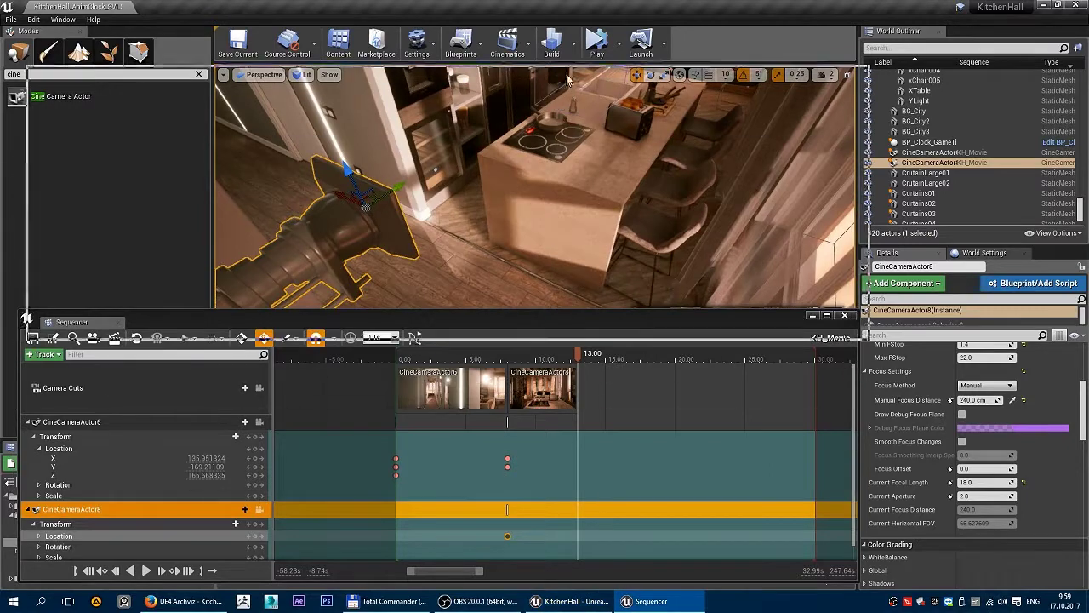
Fly to CineCameraActor8 and reposition it, auto-keying a second Location at 13.00.
left_click_drag(559, 322, 601, 50)
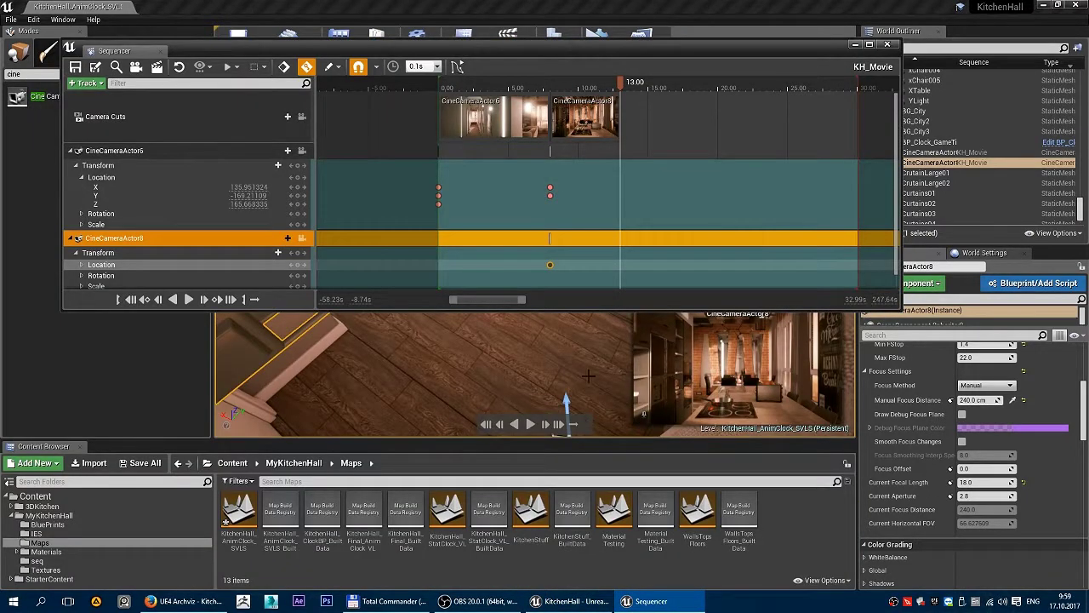
right_click_drag(589, 375, 581, 402)
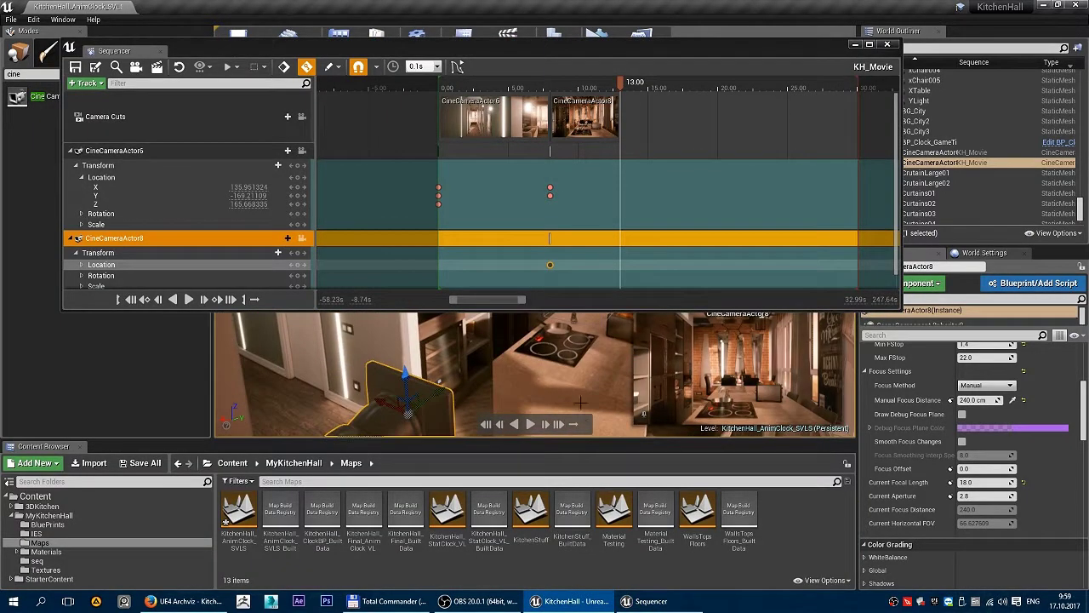
right_click_drag(487, 358, 487, 358)
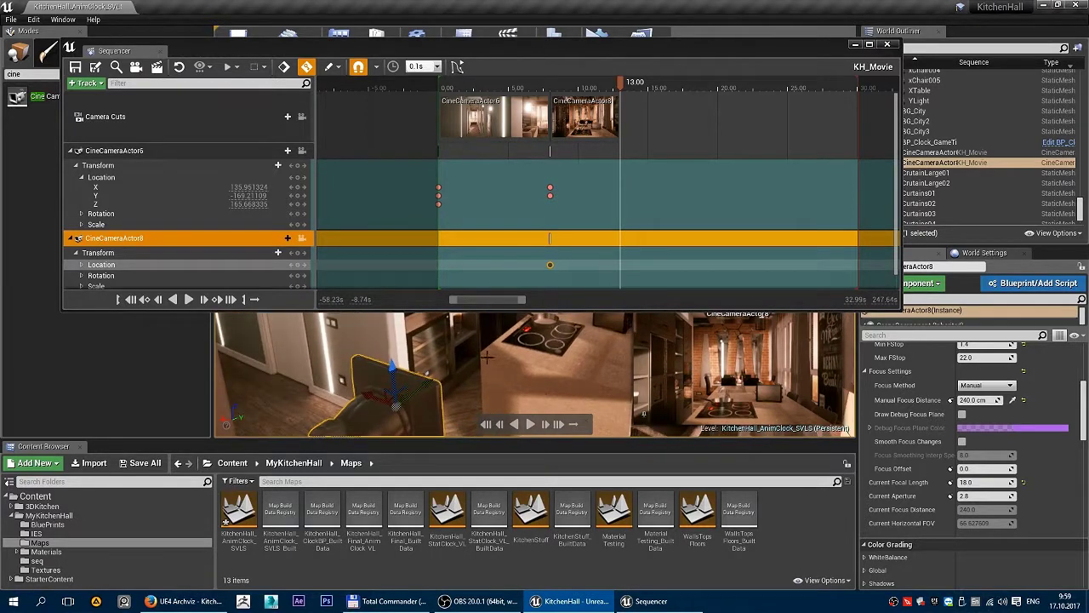
right_click_drag(423, 388, 423, 387)
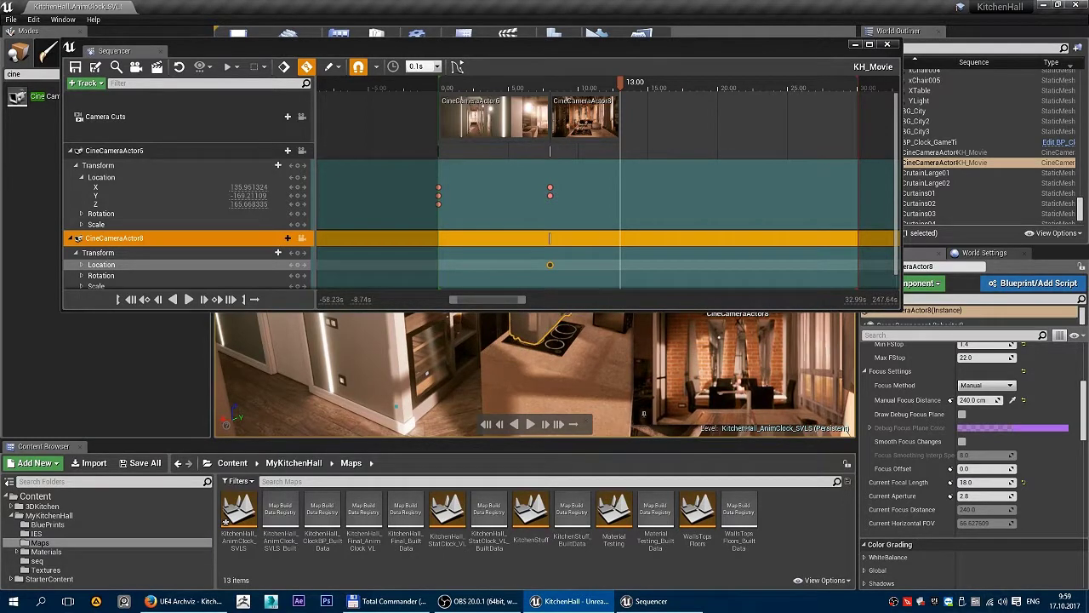
right_click_drag(423, 387, 423, 387)
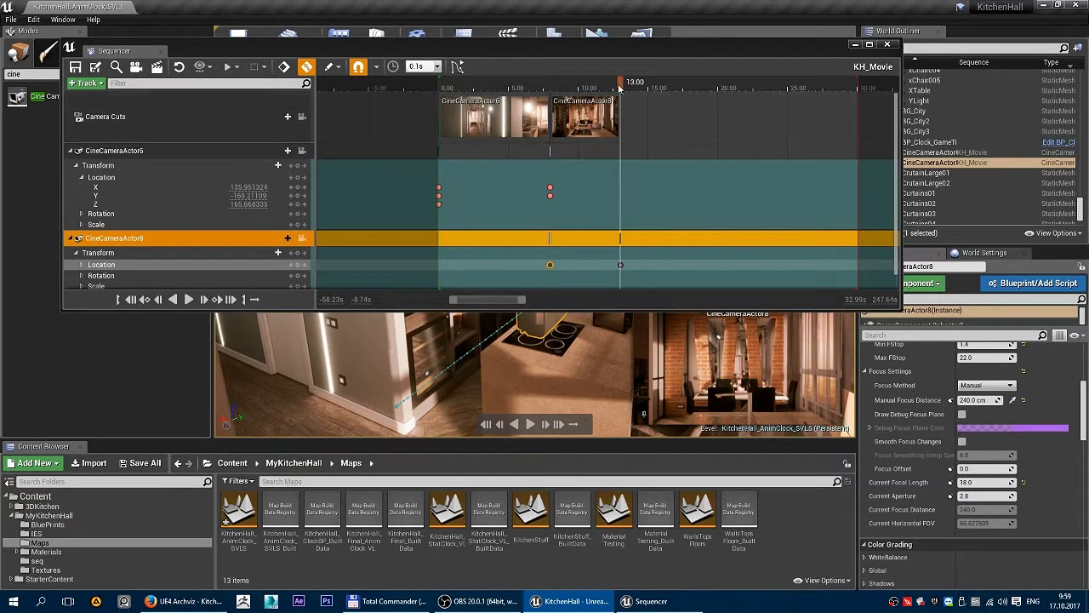
Scrub the playhead through CineCameraActor8's shot from 10.90 back to 7.10.
left_click(587, 85)
left_click_drag(587, 86, 504, 85)
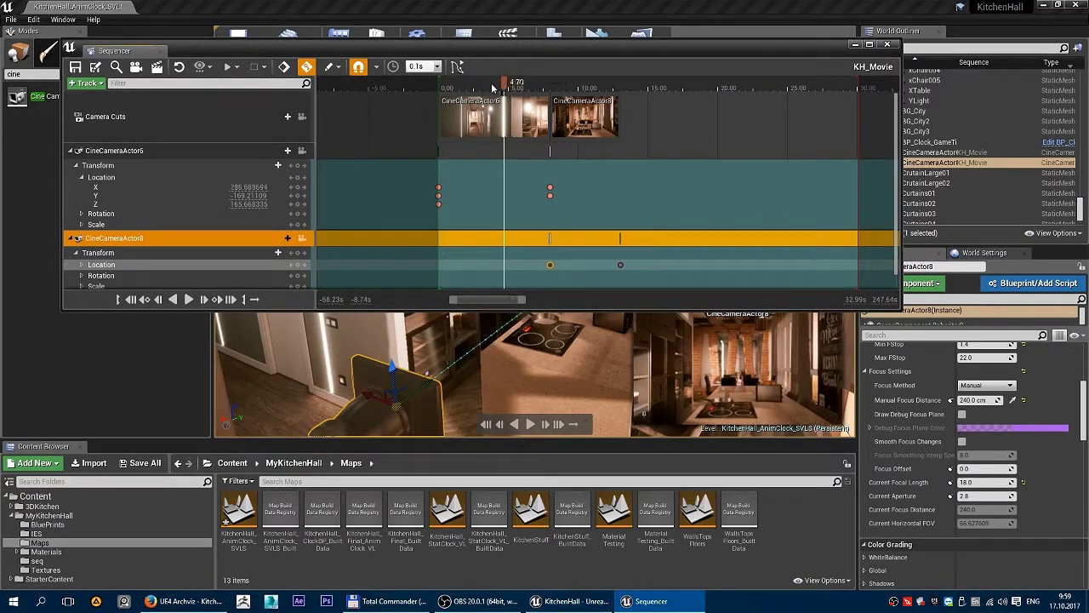
left_click(538, 97)
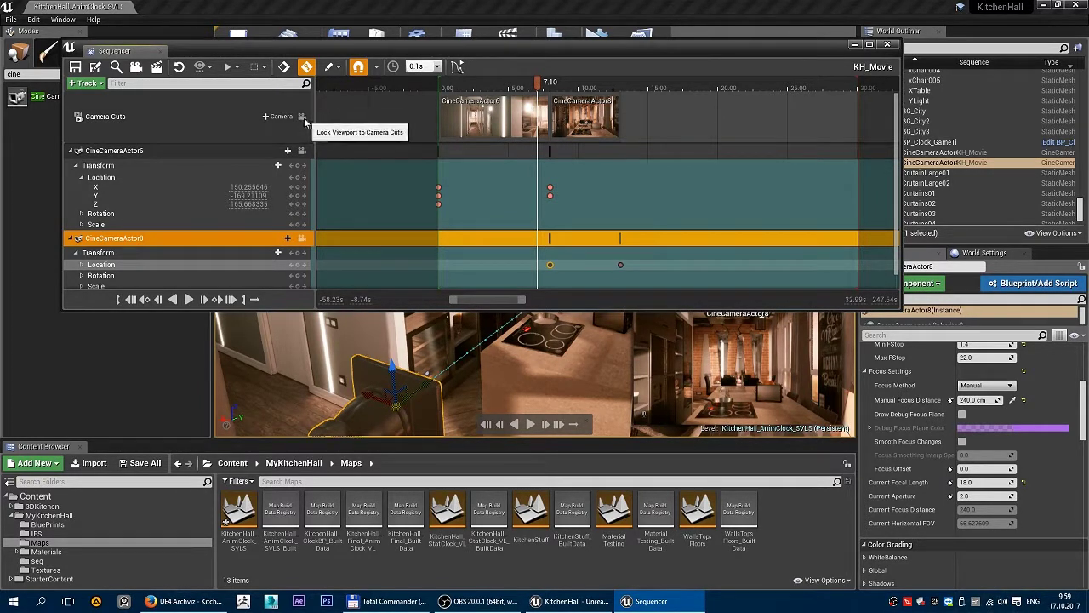
Lock the viewport to camera cuts and play from the start, pausing at 2.40.
left_click(303, 118)
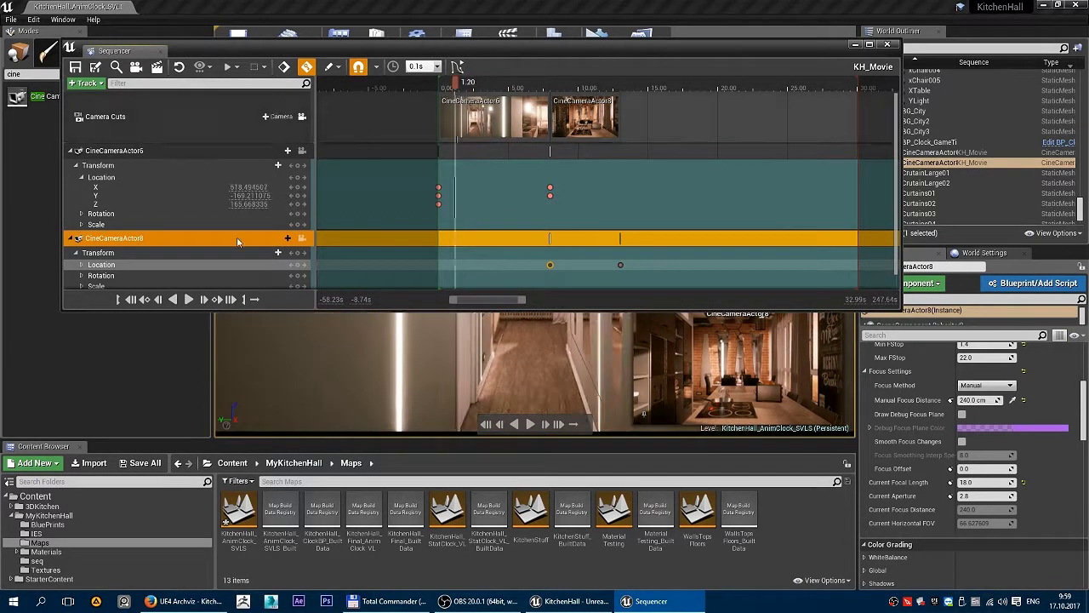
left_click(131, 300)
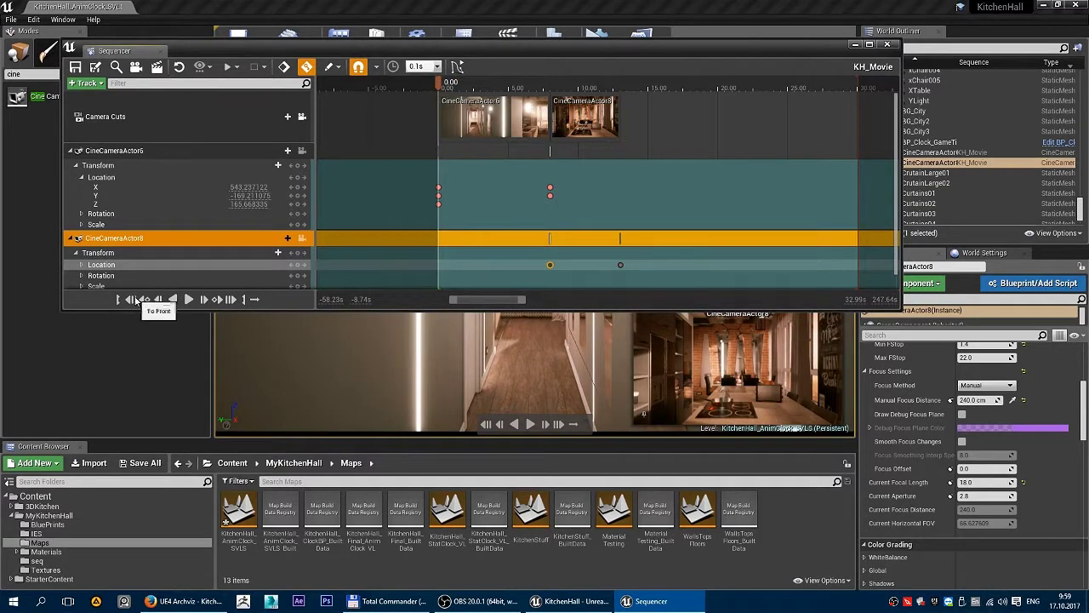
left_click(189, 304)
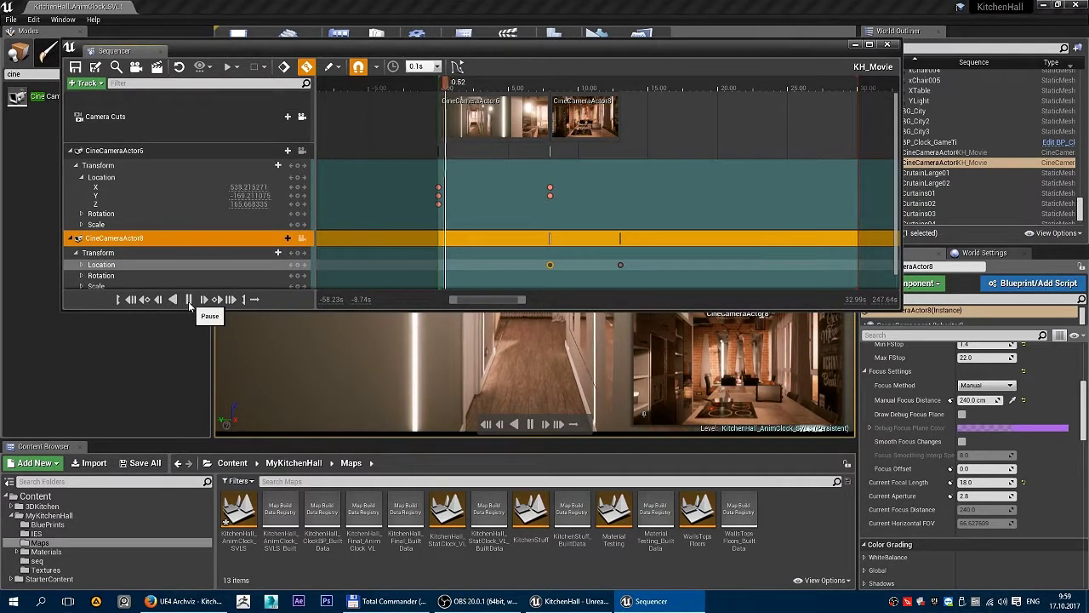
left_click(189, 302)
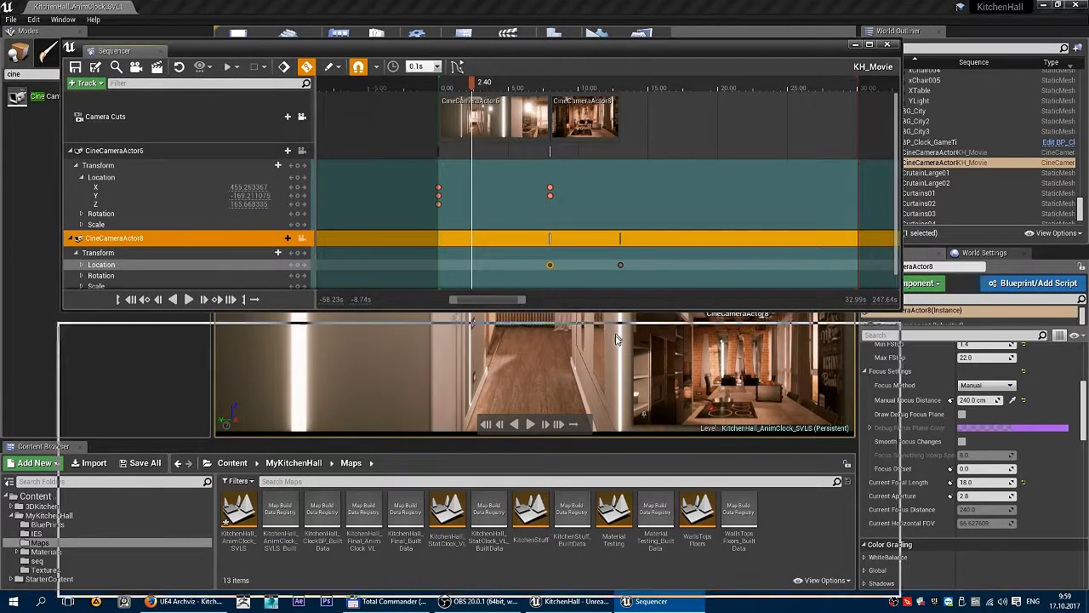
left_click_drag(620, 57, 631, 360)
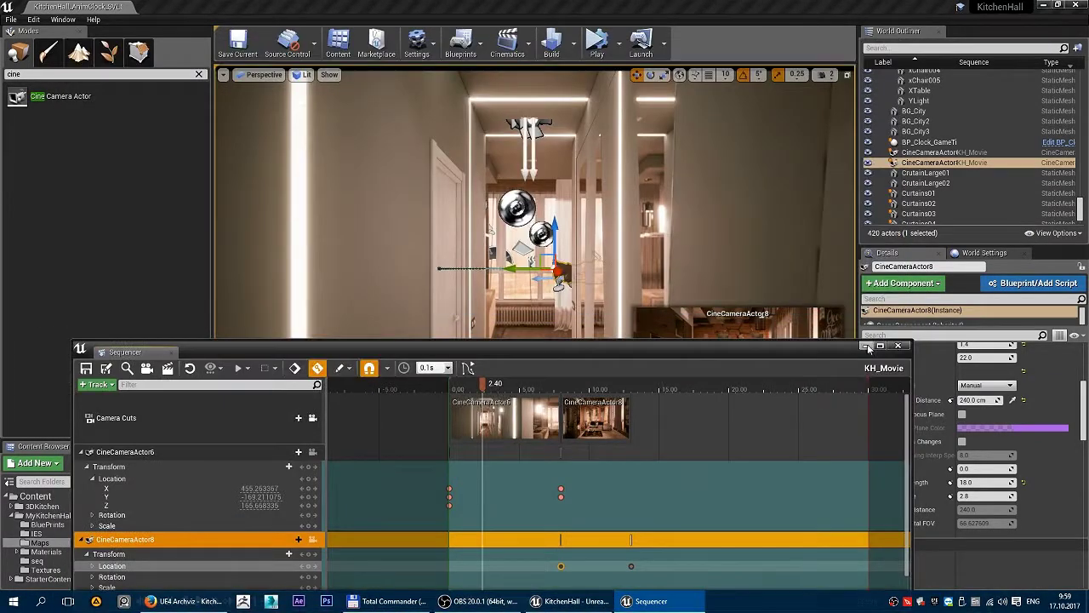
Play KH_Movie through its camera cuts with Sequencer minimized, then stop at 9.60.
left_click(867, 346)
left_click(486, 424)
left_click(529, 423)
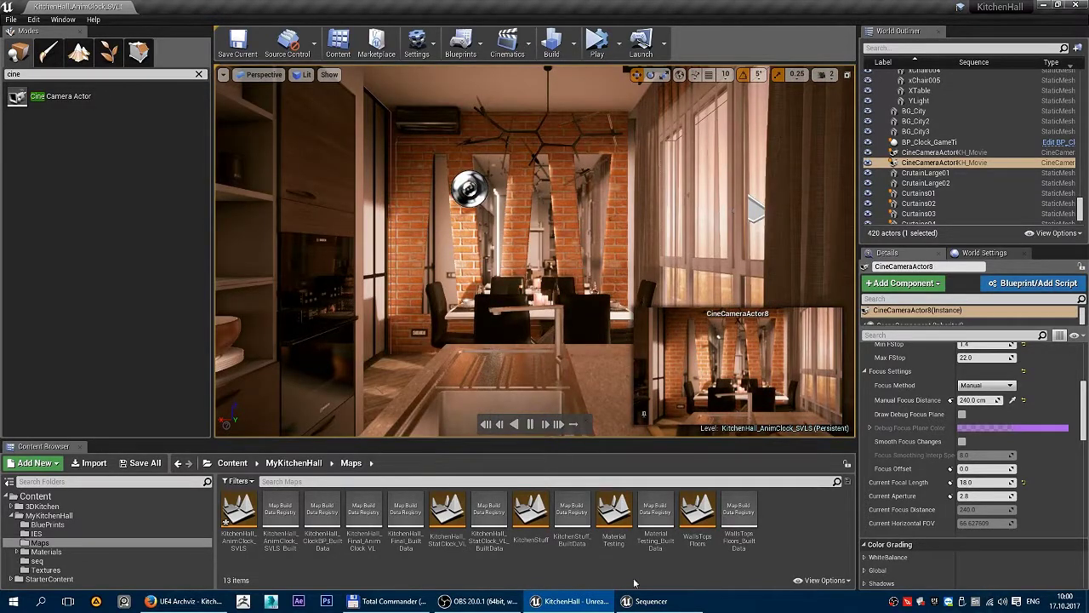
left_click(668, 604)
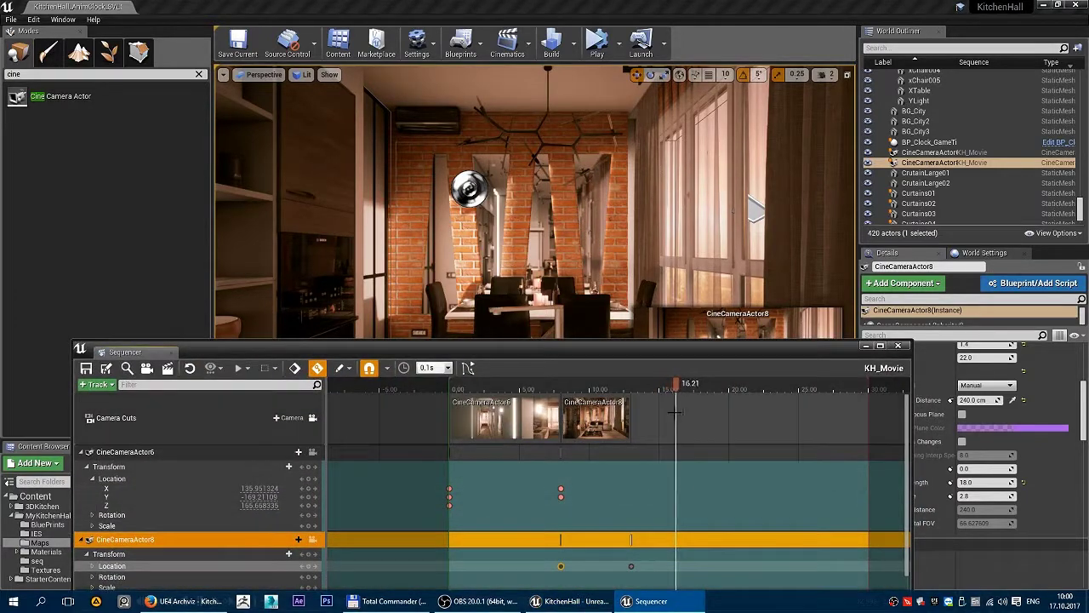
left_click(585, 385)
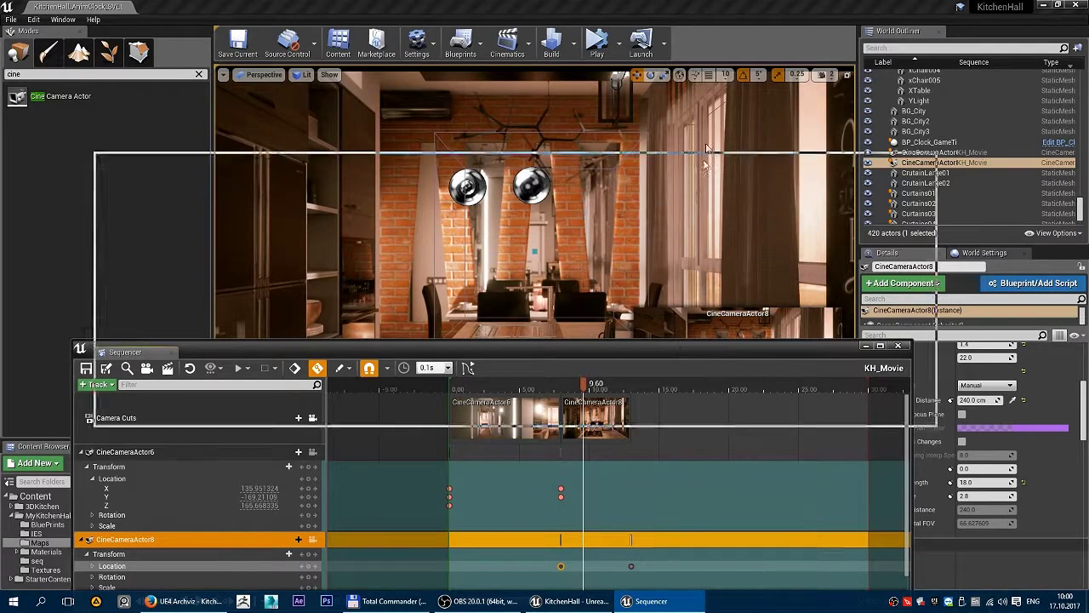
left_click_drag(692, 359, 717, 139)
Collapse the CineCameraActor6 and CineCameraActor8 tracks, deselect, and move the playhead near 13.00.
left_click(107, 232)
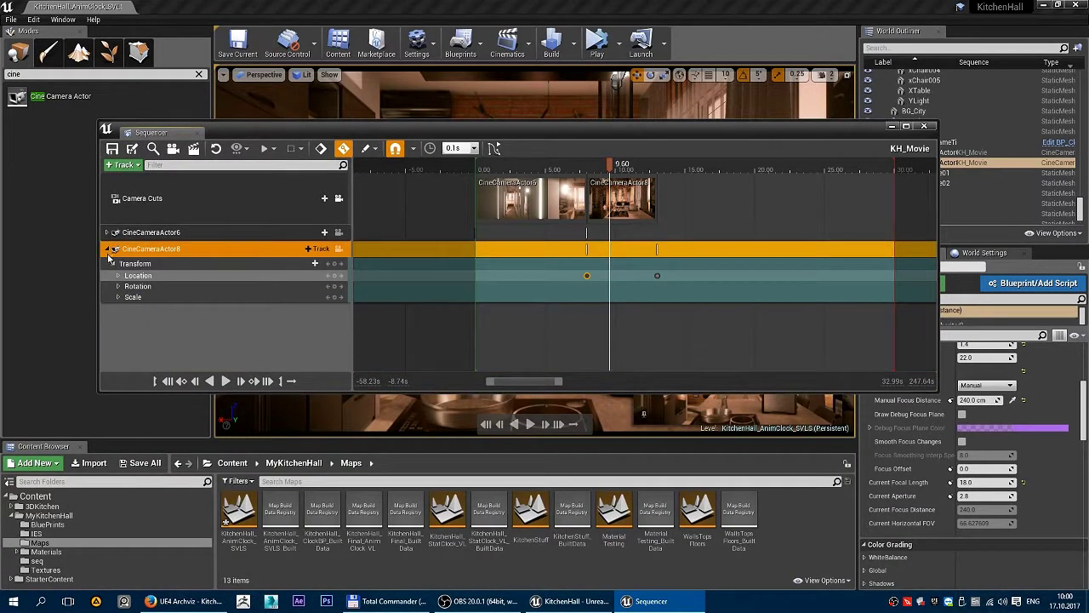
left_click(108, 248)
left_click(379, 269)
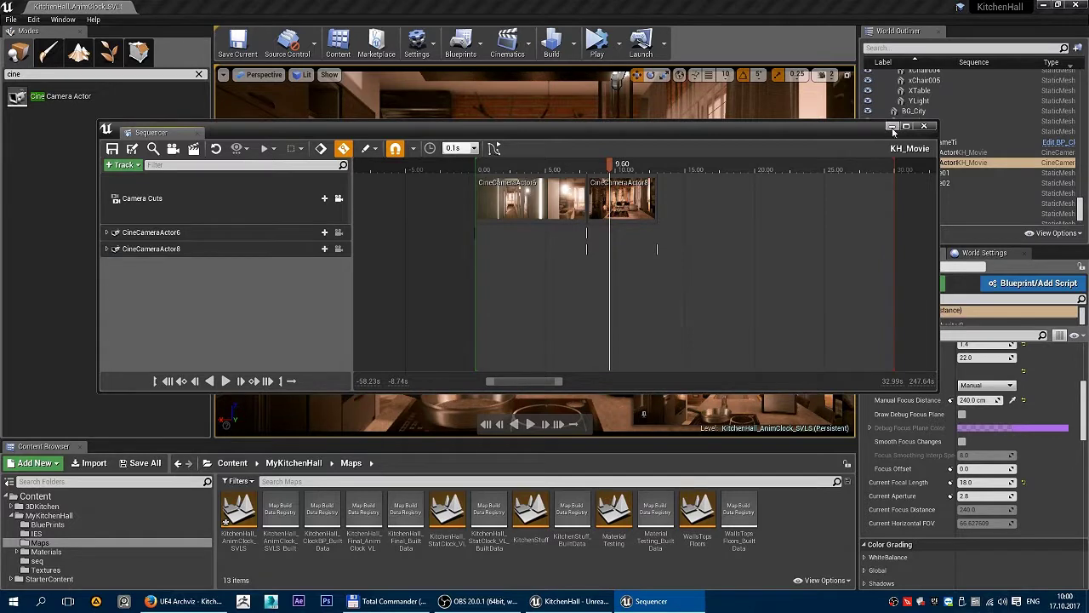
left_click_drag(614, 172, 657, 173)
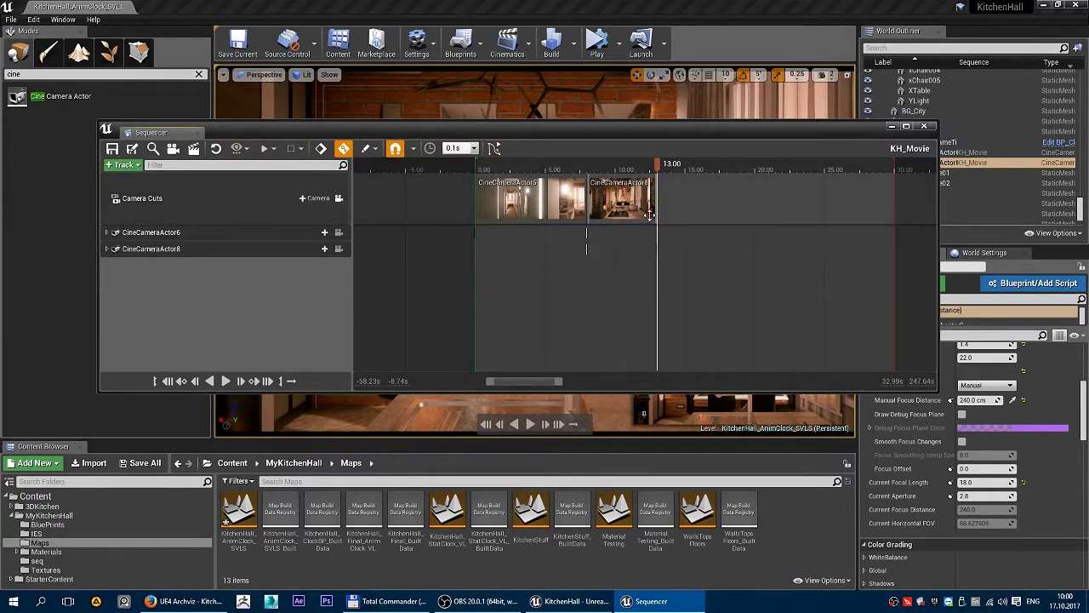
Unlock the viewport from the camera cuts and minimize Sequencer.
left_click(892, 126)
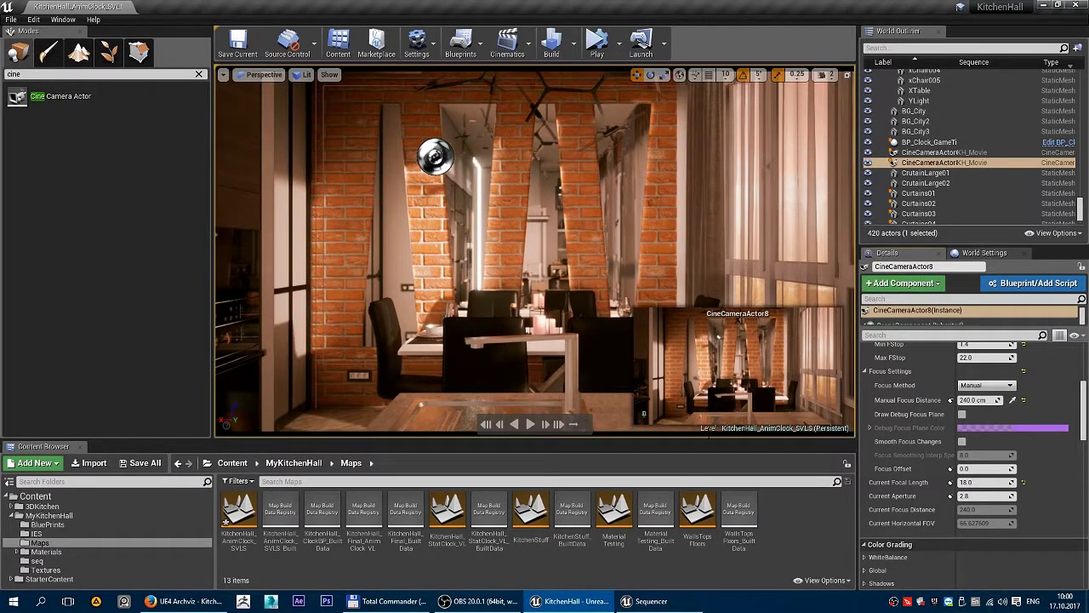
left_click(651, 601)
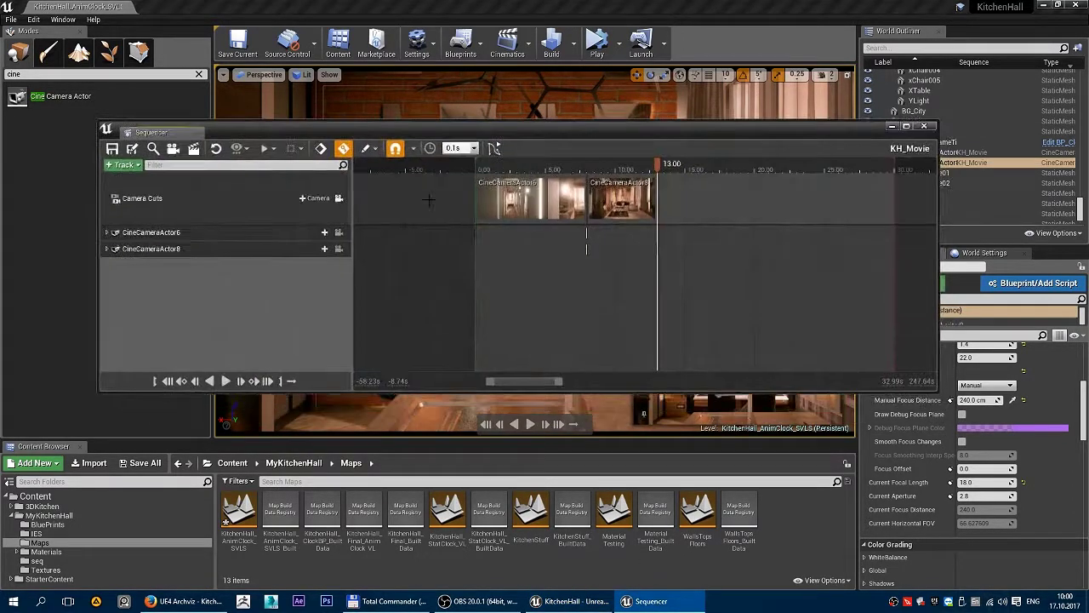
left_click(338, 197)
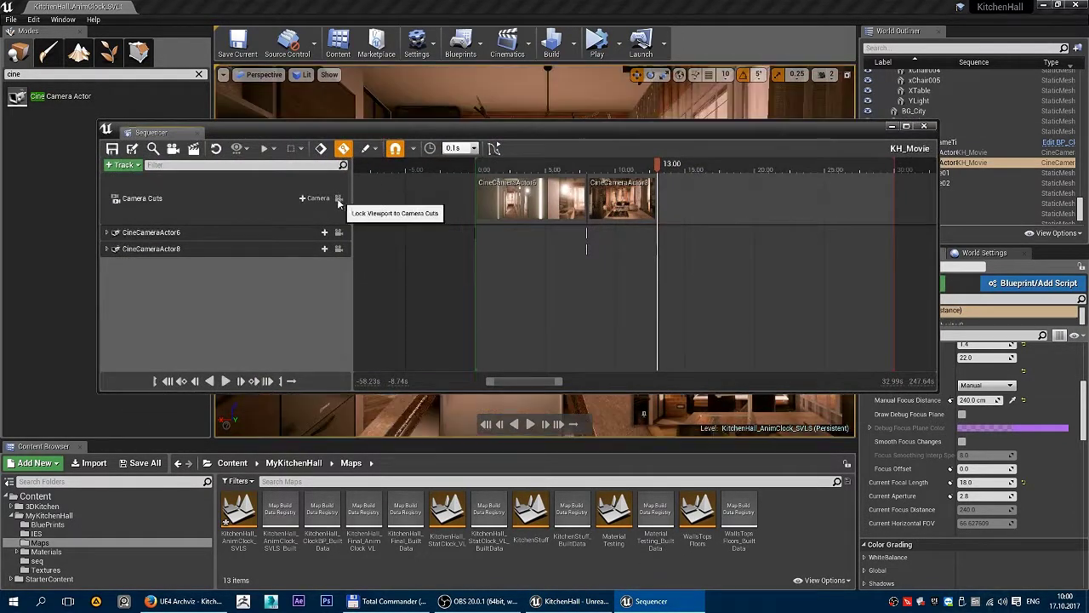
left_click(892, 126)
right_click_drag(534, 247, 544, 256)
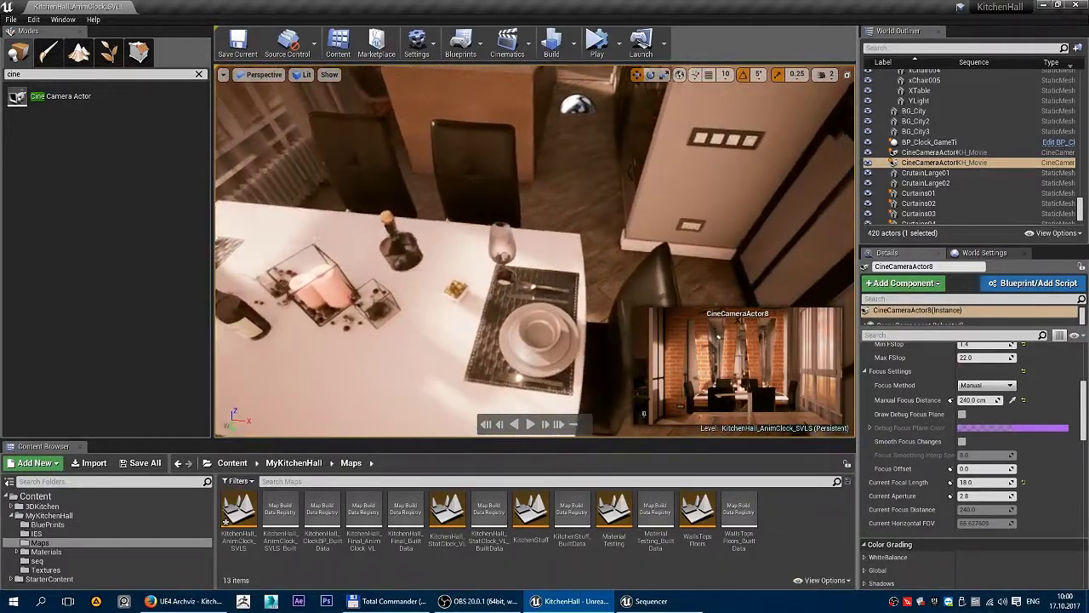
right_click_drag(534, 247, 544, 256)
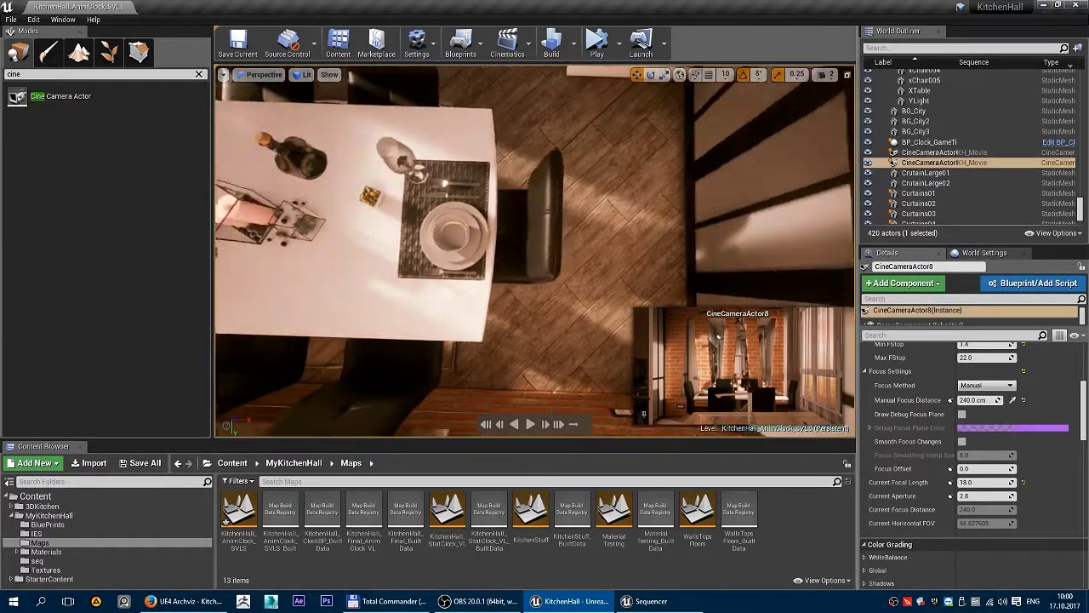
left_click(183, 600)
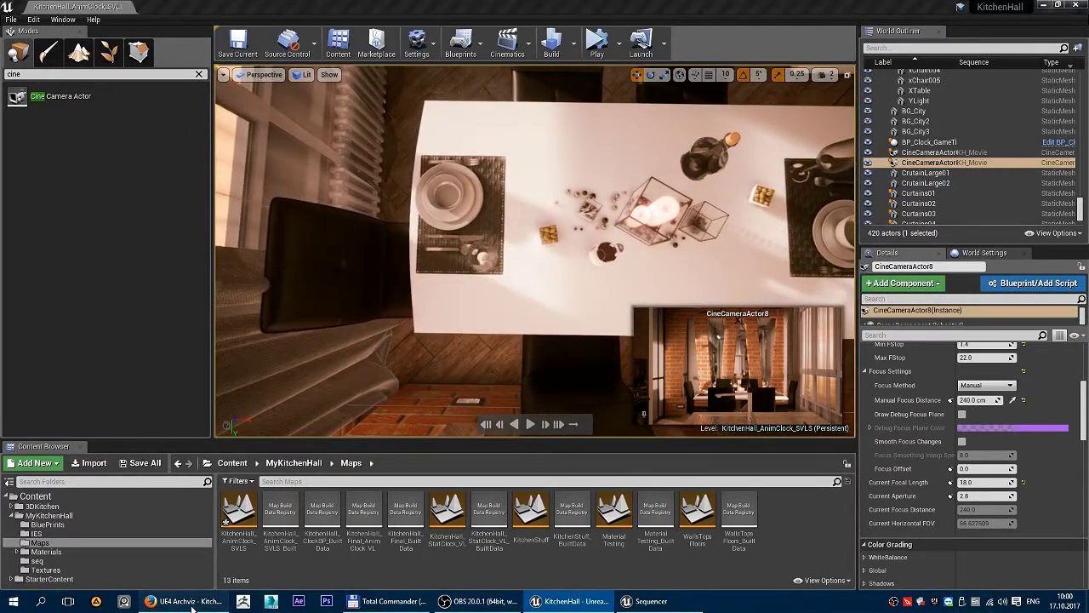
left_click(203, 420)
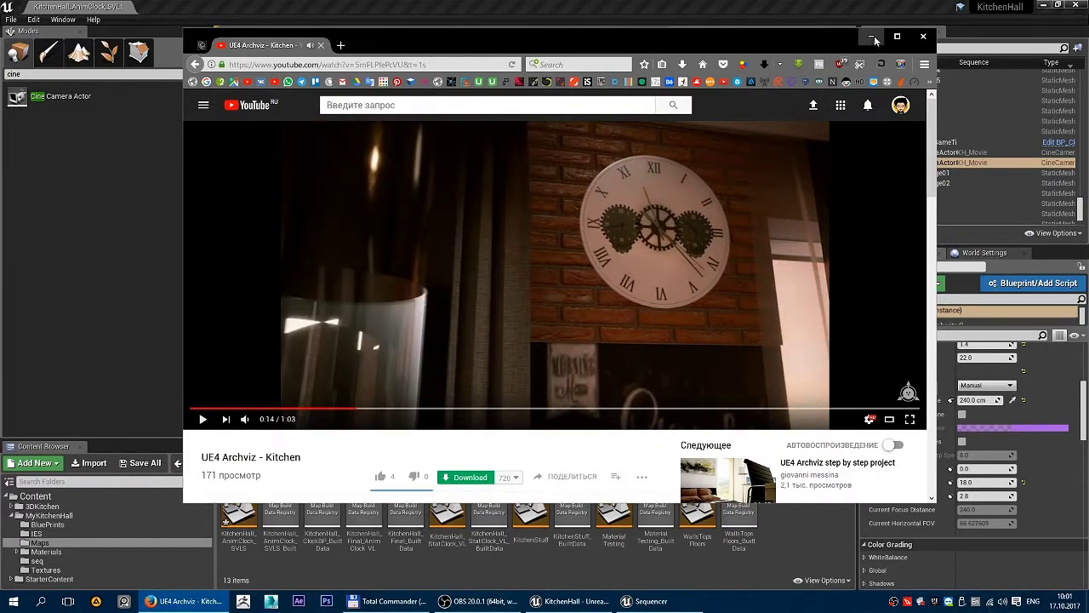
left_click(870, 37)
mouse_move(660, 239)
right_mouse_down()
mouse_move(624, 83)
mouse_move(630, 110)
mouse_move(564, 419)
mouse_move(763, 291)
mouse_move(647, 255)
right_mouse_up()
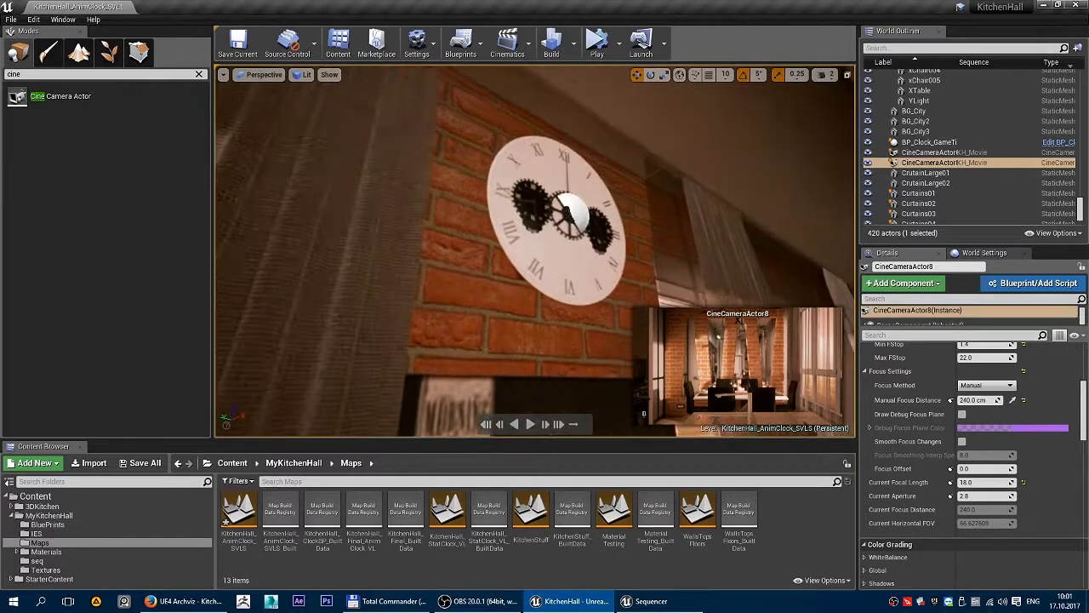
mouse_move(647, 256)
right_mouse_down()
mouse_move(596, 273)
mouse_move(596, 255)
mouse_move(578, 264)
right_mouse_up()
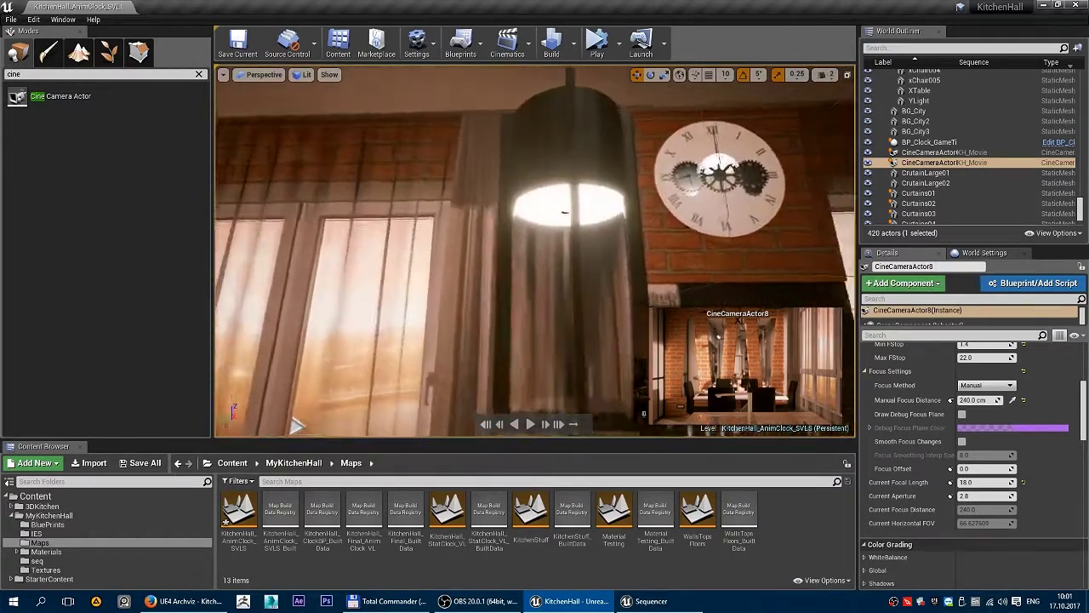
right_click_drag(578, 264, 545, 255)
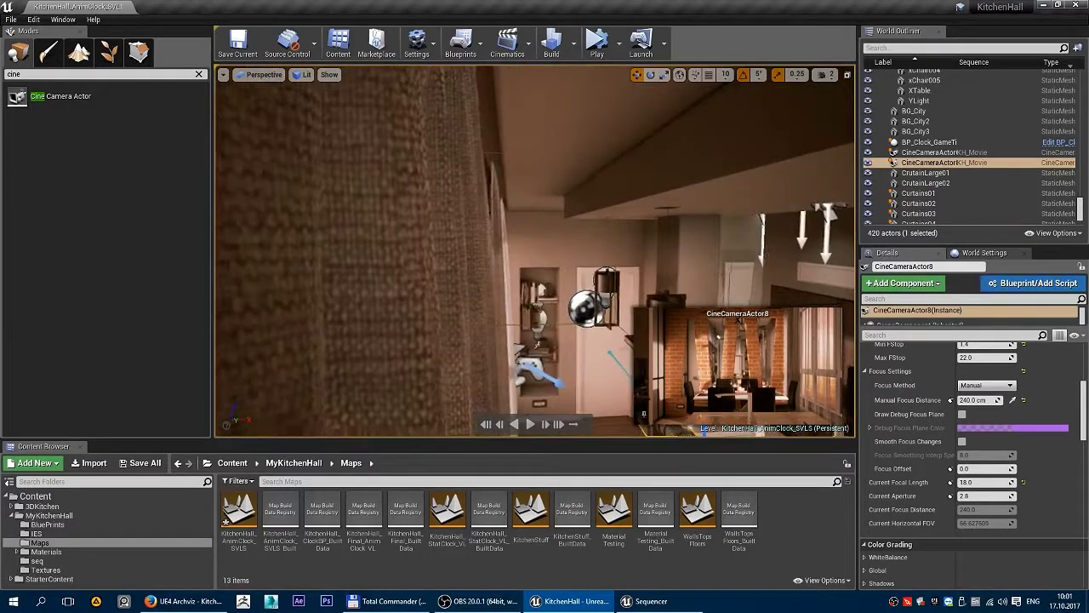
right_click_drag(536, 255, 536, 256)
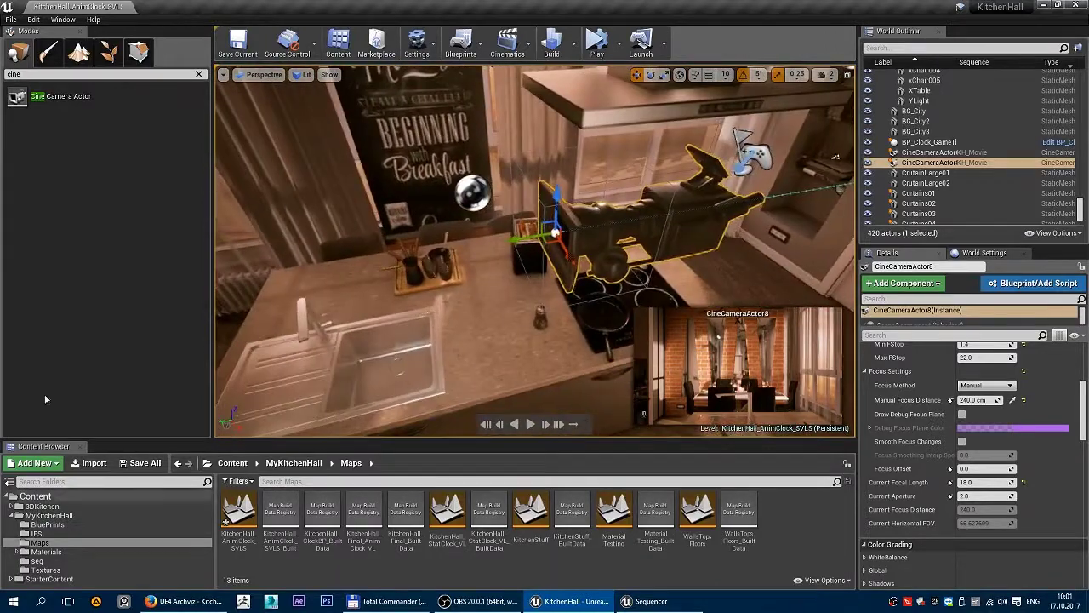
Place a new Cine Camera Actor above the counter, unpin CineCameraActor8's preview, and face it into the room.
key("Escape")
left_click_drag(516, 356, 517, 356)
right_click_drag(536, 255, 536, 255)
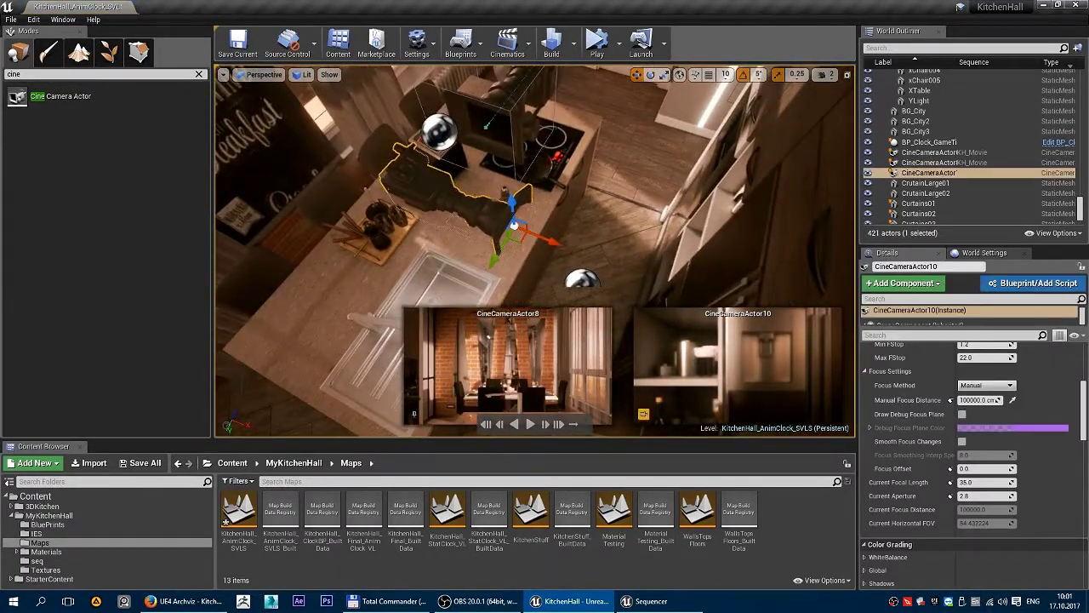
left_click(414, 414)
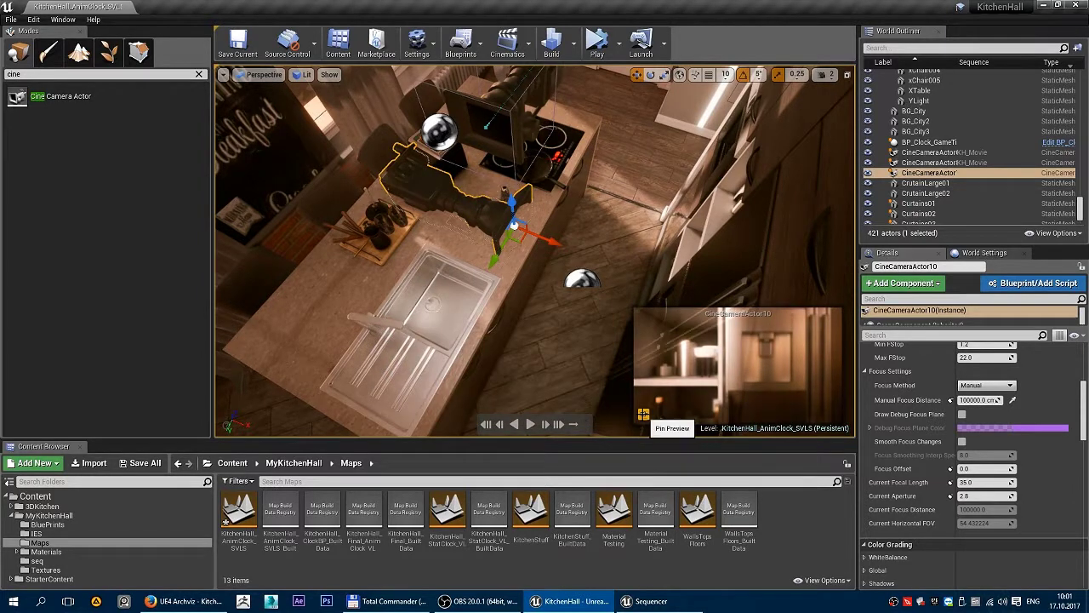
right_click_drag(536, 255, 536, 255)
key("e")
left_click_drag(545, 281, 548, 313)
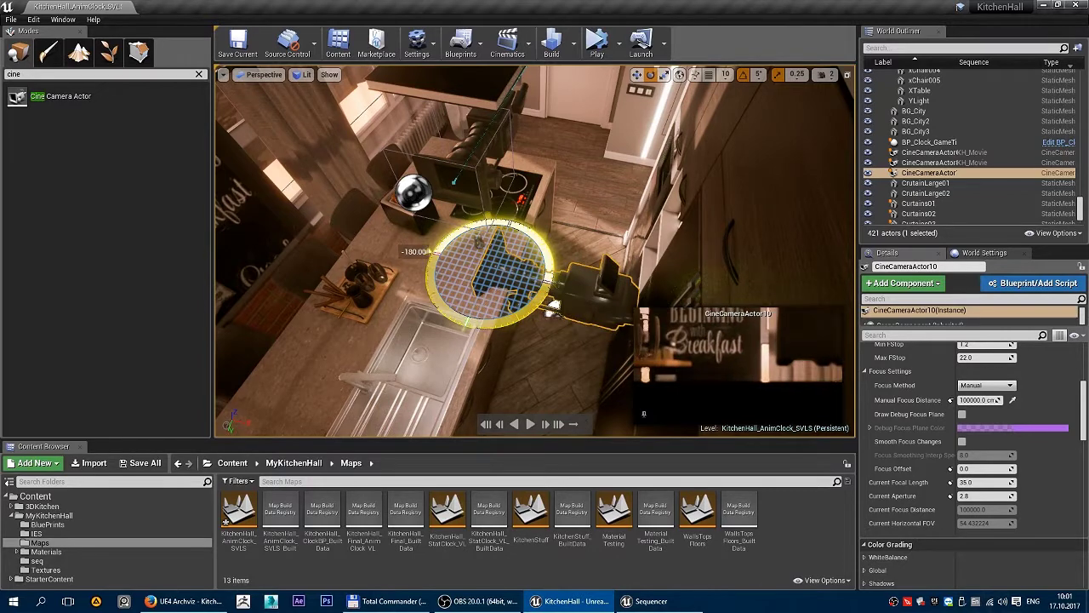
Set the new camera's filmback to 16:9 Digital Film, leaving the lens preset unchanged.
right_click_drag(546, 315, 546, 316)
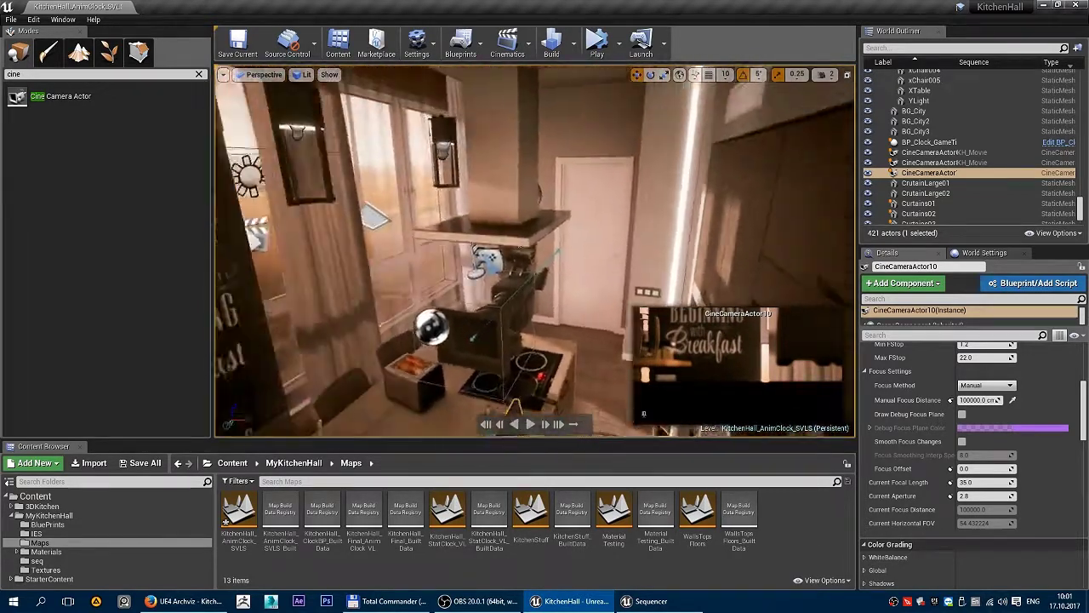
scroll(964, 453, "up", 3)
left_click(996, 376)
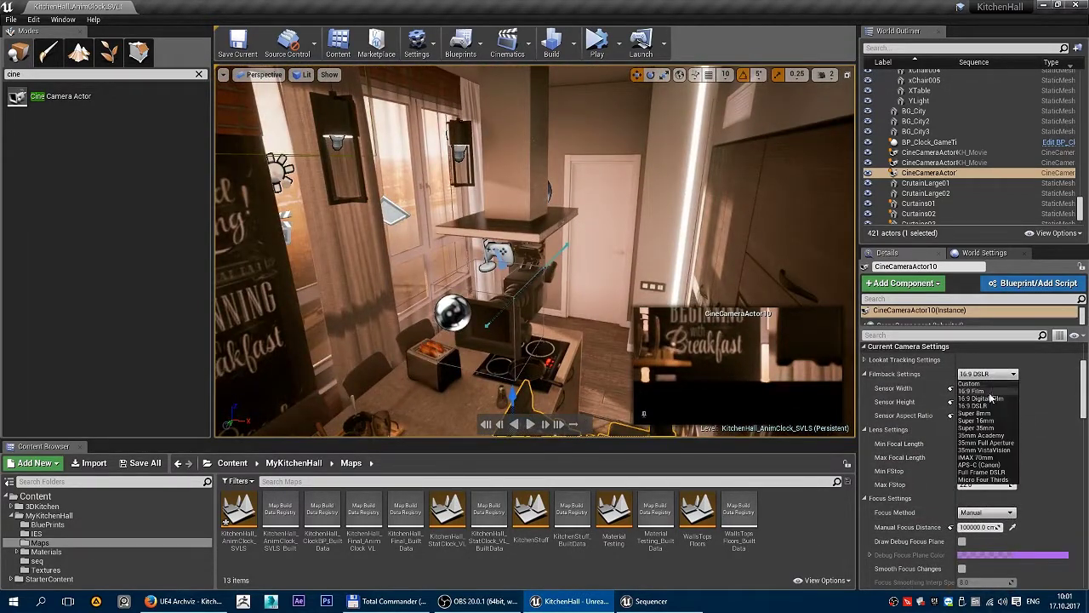
left_click(985, 398)
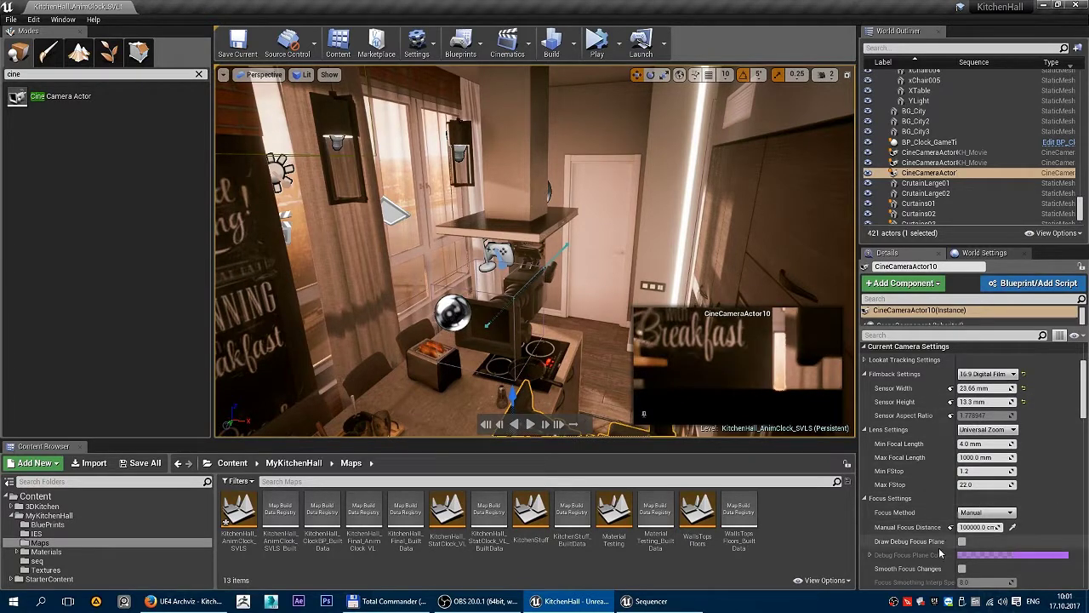
right_click_drag(546, 315, 546, 316)
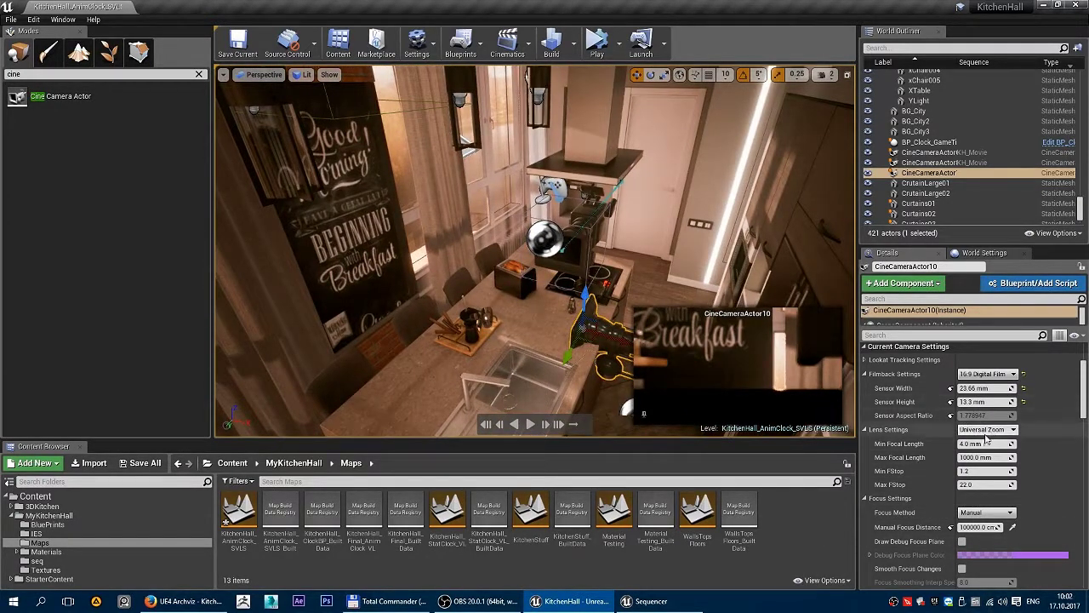
left_click(987, 429)
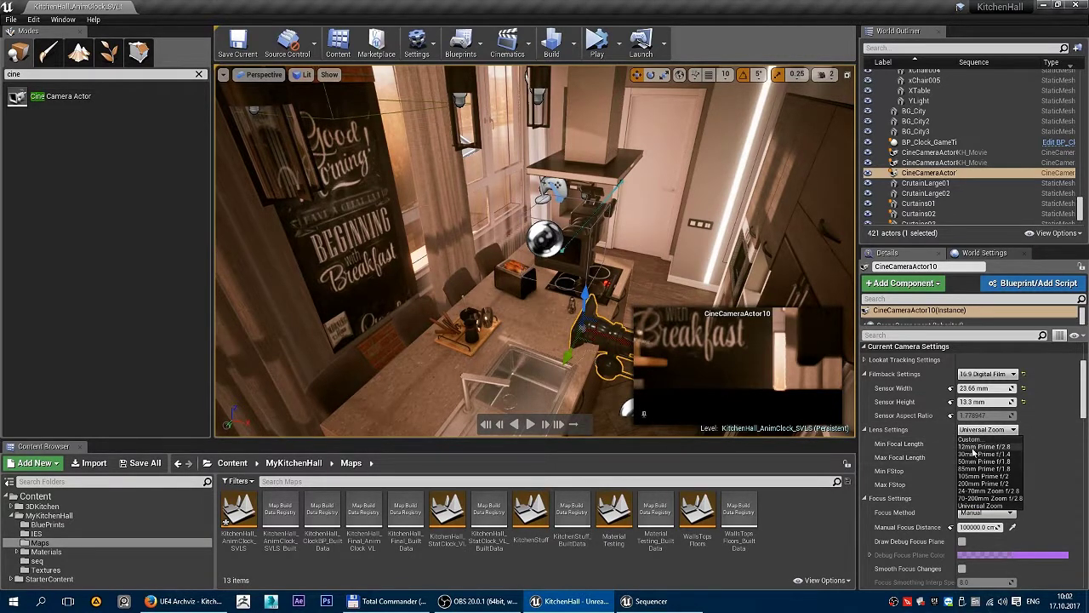
right_click_drag(544, 338, 544, 338)
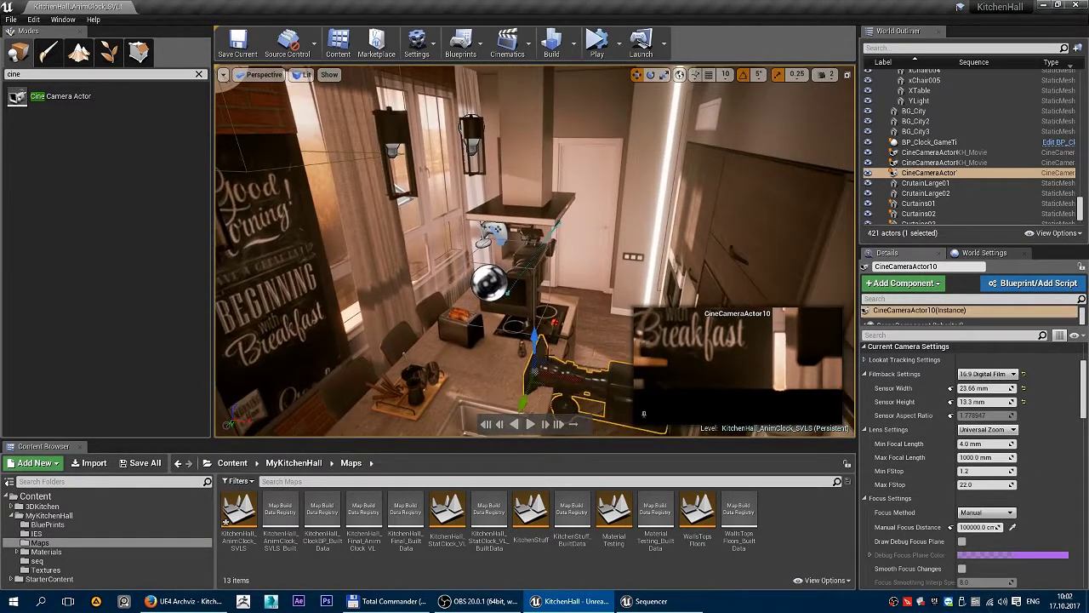
Raise the new camera toward the ceiling and shift it to the left.
left_click_drag(534, 340, 536, 115)
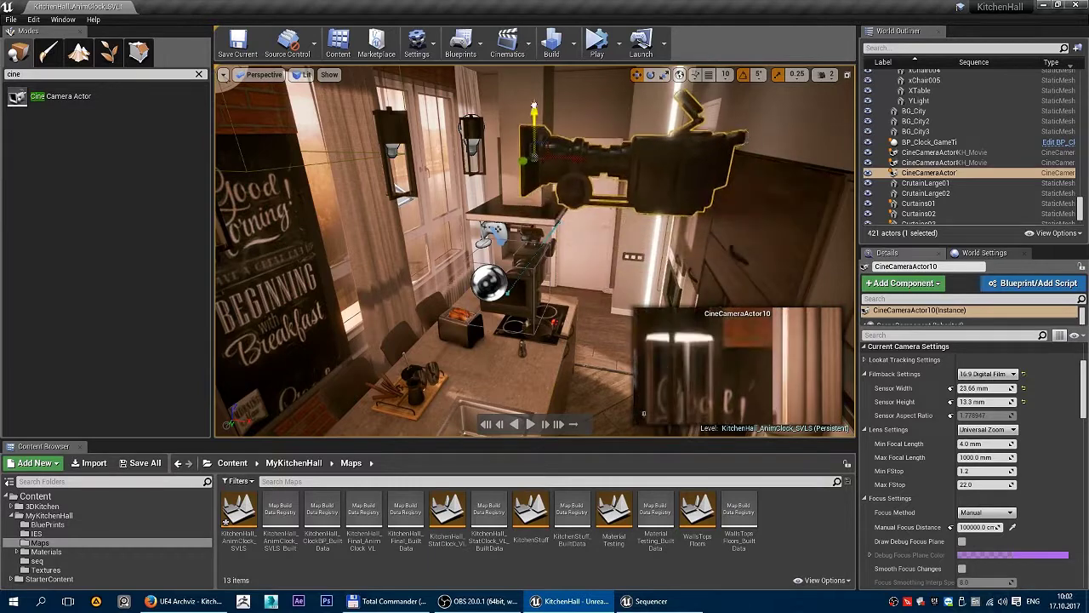
right_click_drag(536, 115, 391, 185)
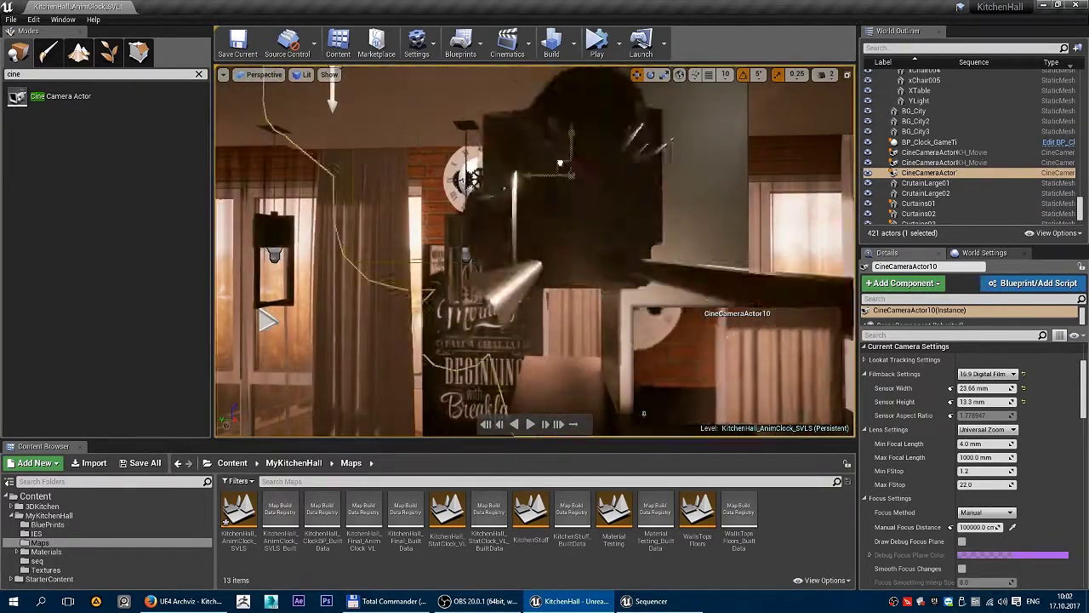
right_click_drag(266, 320, 323, 400)
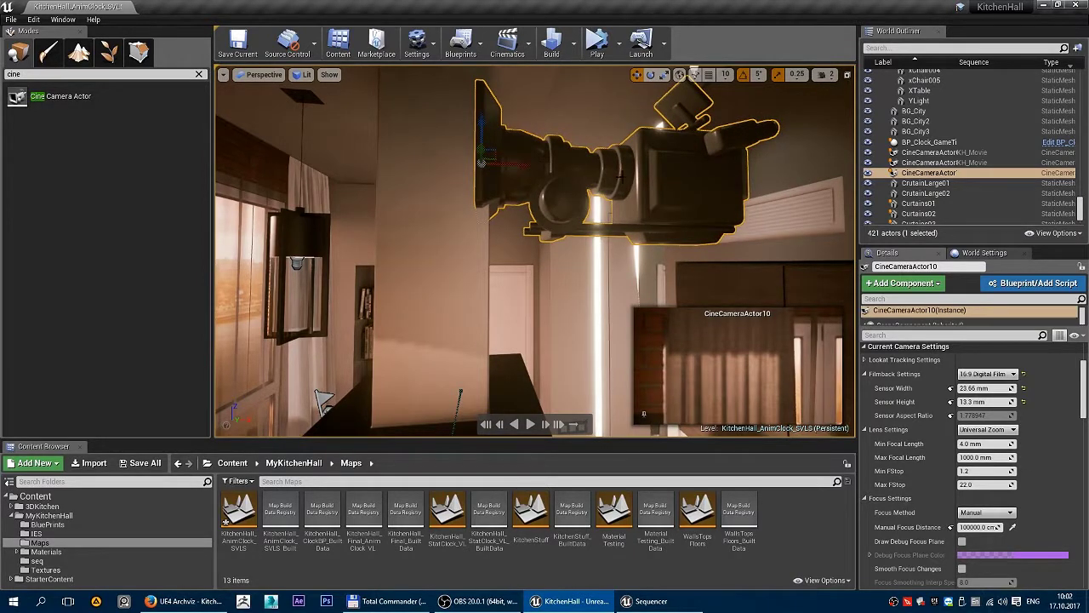
right_click_drag(324, 400, 328, 398)
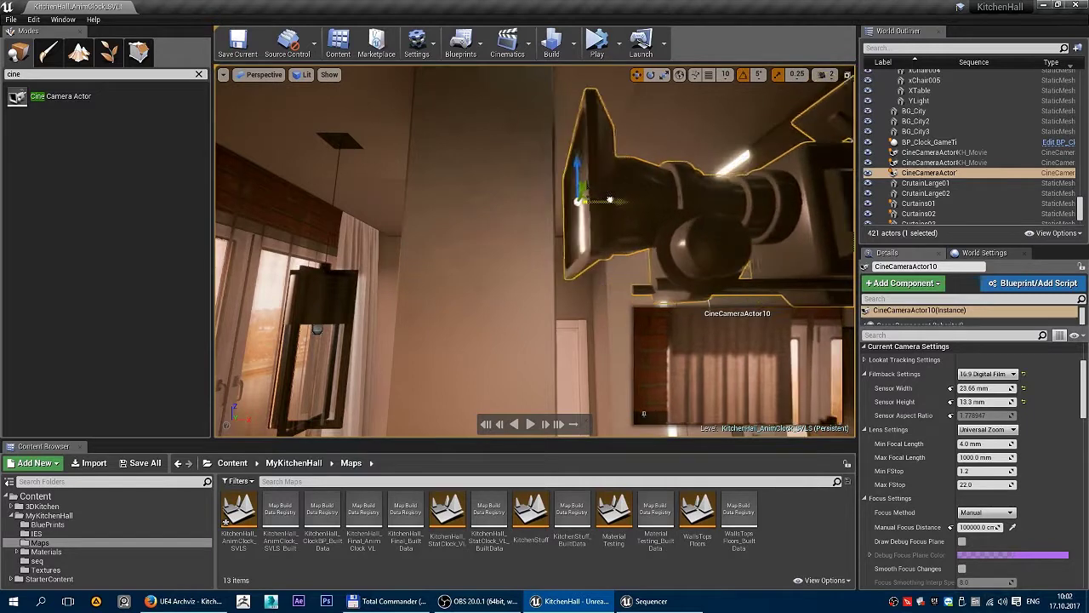
mouse_move(792, 206)
left_mouse_down()
mouse_move(757, 212)
mouse_move(642, 119)
mouse_move(236, 118)
left_mouse_up()
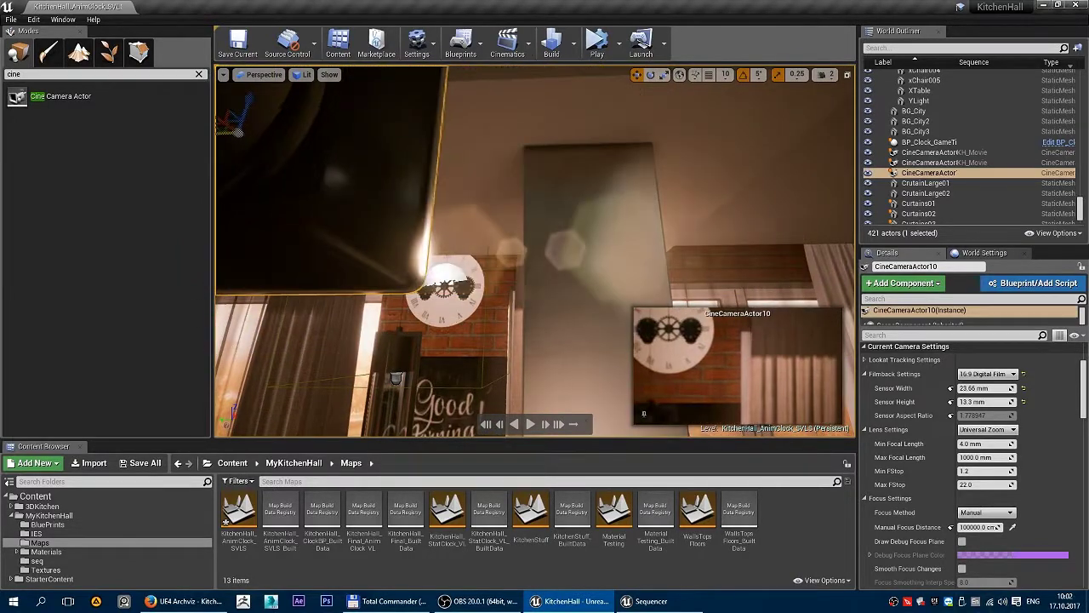
key("f")
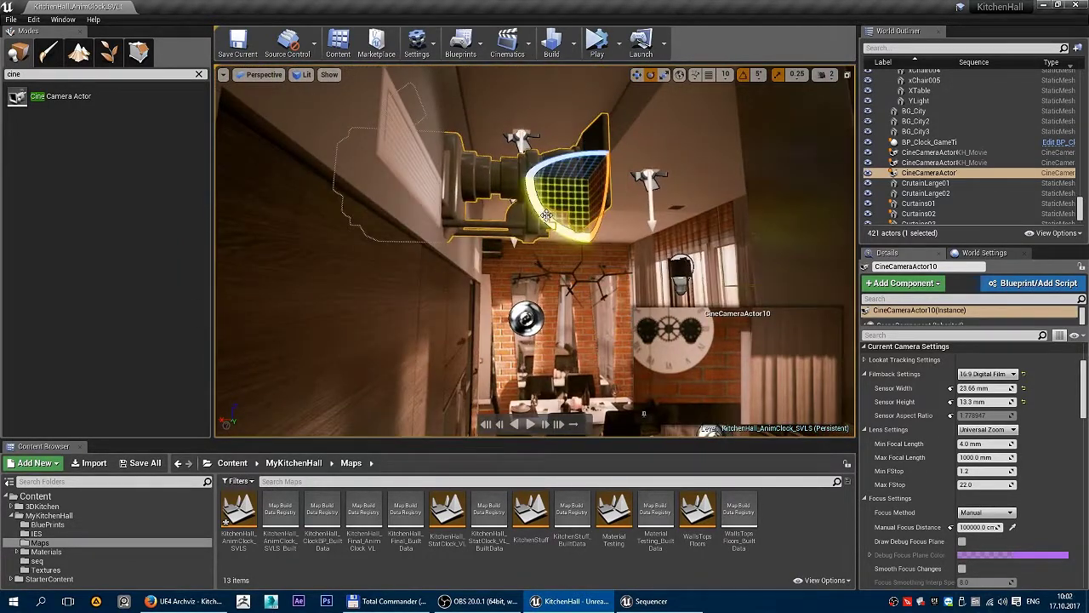
Rotate the camera 10°, tilt it 5°, move it down-left and turn it -5° toward the clock.
left_click_drag(547, 216, 522, 182)
key("w")
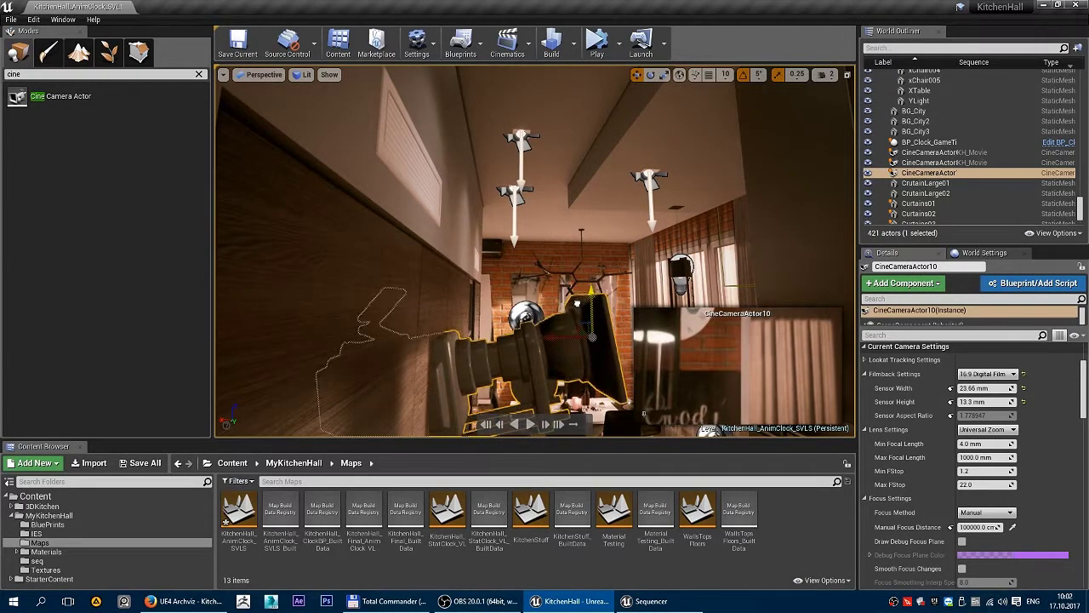
key("e")
left_click_drag(579, 280, 527, 341)
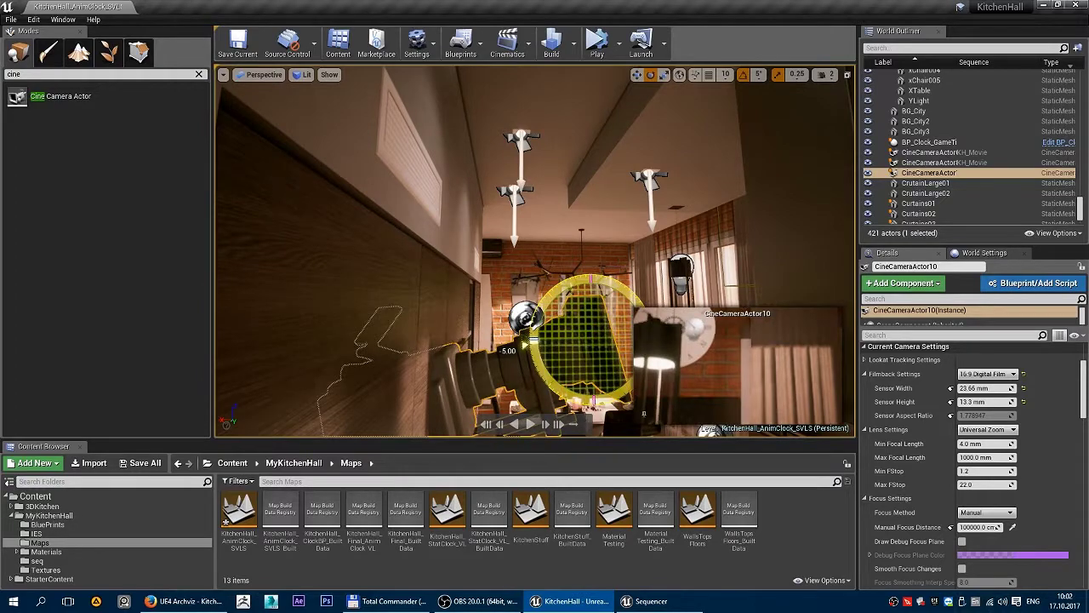
key("w")
mouse_move(528, 341)
right_mouse_down()
mouse_move(476, 323)
mouse_move(477, 357)
right_mouse_up()
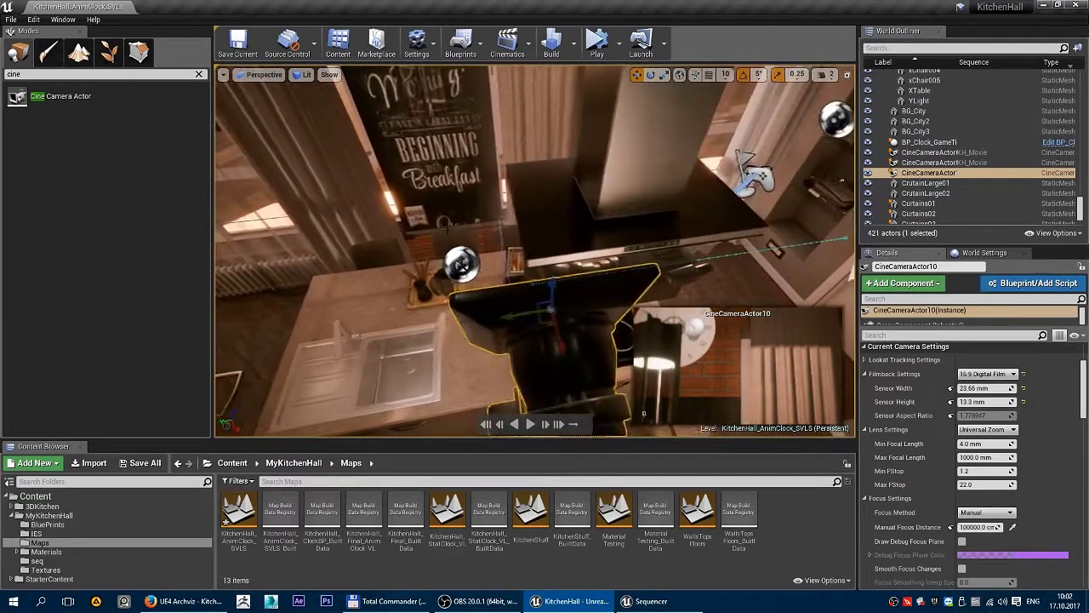
left_click_drag(551, 294, 254, 325)
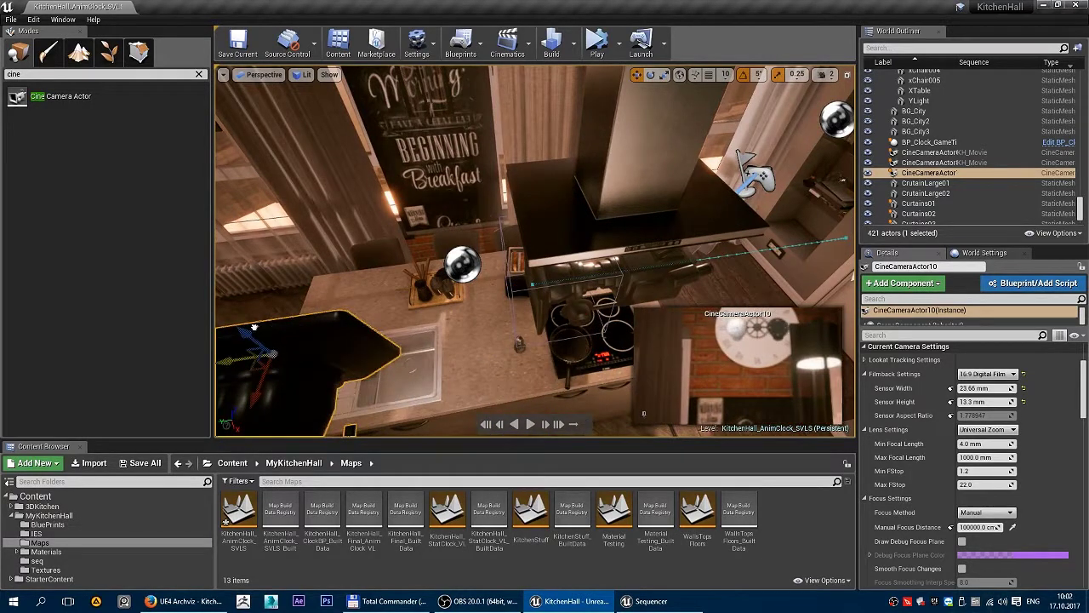
key("e")
left_click_drag(255, 390, 304, 415)
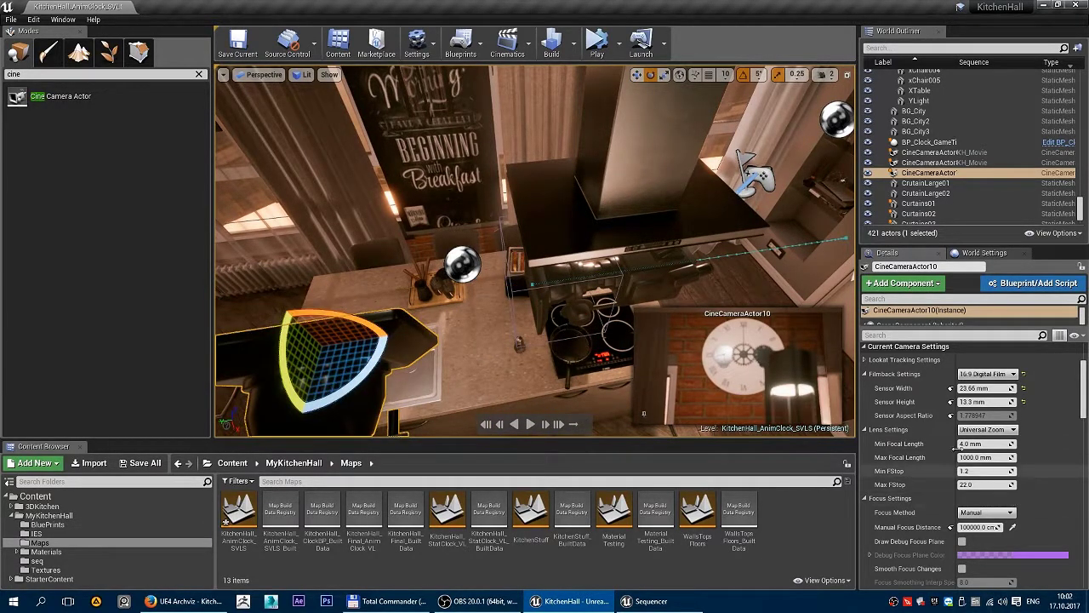
Give CineCameraActor10 the 30mm Prime f/1.4 lens and show its debug focus plane.
scroll(924, 428, "down", 2)
left_click(984, 395)
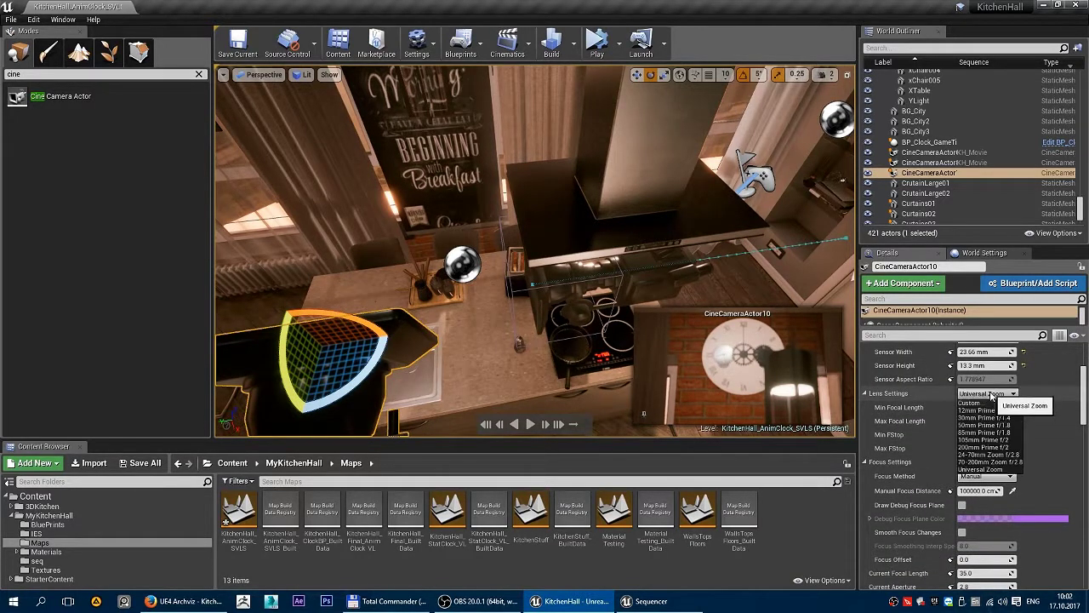
left_click(1013, 418)
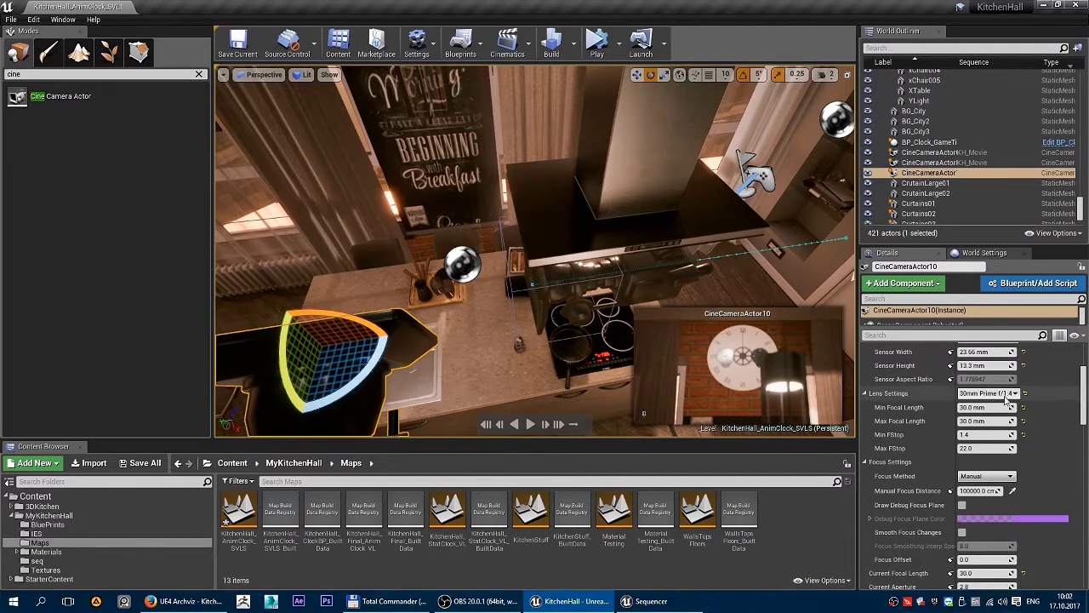
left_click(962, 506)
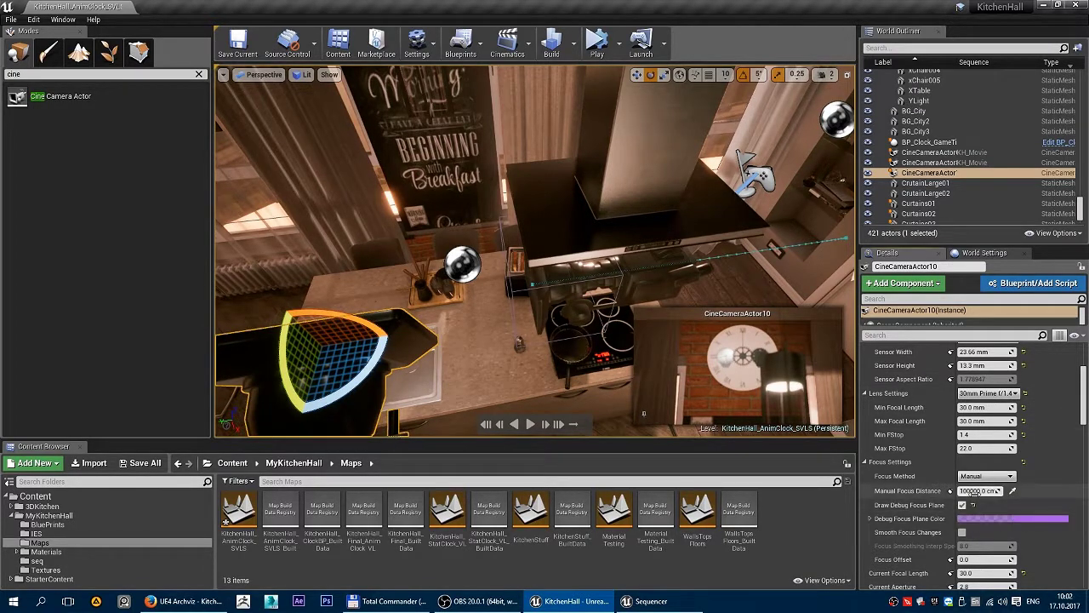
left_click_drag(510, 255, 595, 255, "alt")
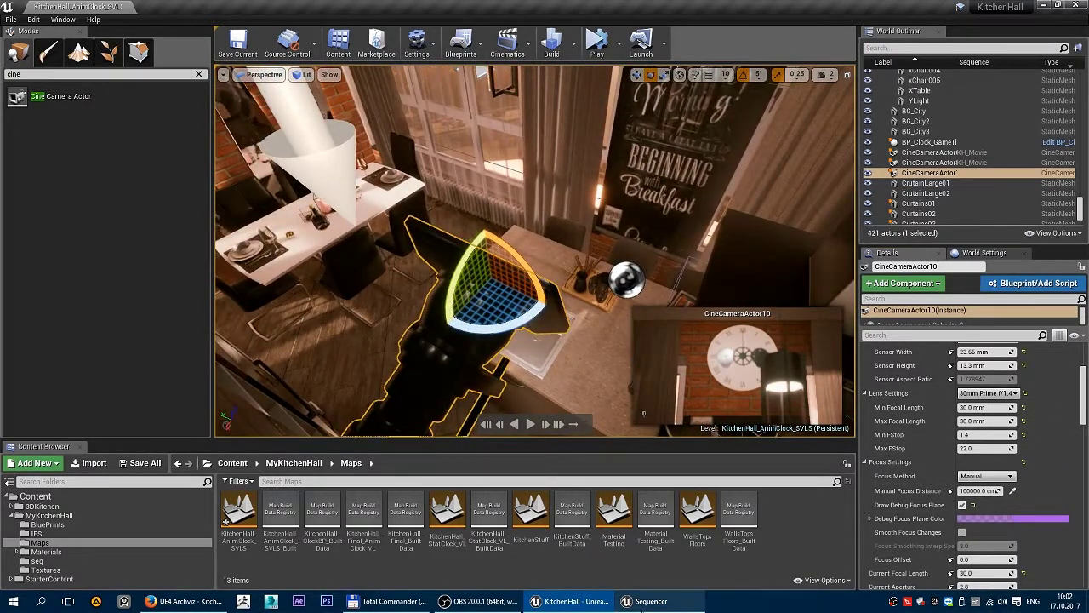
Minimize Sequencer and pilot CineCameraActor10 via Perspective > Placed Cameras.
left_click(651, 601)
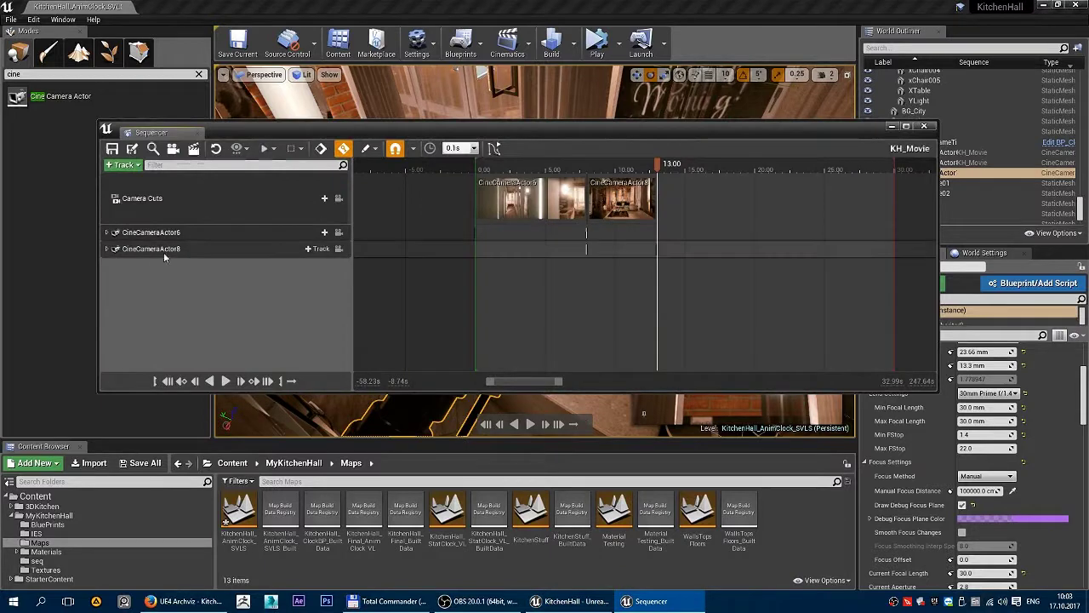
left_click(892, 127)
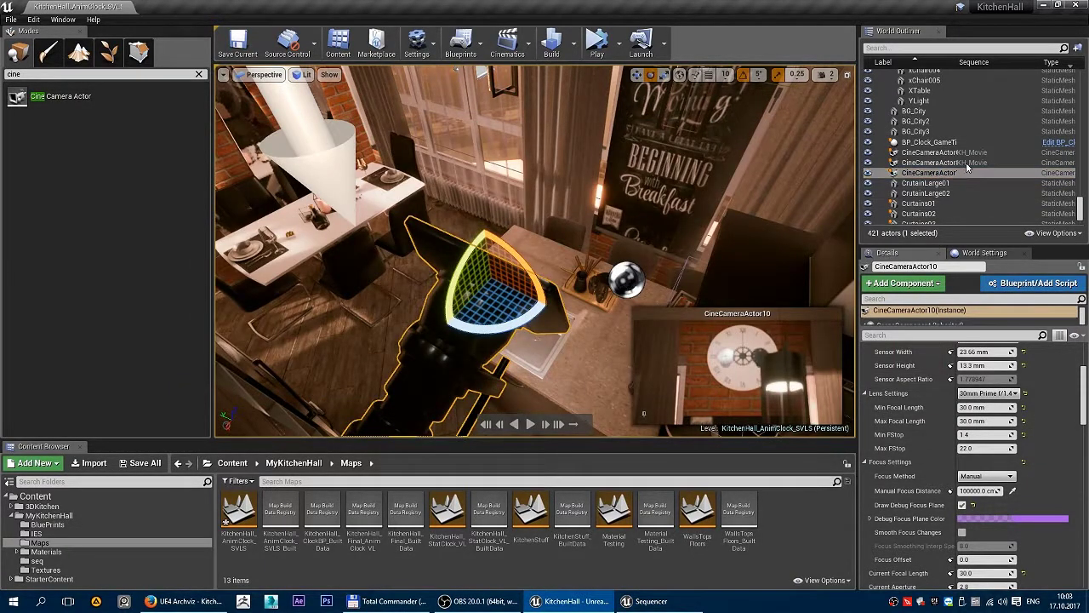
left_click_drag(961, 63, 967, 63)
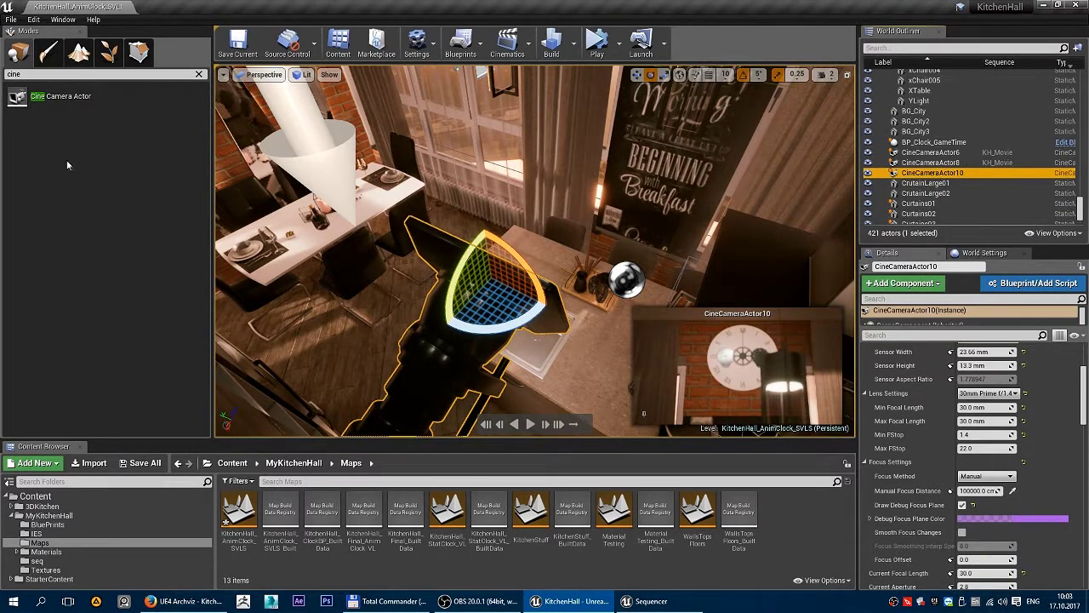
left_click(223, 75)
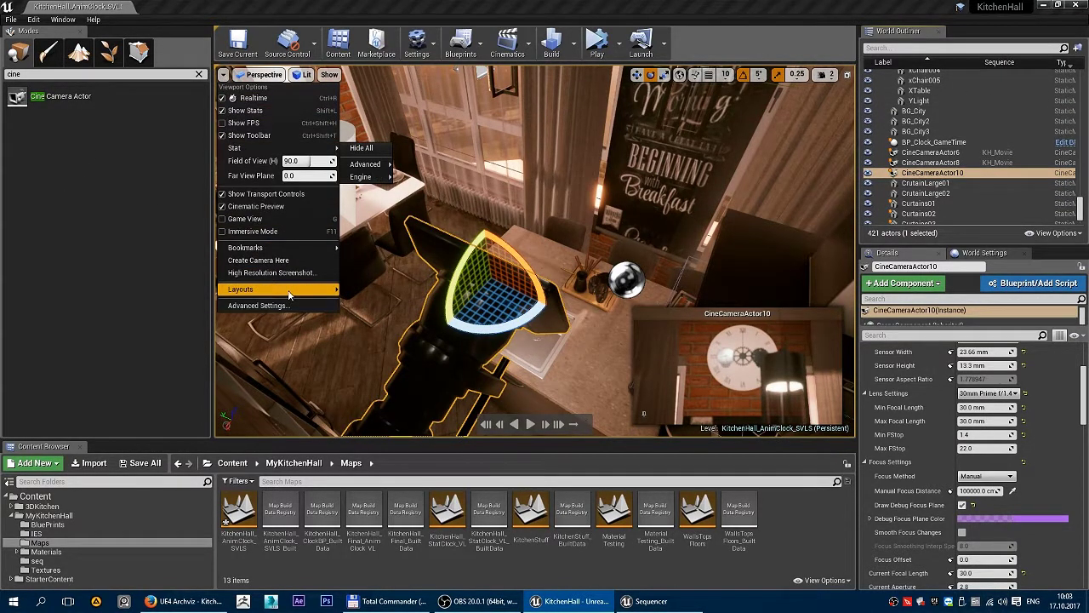
mouse_move(281, 247)
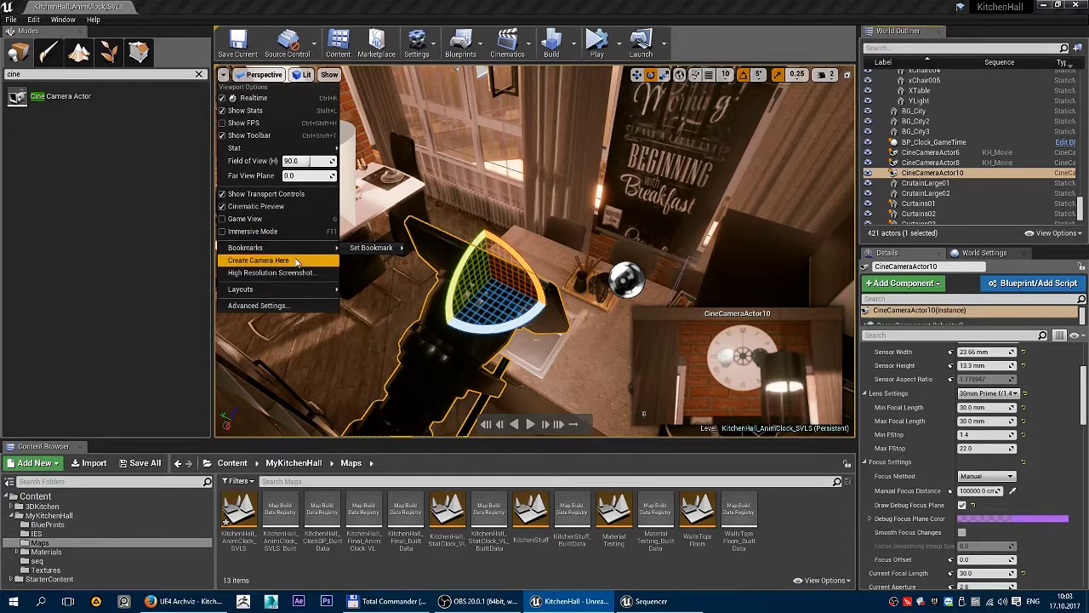
left_click(260, 76)
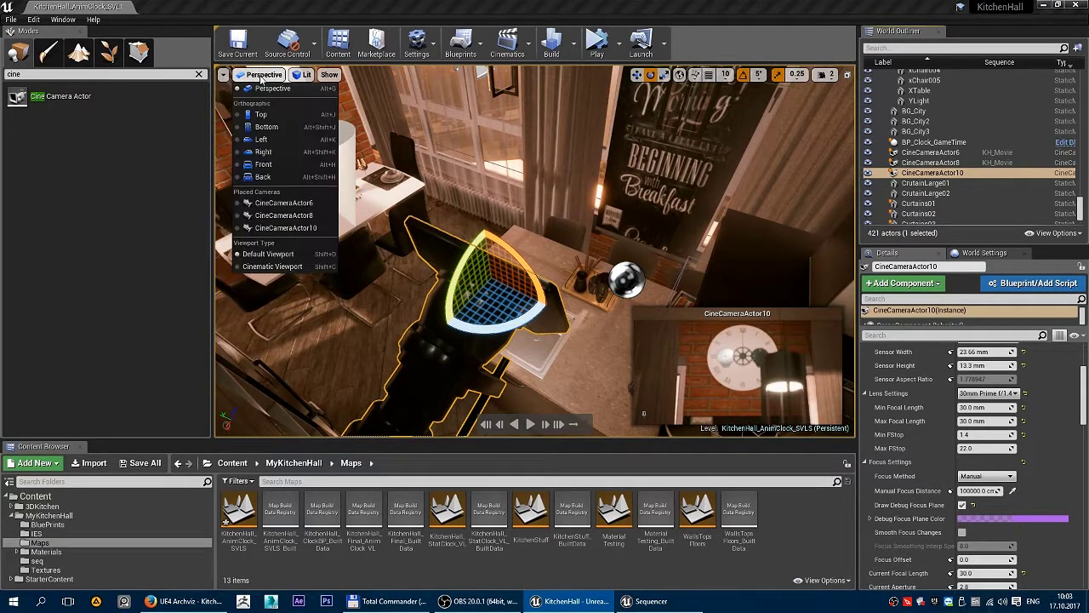
left_click(296, 230)
type("24")
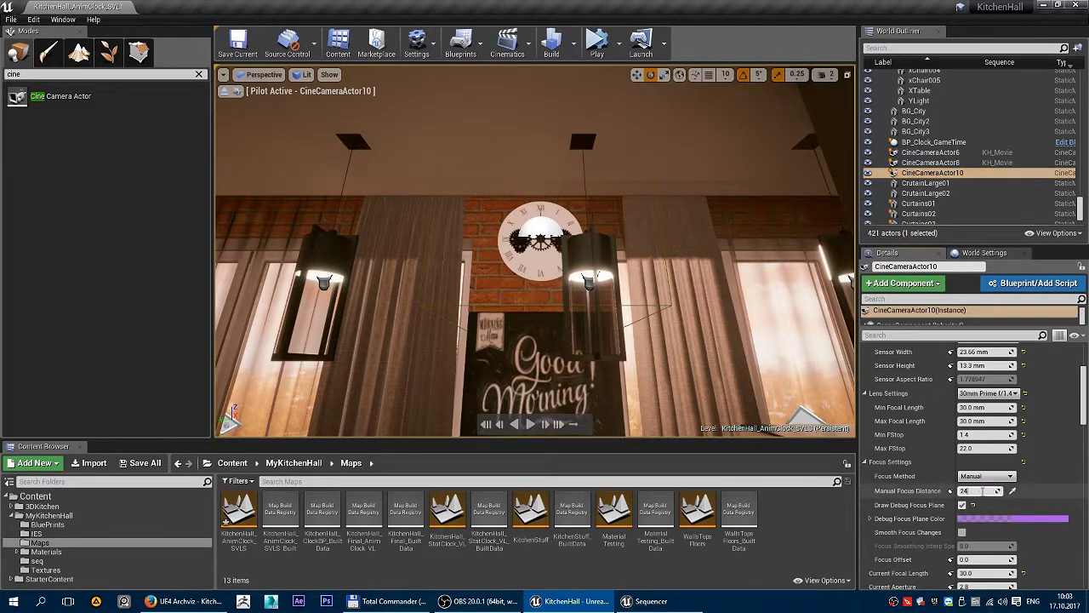
Set Manual Focus Distance to 240, fine-tune to about 231 cm, and hide the debug focus plane.
type("0")
key("Return")
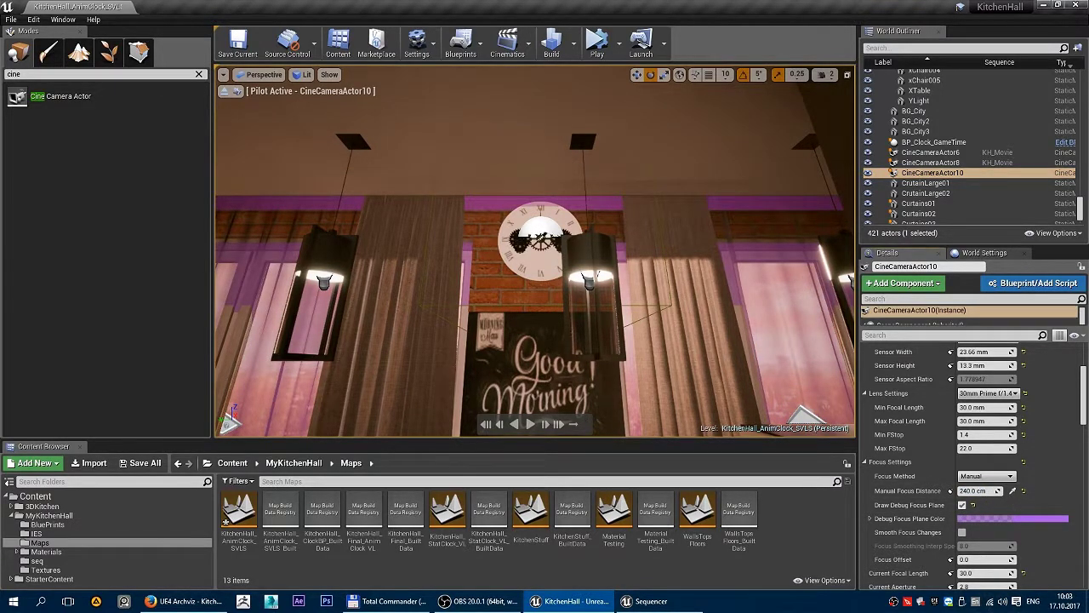
left_click_drag(978, 490, 970, 490)
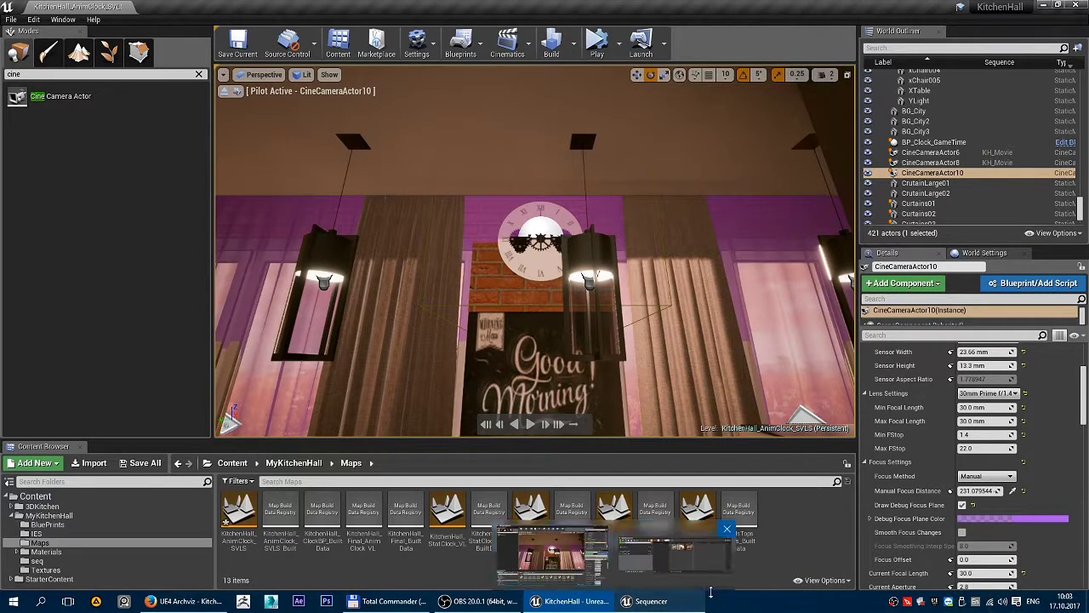
left_click(962, 504)
Add CineCameraActor10 to the Camera Cuts track and lock the viewport to camera cuts.
left_click(651, 601)
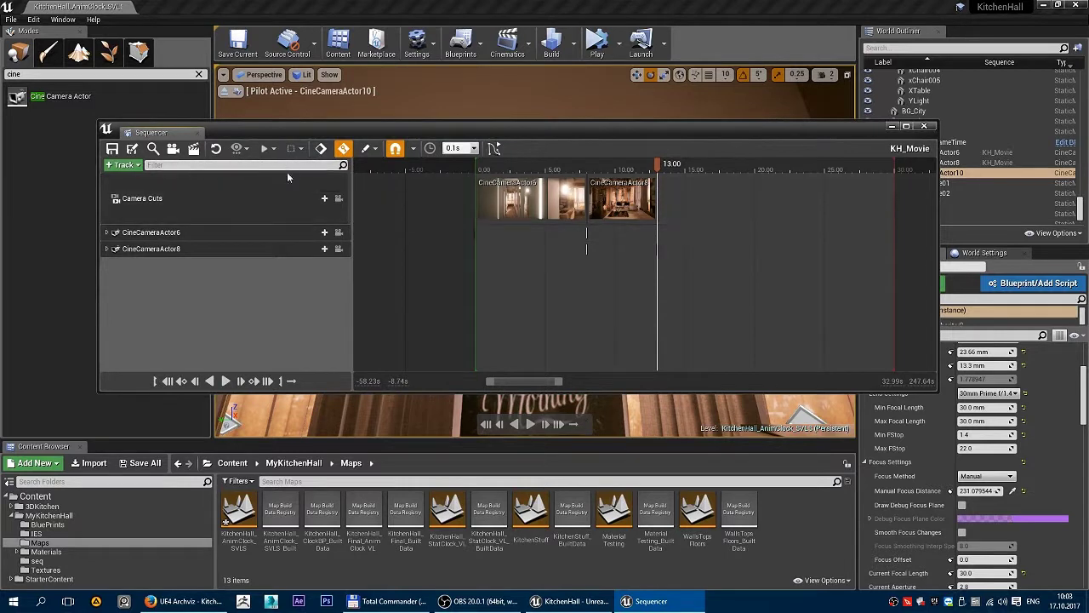
left_click(320, 198)
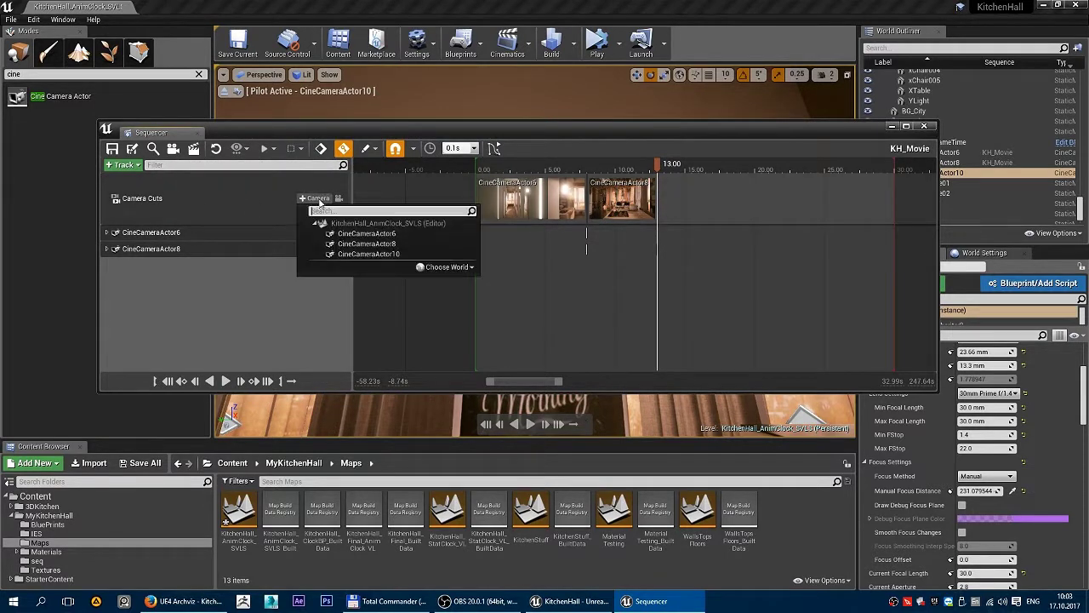
left_click(394, 254)
left_click(186, 234)
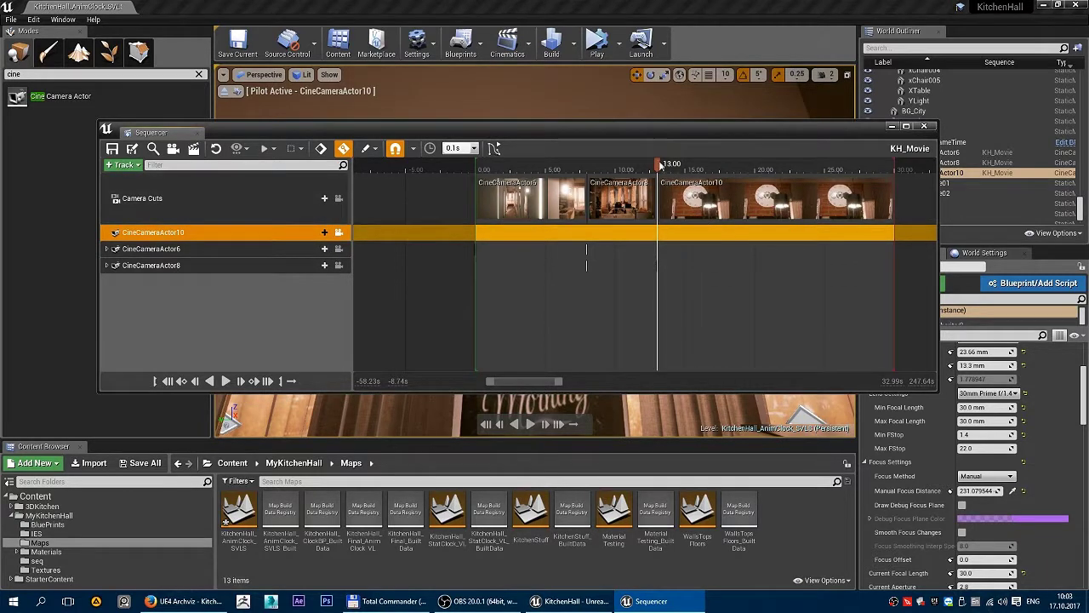
left_click_drag(688, 133, 690, 311)
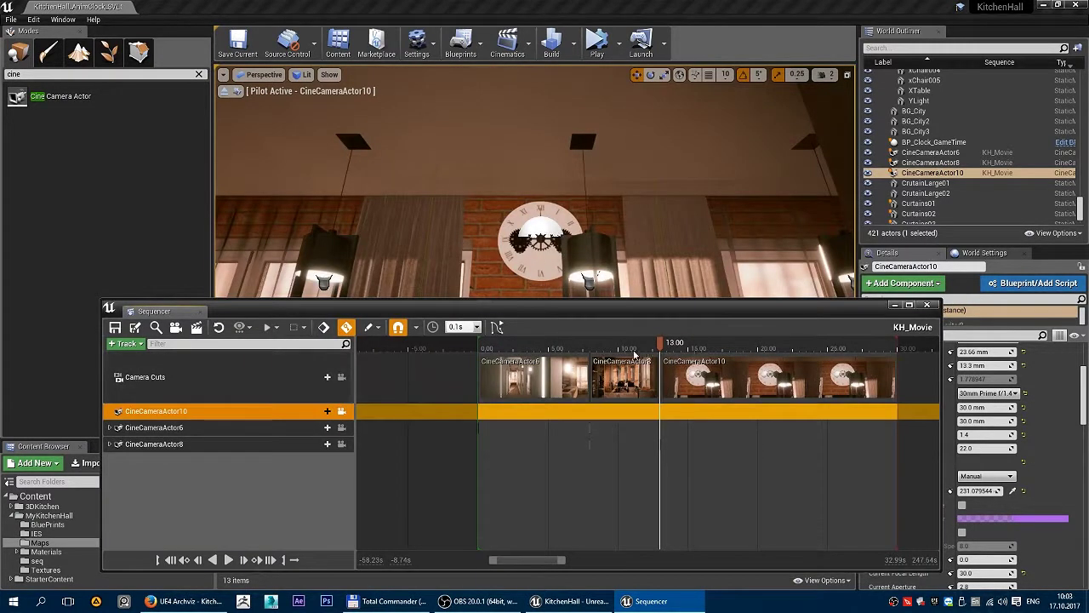
left_click(343, 375)
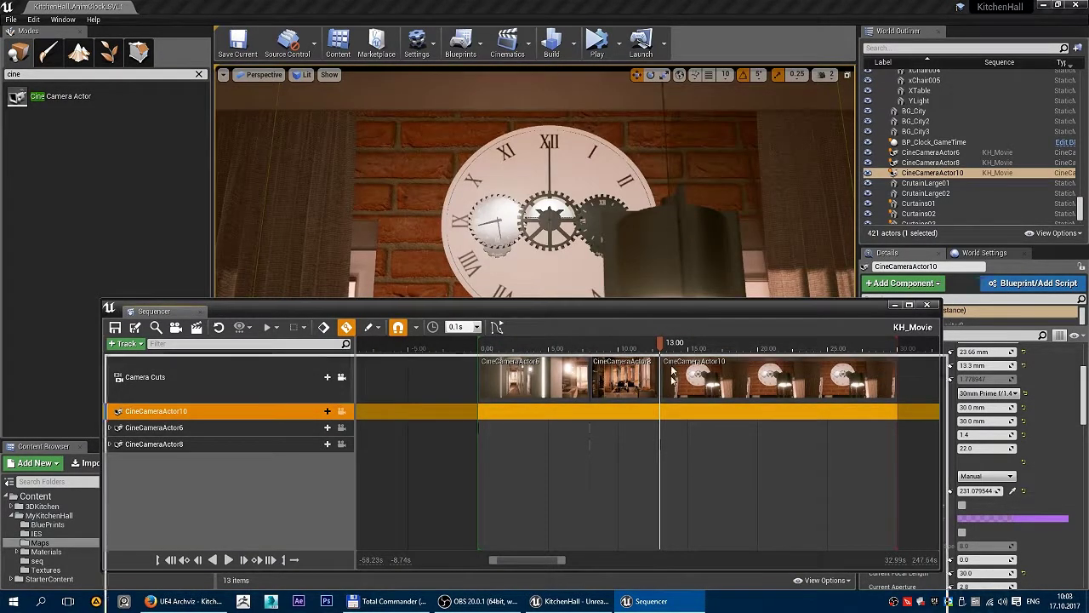
Scrub to 14.40 and trim CineCameraActor10's camera cut to end near 18 s.
mouse_move(648, 316)
left_mouse_down()
mouse_move(677, 437)
mouse_move(656, 471)
mouse_move(686, 473)
mouse_move(670, 474)
left_mouse_up()
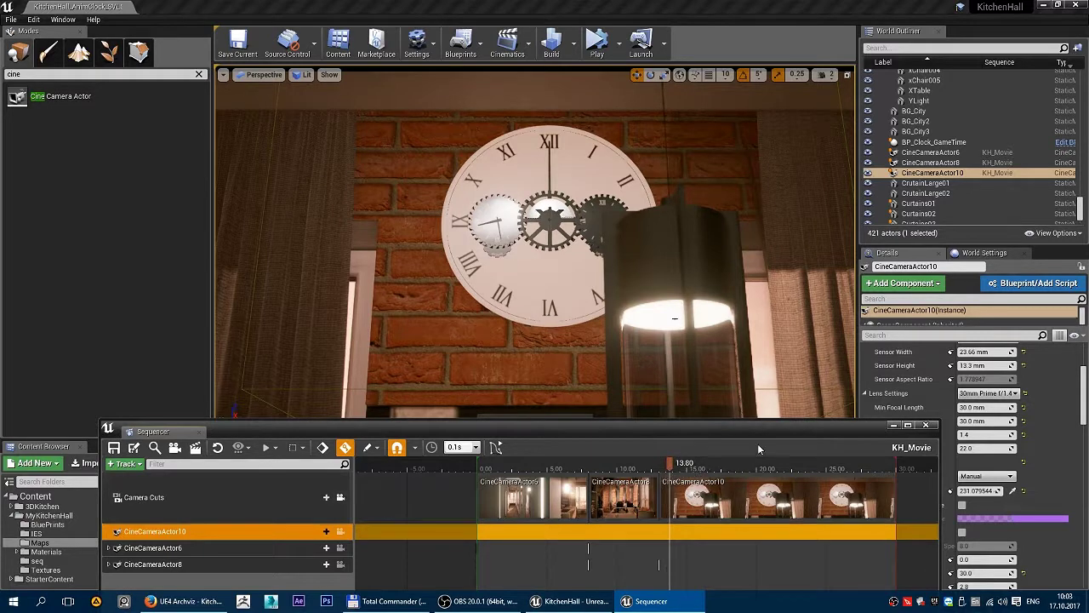
left_click(892, 426)
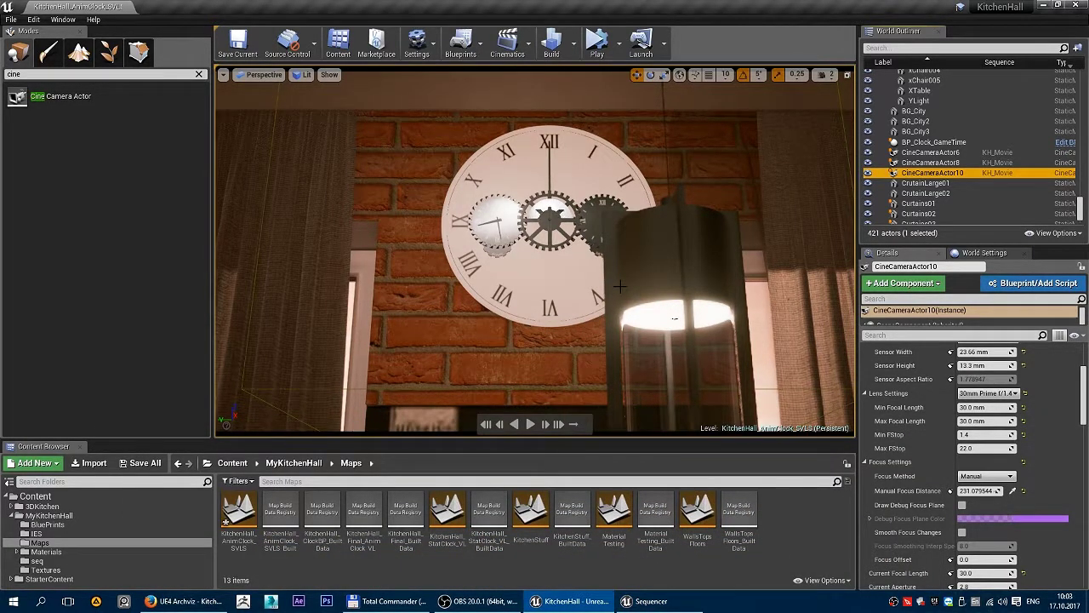
left_click(651, 601)
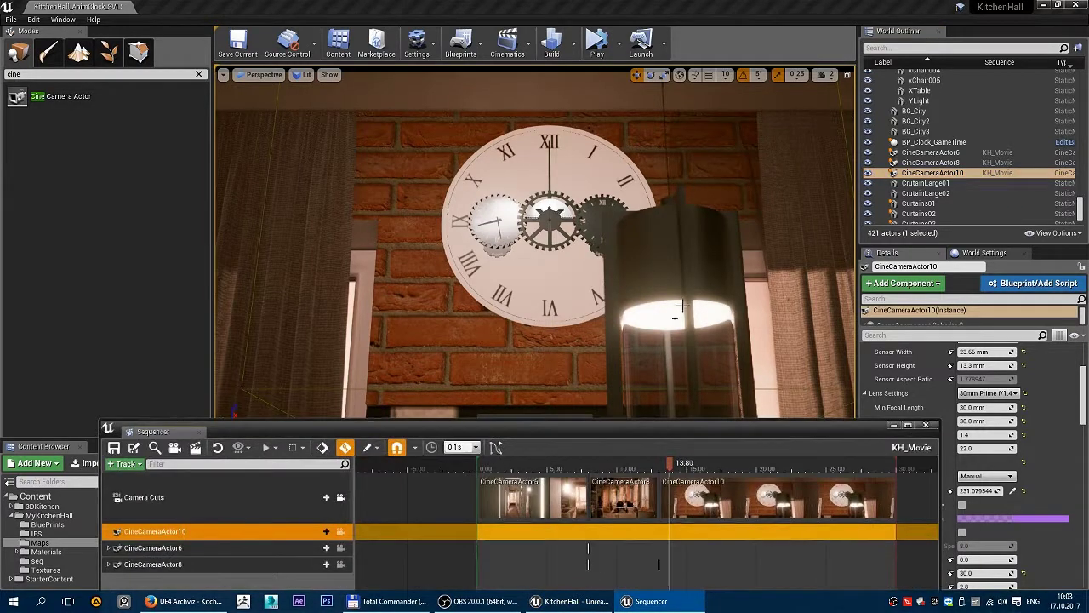
left_click_drag(708, 431, 575, 234)
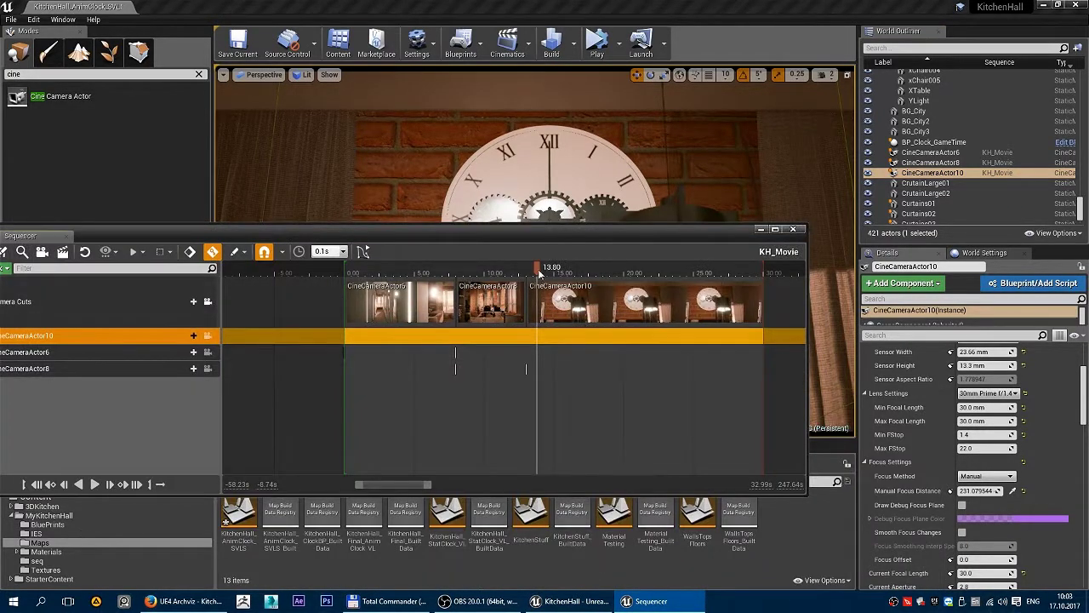
left_click_drag(534, 271, 548, 272)
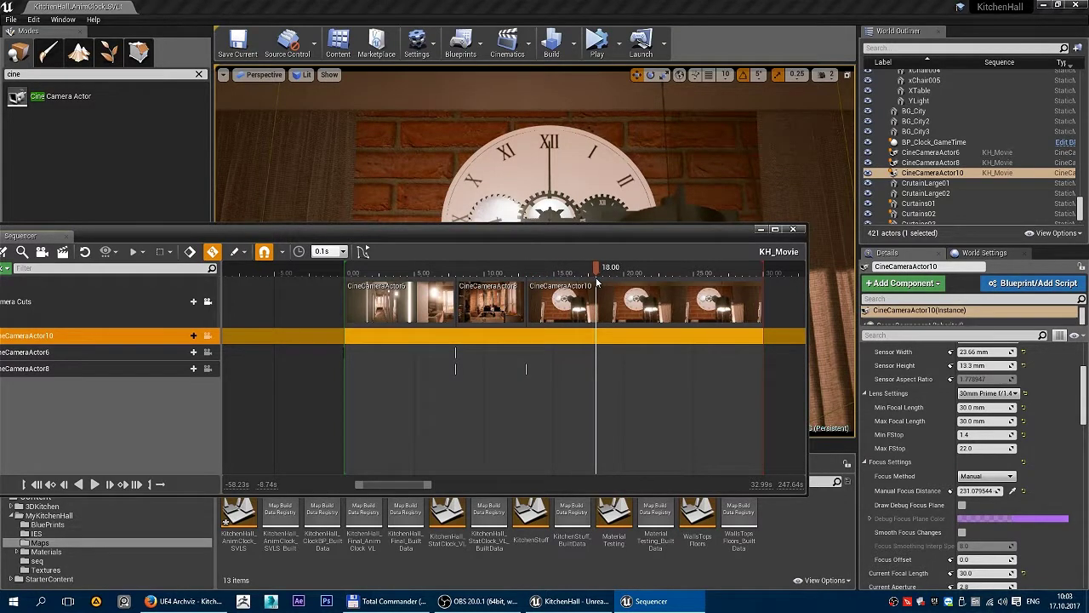
left_click_drag(753, 308, 631, 302)
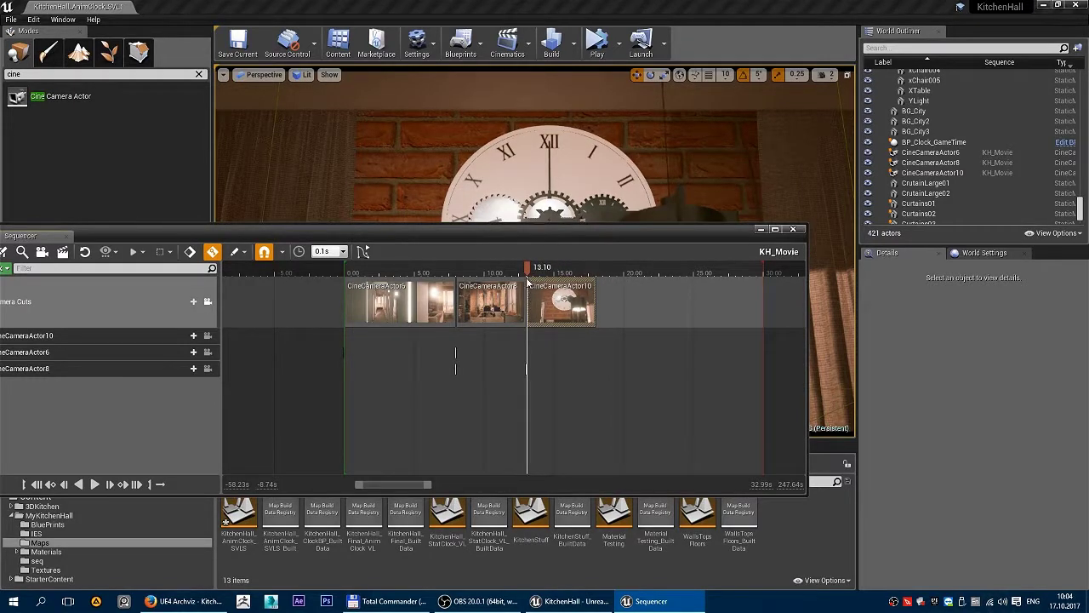
Add a Transform track to CineCameraActor10 and key its location at 13.00.
left_click(128, 335)
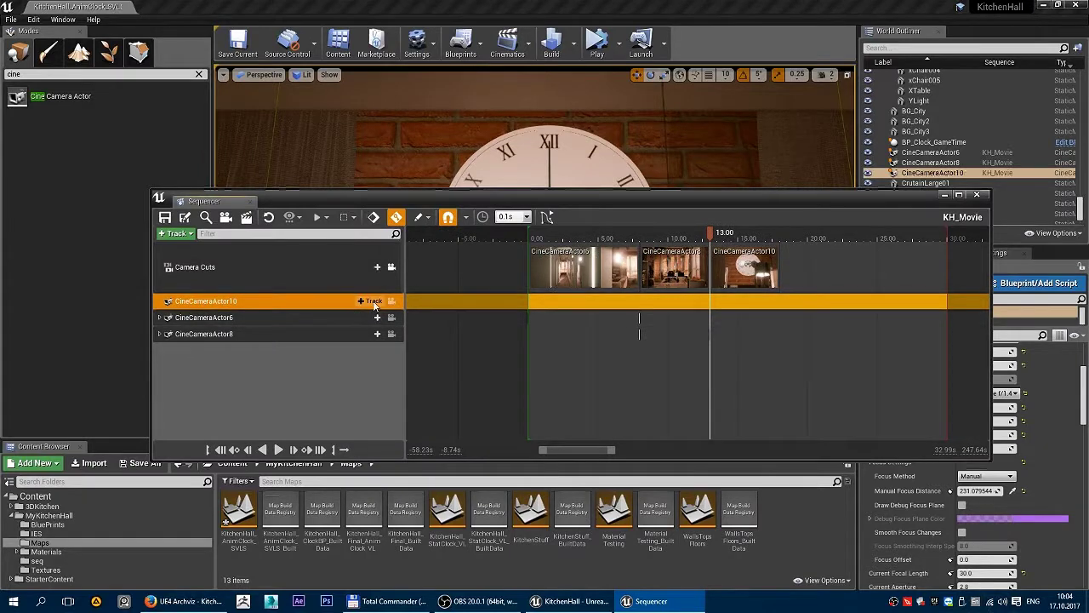
left_click(377, 301)
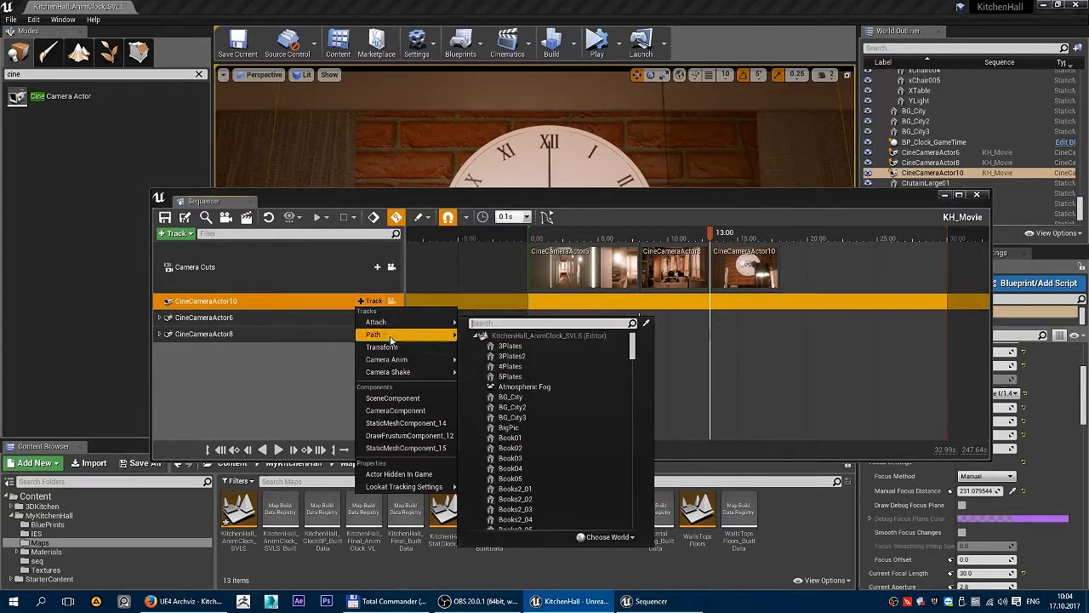
left_click(387, 332)
left_click(166, 316)
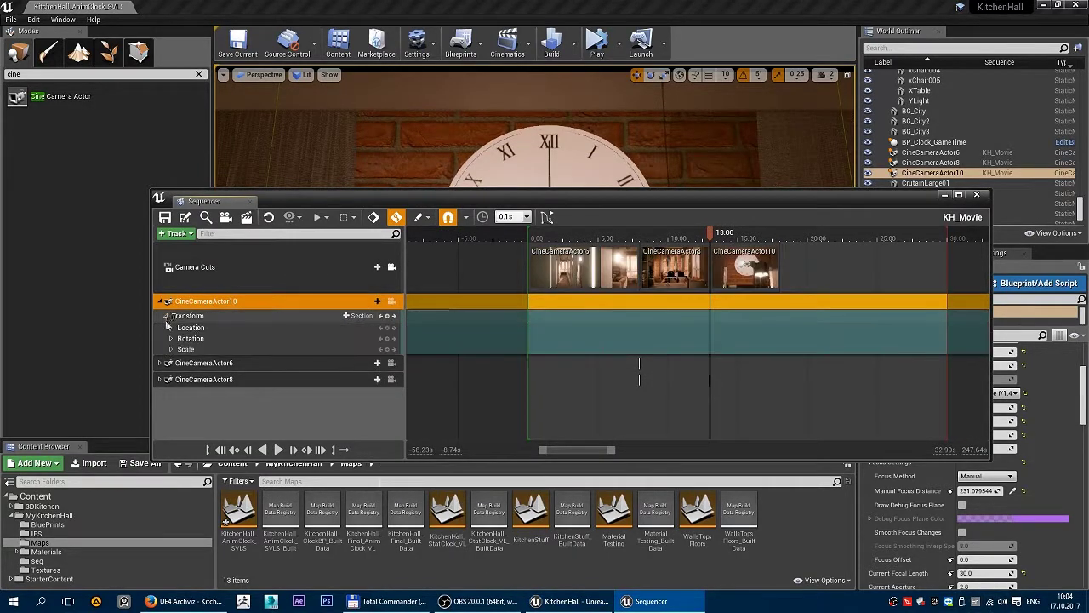
left_click(388, 328)
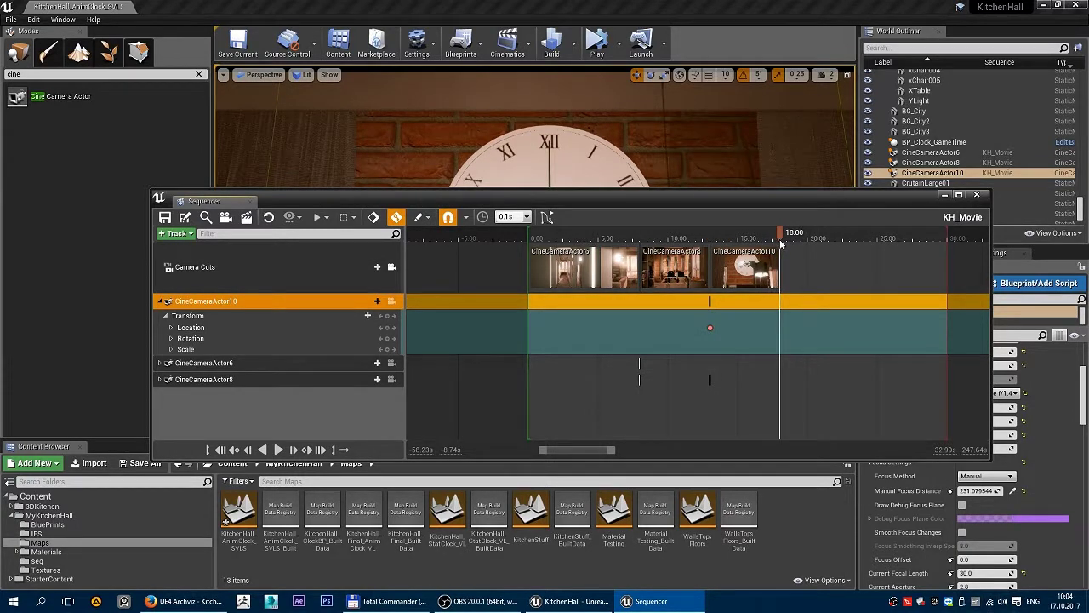
Pin the camera preview and move CineCameraActor10 to a new spot, creating a second location key at 18.00.
left_click(947, 195)
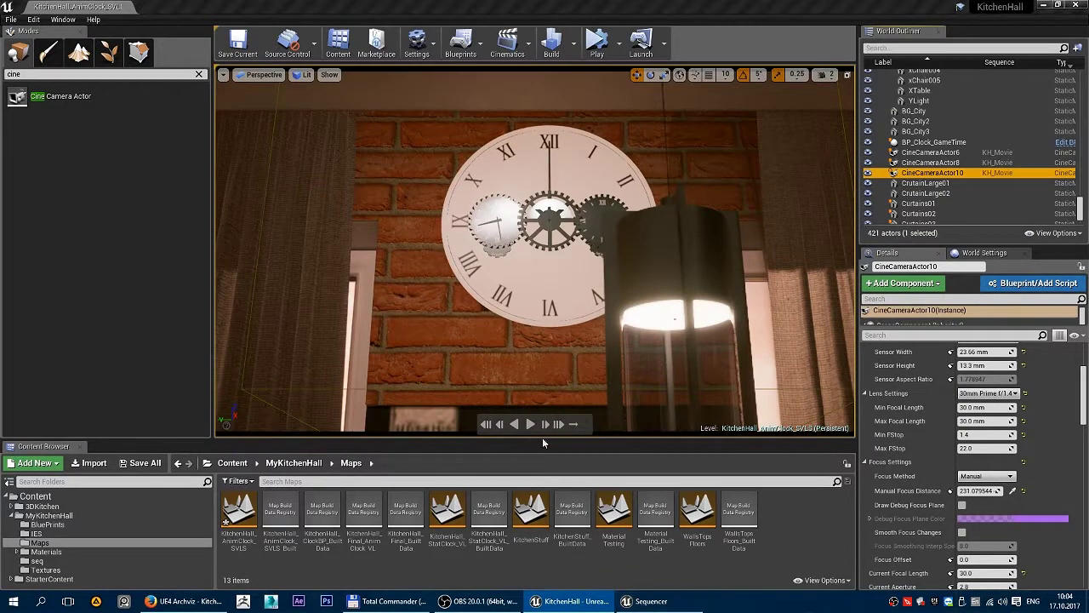
left_click(651, 601)
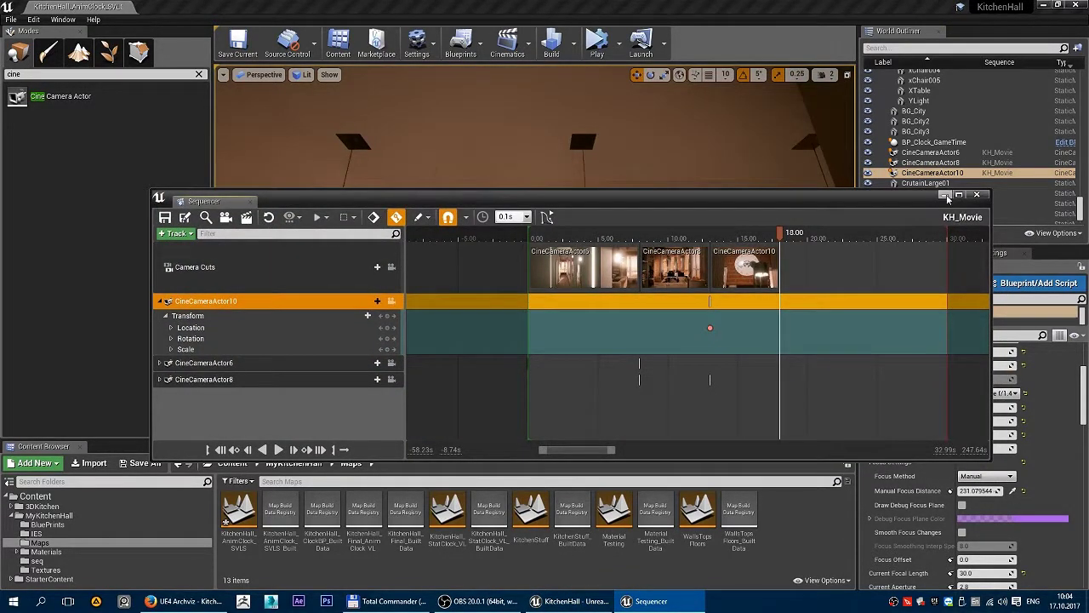
left_click(947, 196)
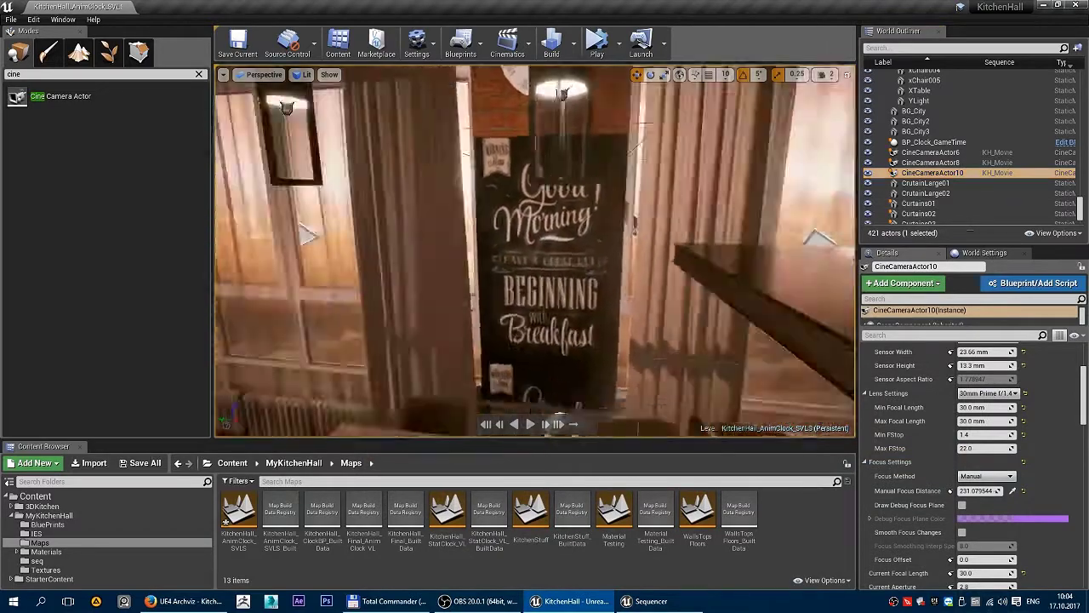
mouse_move(579, 119)
right_mouse_down()
mouse_move(511, 227)
mouse_move(578, 255)
right_mouse_up()
left_click(643, 414)
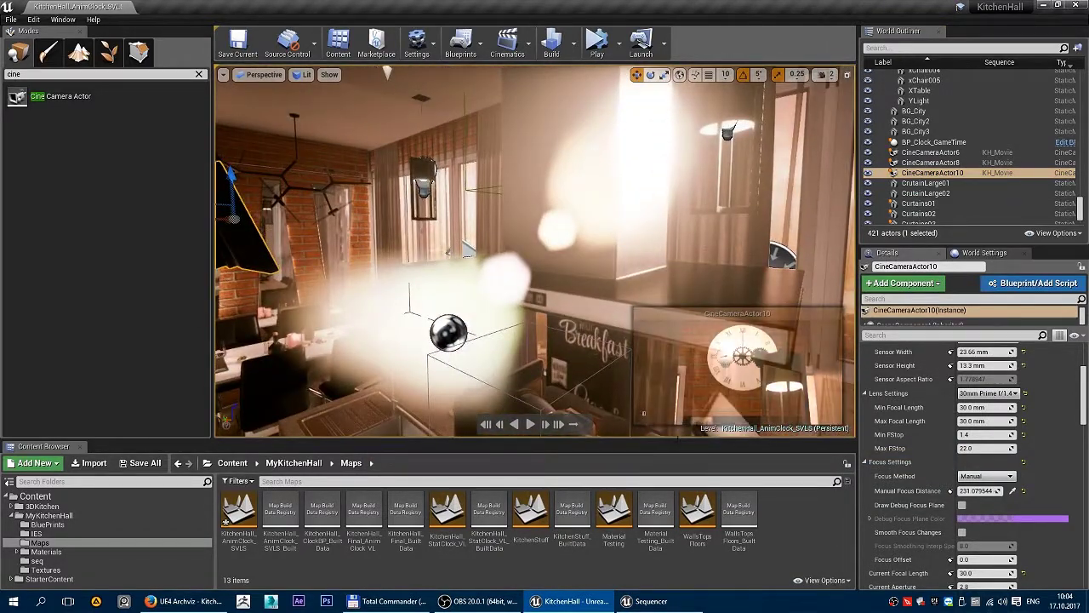
left_click(668, 602)
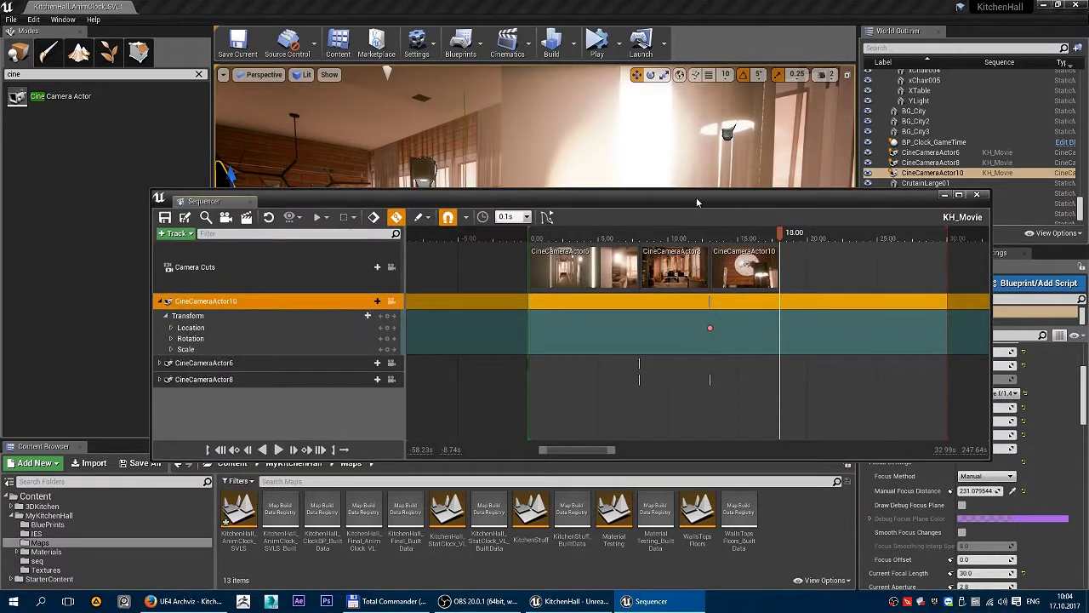
left_click_drag(691, 202, 672, 34)
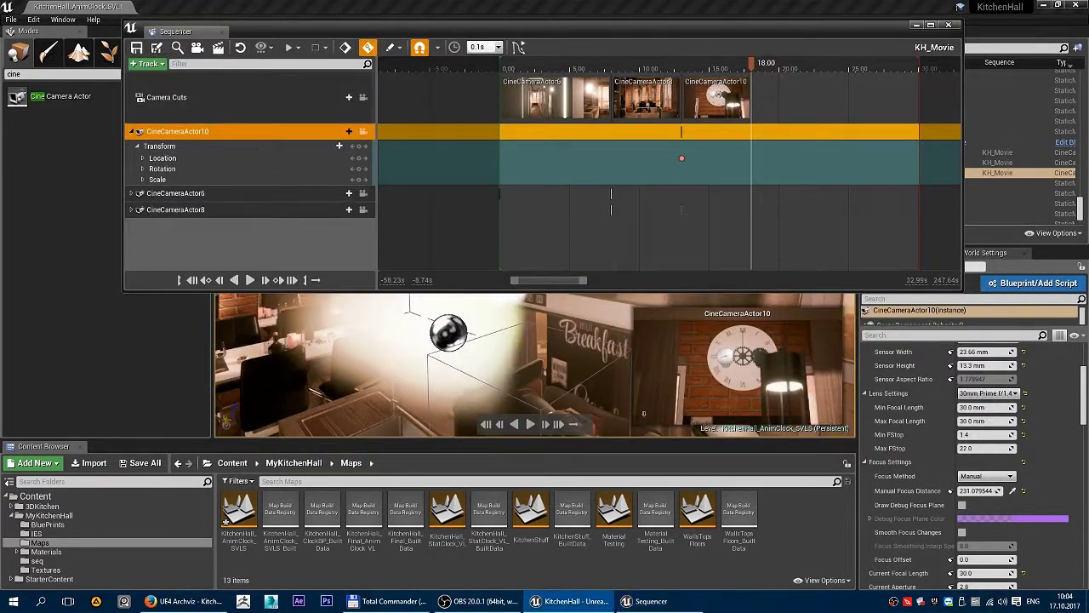
right_click_drag(643, 414, 643, 414)
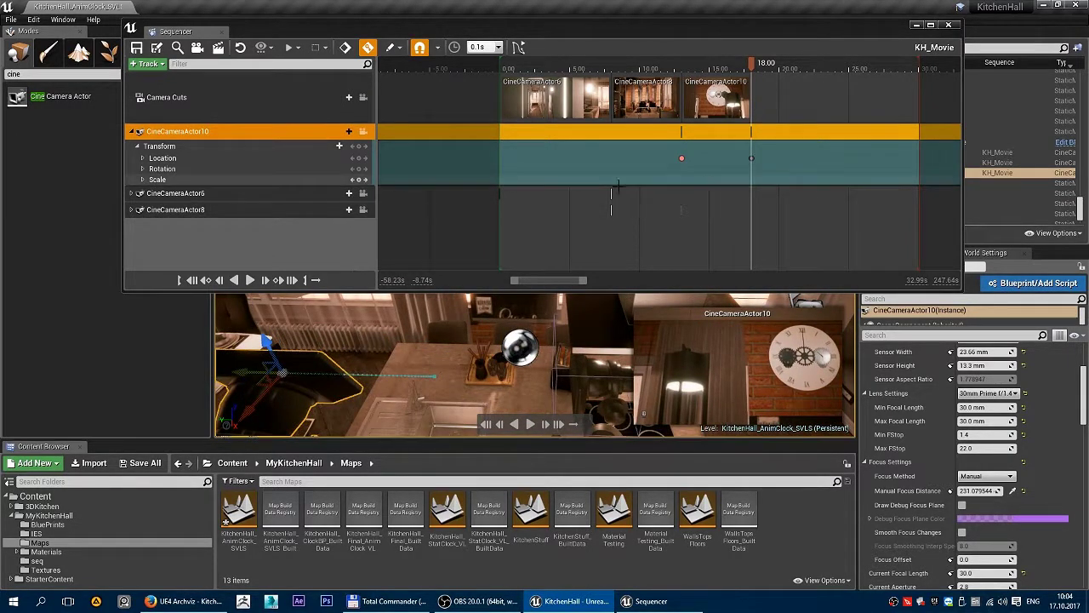
left_click(681, 157)
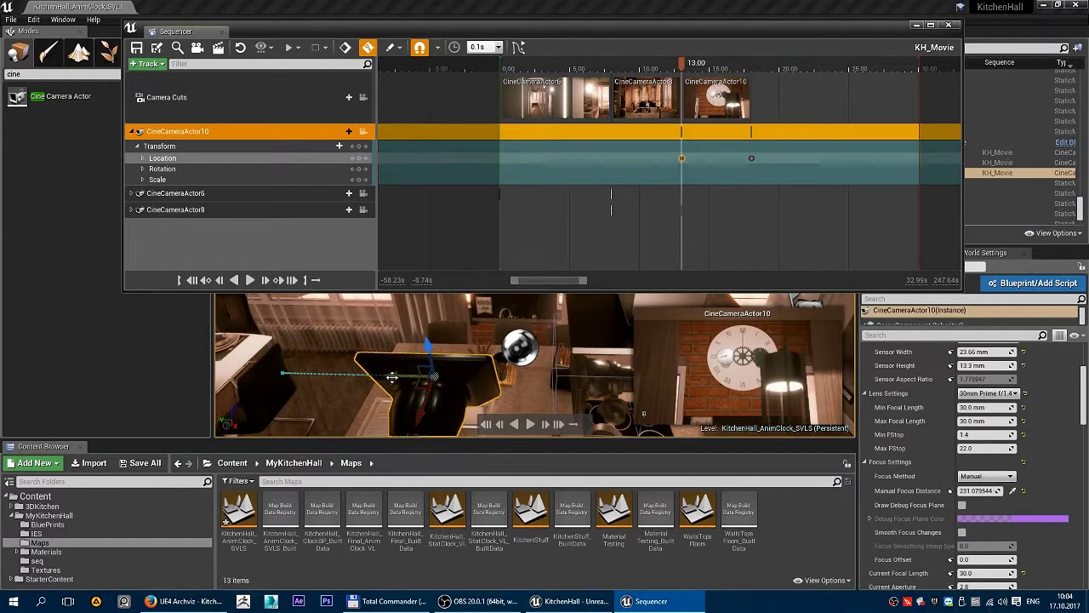
mouse_move(392, 377)
left_mouse_down()
mouse_move(626, 378)
mouse_move(638, 357)
left_mouse_up()
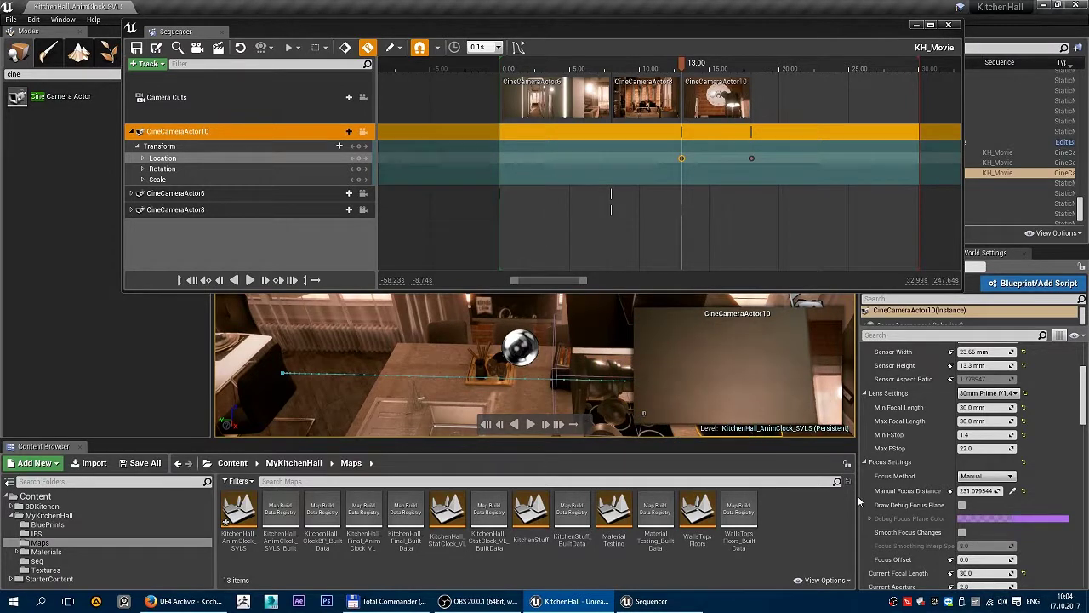
left_click_drag(679, 64, 686, 68)
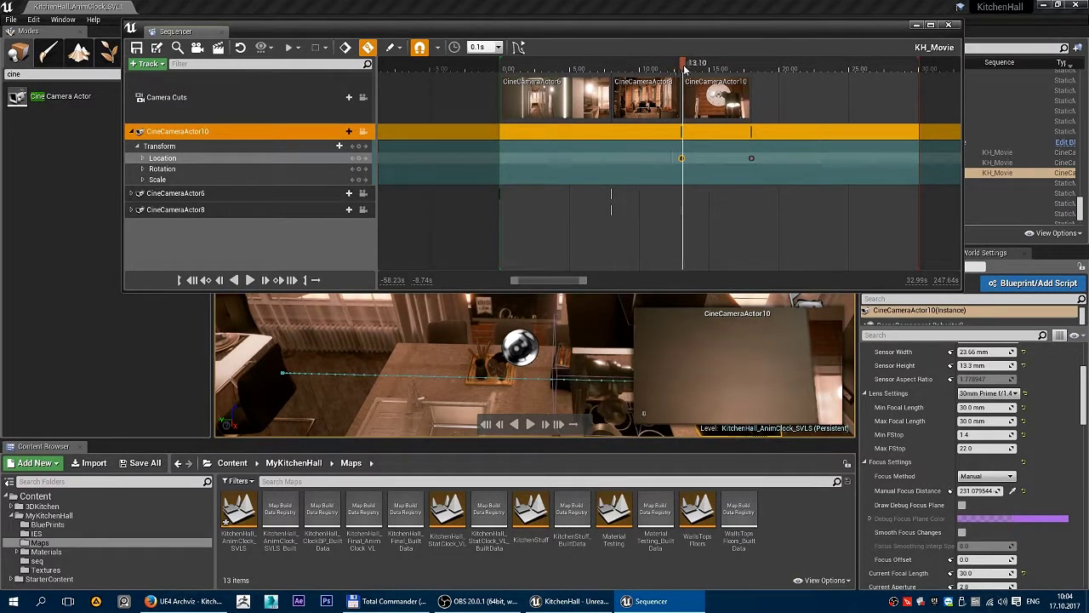
left_click(250, 280)
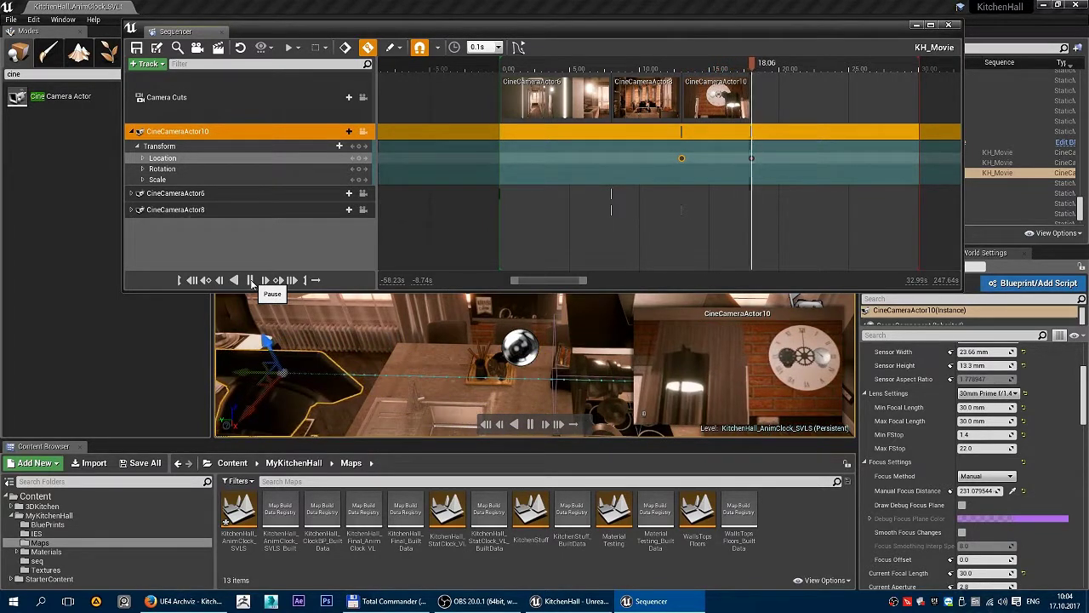
left_click_drag(764, 70, 682, 76)
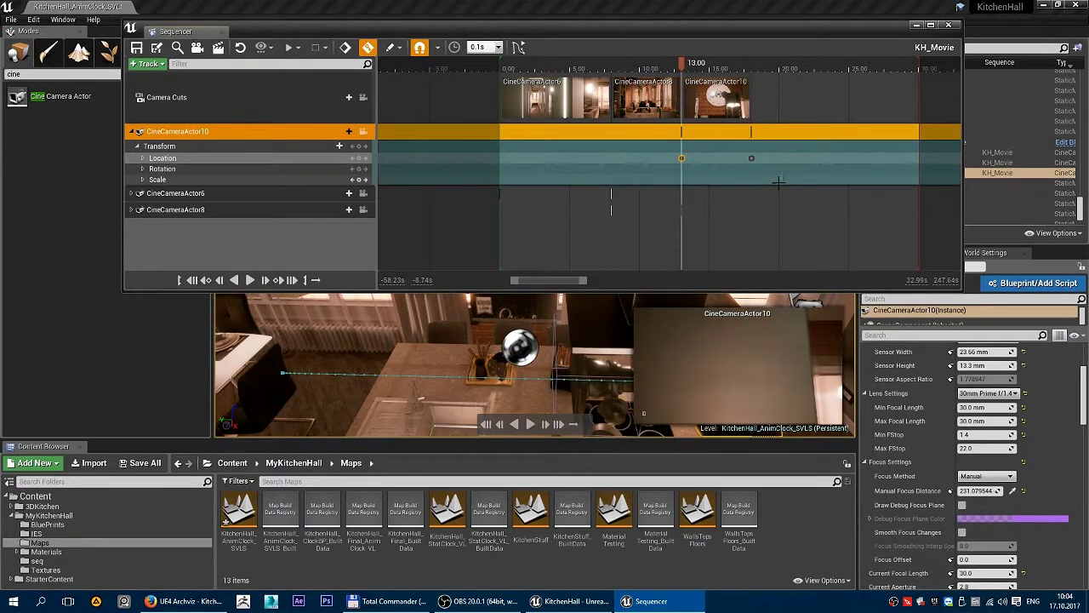
mouse_move(682, 65)
left_mouse_down()
mouse_move(742, 70)
mouse_move(730, 76)
left_mouse_up()
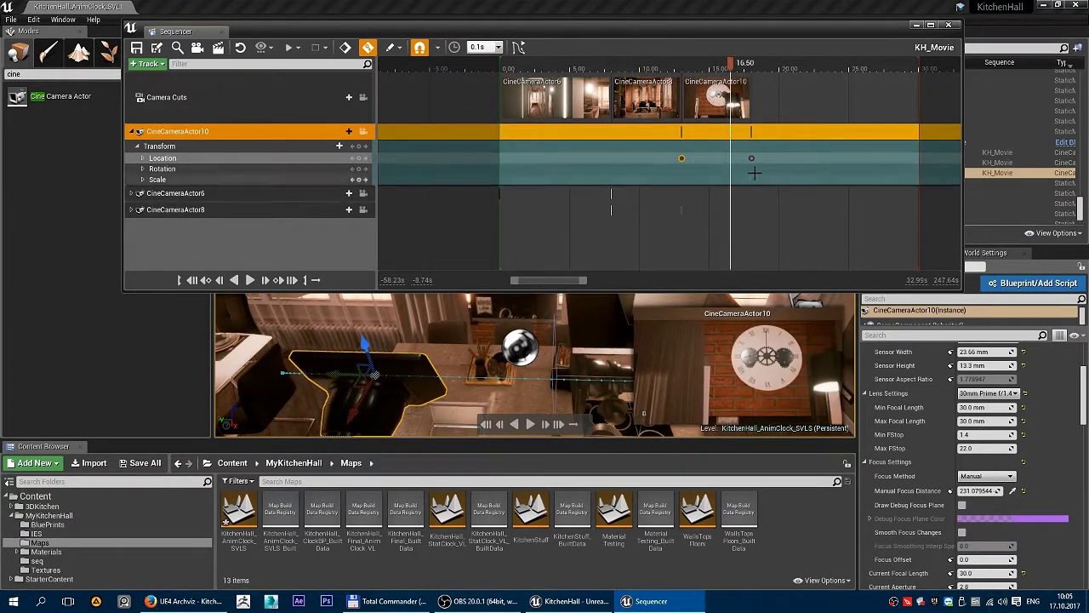
left_click(753, 158)
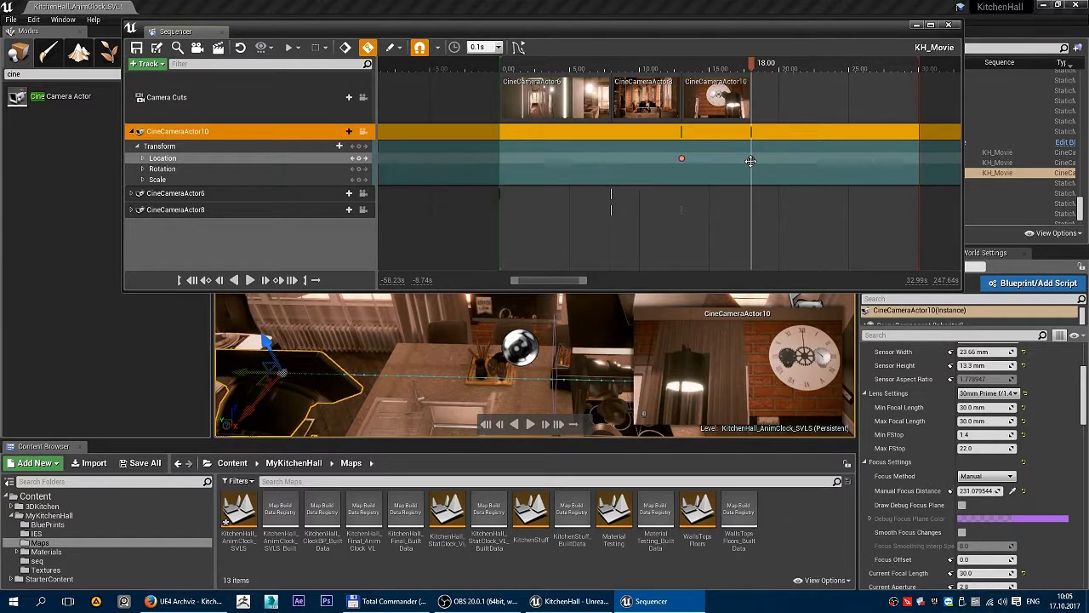
Set the 18.00 Location key to Linear and expand Location into its X, Y, Z channels.
right_click(751, 158)
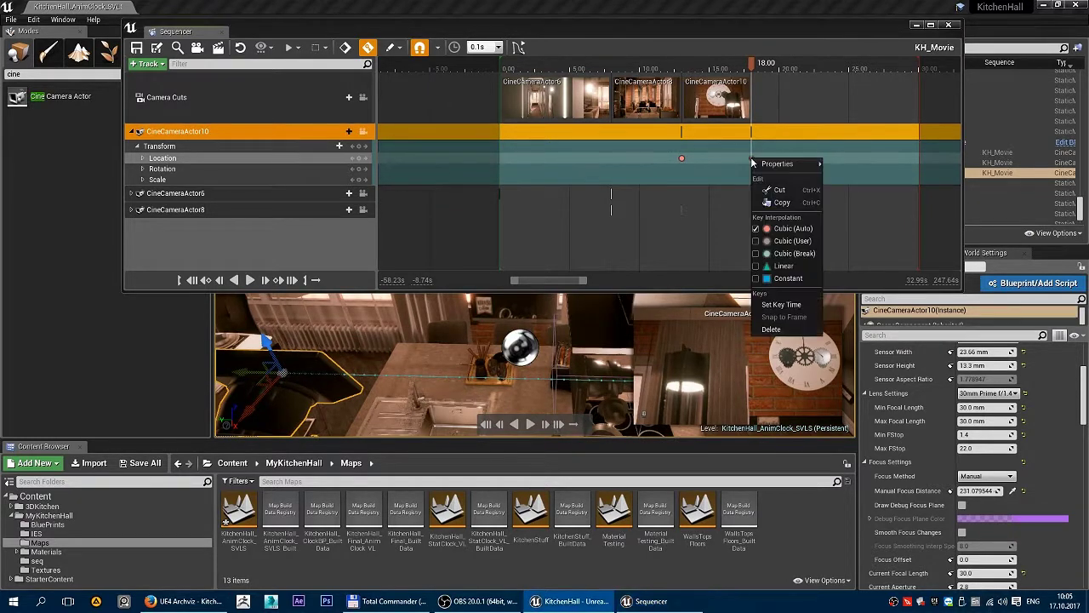
left_click(787, 268)
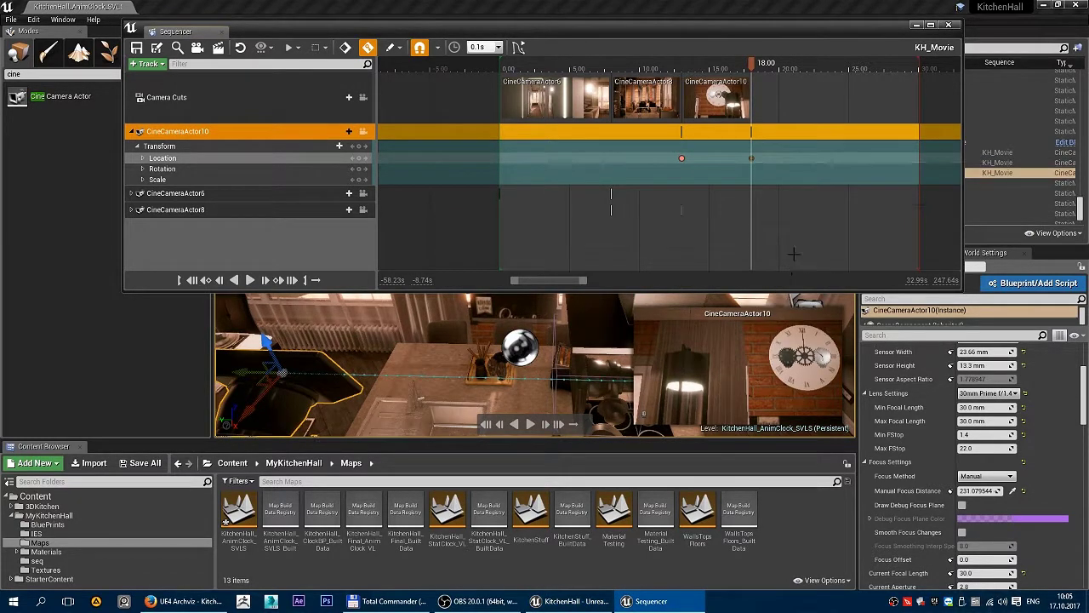
left_click(143, 158)
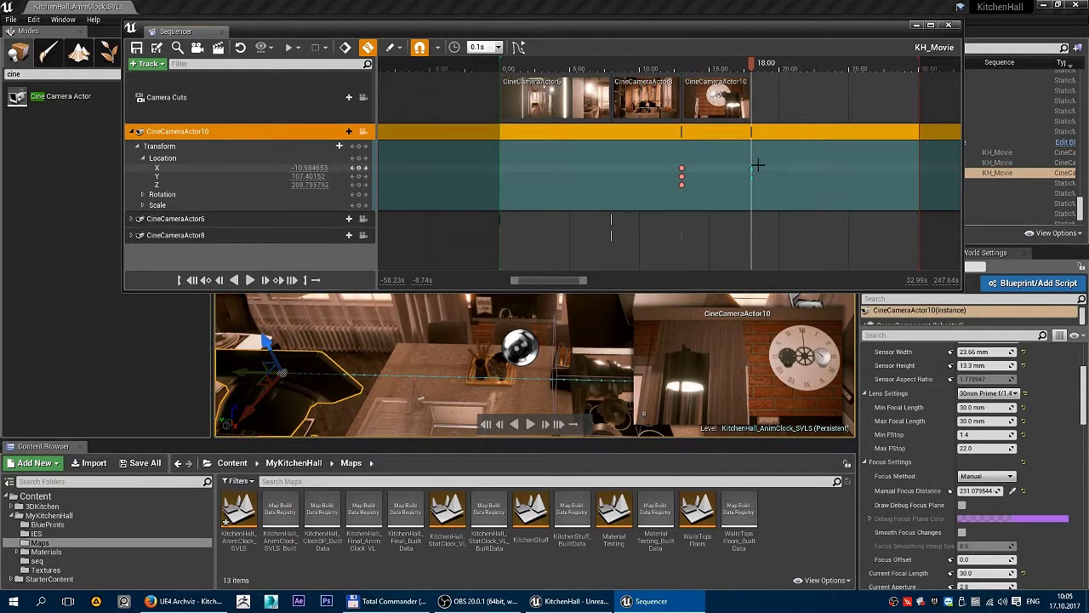
Play the camera move from just before 13 seconds to check it.
left_click_drag(752, 65, 672, 82)
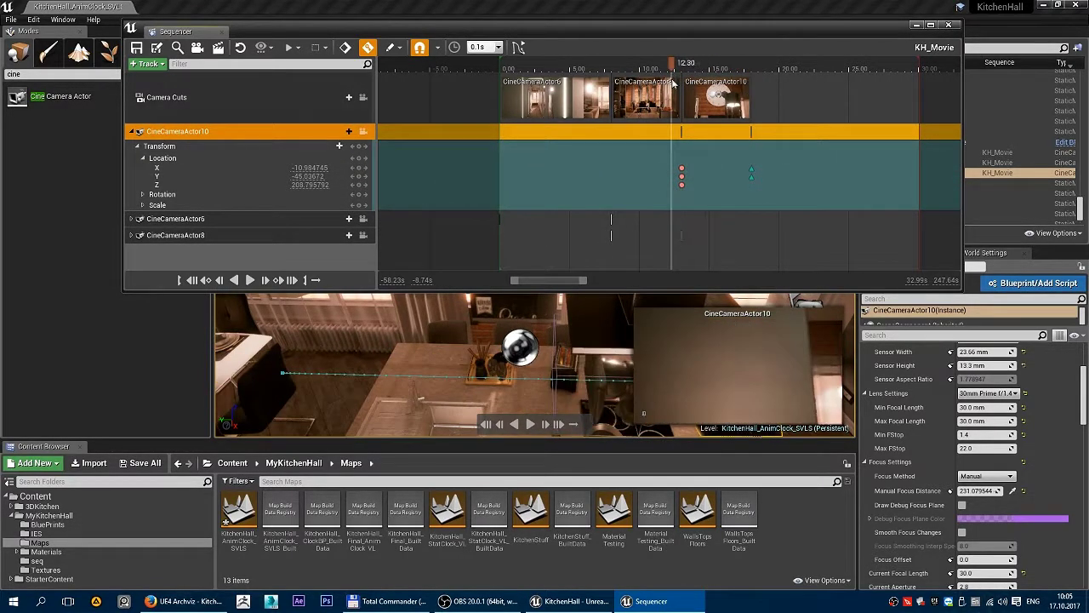
left_click(678, 68)
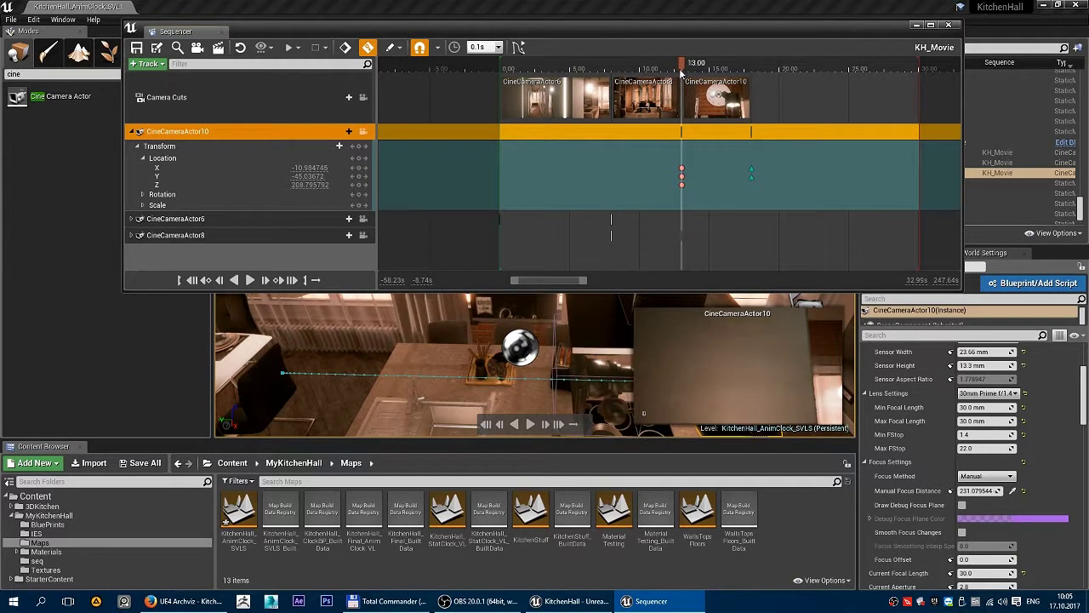
left_click(251, 280)
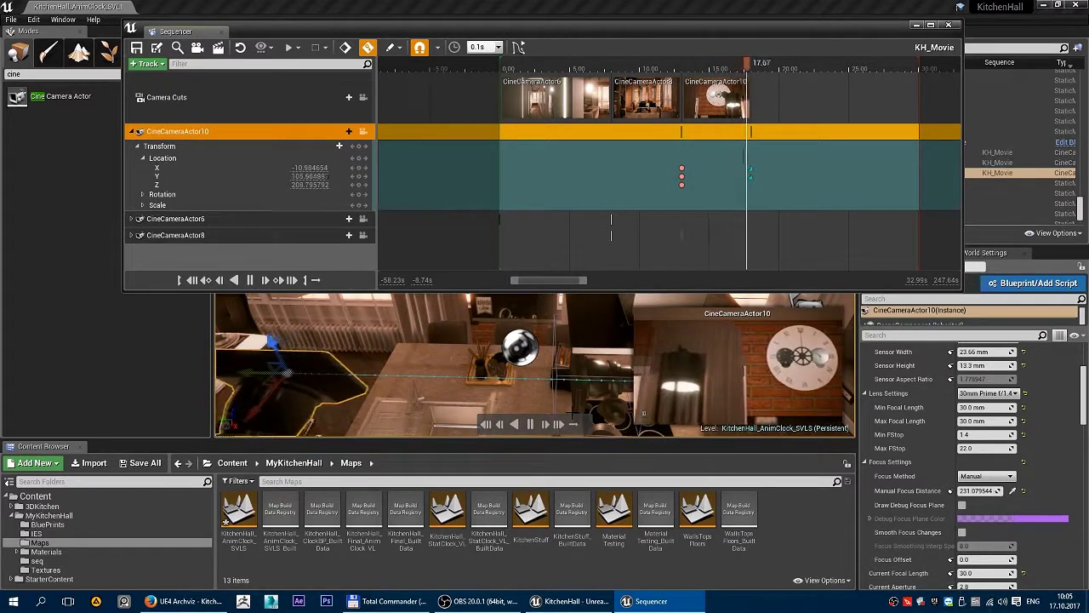
left_click_drag(760, 64, 739, 64)
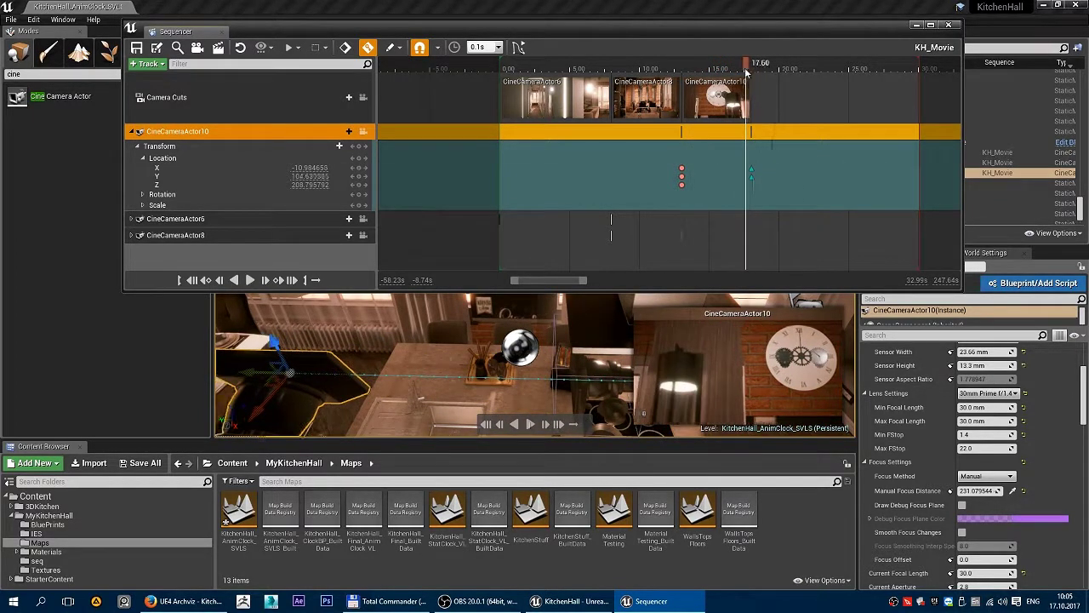
Set the Location keys at 13.10 to Linear interpolation.
left_click(682, 64)
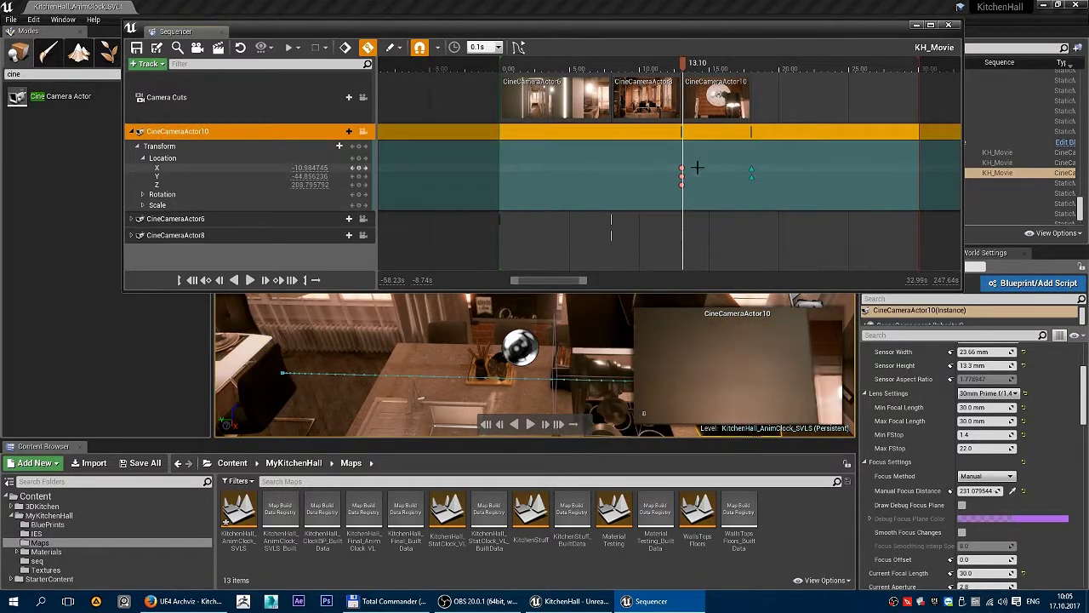
left_click_drag(697, 168, 679, 187)
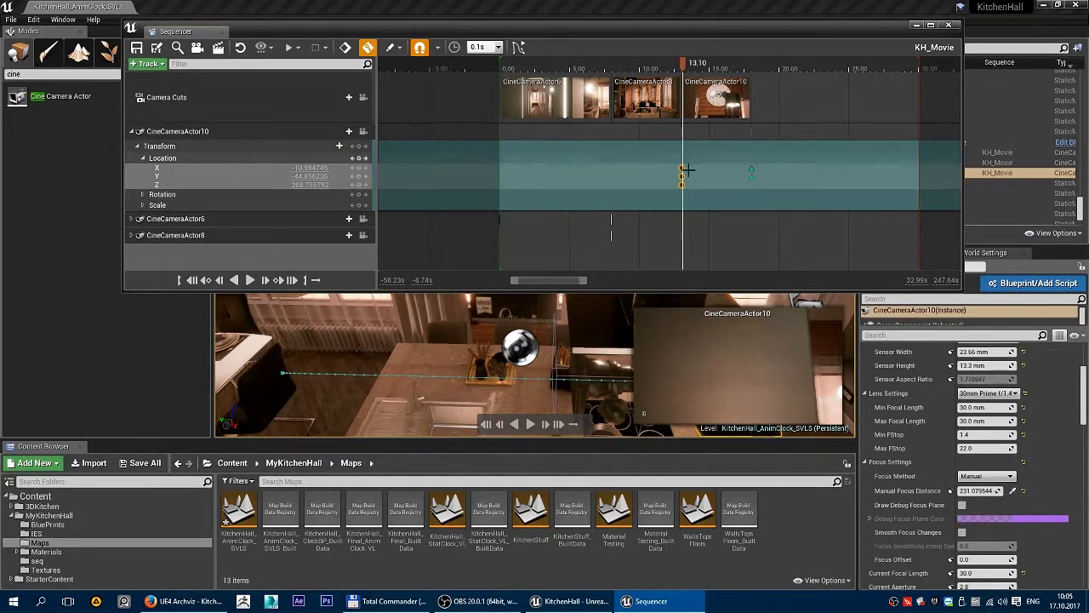
right_click(681, 174)
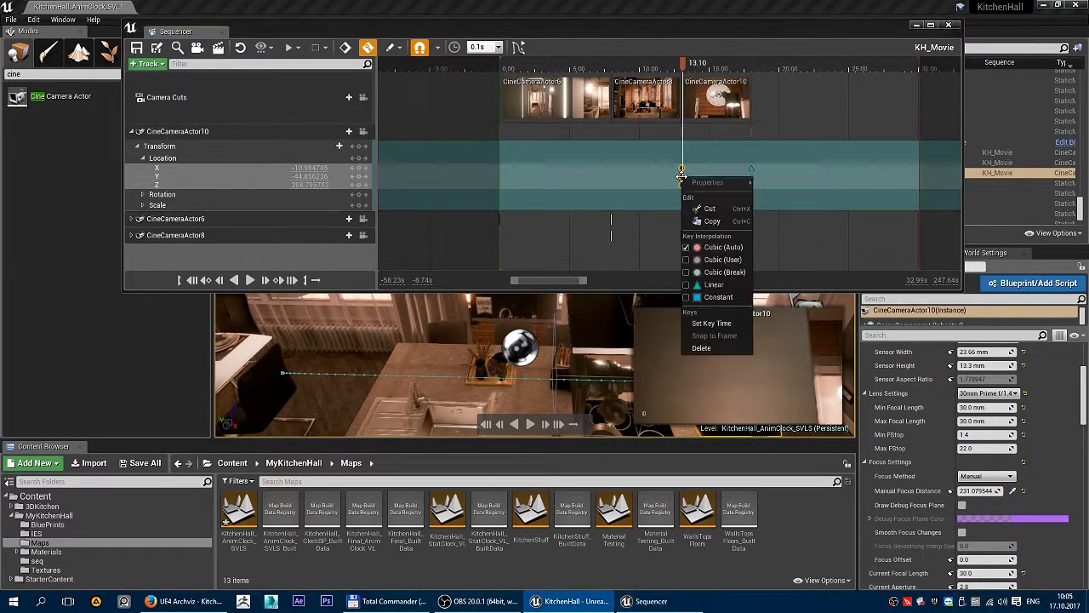
left_click(715, 286)
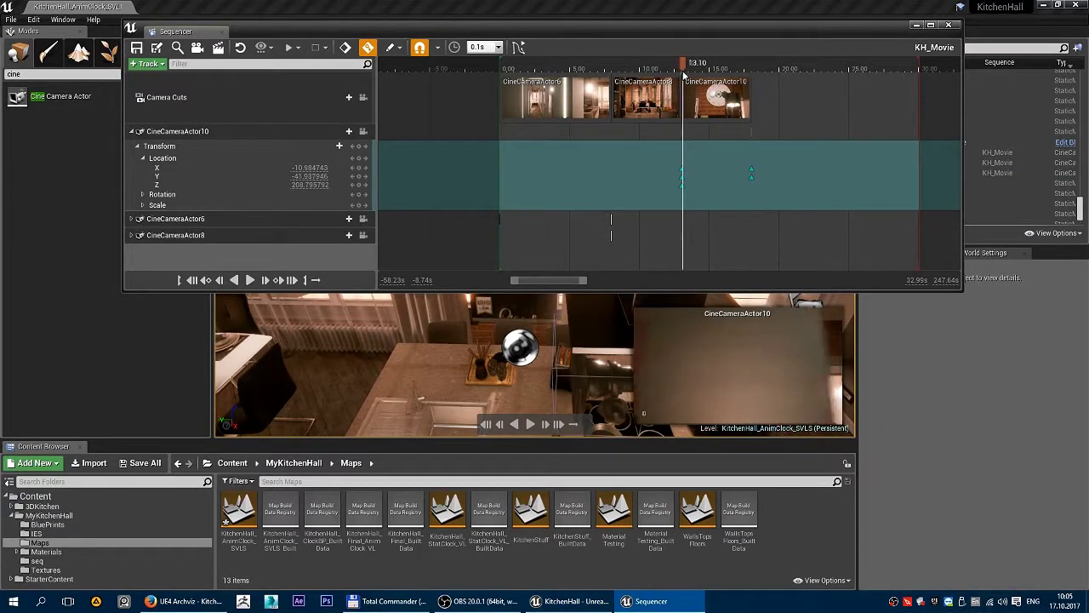
Replay the linear move from 12.80, then select the Location keys ending the move.
left_click_drag(686, 66, 678, 66)
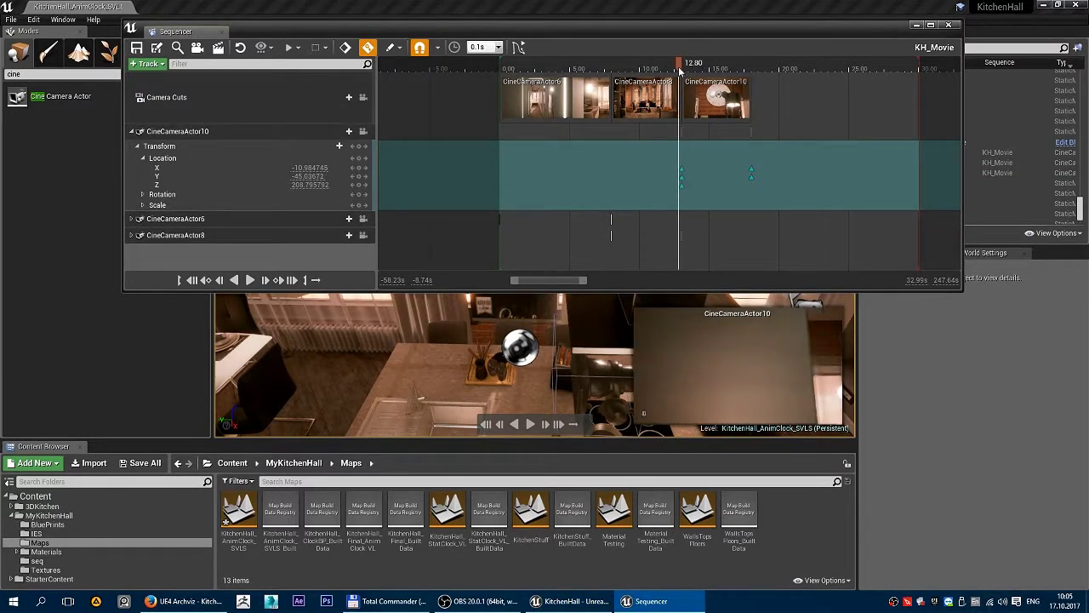
left_click(531, 423)
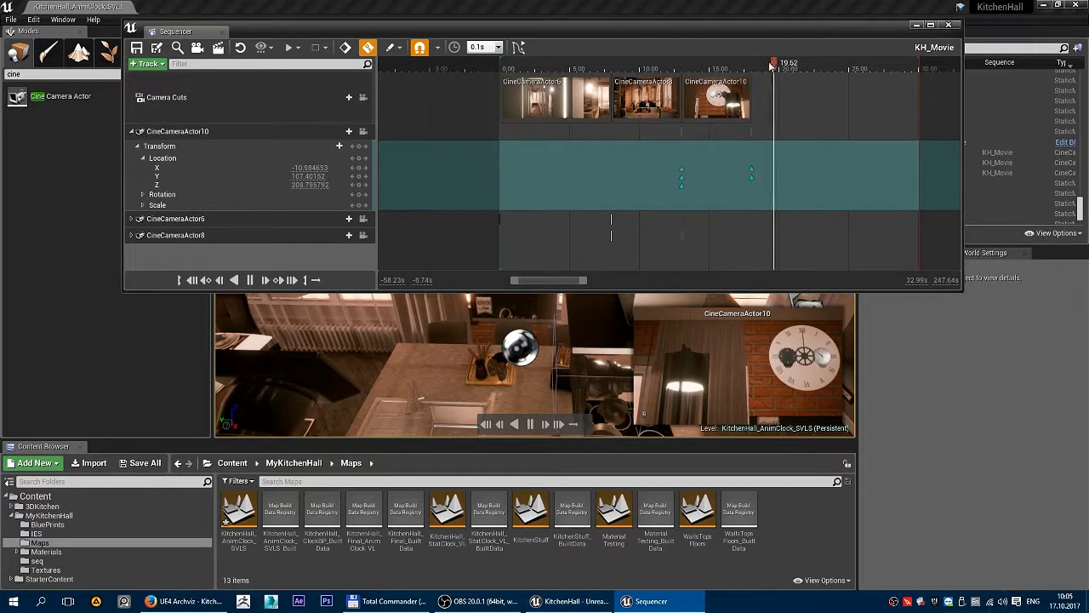
left_click_drag(766, 67, 679, 77)
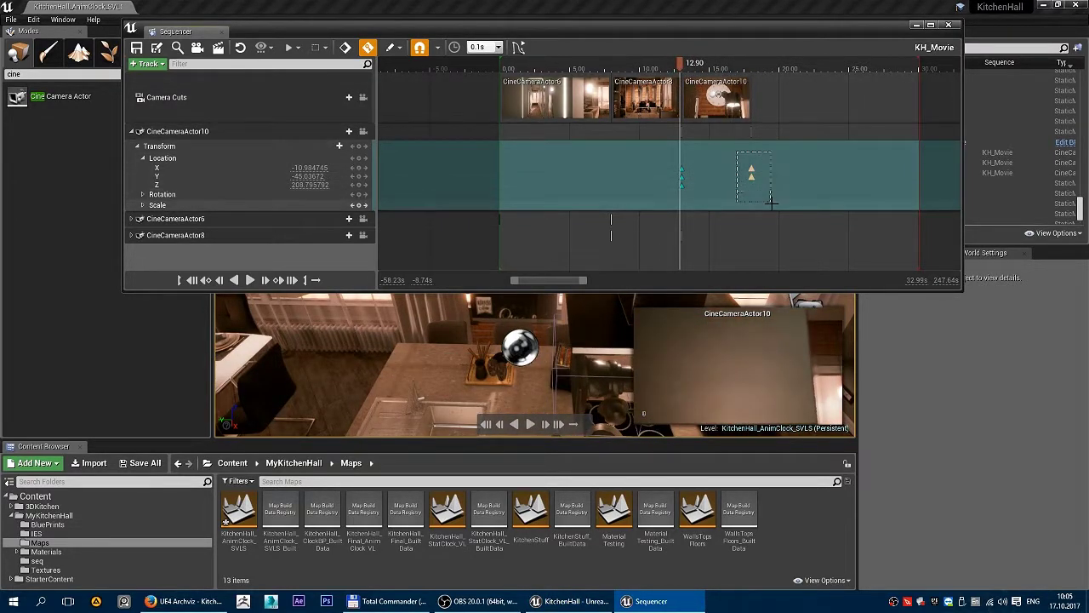
left_click(751, 173)
Switch the end Location keys back to Cubic (Auto), preview playback, and select Location Y.
right_click(752, 177)
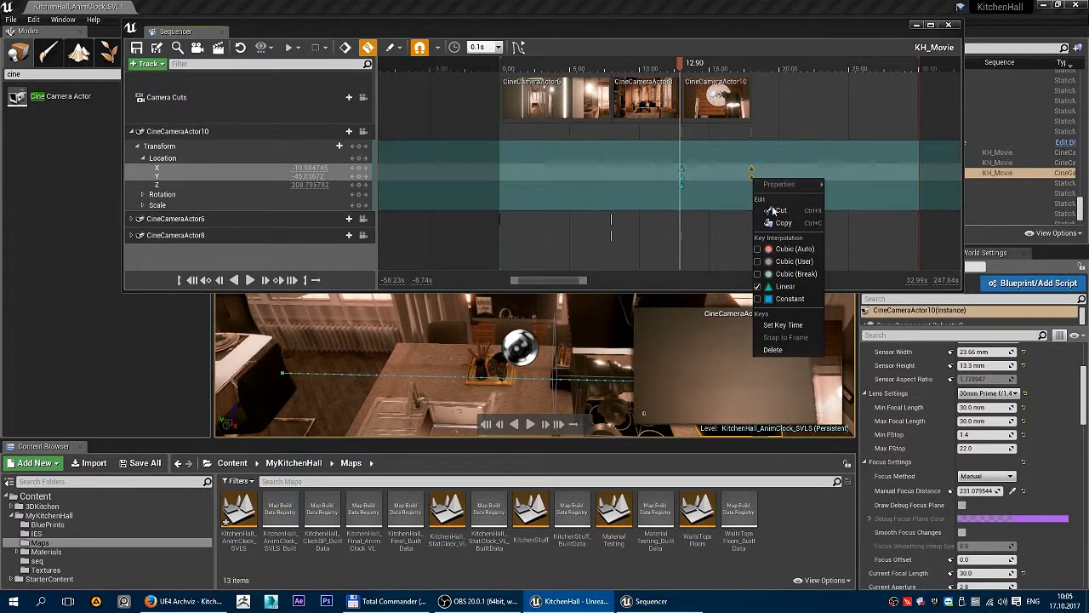
left_click(794, 248)
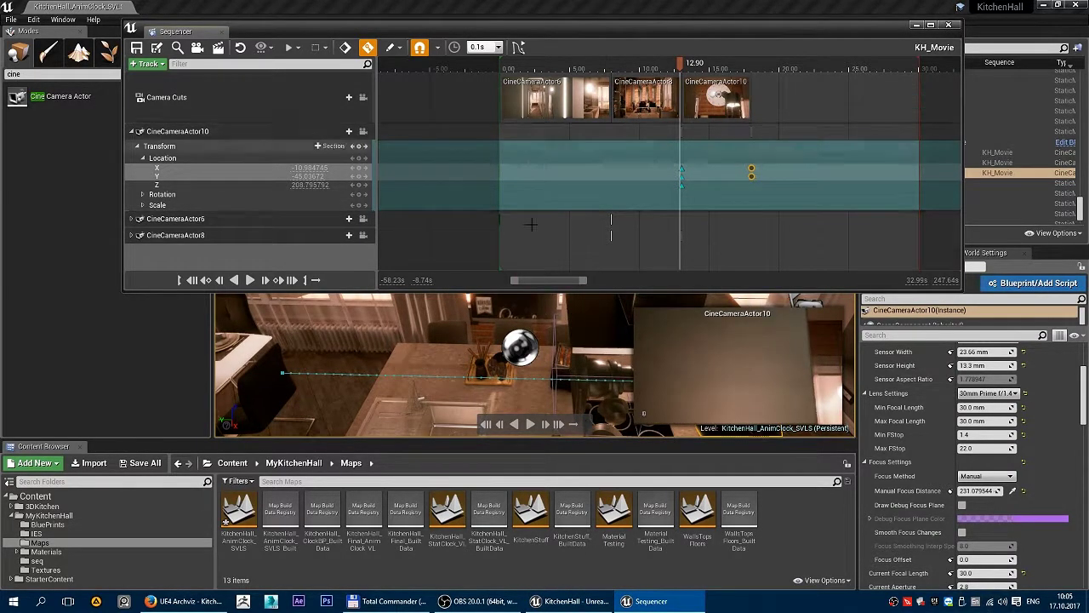
left_click(250, 280)
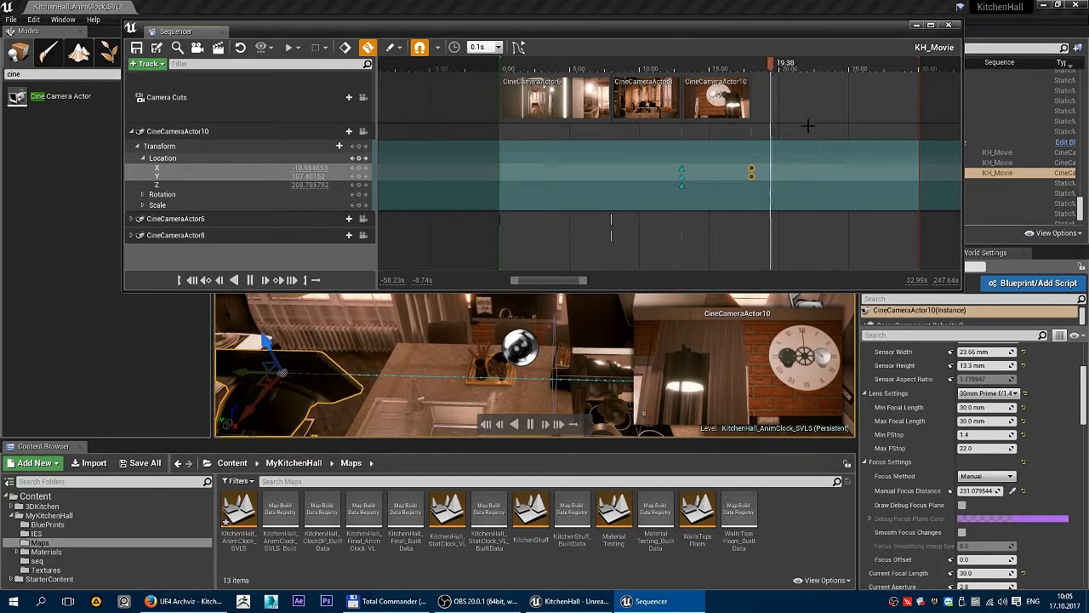
mouse_move(802, 65)
left_mouse_down()
mouse_move(685, 65)
mouse_move(715, 112)
left_mouse_up()
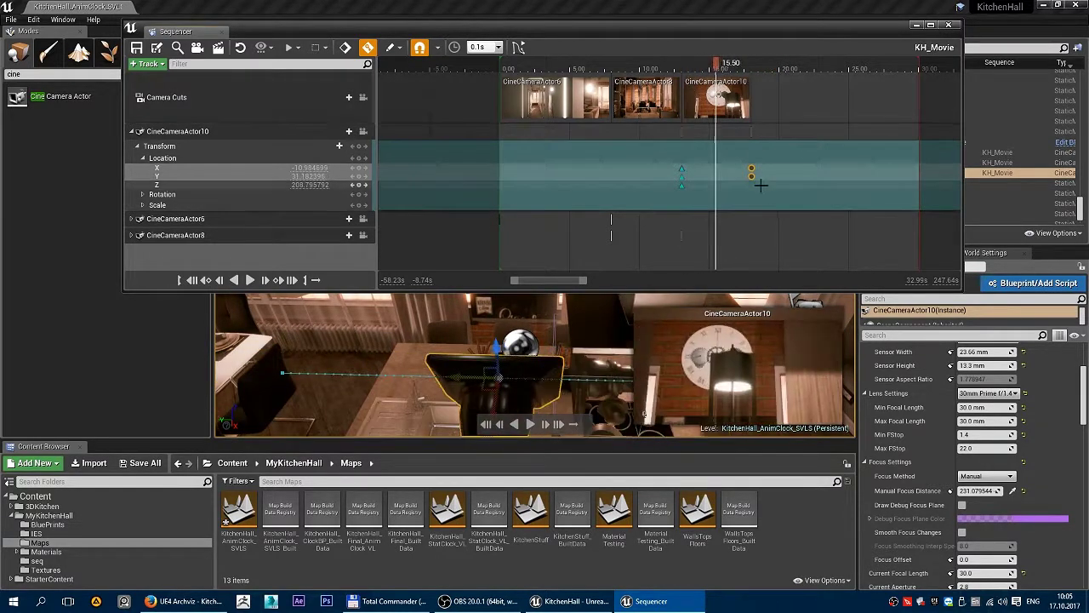
left_click(236, 176)
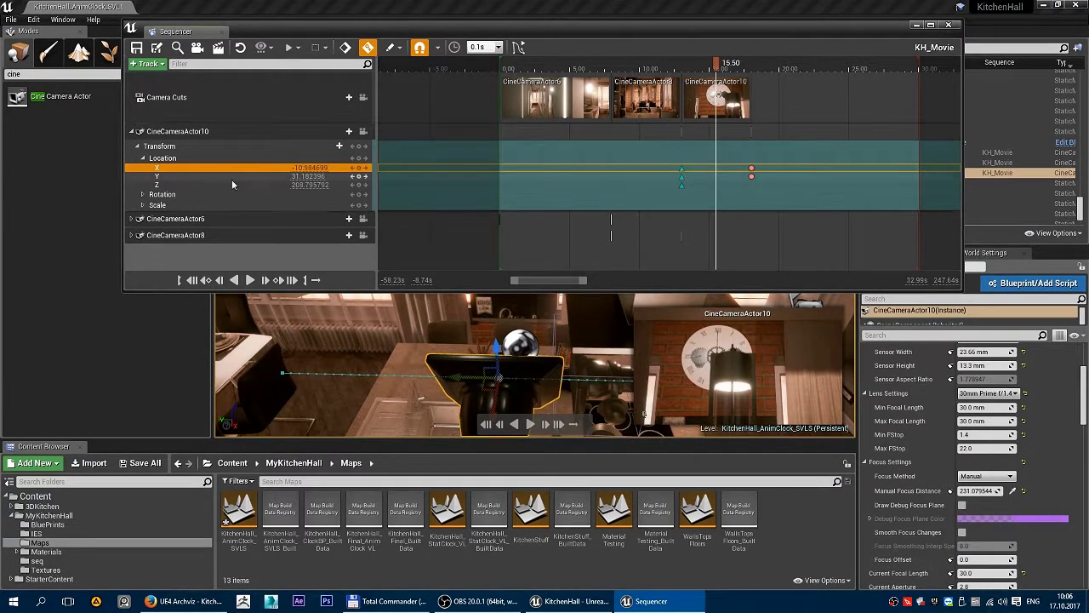
Compare CineCameraActor10's Location X, Y and Z animation curves in the Curve Editor.
left_click(519, 49)
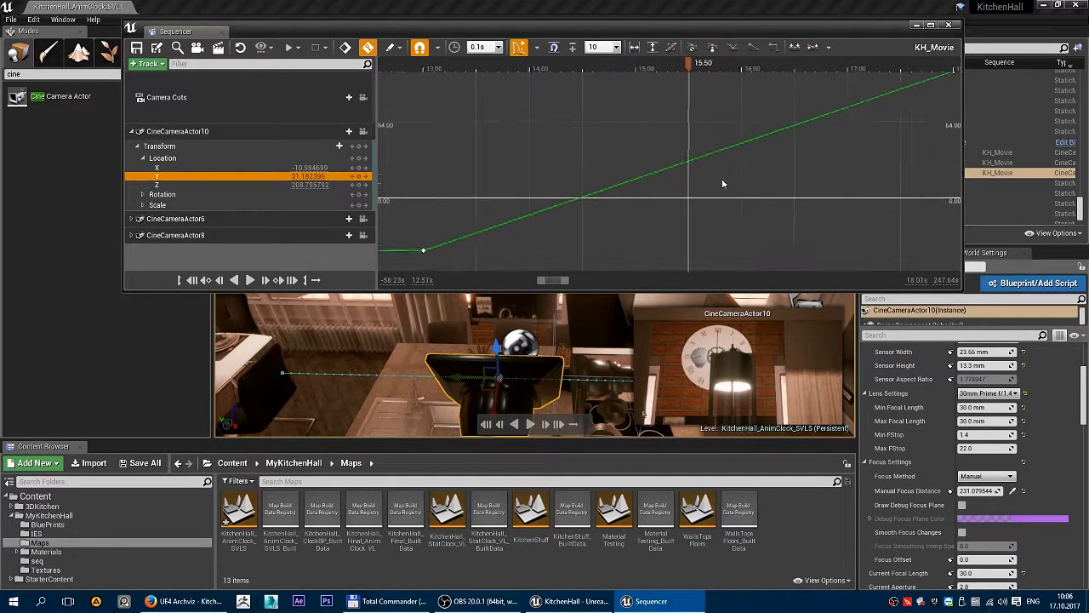
left_click(226, 168)
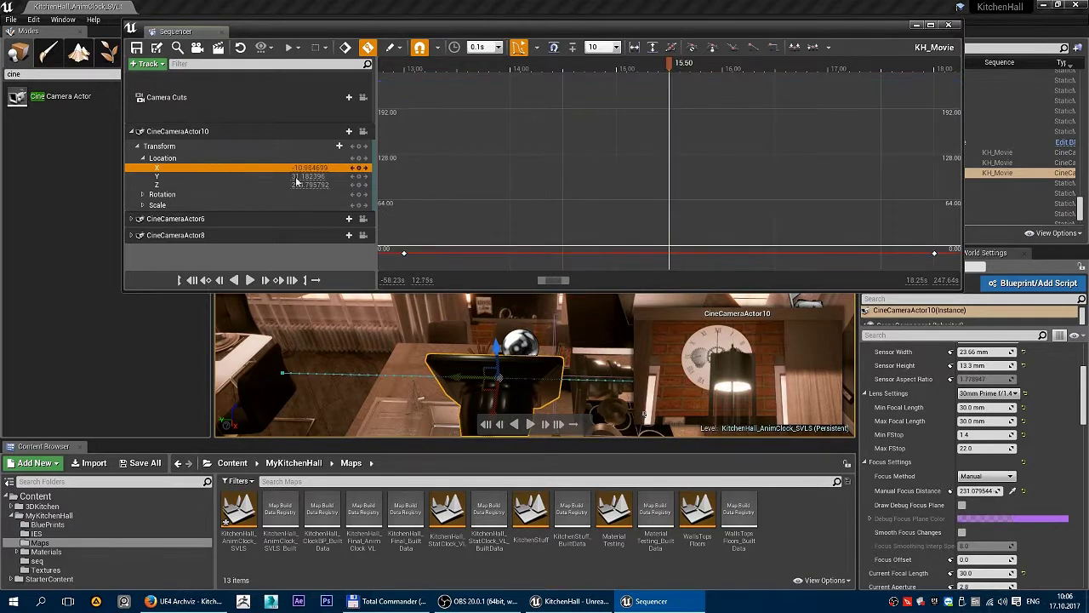
left_click(186, 176)
left_click(186, 185)
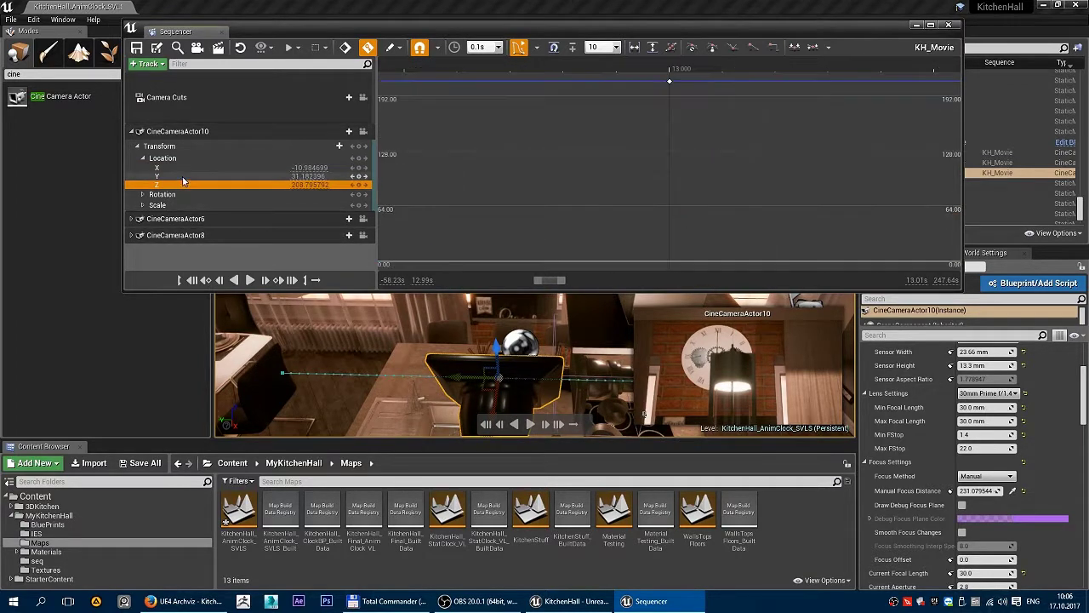
left_click(187, 169)
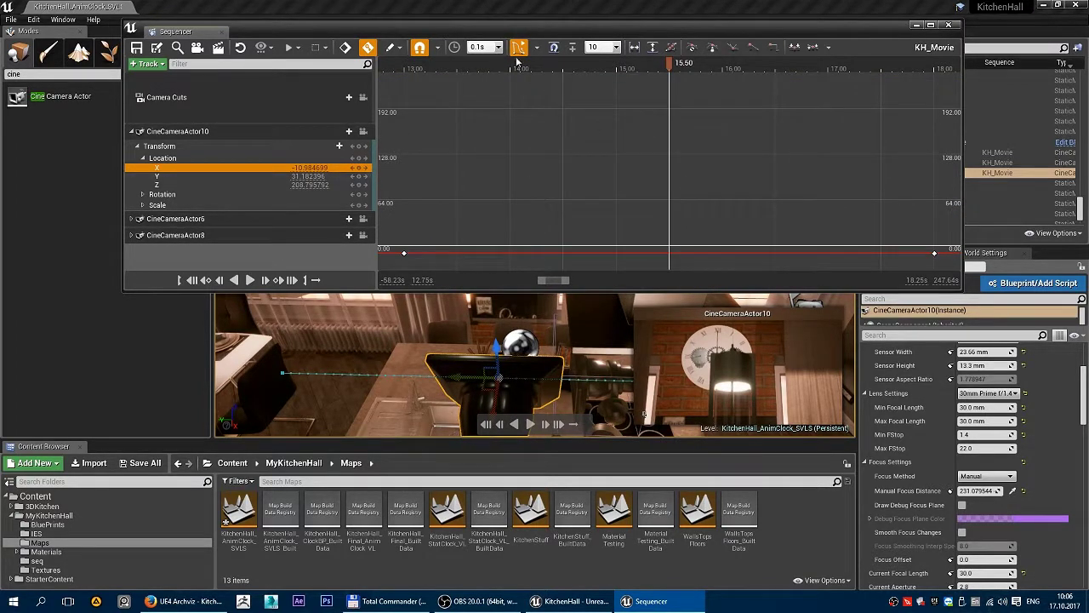
left_click(163, 158)
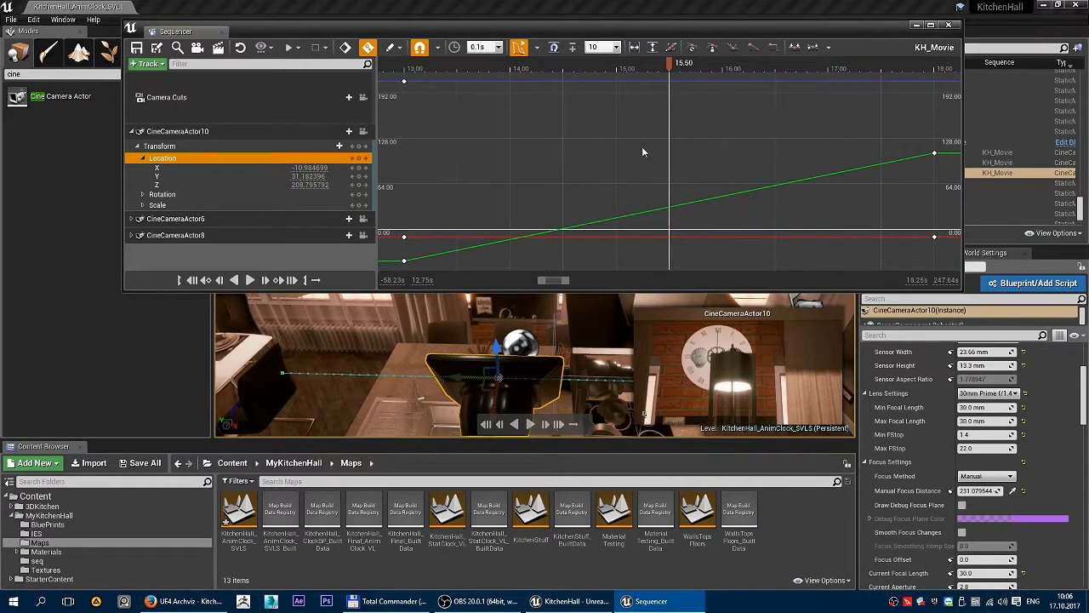
Set the Location keys starting the move to Cubic (Auto) and show the curves again.
left_click(517, 49)
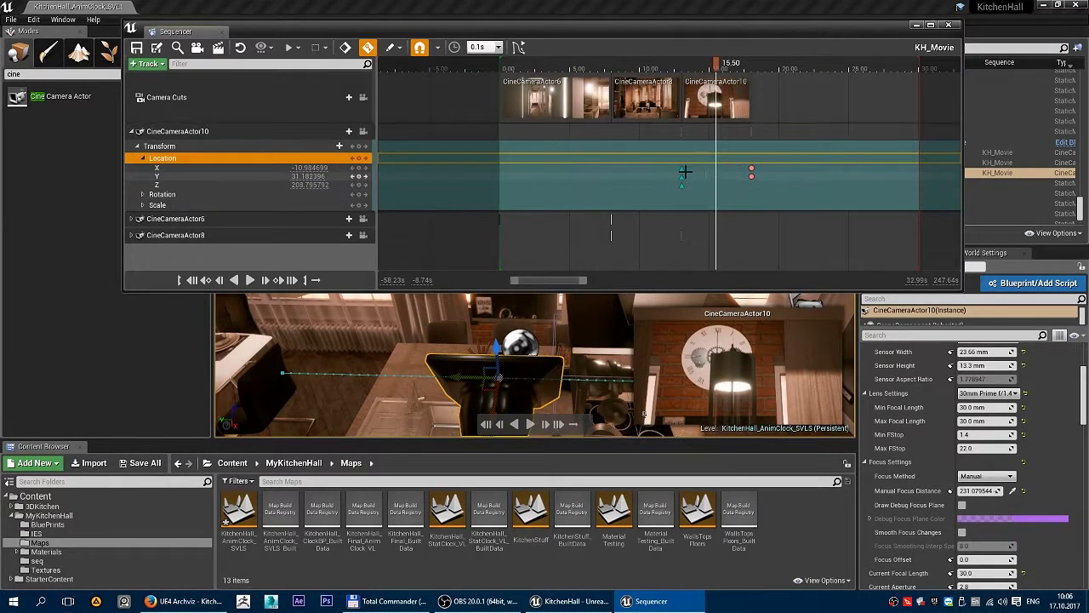
left_click_drag(672, 161, 689, 193)
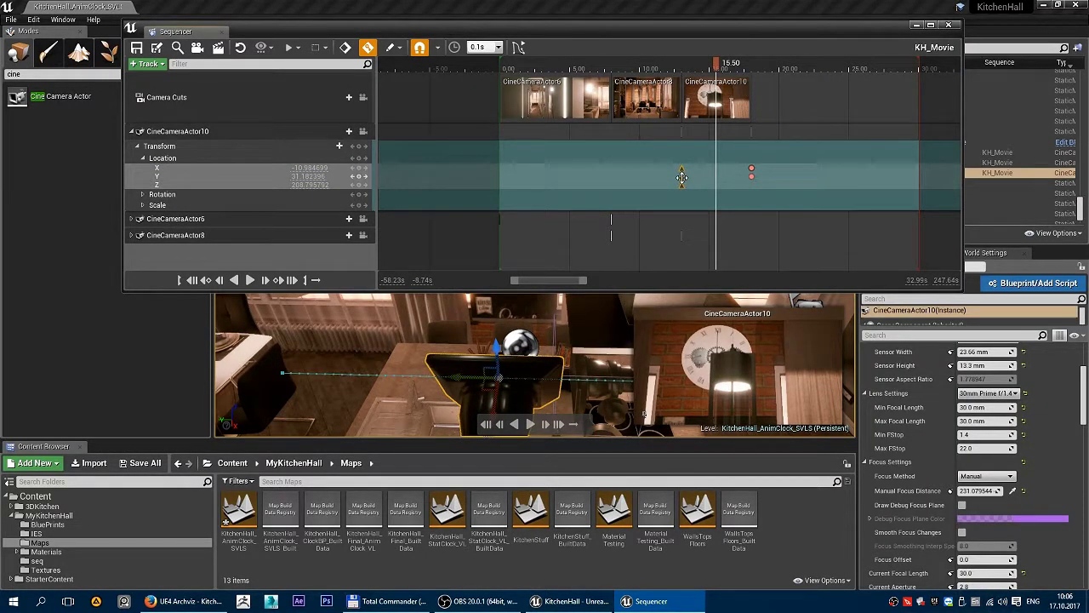
right_click(682, 177)
left_click(724, 248)
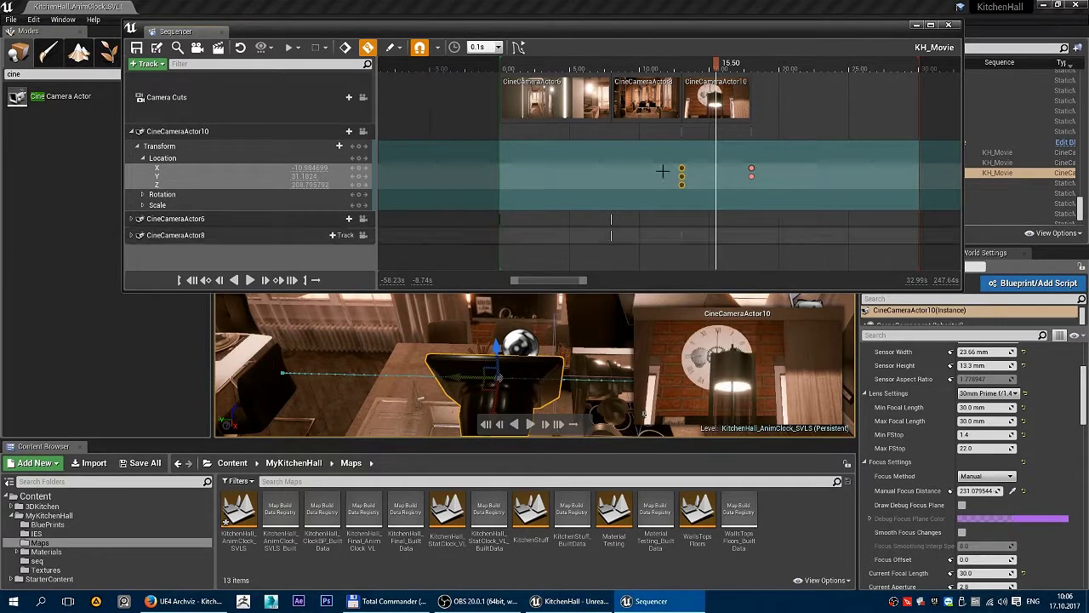
left_click(517, 49)
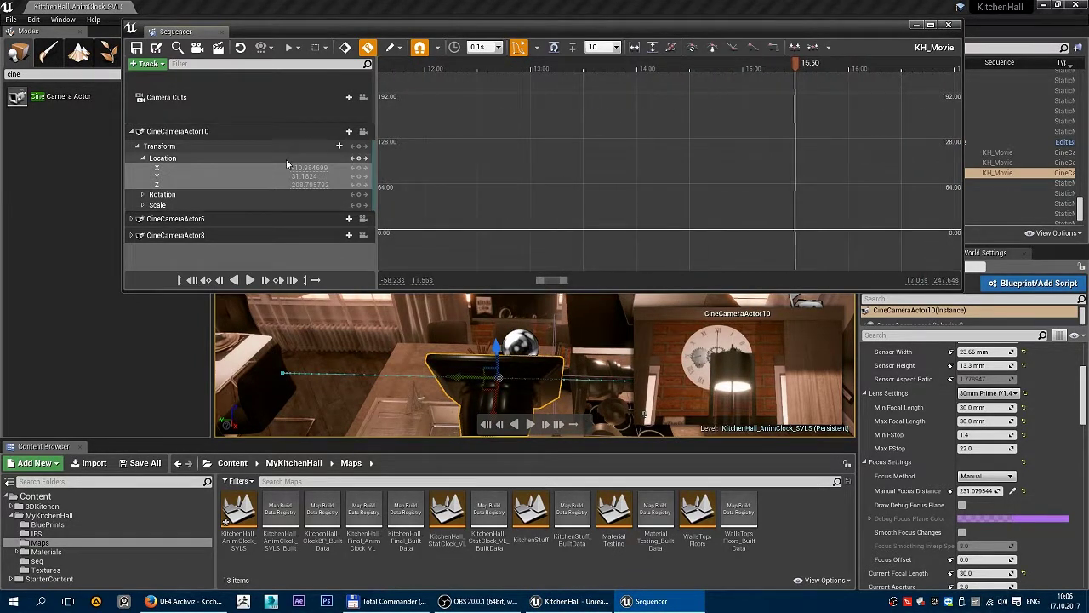
Reshape the Location Y curve's last-key tangent, lifting Y at 15.50 to about 34.14.
left_click(220, 169)
left_click(212, 177)
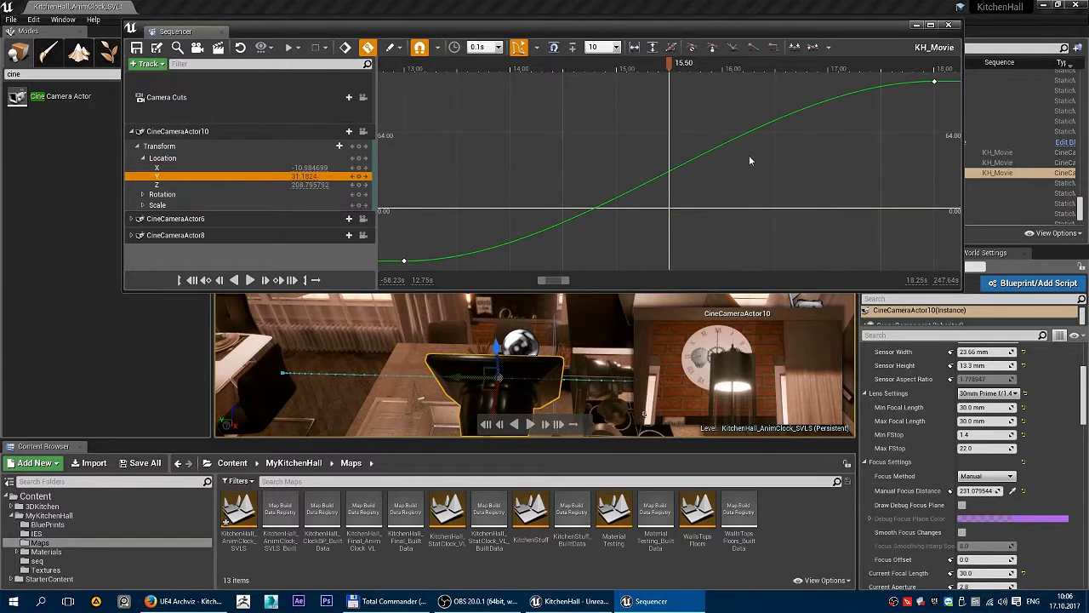
right_click_drag(885, 114, 858, 134)
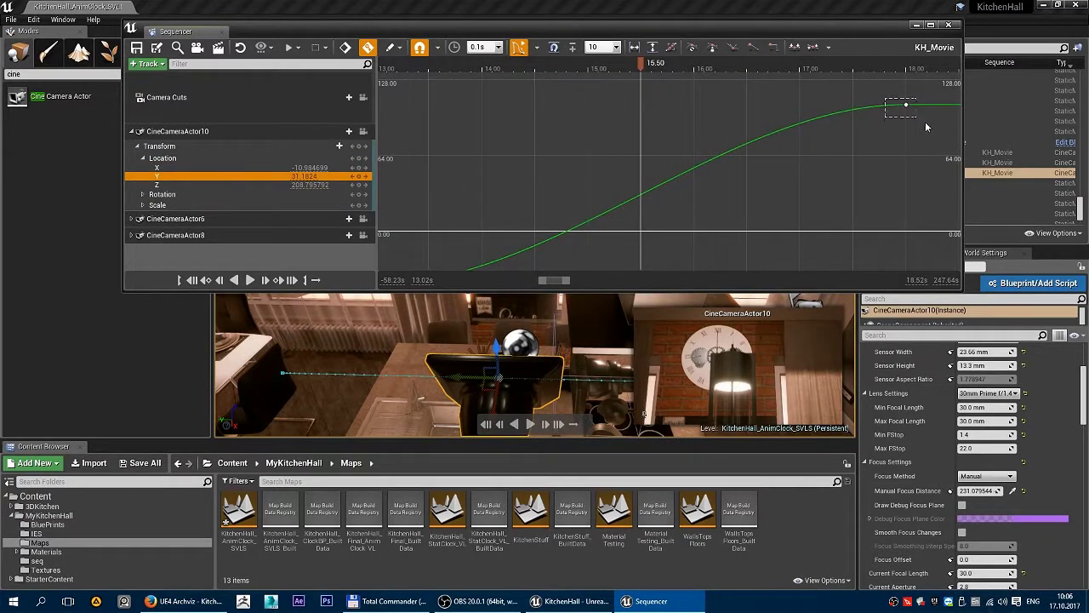
left_click_drag(885, 97, 927, 126)
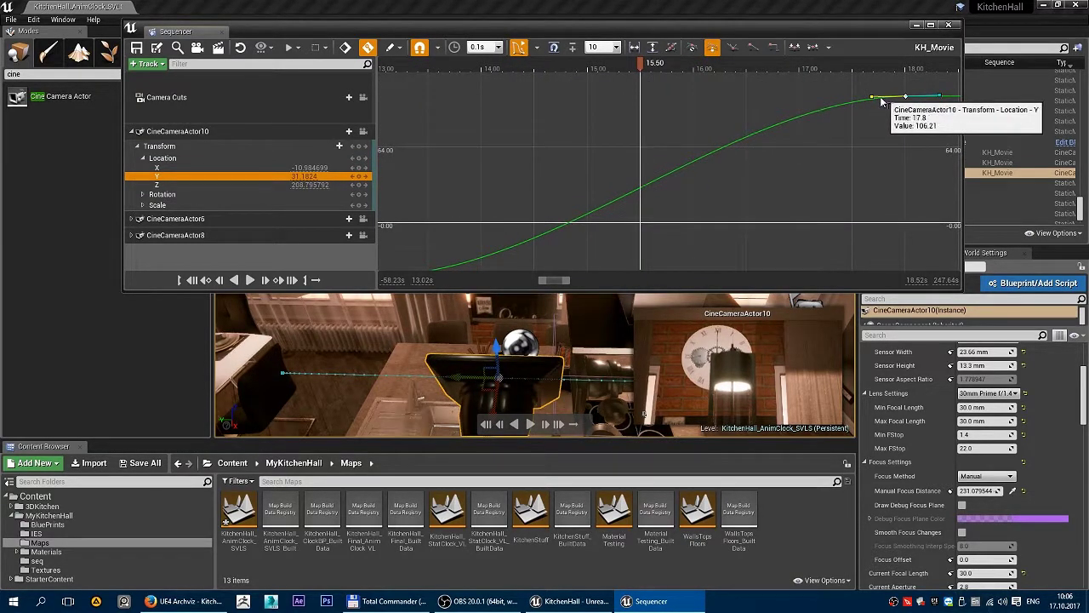
key("ctrl+z")
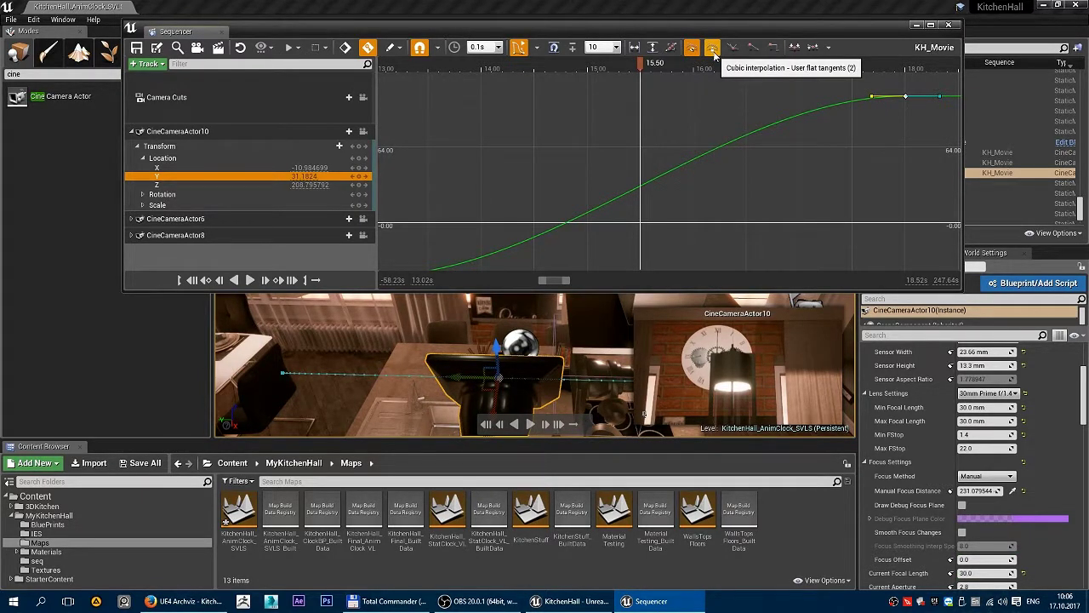
mouse_move(873, 100)
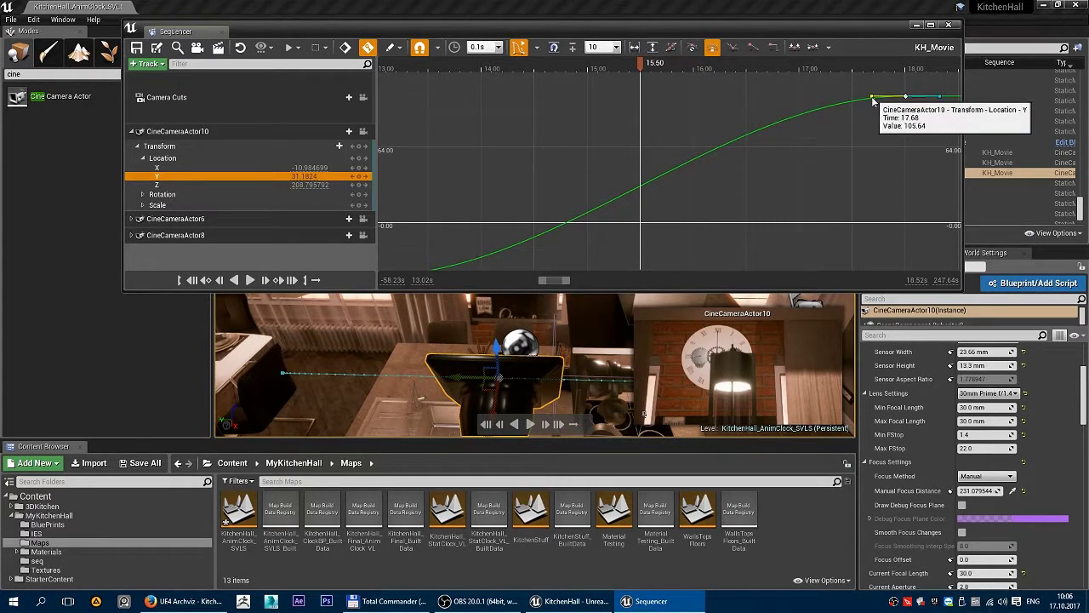
mouse_move(873, 100)
left_mouse_down()
mouse_move(836, 114)
mouse_move(848, 115)
left_mouse_up()
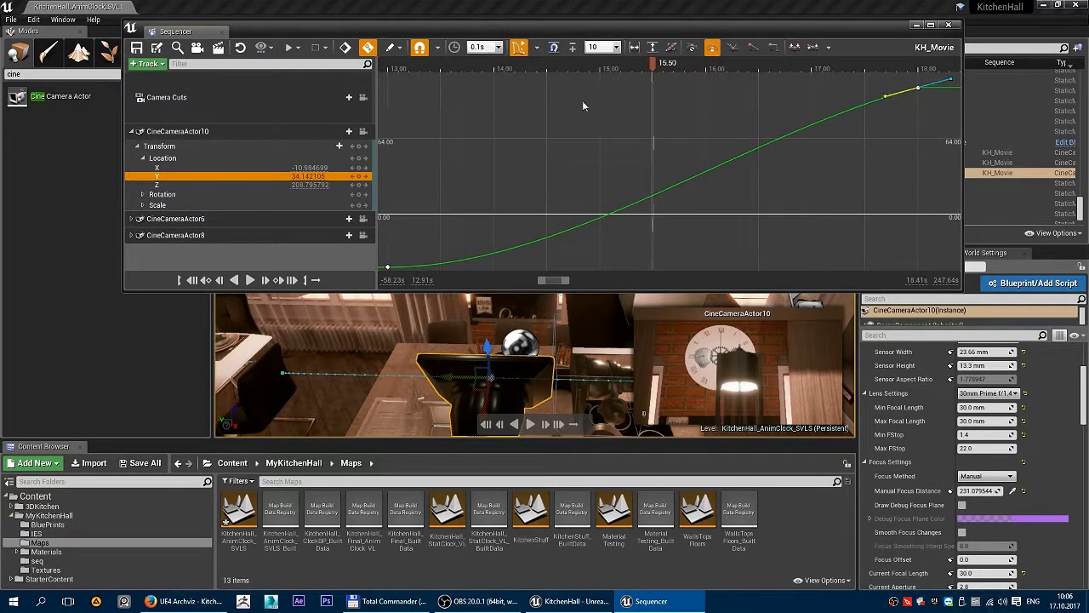
Review the result by switching between the Location X, Y and Z curves.
left_click(280, 169)
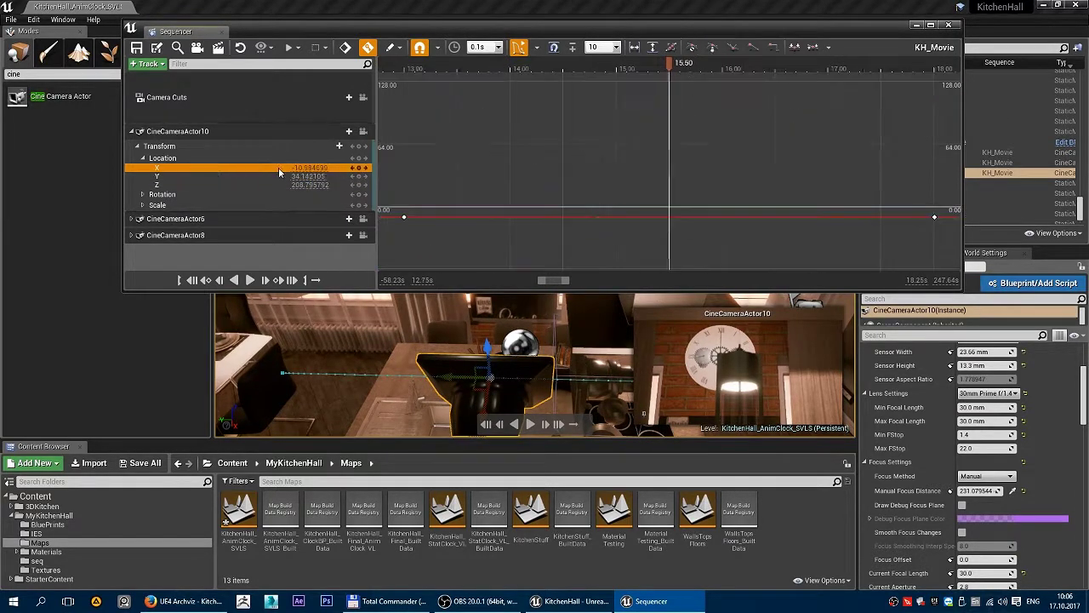
left_click(171, 177)
left_click(318, 185)
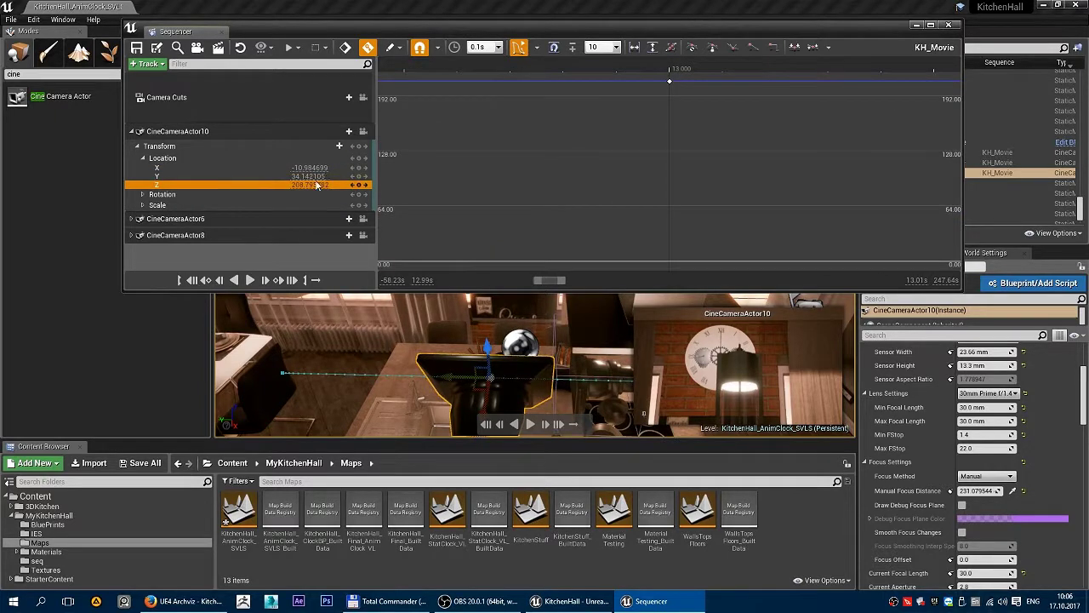
left_click(171, 170)
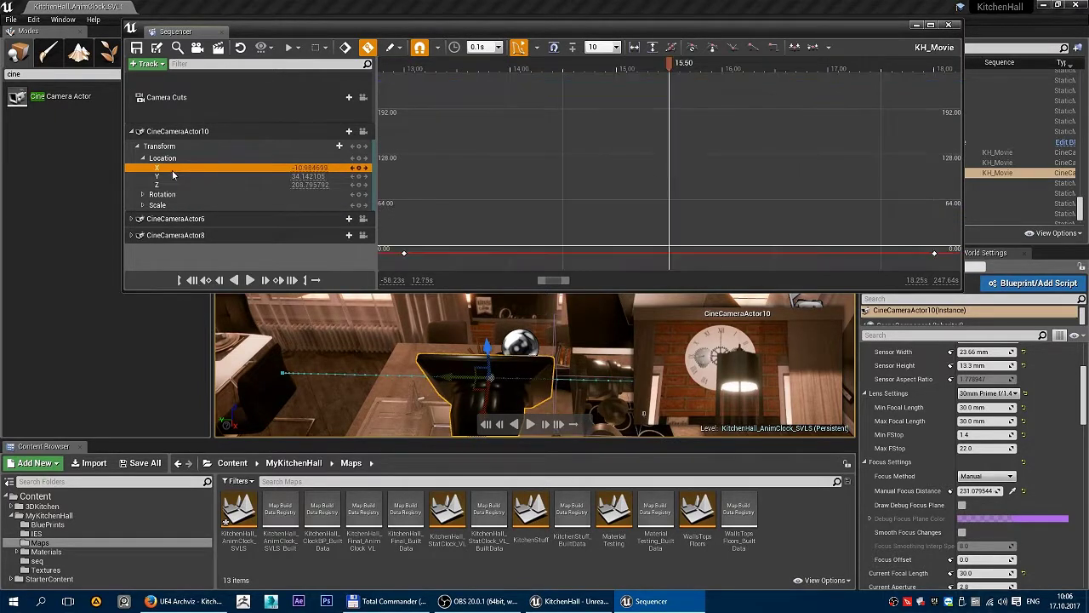
left_click(175, 176)
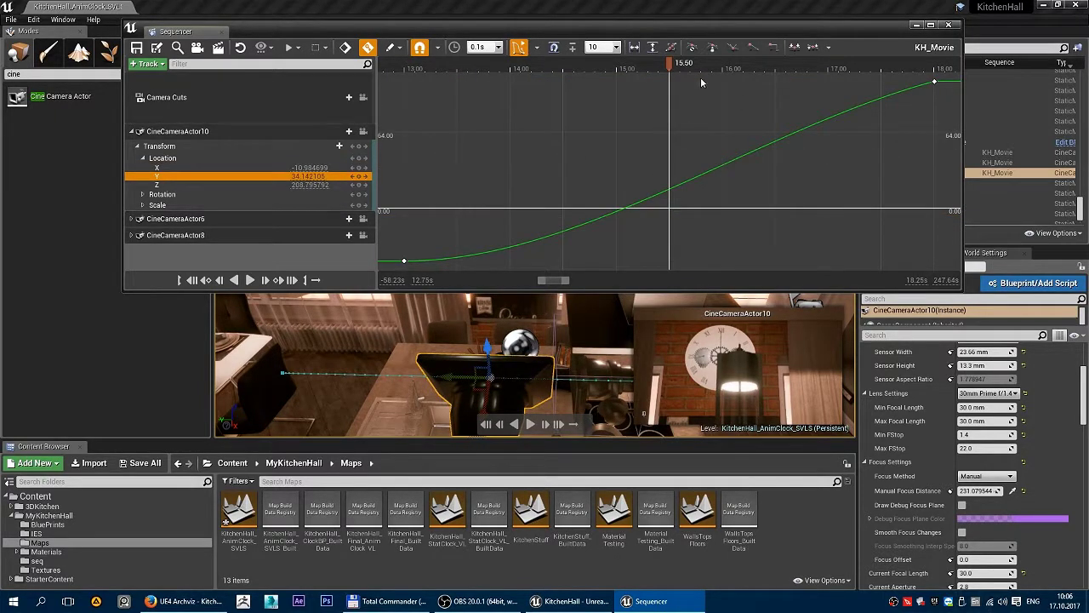
left_click(521, 52)
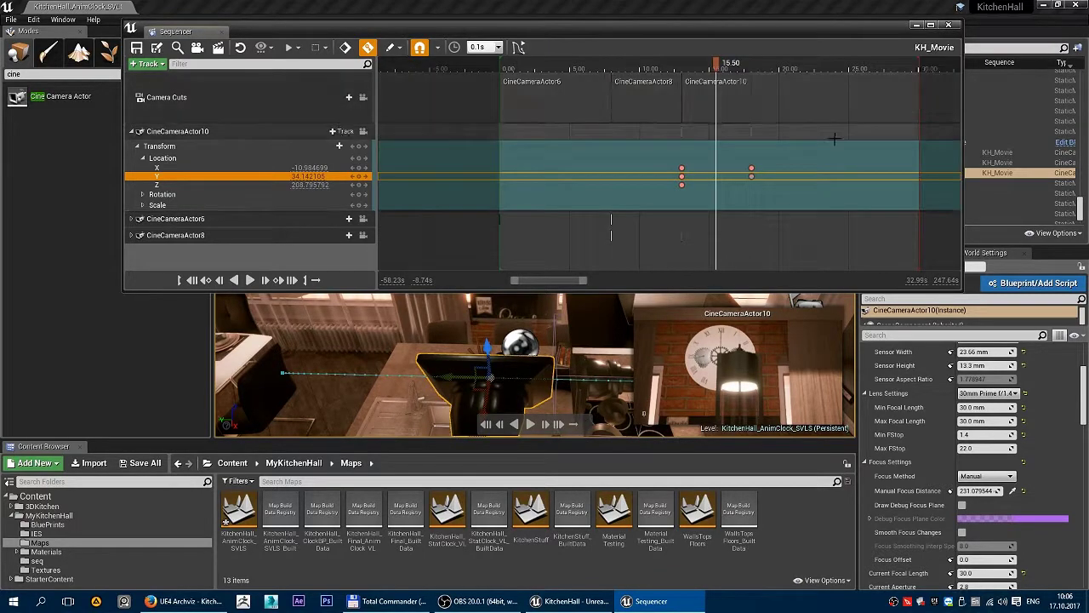
left_click_drag(717, 65, 679, 70)
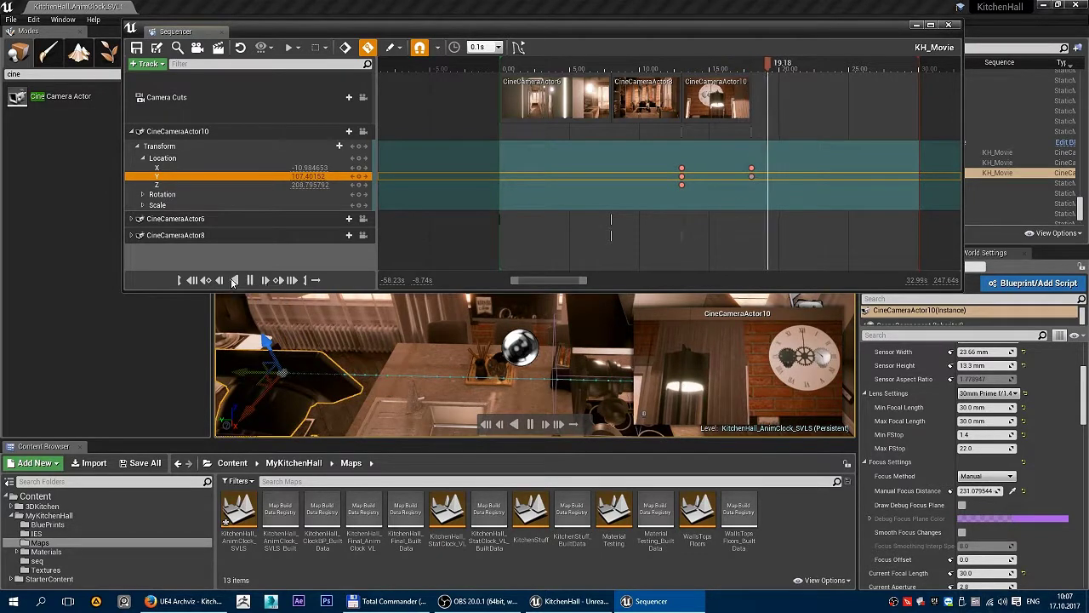
left_click(251, 281)
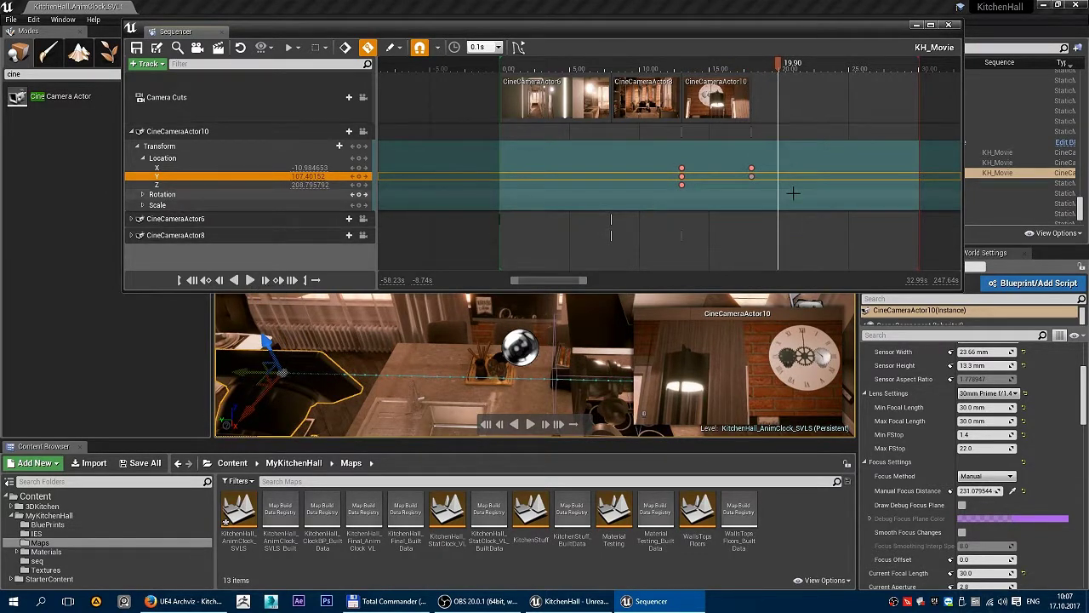
left_click_drag(763, 73, 727, 74)
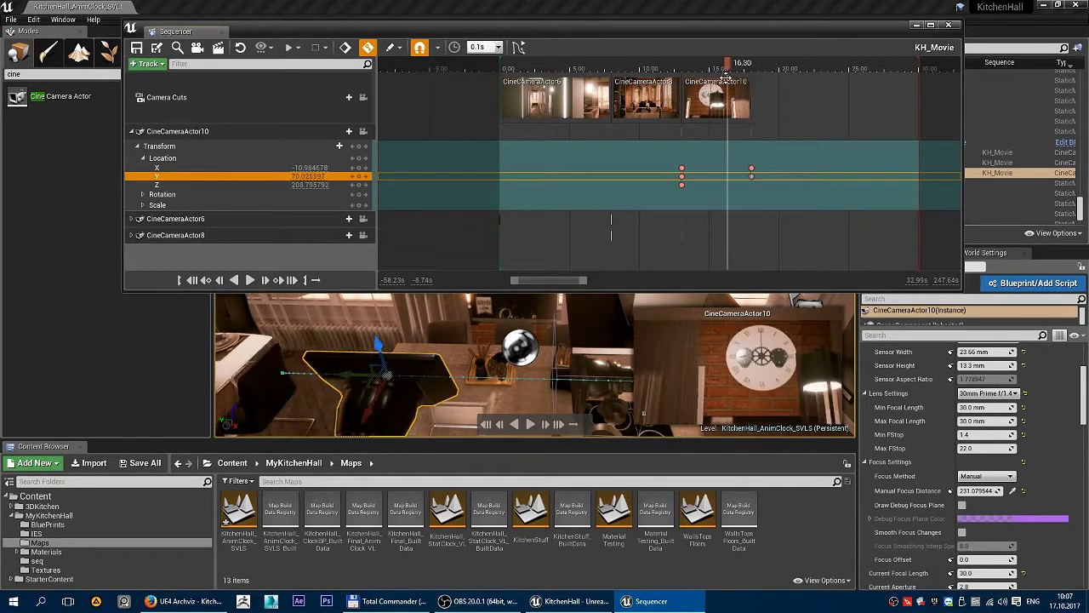
left_click(681, 182)
Make all CineCameraActor10 Location keys Linear and preview the motion from 13.70.
left_click(682, 170)
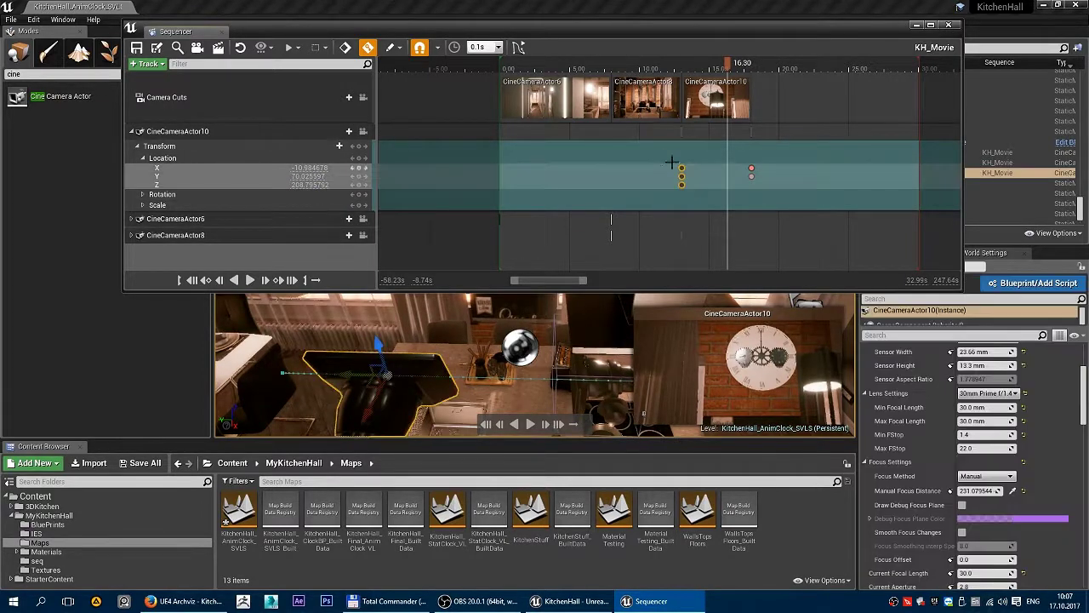
left_click_drag(663, 159, 775, 195)
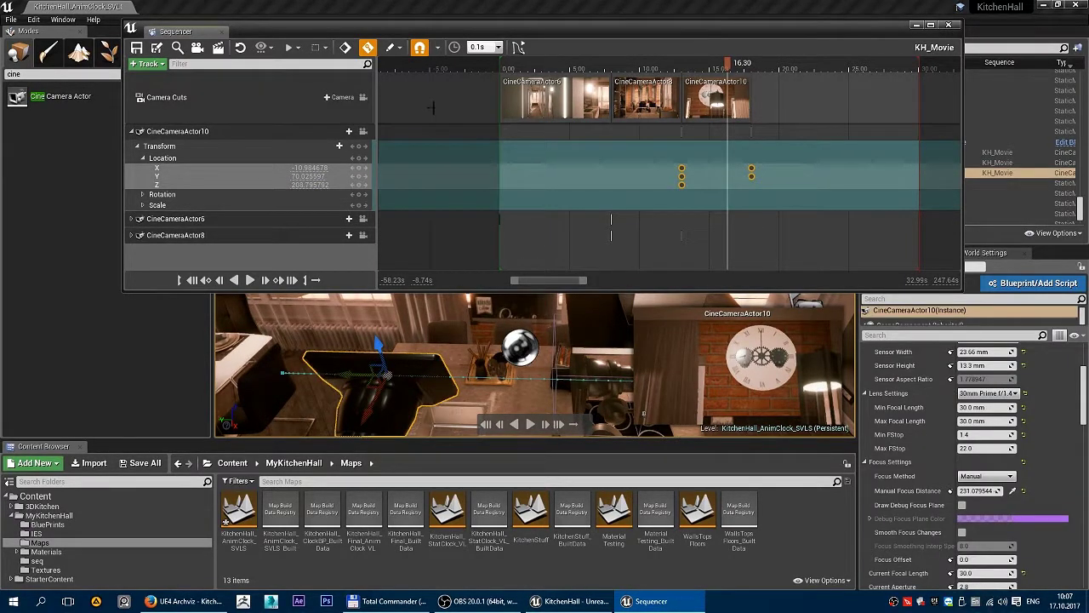
right_click(681, 177)
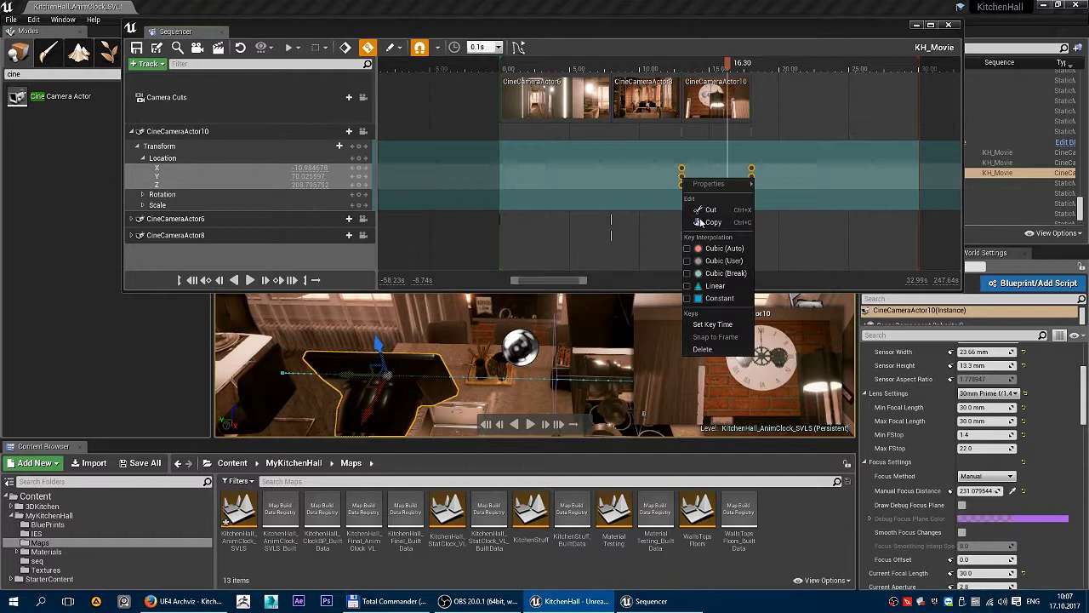
left_click(727, 288)
left_click(692, 65)
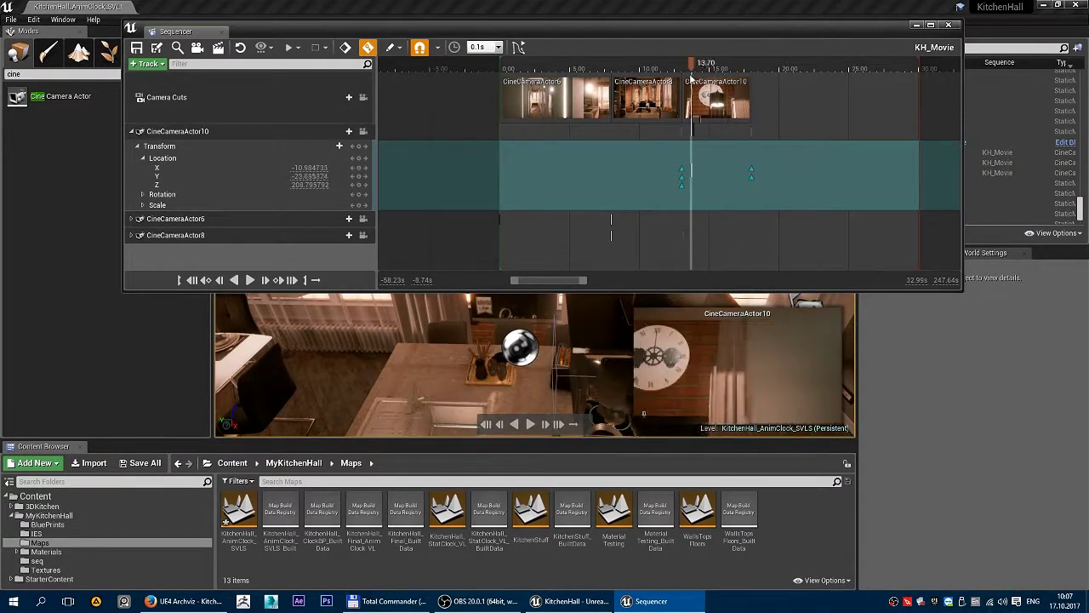
key("space")
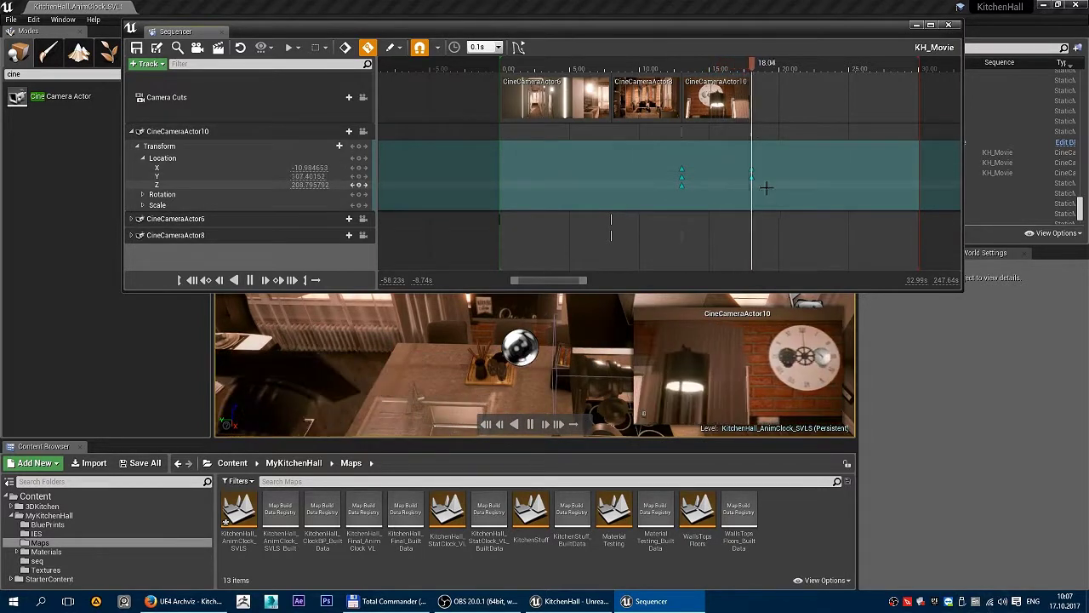
left_click_drag(760, 65, 629, 65)
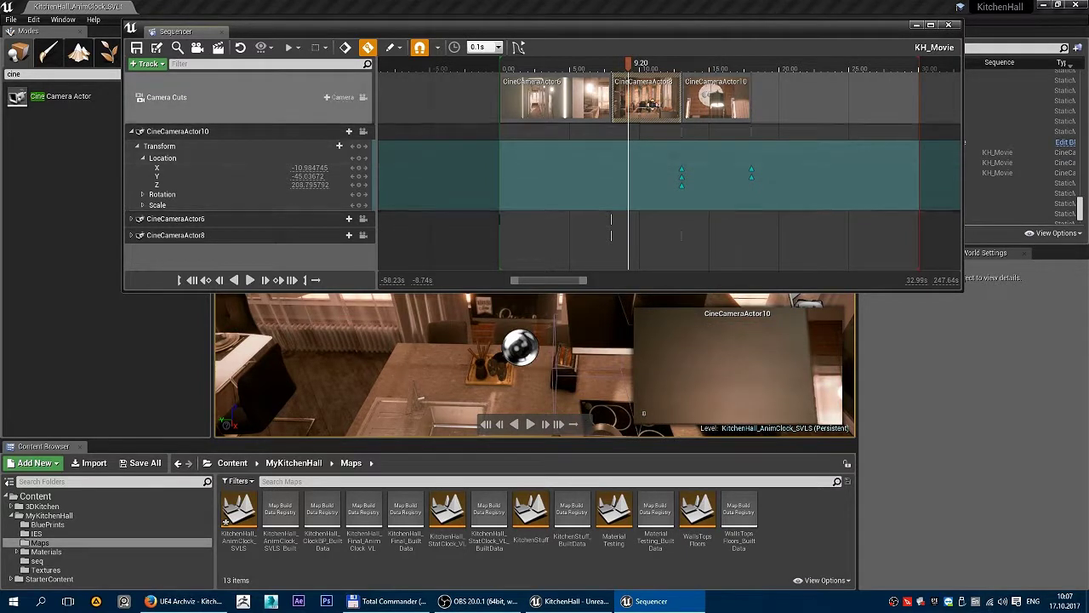
Set CineCameraActor8's Location keys to Linear interpolation.
left_click(131, 131)
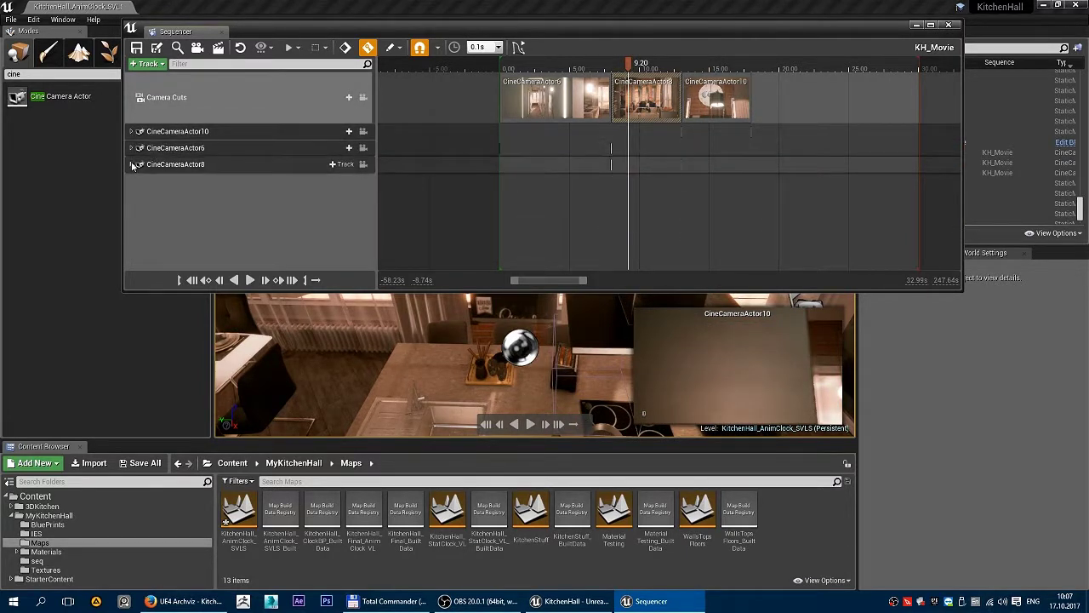
left_click(132, 163)
left_click_drag(595, 189, 700, 197)
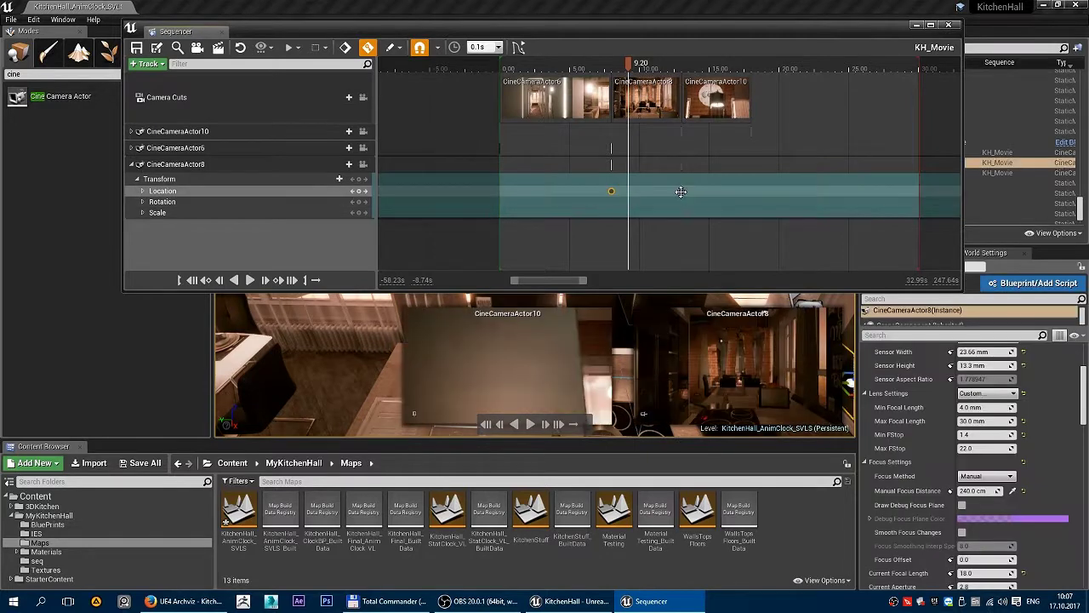
right_click(683, 195)
left_click(713, 298)
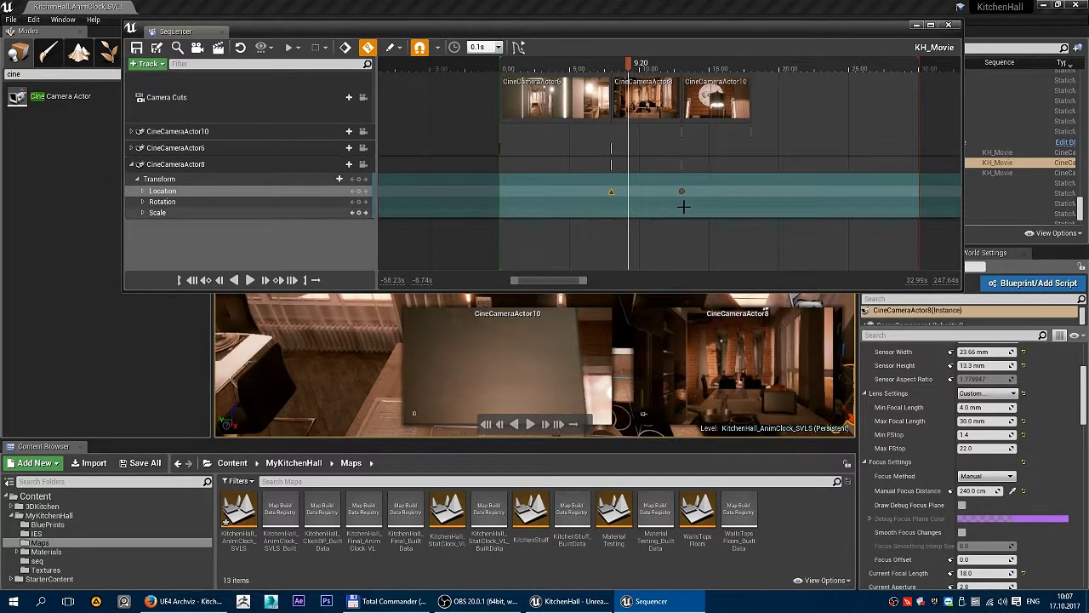
Set CineCameraActor6's Location keys to Linear, then move the playhead near the sequence start.
left_click(131, 164)
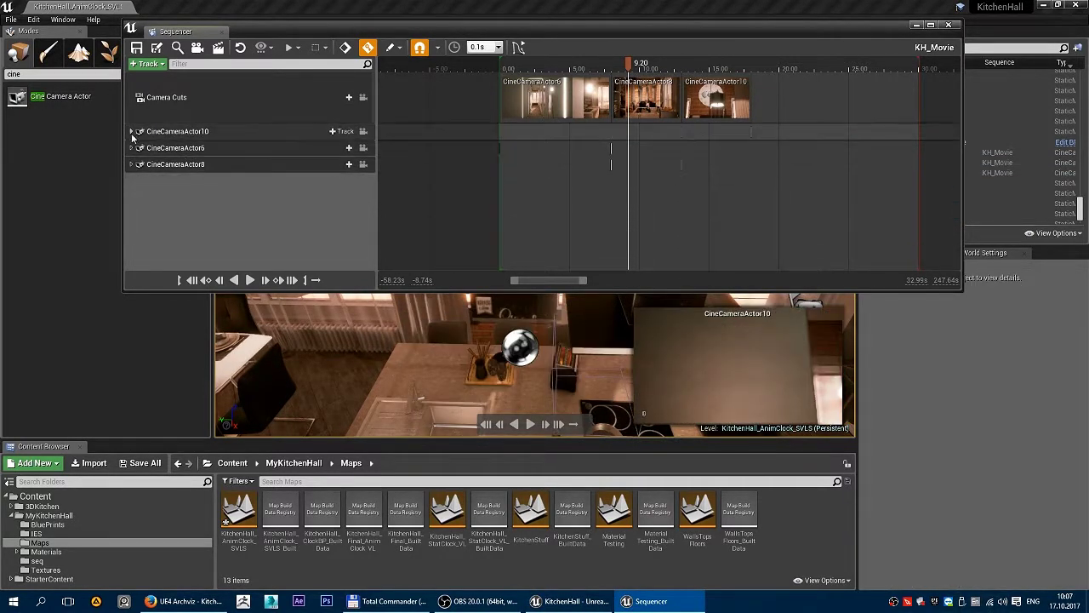
left_click(132, 148)
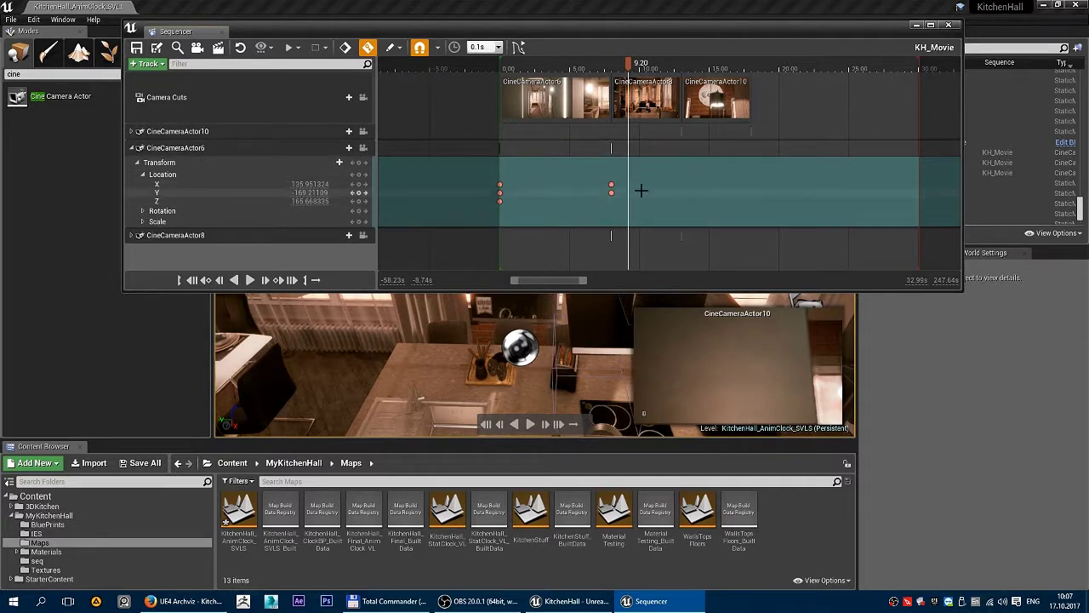
left_click_drag(500, 200, 500, 200)
right_click(502, 200)
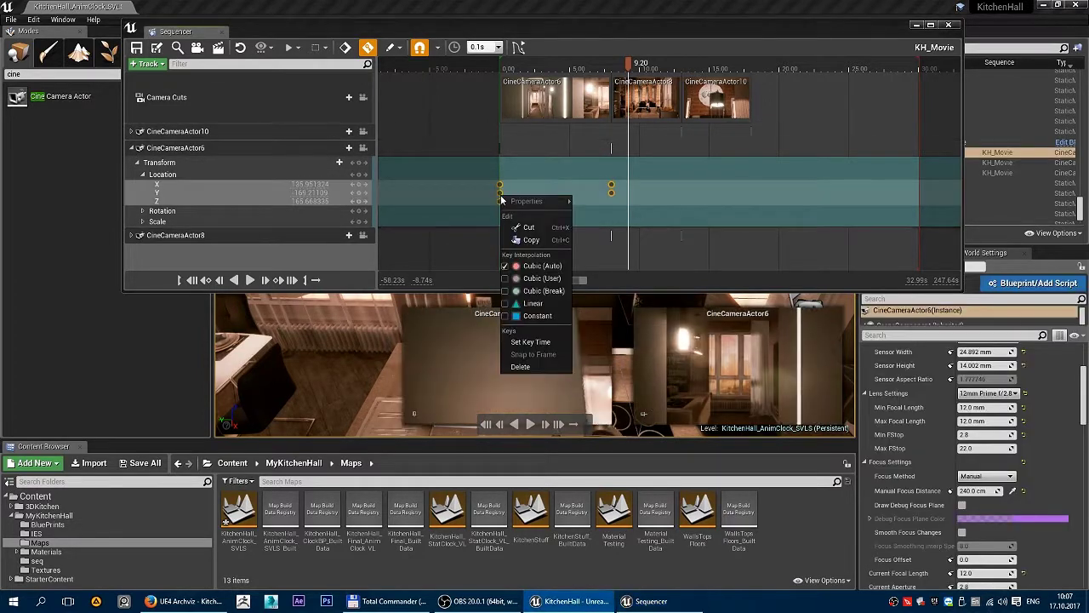
left_click(526, 304)
left_click(530, 239)
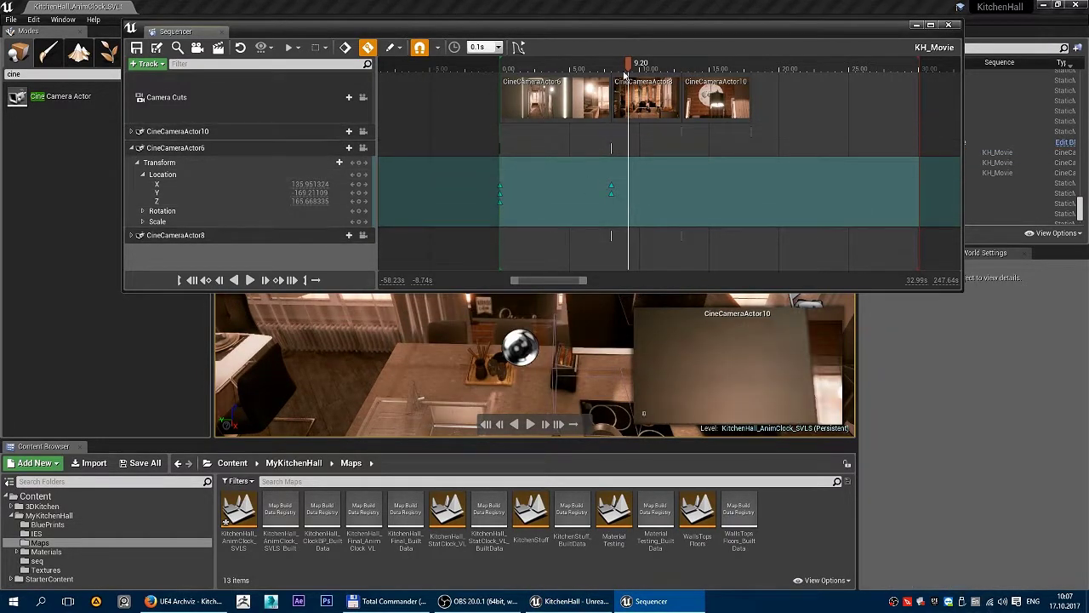
left_click_drag(559, 74, 519, 71)
Play the whole sequence, then stop and scrub back to 13.10.
key("space")
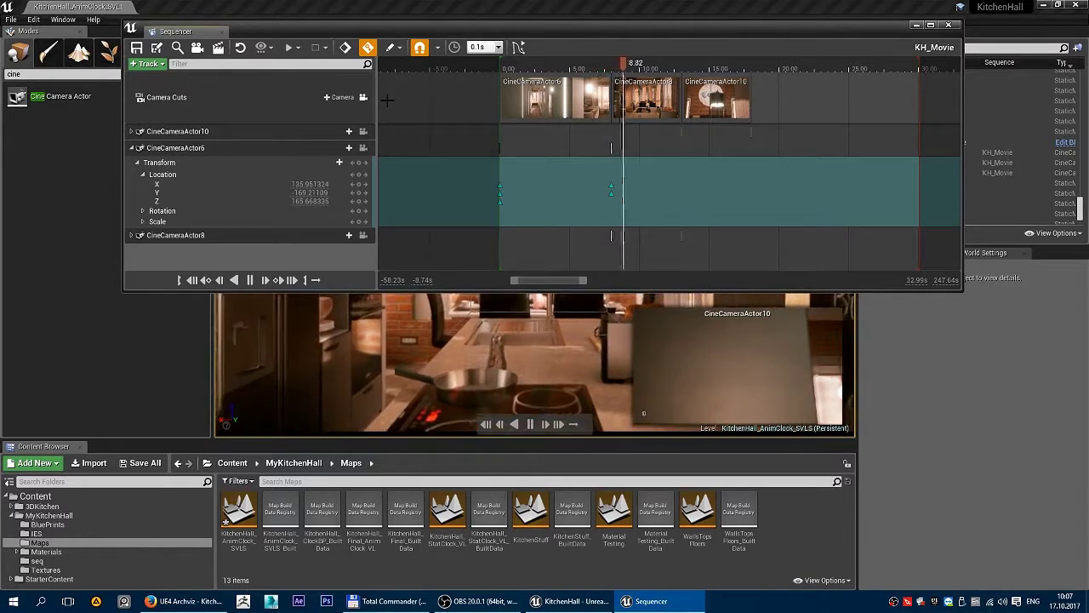
left_click(915, 26)
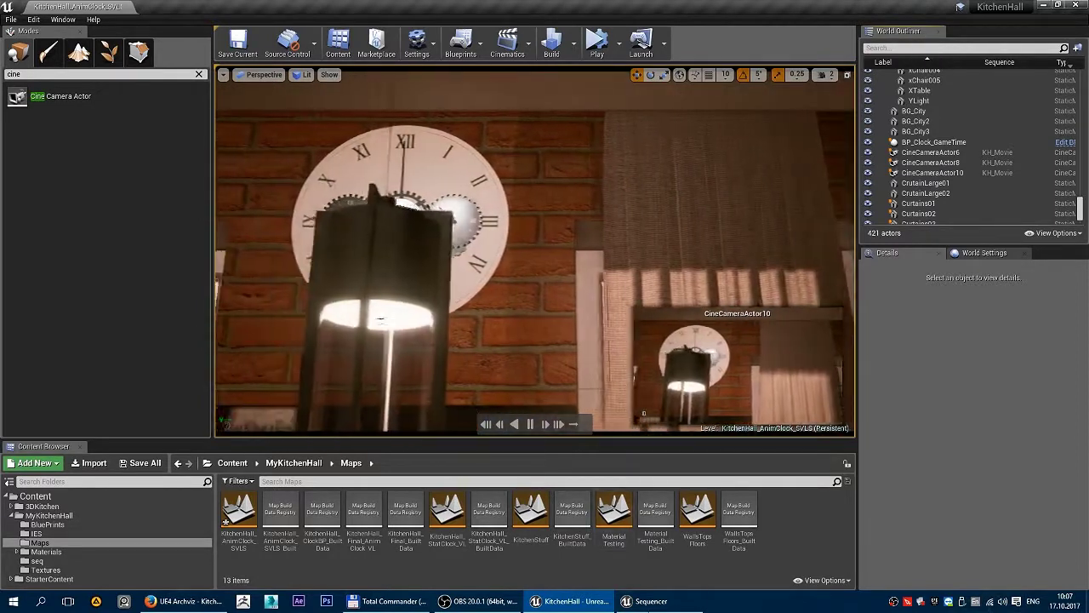
left_click(678, 605)
left_click(745, 71)
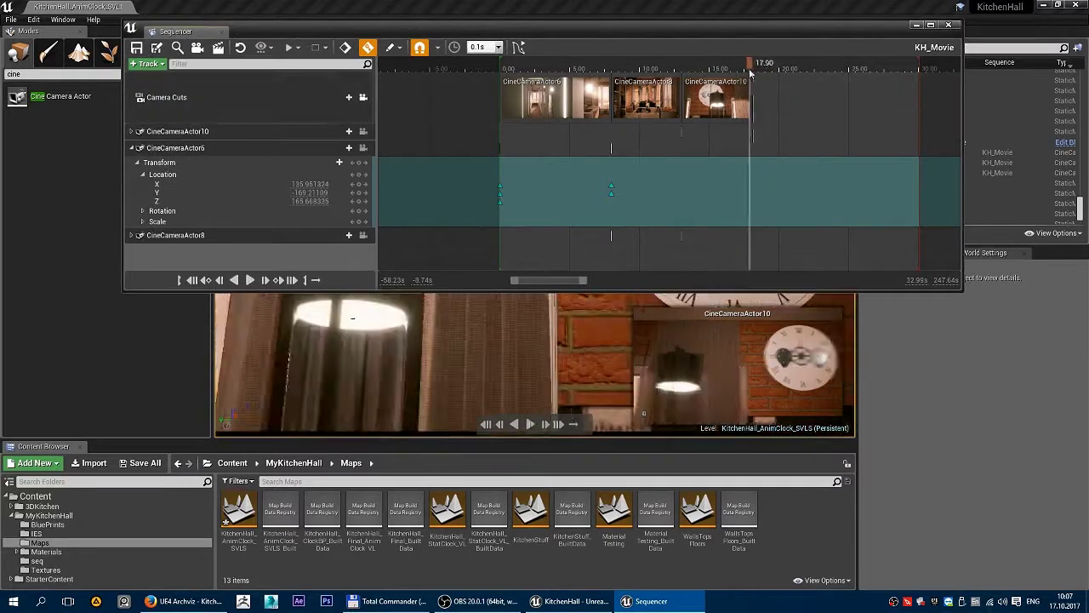
left_click_drag(745, 72, 683, 90)
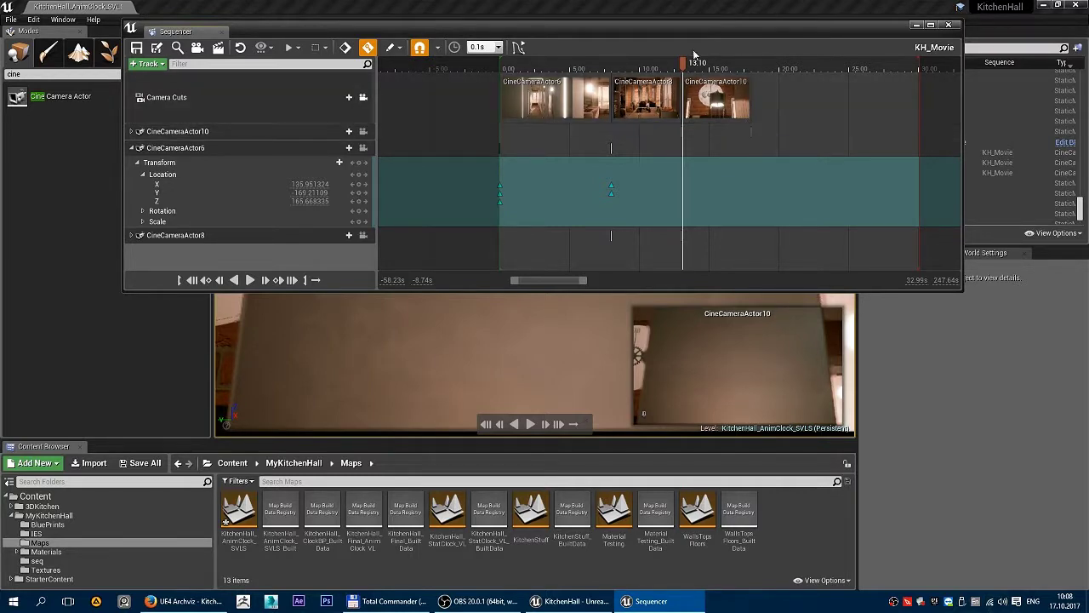
Set the sequence time to exactly 18.00 and minimize the Sequencer to view the level.
left_click_drag(687, 65, 754, 70)
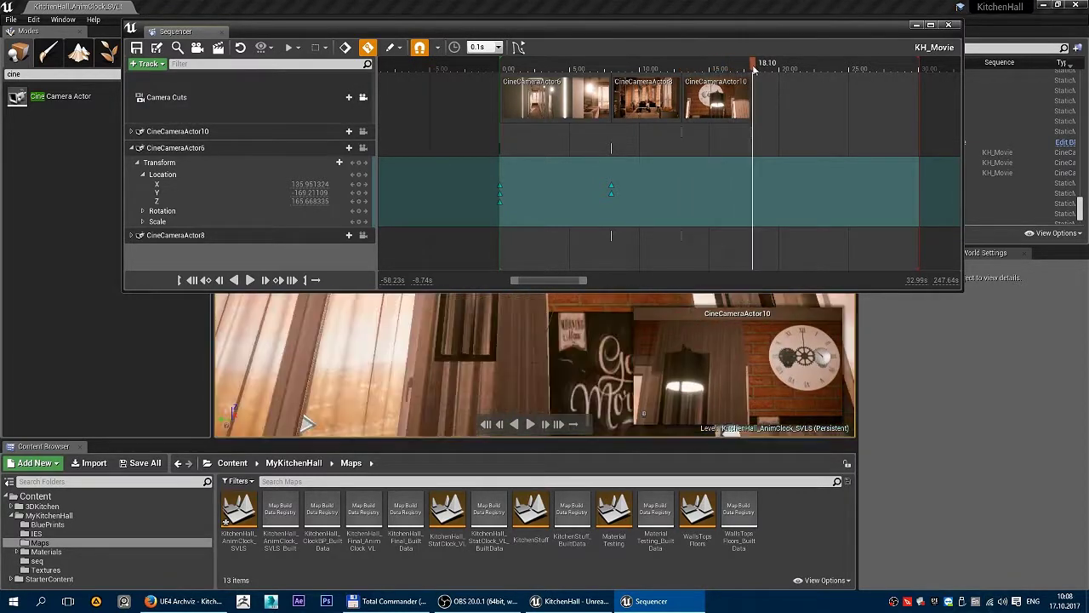
left_click_drag(753, 70, 752, 69)
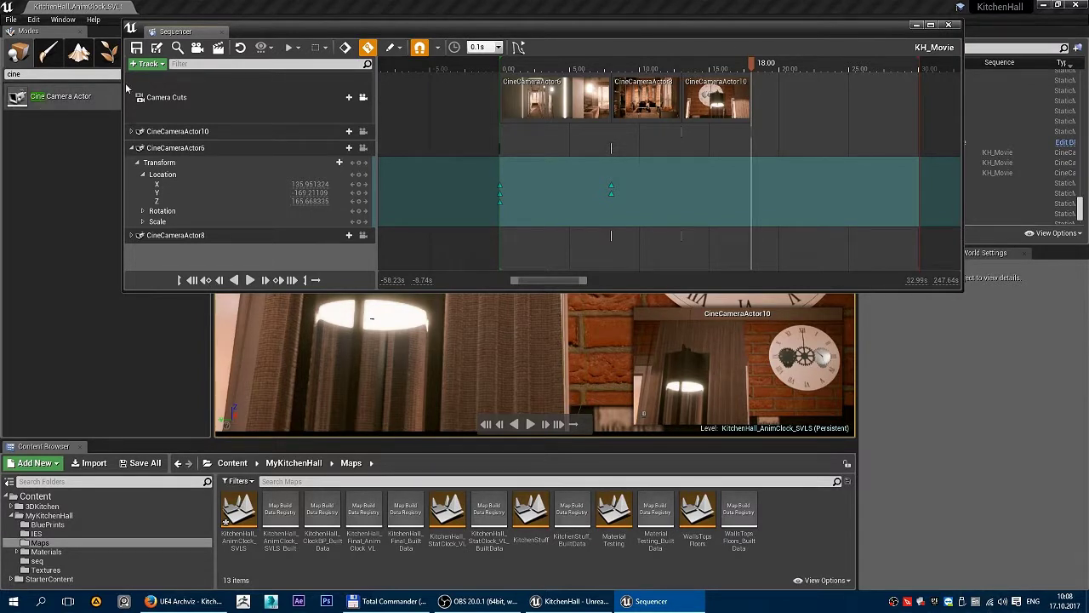
left_click(917, 26)
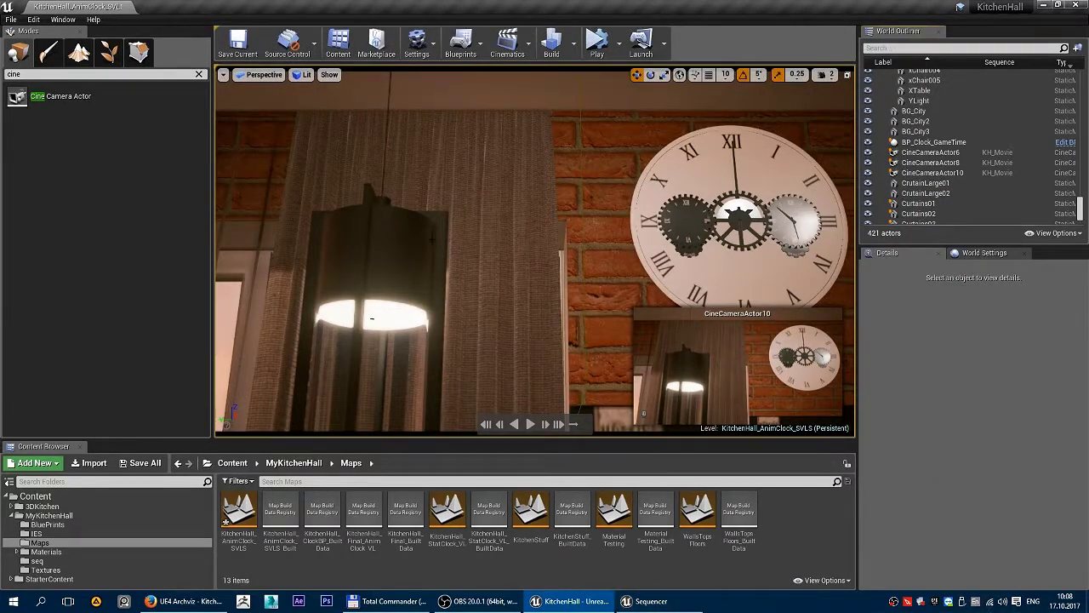
key("alt+Tab")
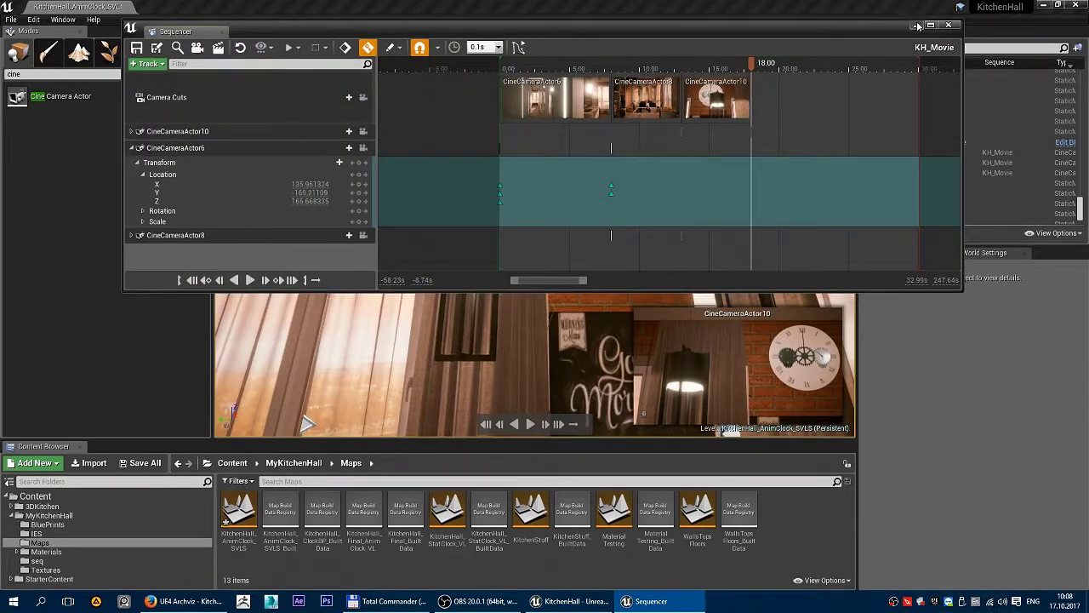
left_click(917, 26)
mouse_move(478, 119)
right_mouse_down()
mouse_move(529, 277)
mouse_move(536, 255)
mouse_move(596, 259)
mouse_move(579, 264)
mouse_move(553, 247)
mouse_move(536, 255)
right_mouse_up()
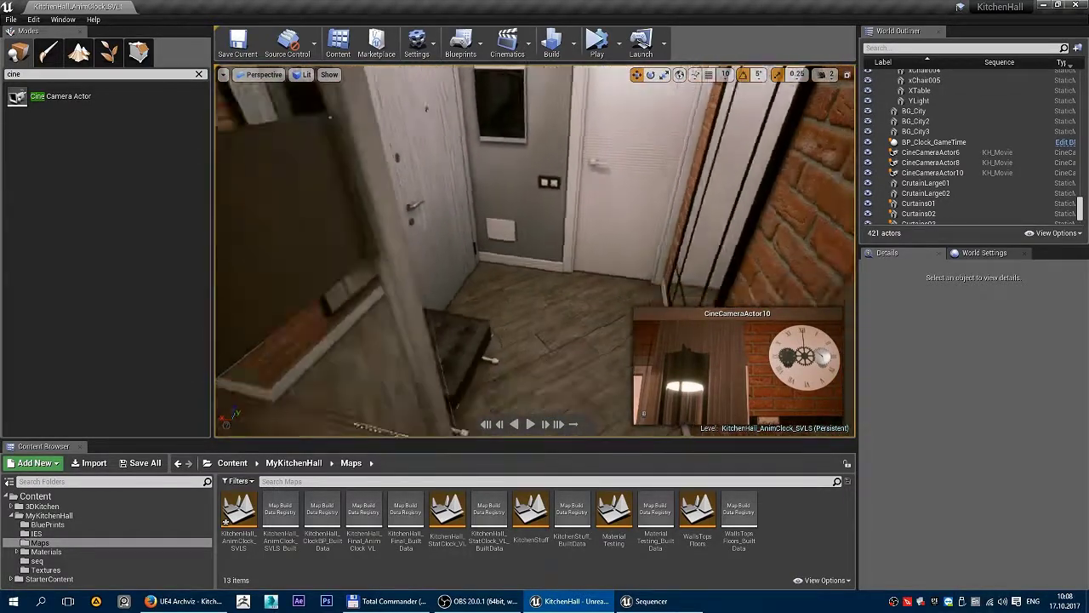
Place a new cine camera, CineCameraActor12, in the hallway and aim it along the corridor.
right_click_drag(536, 255, 536, 256)
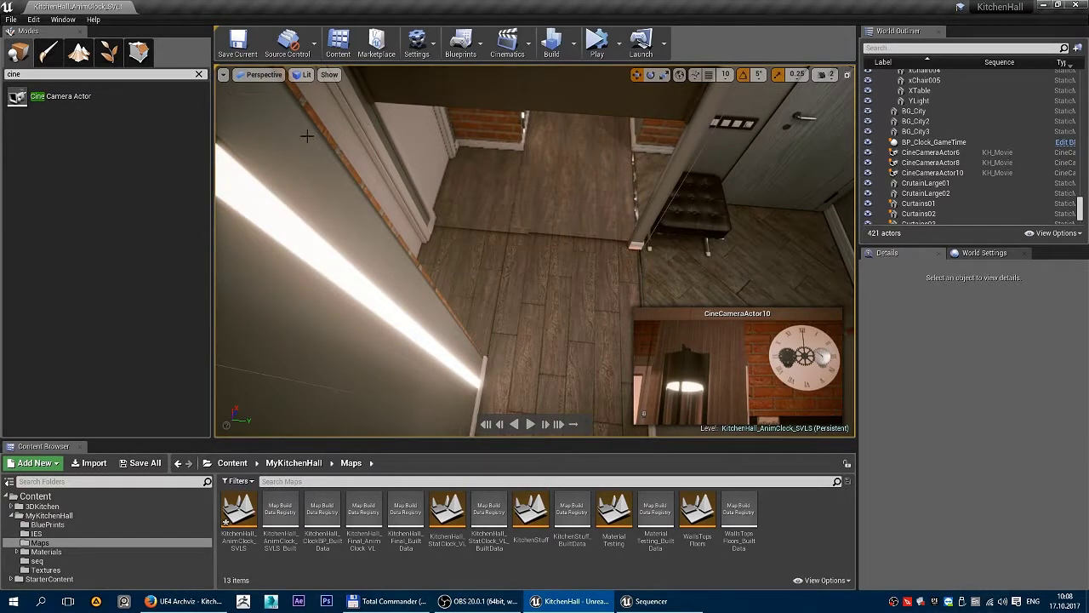
left_click_drag(60, 96, 583, 315)
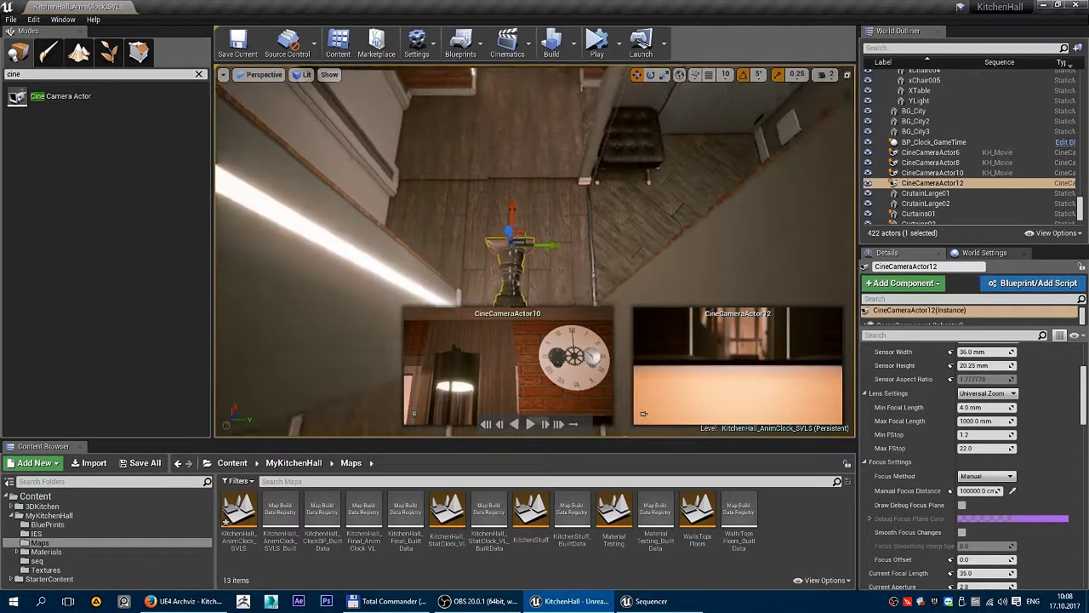
key("e")
mouse_move(566, 255)
left_mouse_down()
mouse_move(588, 207)
mouse_move(530, 211)
mouse_move(489, 114)
left_mouse_up()
key("w")
Give CineCameraActor12 a 16:9 Digital Film filmback and a 12mm Prime f/2.8 lens.
scroll(939, 431, "up", 2)
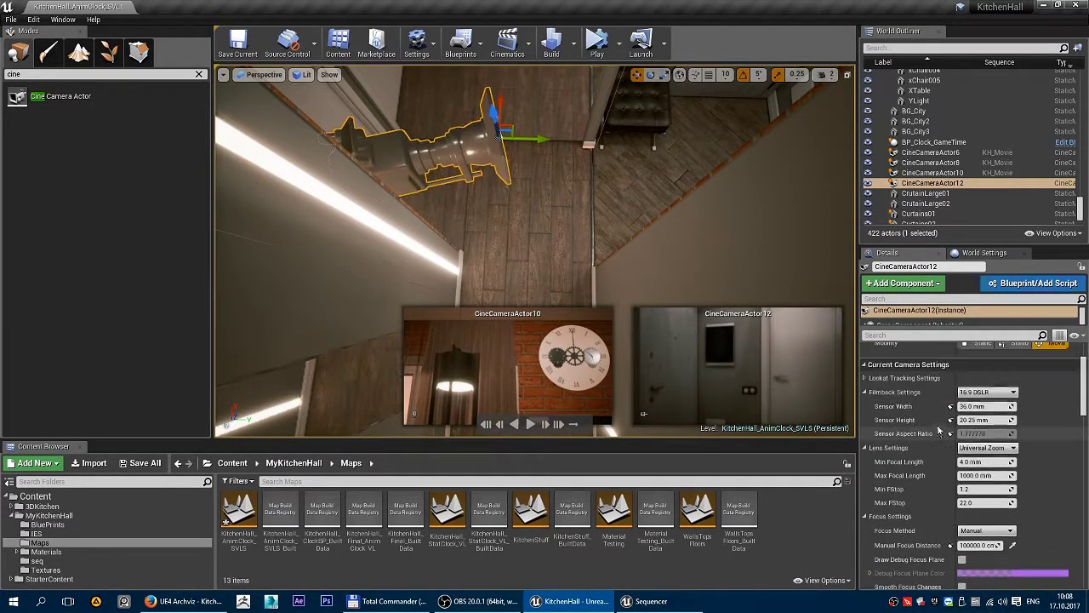
scroll(940, 432, "up", 1)
left_click(1010, 410)
left_click(999, 434)
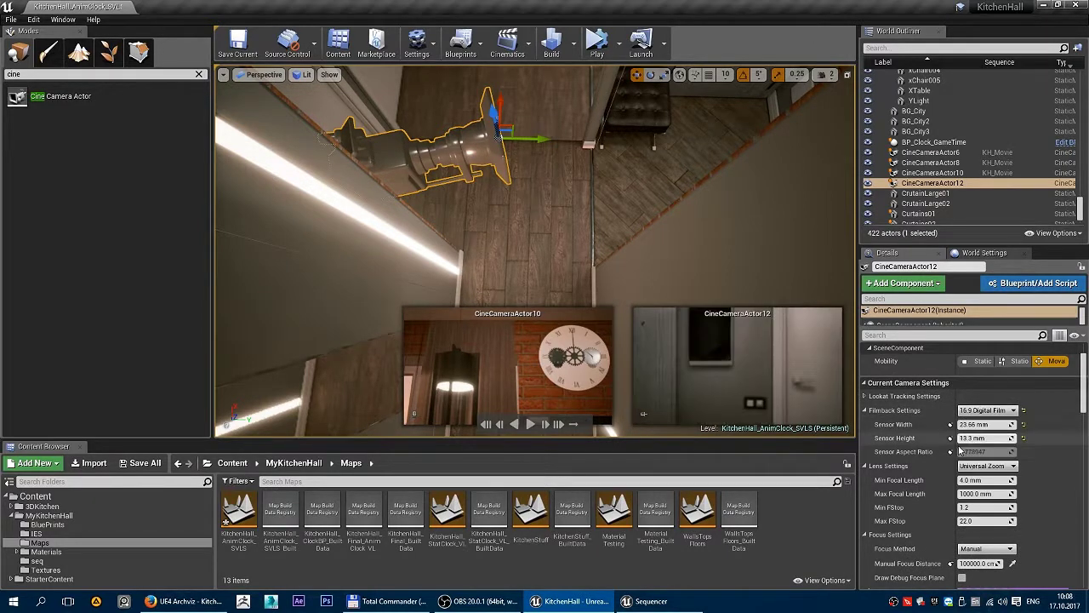
scroll(978, 443, "down", 2)
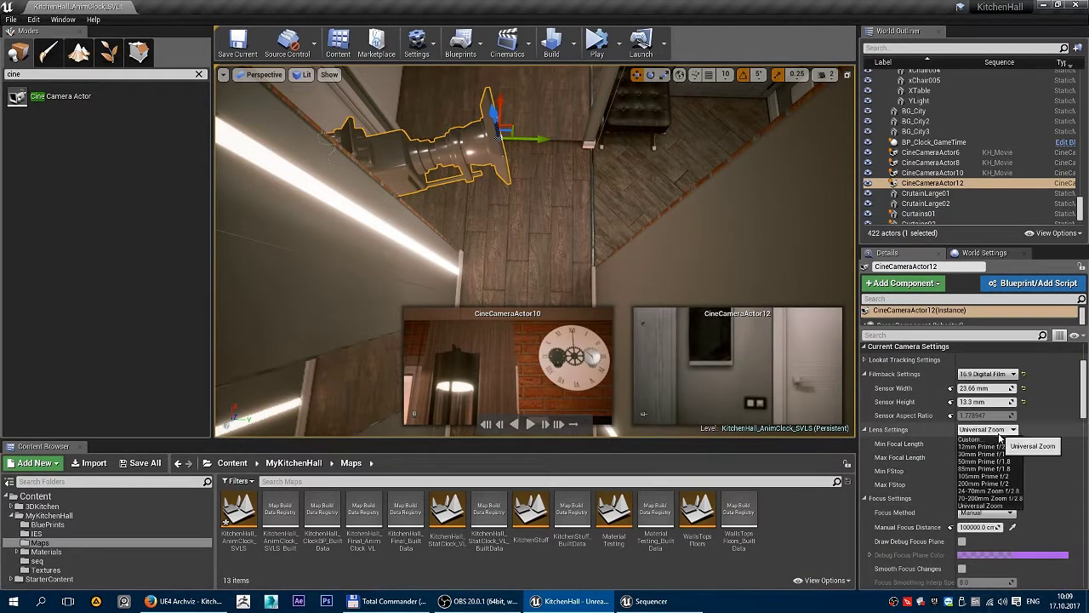
left_click(987, 429)
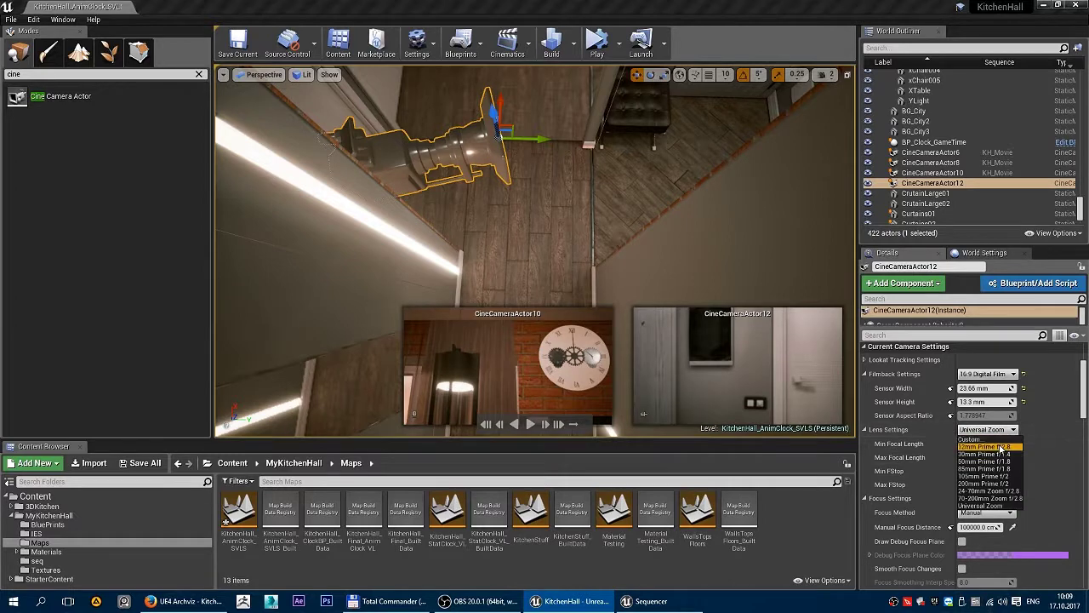
left_click(1000, 444)
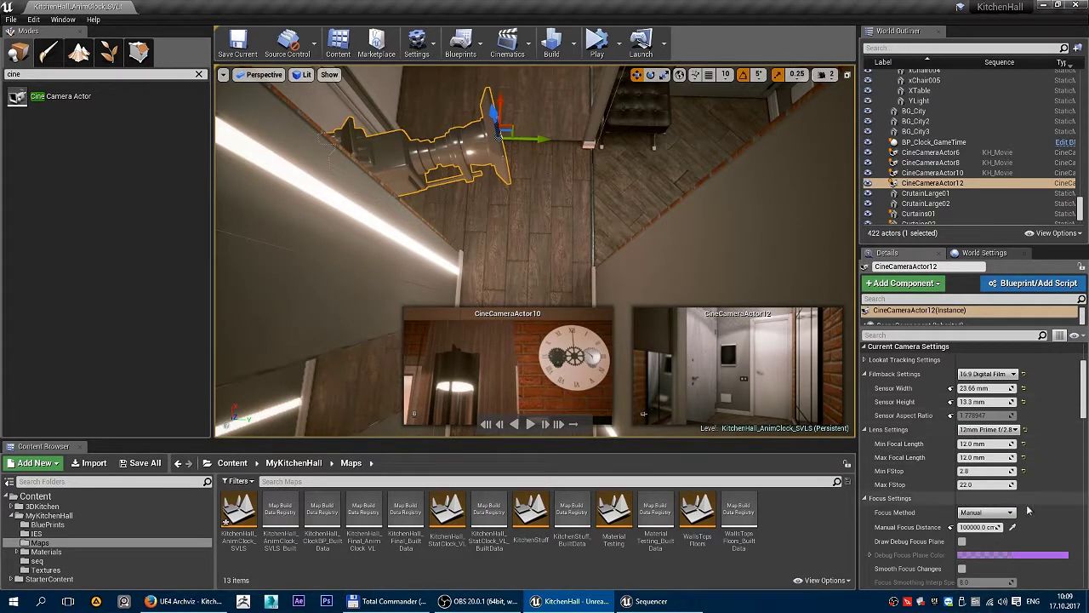
Set the manual focus distance to 200 cm, checking it with the debug focus plane.
left_click(987, 527)
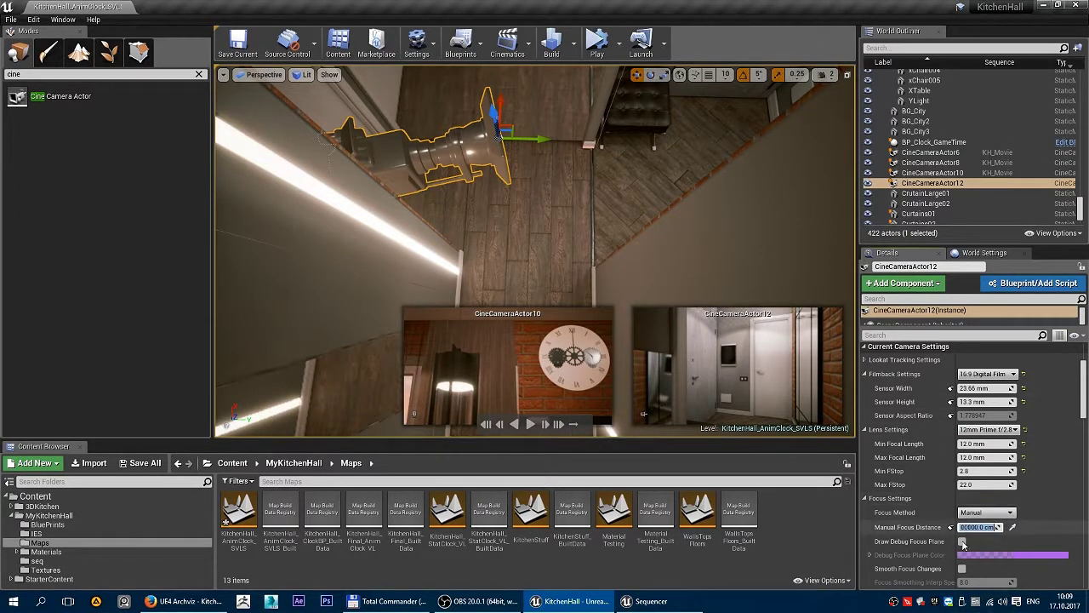
left_click(962, 542)
key("Return")
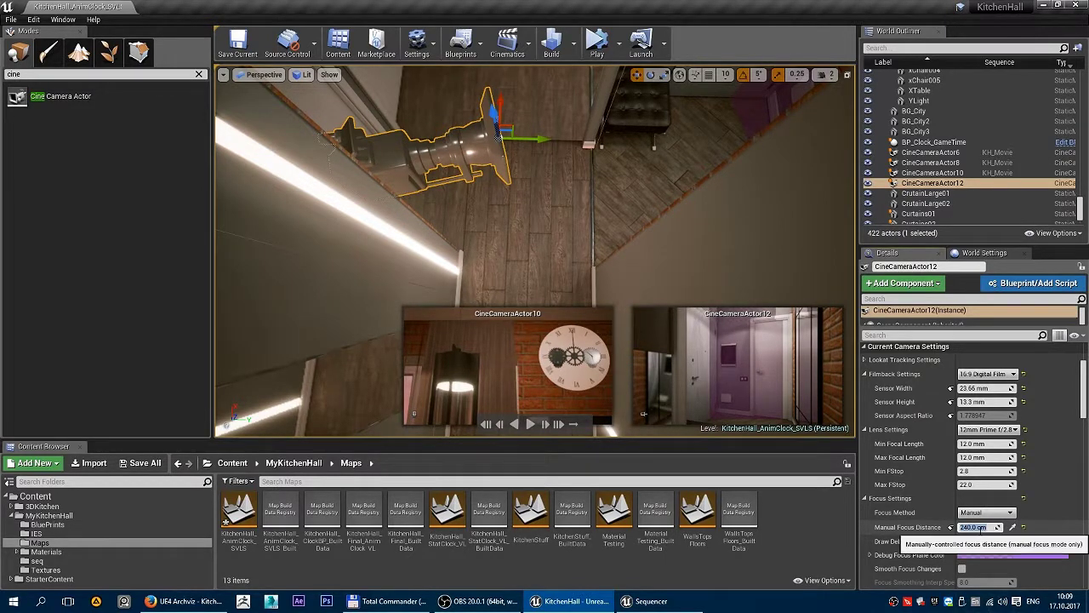
type("200")
left_click(963, 542)
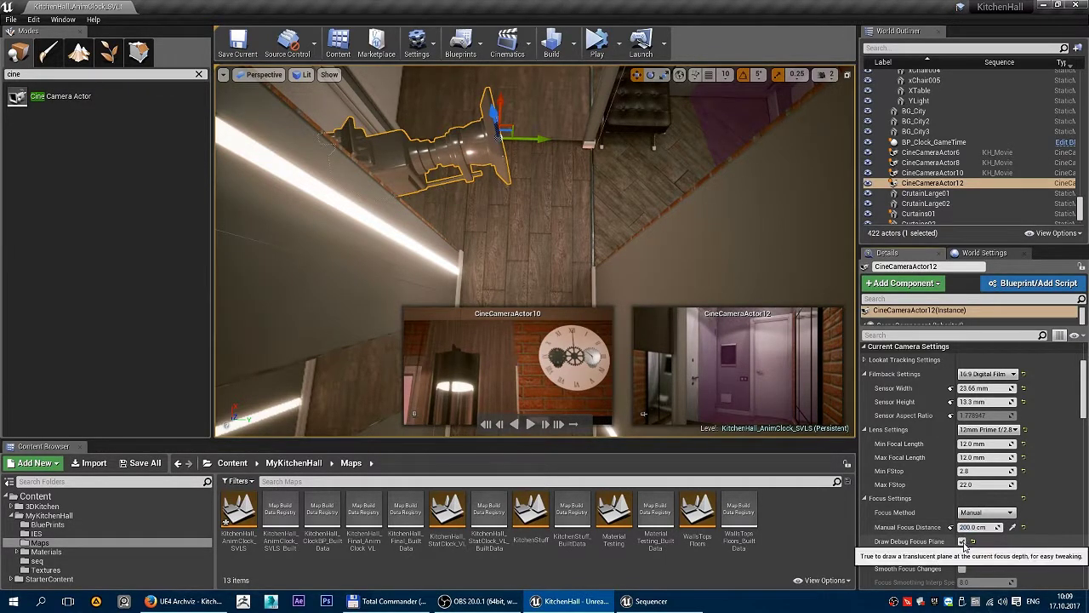
Unpin the CineCameraActor10 preview and bring the view behind CineCameraActor12 down the corridor.
right_click_drag(521, 340, 521, 277)
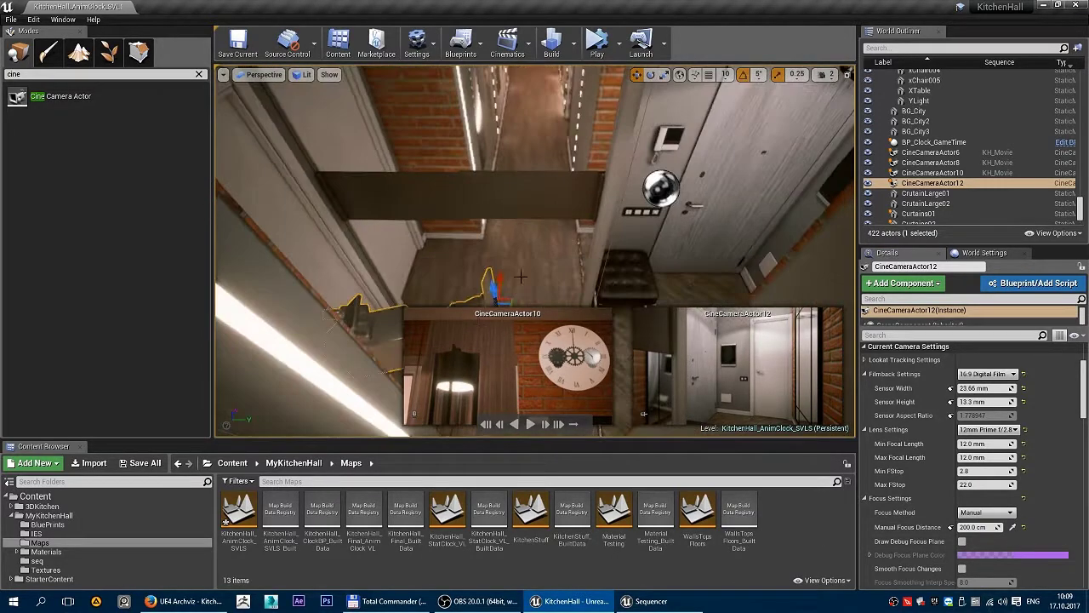
left_click(413, 414)
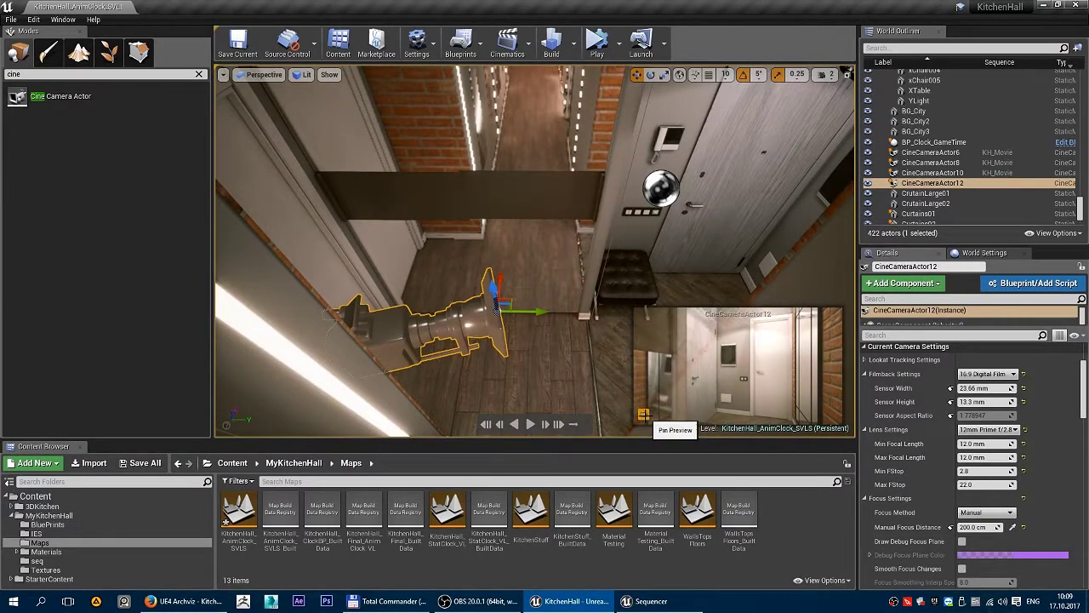
right_click_drag(535, 255, 534, 255)
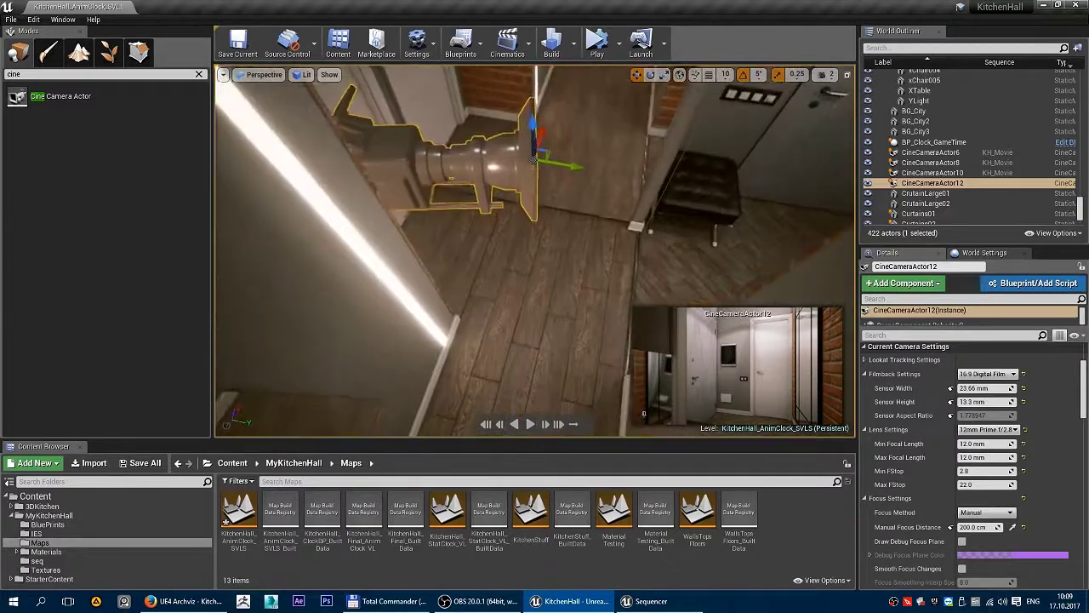
right_click_drag(534, 255, 534, 255)
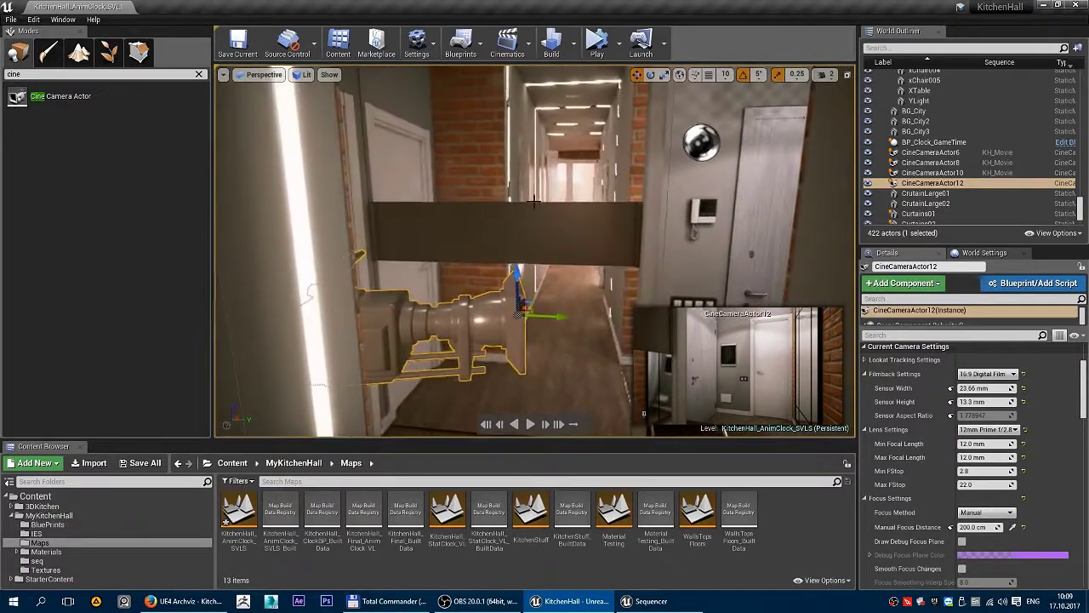
Raise CineCameraActor12 higher in the hallway to frame the corridor, undoing stray rotations.
mouse_move(522, 286)
left_mouse_down()
mouse_move(516, 153)
mouse_move(514, 165)
mouse_move(557, 187)
left_mouse_up()
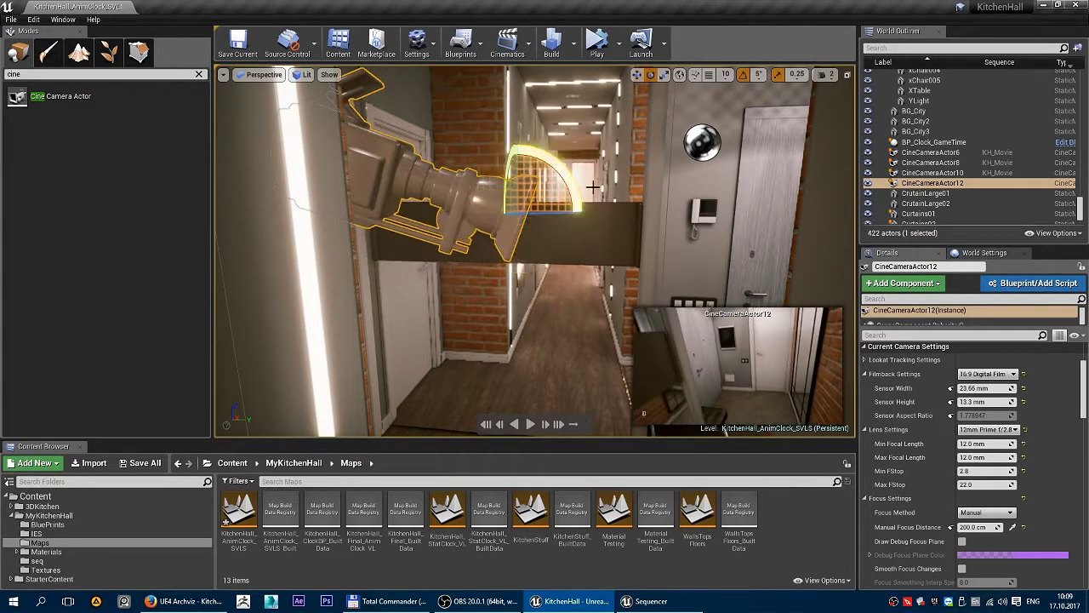
key("ctrl+z")
left_click_drag(725, 429, 630, 400, "alt")
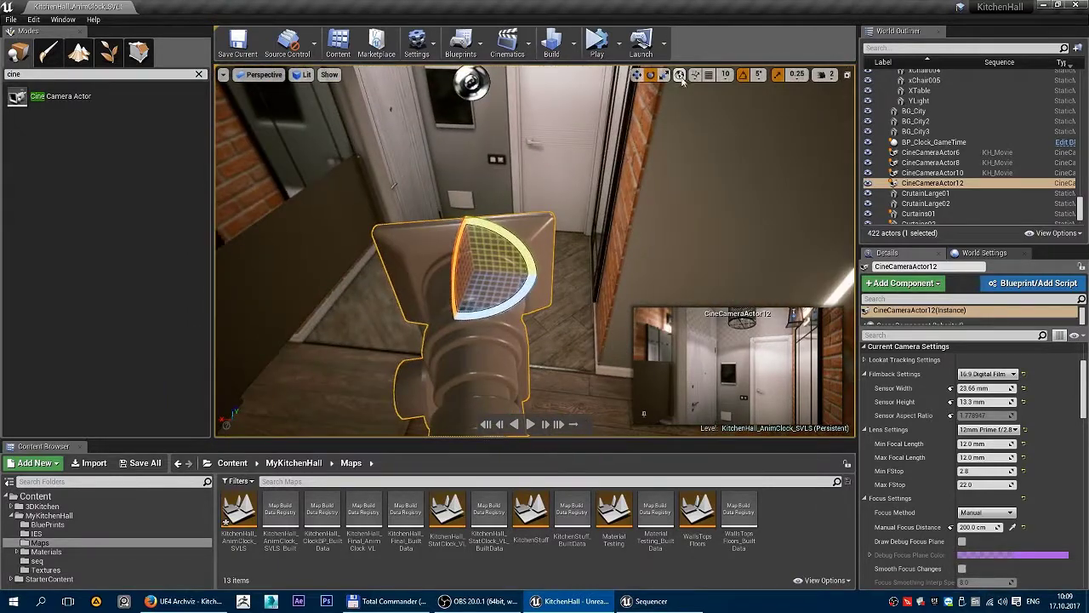
mouse_move(596, 256)
left_mouse_down("alt")
mouse_move(539, 238)
mouse_move(628, 255)
mouse_move(578, 204)
left_mouse_up("alt")
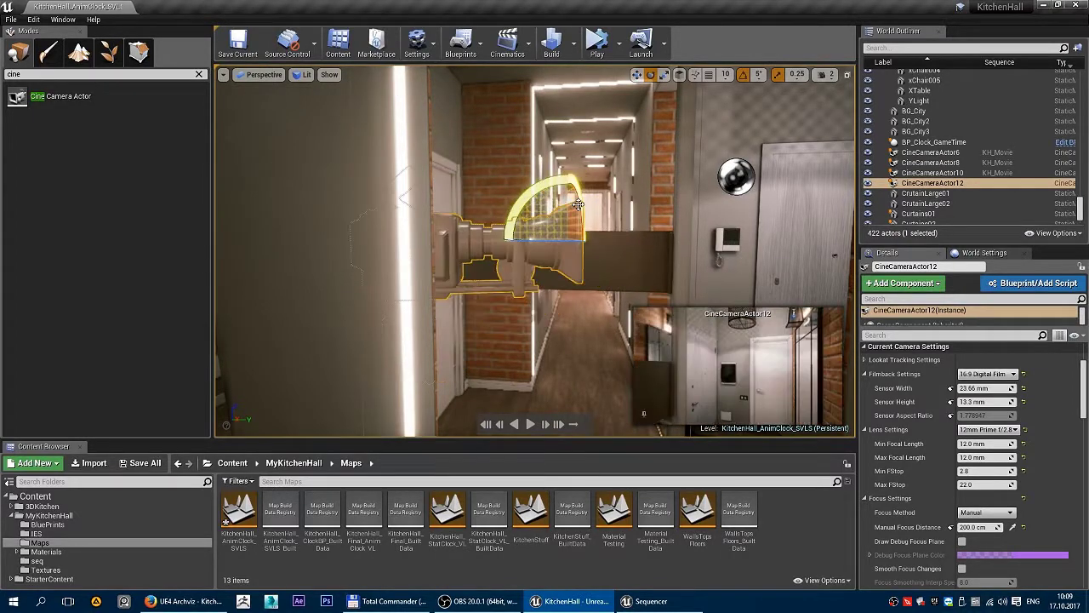
key("ctrl+z")
key("w")
left_click_drag(569, 201, 562, 188)
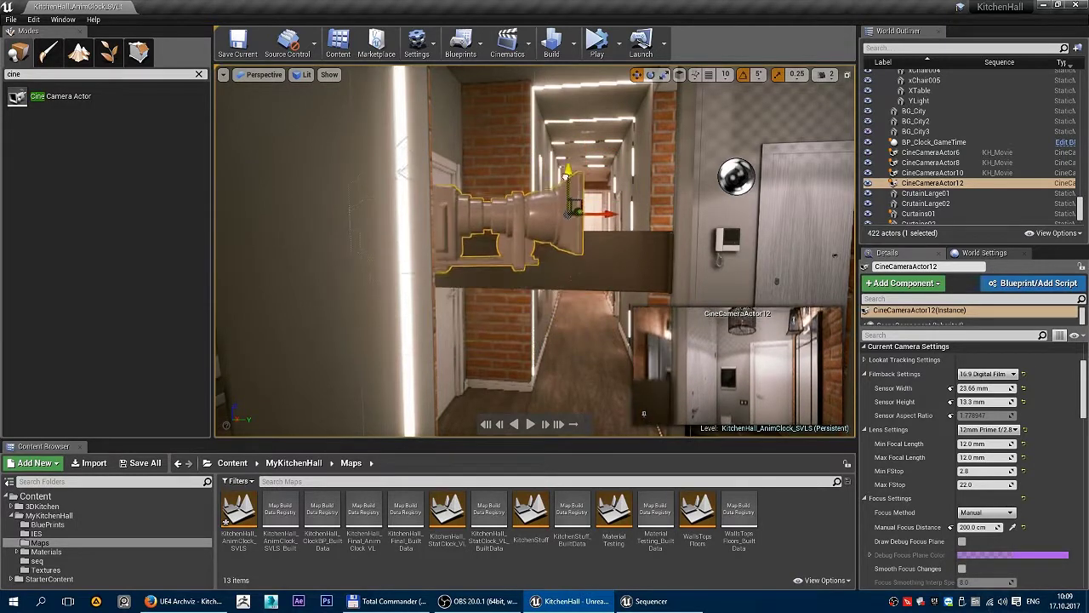
left_click_drag(561, 187, 565, 166)
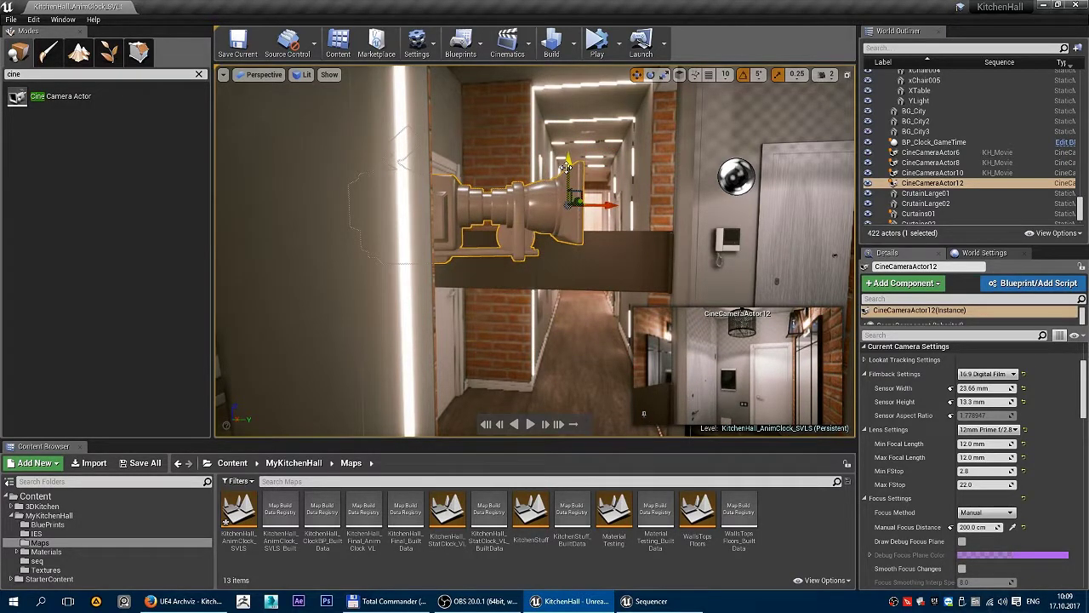
left_click_drag(568, 176, 578, 208)
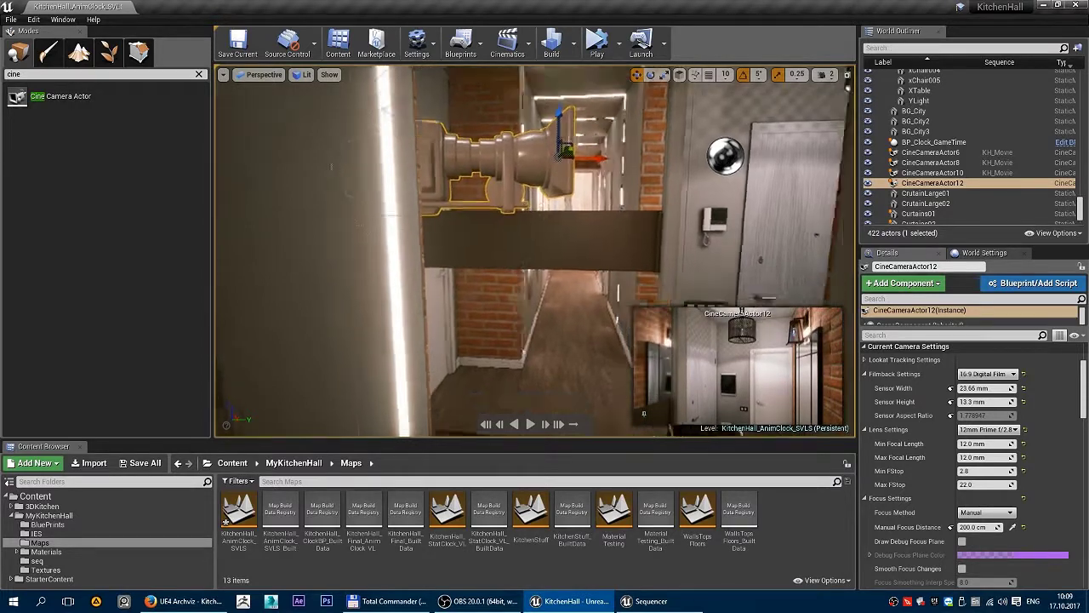
right_click_drag(578, 208, 638, 295)
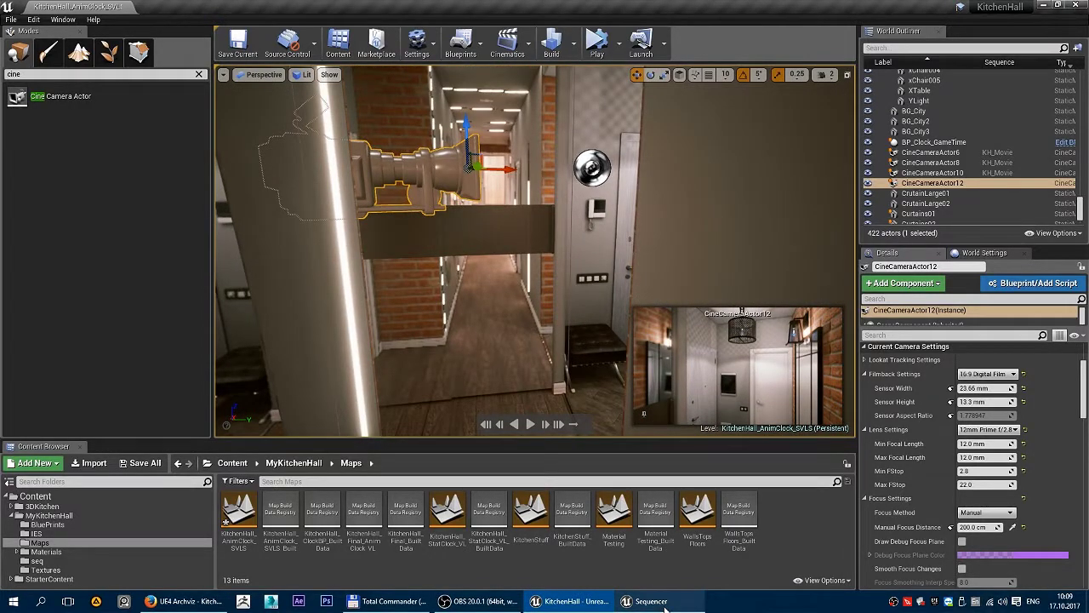
left_click(666, 602)
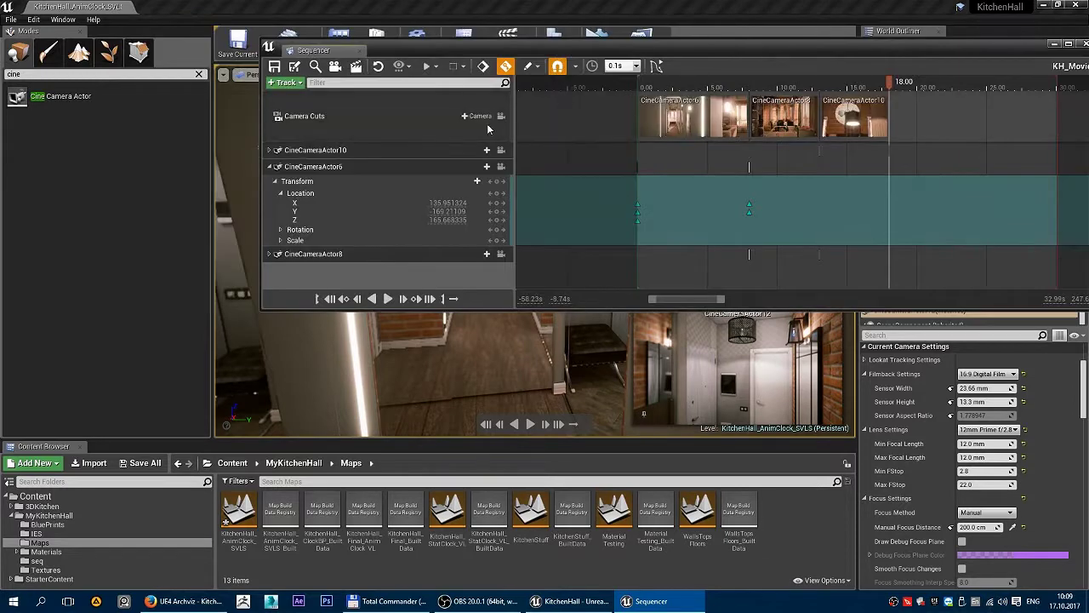
Add a CineCameraActor12 camera cut at 18.00 and give its track an expanded Transform track.
left_click(481, 117)
left_click(533, 181)
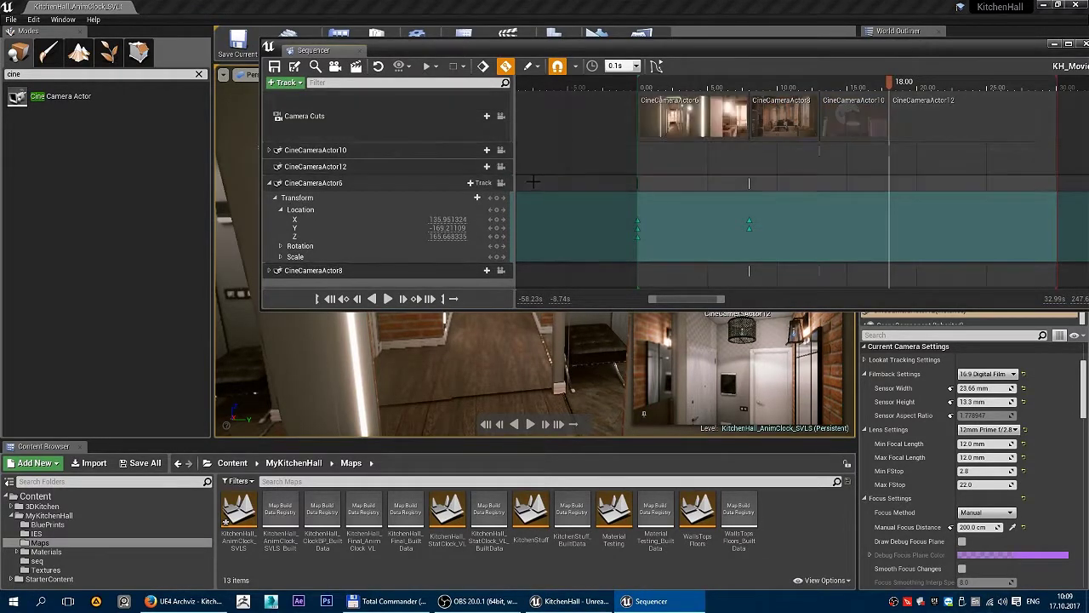
left_click(269, 183)
left_click(323, 165)
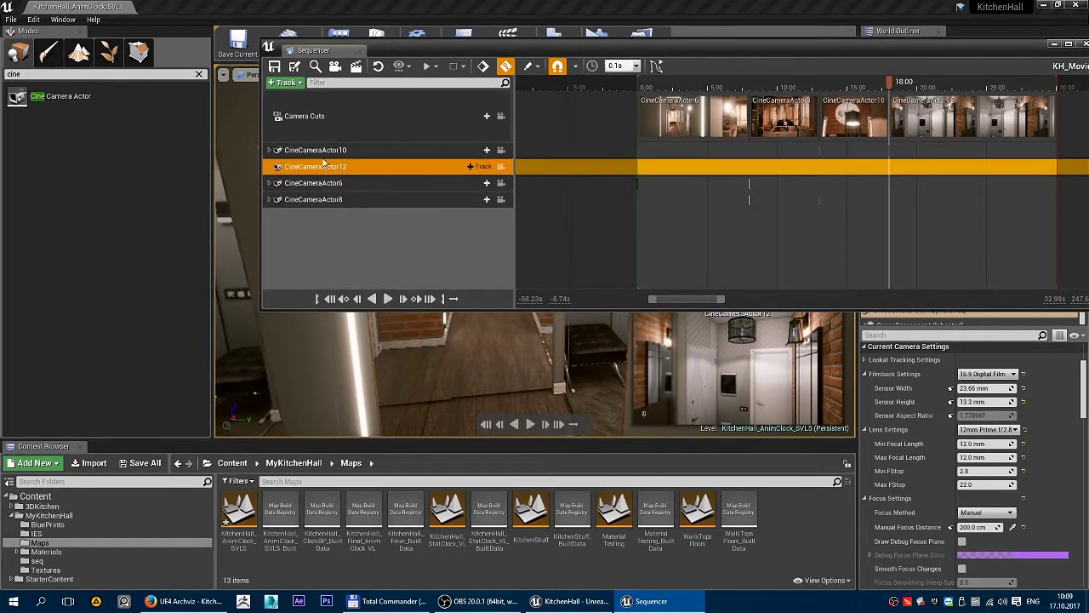
left_click(483, 167)
left_click(515, 212)
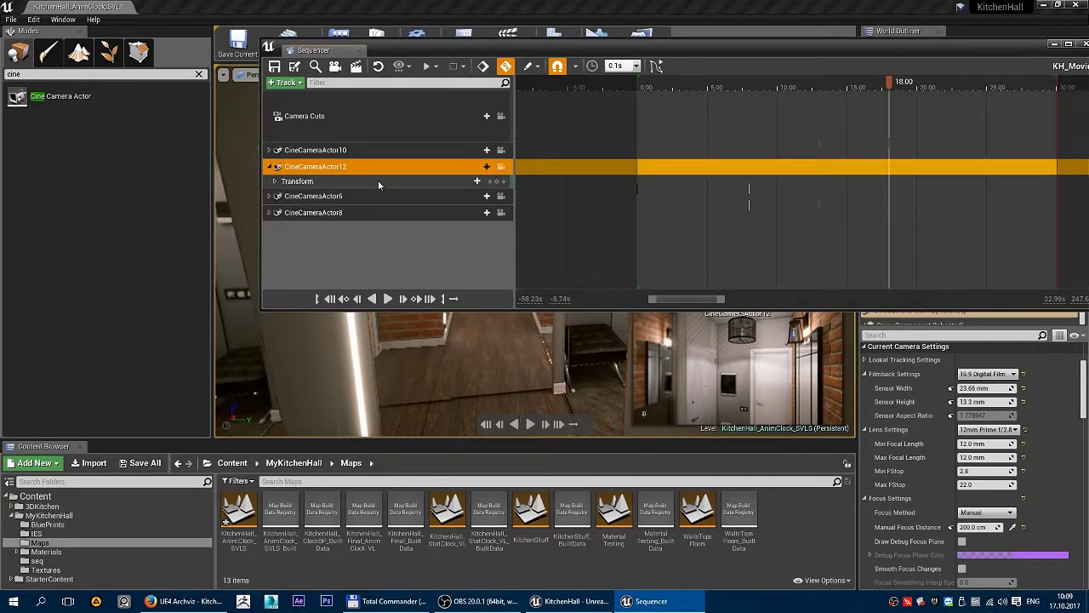
left_click(302, 181)
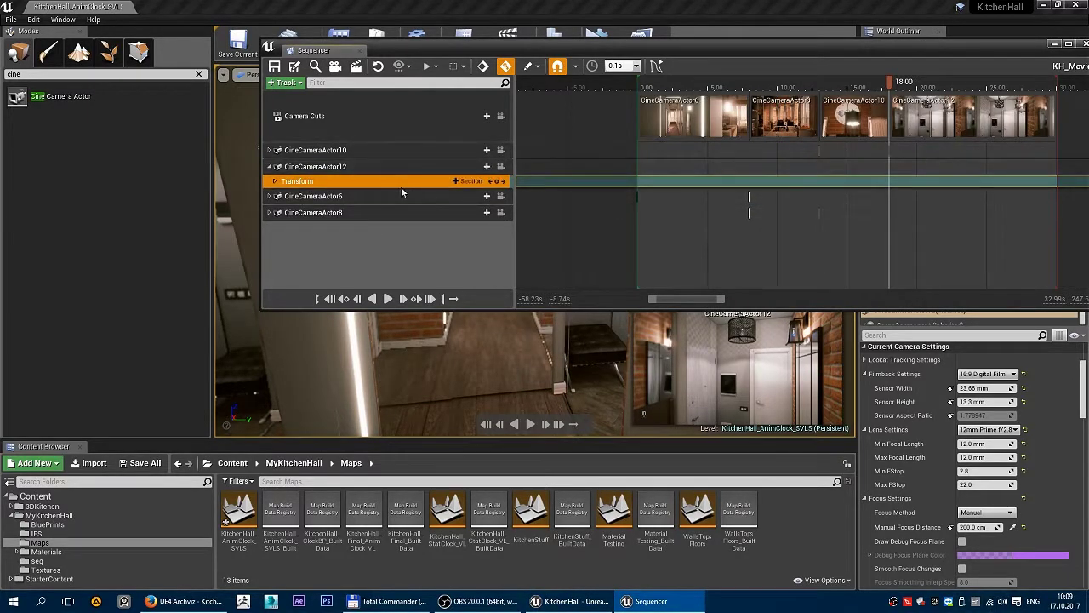
left_click(274, 181)
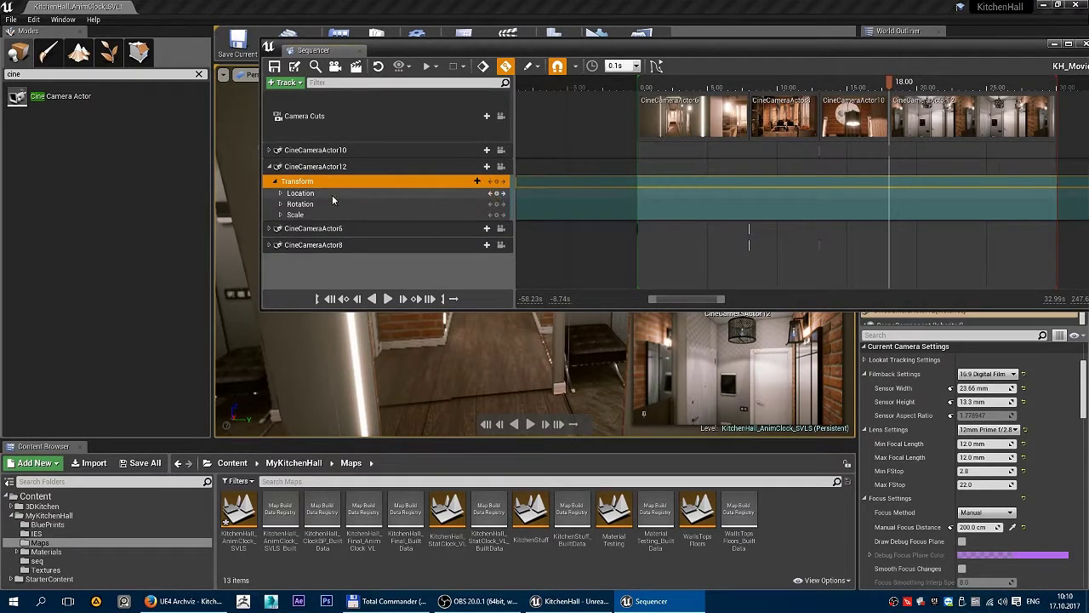
Key CineCameraActor12's location and rotation at 18.00, then rotate it 5 degrees.
left_click(498, 194)
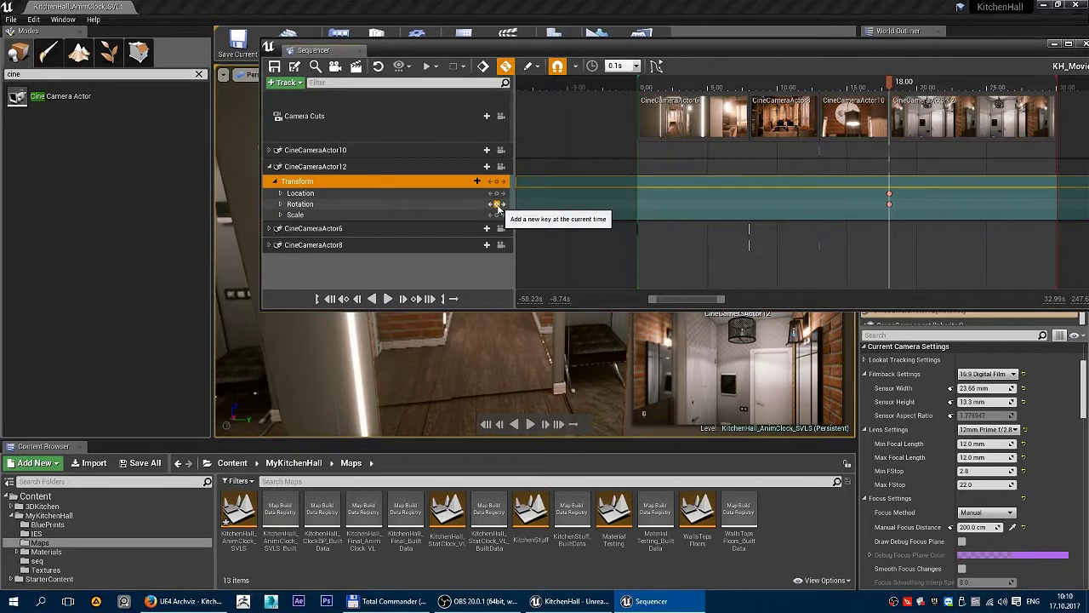
right_click_drag(948, 225, 720, 225)
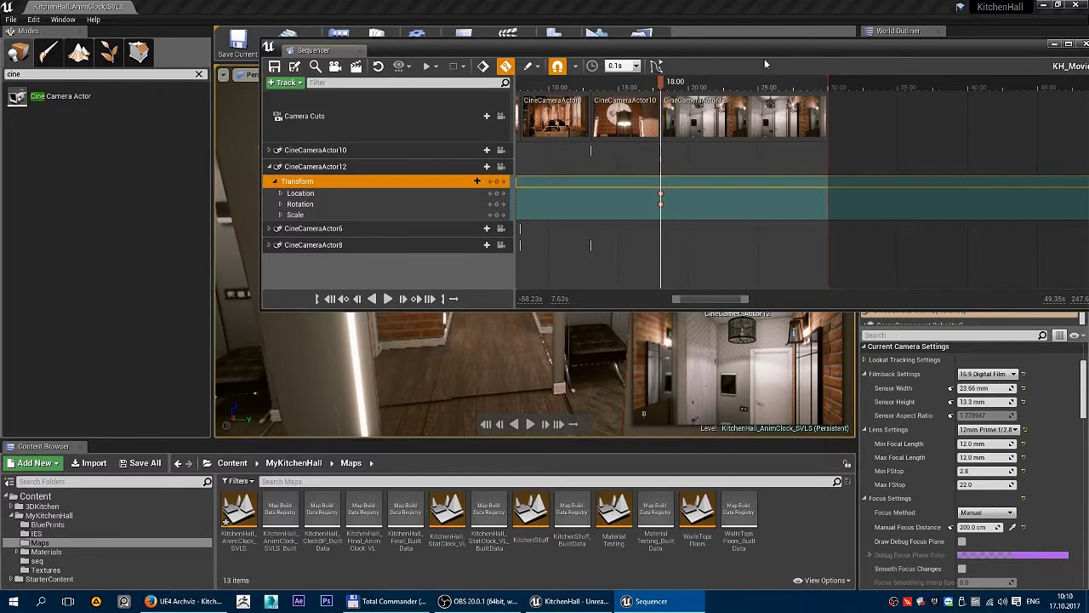
left_click_drag(706, 51, 616, 351)
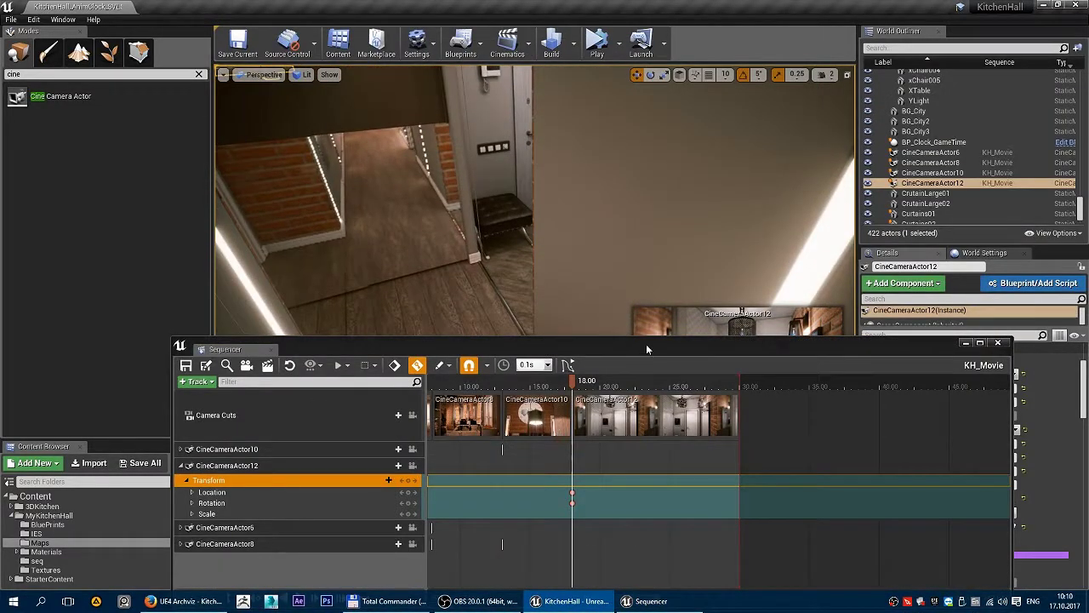
left_click_drag(646, 344, 648, 30)
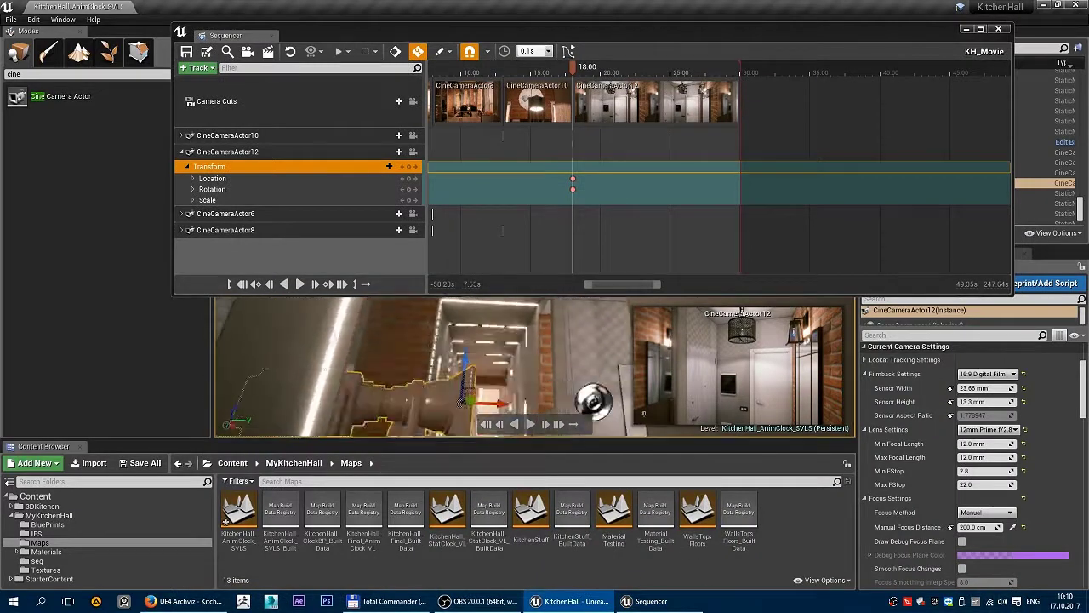
key("e")
mouse_move(593, 402)
left_mouse_down()
mouse_move(580, 332)
mouse_move(516, 372)
left_mouse_up()
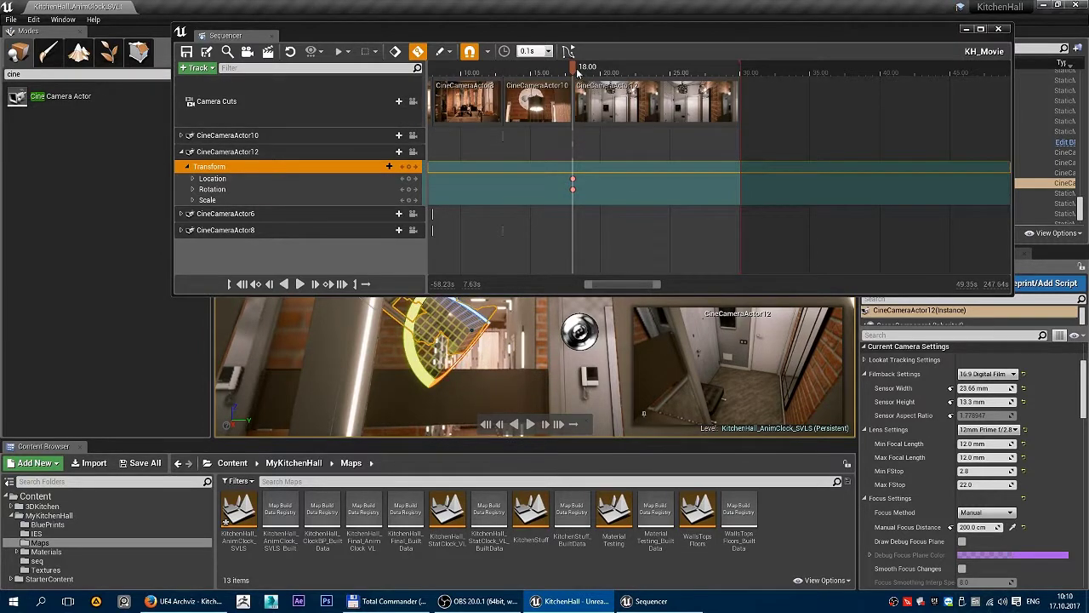
Trim the last camera cut to end at 24.00 and turn CineCameraActor12 15 degrees toward the door.
left_click_drag(576, 70, 606, 75)
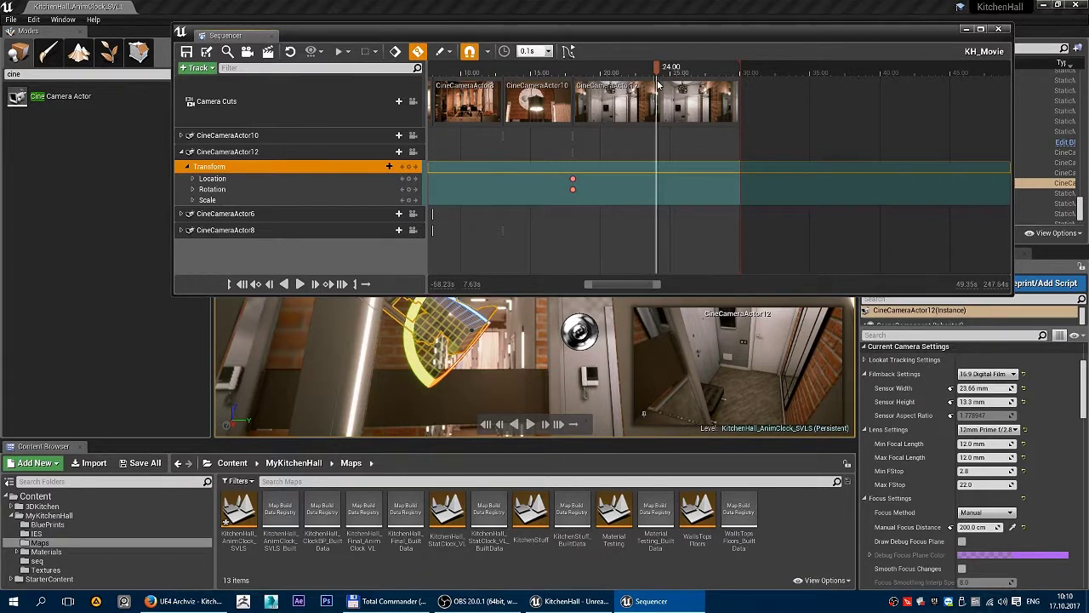
left_click_drag(733, 91, 664, 92)
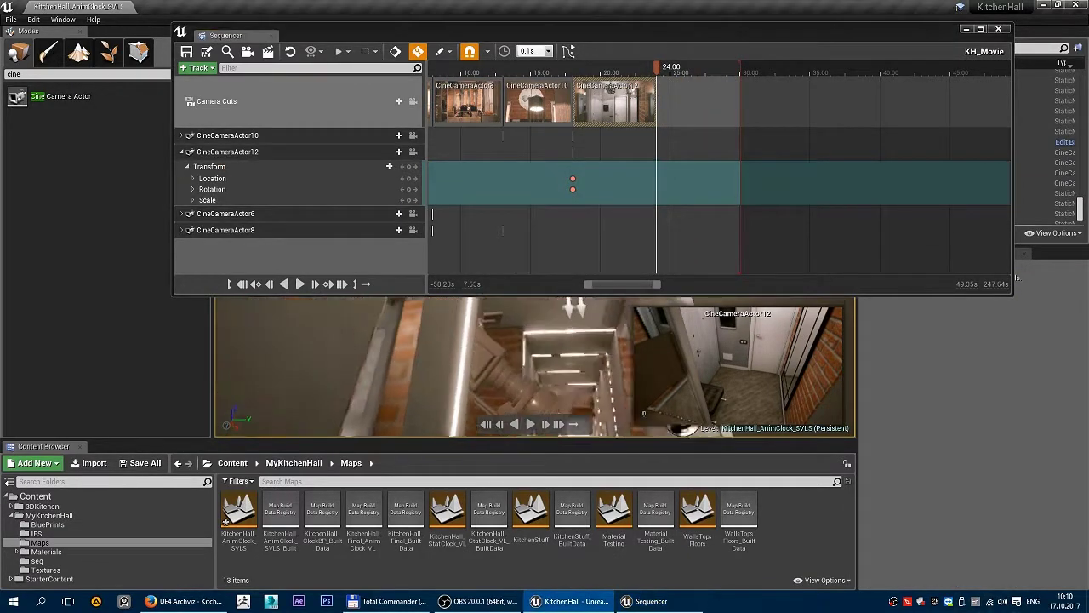
left_click(562, 353)
mouse_move(561, 352)
left_mouse_down()
mouse_move(609, 306)
mouse_move(595, 340)
left_mouse_up()
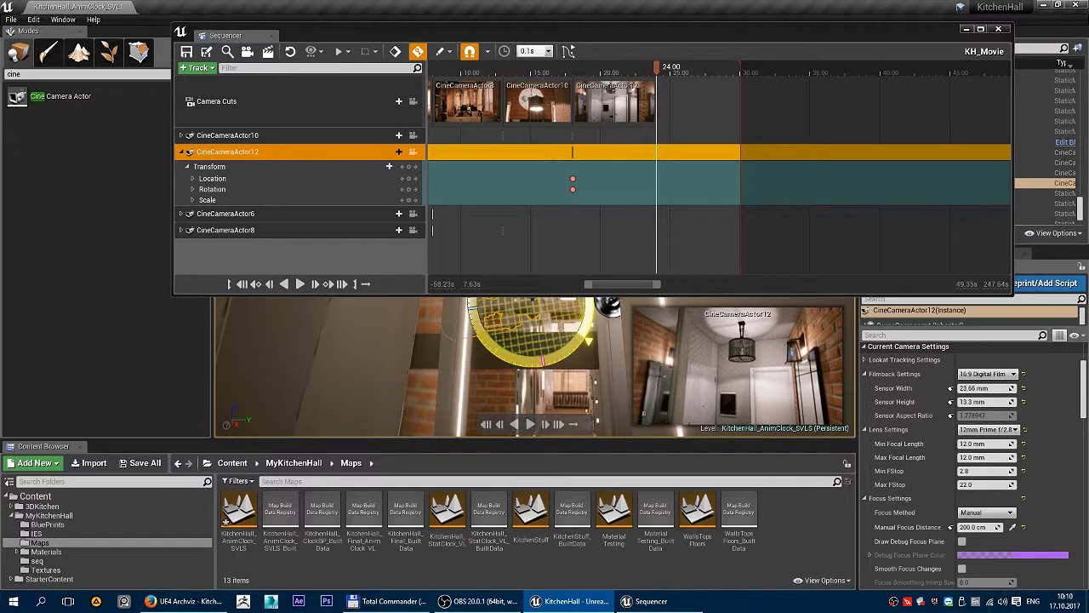
Key the camera's rotation at 24.00 and move it down the hallway in world space.
mouse_move(528, 366)
right_mouse_down()
mouse_move(443, 365)
mouse_move(476, 365)
right_mouse_up()
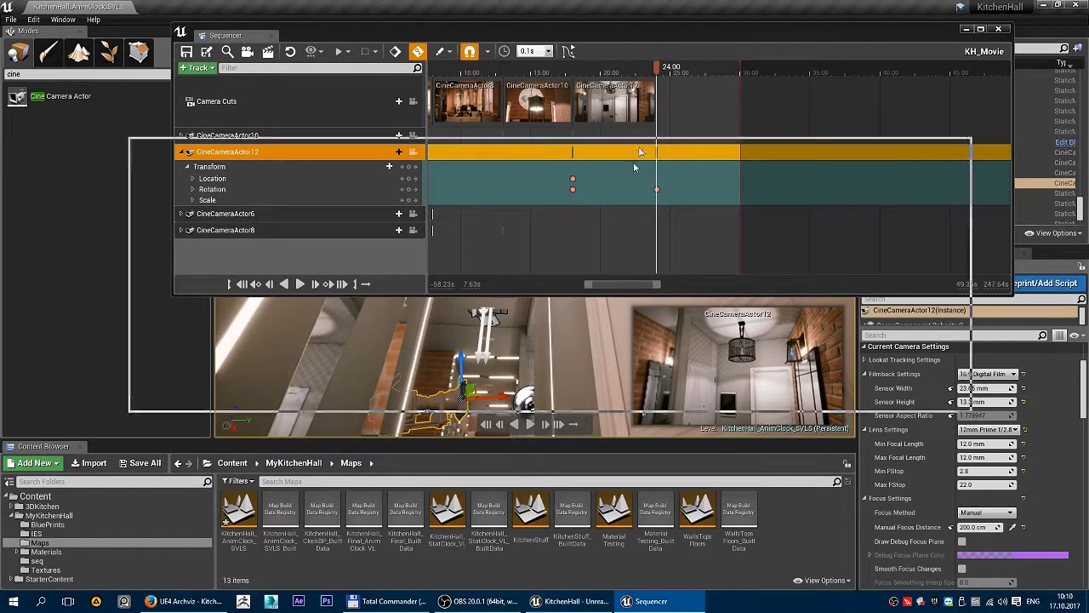
left_click_drag(640, 151, 634, 188)
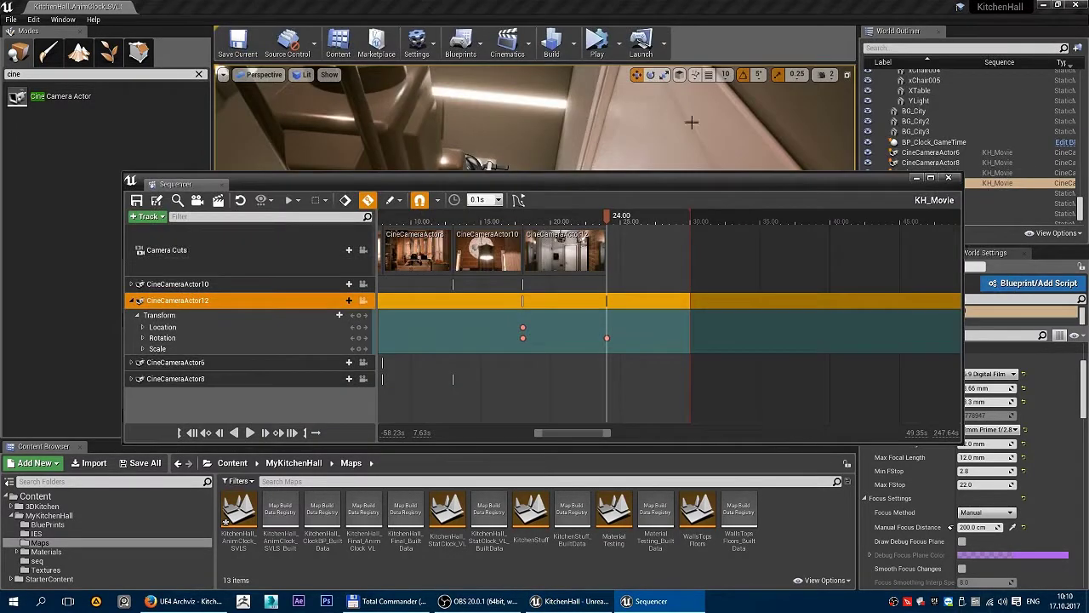
left_click(680, 75)
left_click_drag(648, 180, 658, 27)
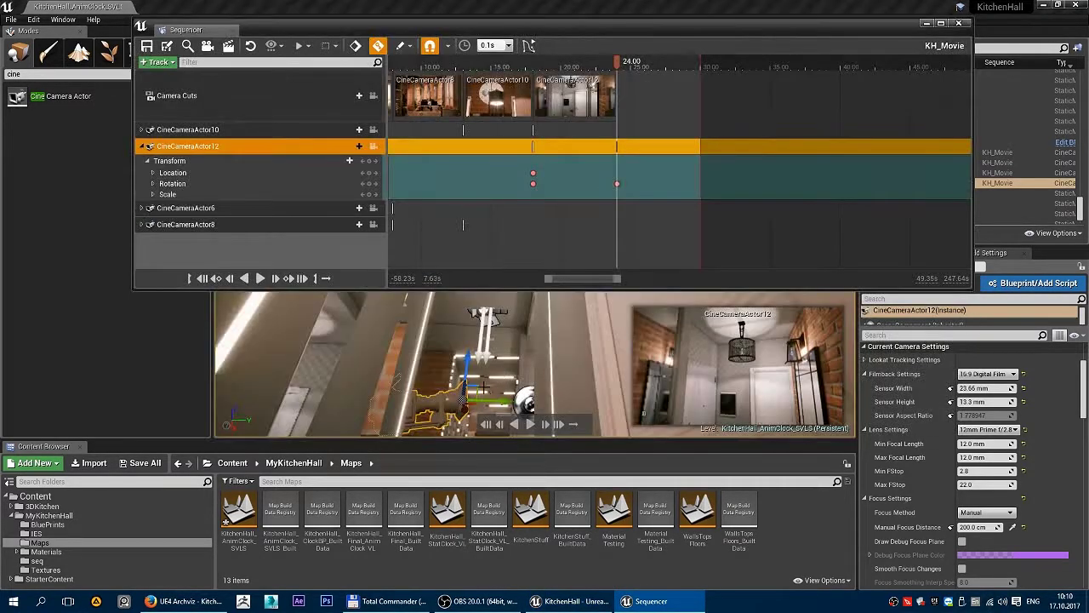
left_click_drag(506, 300, 513, 356)
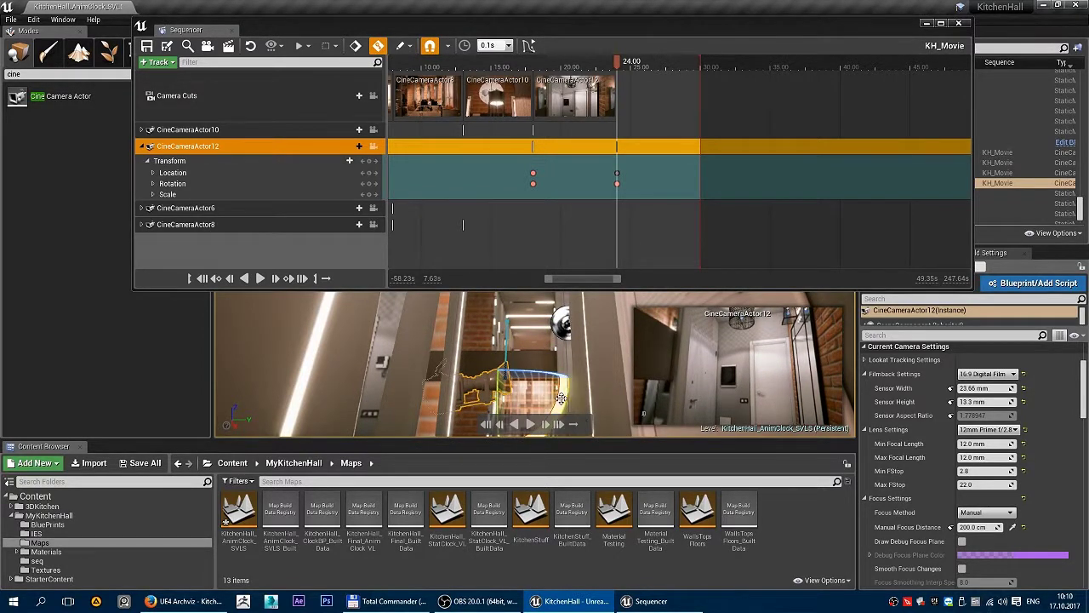
Return to local space, adjust the camera's orientation, scrub back to 17.80 and shrink the Sequencer.
left_click_drag(655, 29, 645, 94)
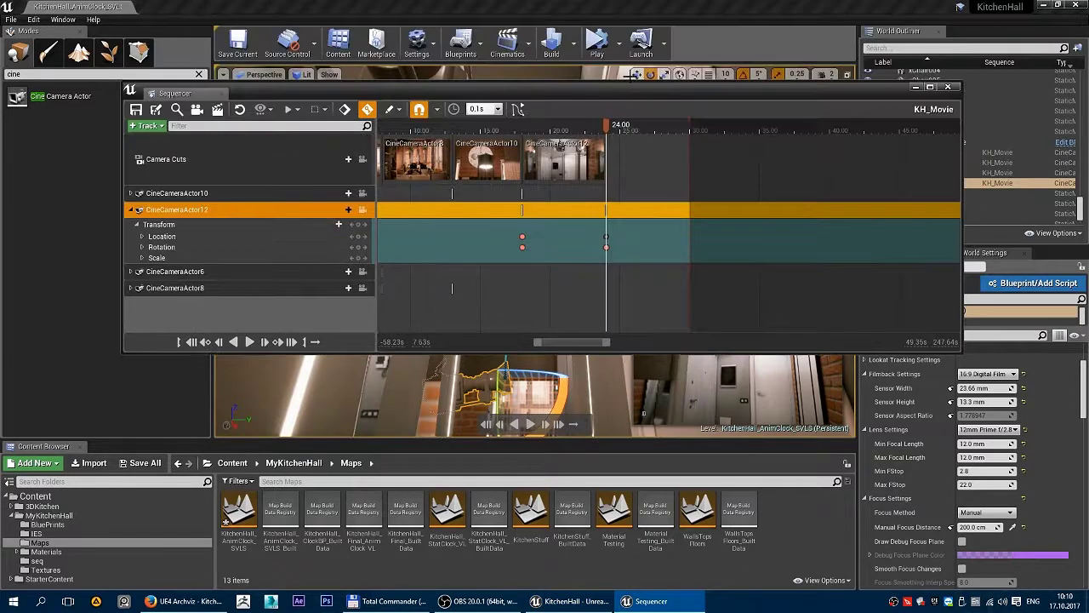
left_click(681, 74)
left_click_drag(460, 415, 551, 361)
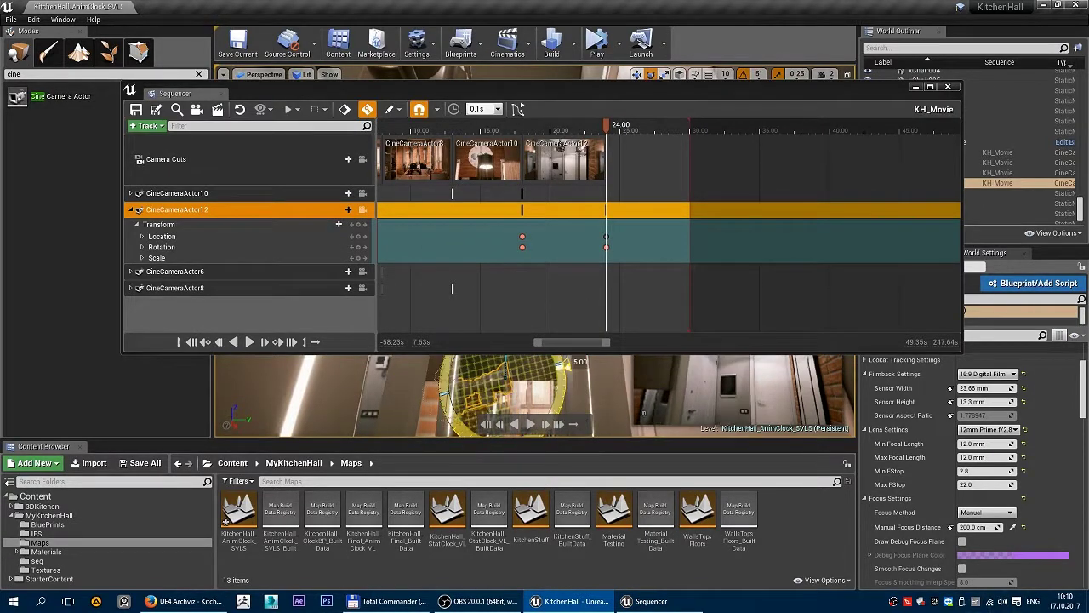
left_click_drag(726, 90, 726, 41)
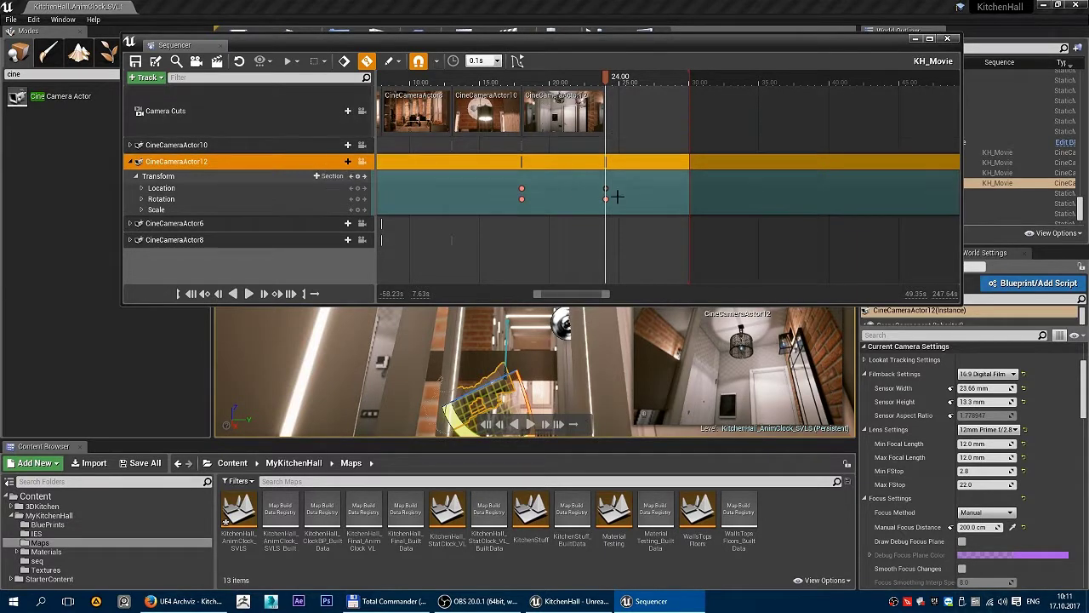
left_click_drag(612, 77, 521, 85)
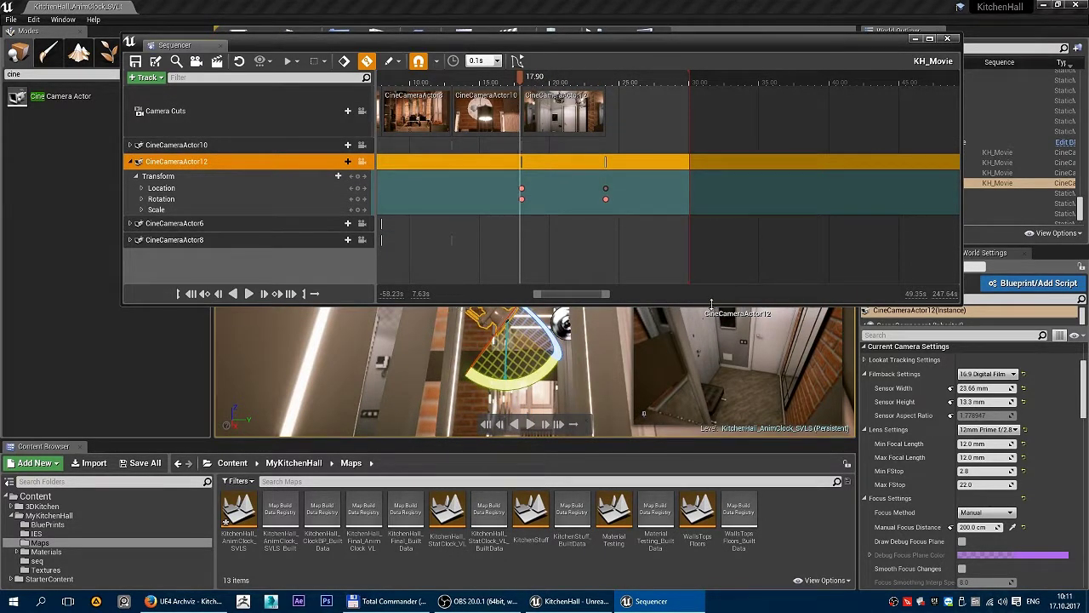
left_click_drag(711, 304, 711, 242)
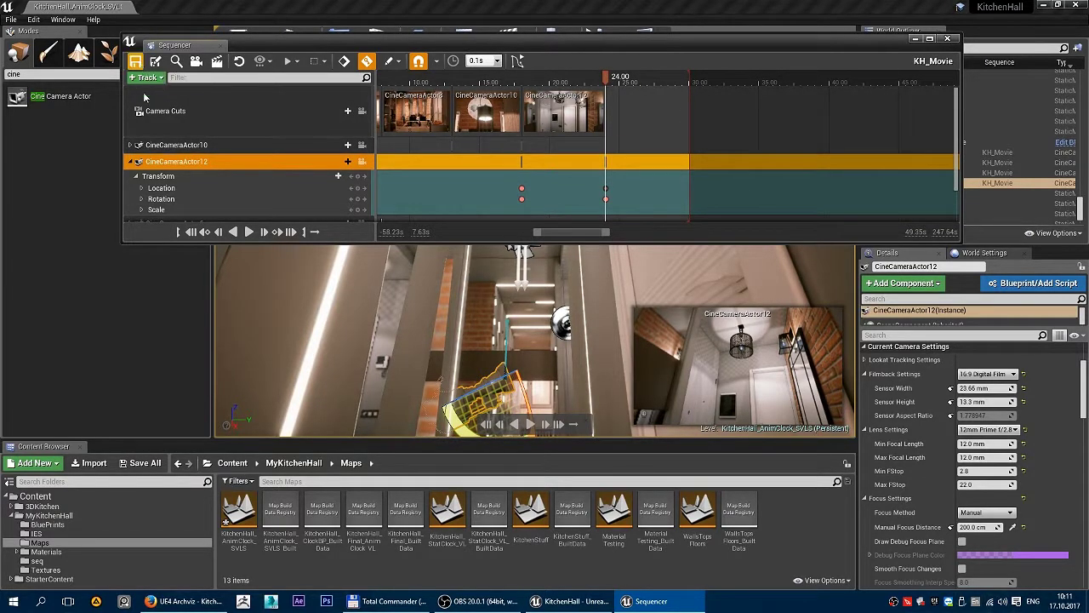
right_click_drag(528, 341, 545, 345)
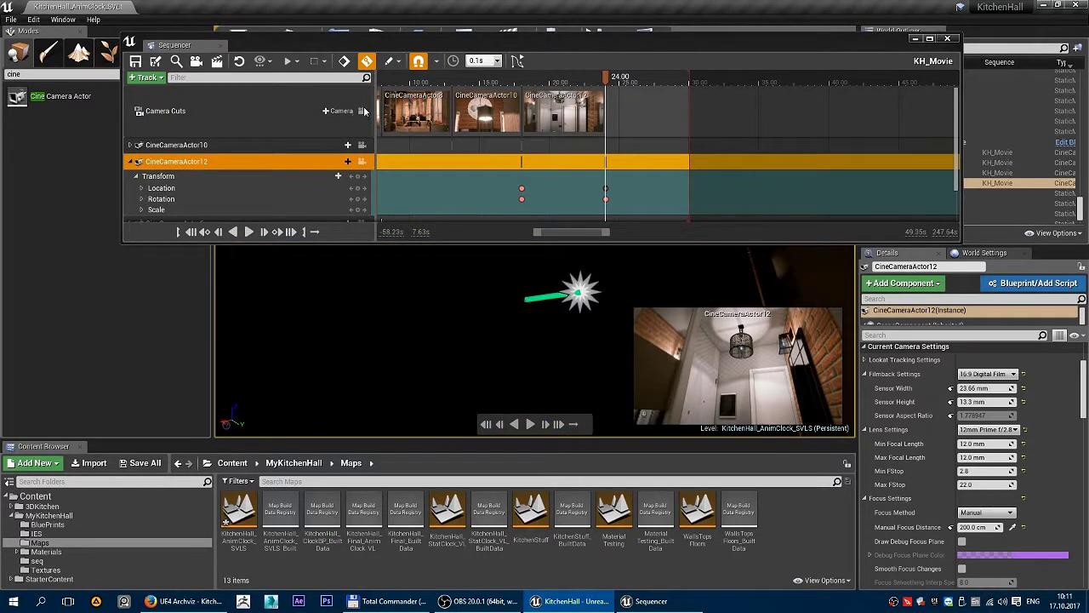
Collapse the CineCameraActor12 tracks and minimize the Sequencer window.
left_click(133, 163)
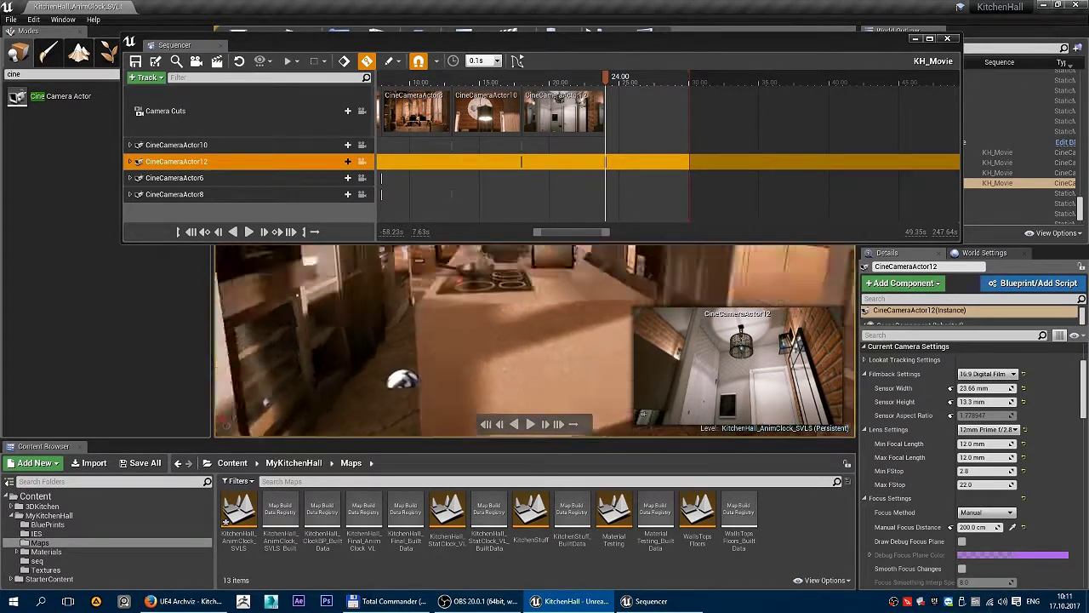
left_click(917, 42)
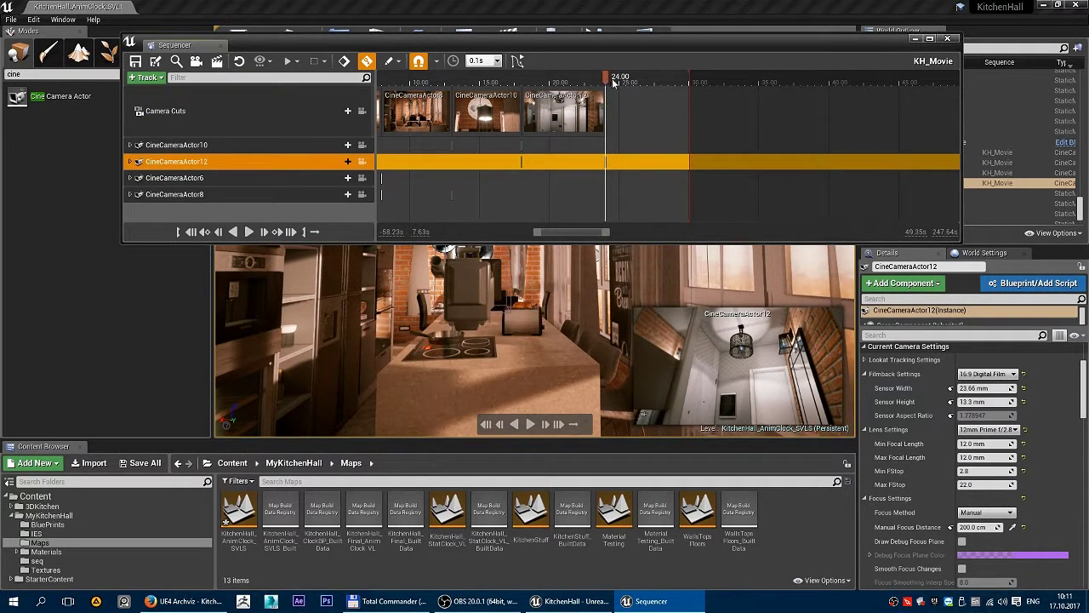
left_click(919, 39)
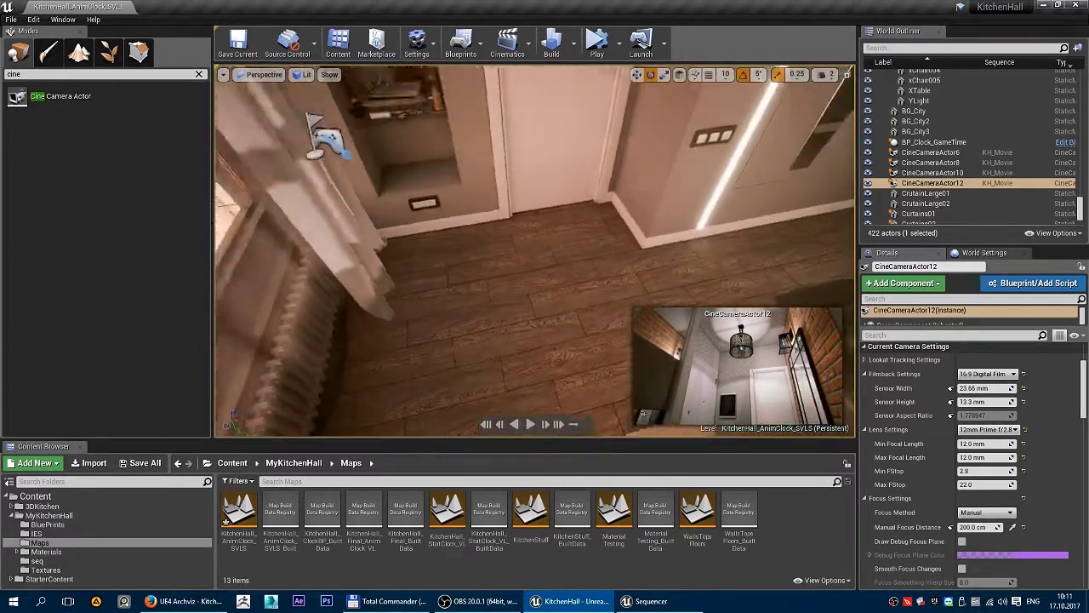
Place a new cine camera in the hallway, rotate it 55 degrees and raise it.
left_click_drag(51, 96, 389, 247)
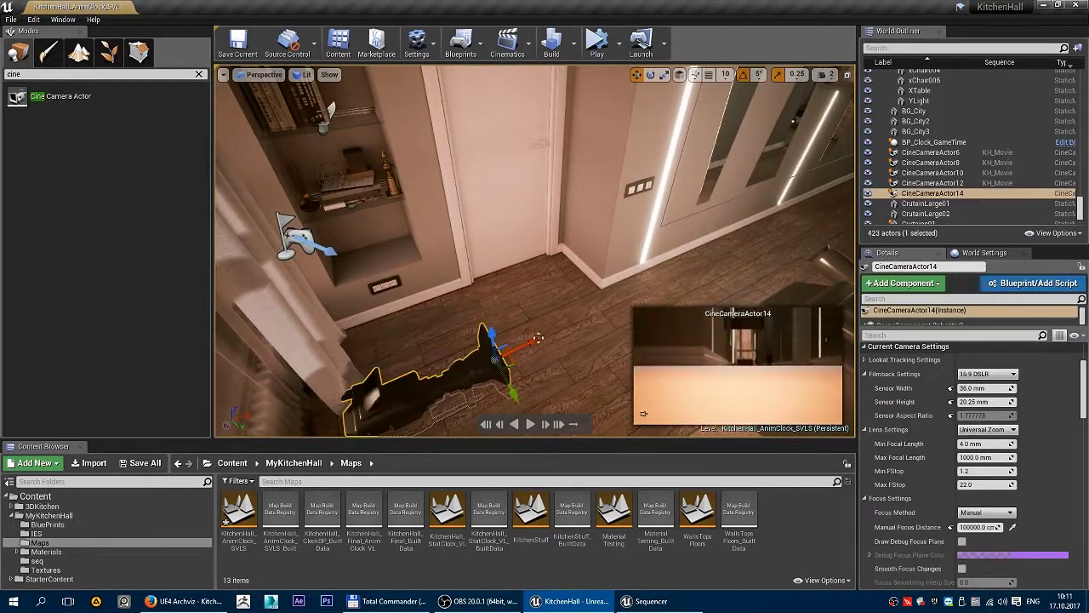
mouse_move(492, 363)
left_mouse_down()
mouse_move(529, 322)
mouse_move(529, 335)
left_mouse_up()
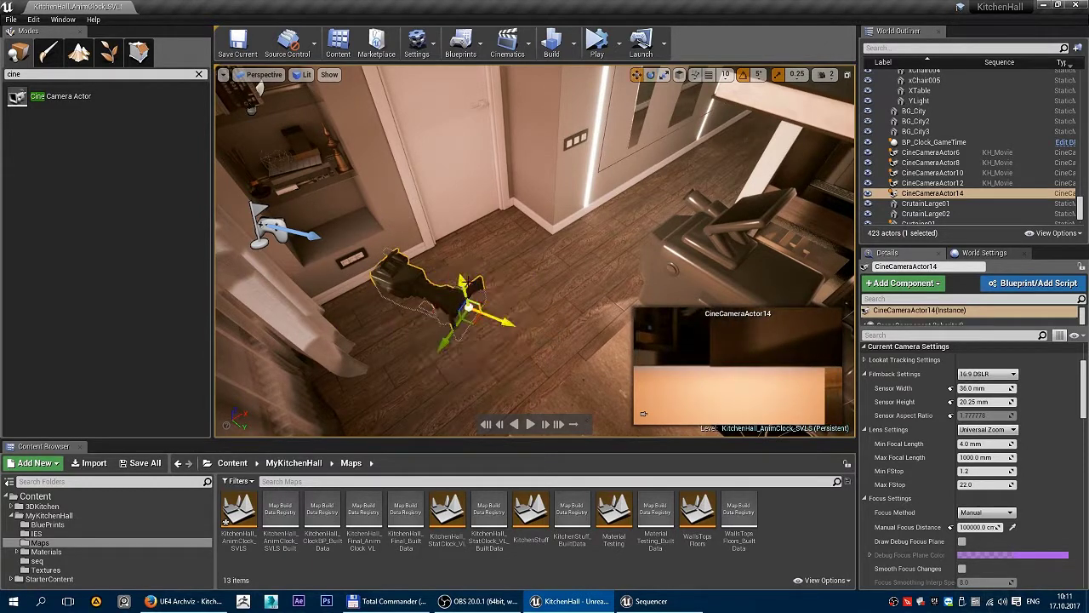
left_click_drag(463, 289, 424, 143)
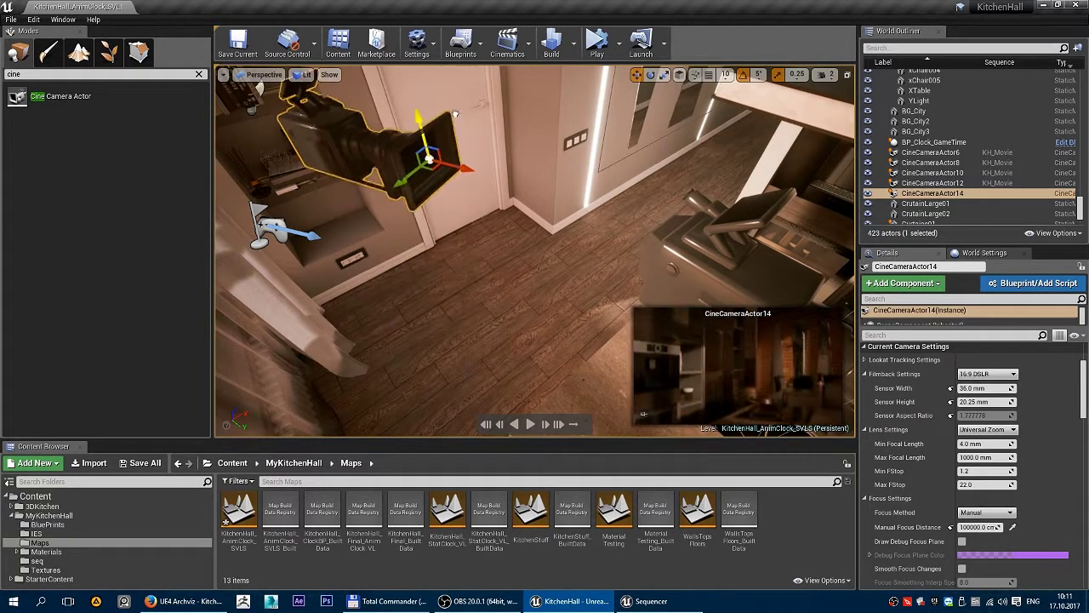
Give the camera the 16:9 Digital Film filmback and 12mm Prime f/2.8 lens, then shift it left.
left_click(1000, 375)
left_click(980, 397)
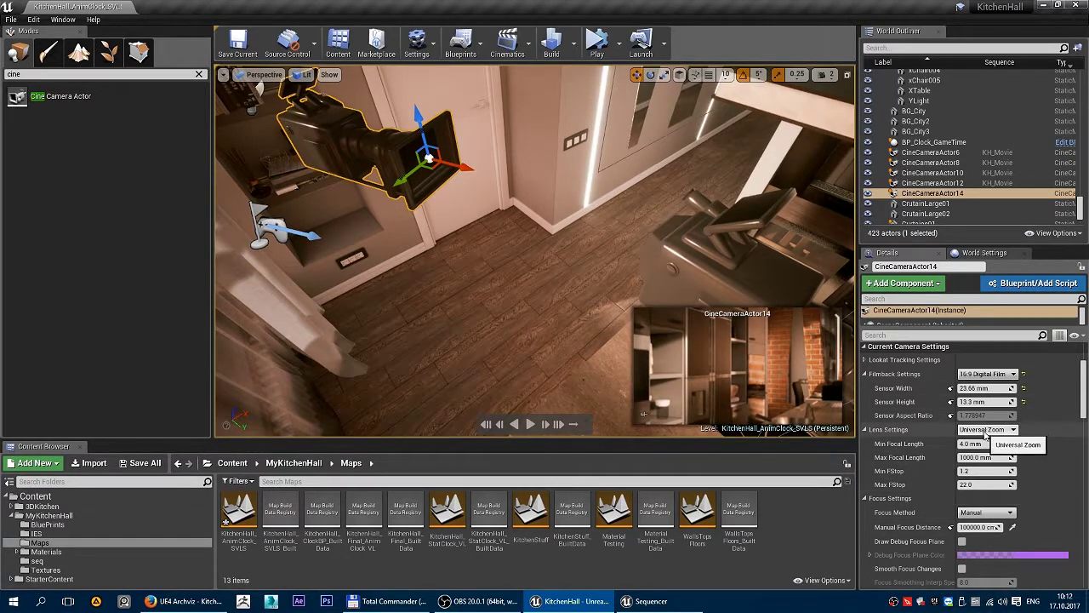
left_click(987, 429)
left_click(987, 446)
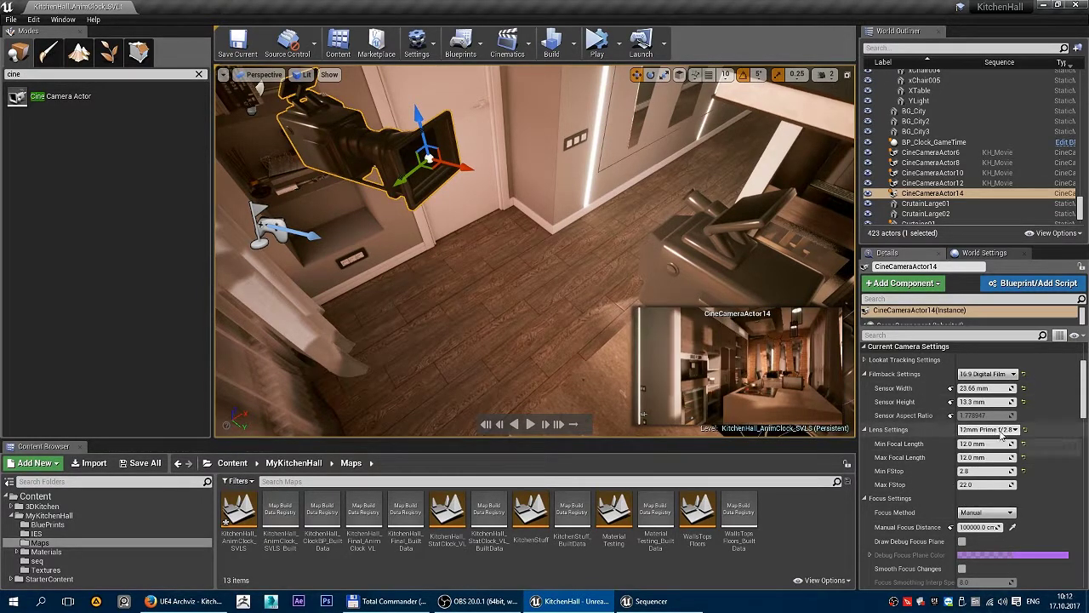
mouse_move(562, 273)
right_mouse_down()
mouse_move(596, 281)
mouse_move(588, 274)
right_mouse_up()
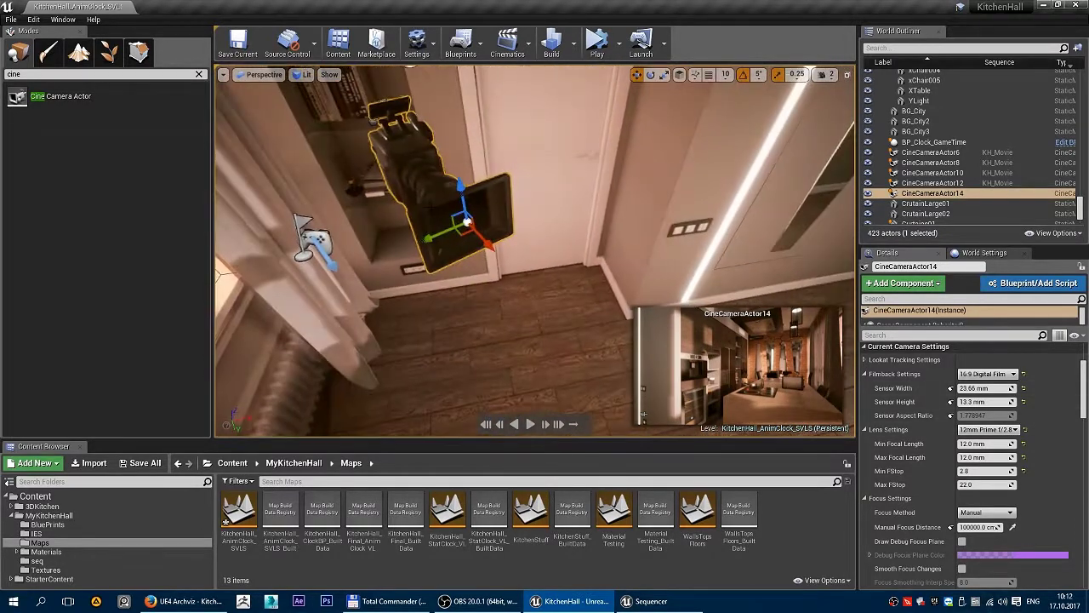
left_click_drag(445, 230, 327, 270)
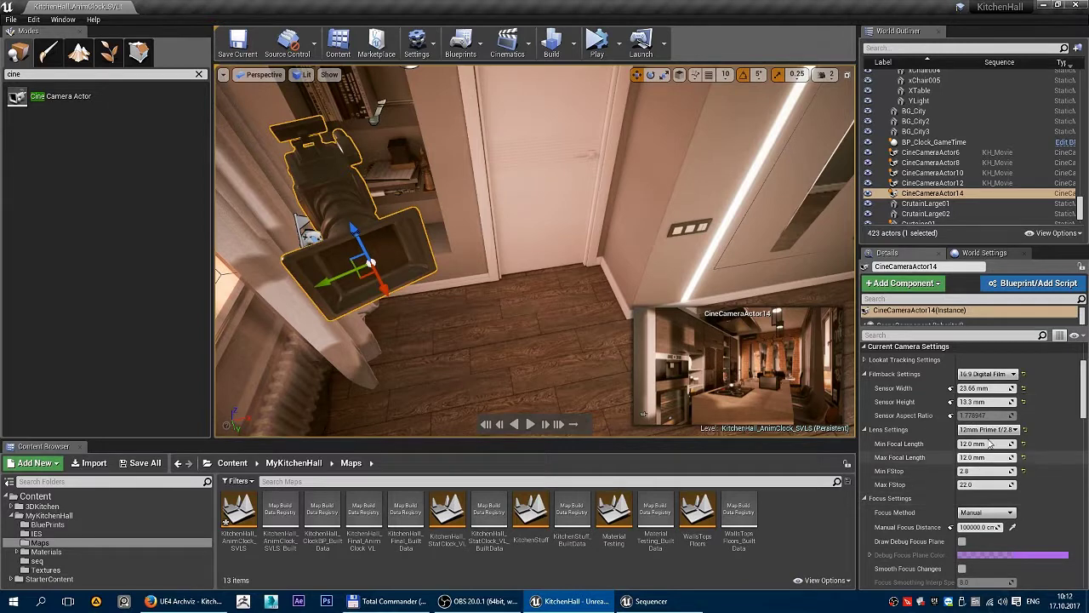
Keep the 12mm Prime f/2.8 lens preset and inspect the Current Focal Length field.
left_click(997, 430)
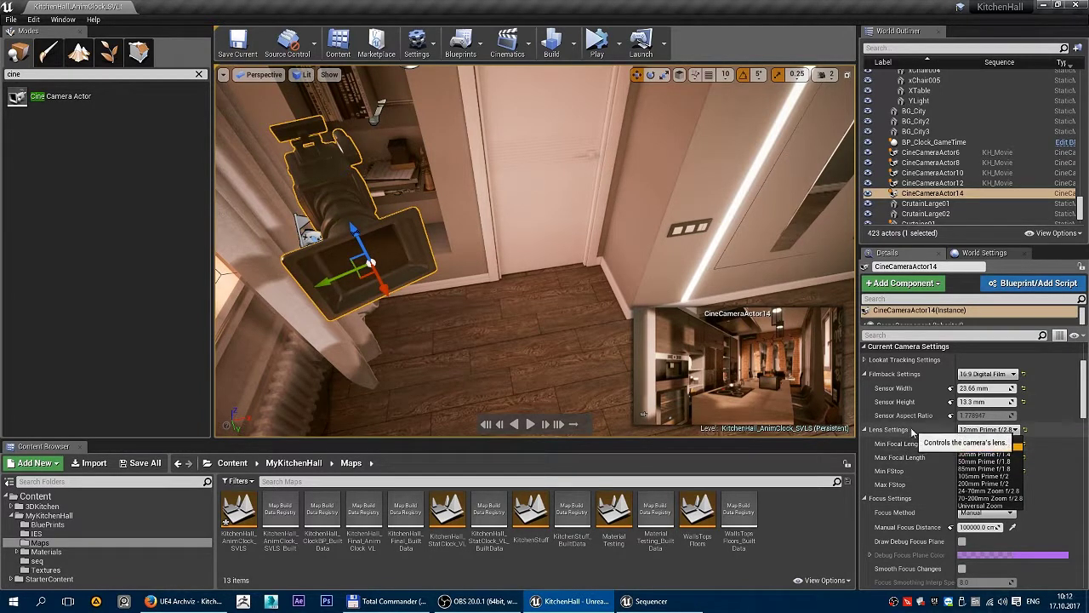
left_click(985, 446)
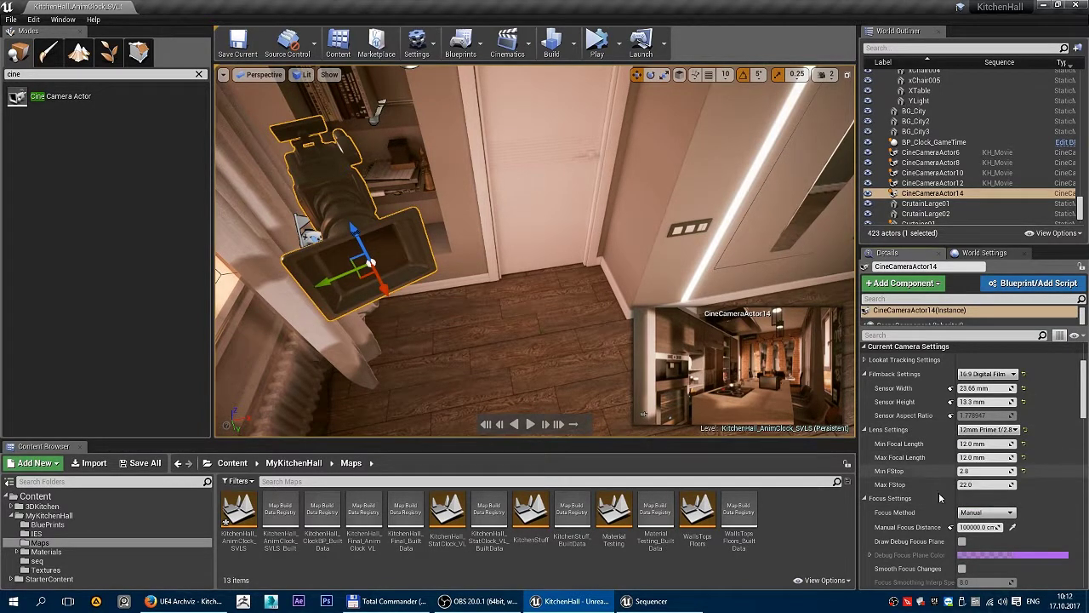
scroll(978, 511, "down", 3)
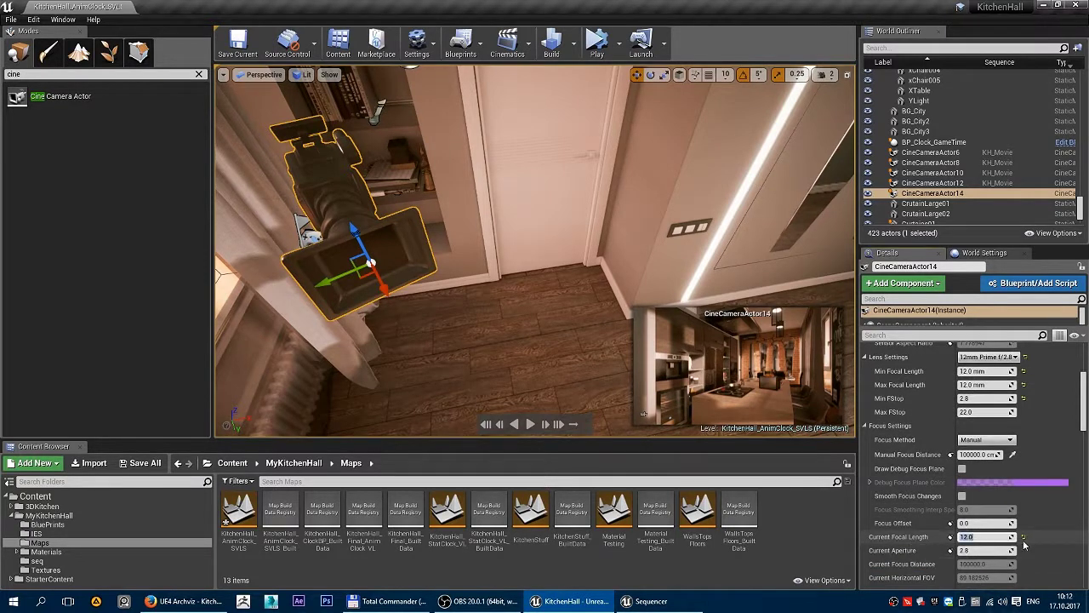
left_click(1013, 536)
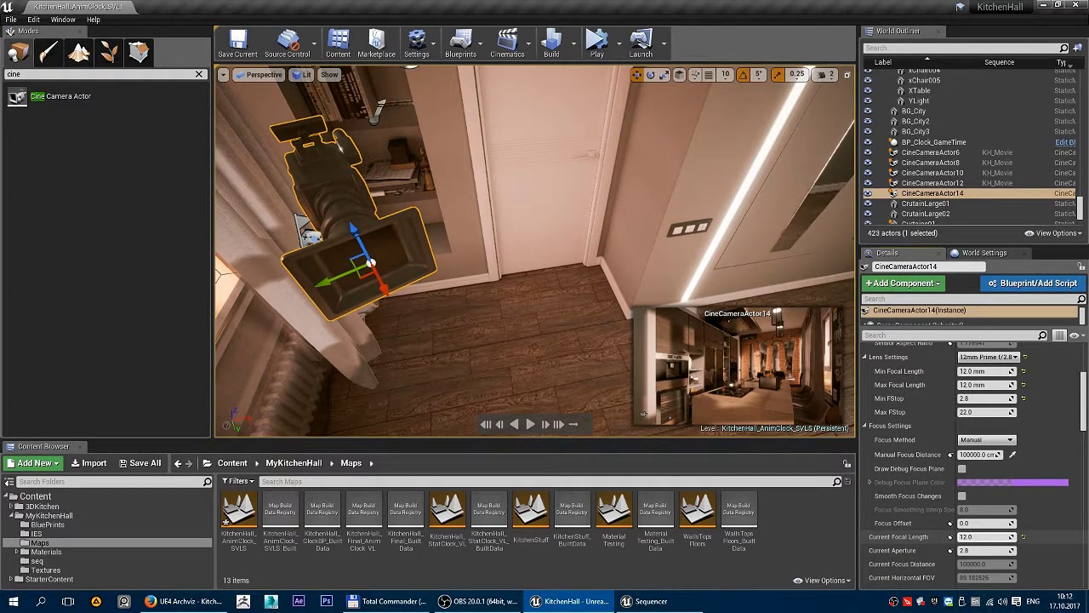
scroll(983, 494, "up", 2)
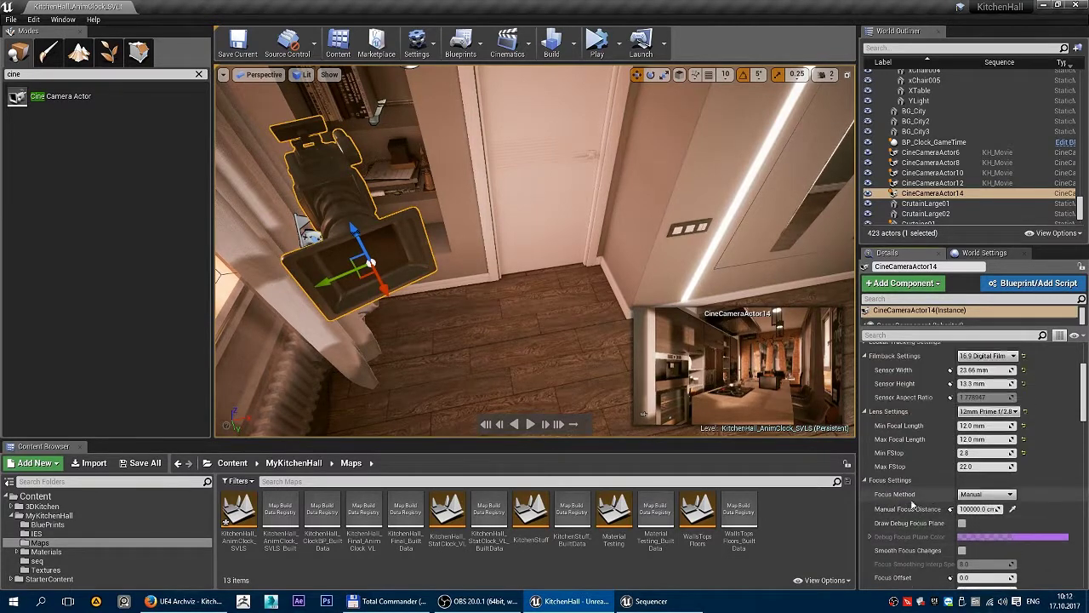
Reapply the 12mm Prime f/2.8 preset and enter 12 as the minimum focal length.
left_click(996, 412)
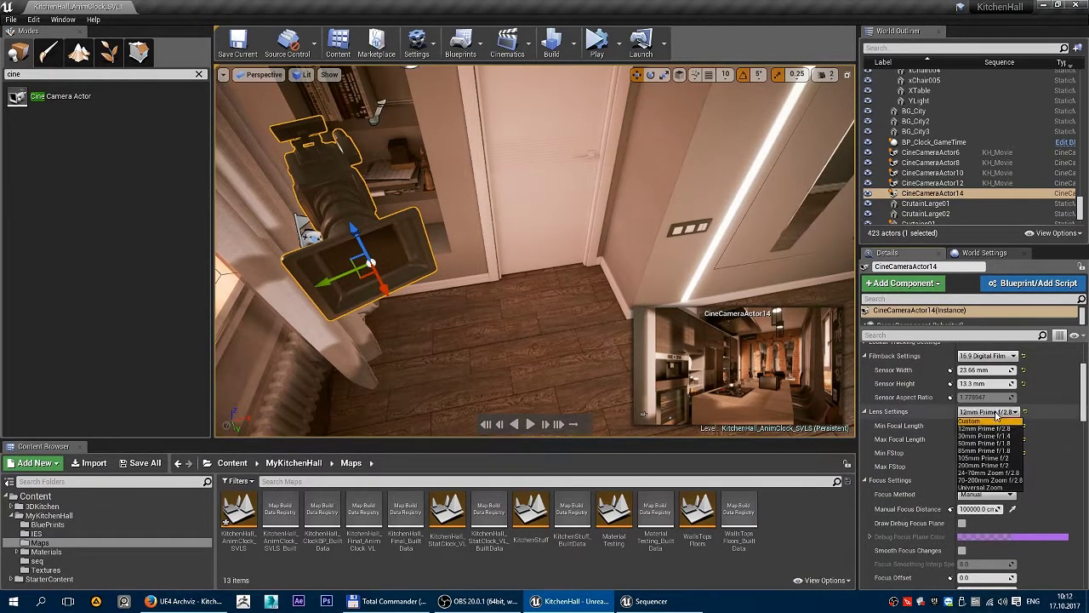
left_click(997, 428)
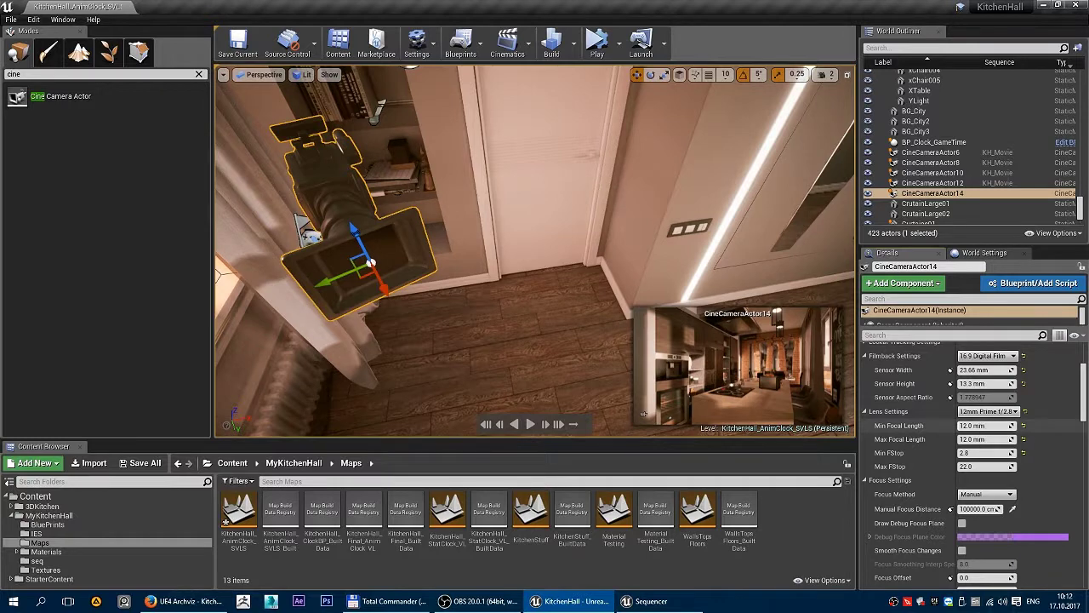
left_click(987, 426)
type("12")
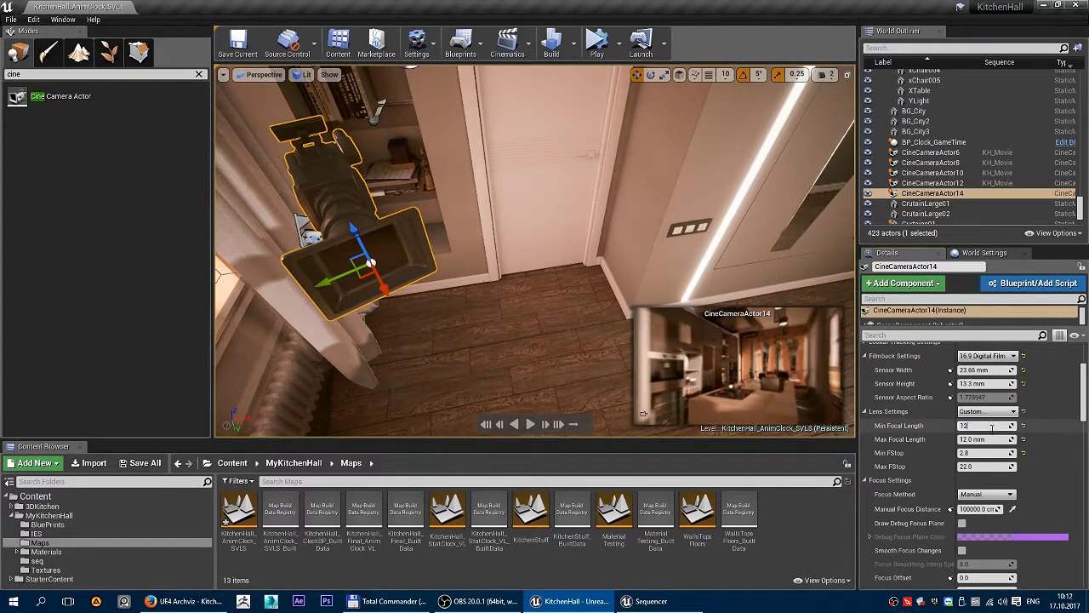
Cycle through the lens presets, trying 30mm Prime f/1.4, and settle back on 12mm Prime f/2.8.
left_click(988, 412)
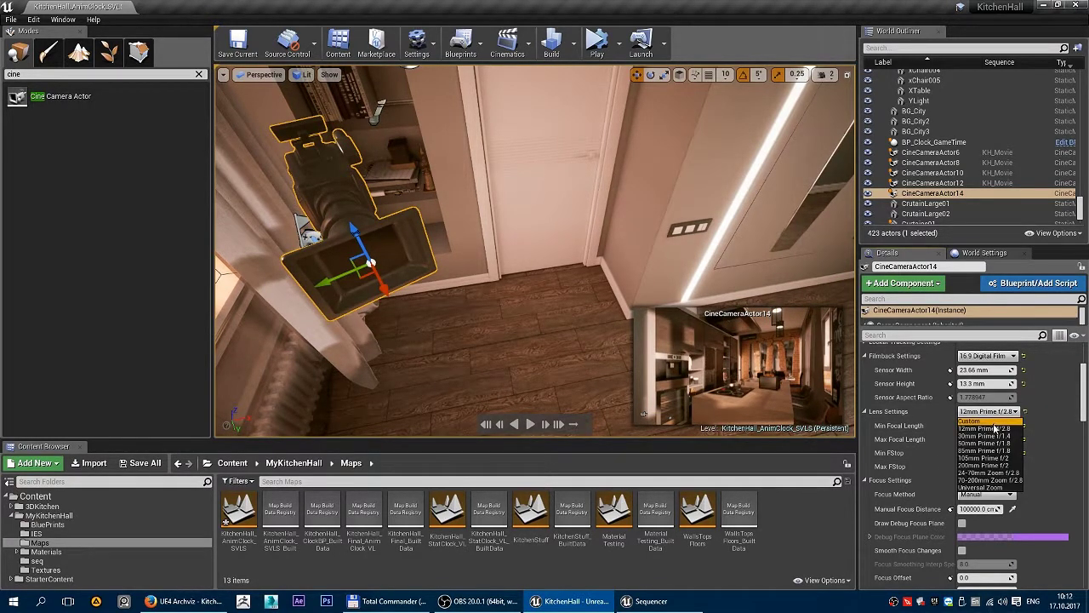
left_click(994, 428)
left_click(989, 412)
left_click(996, 428)
left_click(989, 412)
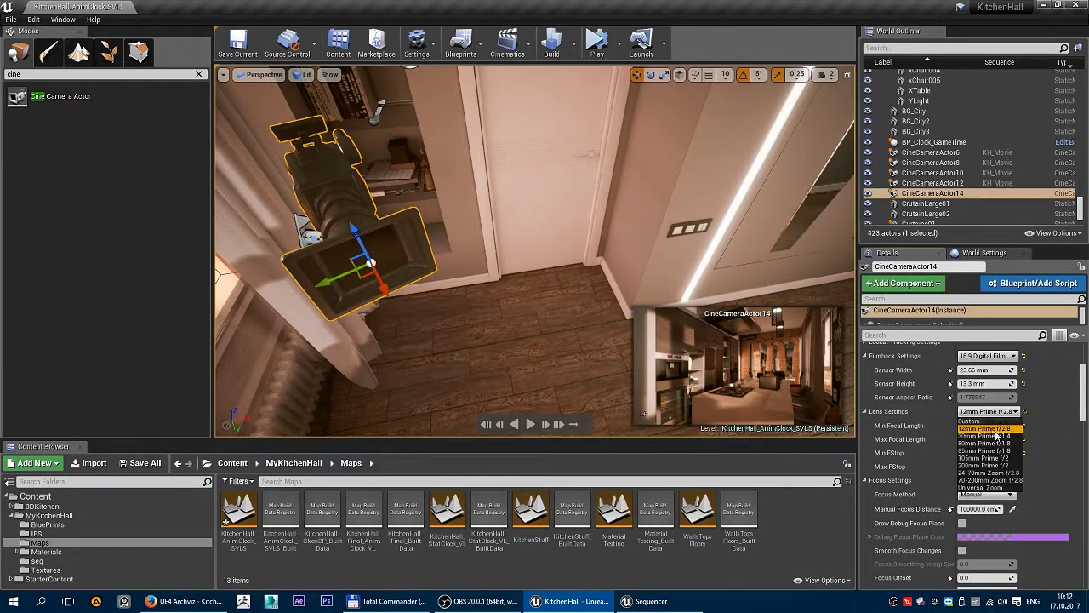
left_click(997, 435)
left_click(989, 412)
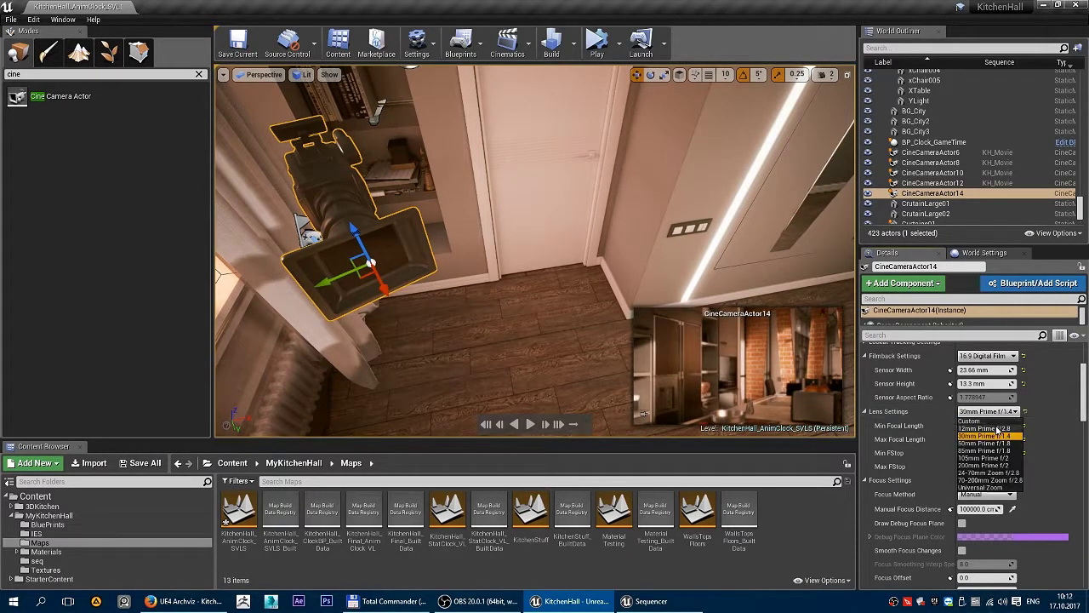
left_click(996, 428)
left_click(989, 412)
left_click(995, 428)
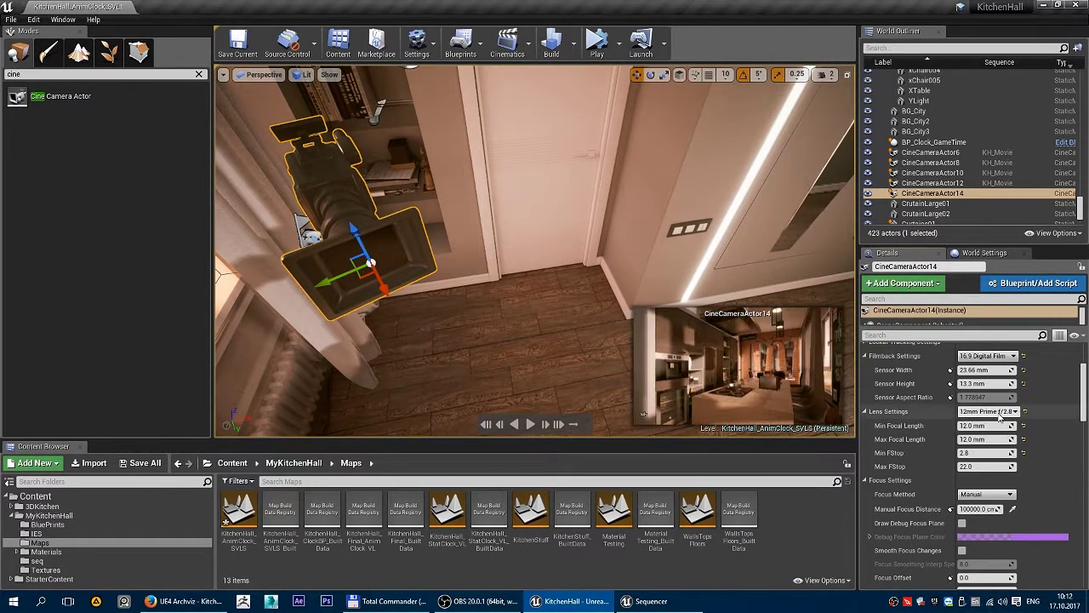
left_click(999, 413)
left_click(996, 428)
left_click(1003, 413)
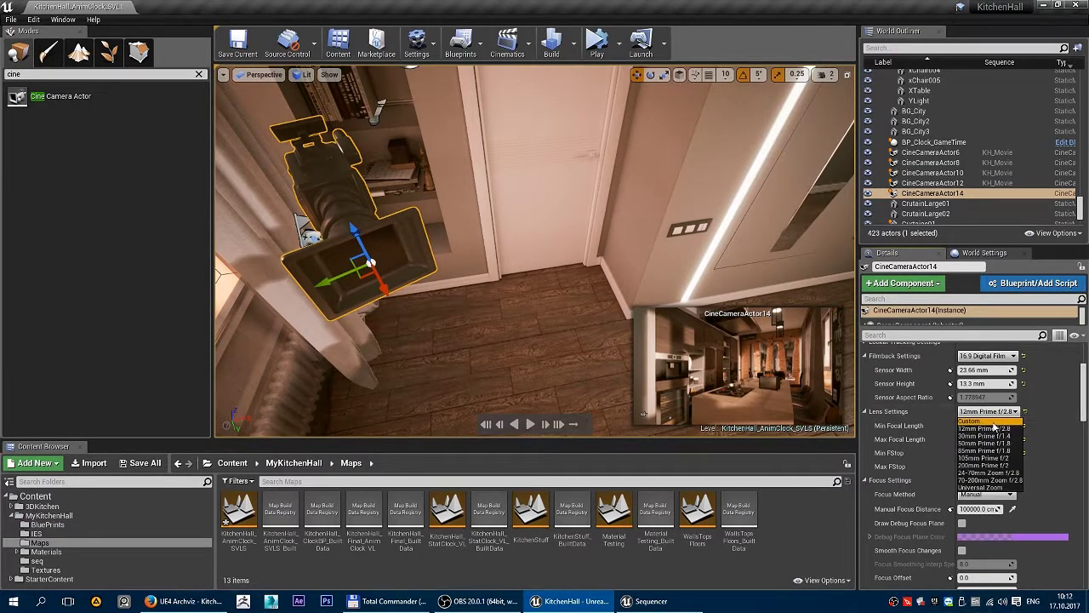
left_click(984, 428)
Set the minimum focal length to 11.0 mm, then back to 12.0 mm.
scroll(918, 458, "down", 3)
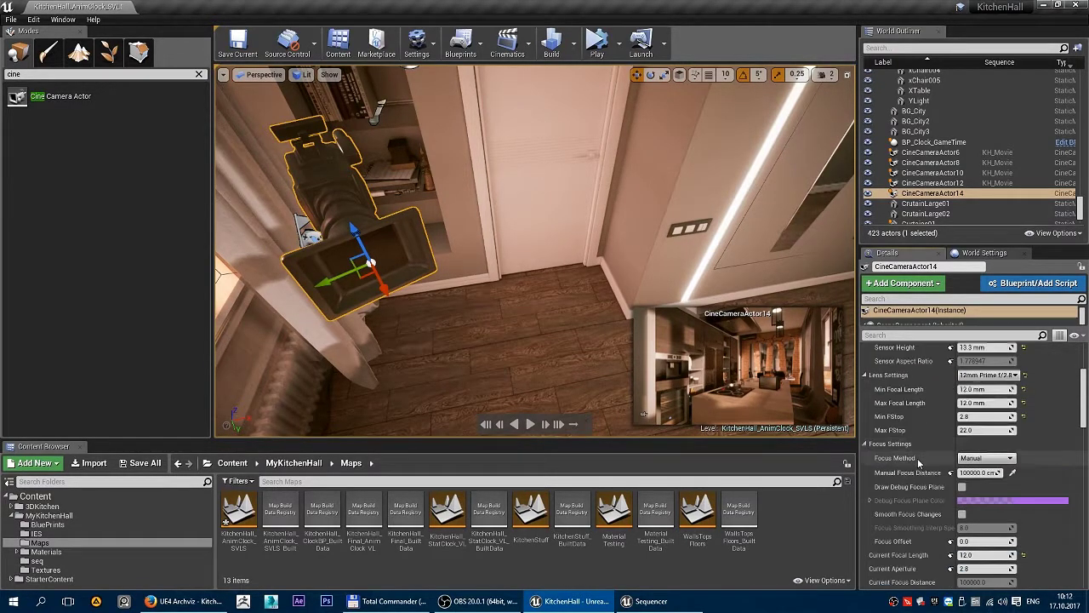
scroll(958, 497, "up", 2)
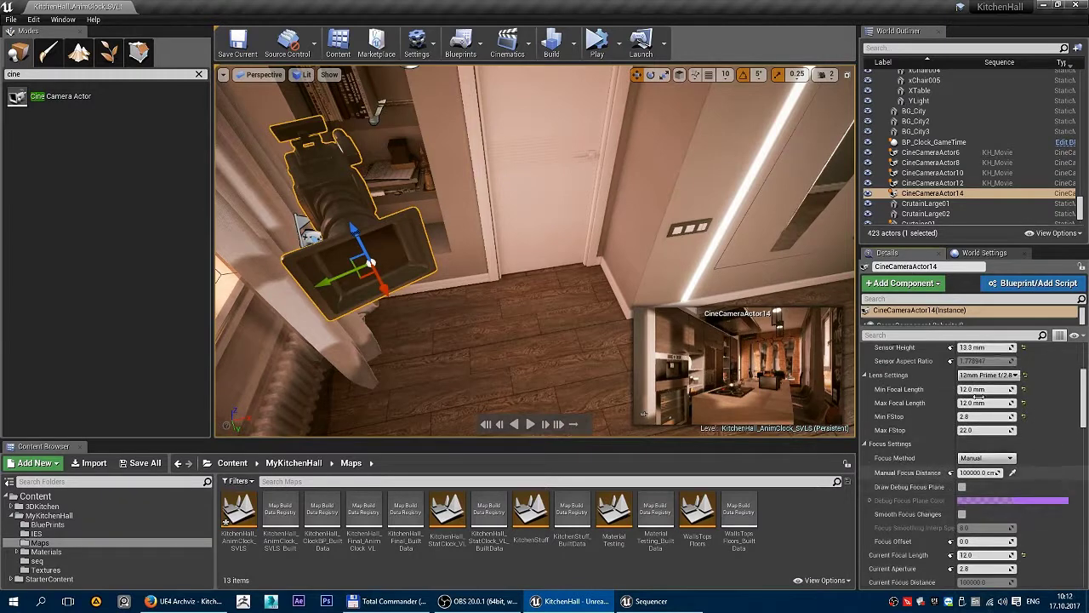
type("11")
key("Return")
scroll(983, 528, "down", 1)
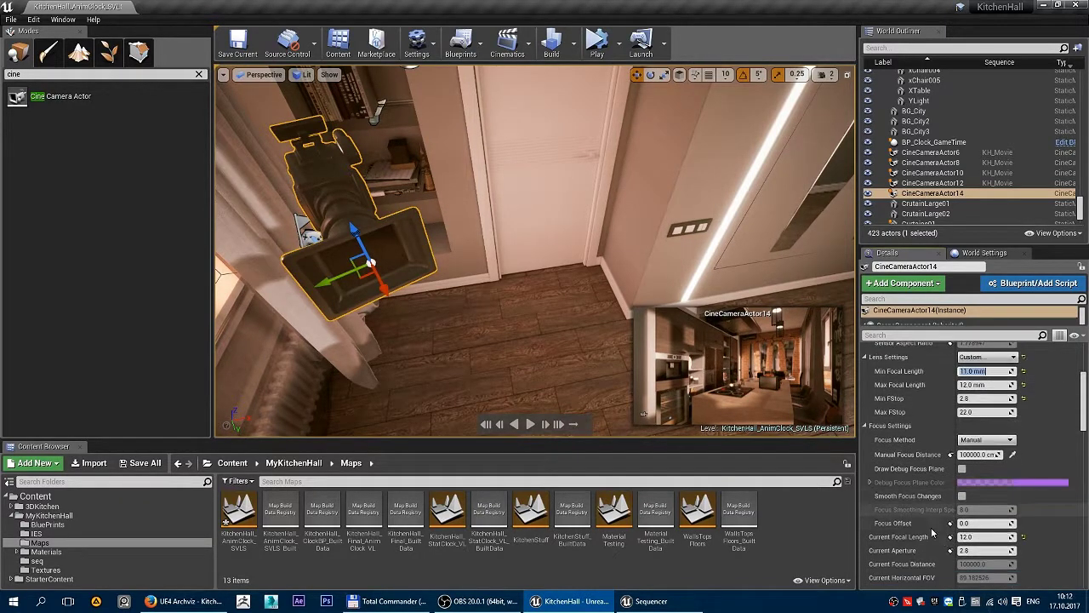
left_click(983, 539)
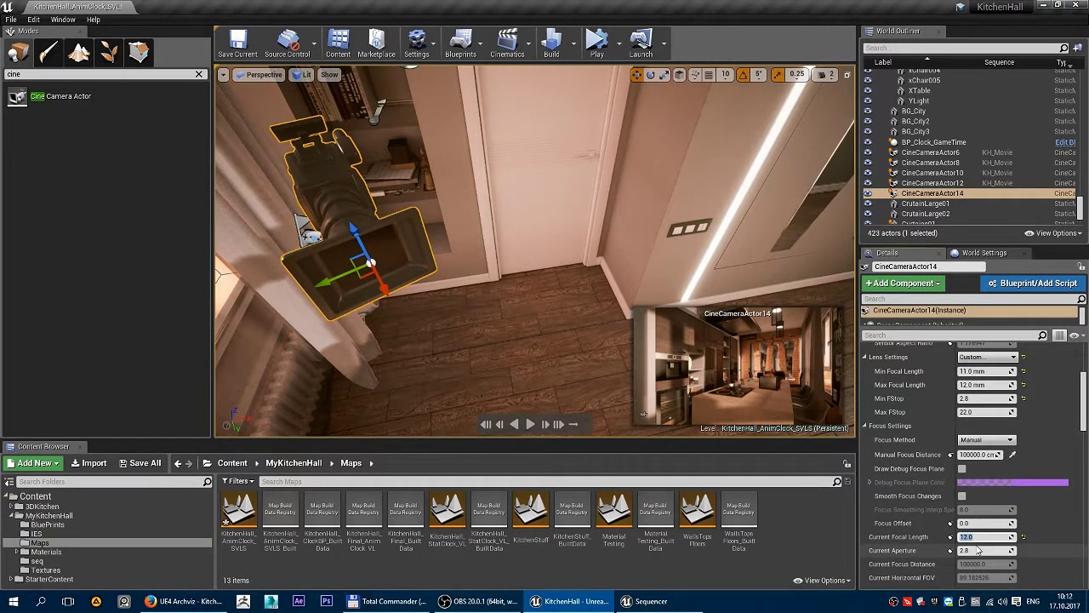
type("11")
scroll(978, 544, "up", 3)
left_click(991, 425)
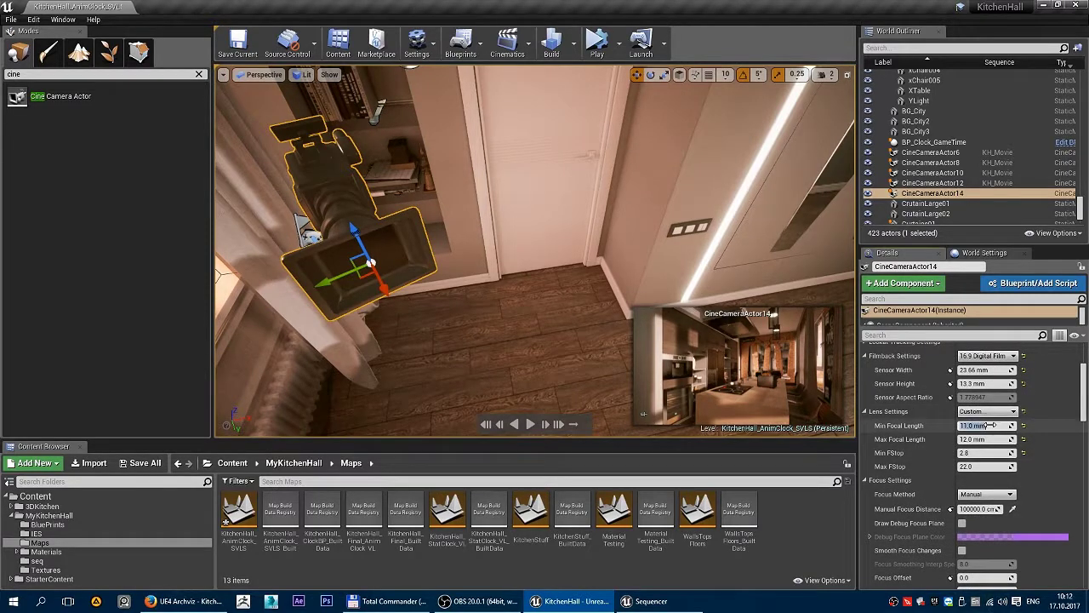
type("12")
key("Return")
Try minimum focal lengths of 11.0 and 12.1 mm before restoring 12.0 mm.
scroll(891, 486, "down", 2)
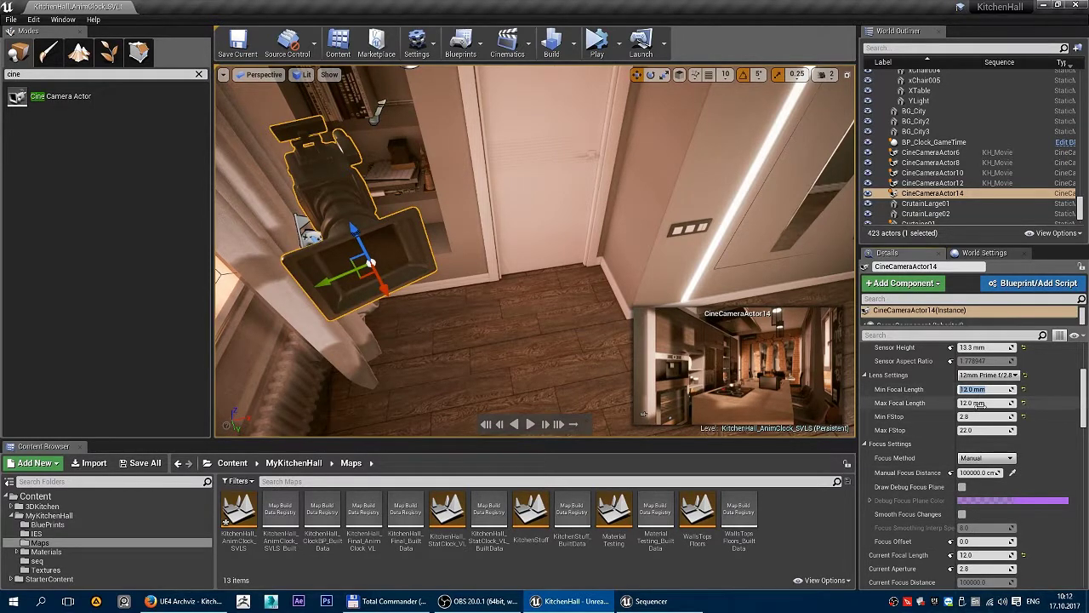
type("11")
key("Return")
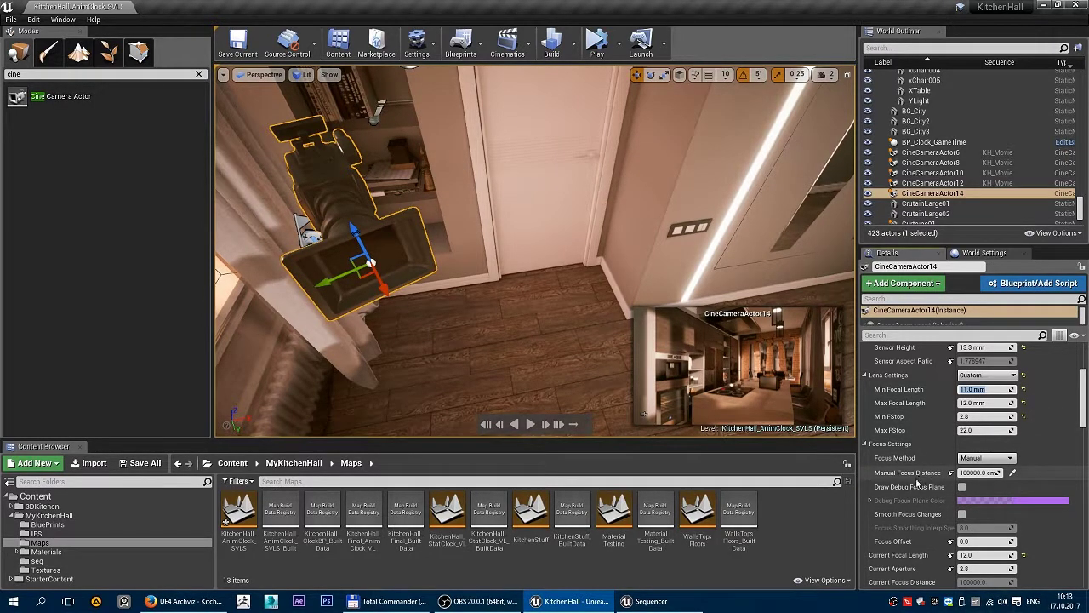
scroll(978, 476, "down", 2)
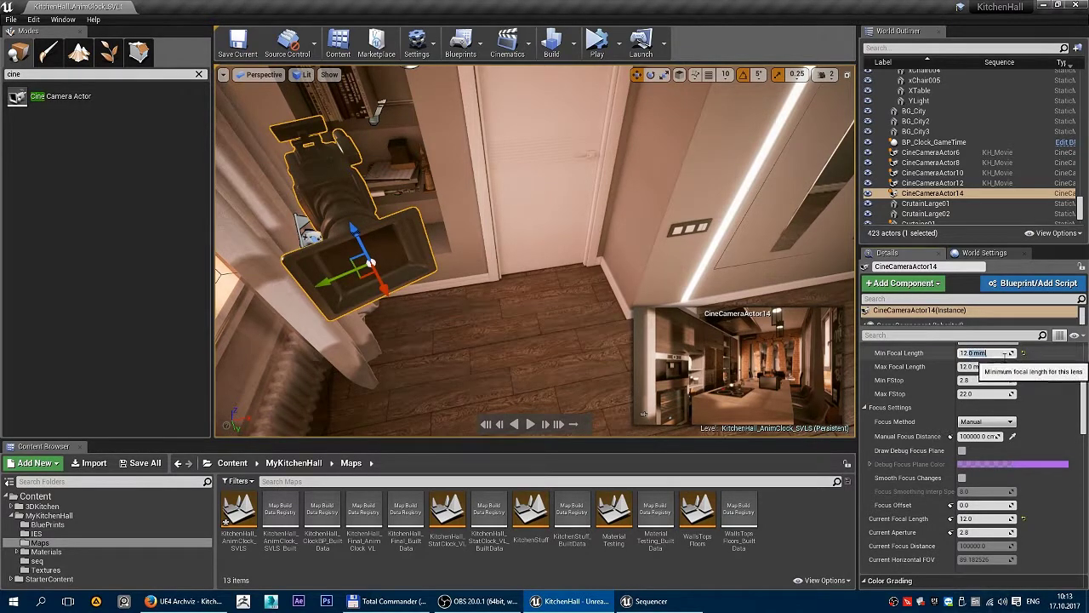
type("12.1")
key("Return")
scroll(925, 454, "down", 1)
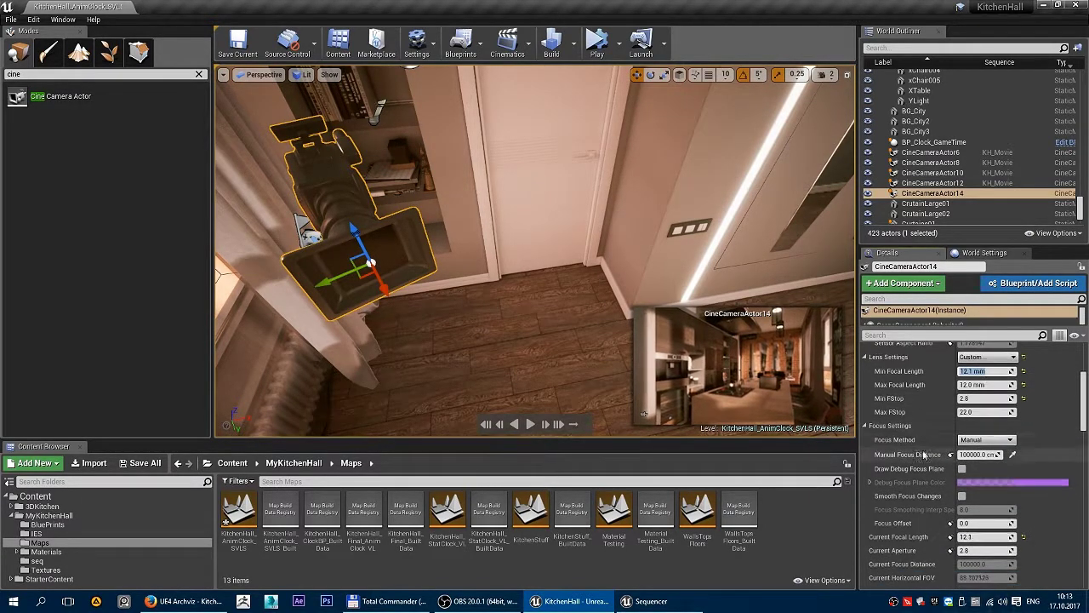
type("12")
key("Return")
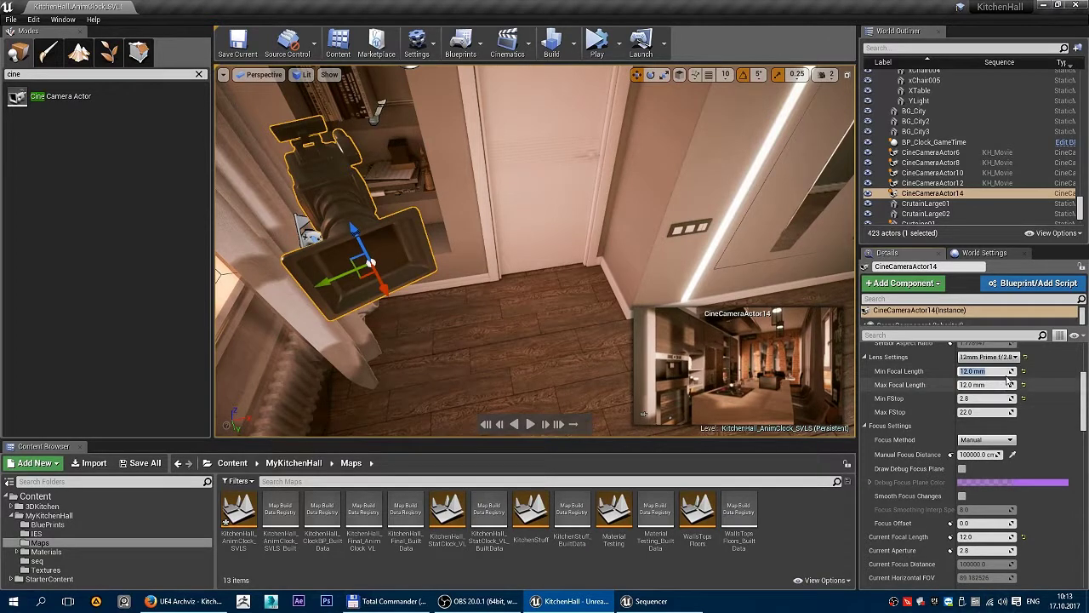
Switch to the Universal Zoom lens and set the current focal length to 8.0.
left_click(1015, 358)
left_click(1007, 375)
left_click(1000, 357)
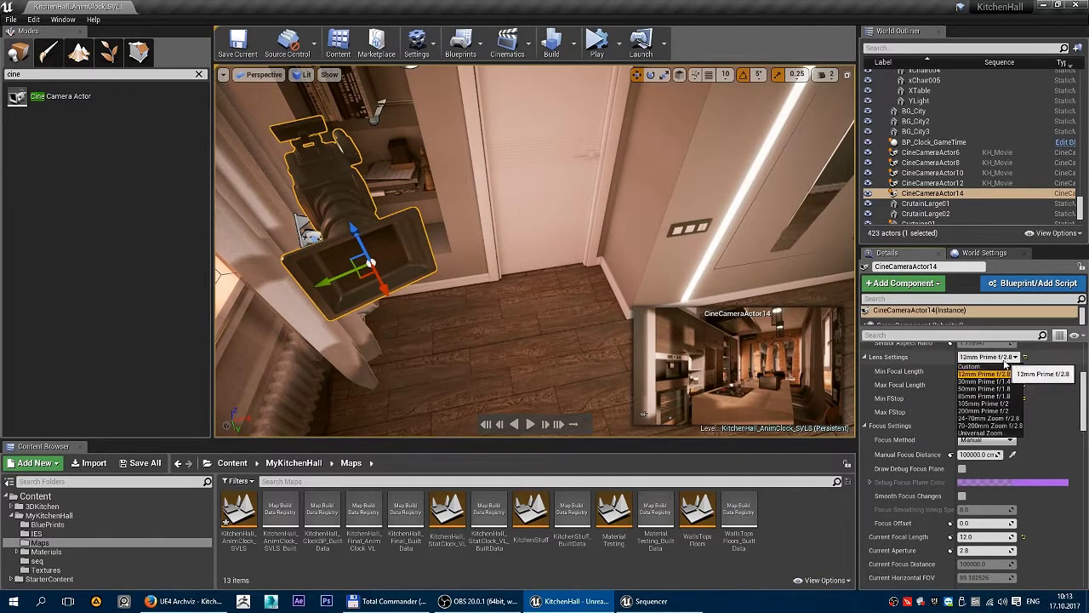
left_click(987, 433)
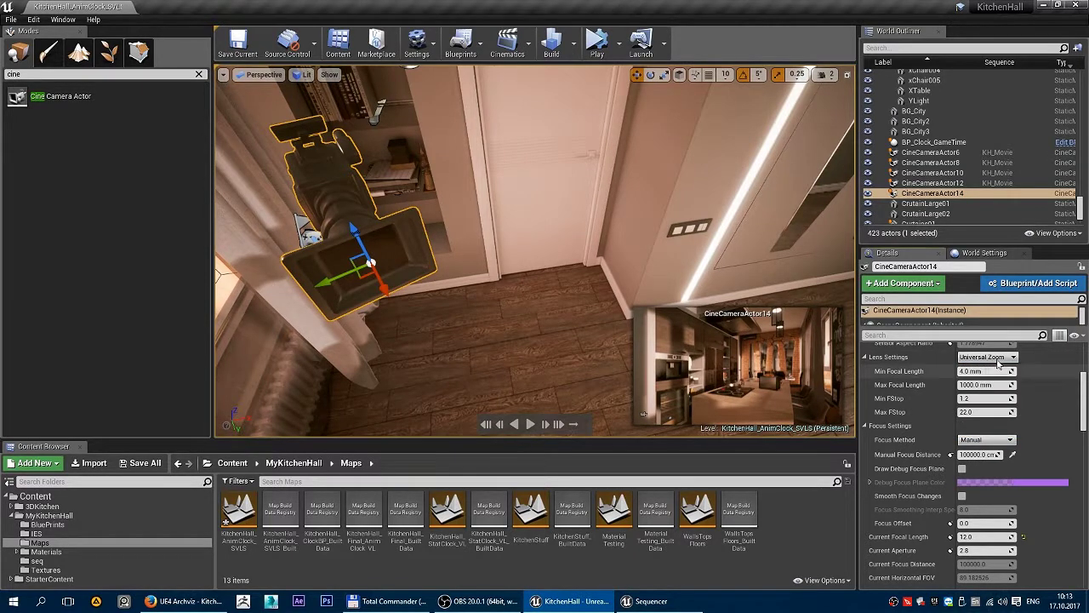
left_click_drag(987, 537, 977, 538)
type("8")
key("Return")
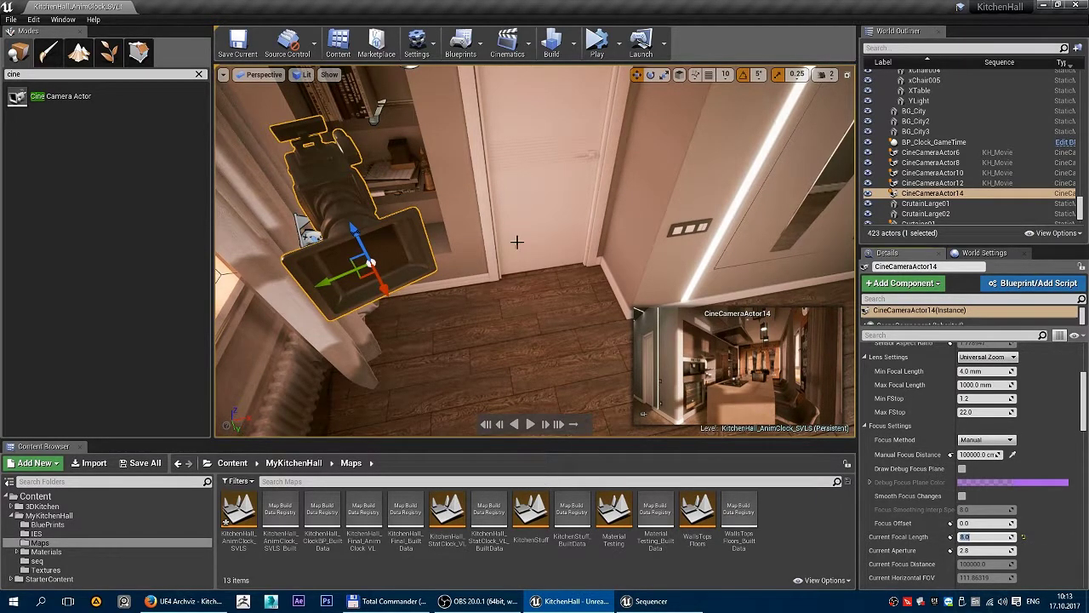
Move CineCameraActor14 forward into the kitchen and set its current focal length to 10.0.
right_click_drag(516, 242, 516, 243)
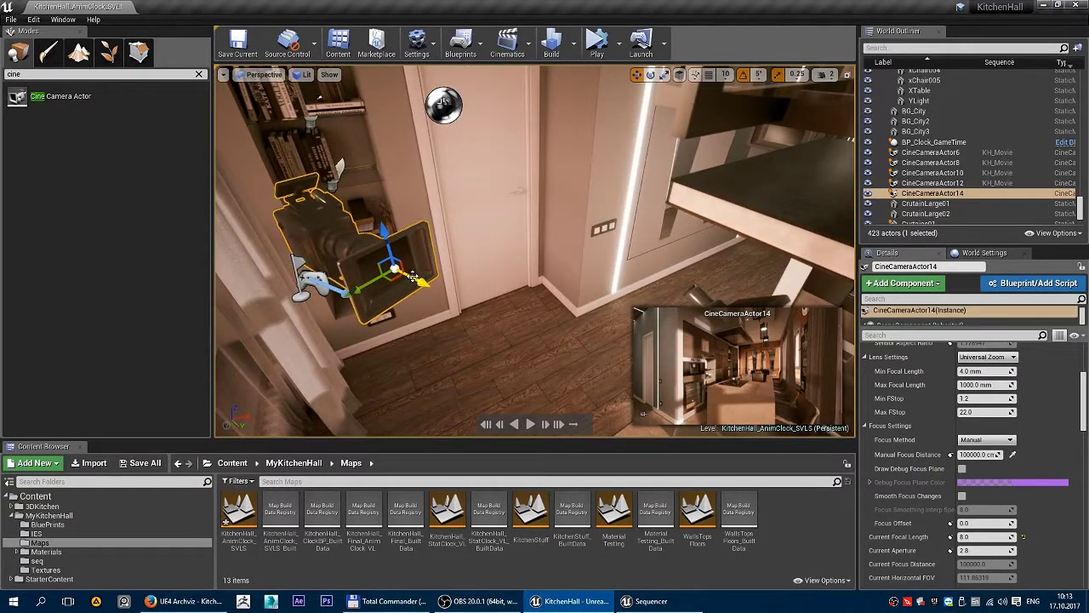
left_click_drag(411, 275, 542, 342)
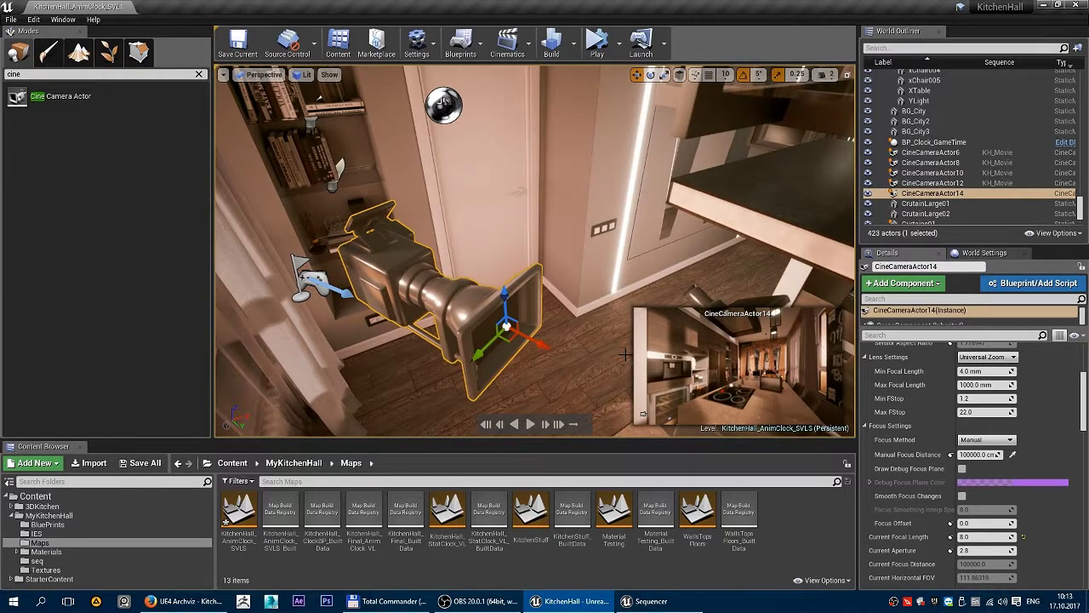
left_click(978, 536)
type("10")
key("Return")
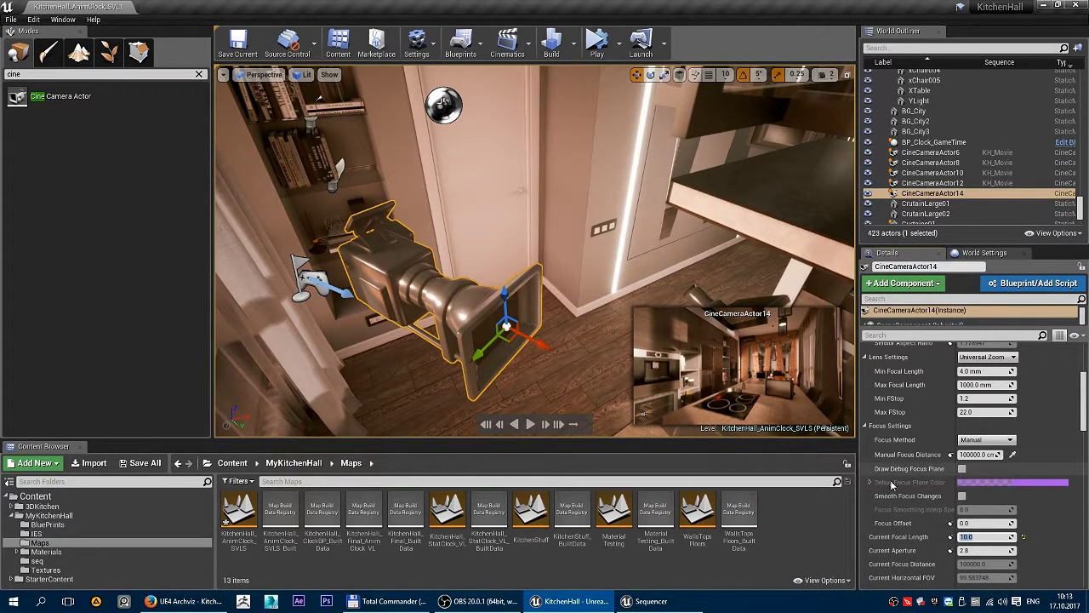
Show the debug focus plane and try several manual focus distances, including 0 cm.
left_click(961, 468)
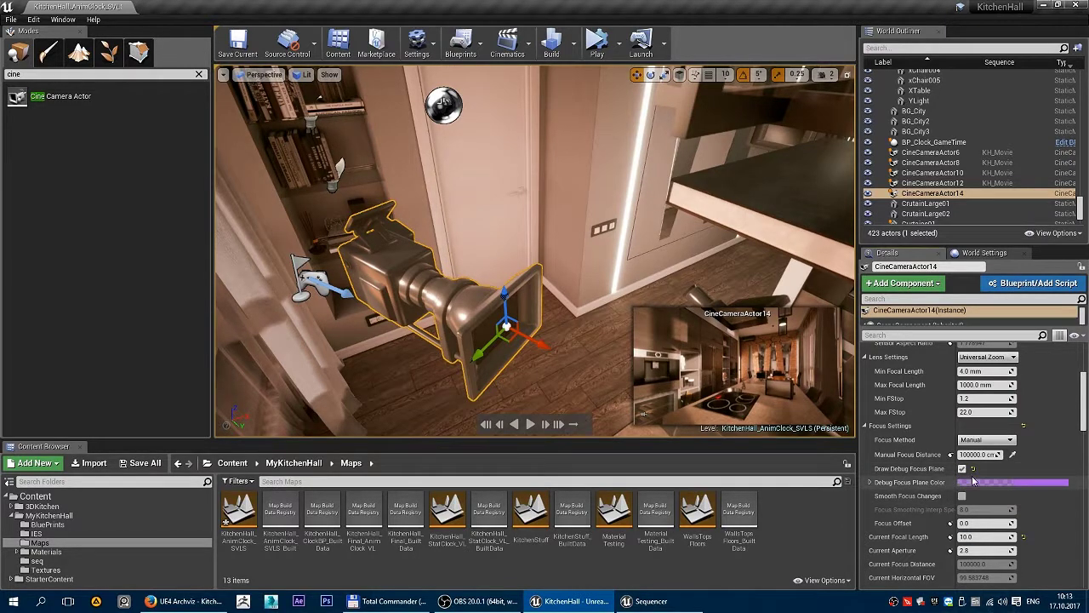
left_click(978, 454)
type("0")
key("Return")
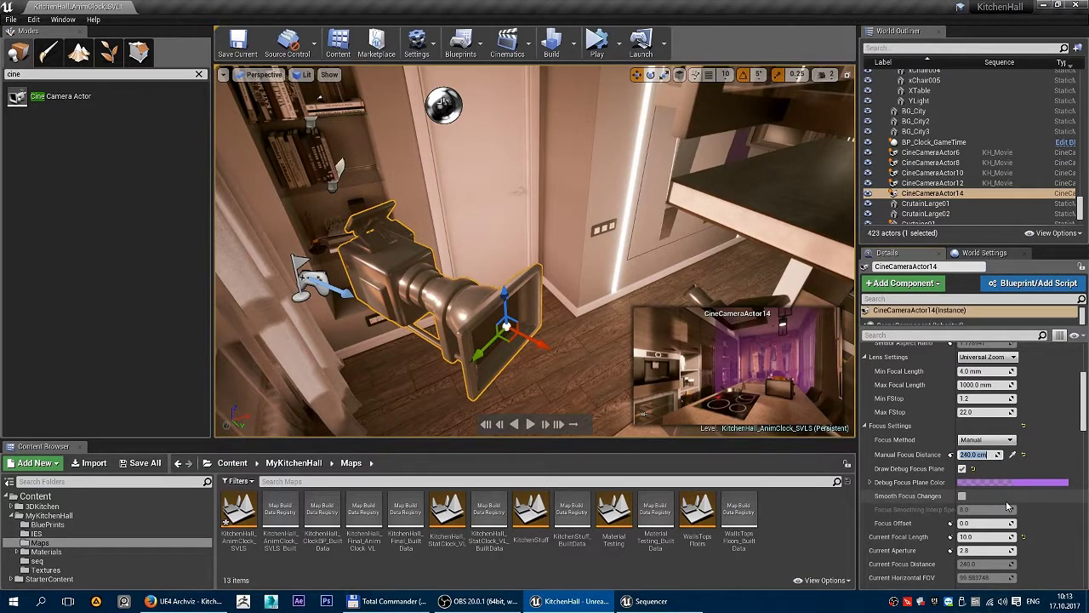
type("0")
key("Return")
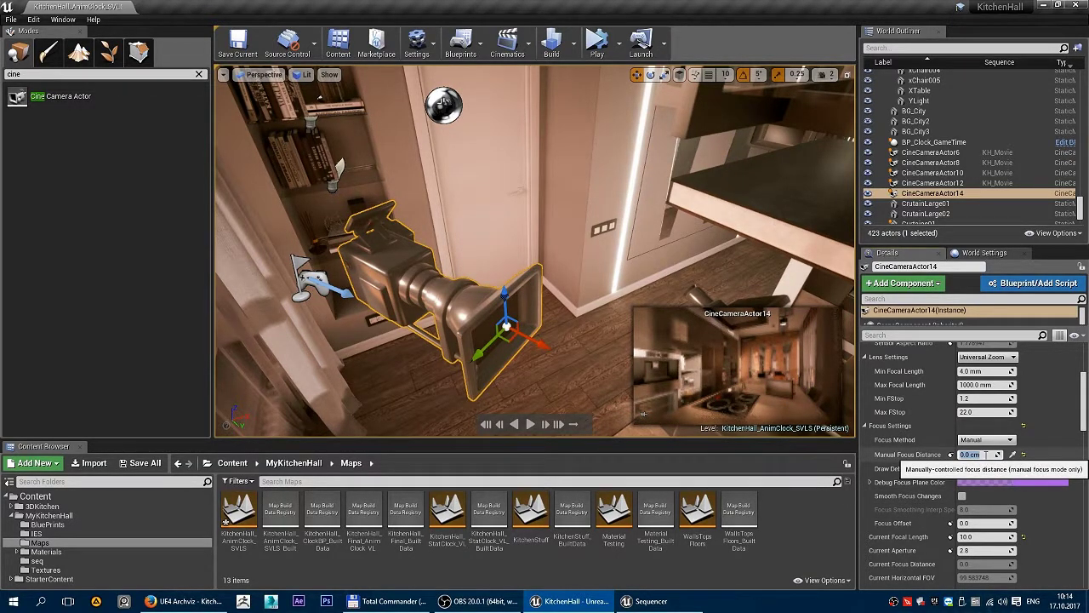
Settle the manual focus distance at 200 cm, hide the debug focus plane and orbit around CineCameraActor14.
type("0")
key("Return")
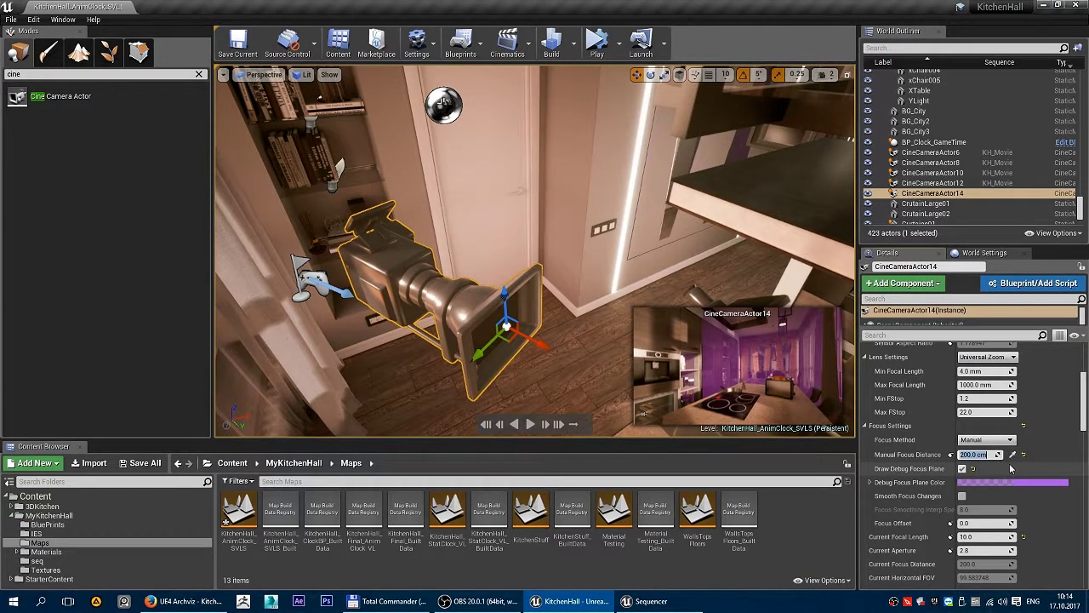
left_click(962, 468)
mouse_move(1082, 422)
left_mouse_down()
mouse_move(1083, 449)
mouse_move(1083, 434)
left_mouse_up()
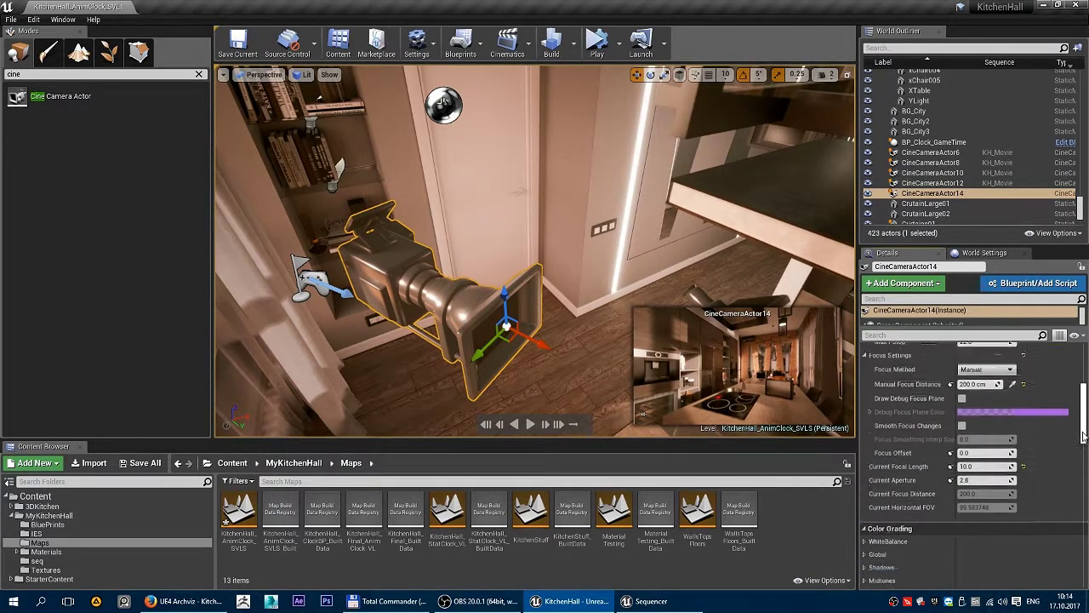
left_click_drag(582, 328, 604, 285, "alt")
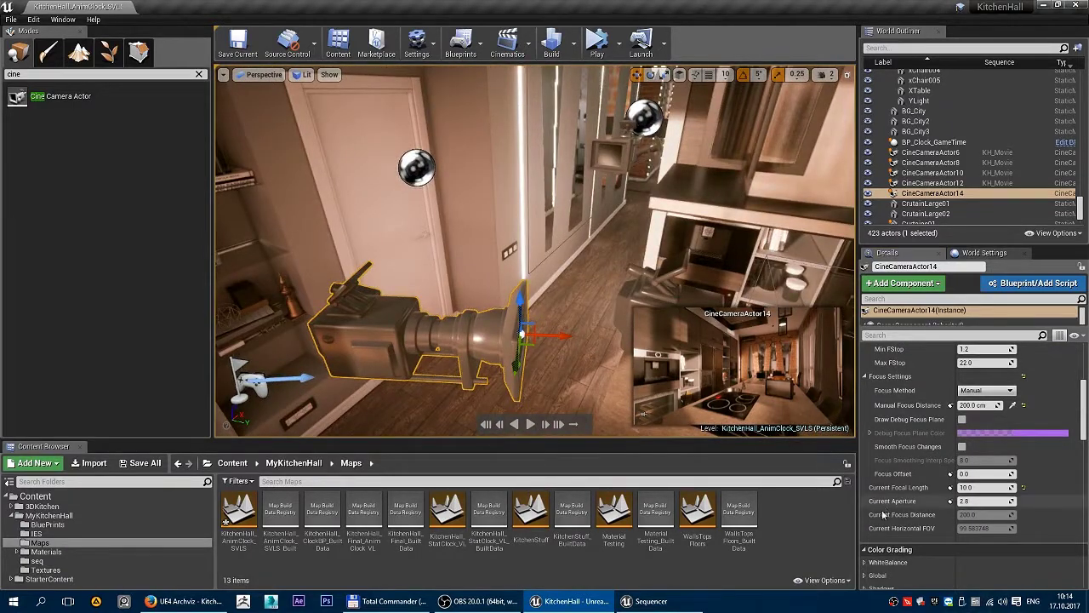
Add CineCameraActor14 as a new camera cut and give its track a Transform track.
left_click(647, 601)
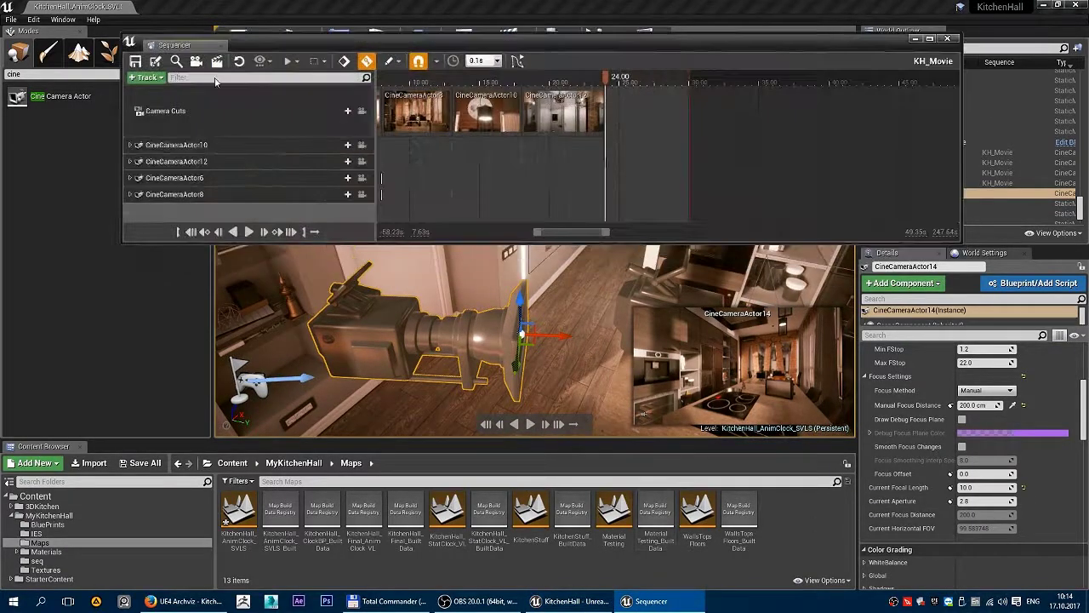
left_click(337, 112)
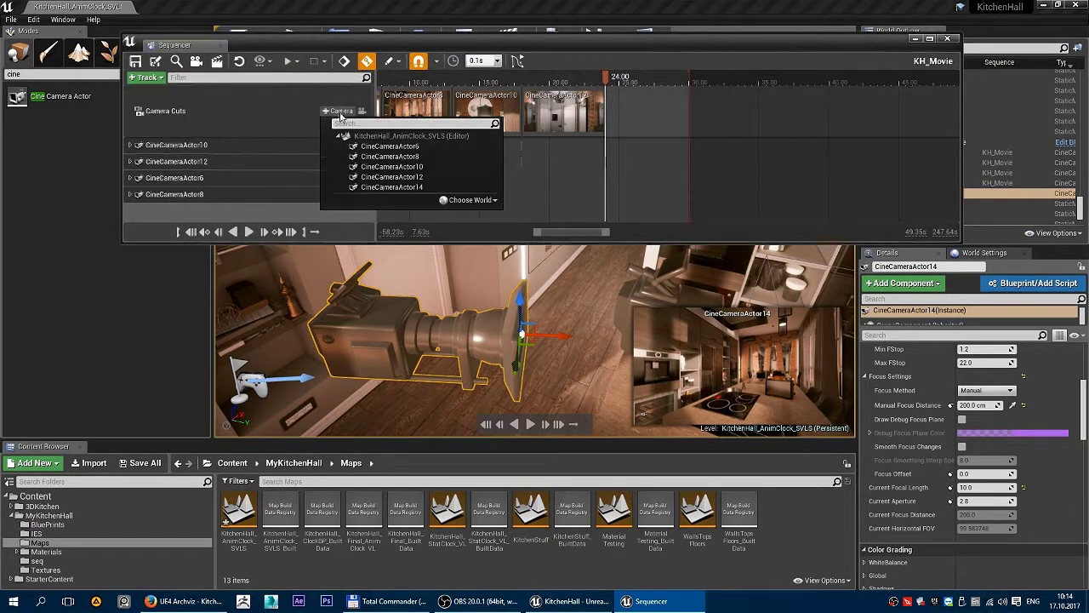
left_click(405, 186)
left_click(216, 183)
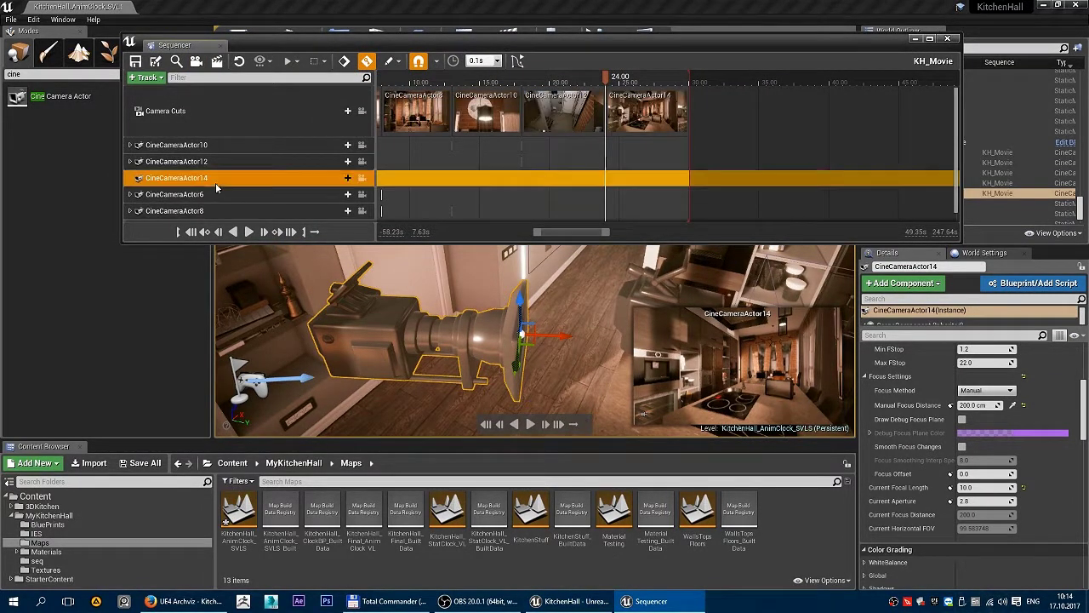
left_click(340, 178)
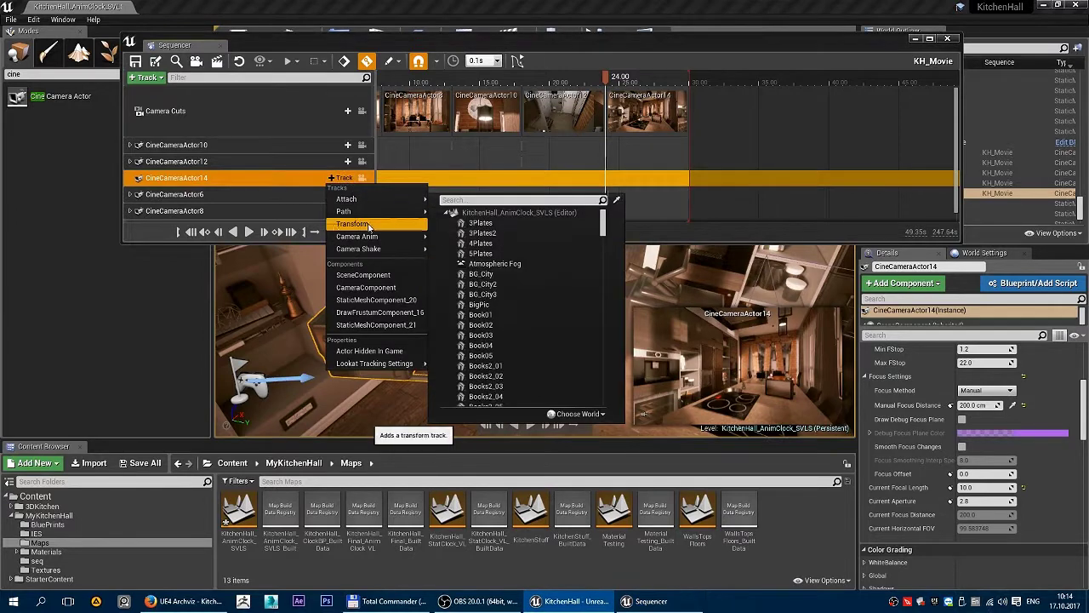
left_click(369, 225)
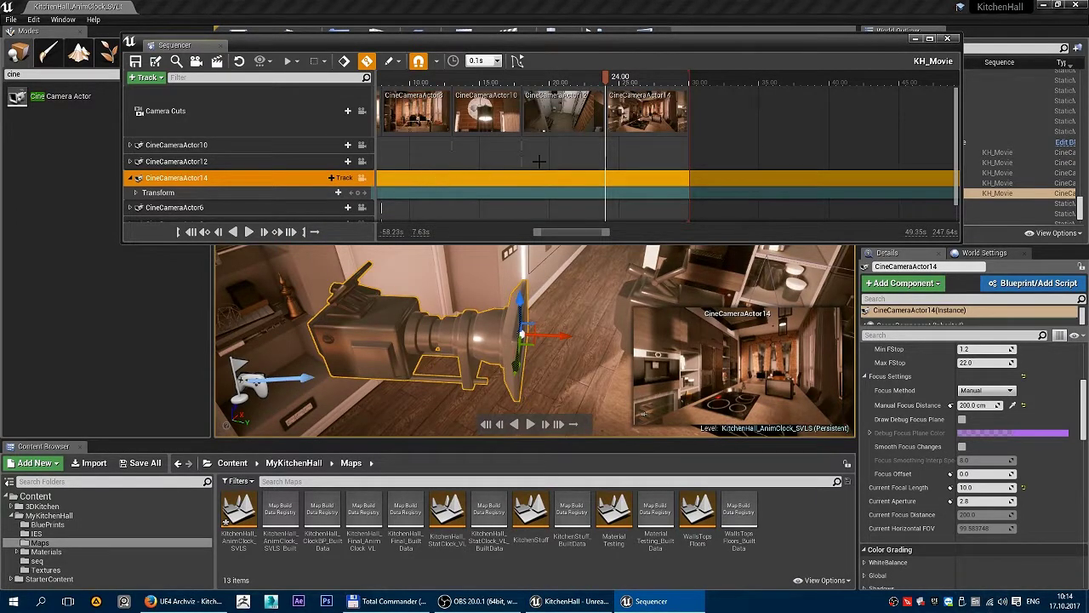
Key the camera's location at 24 seconds, then move it left across the kitchen.
left_click(137, 194)
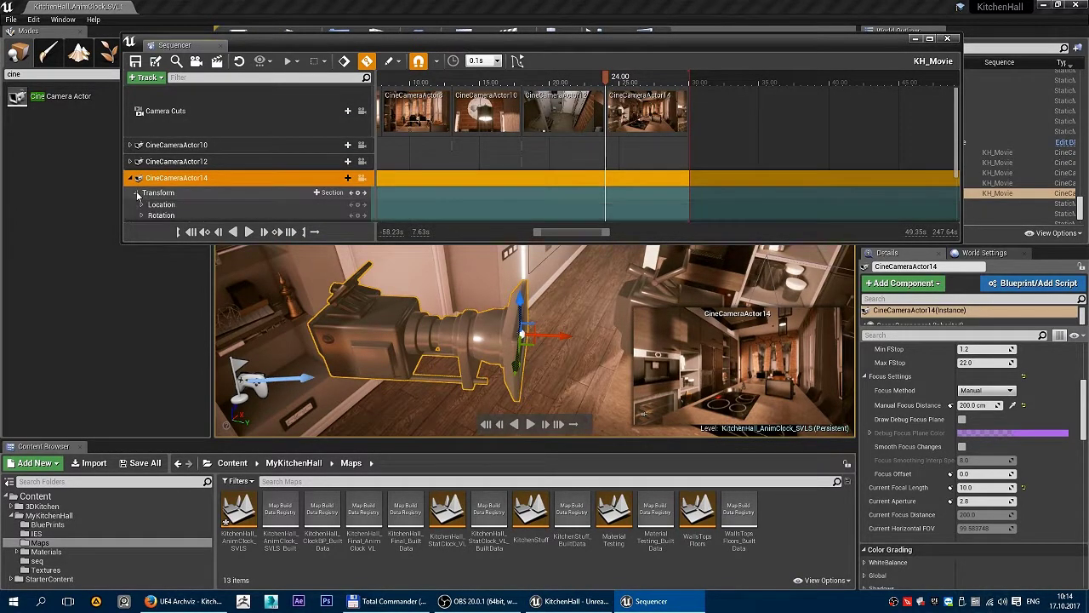
scroll(175, 173, "down", 2)
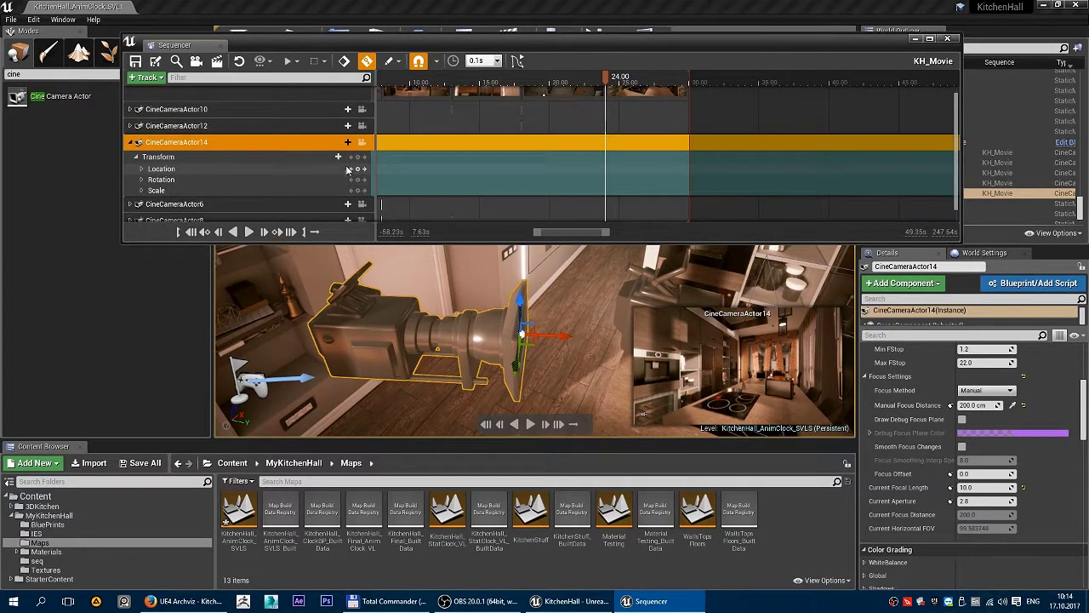
left_click(358, 170)
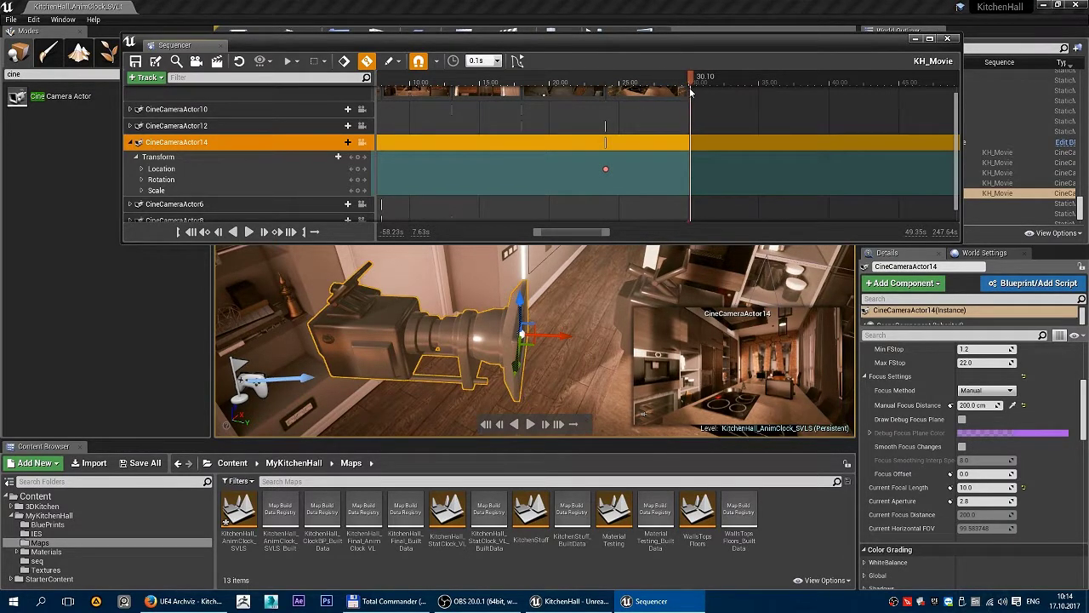
right_click_drag(442, 341, 442, 374)
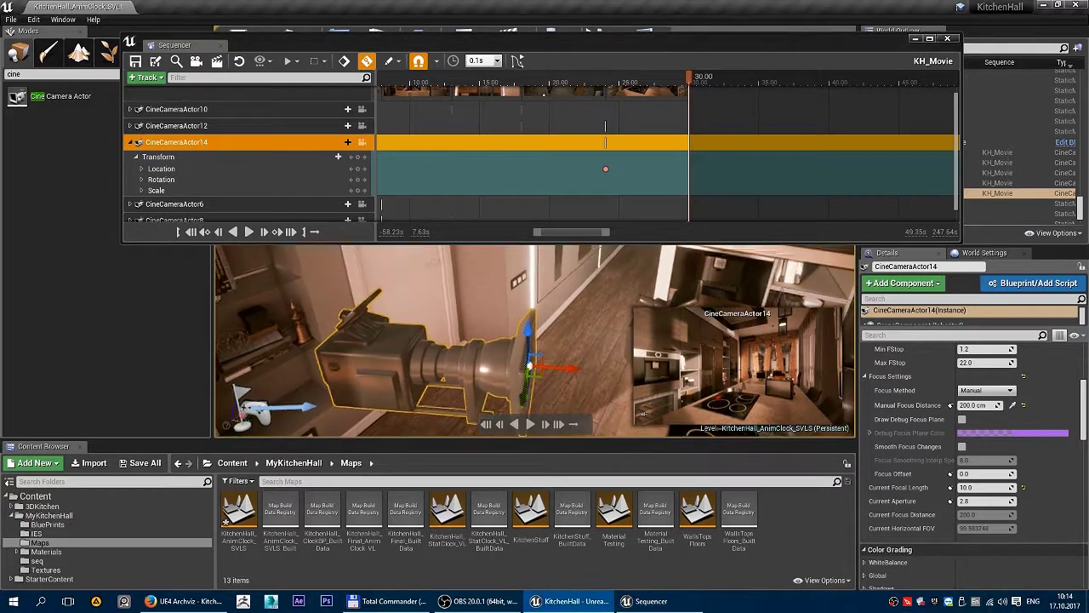
left_click_drag(545, 319, 218, 297)
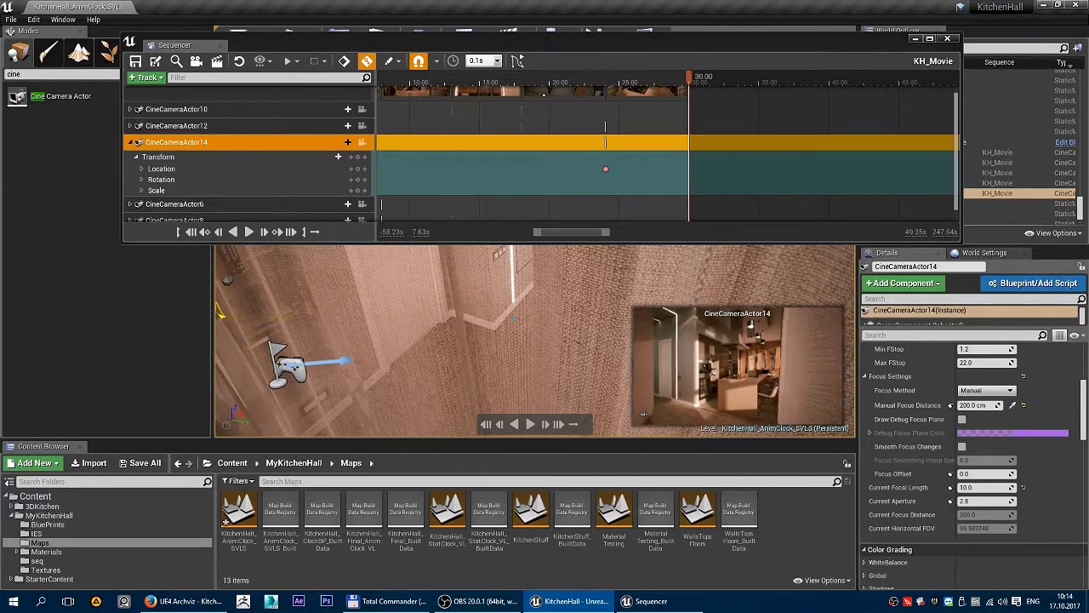
left_click_drag(218, 298, 290, 317)
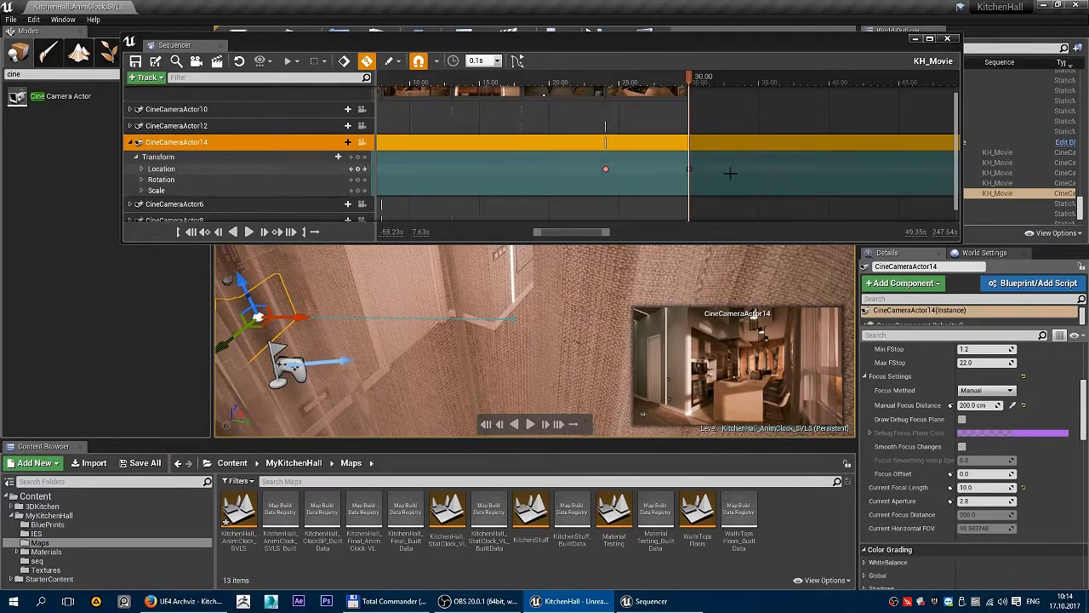
Scrub back through the new camera move, leaving the playhead near 15 seconds.
left_click_drag(696, 85, 638, 87)
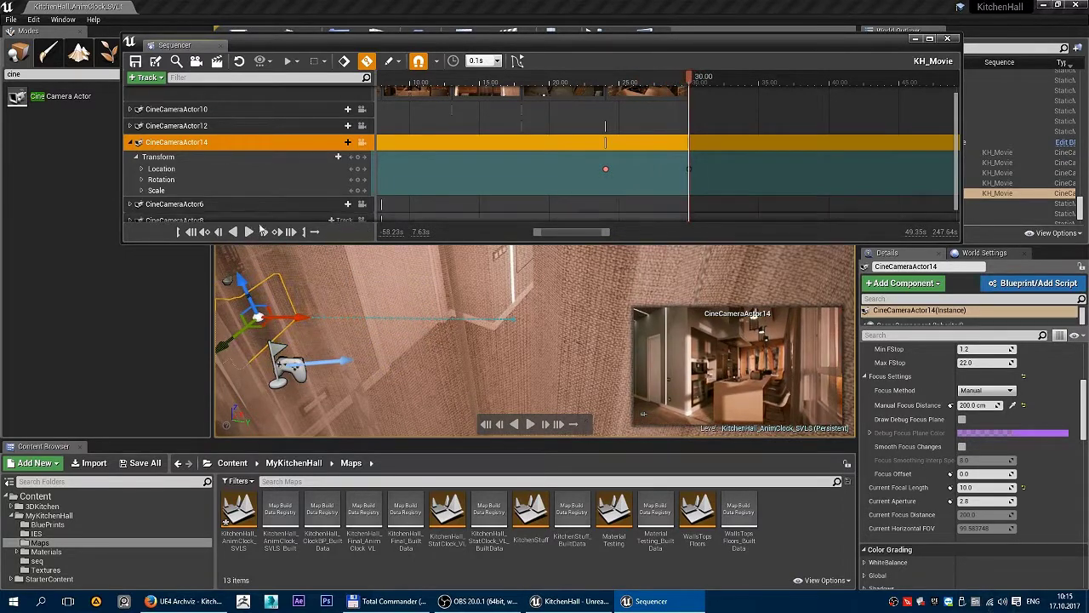
left_click_drag(654, 82, 533, 108)
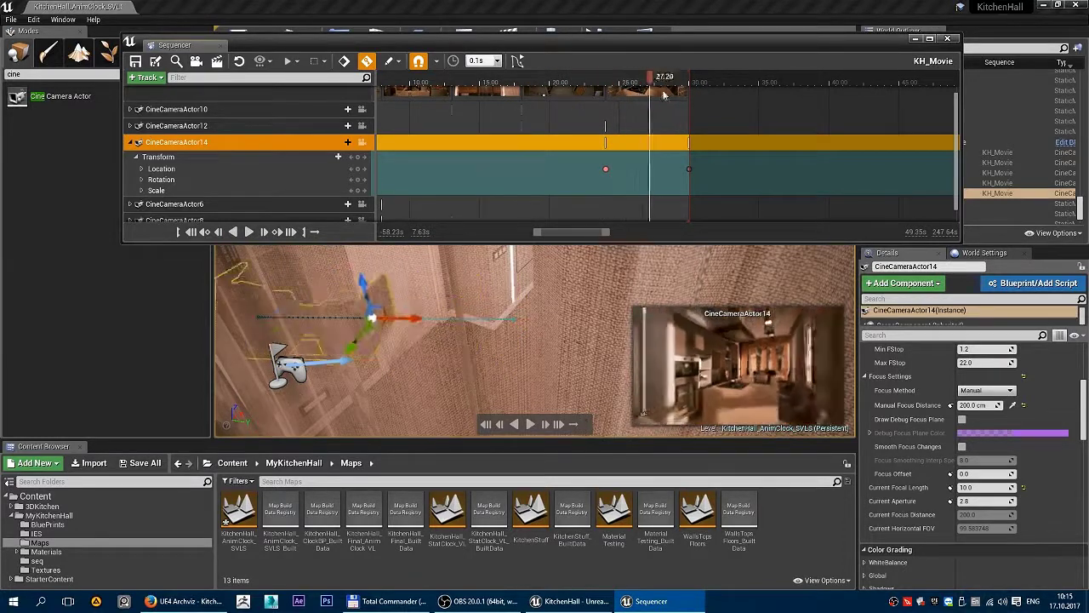
left_click_drag(533, 108, 481, 98)
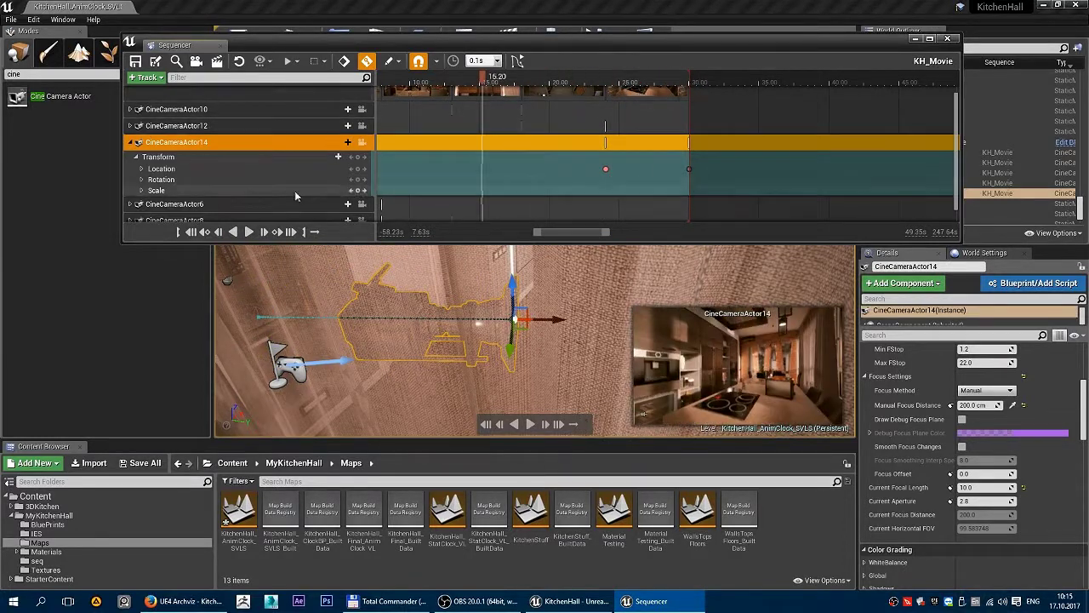
Collapse the CineCameraActor14 track and nudge the Sequencer window down.
left_click(131, 143)
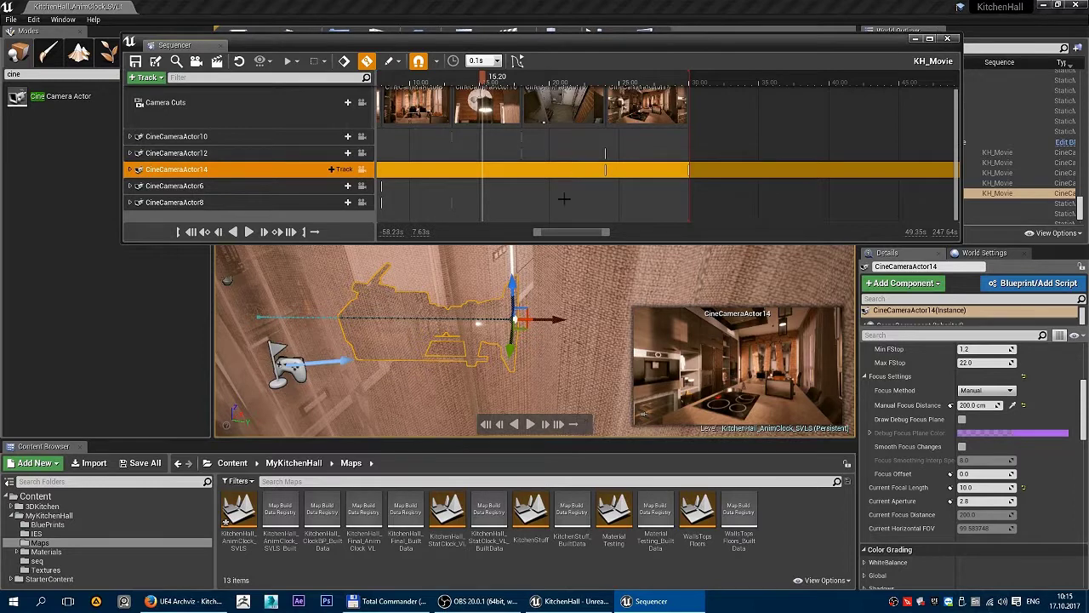
mouse_move(539, 238)
left_mouse_down()
mouse_move(716, 238)
mouse_move(608, 237)
left_mouse_up()
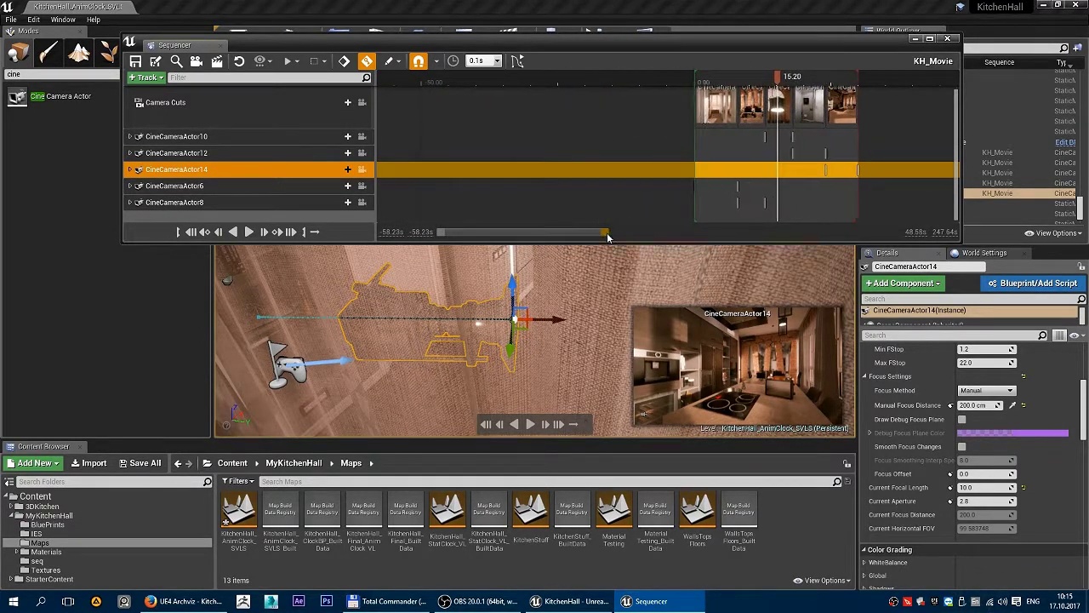
scroll(793, 132, "up", 4)
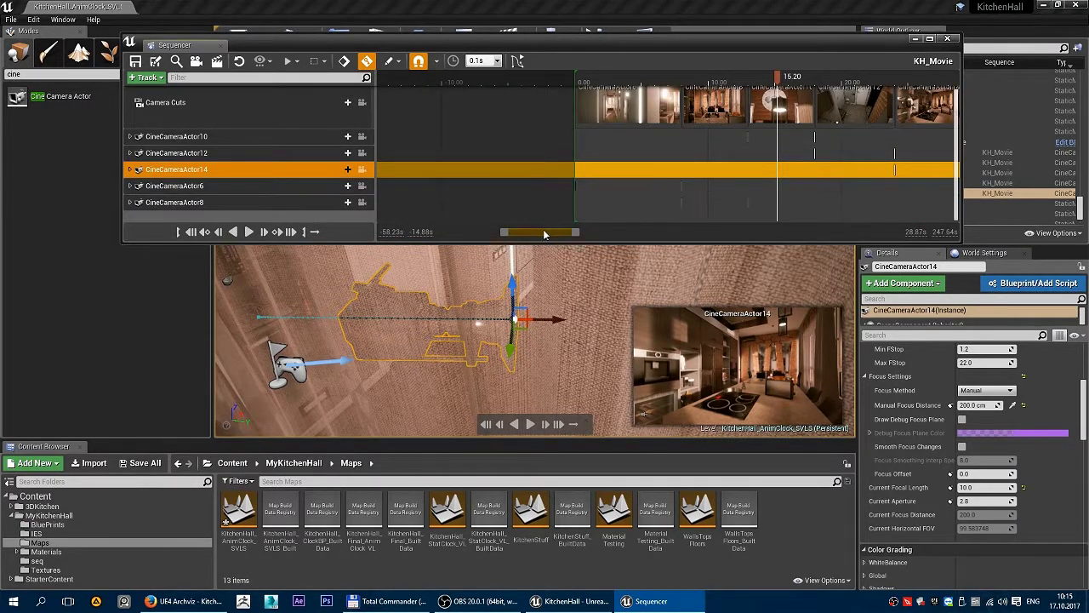
left_click_drag(545, 234, 562, 234)
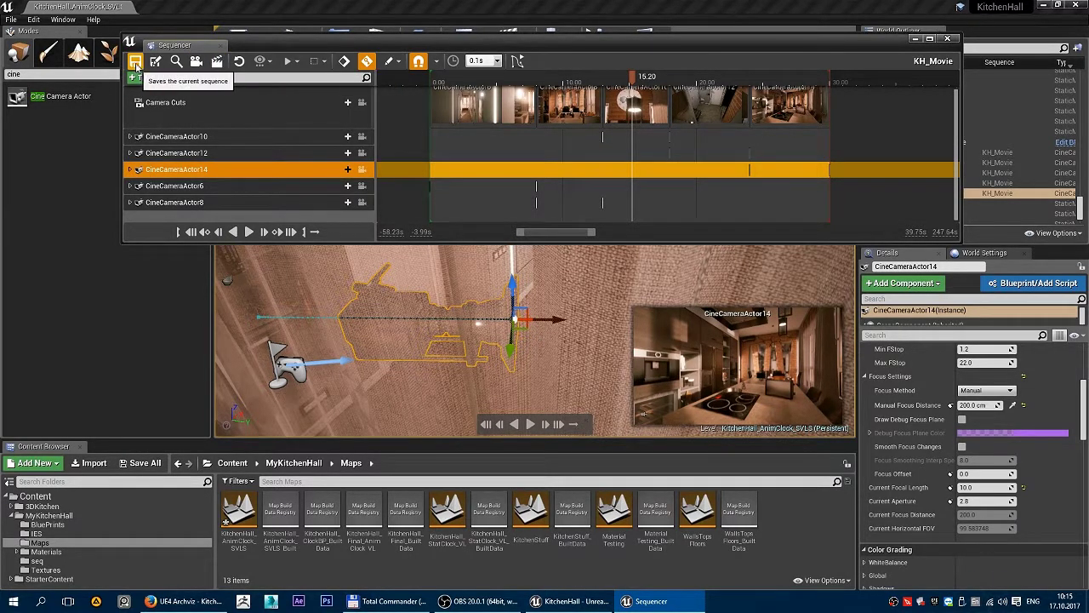
left_click_drag(297, 50, 297, 66)
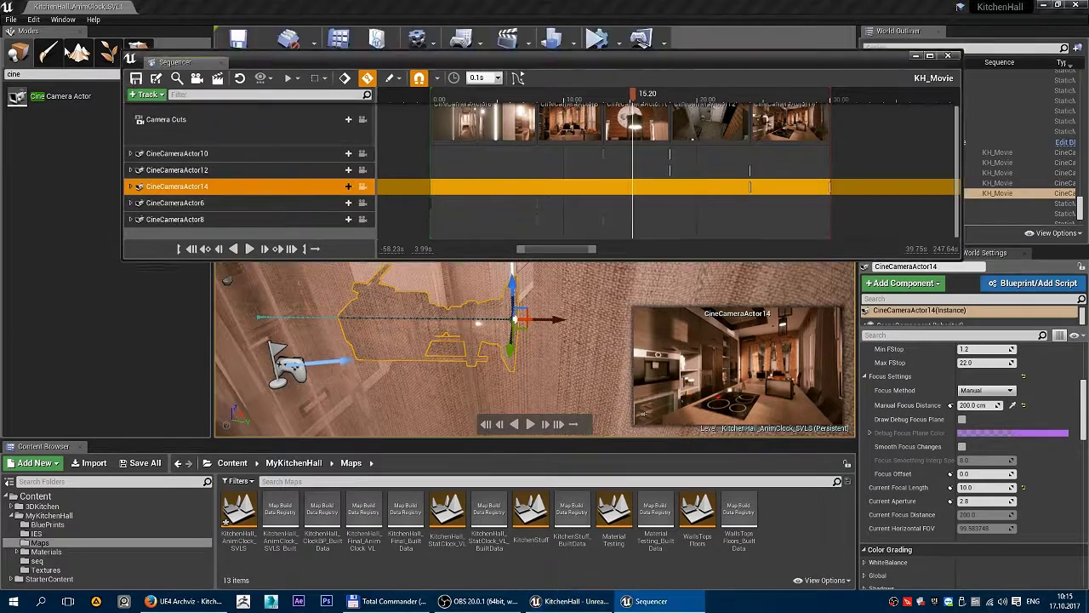
Save the KH_Movie sequence, scrub back to 12.60 and minimize the Sequencer.
left_click(11, 19)
left_click(52, 115)
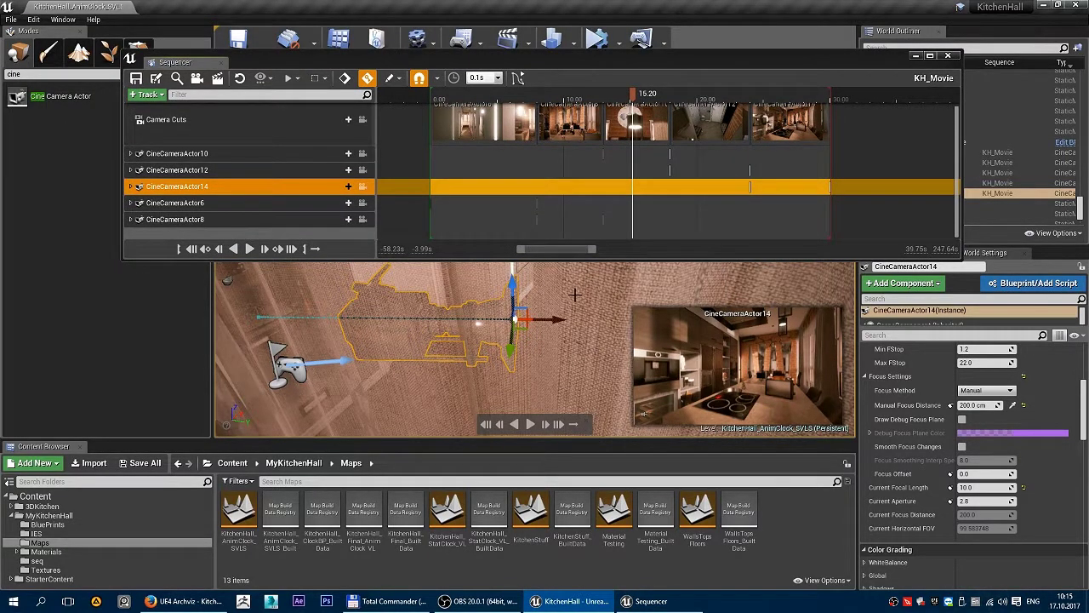
left_click_drag(635, 95, 601, 98)
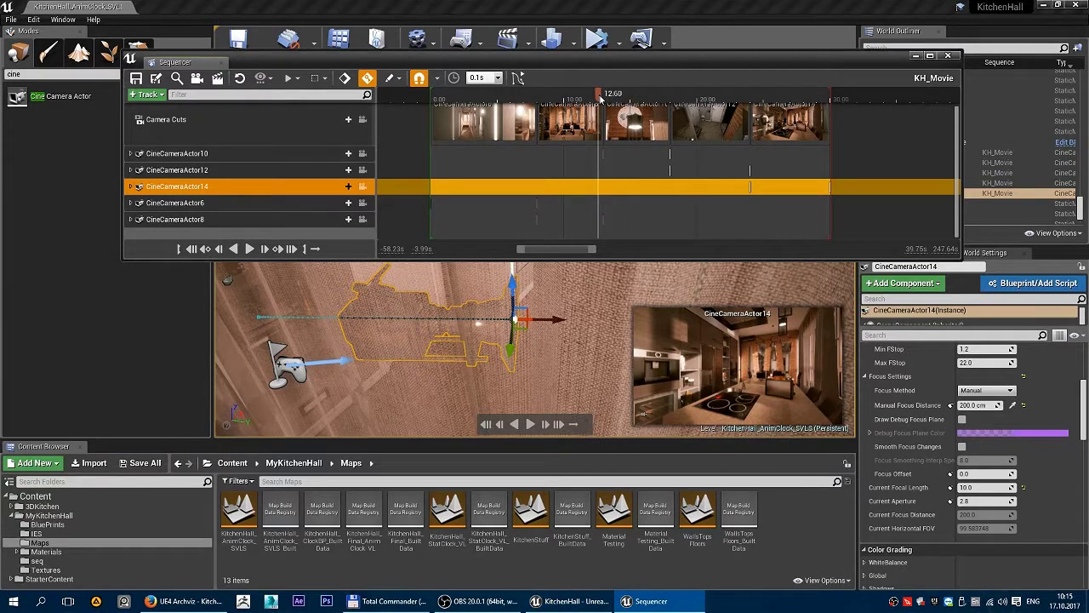
left_click_drag(697, 58, 705, 371)
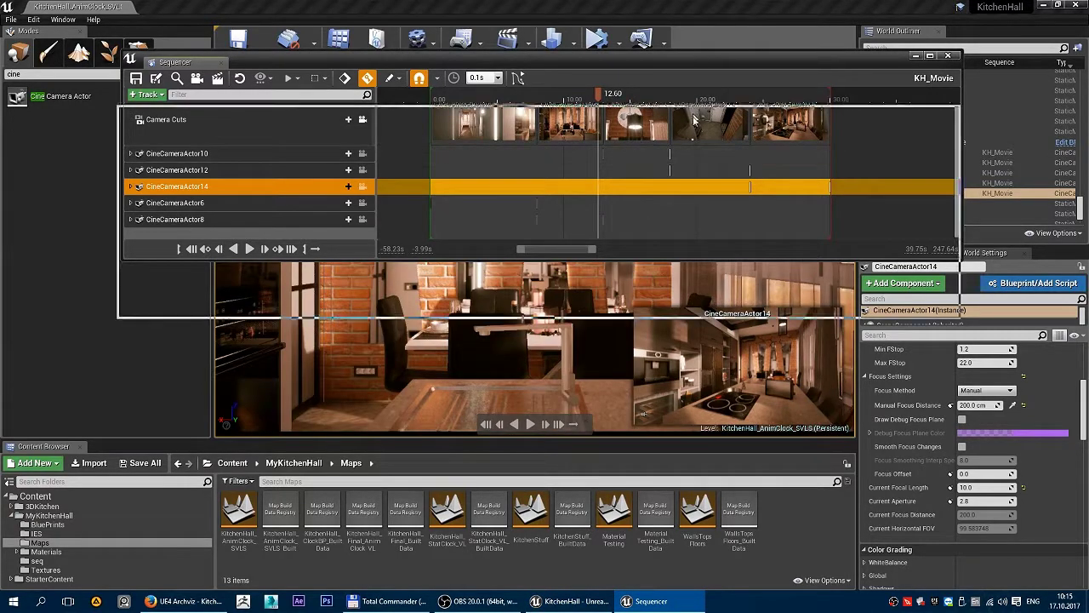
left_click(924, 372)
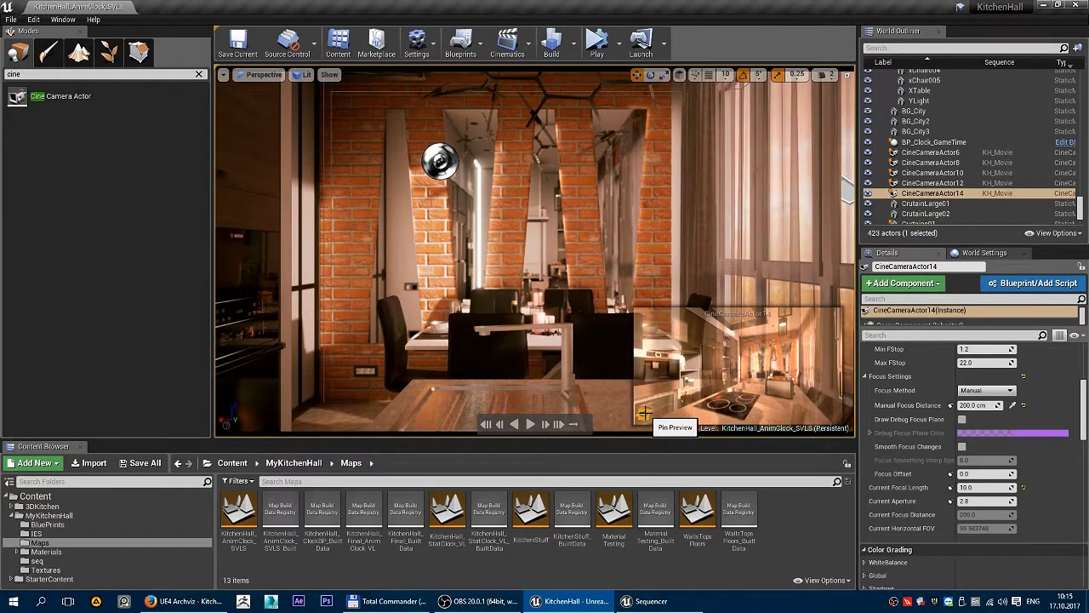
Clear the selection, rewind KH_Movie to 2.00 and play it in the viewport from the hallway shot.
left_click(567, 332)
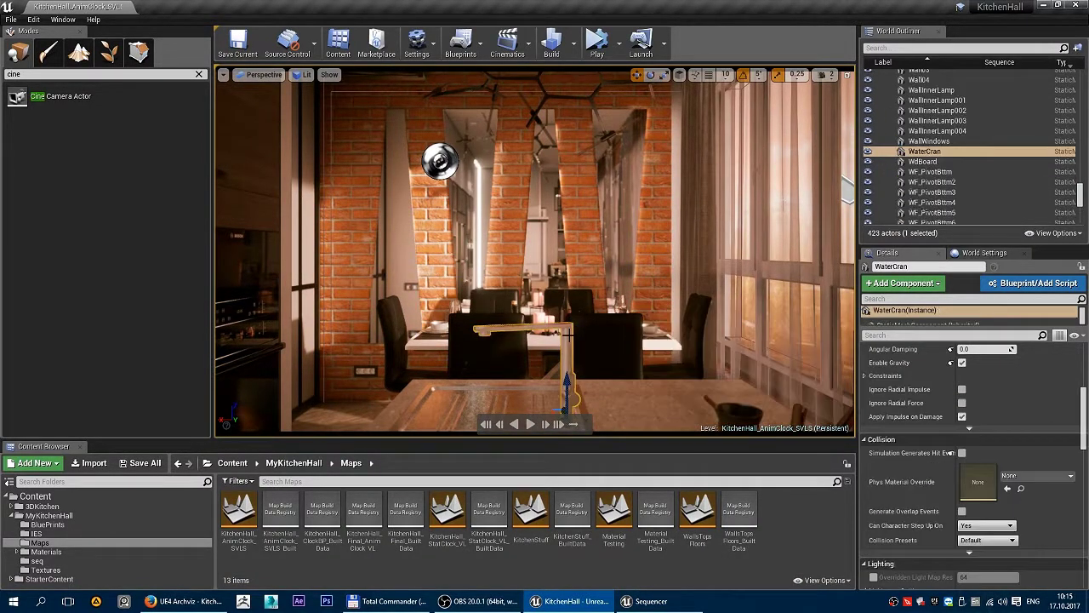
key("Escape")
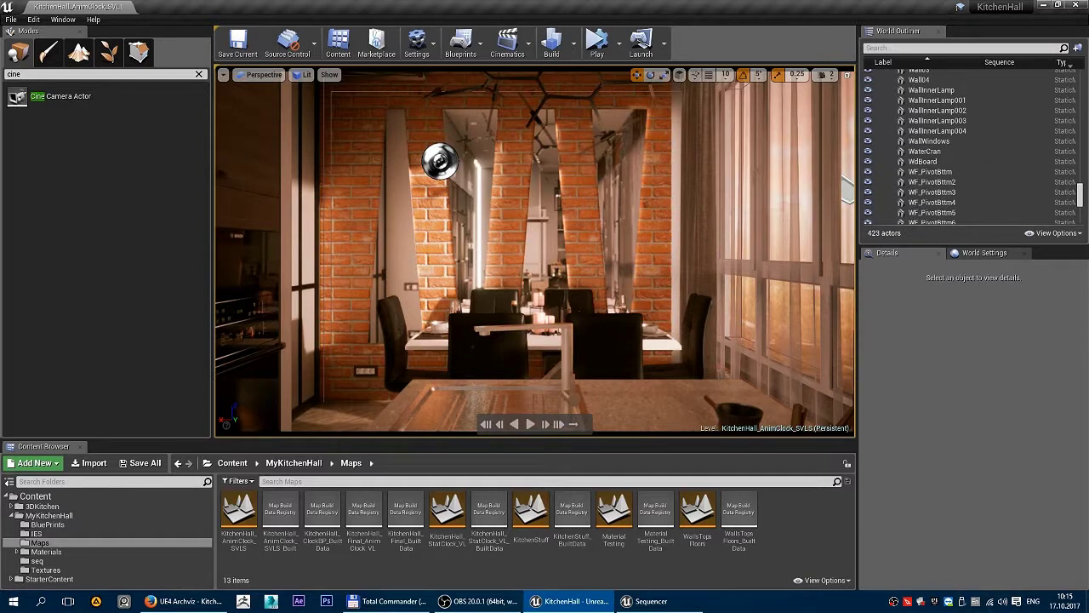
left_click(529, 426)
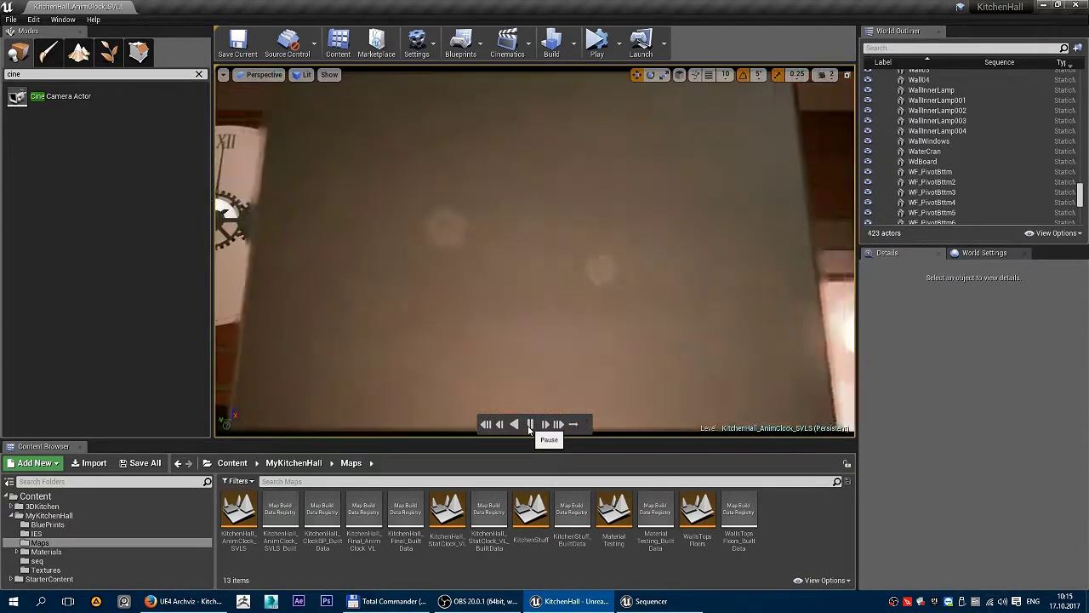
key("alt+Tab")
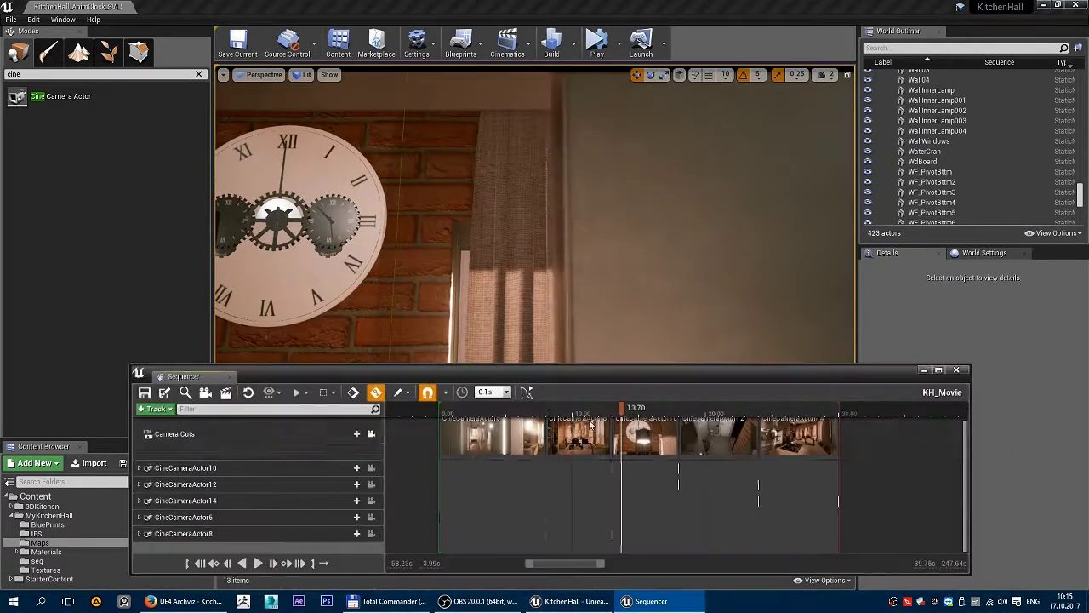
left_click_drag(616, 409, 466, 408)
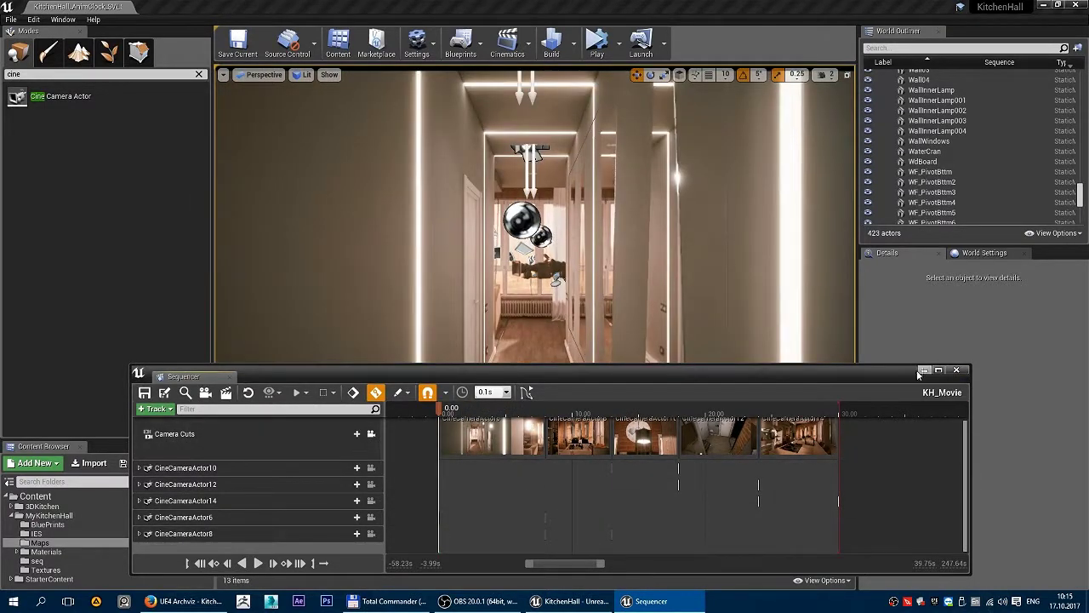
key("alt+Tab")
left_click(531, 425)
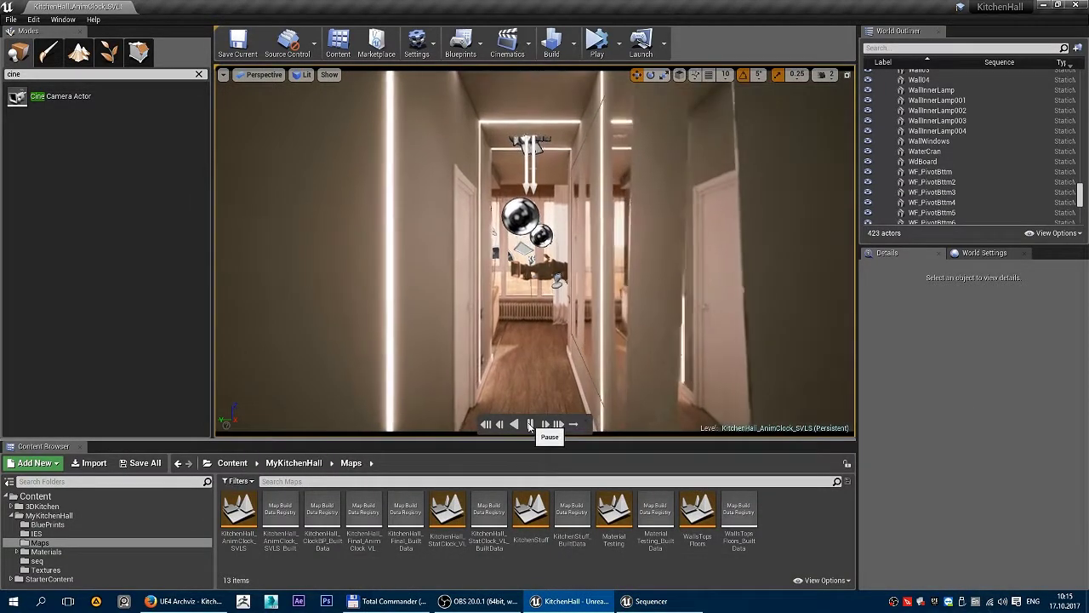
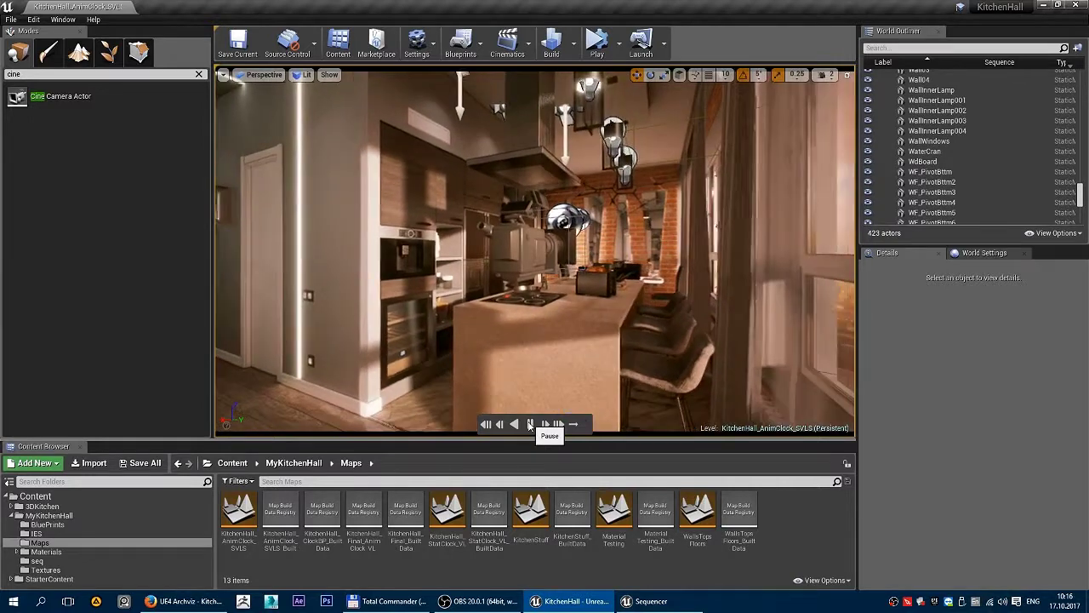
Pause viewport playback and move the Sequencer window up above the viewport.
left_click(529, 423)
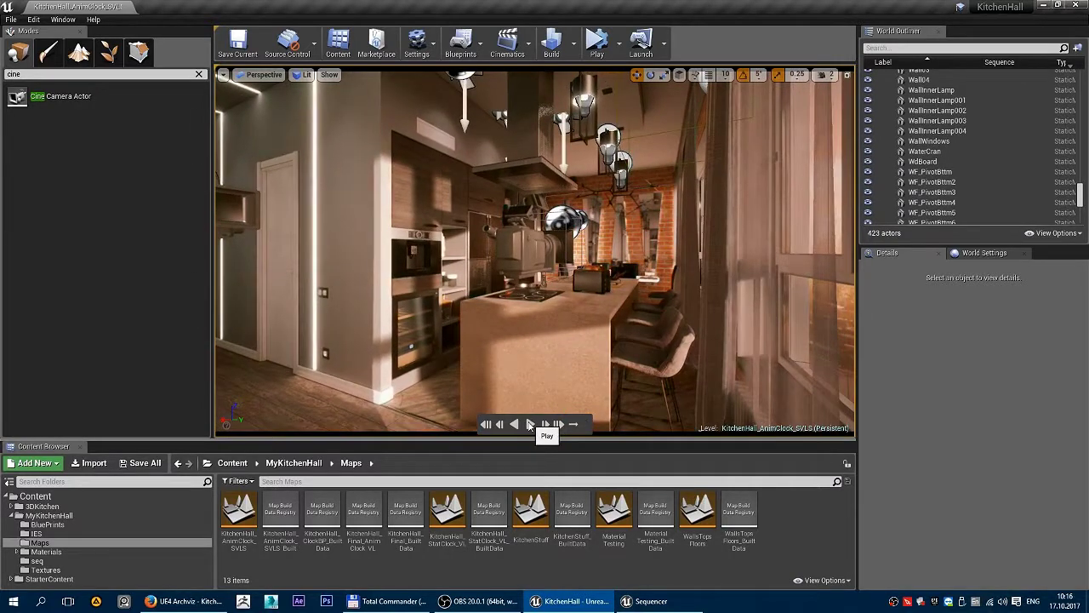
left_click(680, 607)
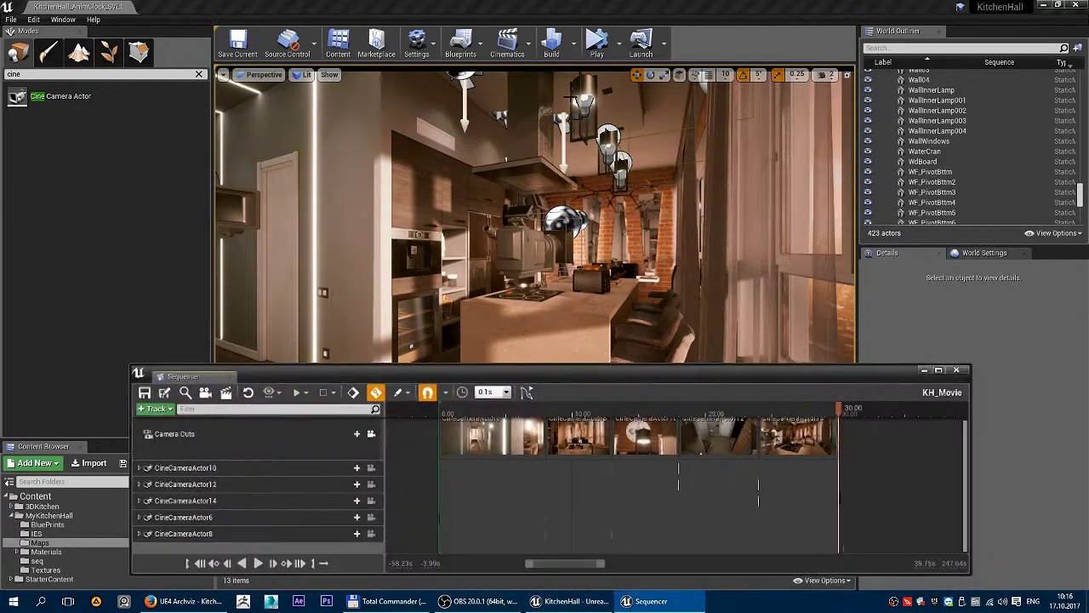
left_click_drag(545, 375, 535, 205)
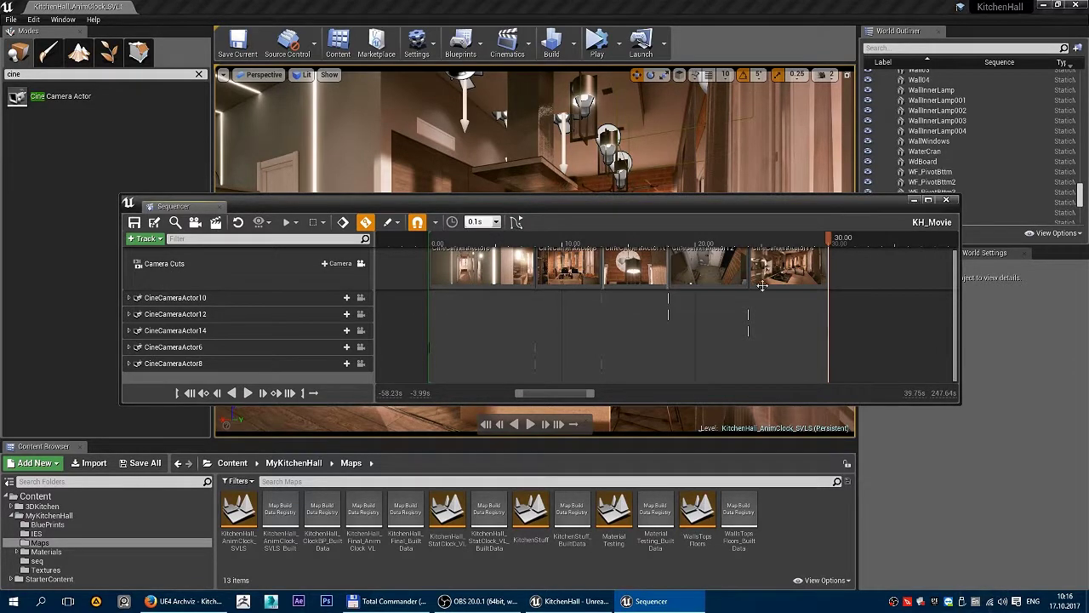
Return the Sequencer playhead to 0.00 and show the list of addable track types.
left_click(437, 241)
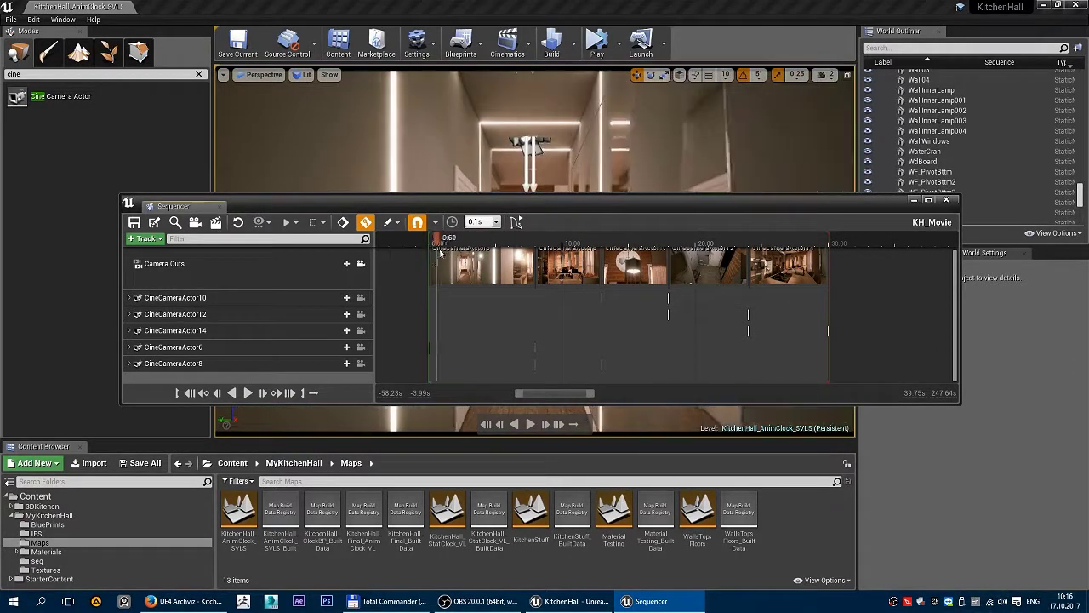
left_click(191, 393)
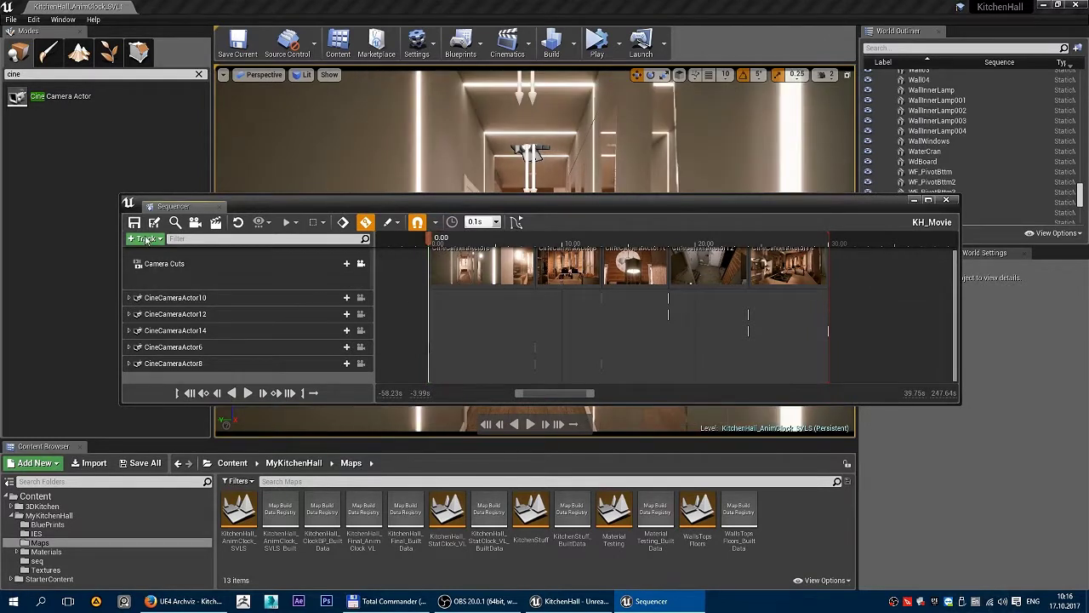
left_click(146, 239)
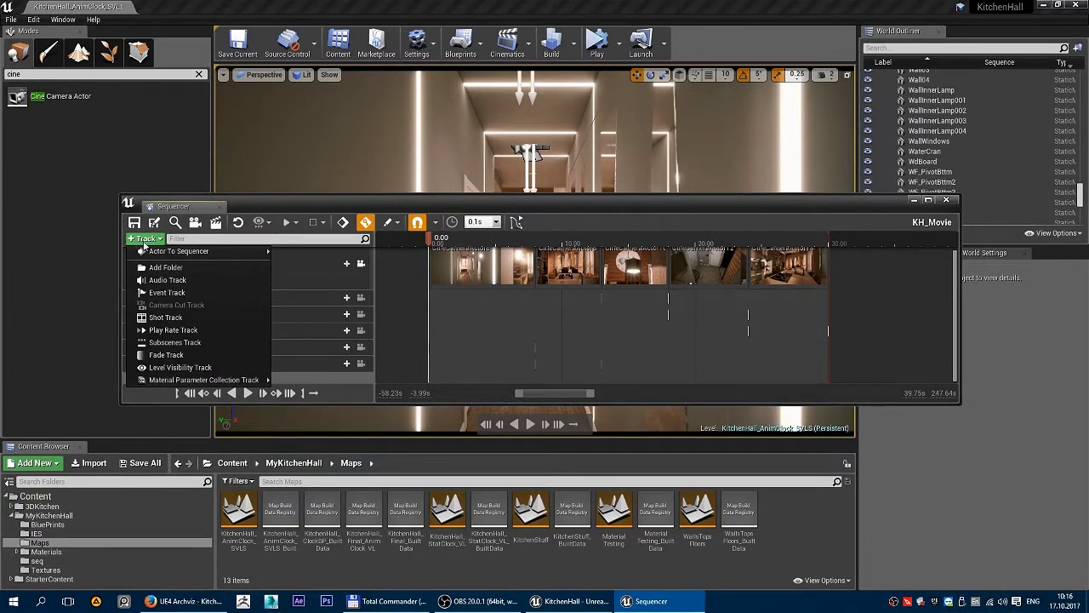
Add a Fade track keyed 1.0 at 0.00 and 0.0 at 0.20 s to fade in from black.
left_click(177, 357)
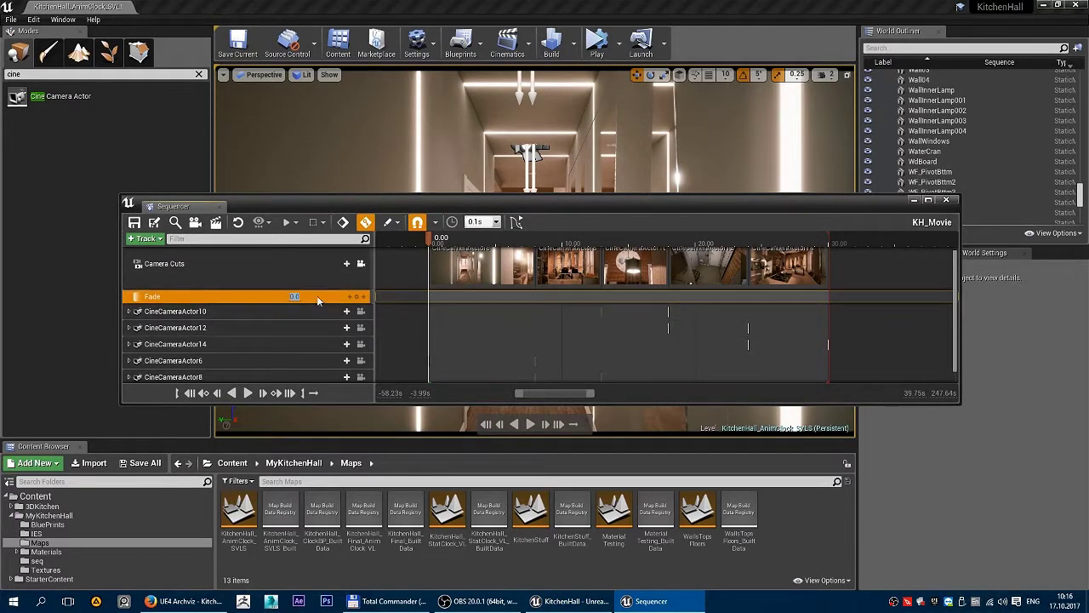
type("1")
key("Return")
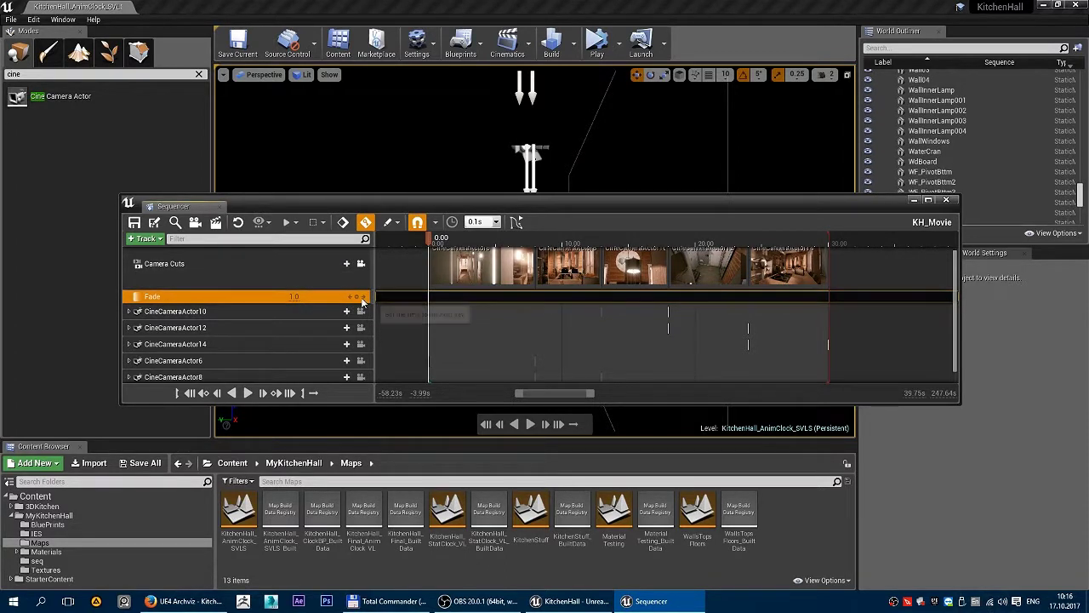
left_click(359, 297)
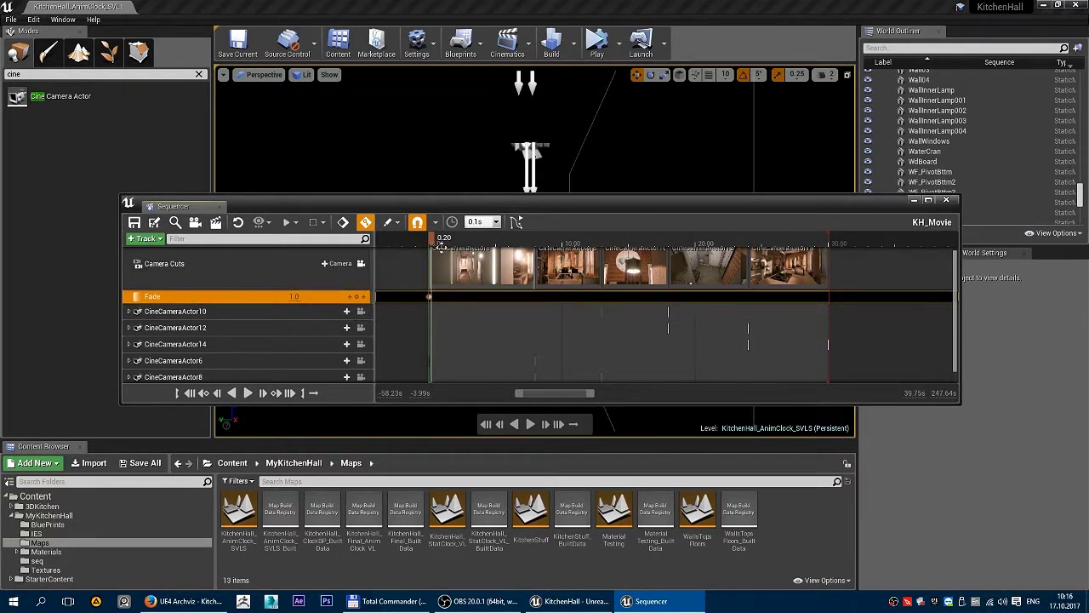
left_click_drag(295, 298, 255, 297)
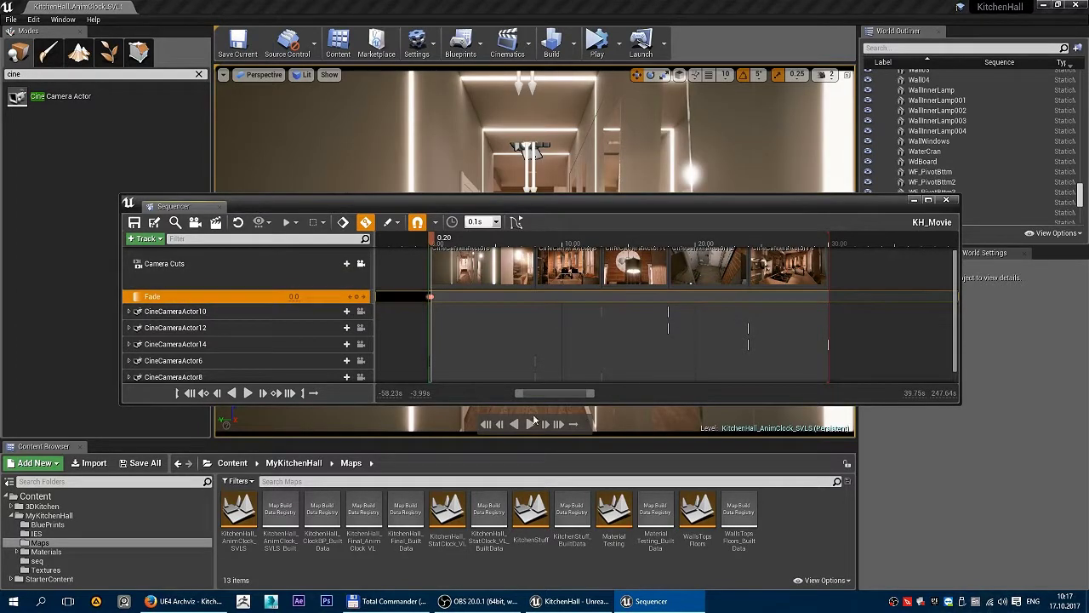
left_click(486, 423)
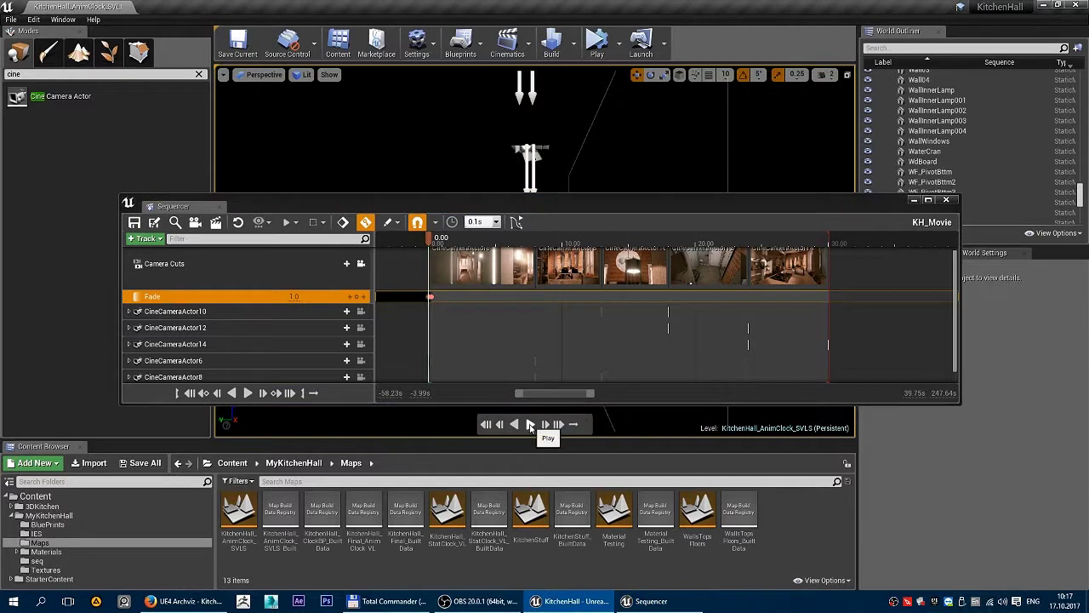
Preview the fade-in playback and zoom into the start of the timeline.
left_click(530, 424)
left_click(439, 246)
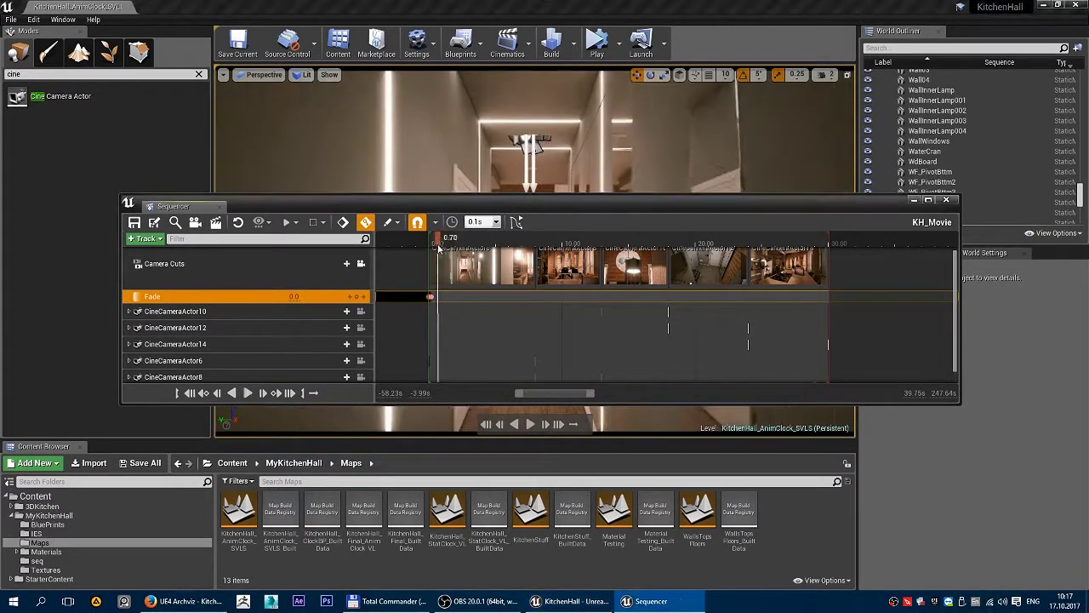
left_click_drag(439, 247, 435, 247)
scroll(430, 289, "up", 3, "ctrl")
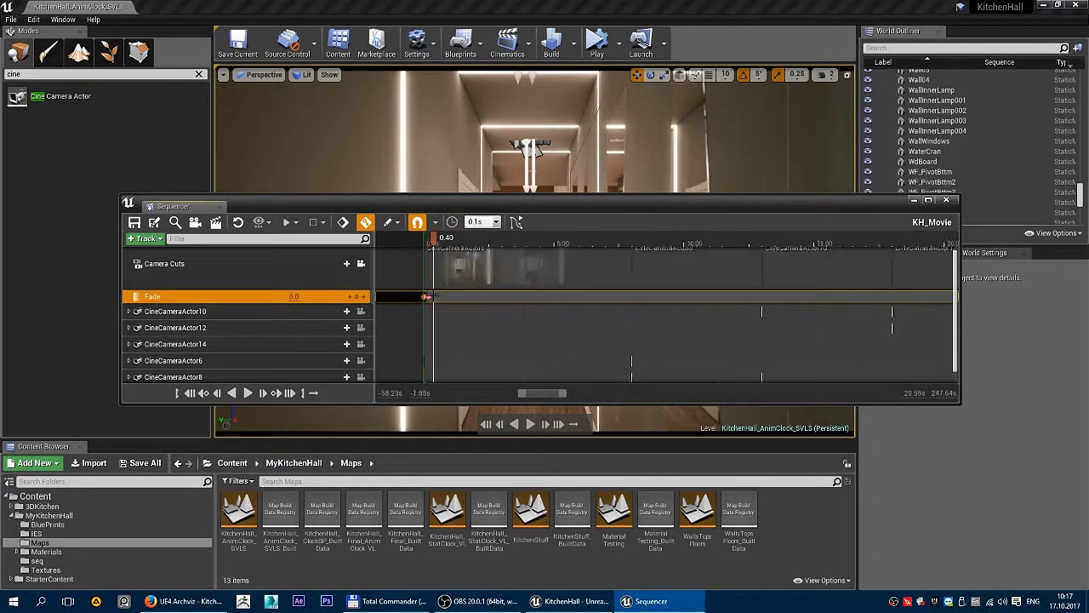
scroll(428, 296, "up", 5, "ctrl")
Move the 0.0 Fade key 0.4 s later to about 1.00, replay it, and lower the Sequencer window.
left_click_drag(419, 296, 481, 299)
left_click(400, 248)
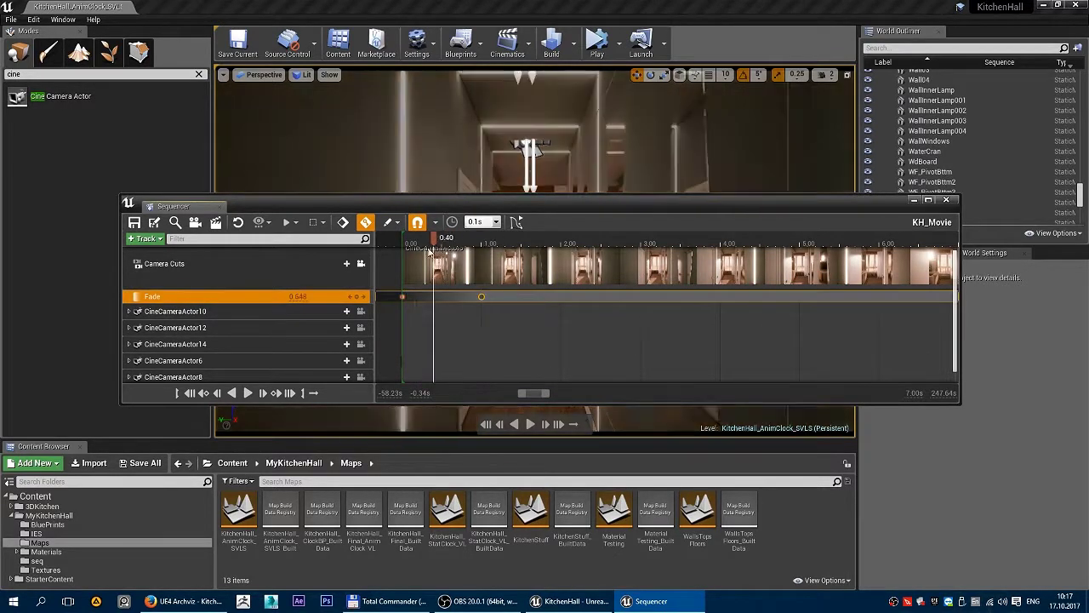
left_click(530, 425)
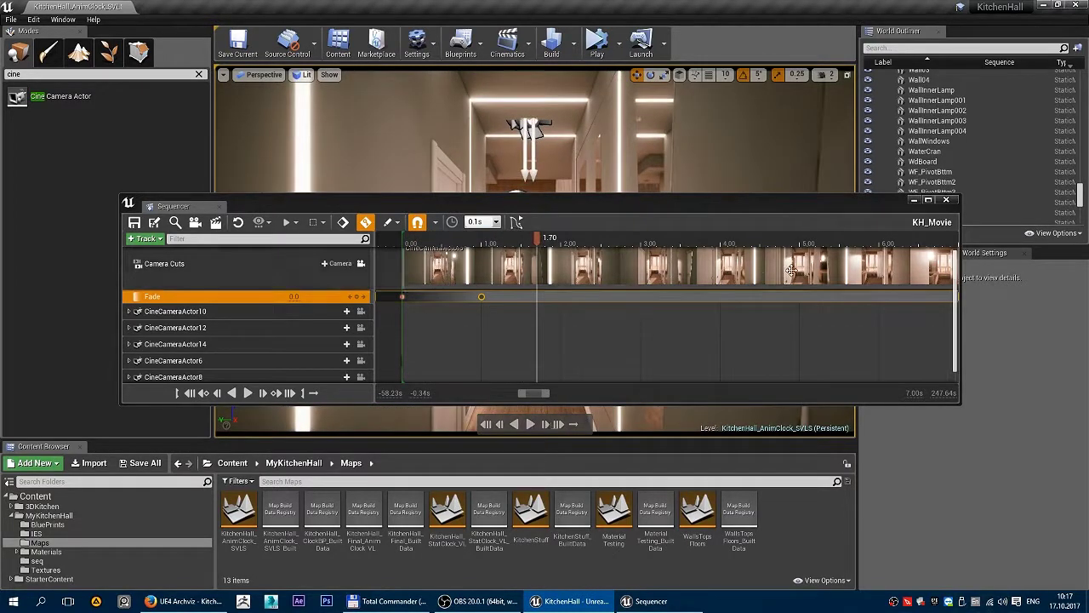
left_click_drag(761, 206, 700, 400)
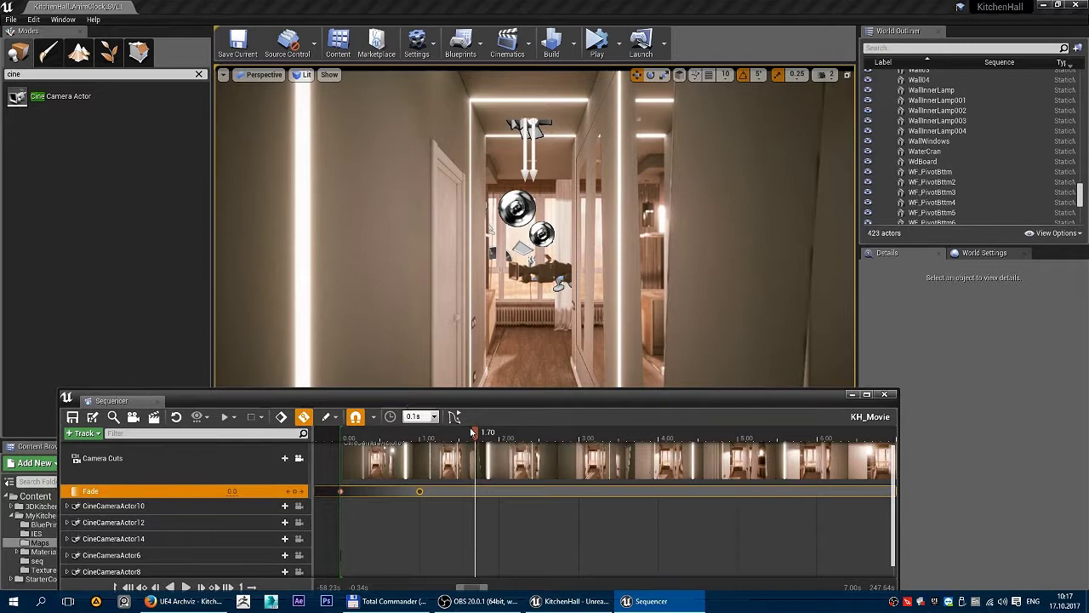
Play the sequence from 0.00 to 3.00 to review the fade-in.
left_click(349, 436)
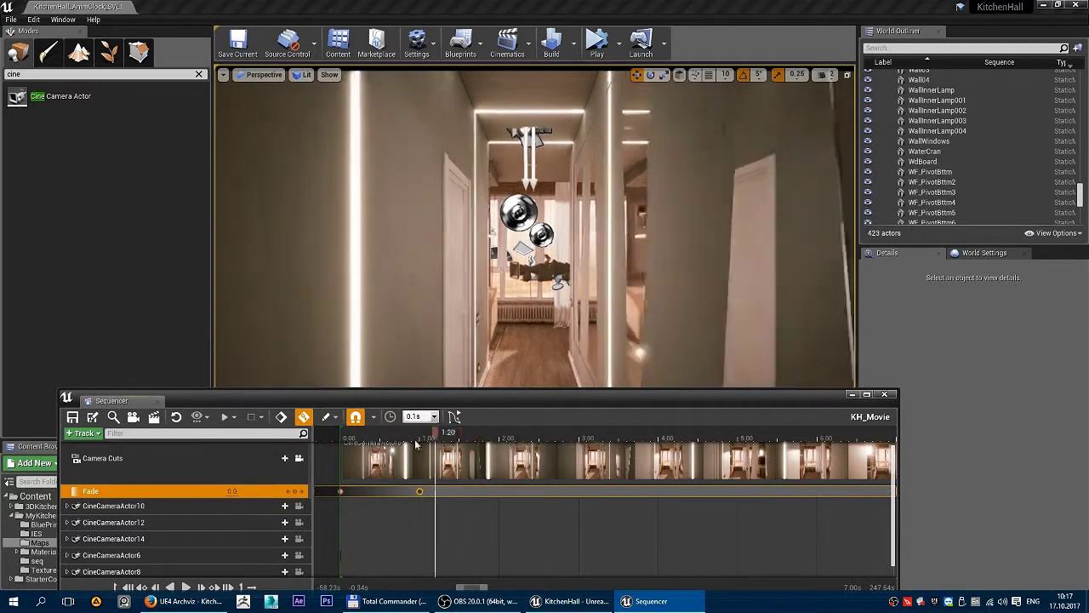
left_click_drag(349, 455, 343, 456)
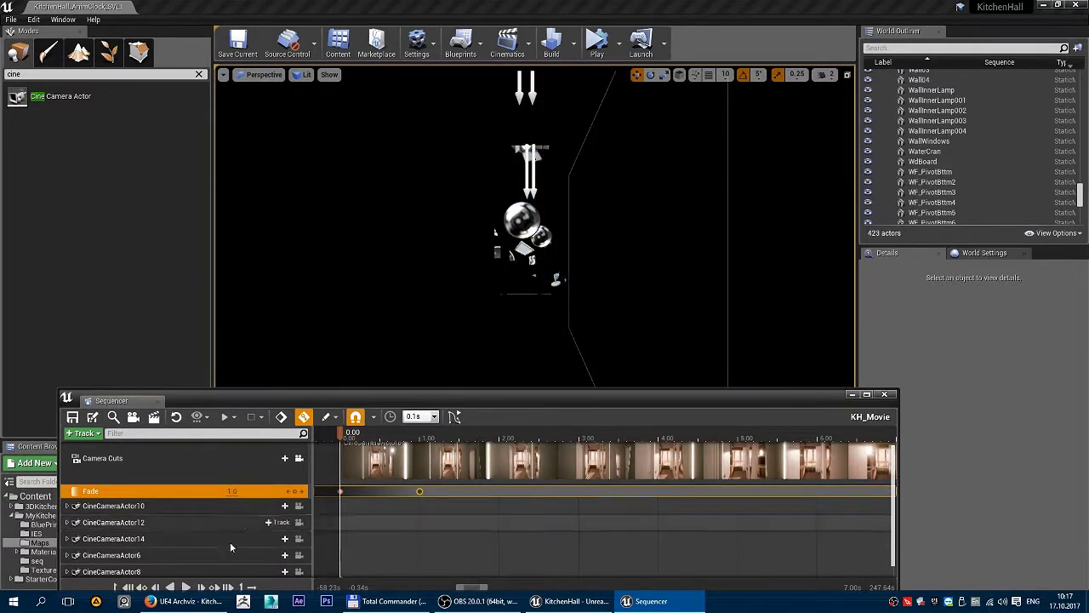
left_click(187, 588)
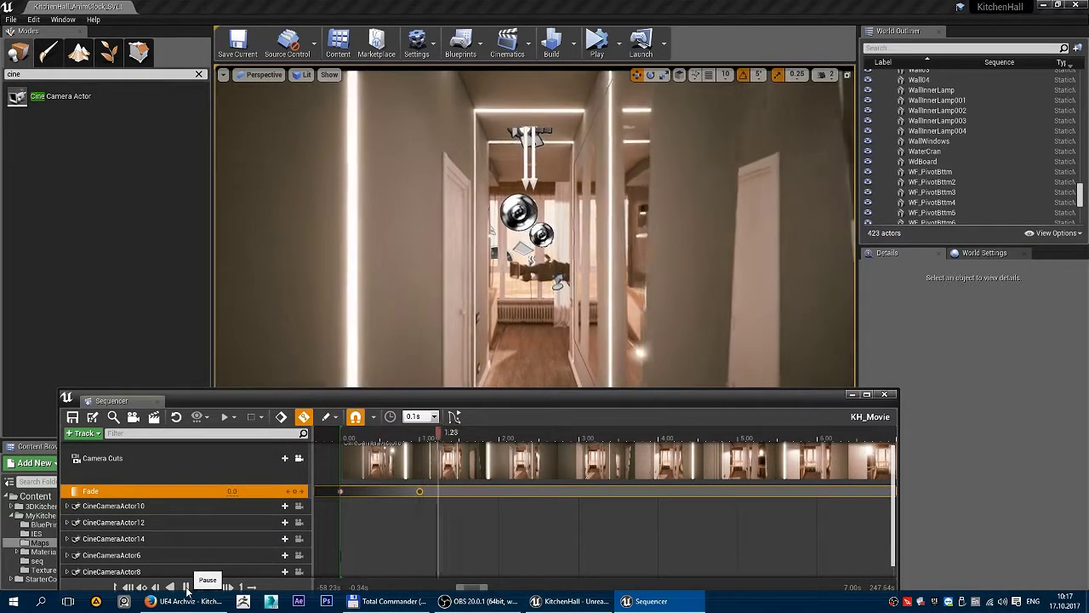
left_click(187, 588)
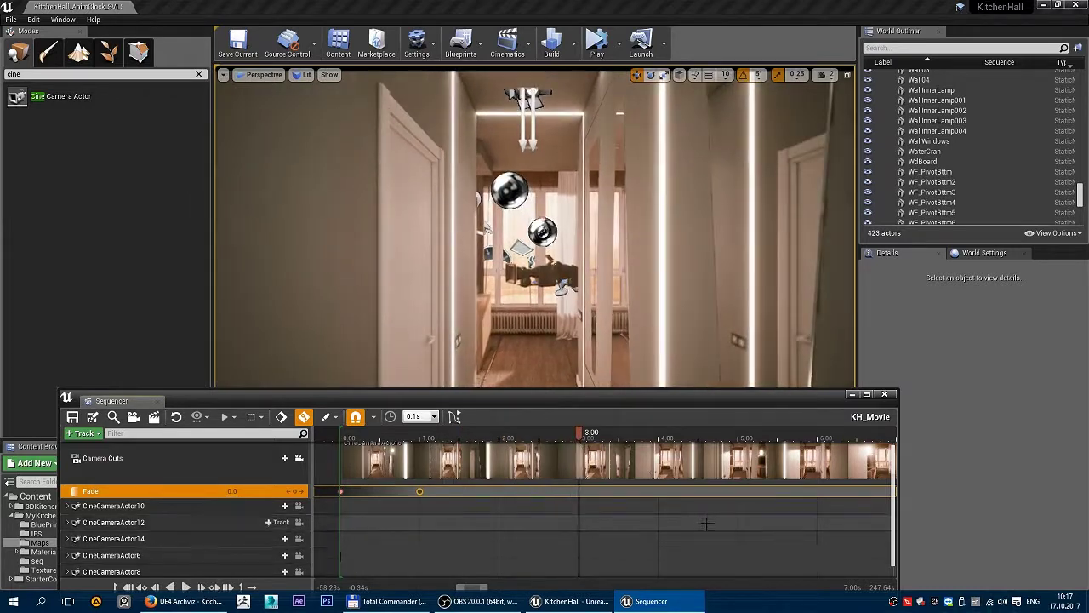
right_click_drag(708, 525, 550, 525)
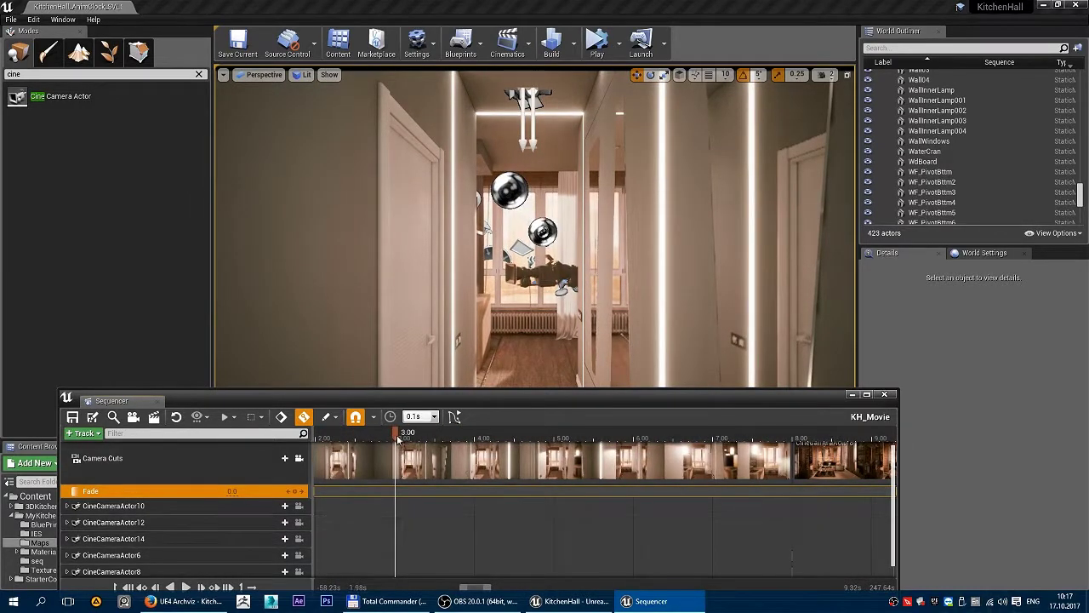
Key Fade 1.0 at 8.00 and 0.0 at 7.00, then scrub to 9.00 to check.
left_click(588, 436)
left_click(793, 436)
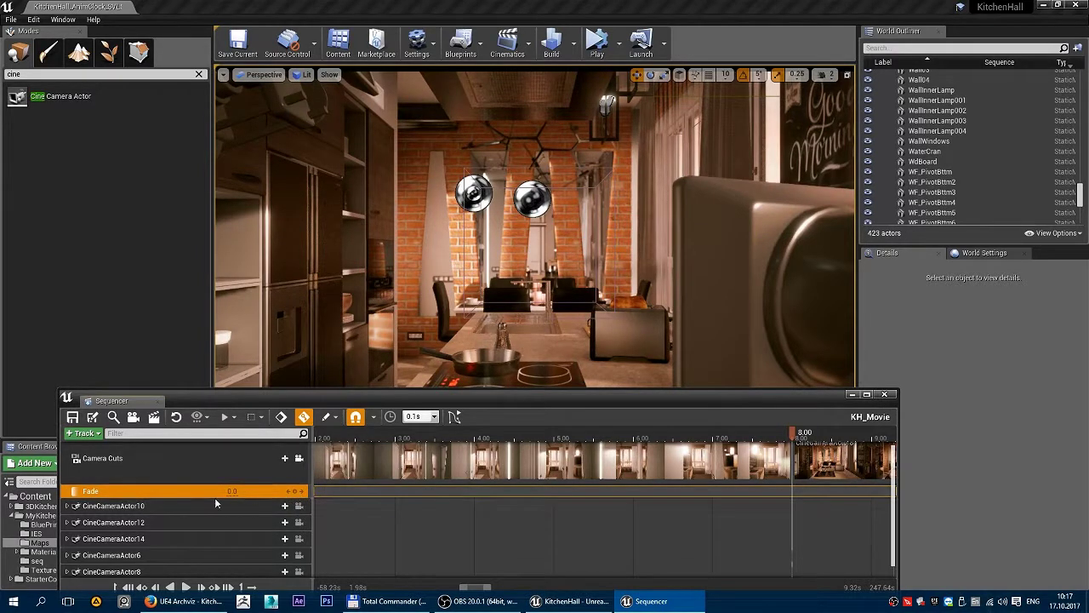
type("1")
key("Return")
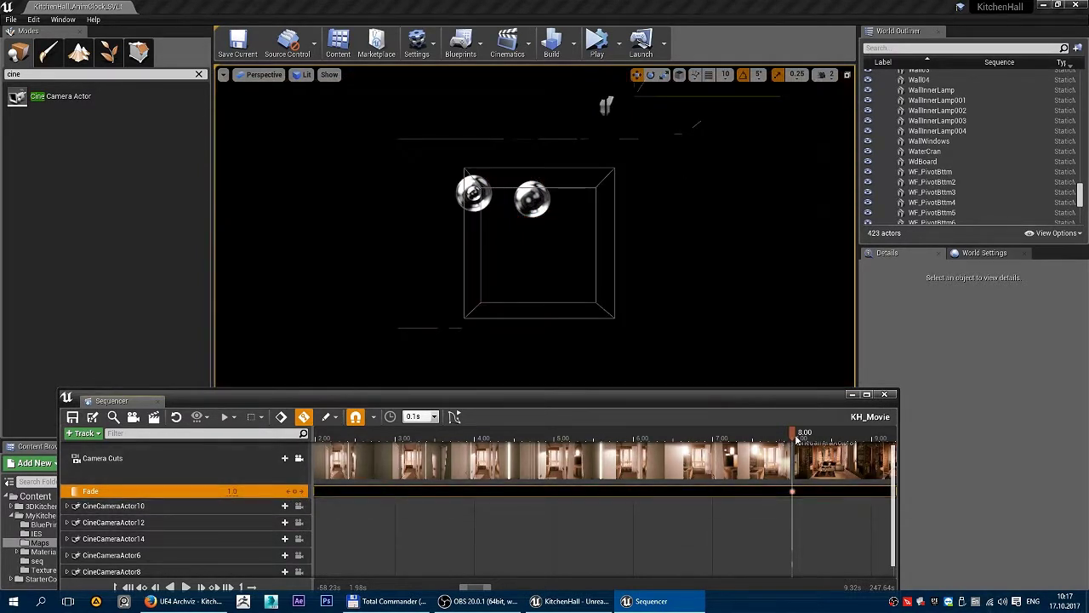
left_click(730, 437)
left_click(713, 435)
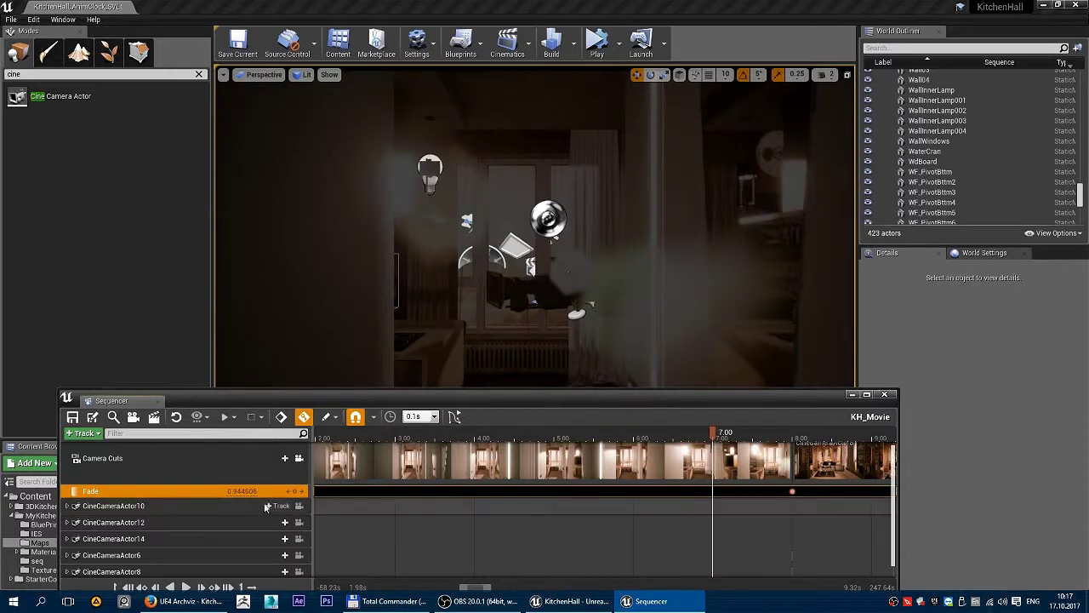
left_click(237, 491)
type("0")
key("Return")
left_click_drag(716, 435, 723, 442)
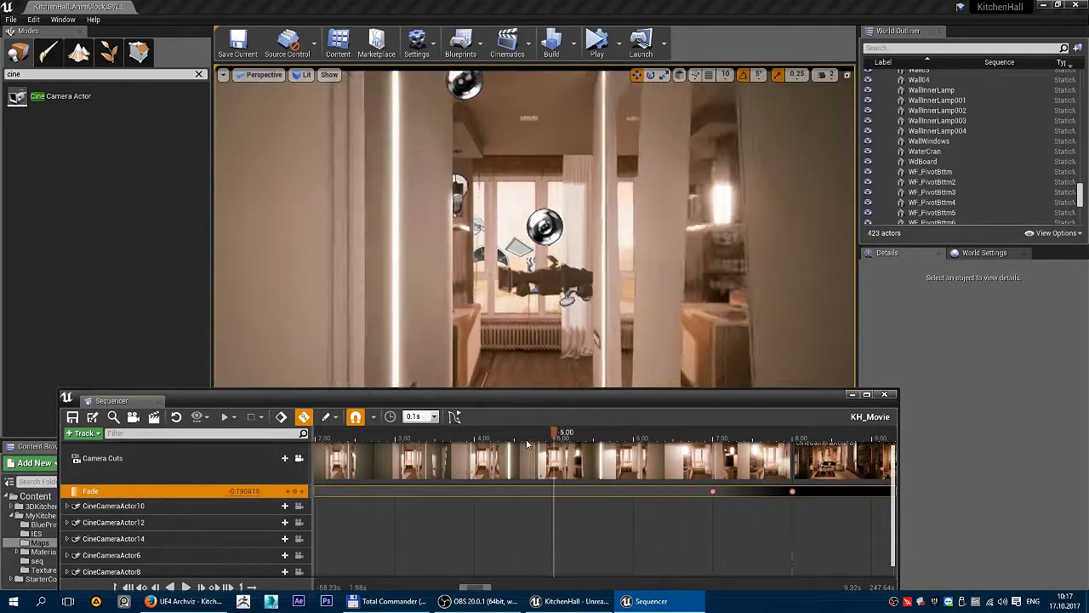
key("space")
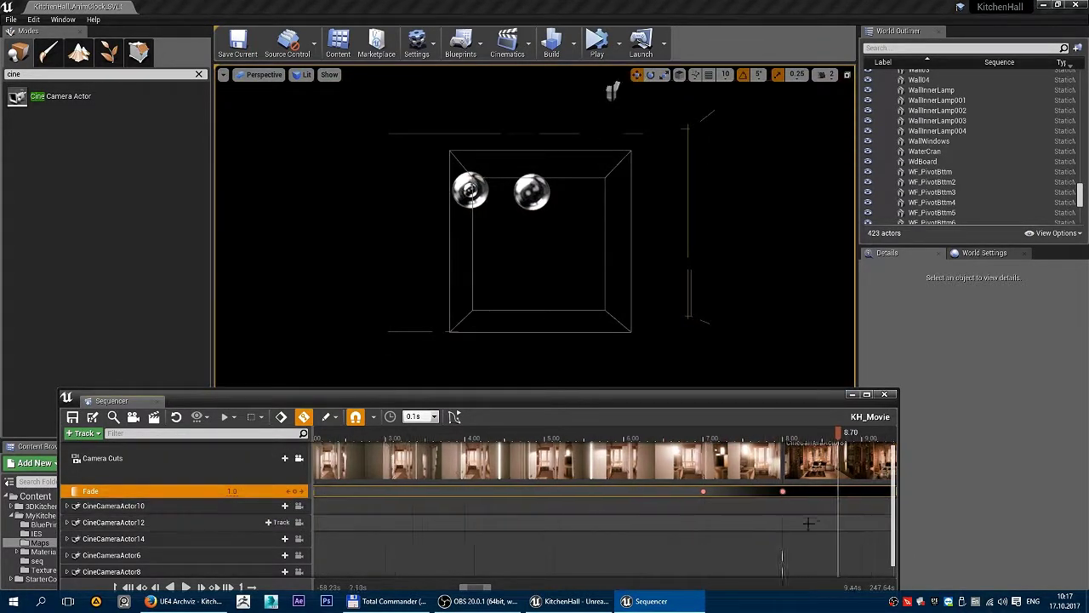
left_click_drag(642, 439, 668, 439)
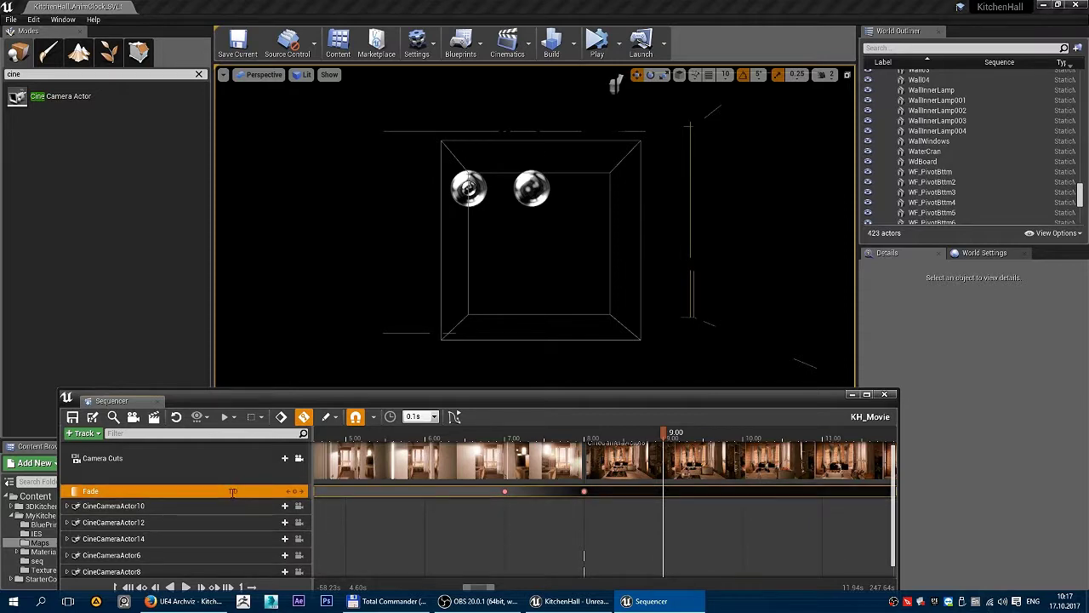
Key Fade 0.0 at 9.00 and again at 12.00.
type("0")
key("Return")
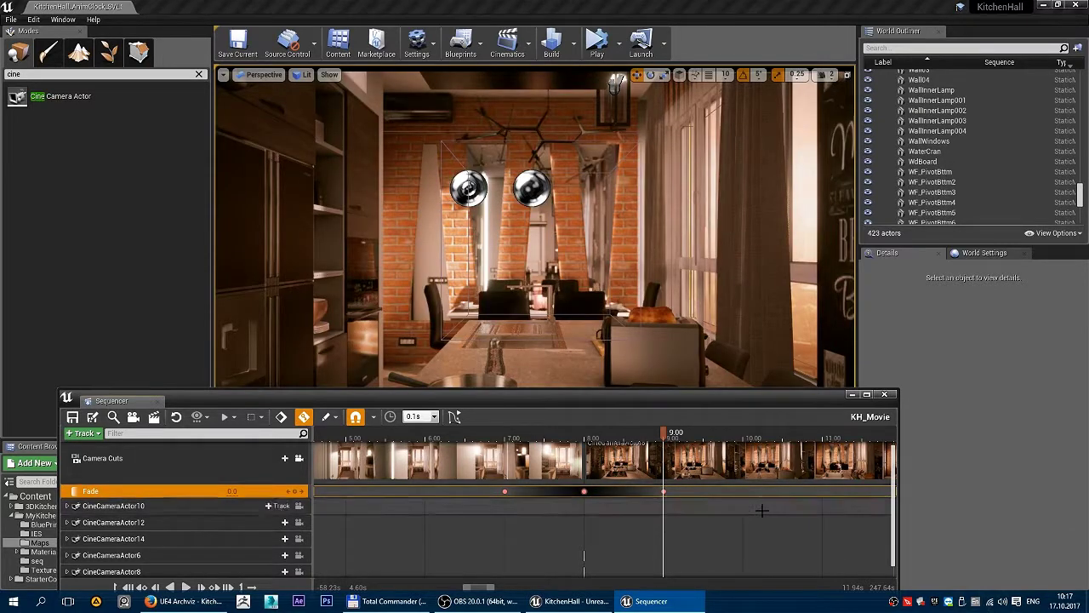
right_click_drag(668, 440, 430, 440)
left_click_drag(430, 440, 746, 434)
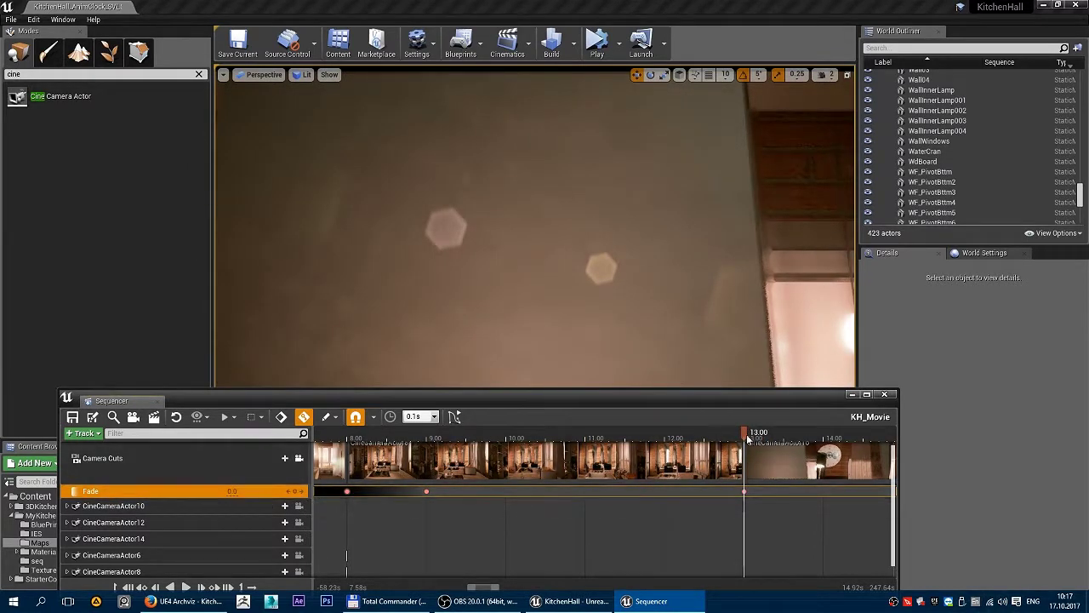
left_click_drag(746, 434, 665, 449)
left_click(240, 491)
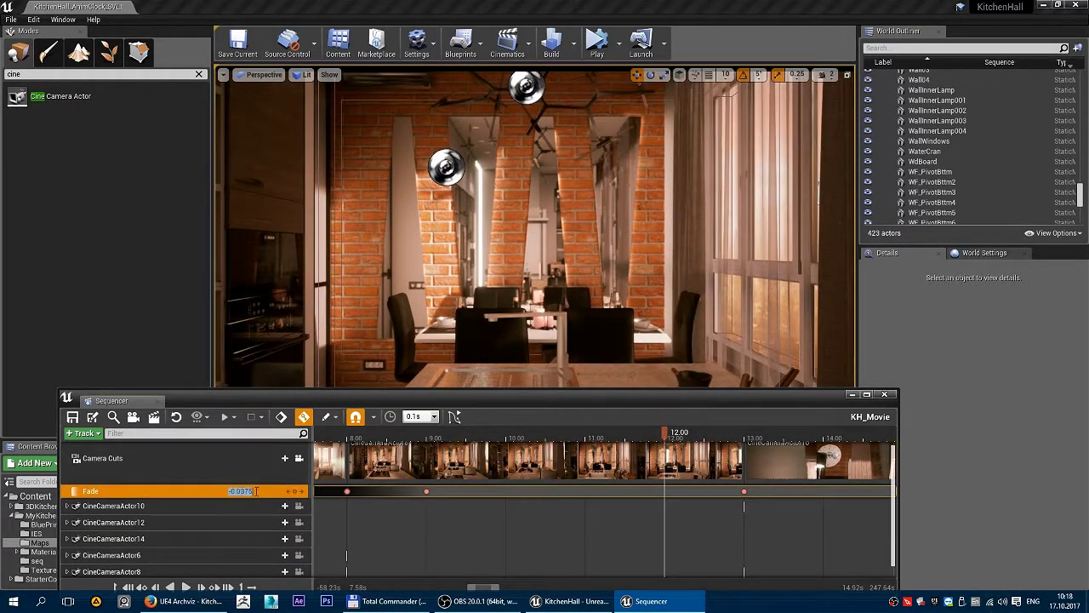
type("0")
key("Return")
Key Fade 1.0 at 13.00 and play the sequence back from 13 s.
left_click(743, 492)
key("Return")
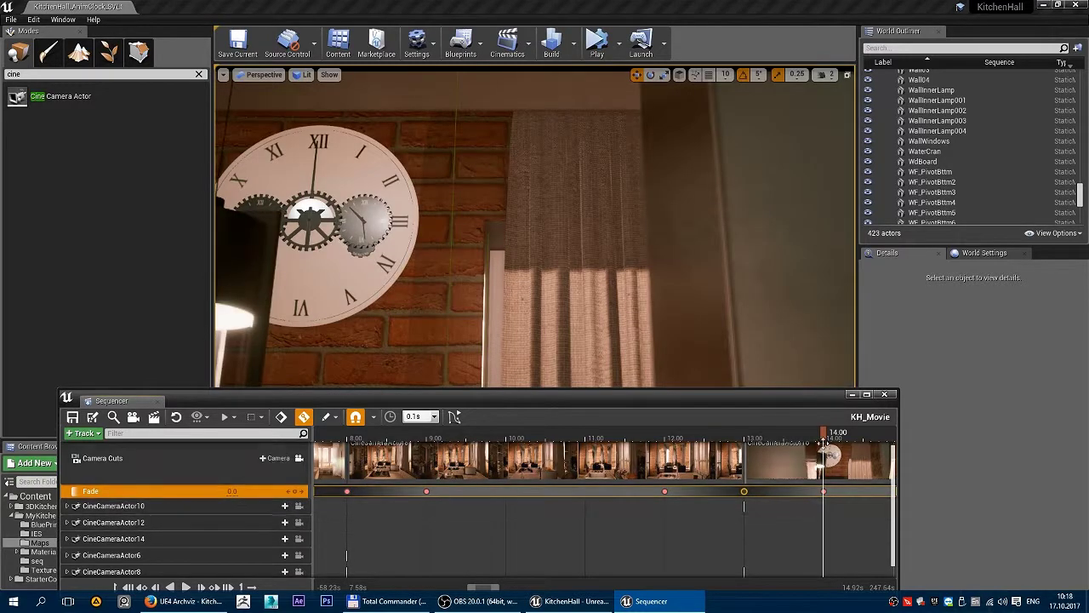
left_click(744, 436)
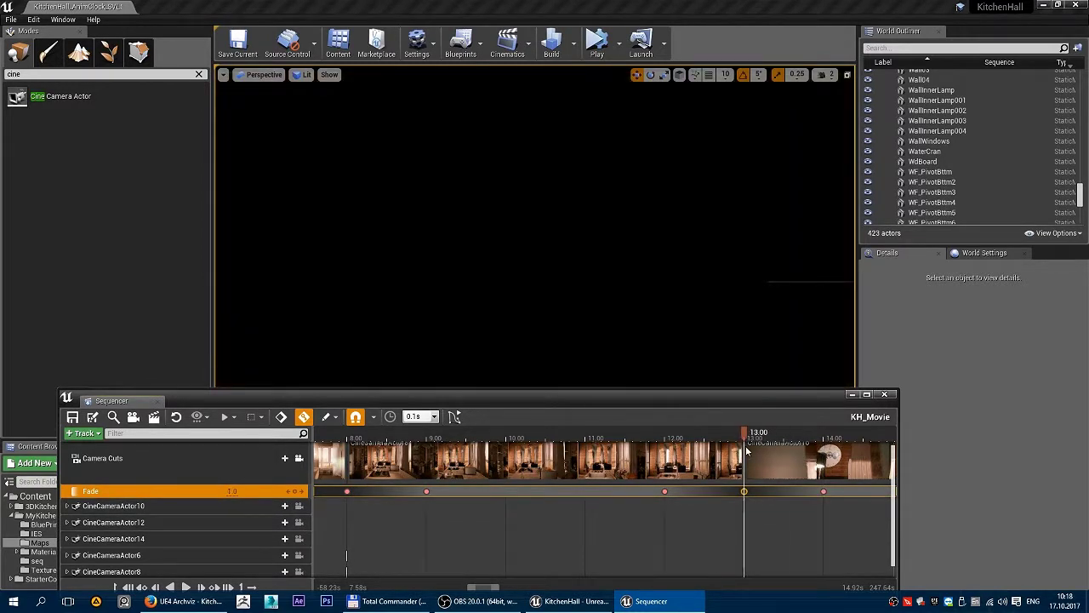
key("space")
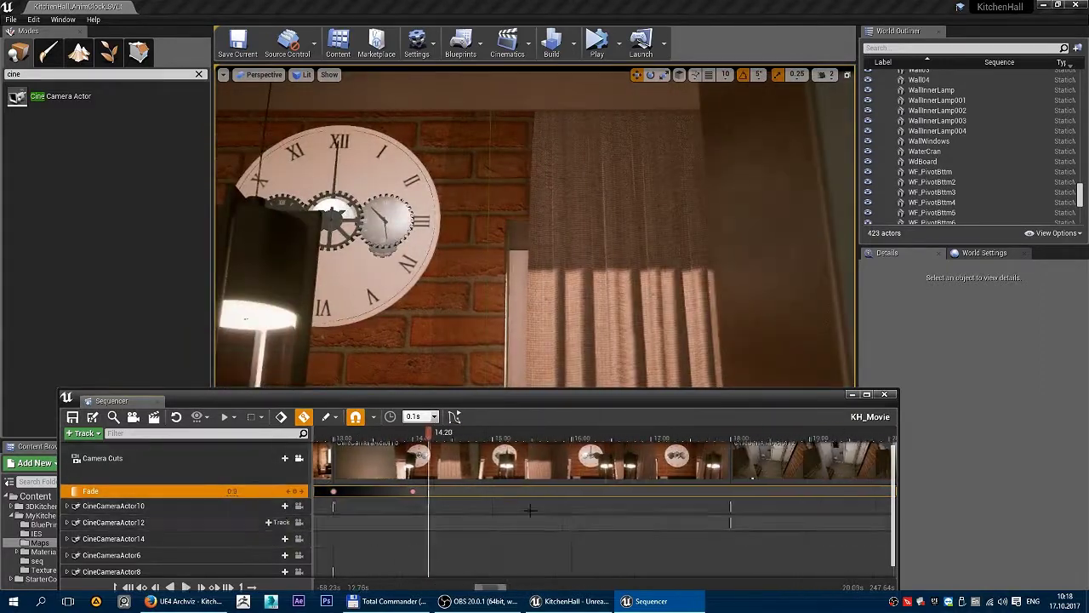
Key a black dip at the 18 s cut: Fade 0.0 at 17.00, 1.0 at 18.00, 0.0 at 19.00.
left_click_drag(698, 434, 730, 457)
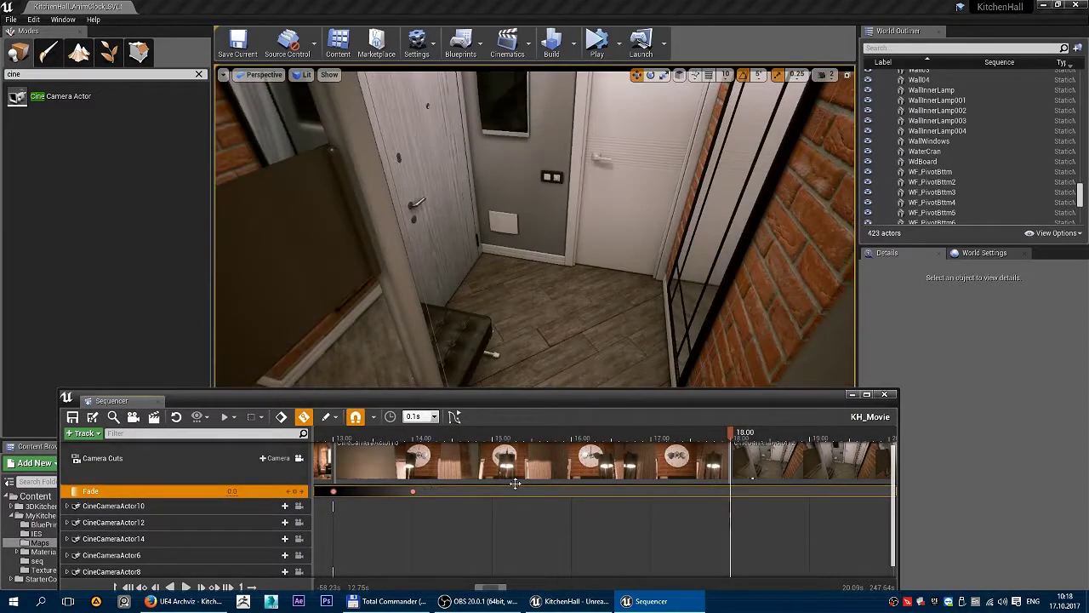
type("1")
key("Return")
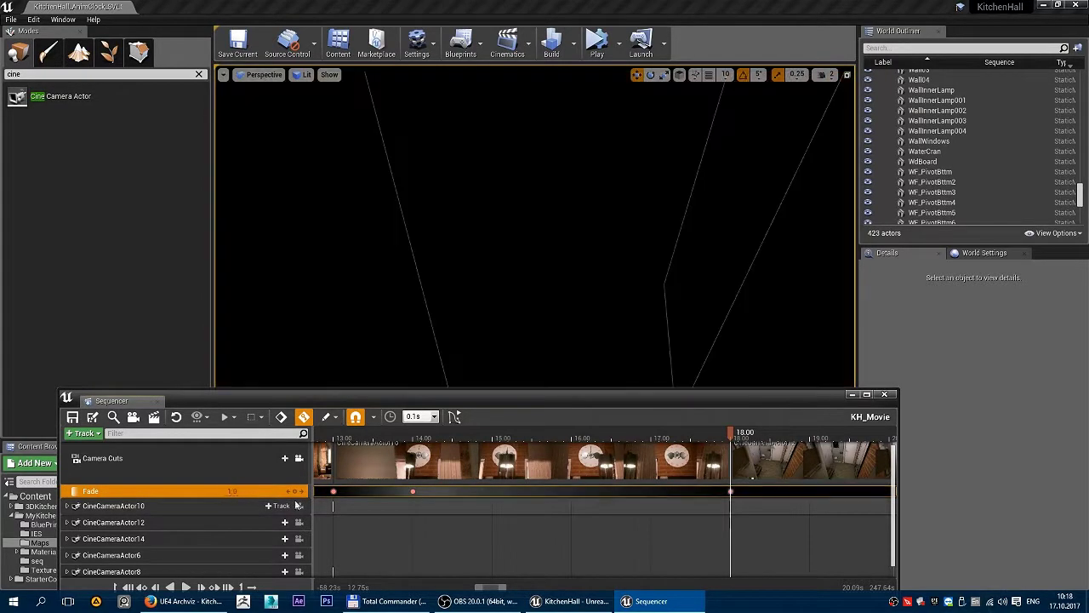
mouse_move(732, 434)
left_mouse_down()
mouse_move(652, 434)
mouse_move(809, 434)
left_mouse_up()
type("0")
key("Return")
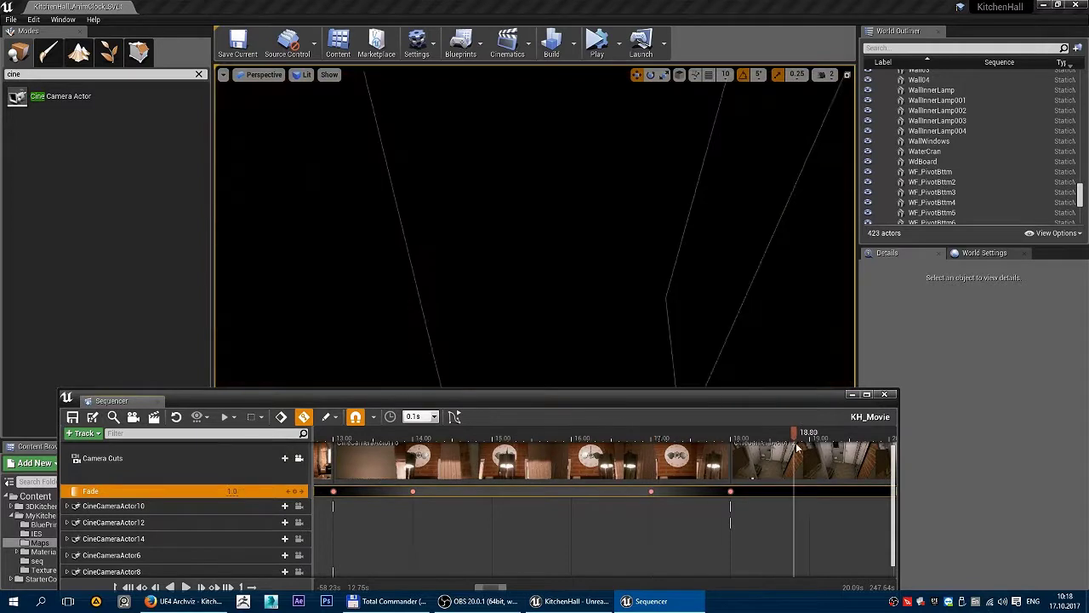
key("Return")
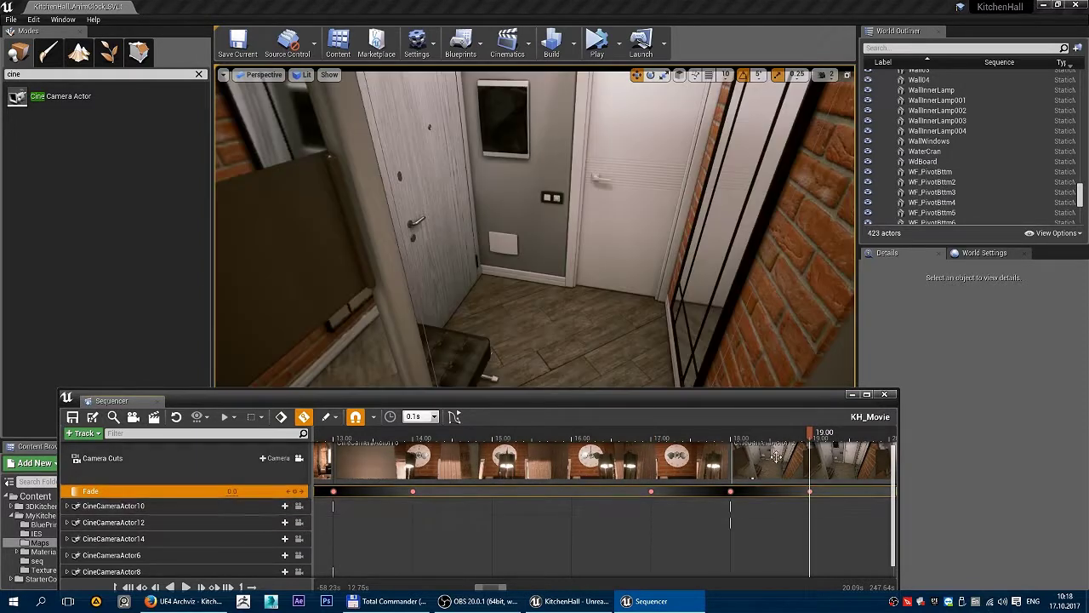
left_click_drag(810, 434, 595, 434)
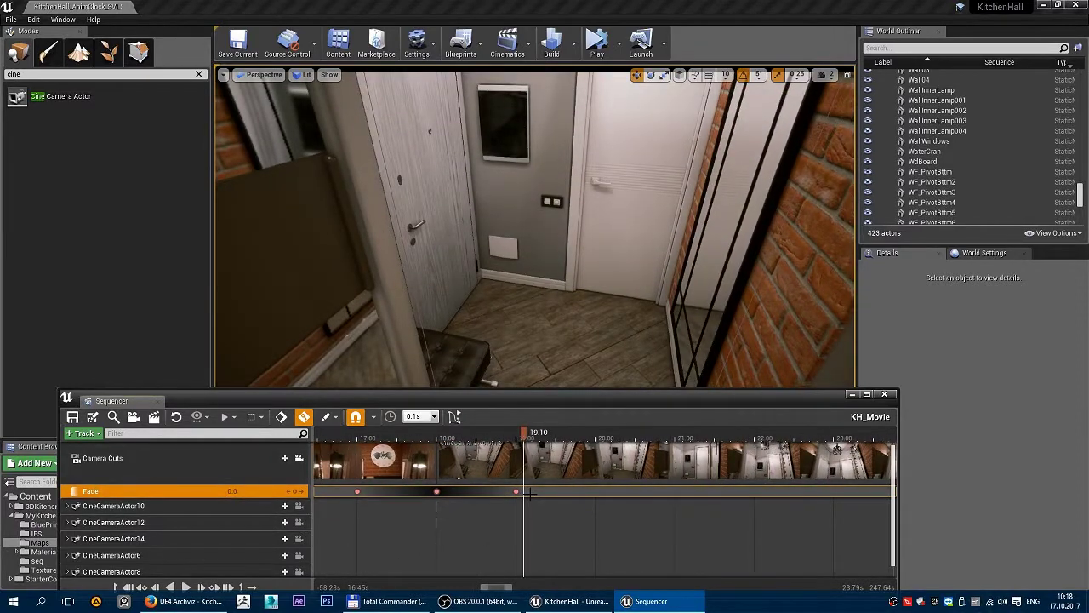
left_click_drag(530, 438, 706, 500)
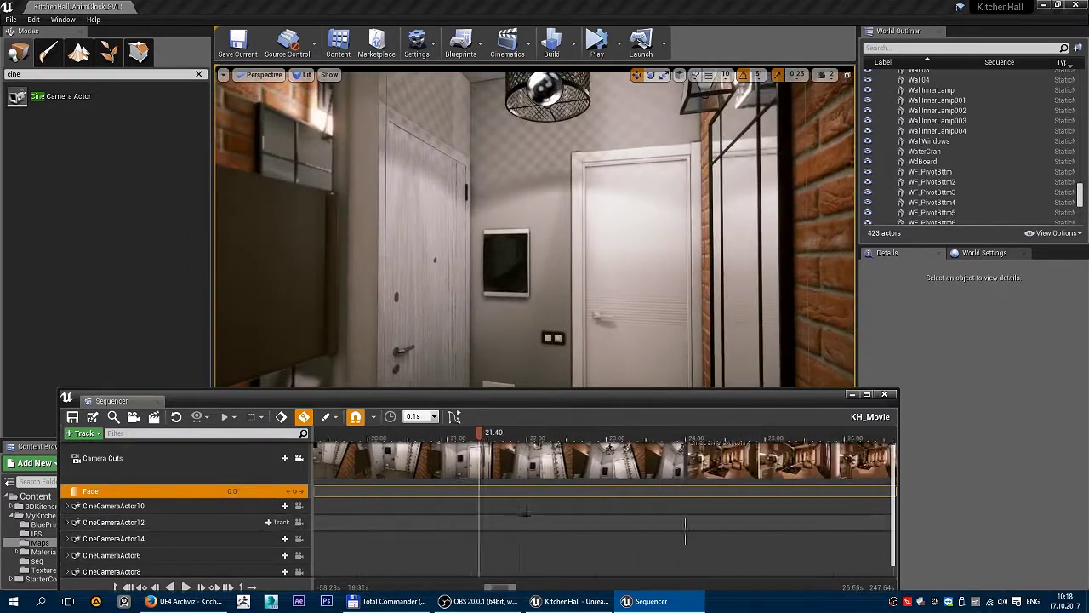
Key Fade to black at 24.00 and 0.0 at 23.00.
mouse_move(706, 501)
left_mouse_down()
mouse_move(667, 462)
mouse_move(679, 458)
left_mouse_up()
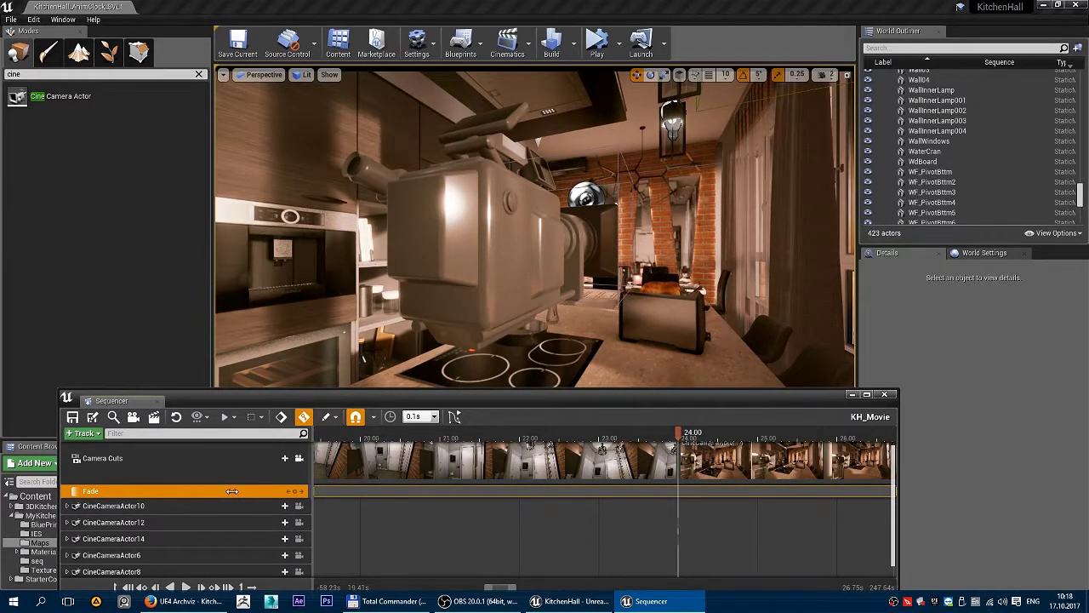
left_click(295, 491)
left_click(619, 449)
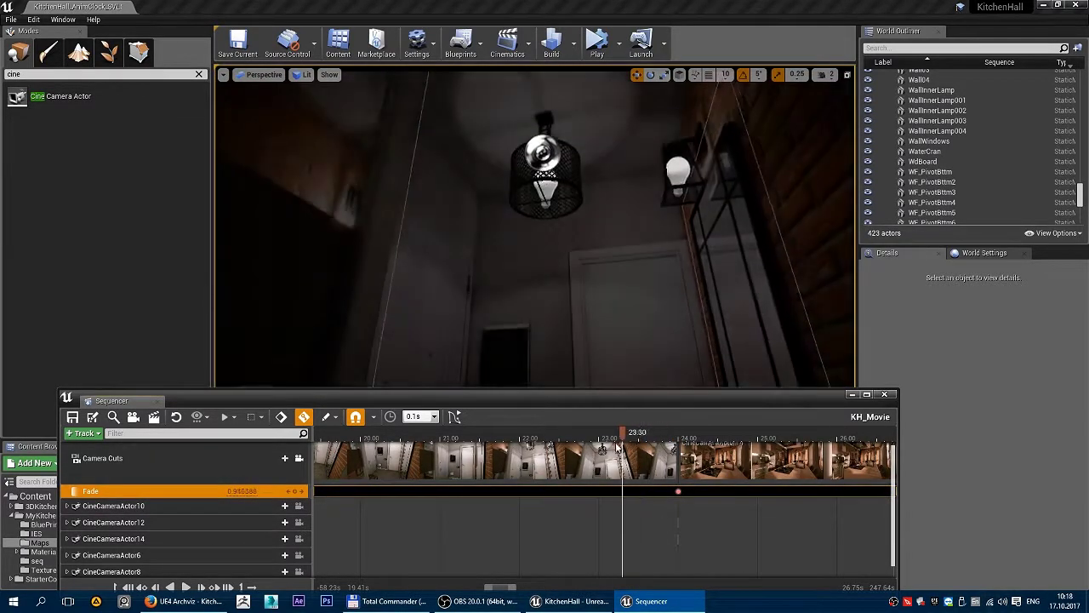
left_click_drag(619, 448, 598, 448)
type("0")
key("Return")
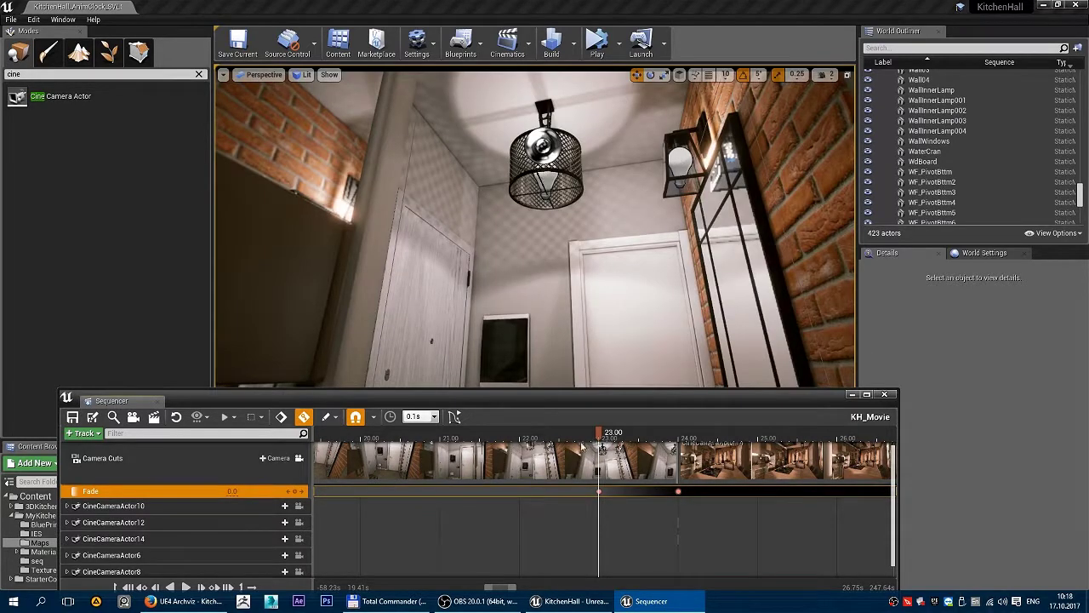
Key Fade 0.0 at 25.00 and replay the kitchen cut from about 21 s.
left_click(751, 448)
left_click(754, 438)
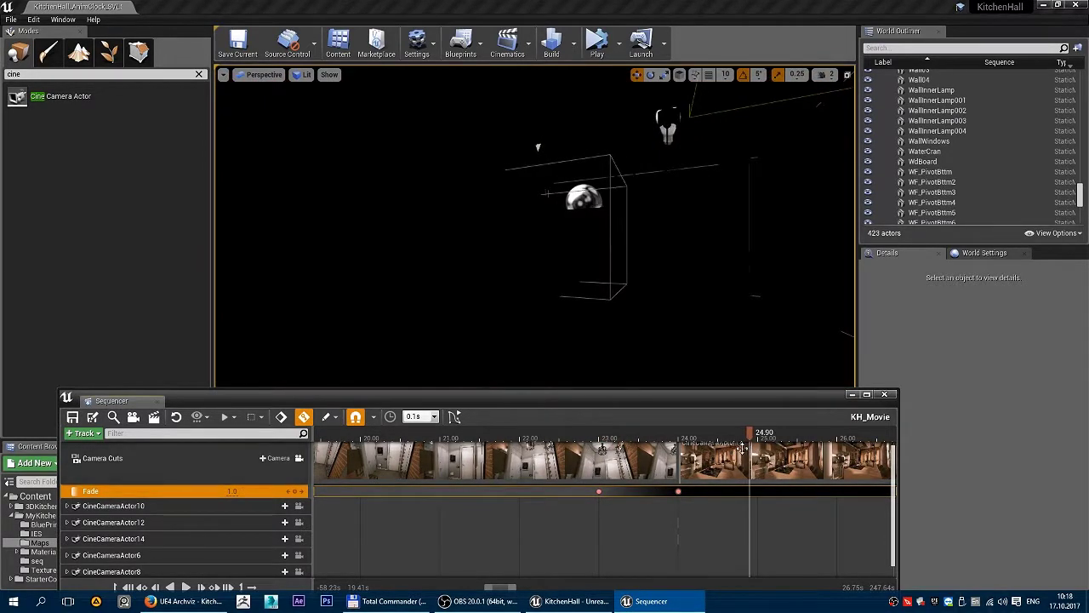
left_click(234, 492)
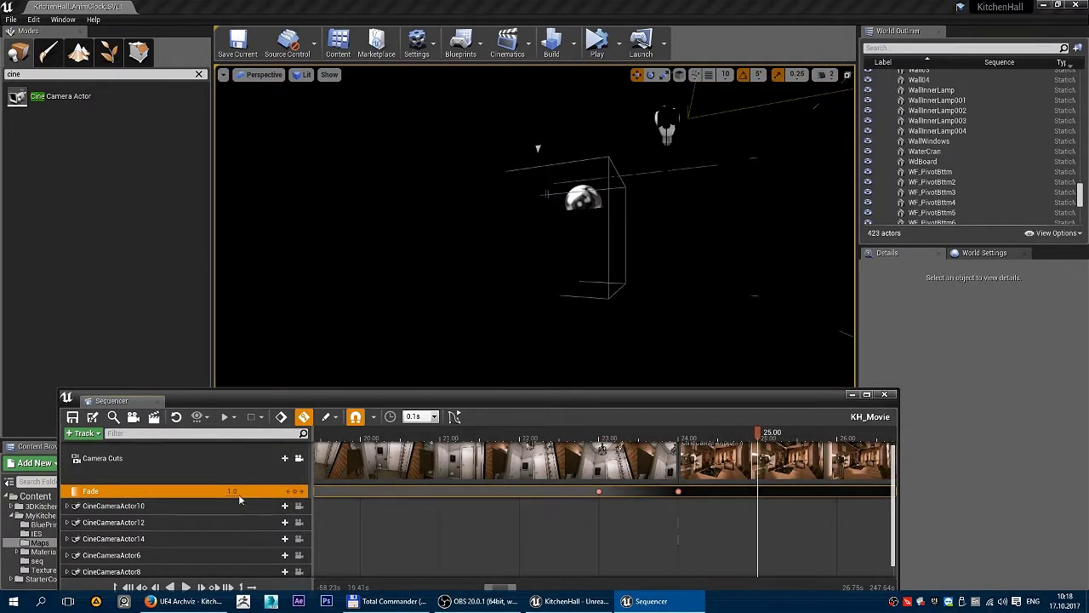
type("0")
key("Return")
left_click(469, 438)
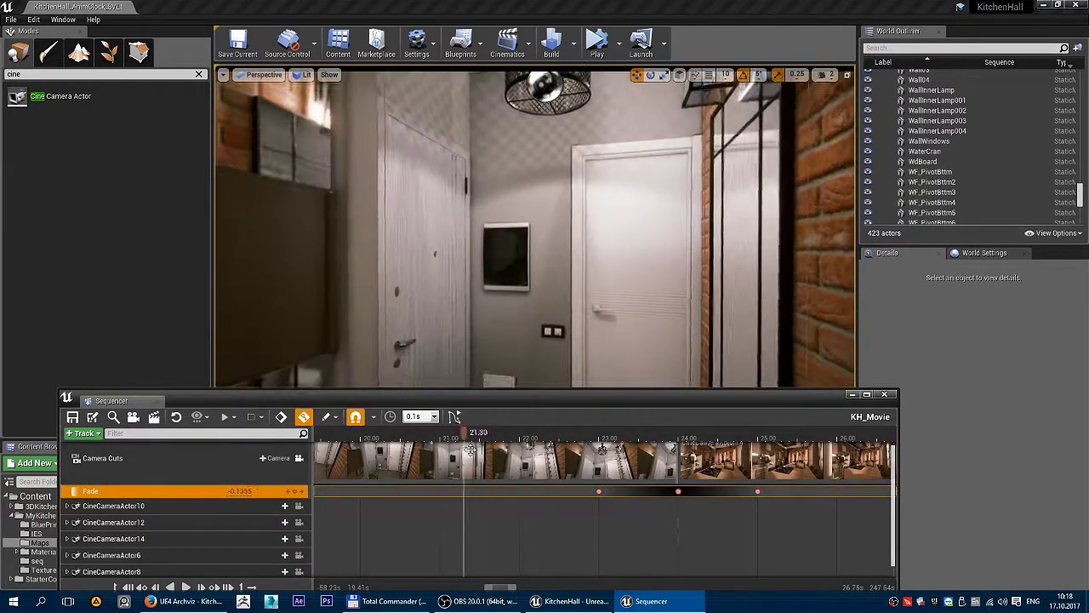
key("space")
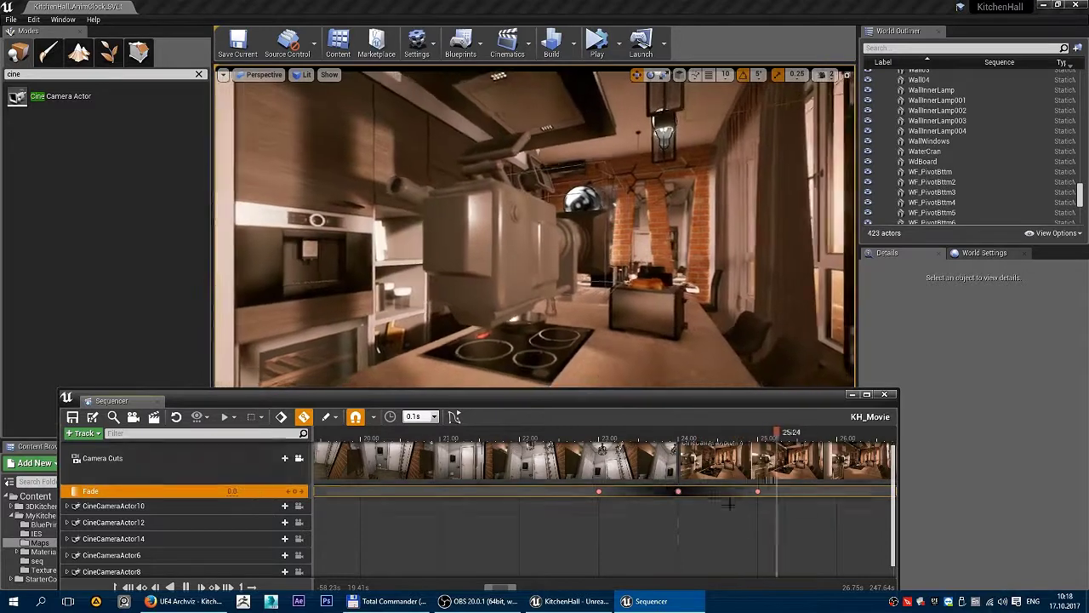
Key Fade 0.0 at 29.00 and 1.0 at 30.00 for the closing fade to black.
key("space")
right_click_drag(644, 478, 441, 460)
left_click(683, 435)
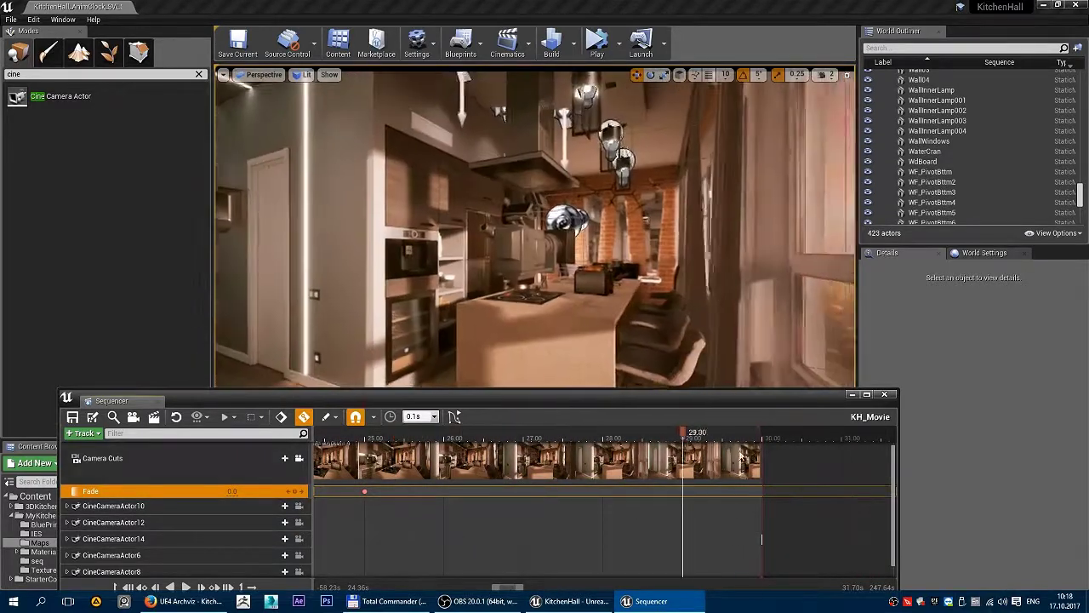
left_click(295, 491)
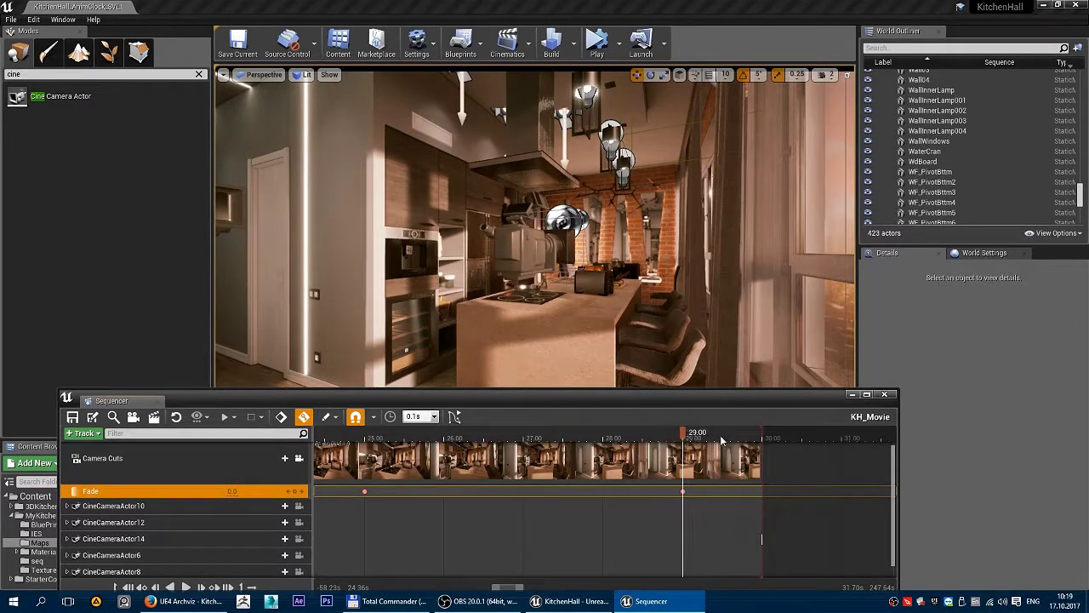
left_click(759, 437)
left_click(231, 491)
type("1")
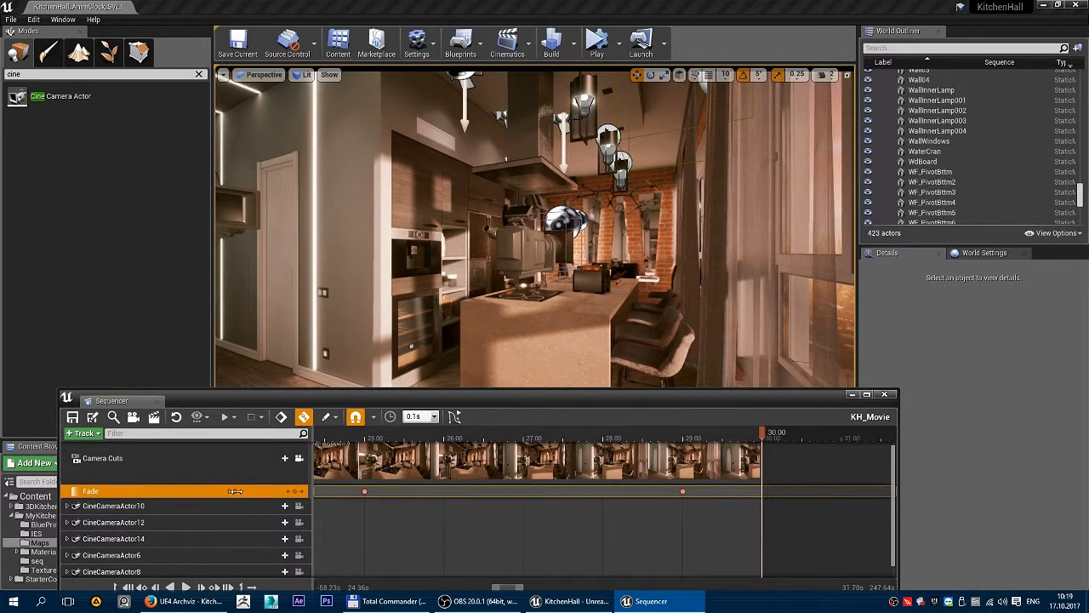
key("Return")
left_click_drag(765, 438, 665, 467)
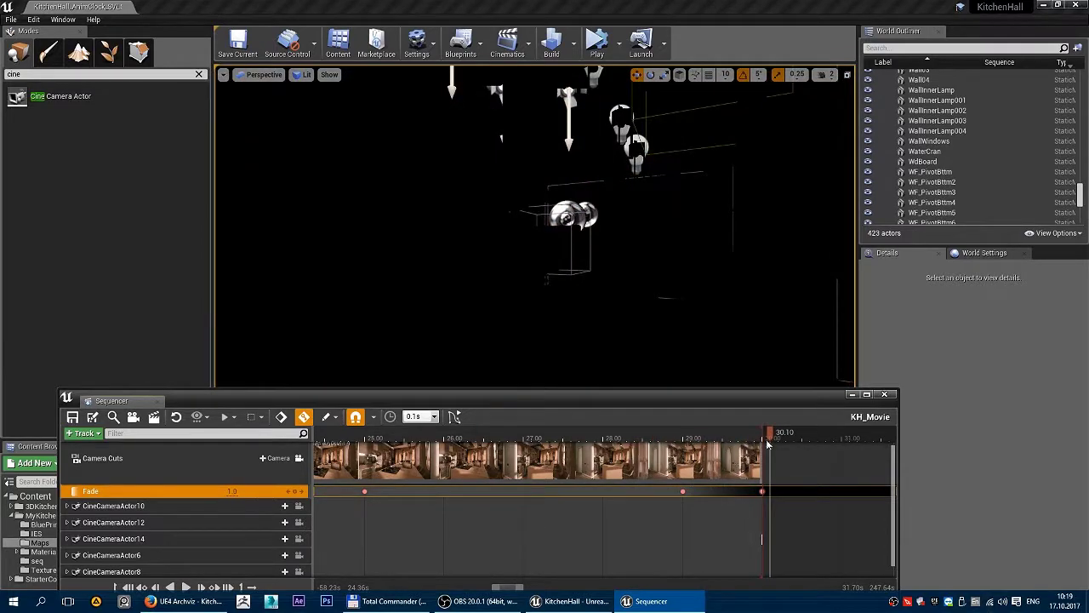
left_click_drag(767, 445, 721, 501)
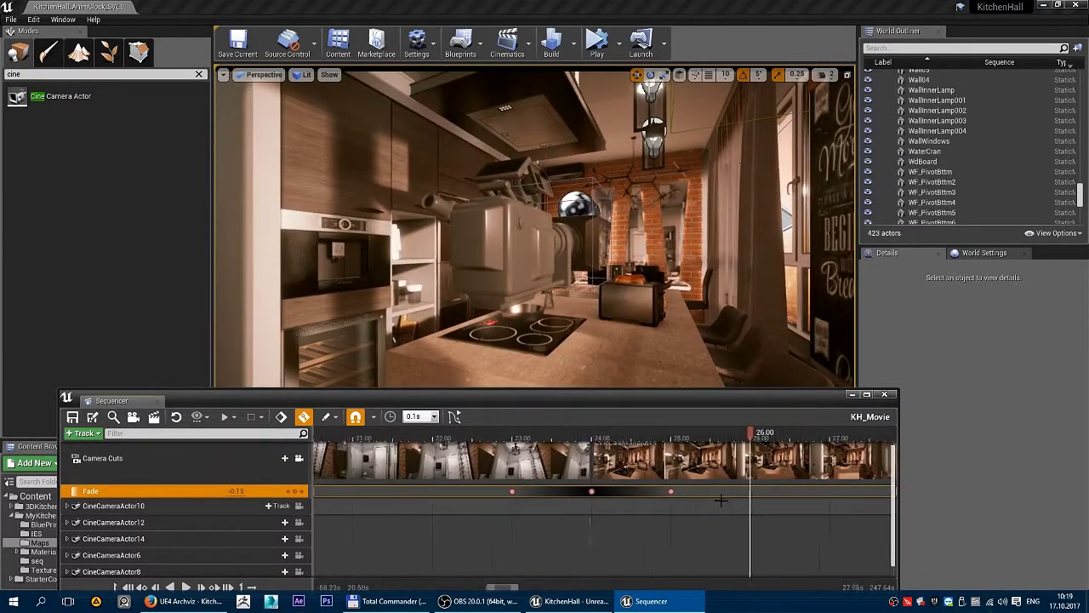
Delete the Fade keys around the 24 s kitchen cut.
left_click_drag(596, 436, 537, 436)
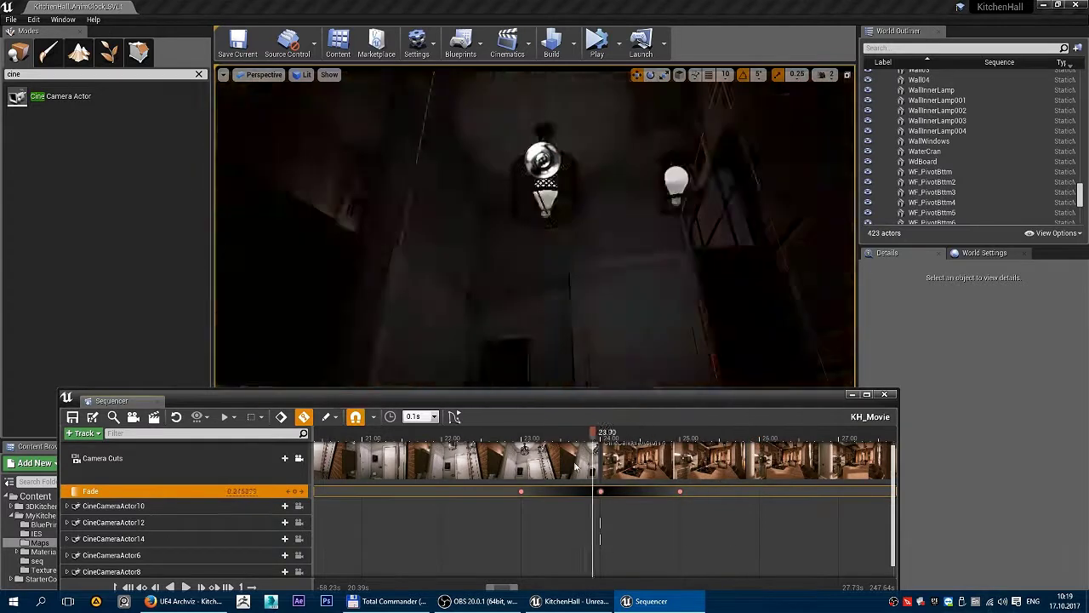
left_click_drag(682, 505, 698, 502)
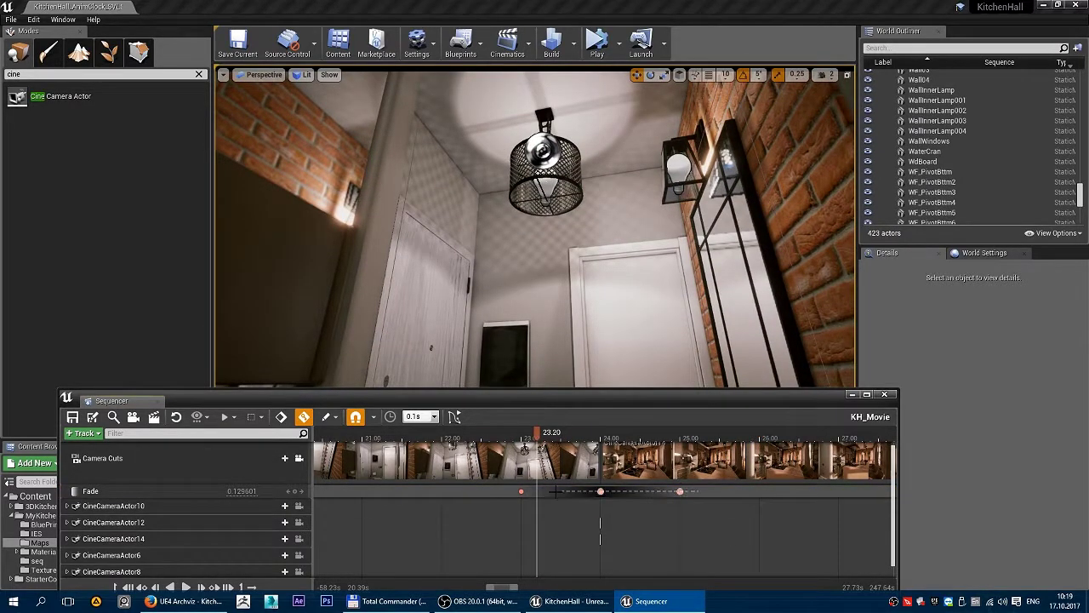
key("Delete")
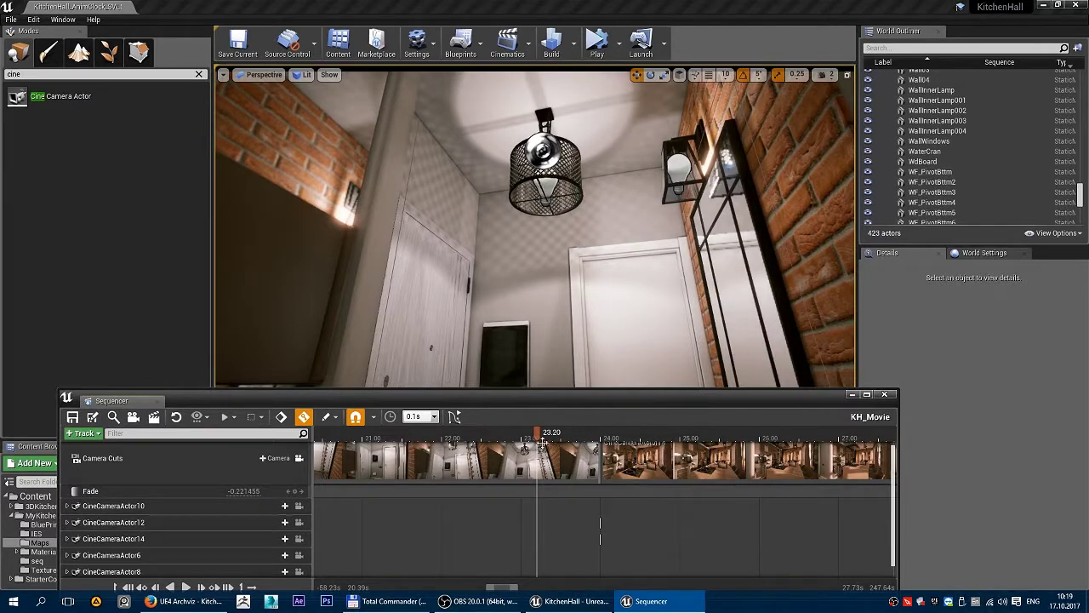
Play the sequence back and scrub to 27.10 to review the fades.
key("space")
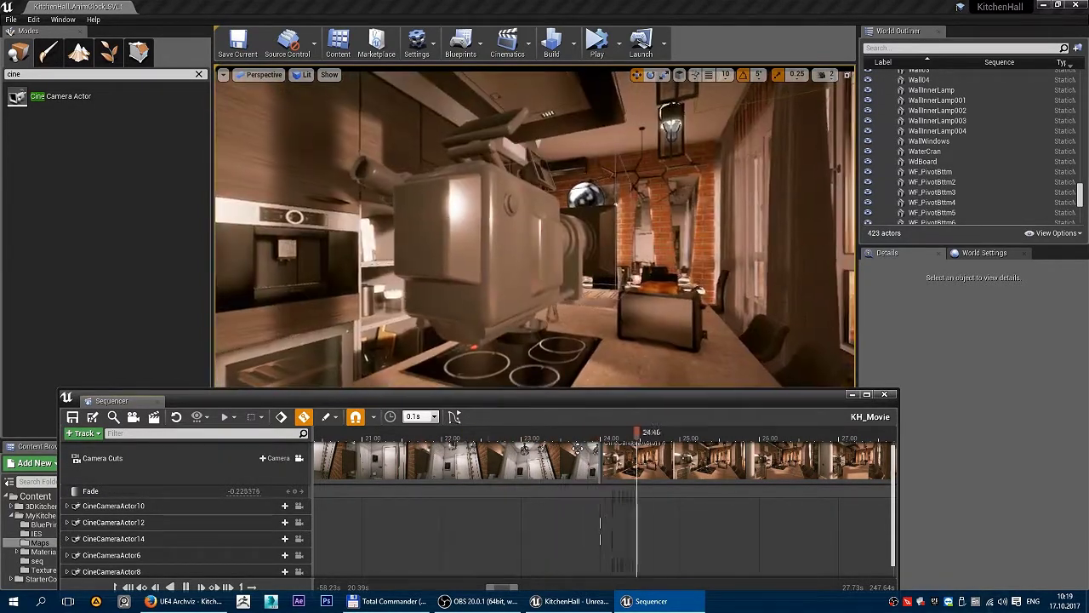
left_click(789, 434)
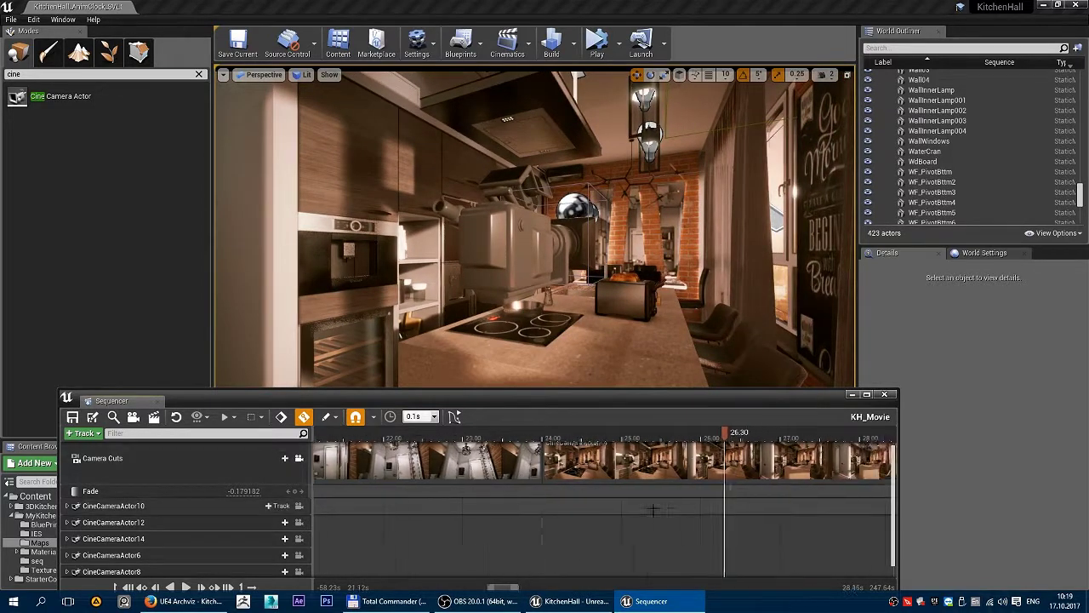
right_click_drag(734, 509, 496, 509)
left_click_drag(507, 433, 560, 448)
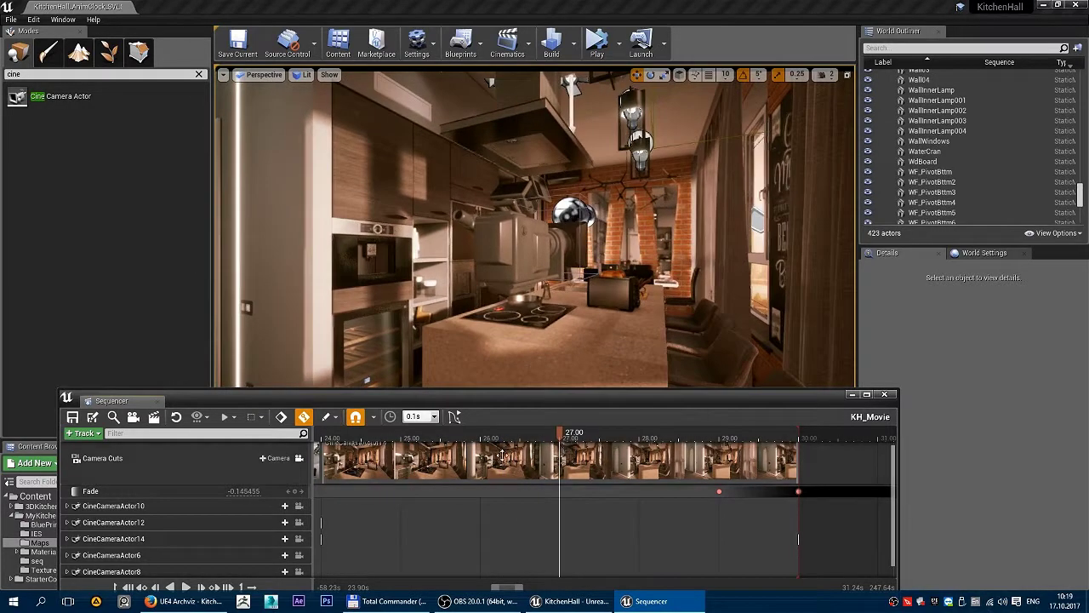
Select CineCameraActor14 and set its Current Aperture to 2.8.
left_click(127, 539)
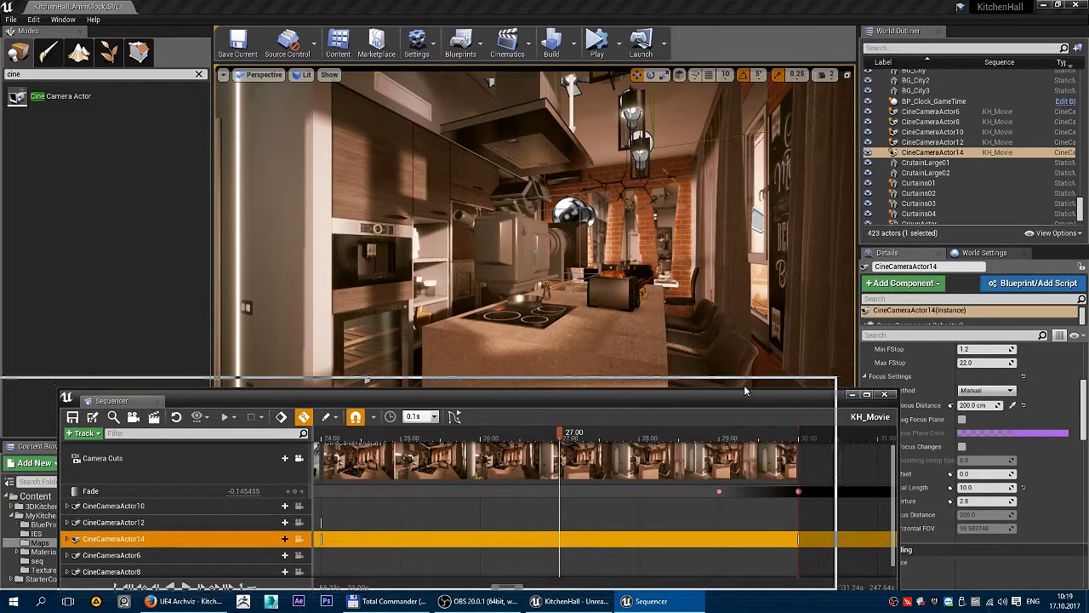
left_click_drag(812, 408, 748, 397)
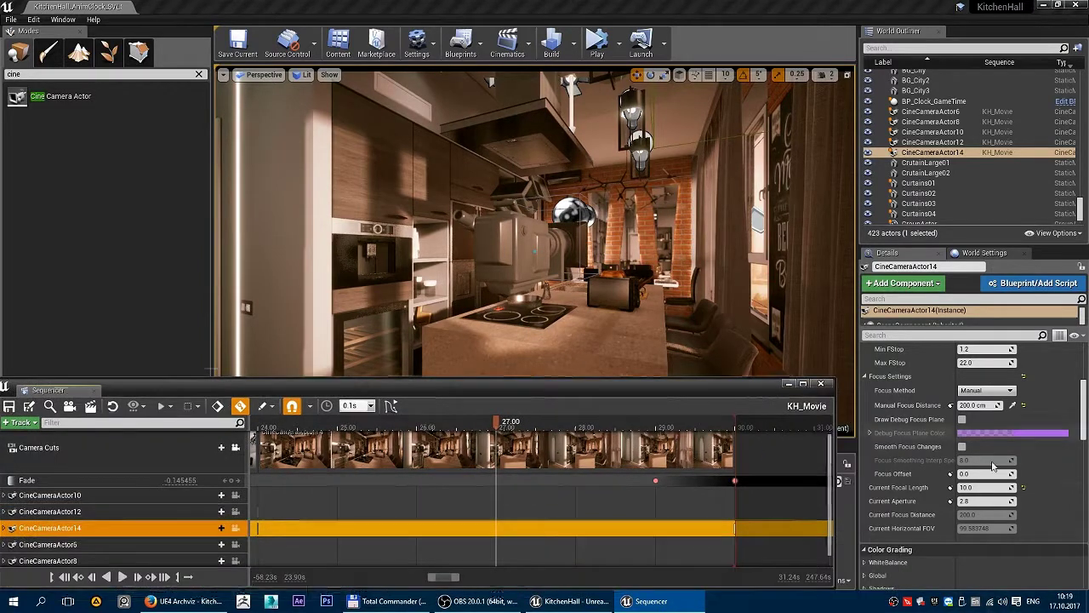
left_click(979, 502)
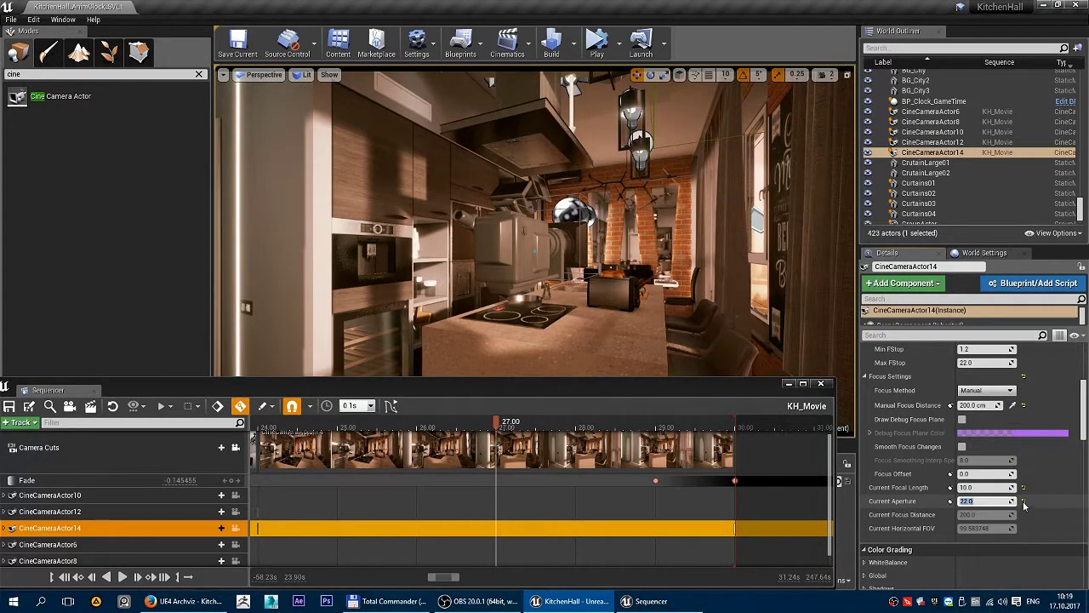
type("2.8")
key("Return")
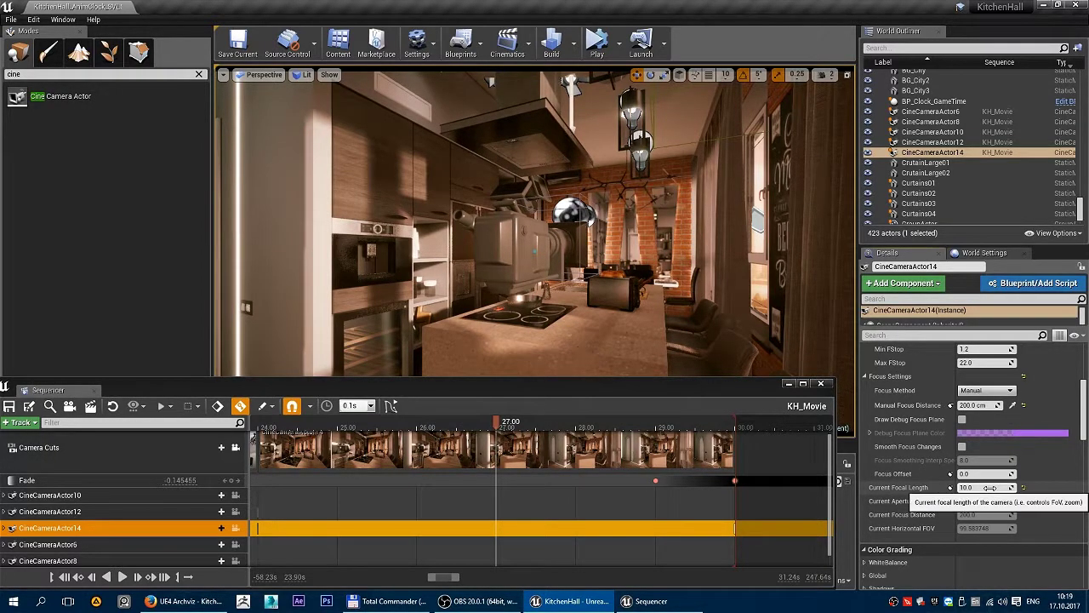
type("190")
Try different Current Focal Length values, then undo back to 10.0.
key("Return")
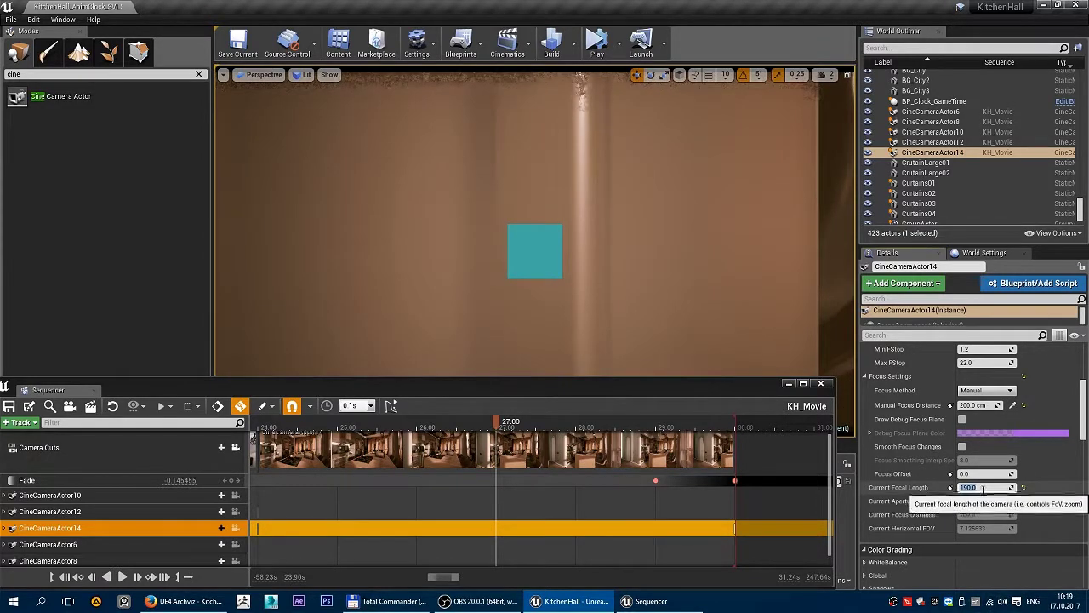
mouse_move(1010, 487)
left_mouse_down()
mouse_move(970, 487)
mouse_move(1035, 490)
left_mouse_up()
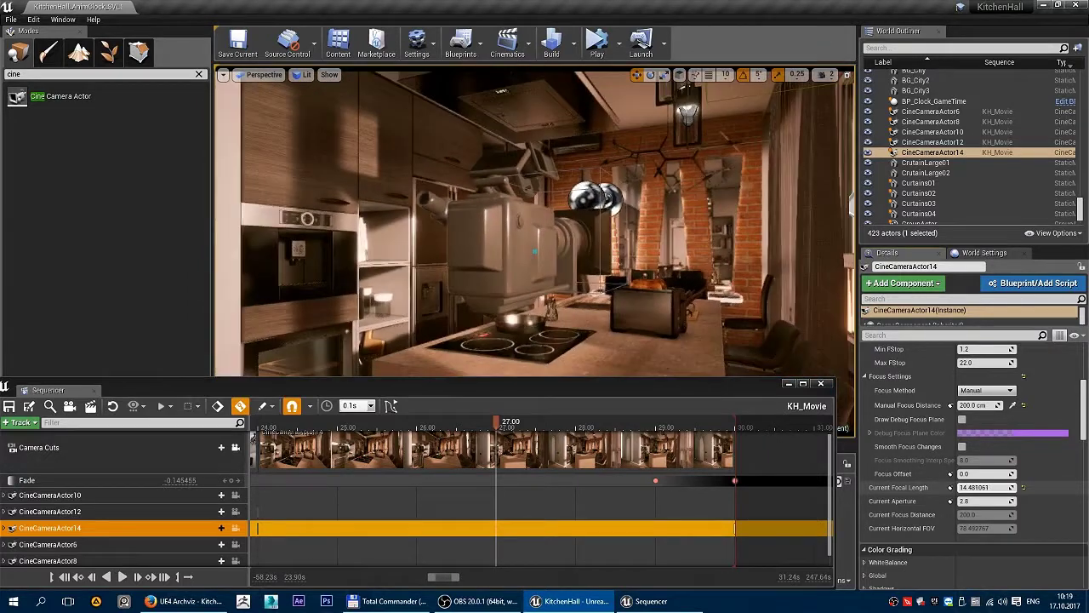
left_click(1024, 488)
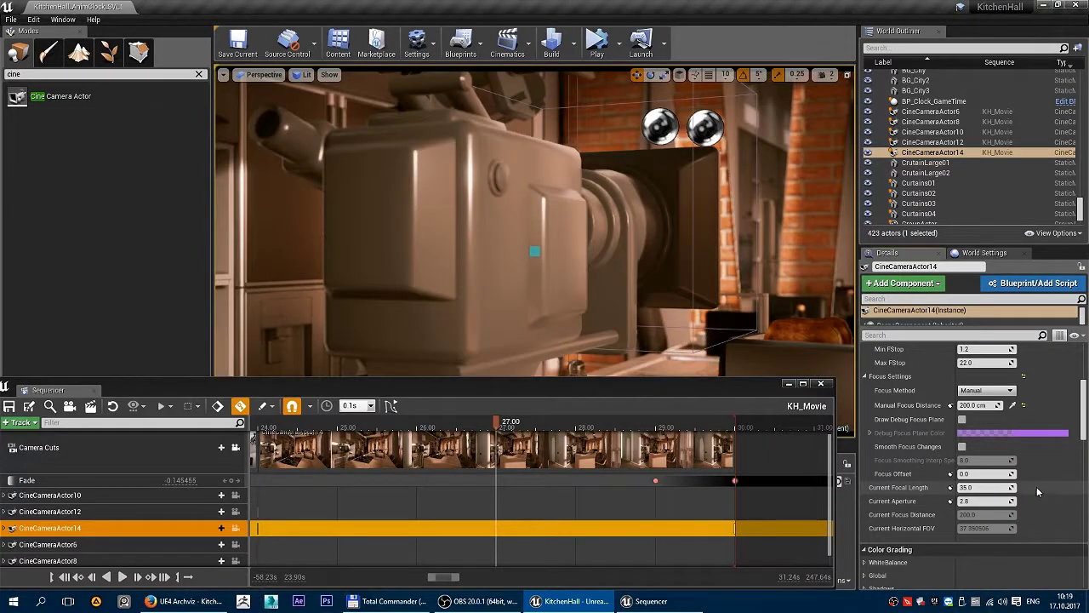
key("ctrl+z")
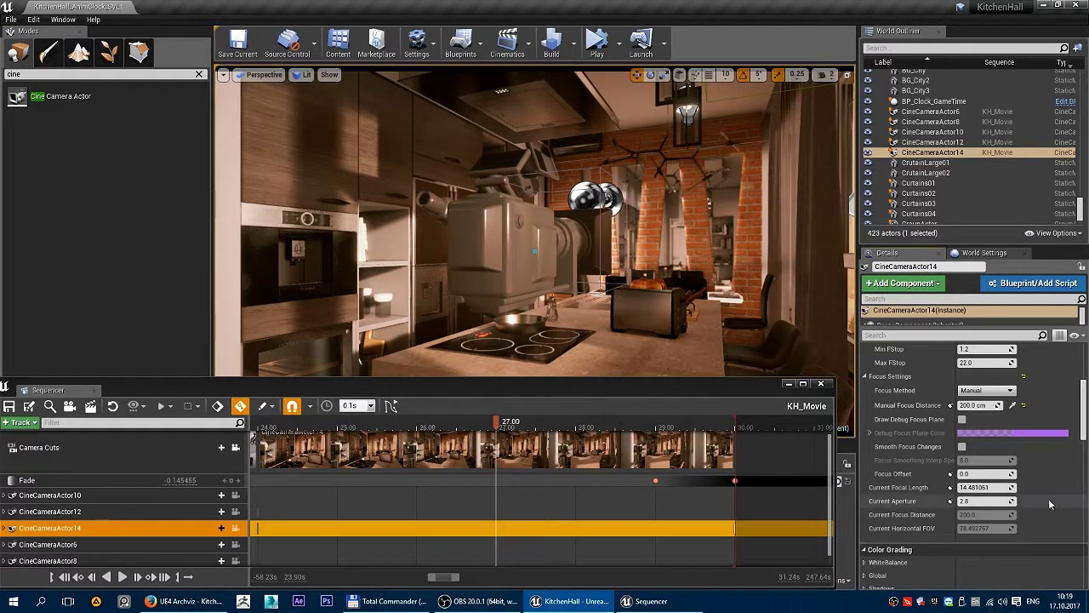
left_click(992, 488)
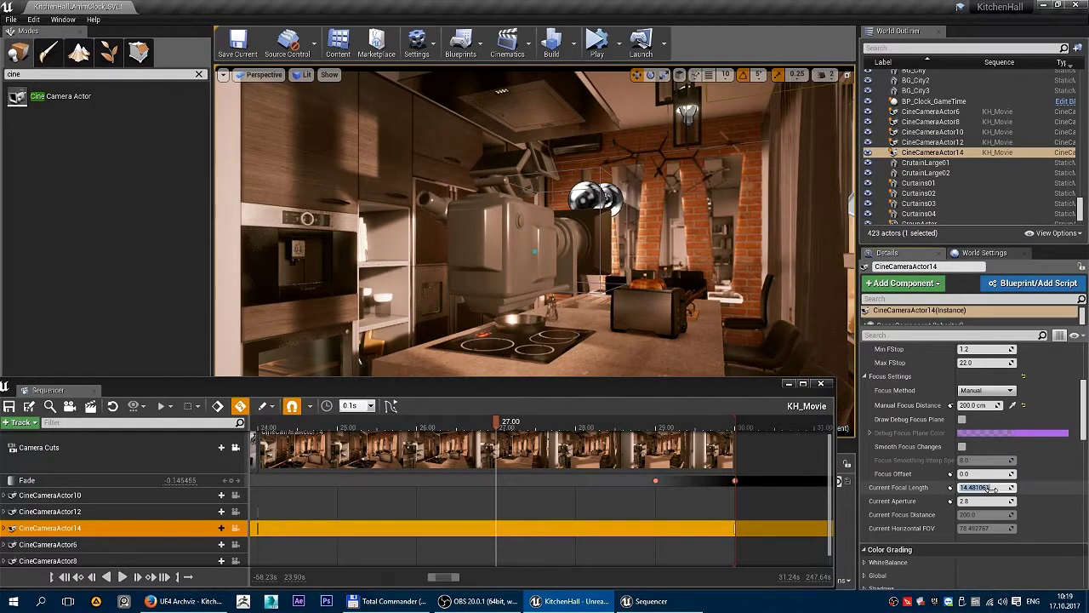
left_click(1050, 504)
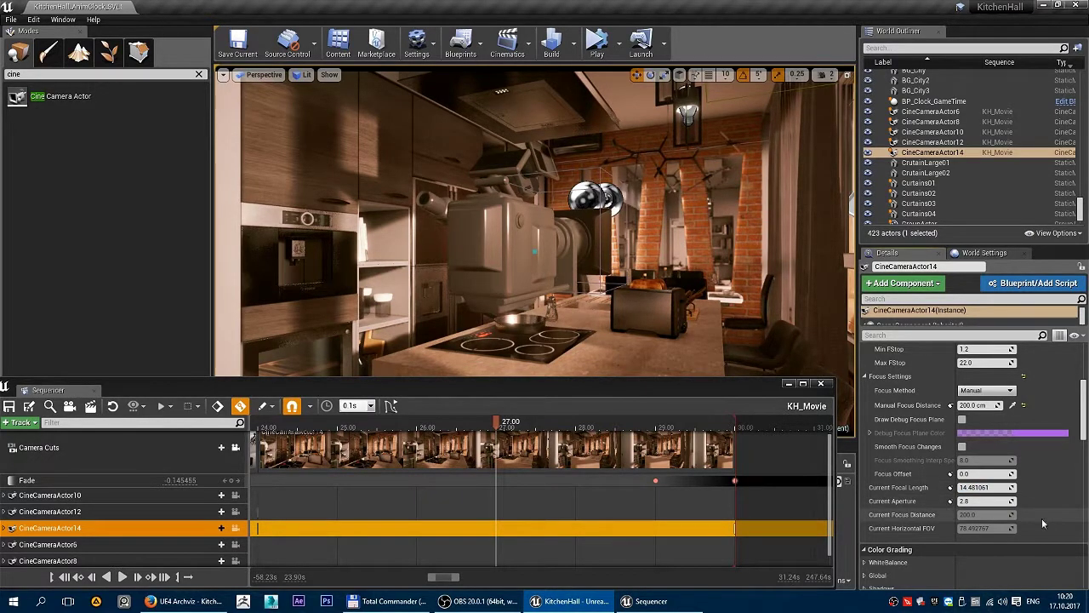
key("ctrl+z")
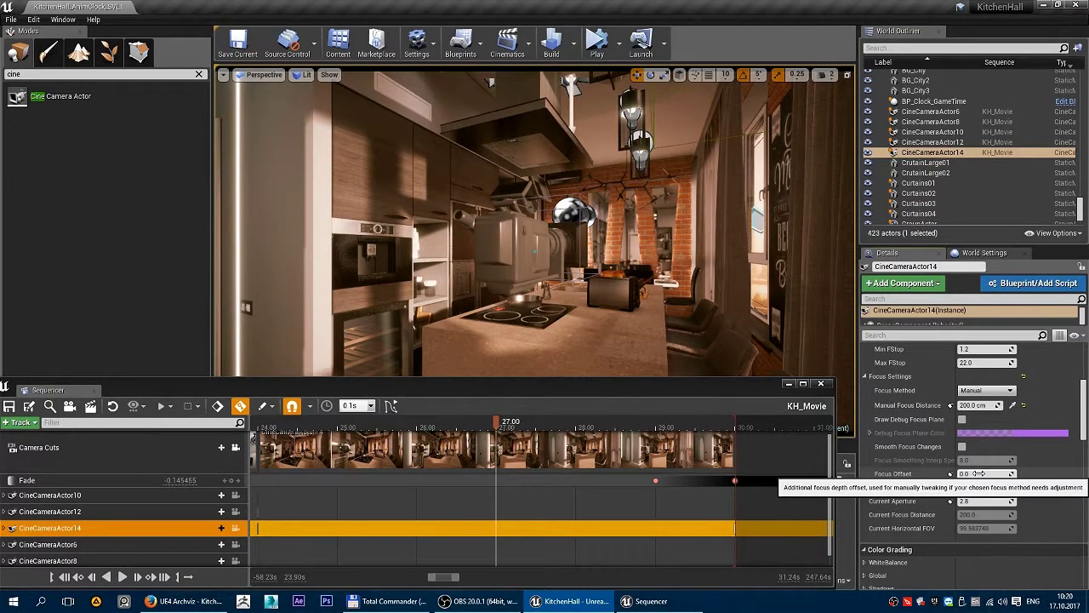
scroll(941, 439, "up", 1)
scroll(941, 439, "up", 2)
scroll(933, 461, "up", 2)
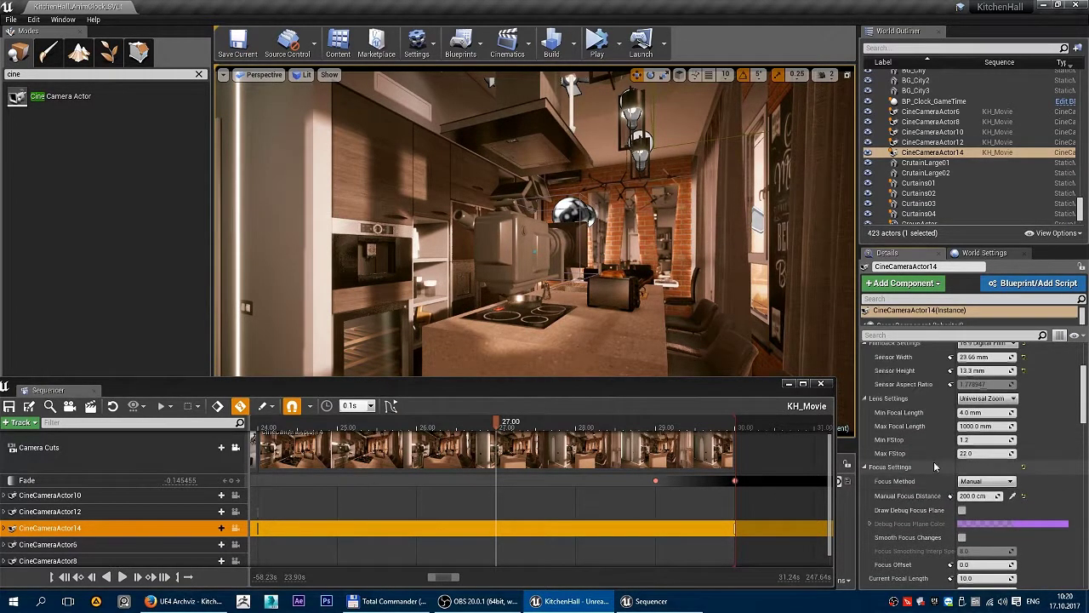
scroll(933, 461, "up", 1)
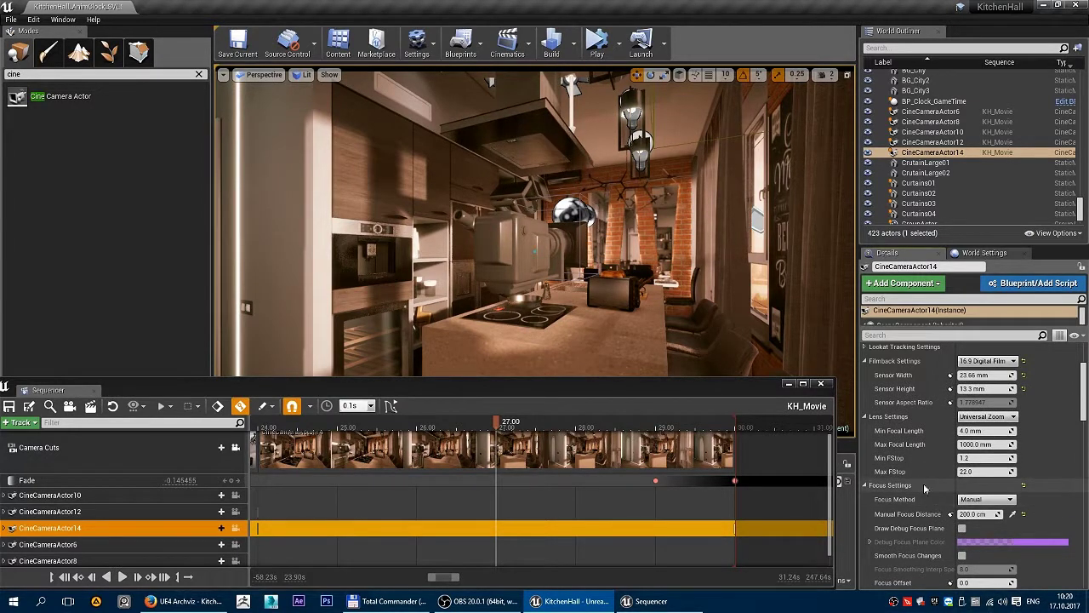
left_click_drag(979, 458, 969, 458)
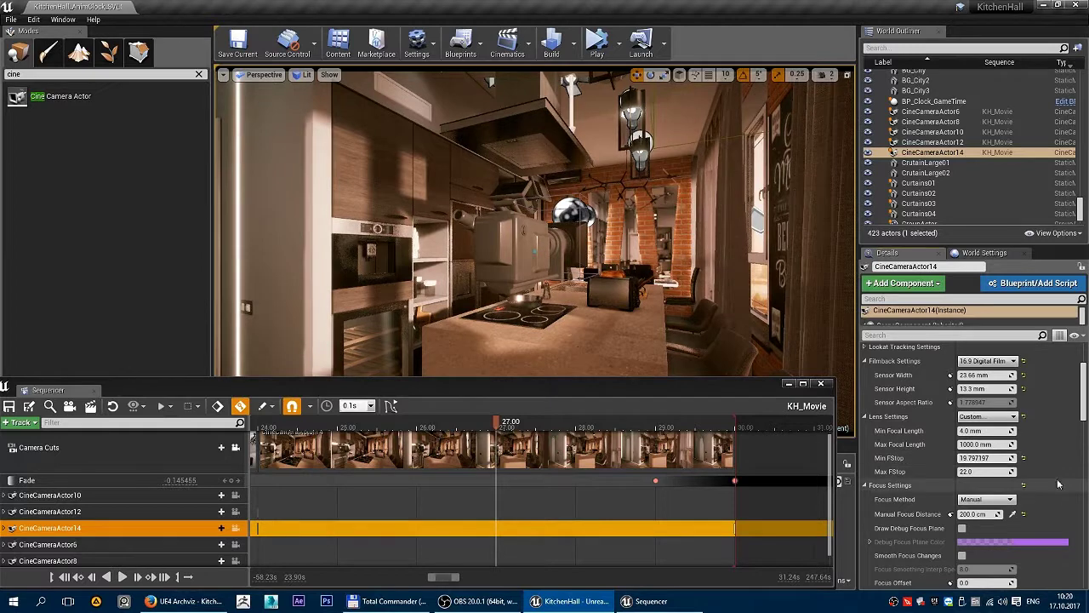
key("ctrl+z")
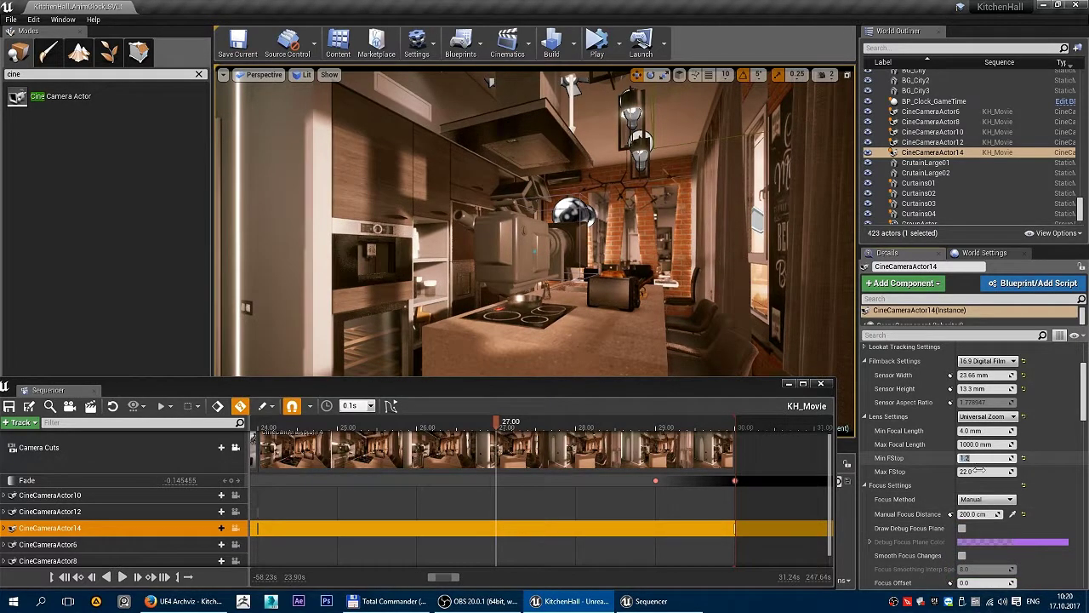
left_click(987, 472)
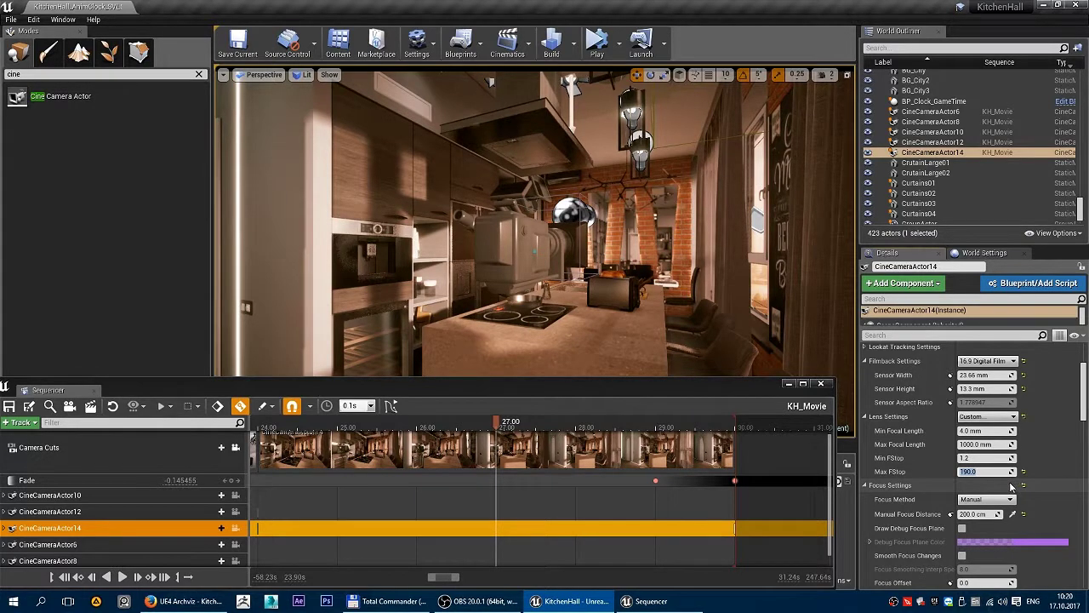
key("shift+Tab")
type("1")
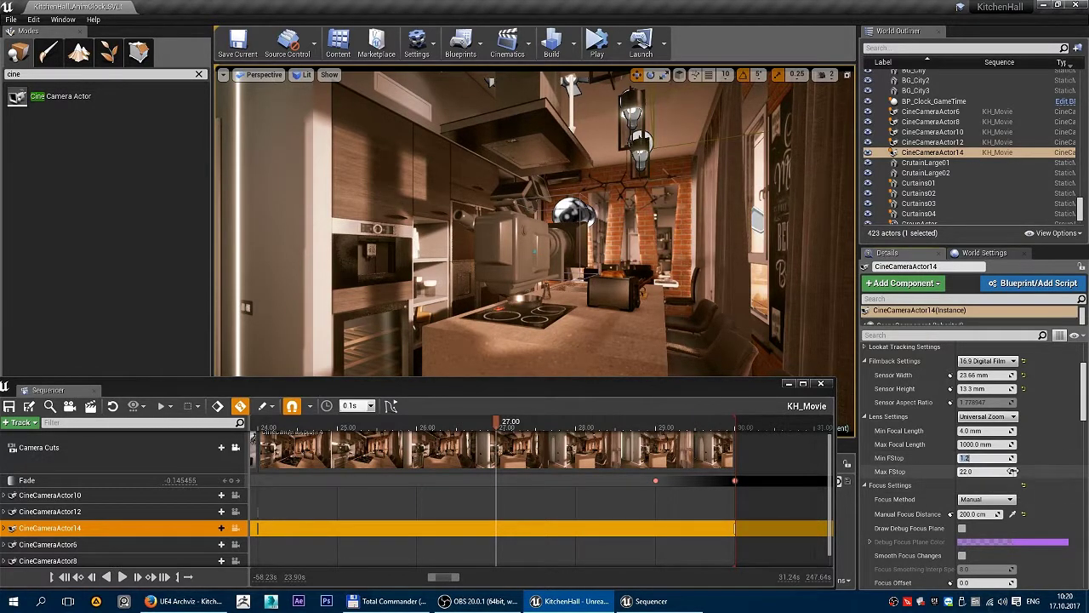
key("Return")
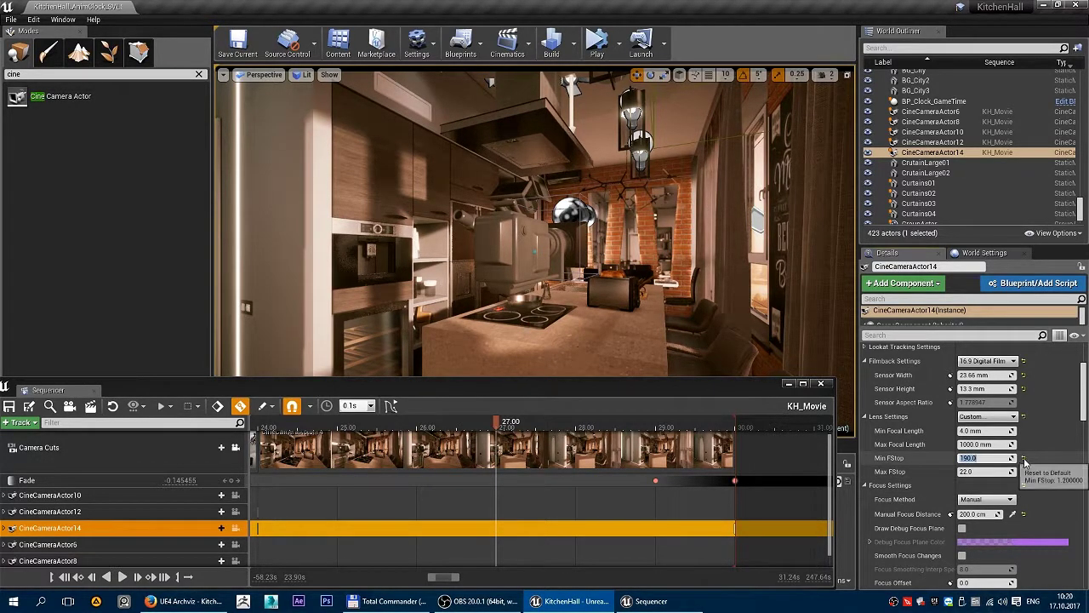
key("shift+Tab")
type("1")
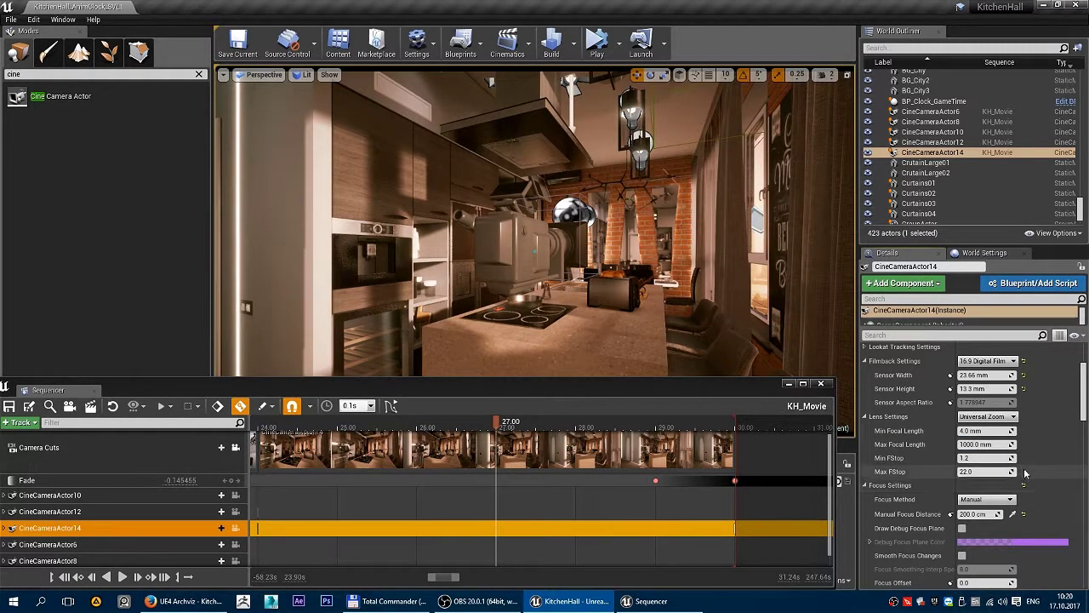
scroll(979, 476, "down", 1)
scroll(970, 491, "down", 1)
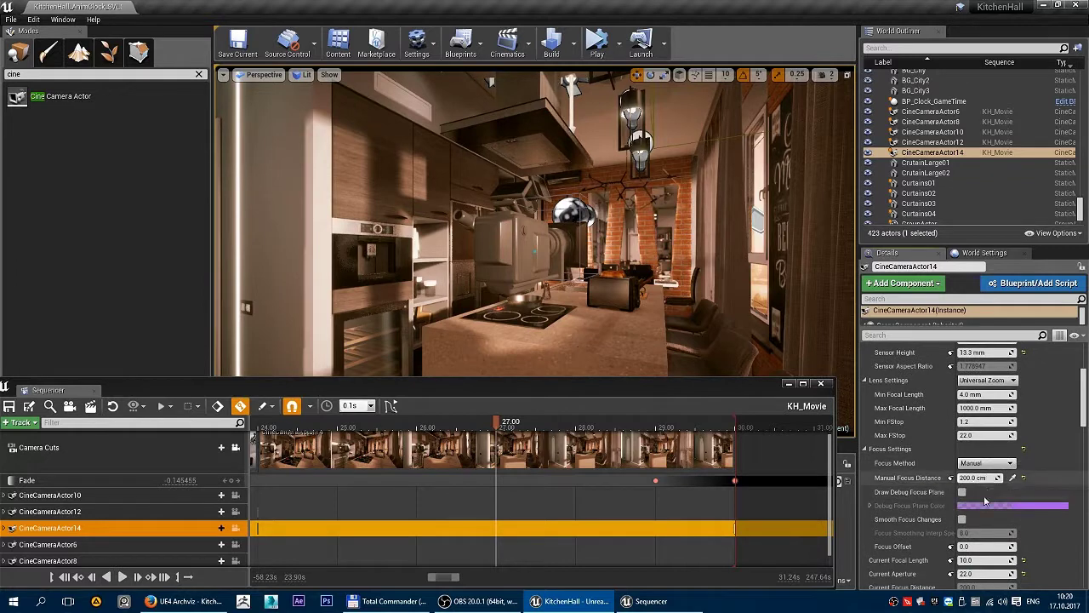
scroll(987, 506, "down", 2)
scroll(1004, 515, "down", 1)
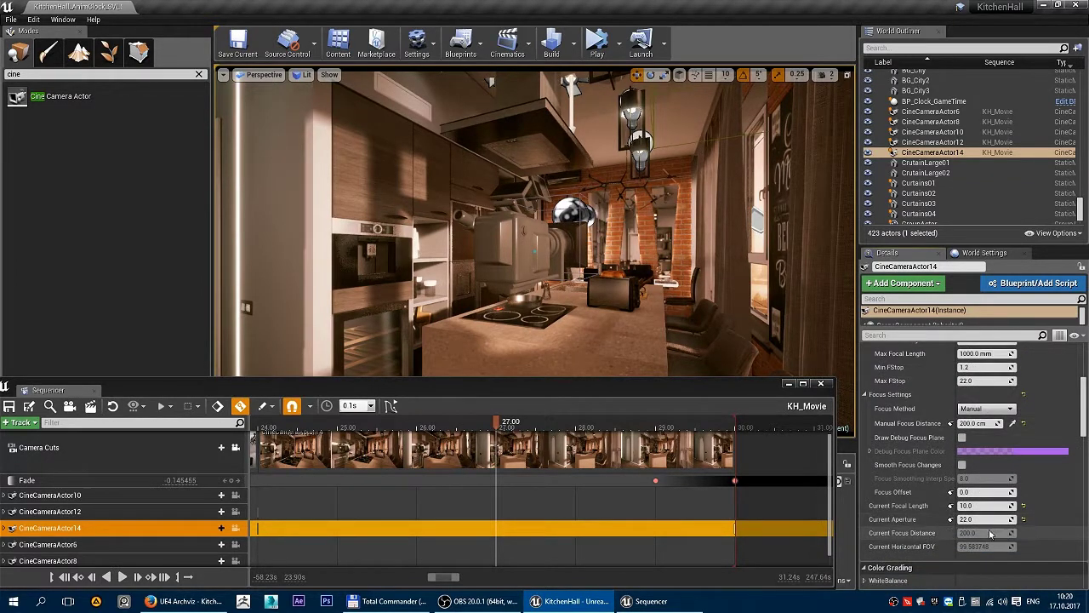
mouse_move(973, 492)
left_mouse_down()
mouse_move(1017, 505)
mouse_move(953, 519)
left_mouse_up()
left_click(1024, 492)
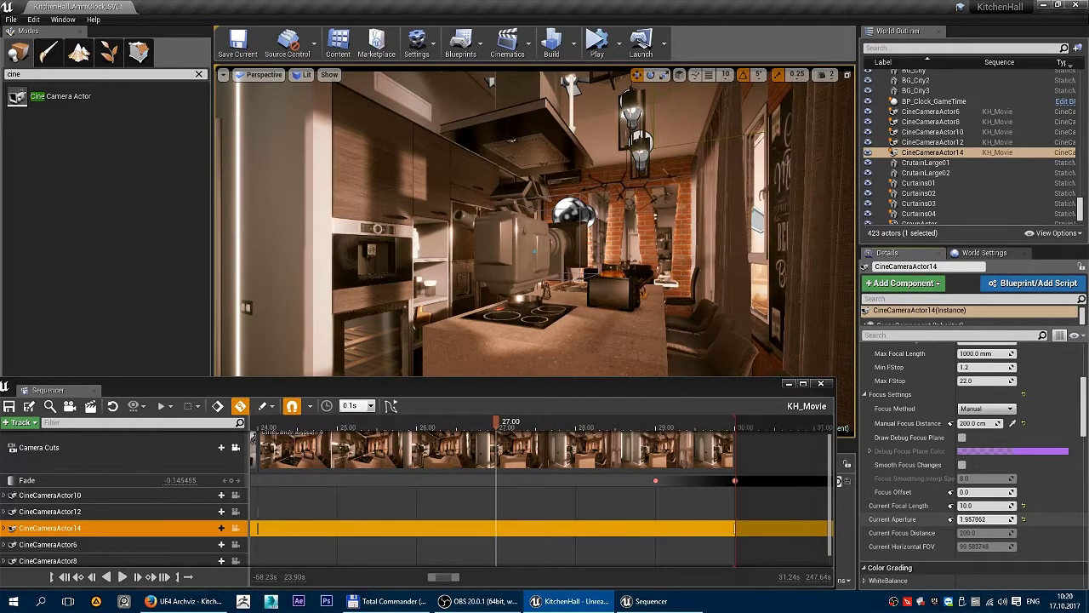
left_click_drag(973, 519, 970, 534)
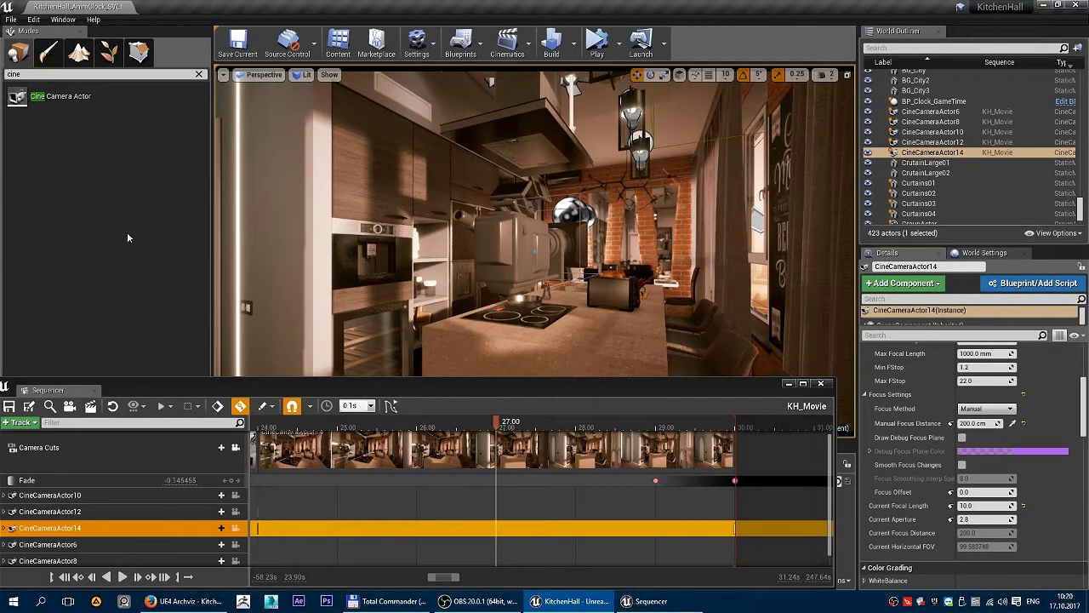
left_click(387, 601)
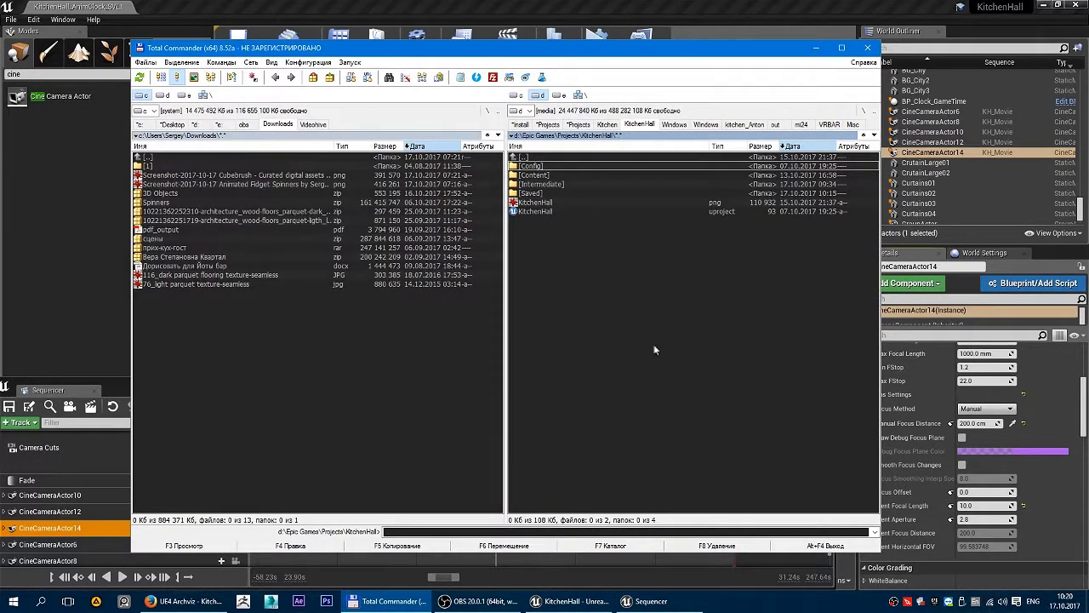
left_click(607, 124)
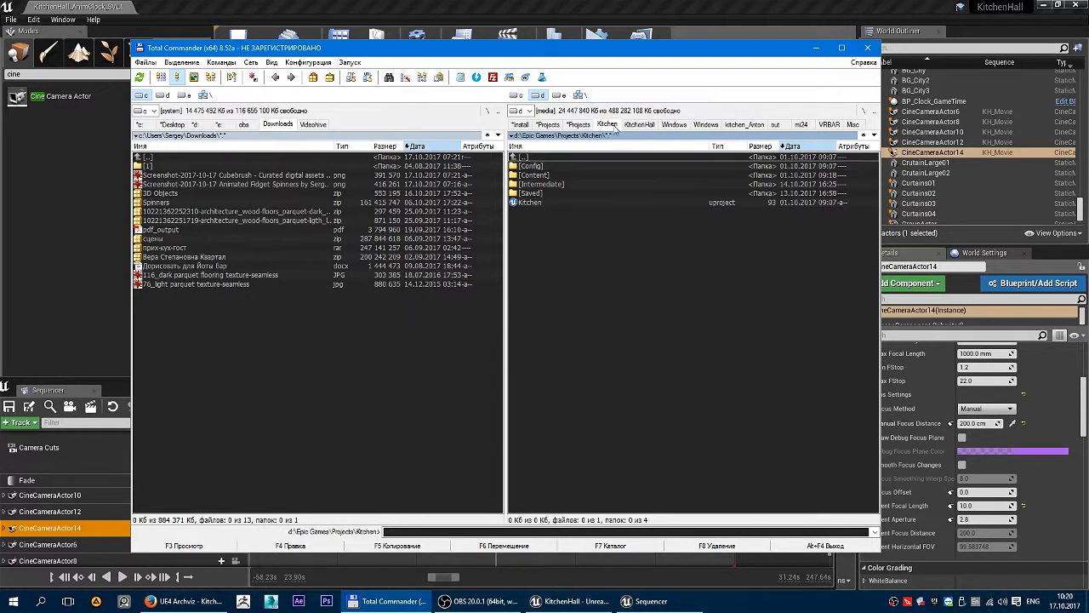
left_click(814, 49)
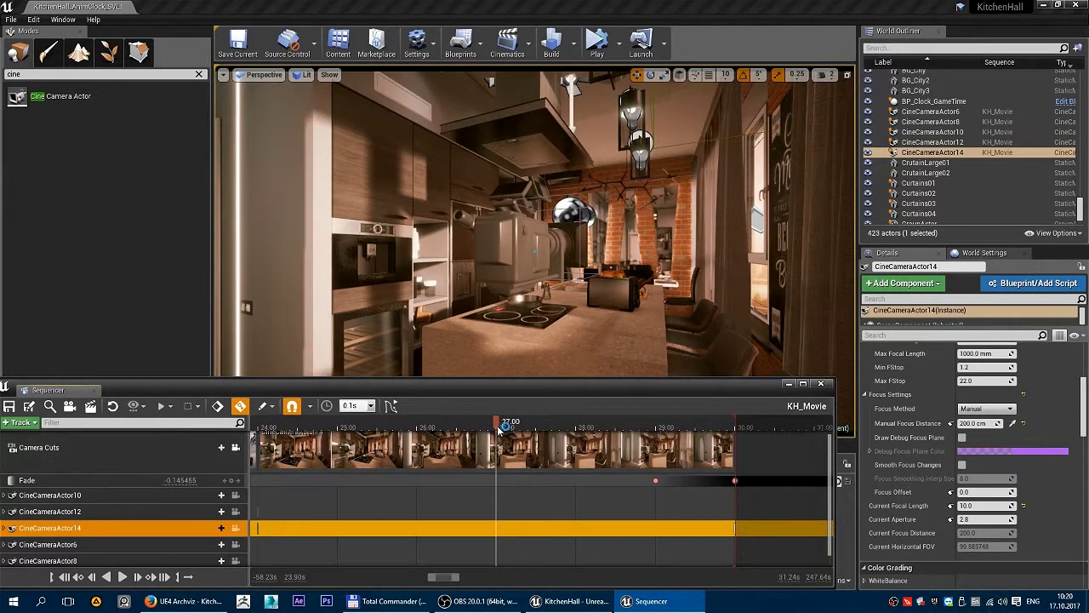
Scrub the Sequencer playhead to a new time and scroll the Details panel up and down.
mouse_move(501, 421)
left_mouse_down()
mouse_move(276, 434)
mouse_move(647, 446)
mouse_move(576, 455)
left_mouse_up()
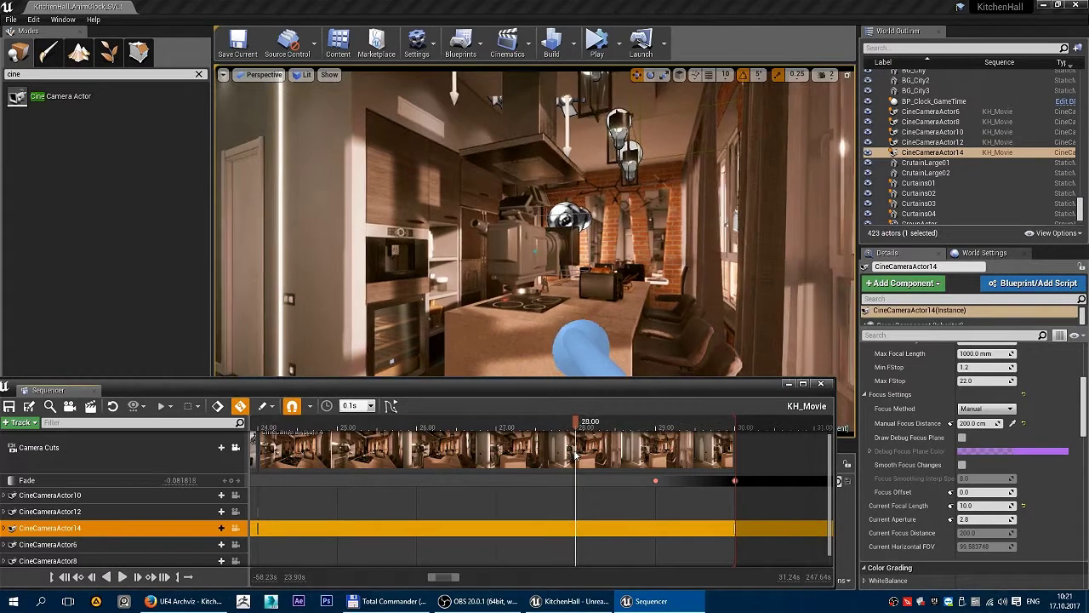
scroll(949, 479, "up", 2)
scroll(962, 488, "up", 1)
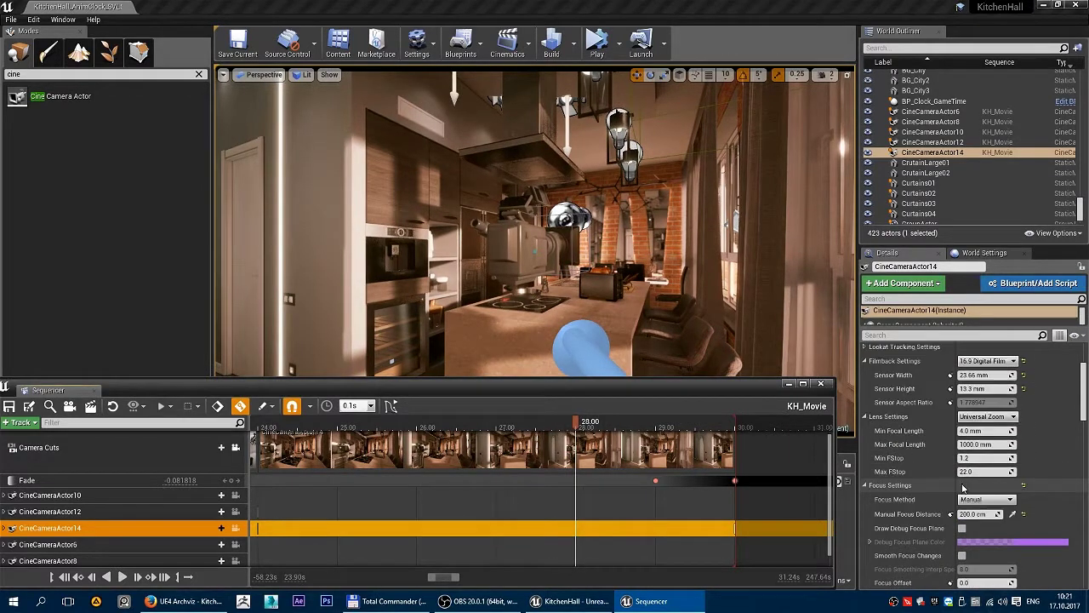
scroll(964, 488, "up", 1)
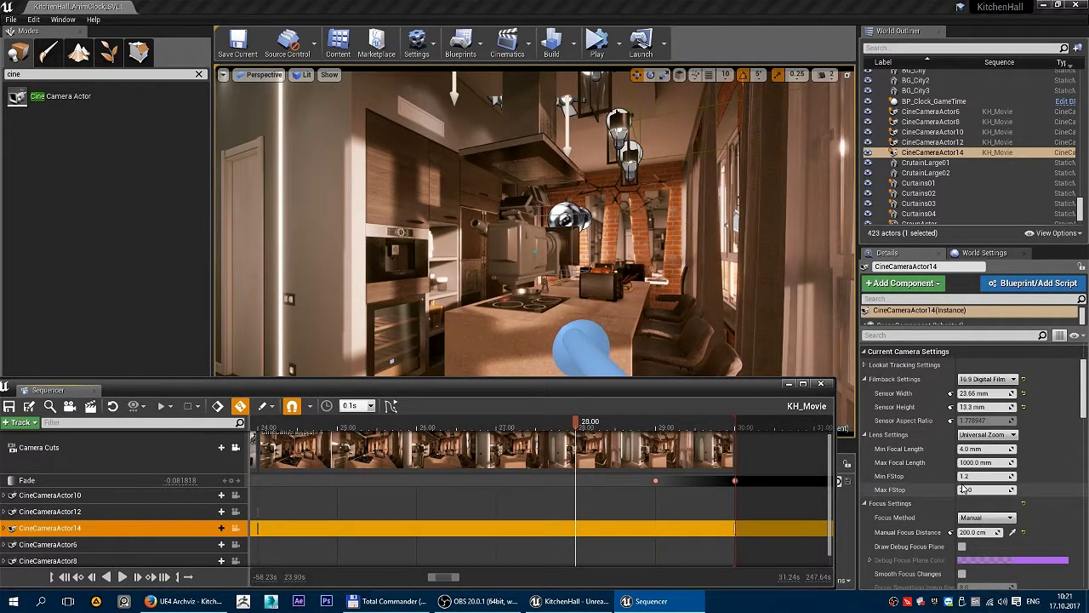
scroll(975, 496, "down", 3)
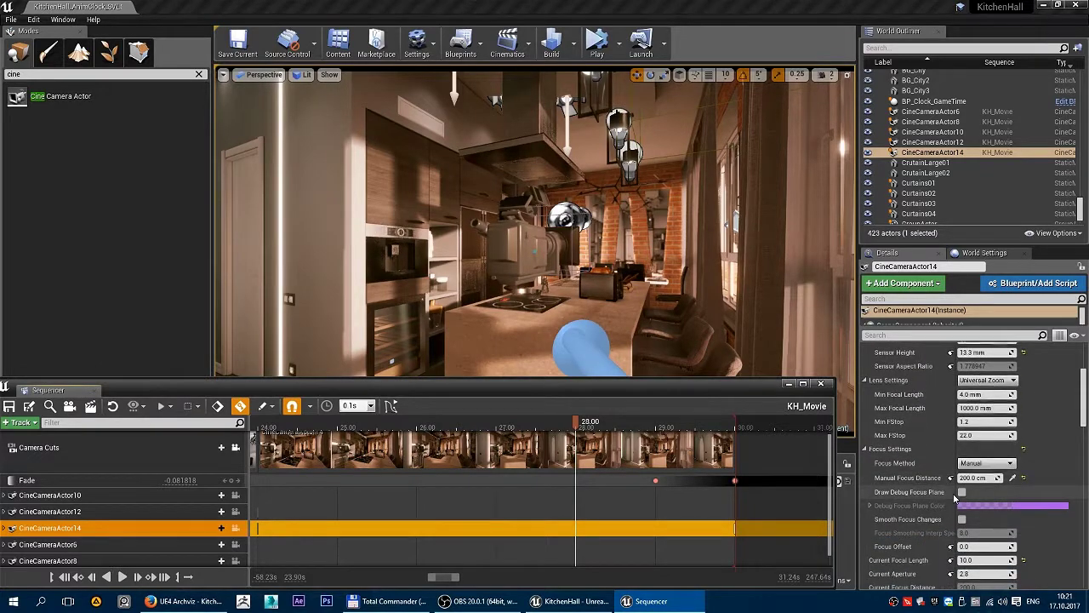
scroll(955, 498, "down", 1)
scroll(952, 490, "down", 2)
scroll(951, 491, "down", 1)
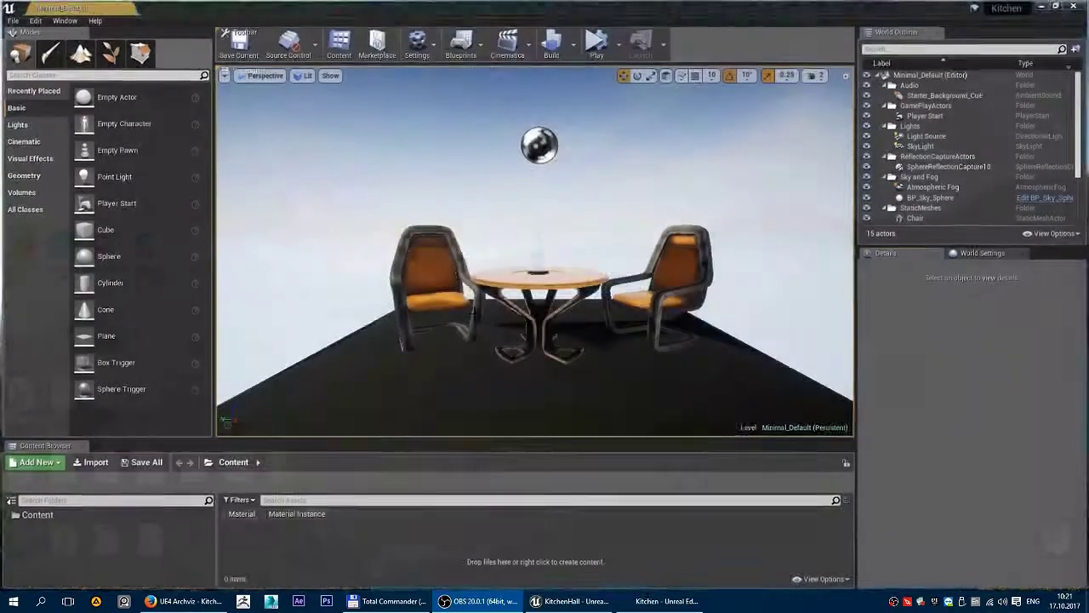
Open the recent 3DKitchen_Final level and its KitchenSeq level sequence.
left_click(10, 21)
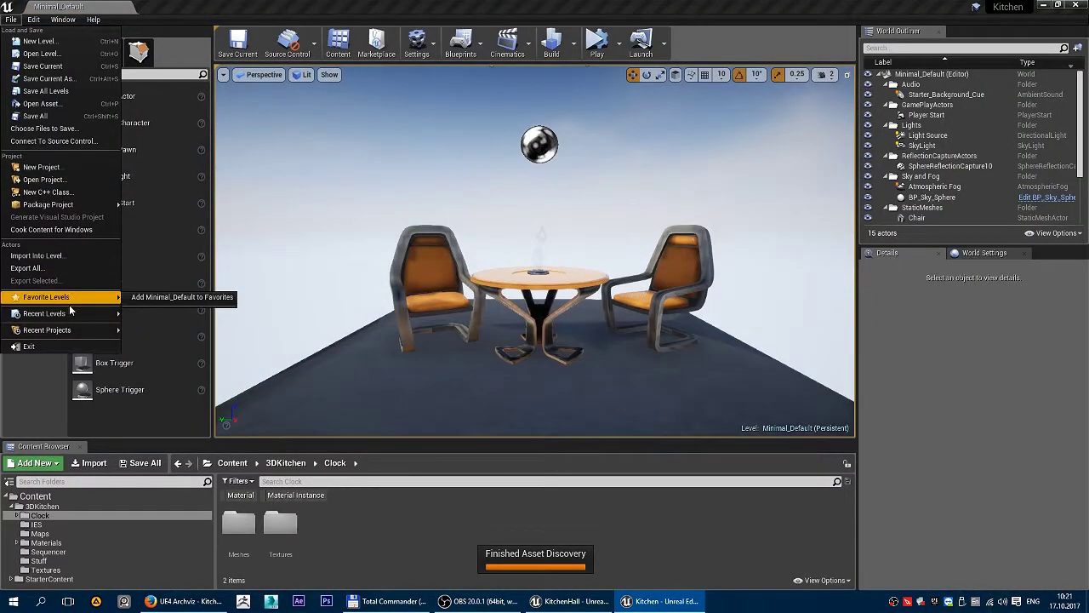
mouse_move(59, 313)
left_click(217, 314)
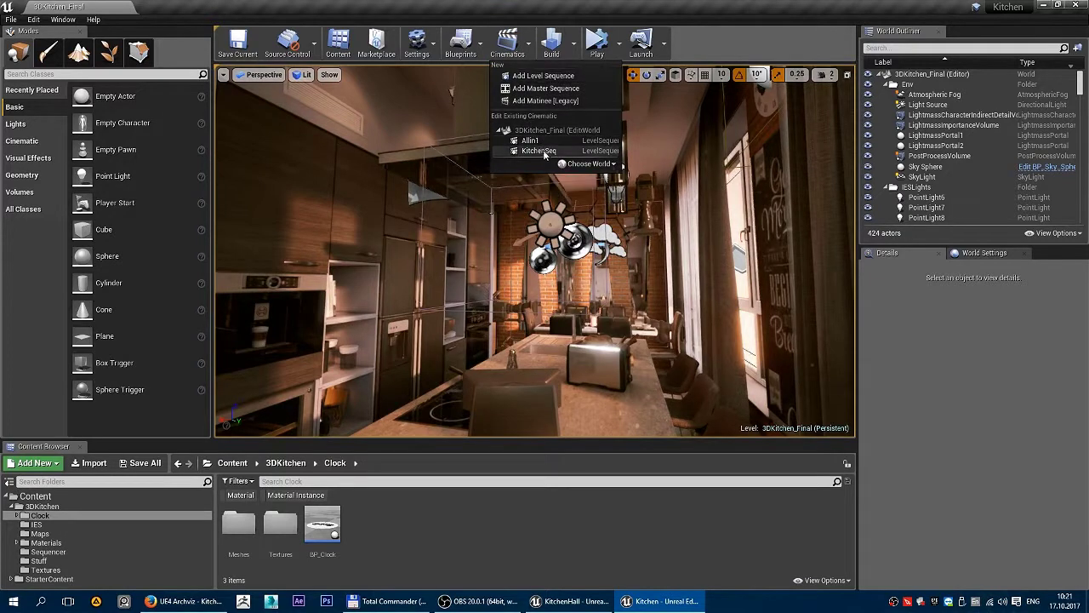
left_click(549, 150)
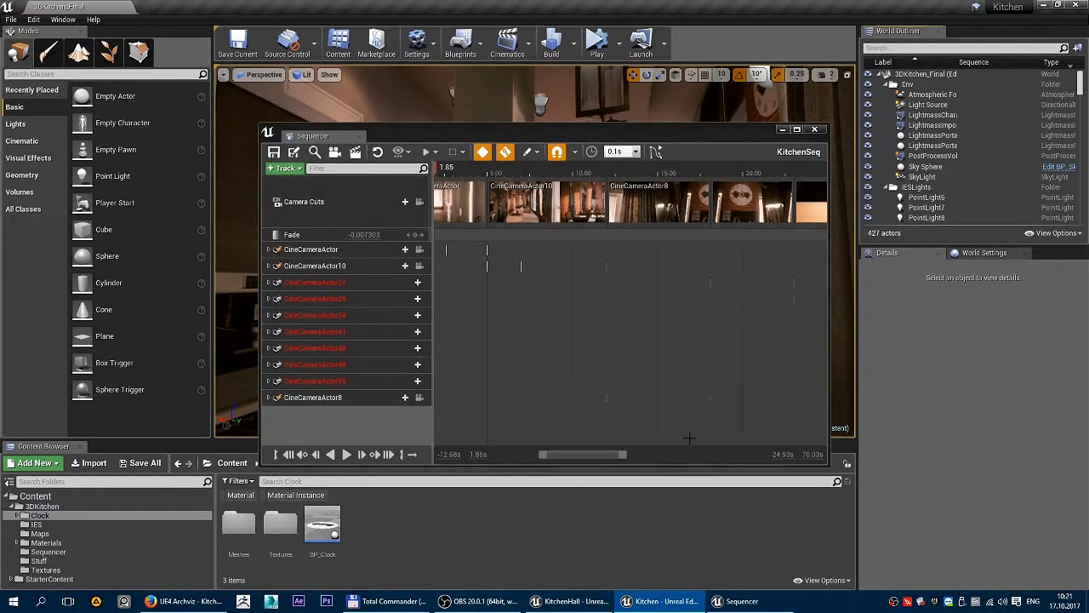
Zoom the KitchenSeq timeline to its last seconds and select the final camera cut.
mouse_move(594, 460)
left_mouse_down()
mouse_move(549, 457)
mouse_move(764, 456)
left_mouse_up()
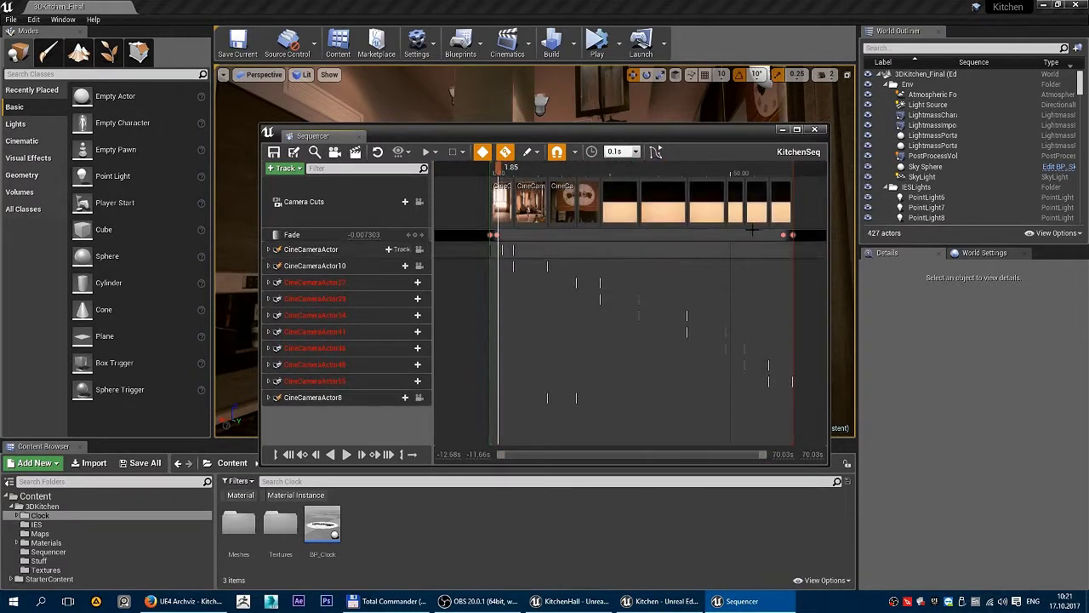
left_click(777, 197)
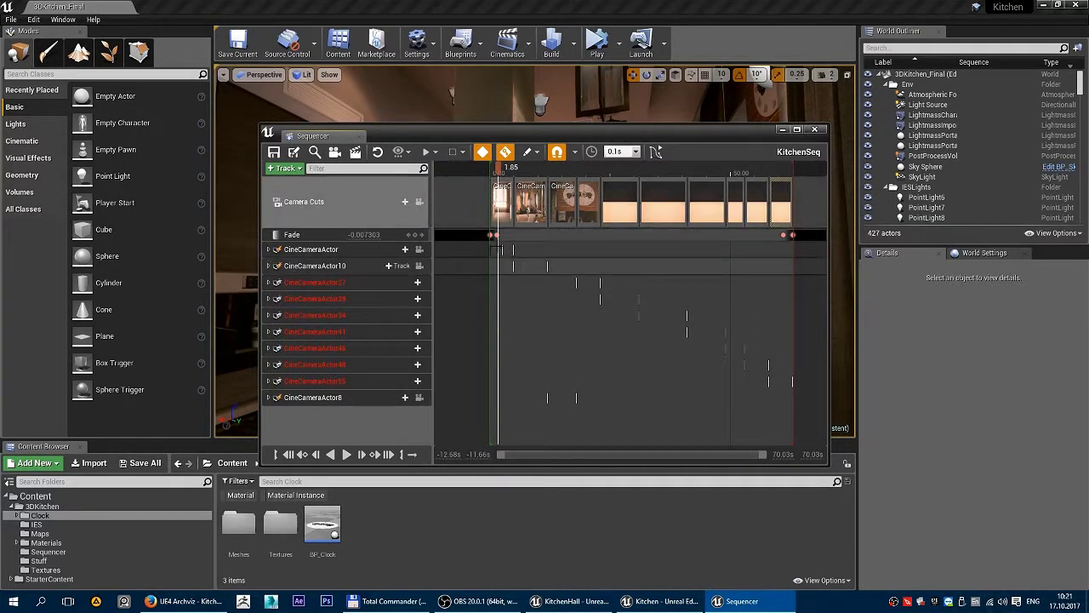
scroll(798, 200, "up", 5)
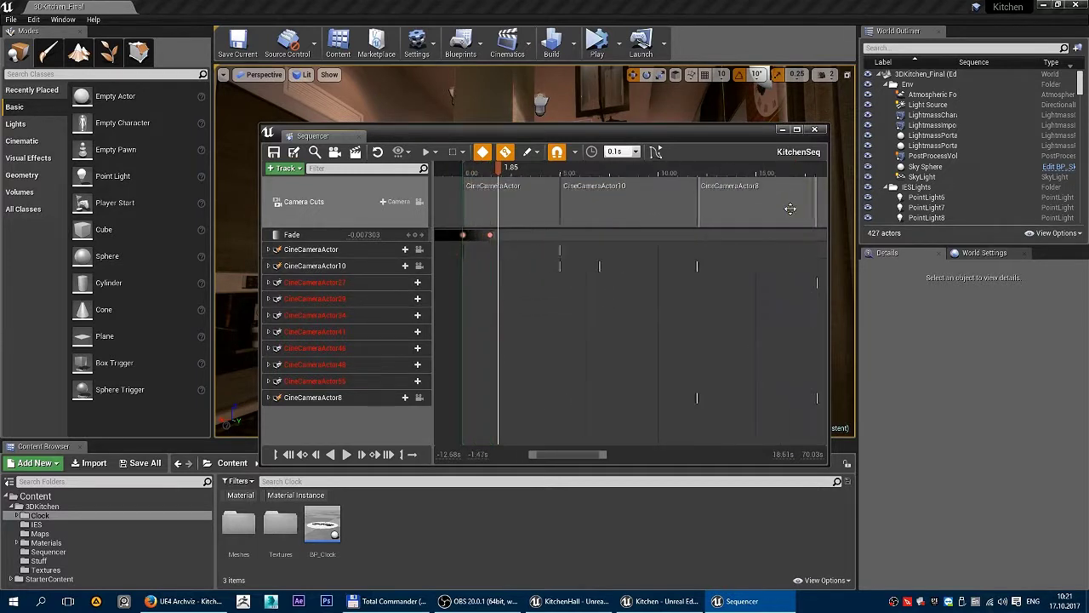
left_click_drag(596, 456, 748, 458)
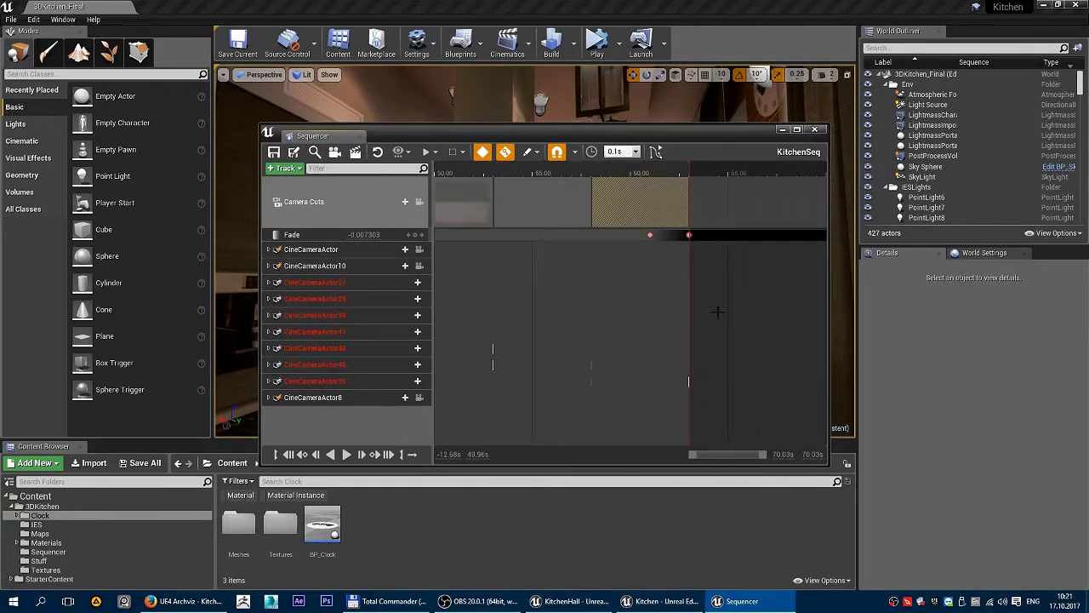
scroll(632, 189, "up", 2)
scroll(596, 204, "up", 3)
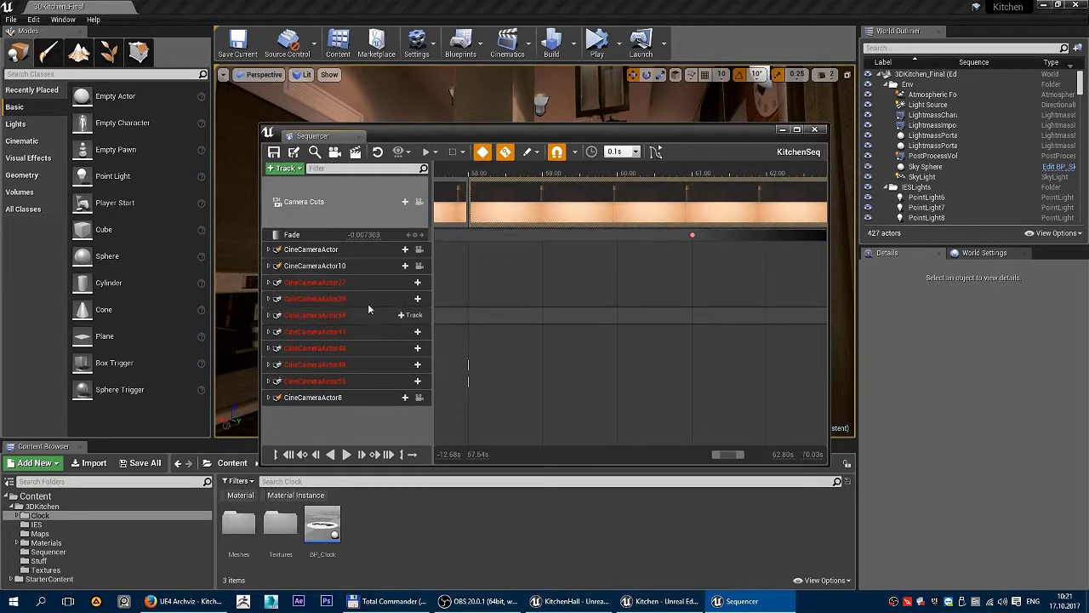
Select and expand CineCameraActor55 to reveal its Manual Focus Dist and Transform tracks.
left_click(277, 382)
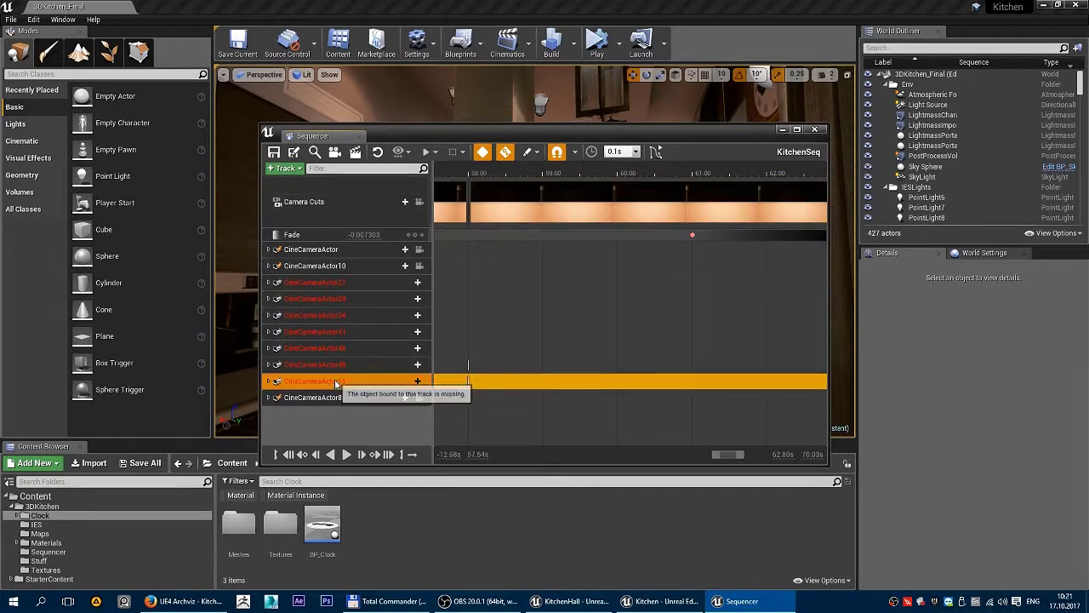
left_click(268, 381)
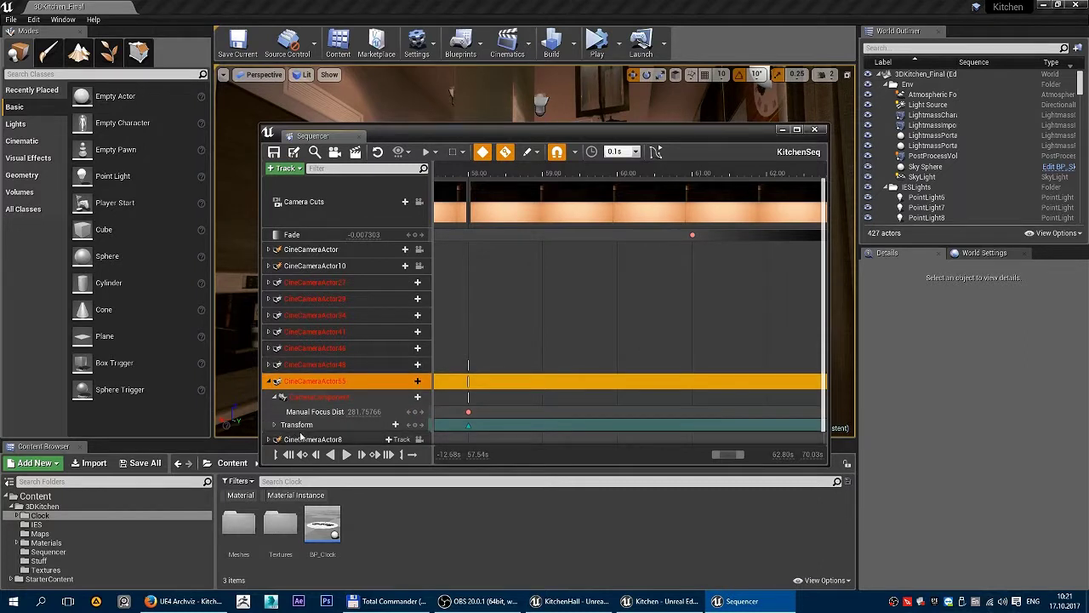
left_click(315, 412)
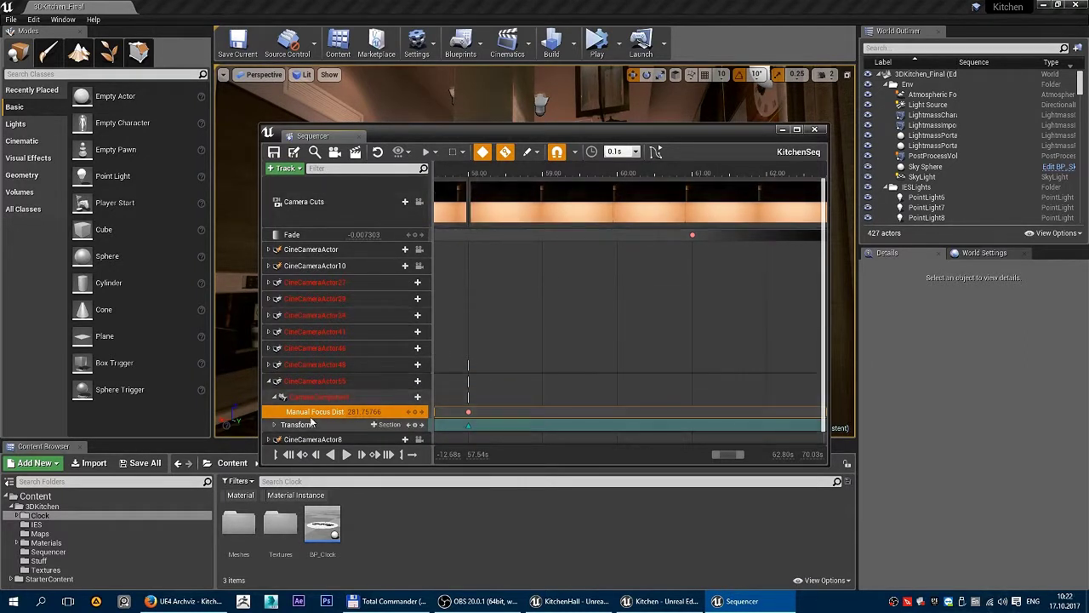
left_click(327, 380)
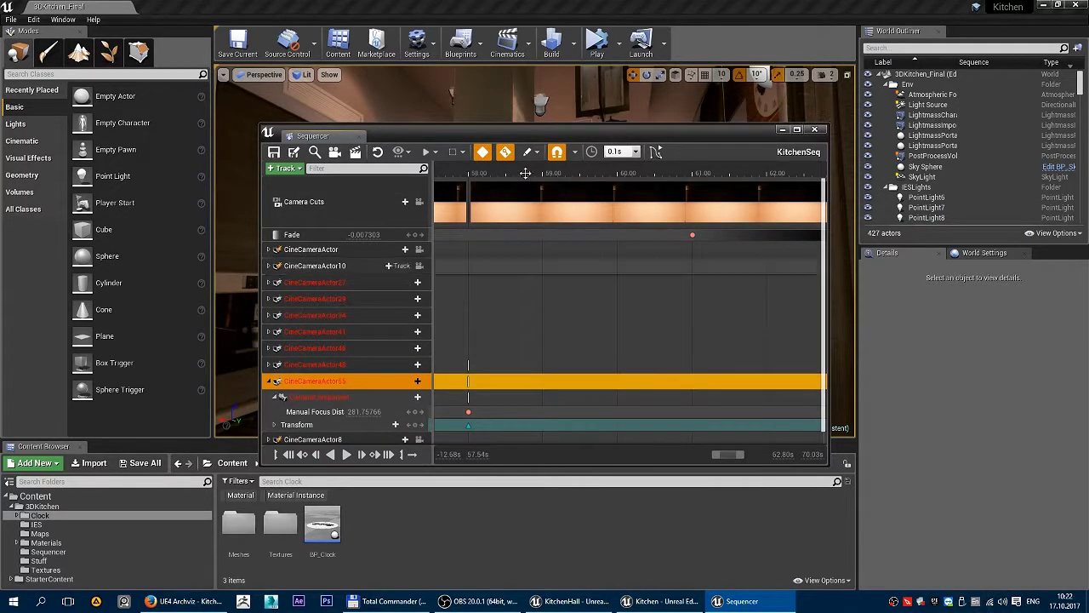
Move the Sequencer window up and left and scroll the panel down.
left_click_drag(549, 132, 460, 85)
scroll(949, 193, "down", 5)
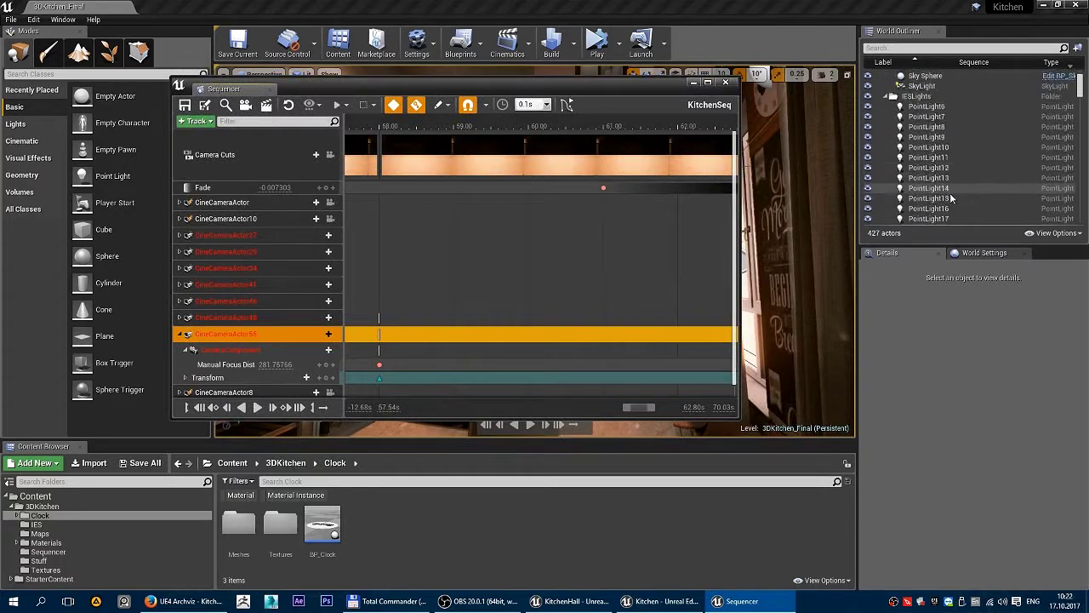
scroll(954, 177, "down", 5)
scroll(938, 181, "down", 5)
scroll(941, 179, "down", 3)
scroll(941, 179, "down", 3)
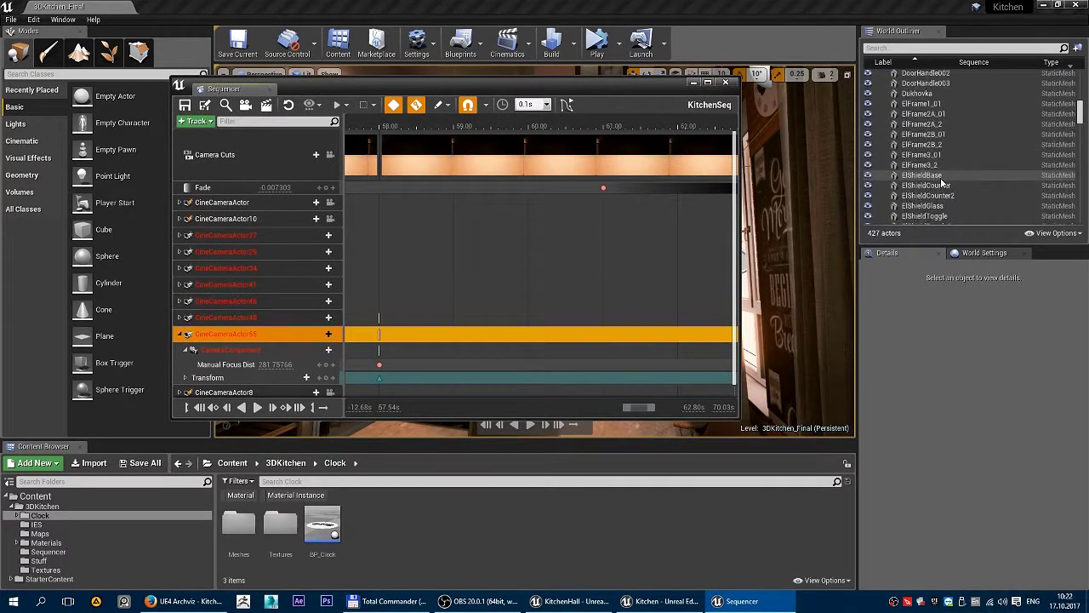
scroll(940, 177, "down", 2)
Filter the World Outliner by 'cine', widen the Label column, and show CineCameraActor55's Focus Settings.
left_click(916, 49)
type("cine")
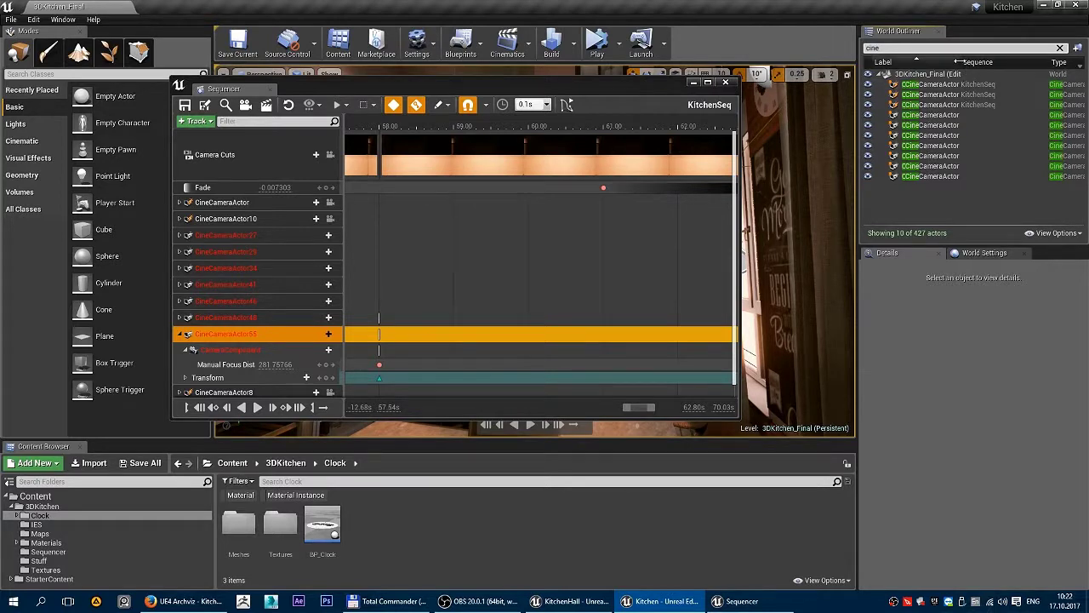
left_click_drag(956, 61, 988, 62)
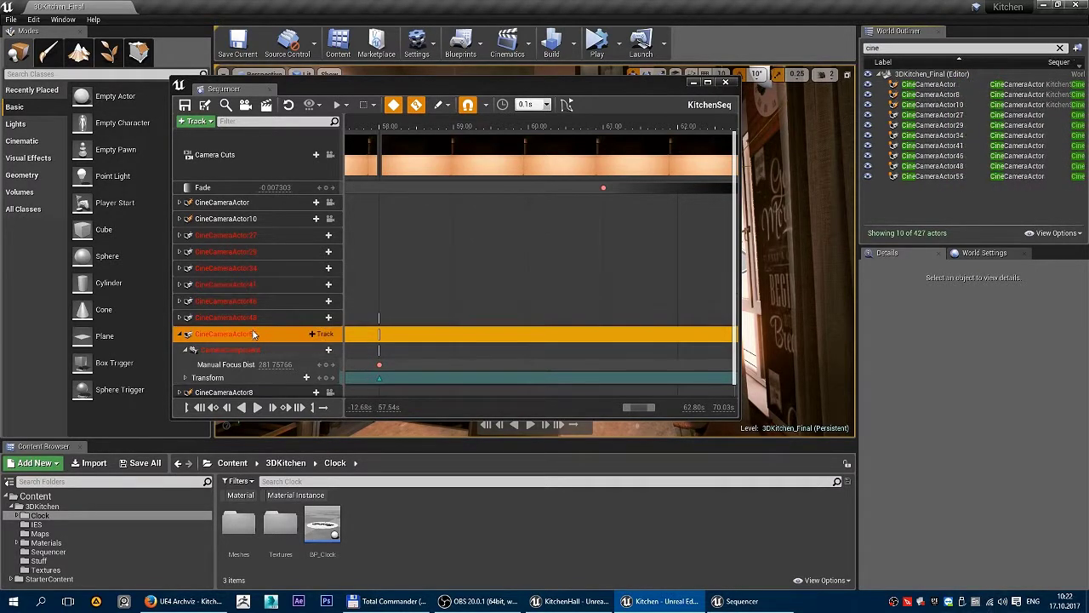
left_click(962, 176)
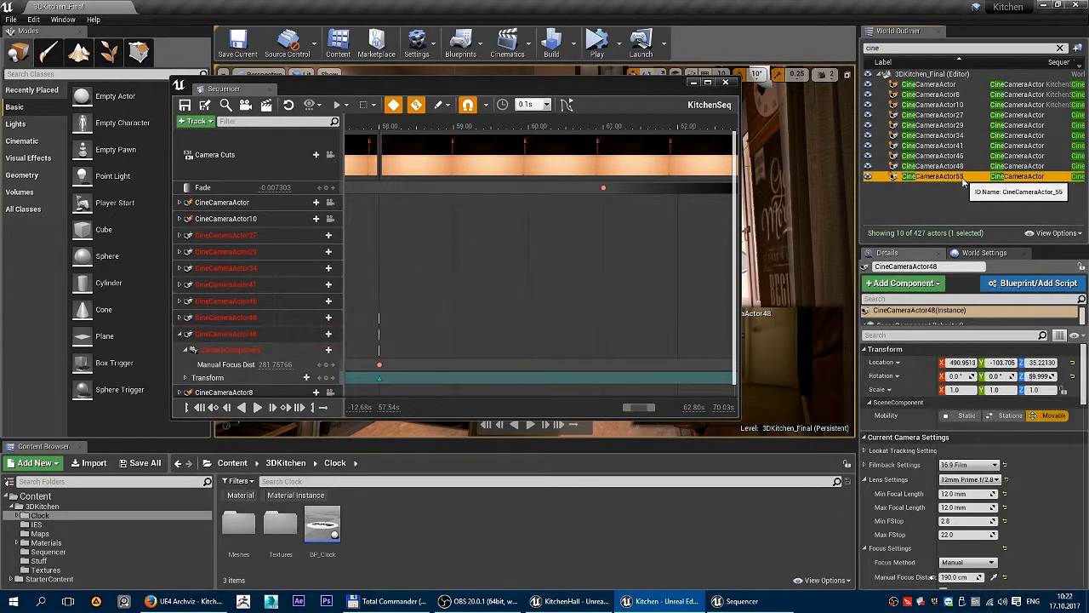
left_click_drag(647, 91, 511, 50)
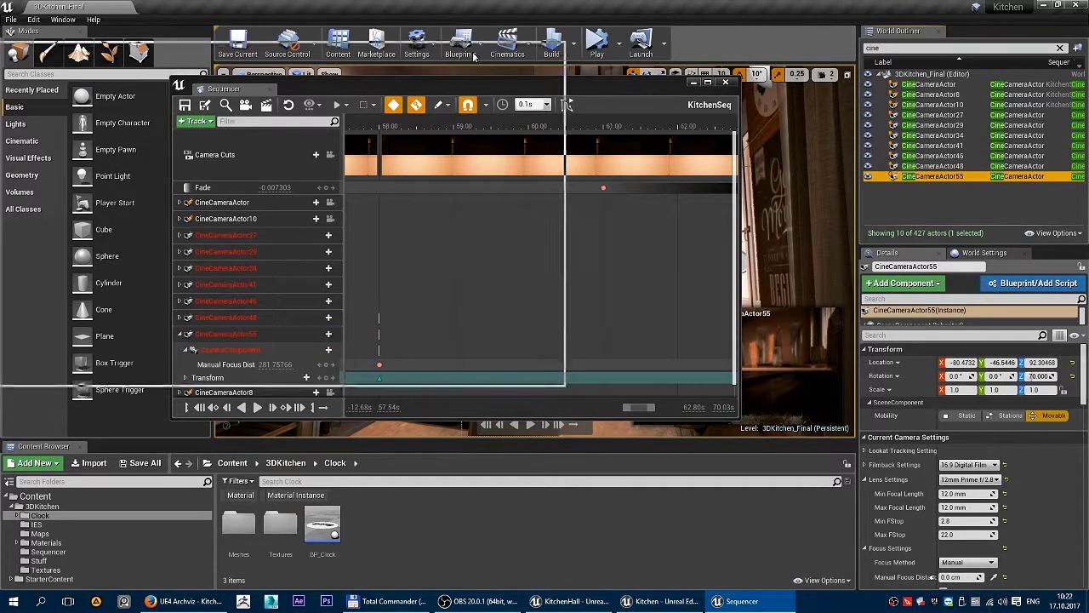
scroll(1015, 462, "down", 3)
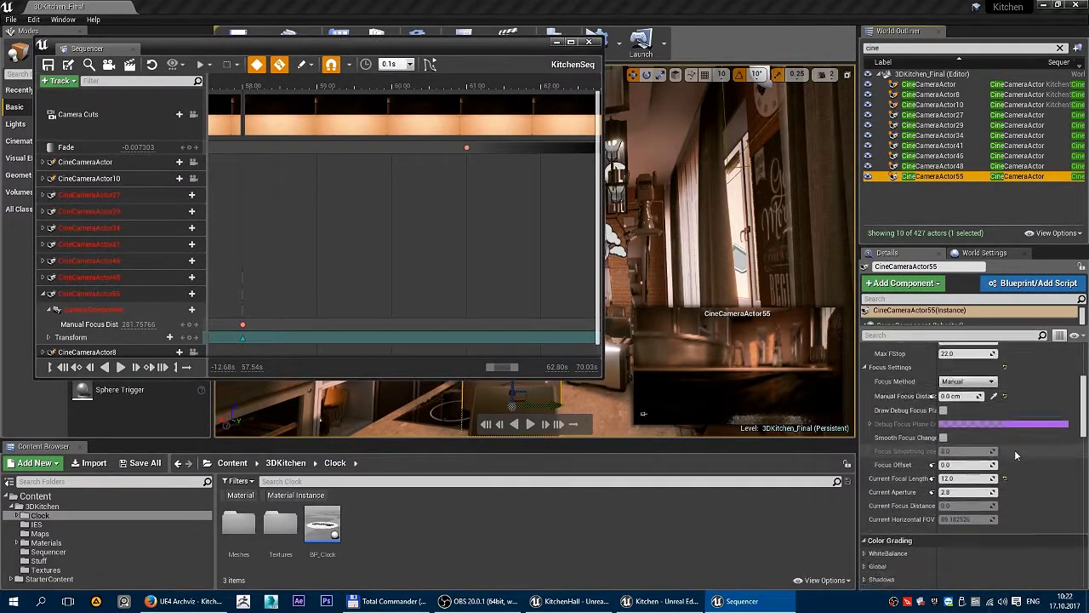
scroll(1014, 449, "down", 2)
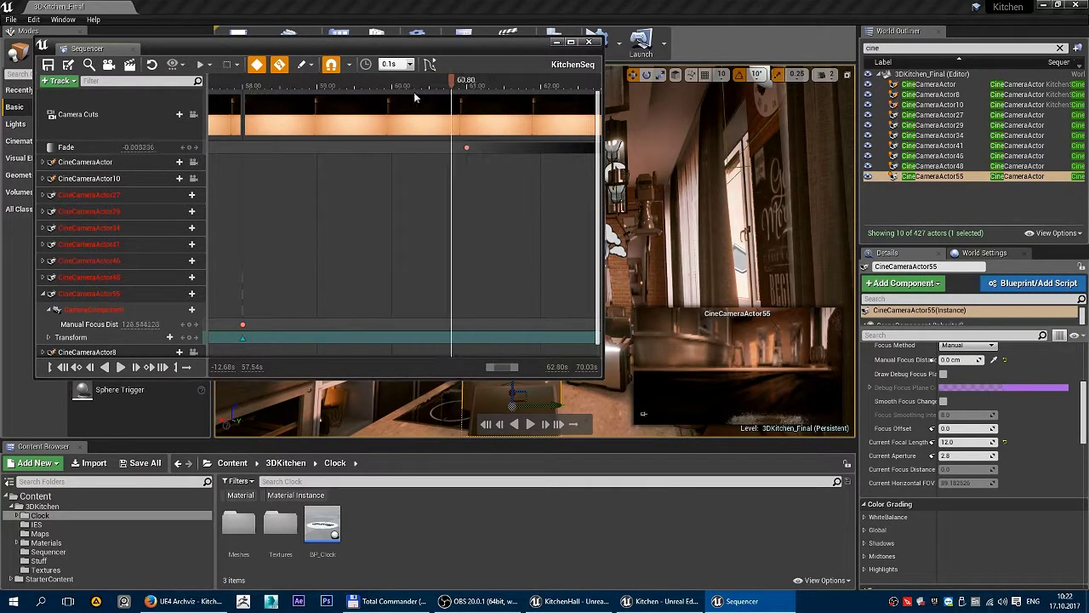
Scrub the playhead through 58.10, 61.60 and 59.40 s, then move Sequencer right.
left_click_drag(312, 89, 251, 92)
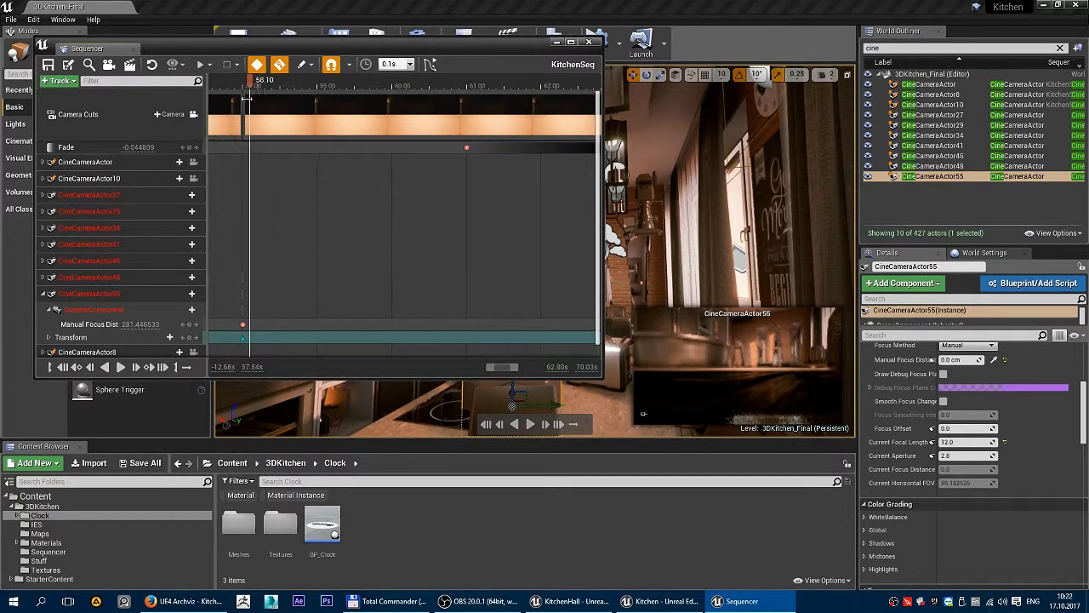
left_click(515, 88)
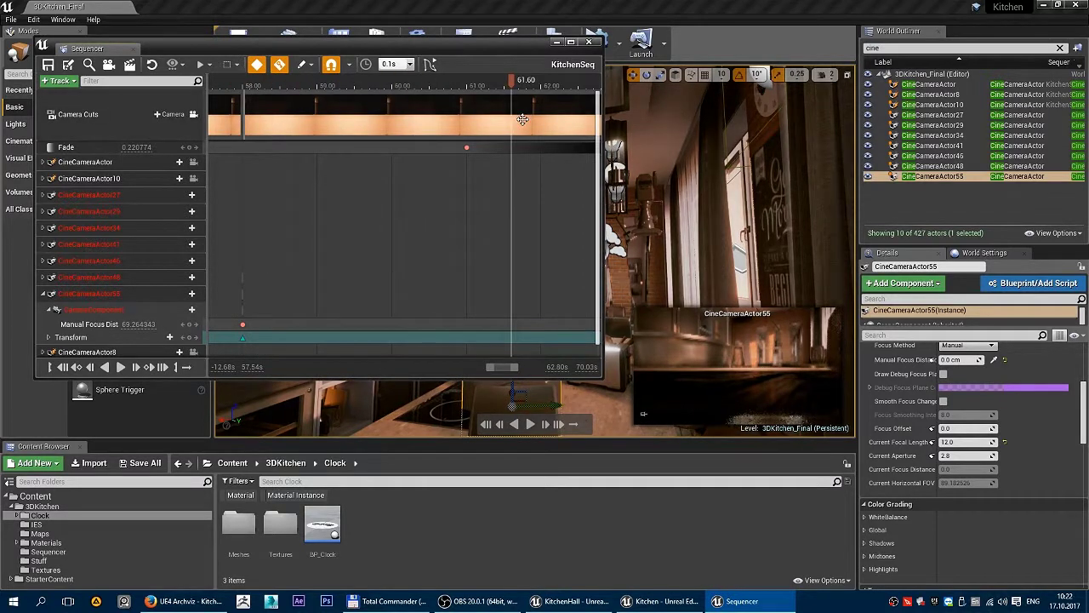
scroll(519, 100, "down", 4)
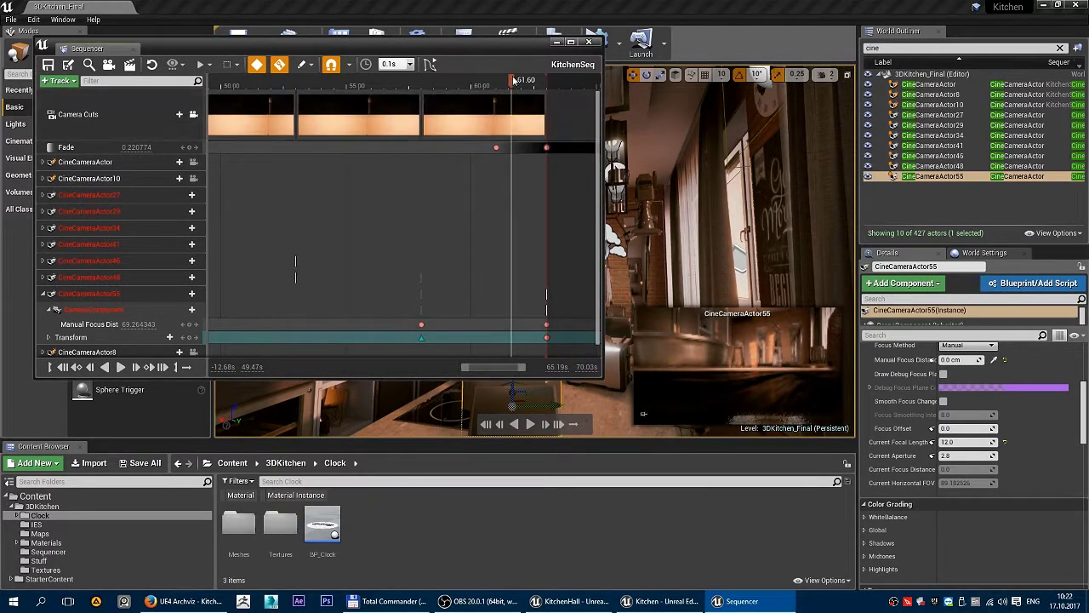
left_click(457, 86)
left_click_drag(380, 51, 776, 72)
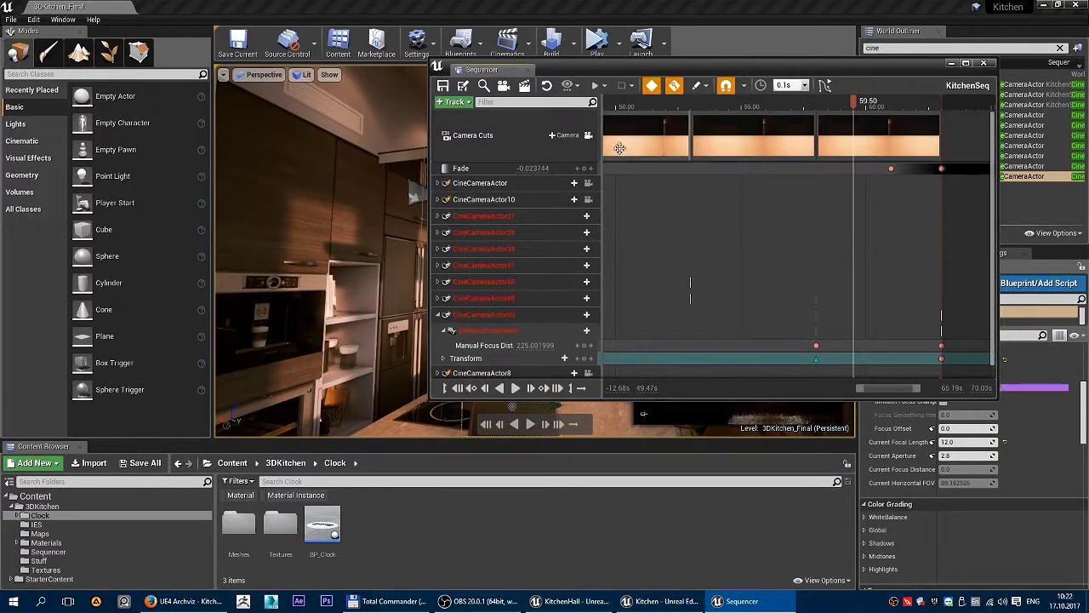
Close Sequencer and reopen KitchenSeq from the Cinematics toolbar menu.
left_click(984, 65)
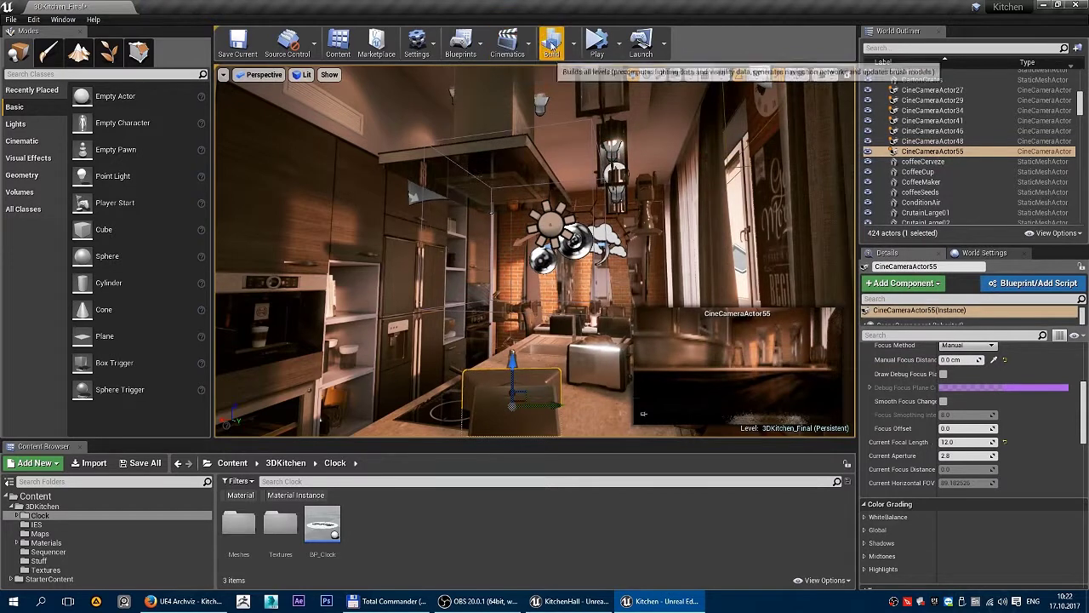
left_click(513, 47)
key("Escape")
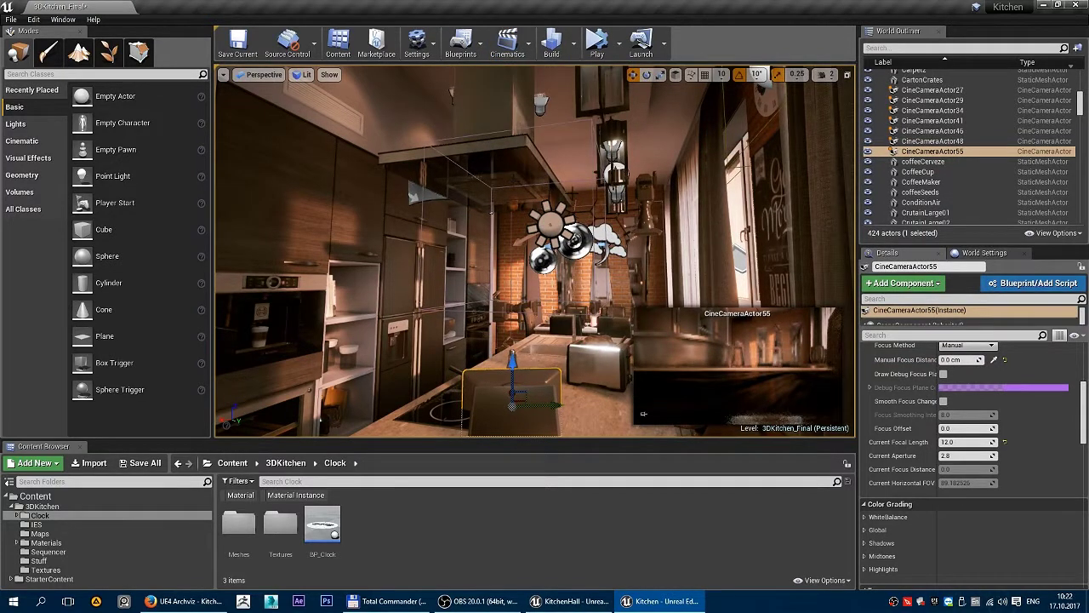
left_click(510, 45)
left_click(539, 135)
left_click(511, 44)
left_click(537, 149)
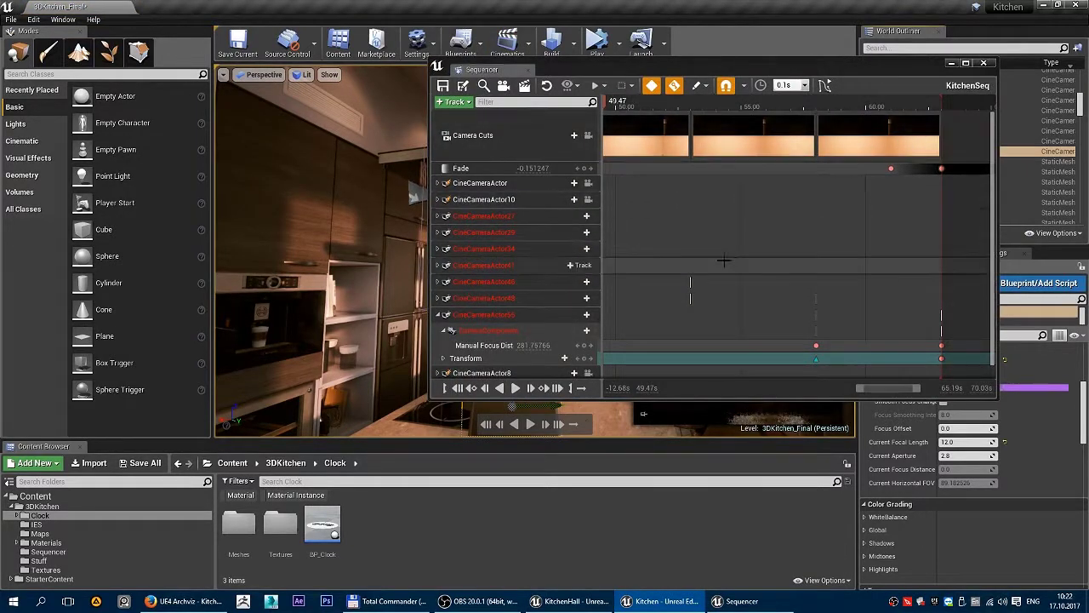
Zoom out the KitchenSeq timeline, scrub near the start, and collapse the CineCameraActor55 track.
left_click_drag(858, 389, 771, 389)
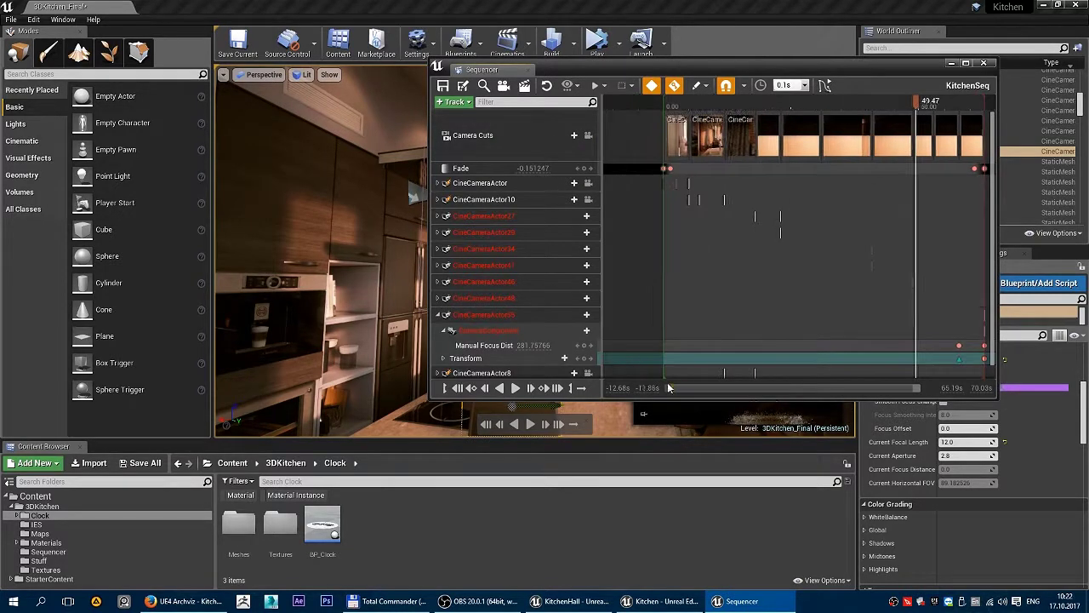
left_click_drag(772, 392, 668, 388)
left_click(711, 104)
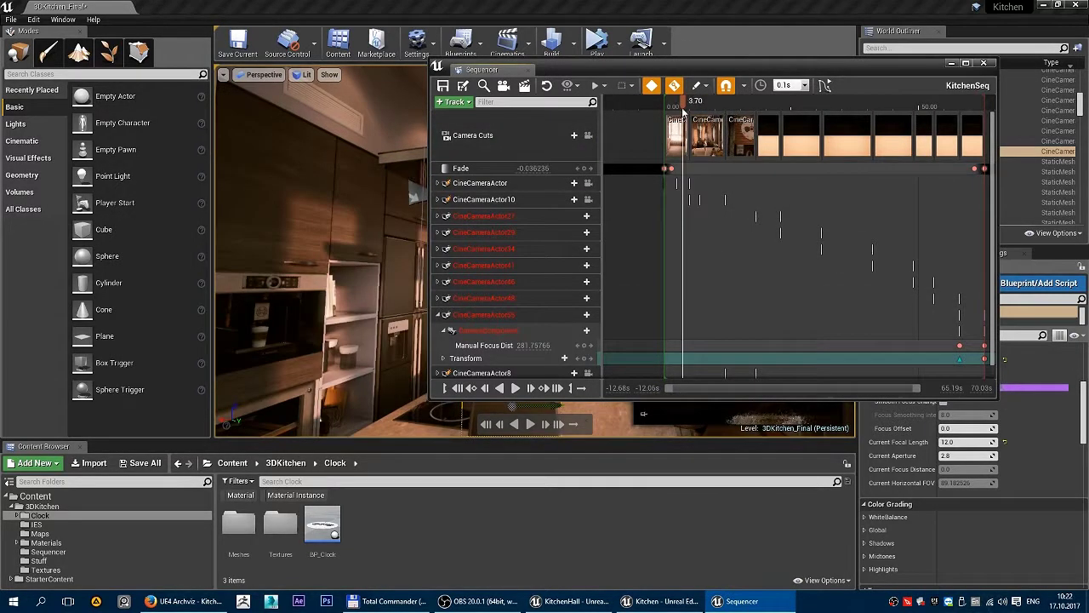
left_click_drag(710, 104, 670, 109)
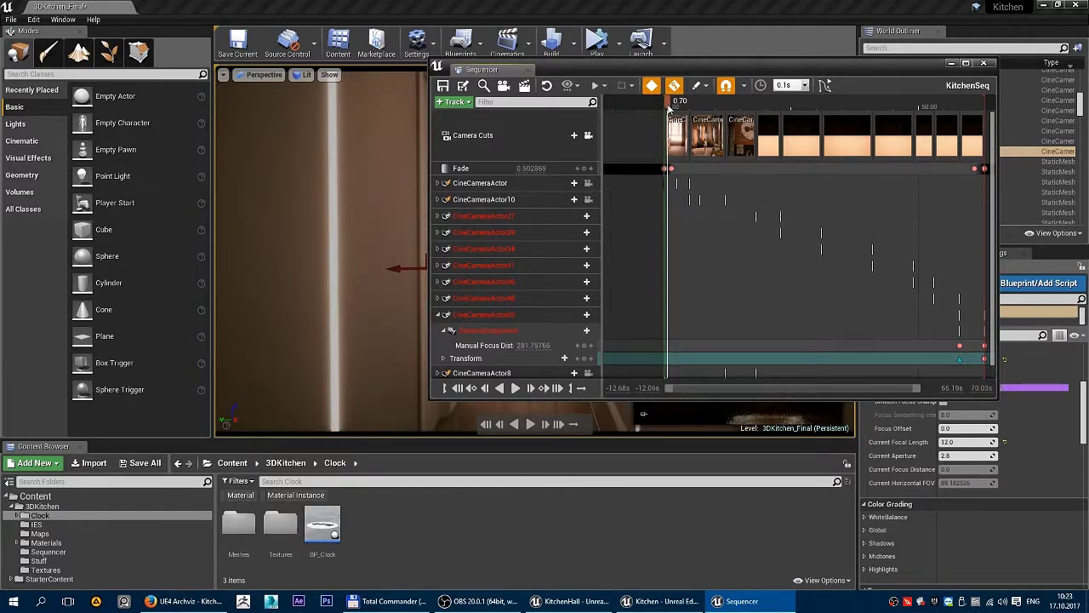
left_click(509, 218)
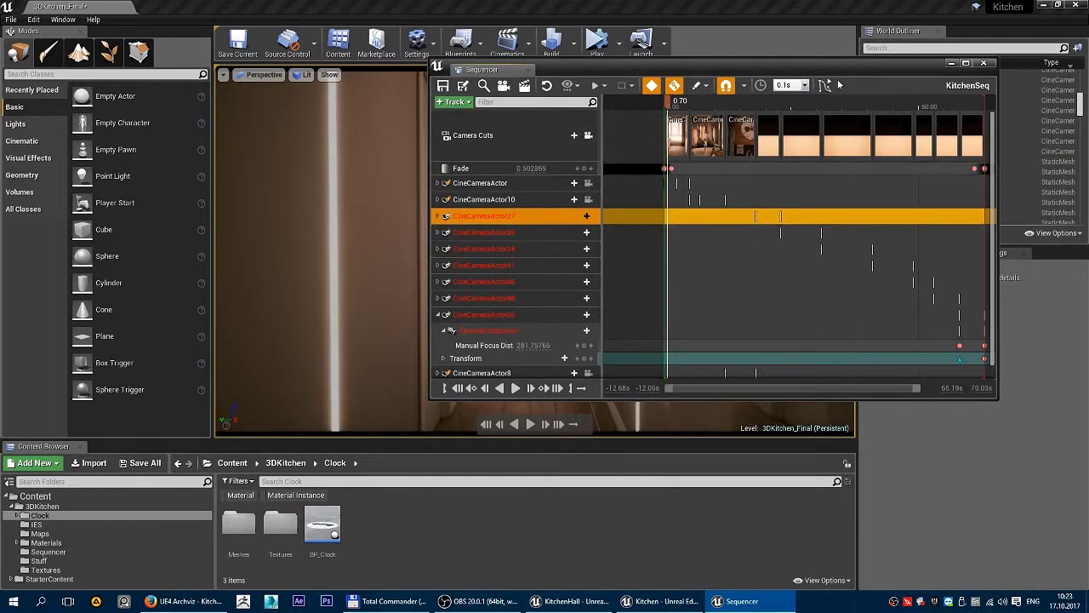
left_click_drag(838, 68, 691, 62)
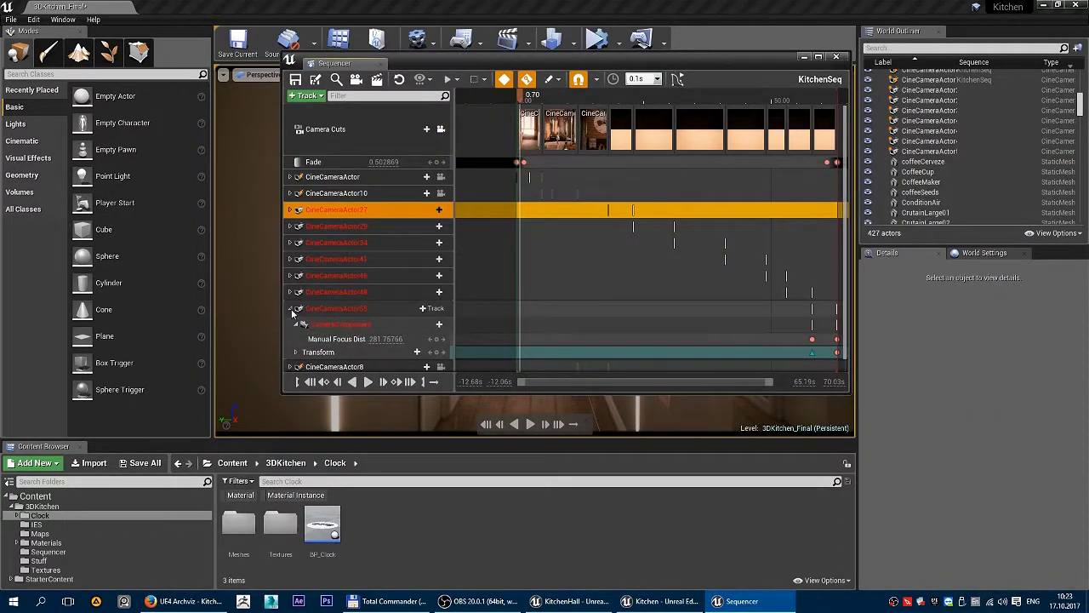
left_click(290, 308)
left_click_drag(660, 63, 722, 75)
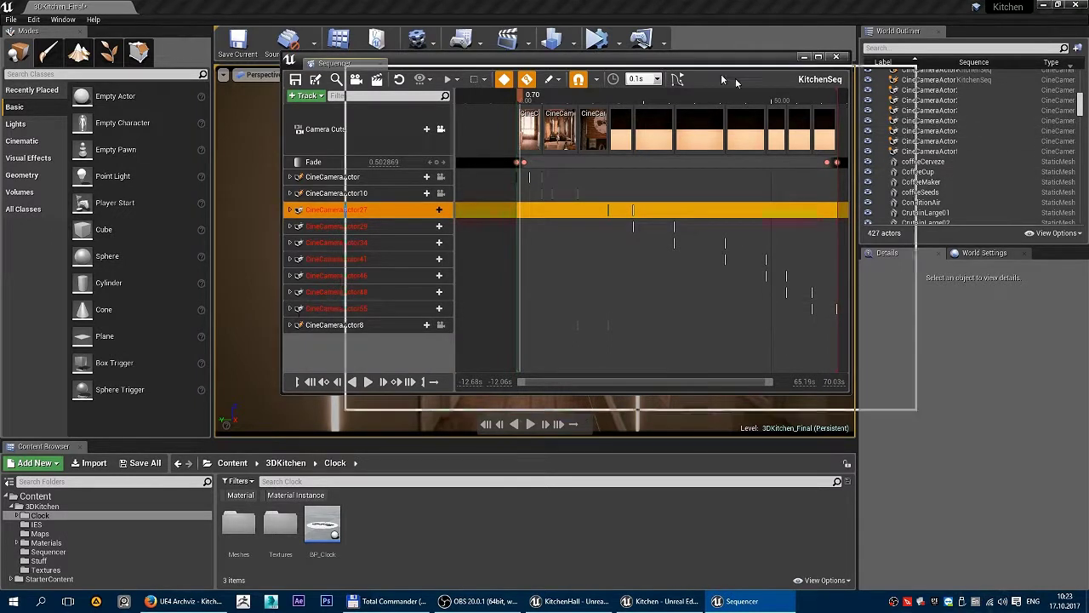
Close Sequencer, select the KitchenSeq CineCameraActor, and scroll Details down to Tonemapper.
left_click(586, 423)
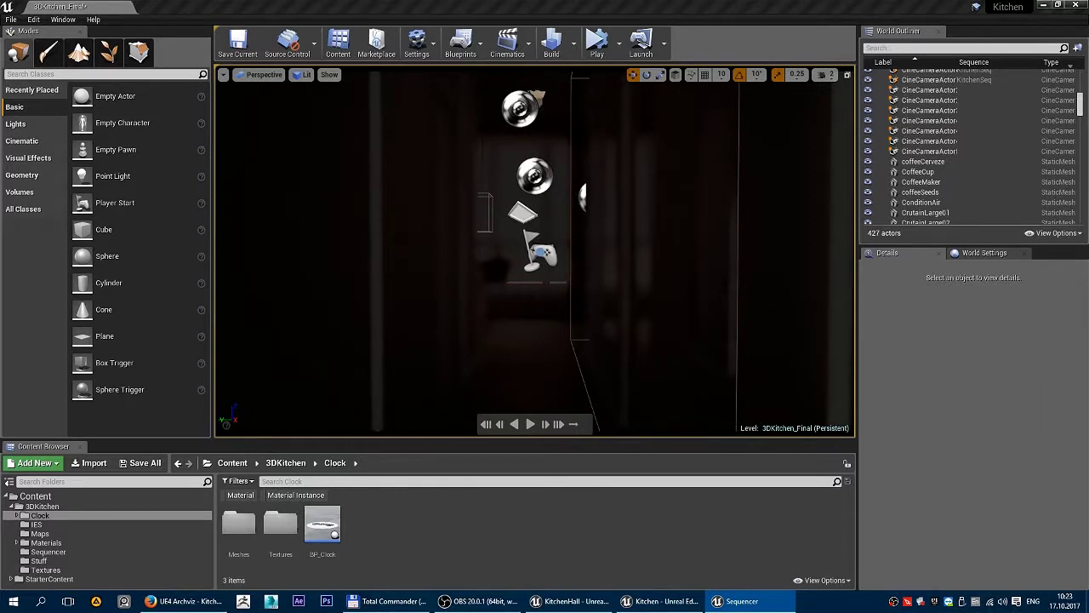
left_click(946, 152)
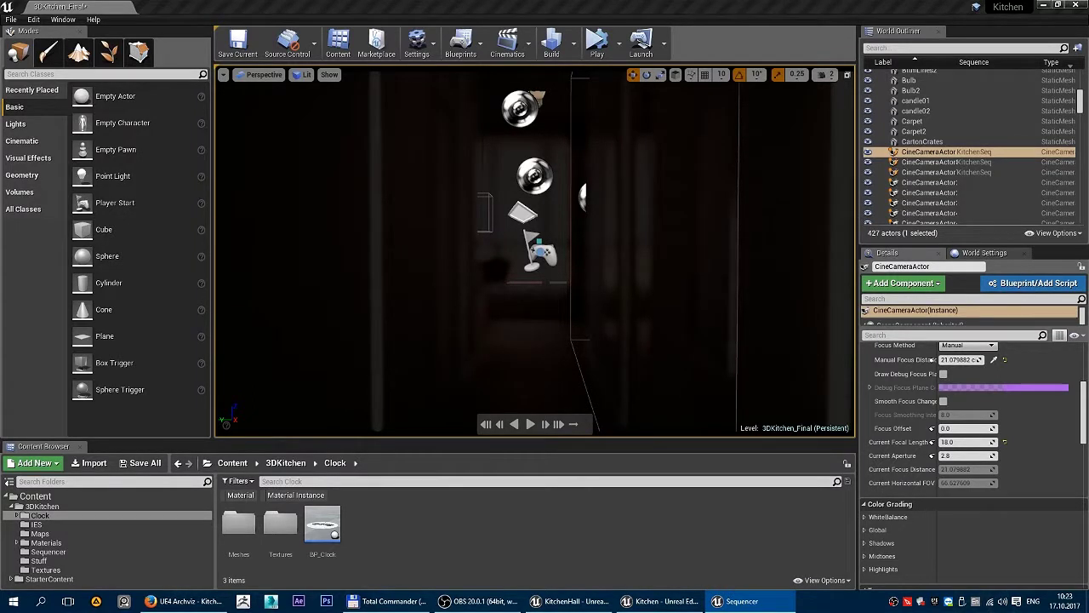
scroll(970, 451, "down", 3)
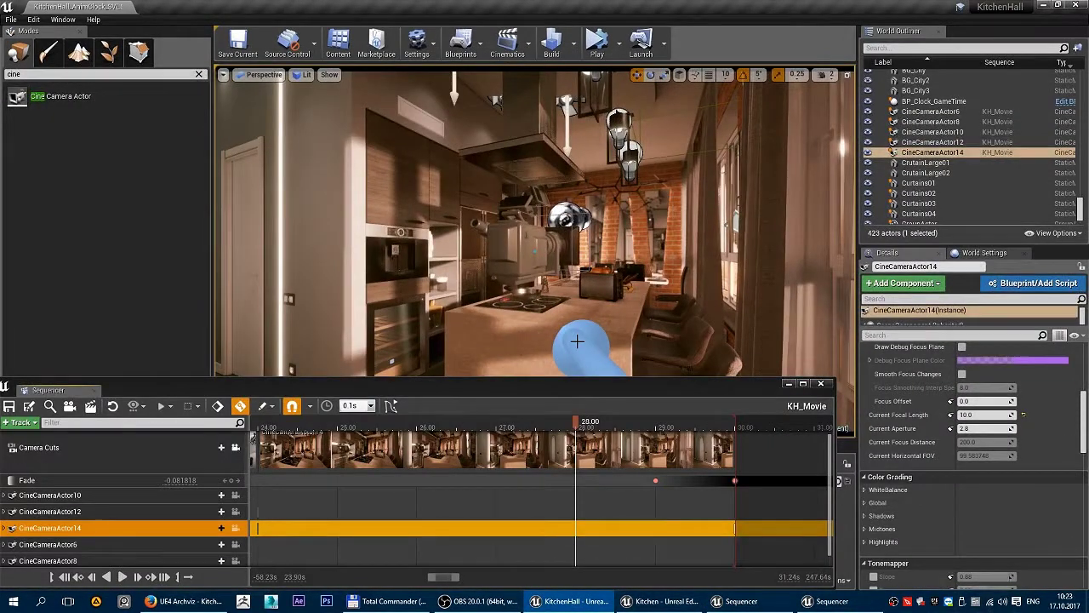
Scrub KH_Movie to about 28 s and key CineCameraActor14's Manual Focus Distance at 200.0.
left_click_drag(575, 423, 577, 435)
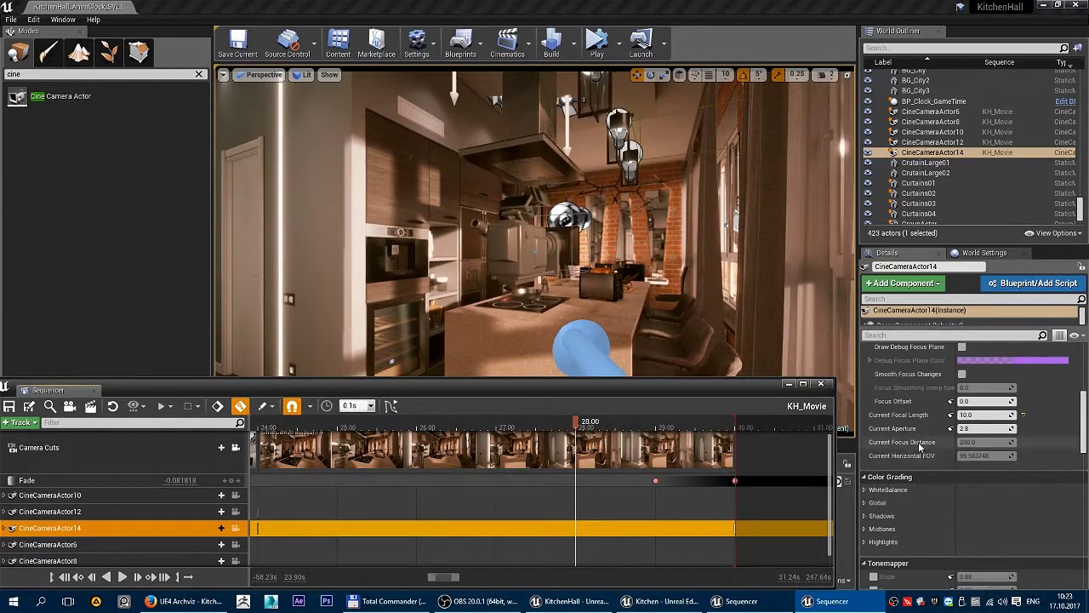
scroll(919, 449, "up", 3)
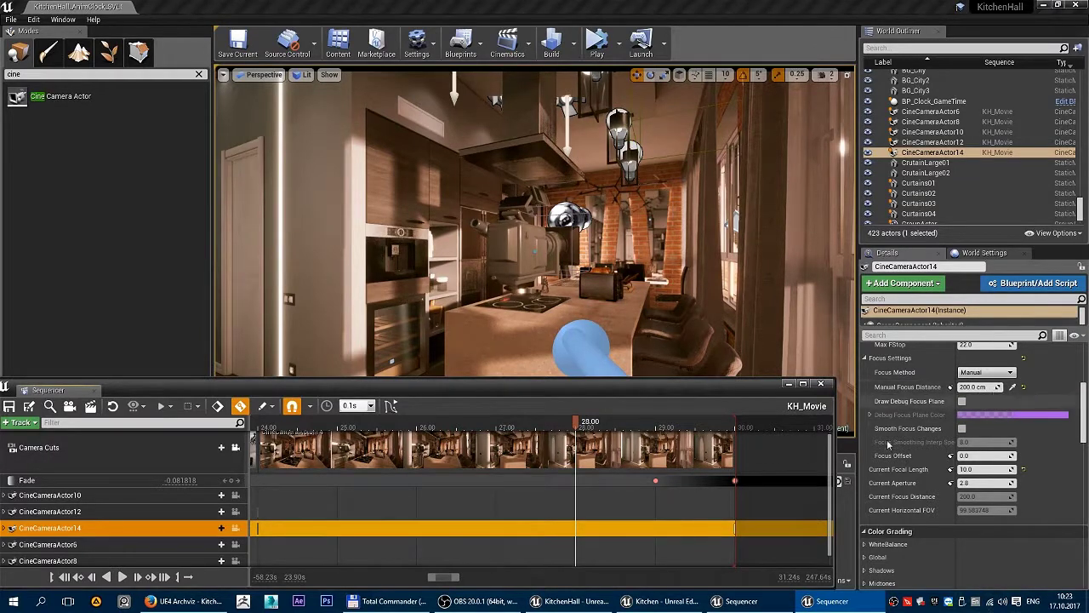
left_click(952, 387)
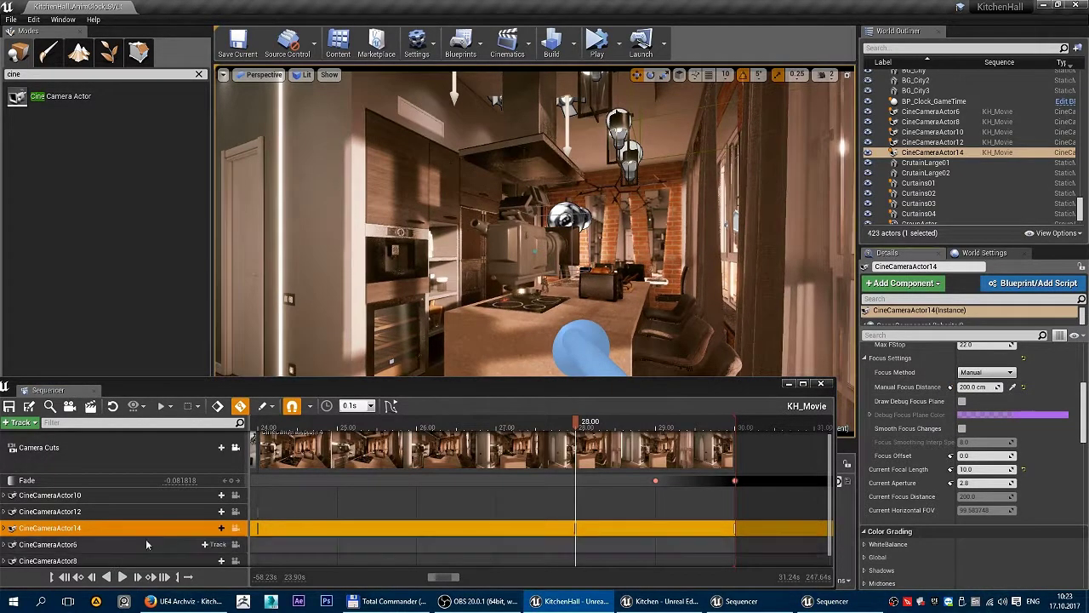
Expand CineCameraActor14, select its Manual Focus Distance track, and move the playhead to 29.00.
left_click(7, 529)
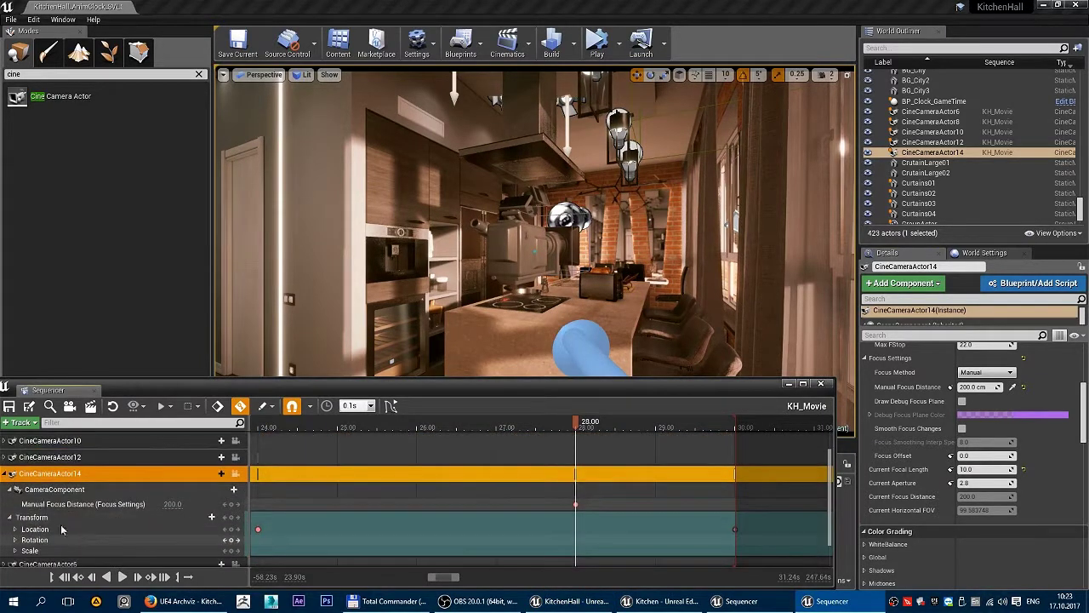
left_click(61, 504)
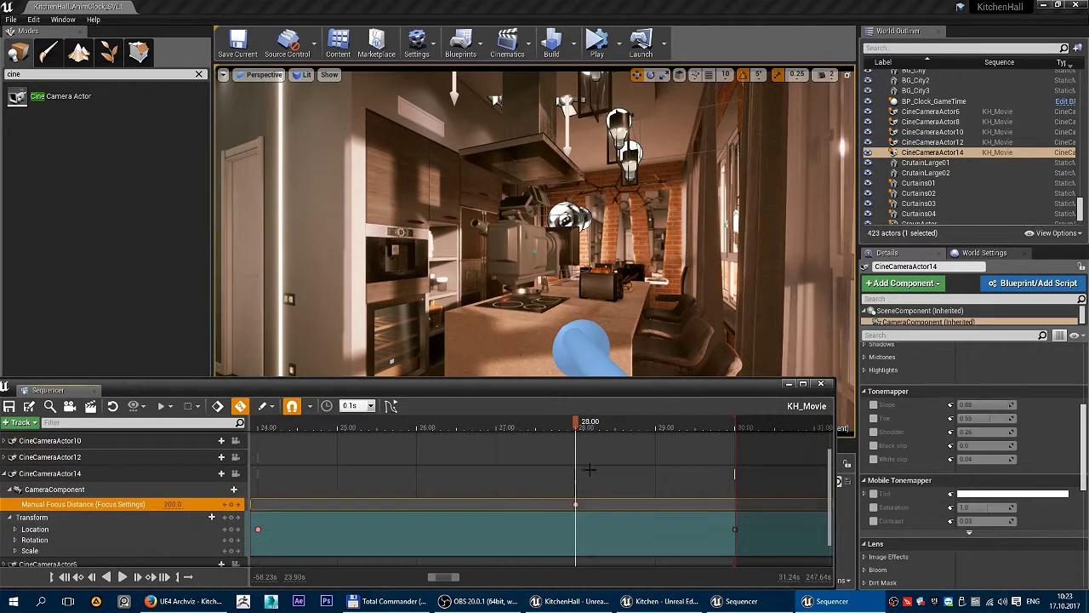
left_click_drag(583, 423, 657, 429)
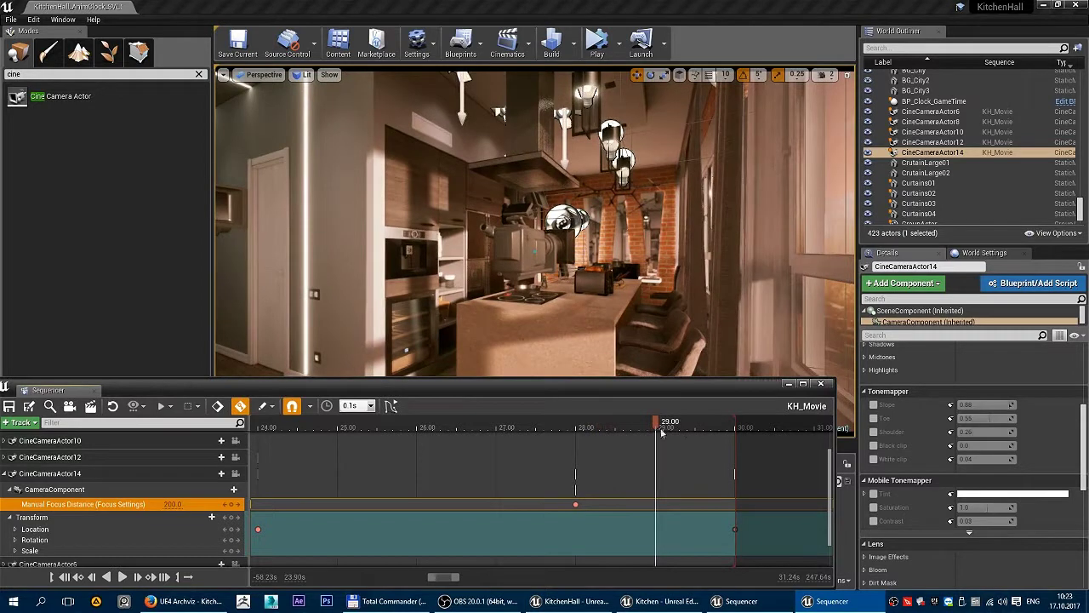
scroll(967, 481, "up", 3)
scroll(977, 484, "up", 2)
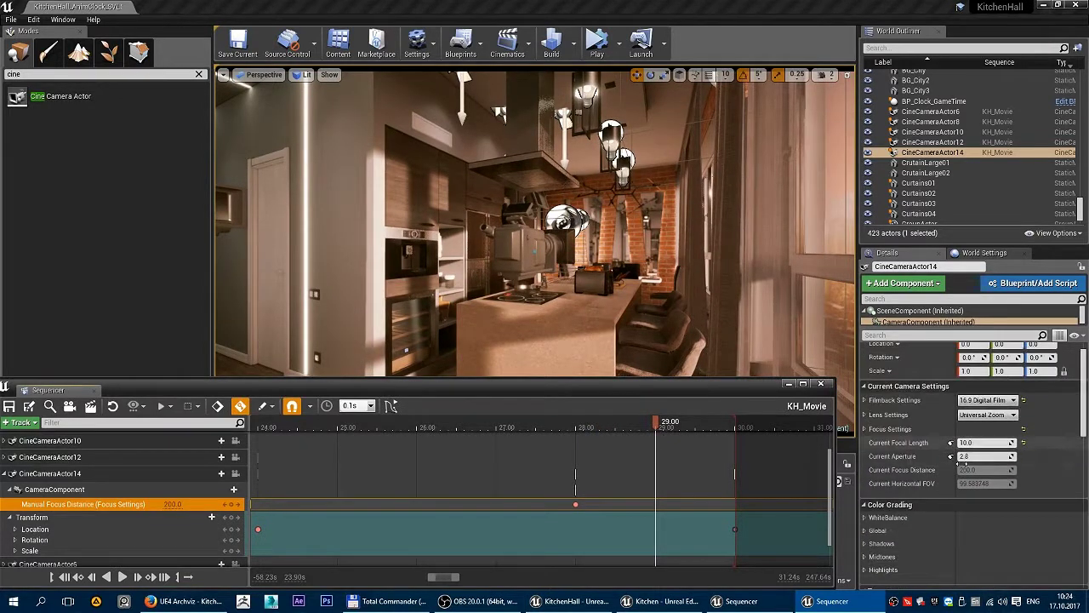
scroll(961, 463, "down", 2)
scroll(945, 521, "down", 2)
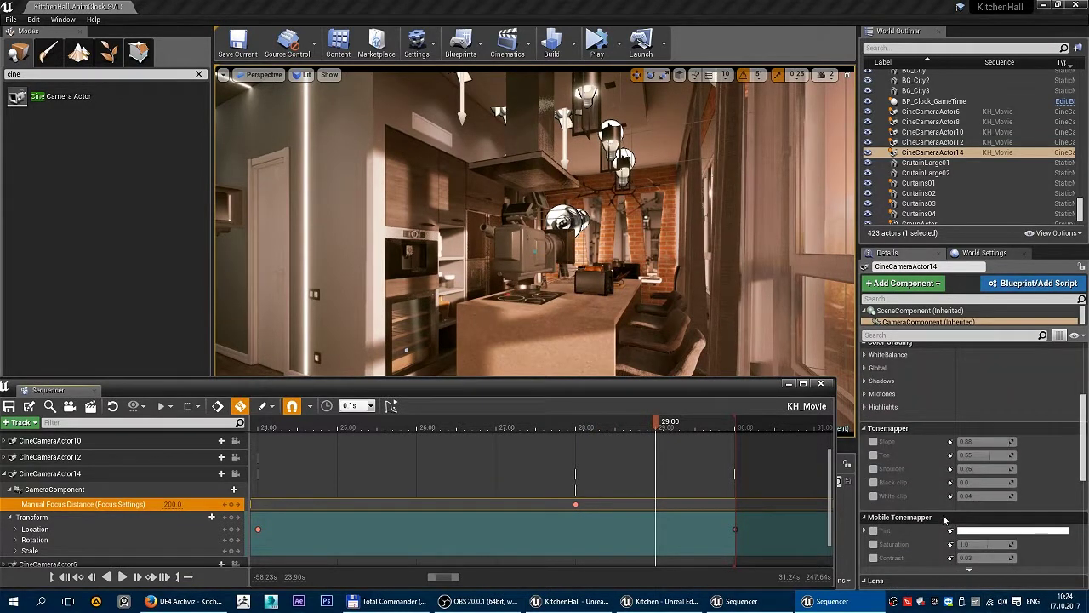
scroll(943, 516, "up", 1)
scroll(942, 515, "up", 2)
scroll(947, 517, "up", 2)
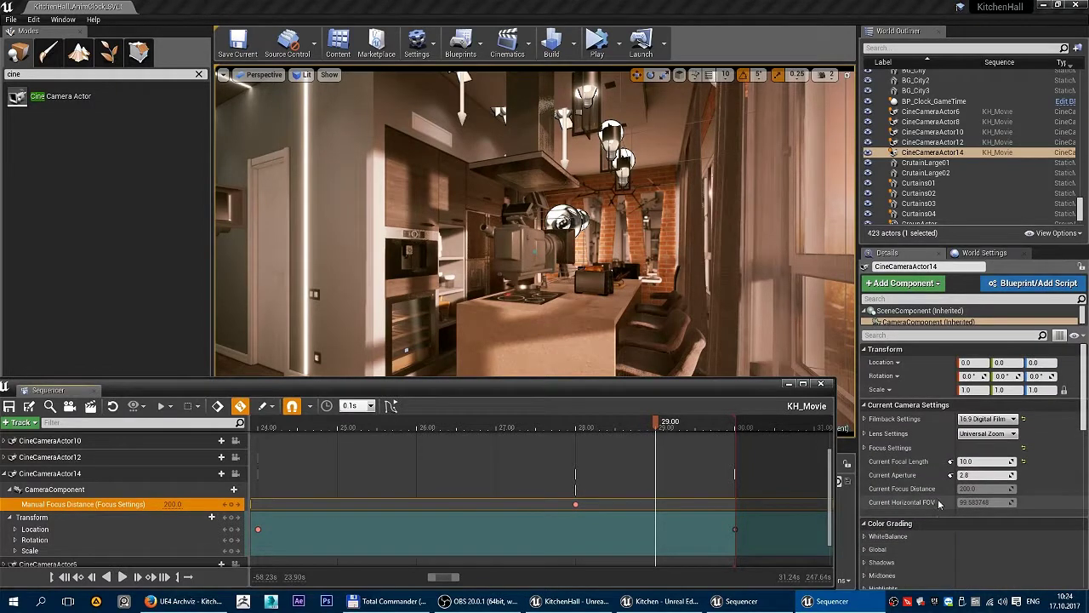
Set CineCameraActor14's Manual Focus Distance to 19 at 29.00.
left_click(865, 448)
left_click(974, 477)
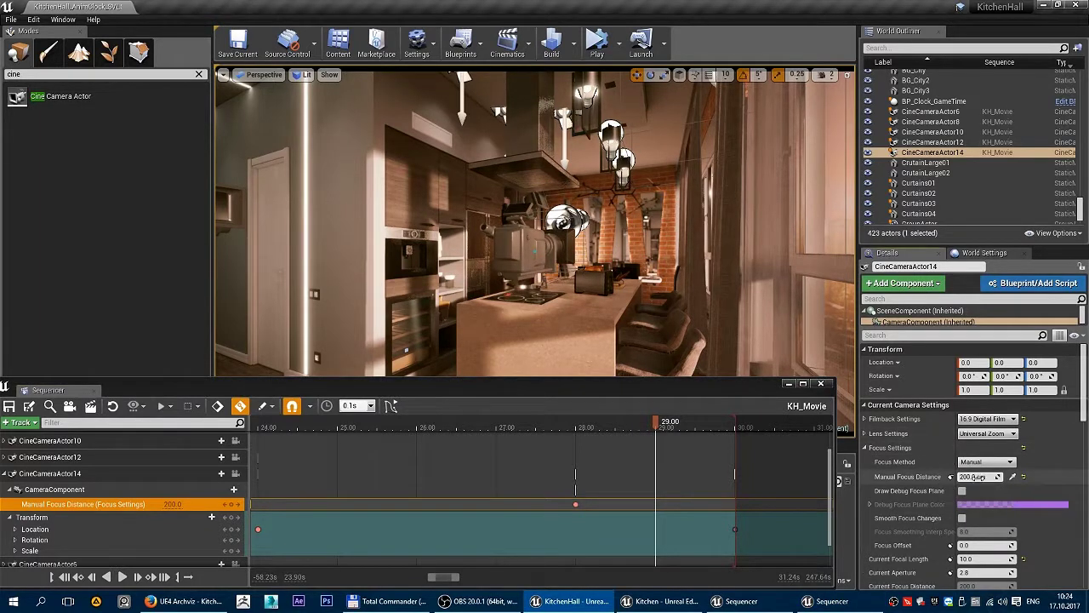
type("19")
key("Return")
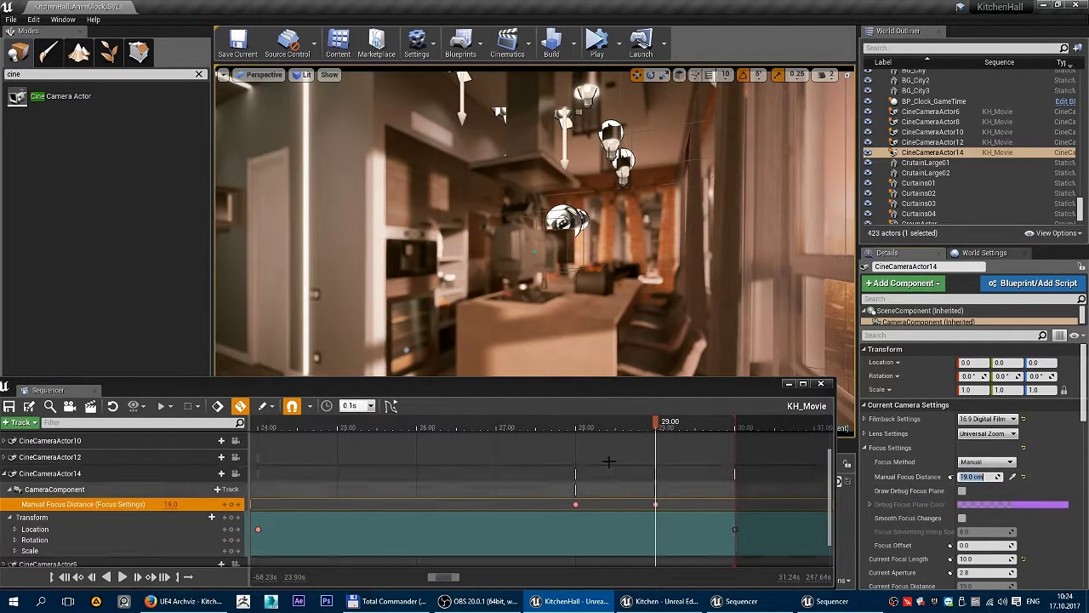
Preview the focus pull and shift the 19.0 key later to about 29.40.
left_click(642, 427)
left_click_drag(643, 428, 736, 428)
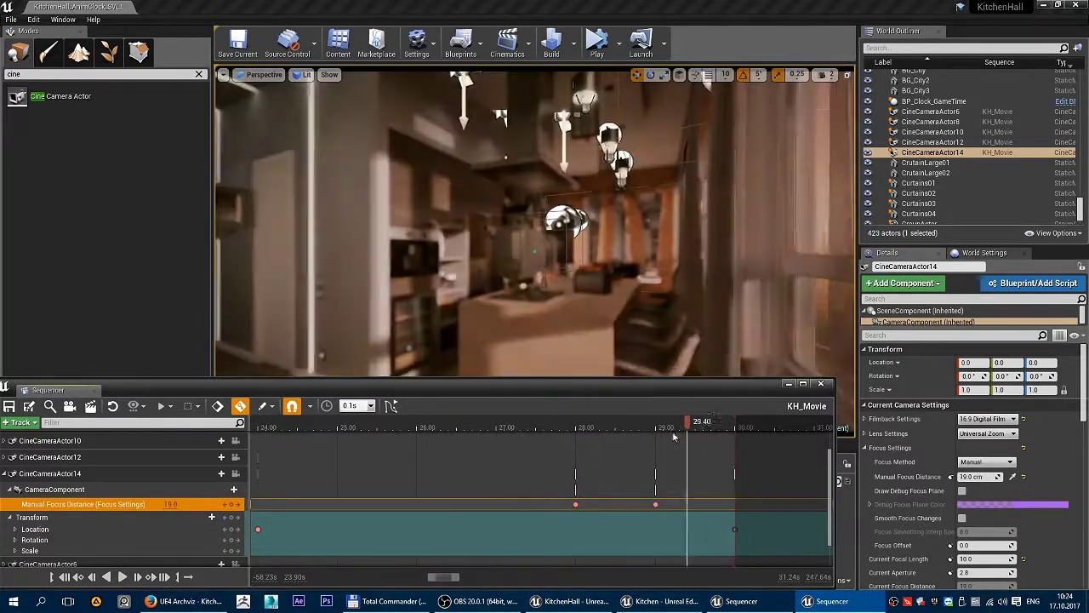
left_click_drag(736, 428, 680, 427)
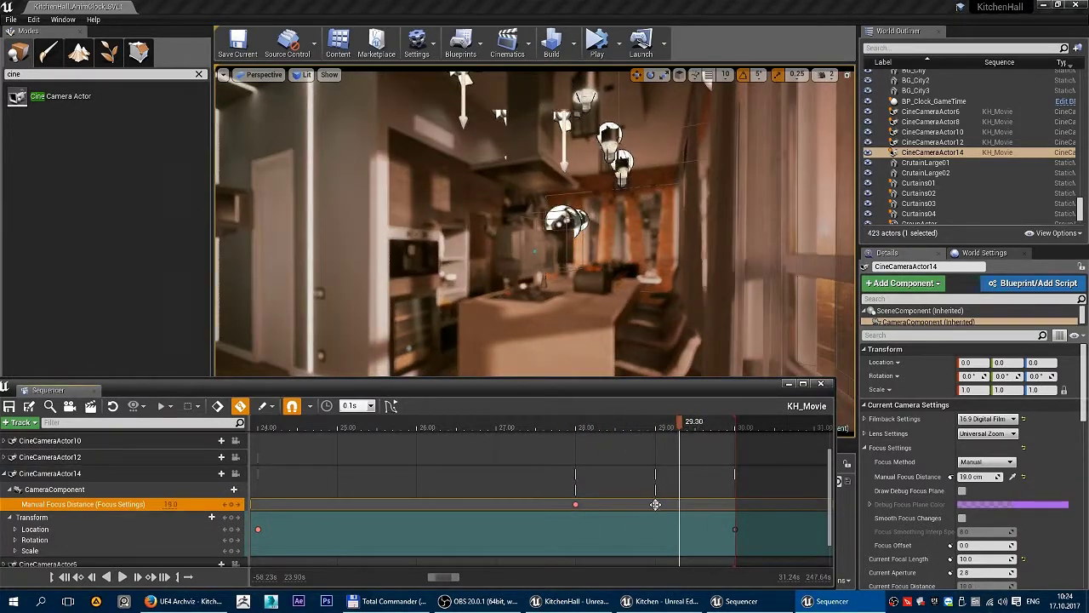
left_click_drag(655, 504, 695, 504)
mouse_move(687, 427)
left_mouse_down()
mouse_move(643, 427)
mouse_move(737, 432)
mouse_move(597, 433)
mouse_move(687, 433)
left_mouse_up()
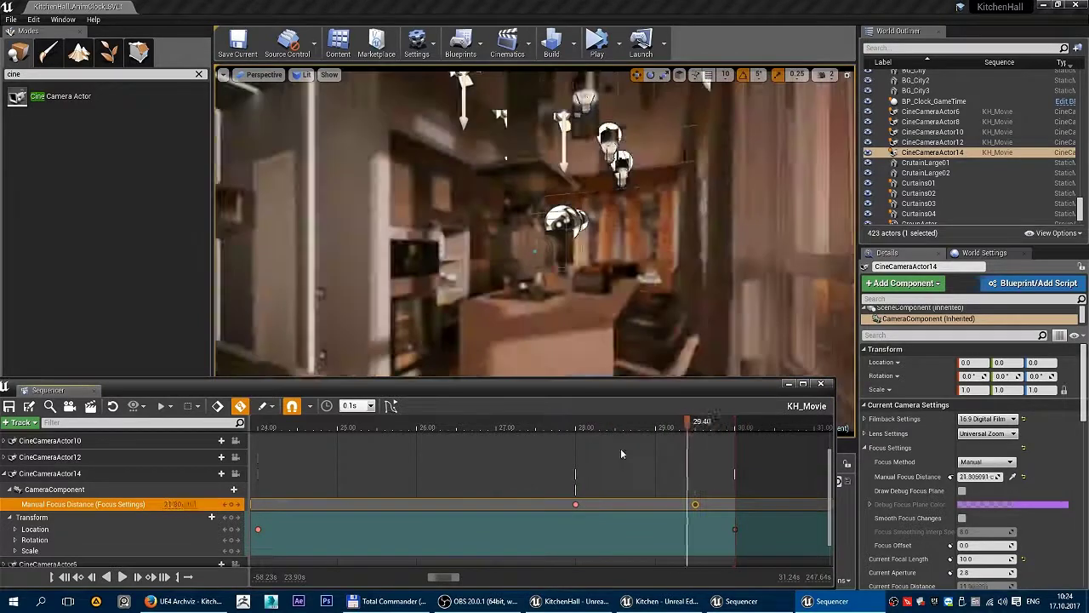
Check the camera section's options, then deselect CineCameraActor14 and collapse its tracks.
scroll(439, 457, "down", 5)
right_click(780, 502)
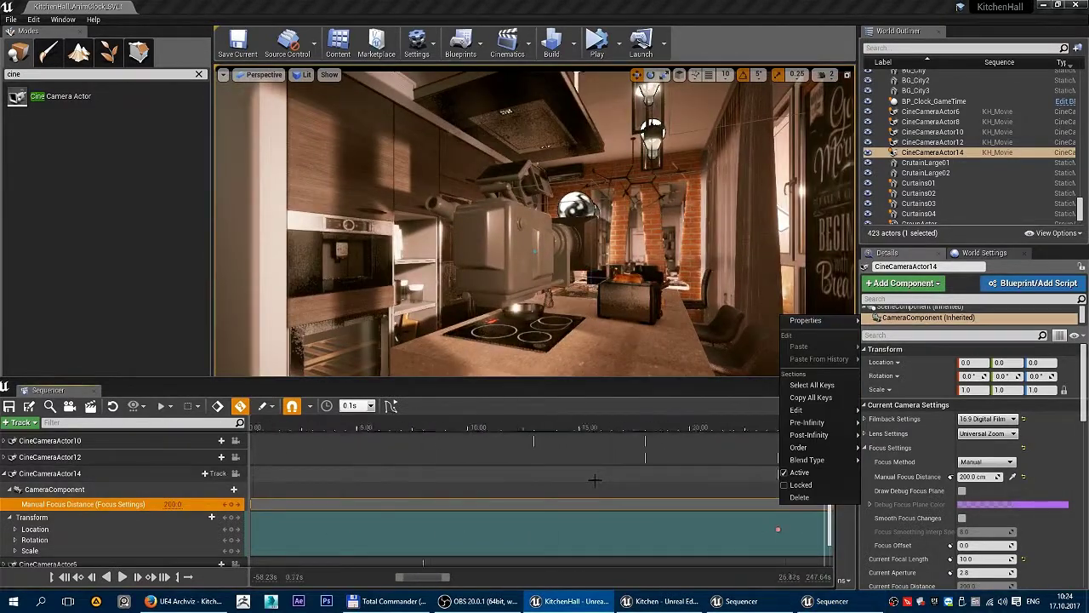
left_click(601, 523)
scroll(611, 522, "up", 1)
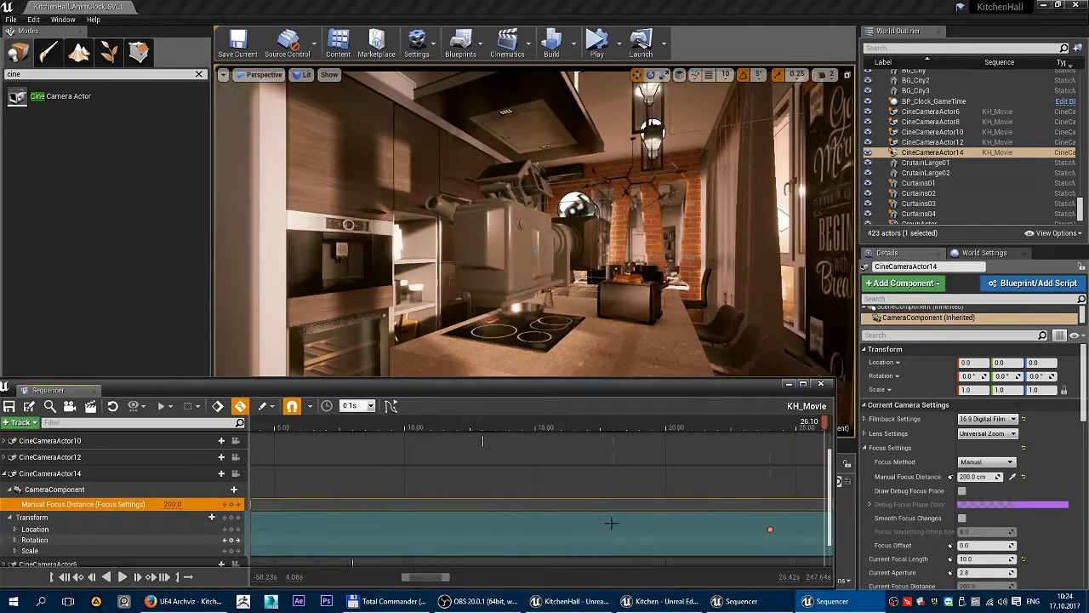
scroll(701, 486, "down", 1)
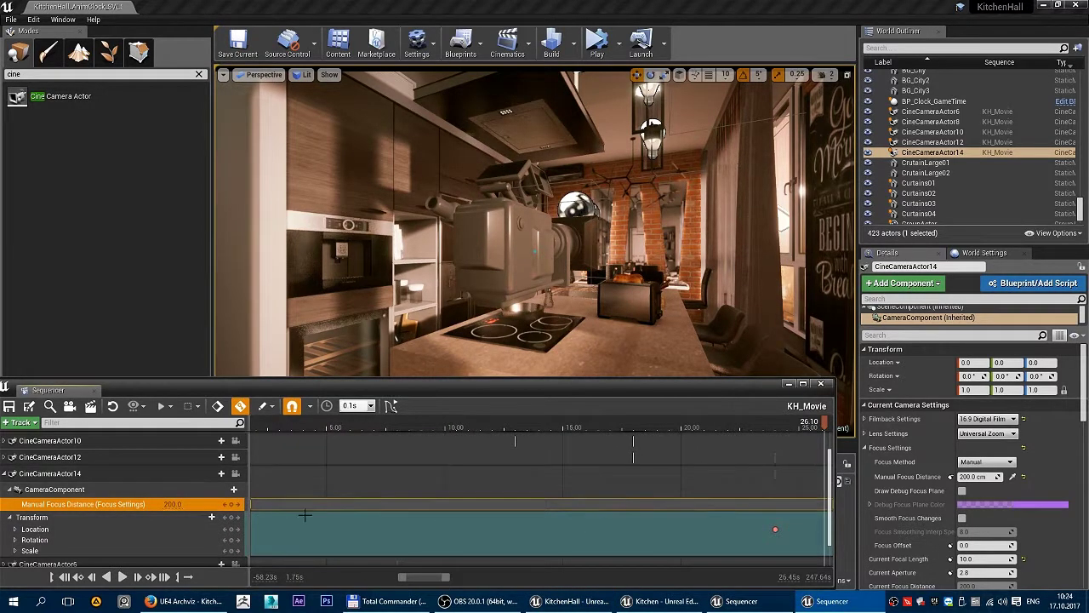
left_click(156, 492)
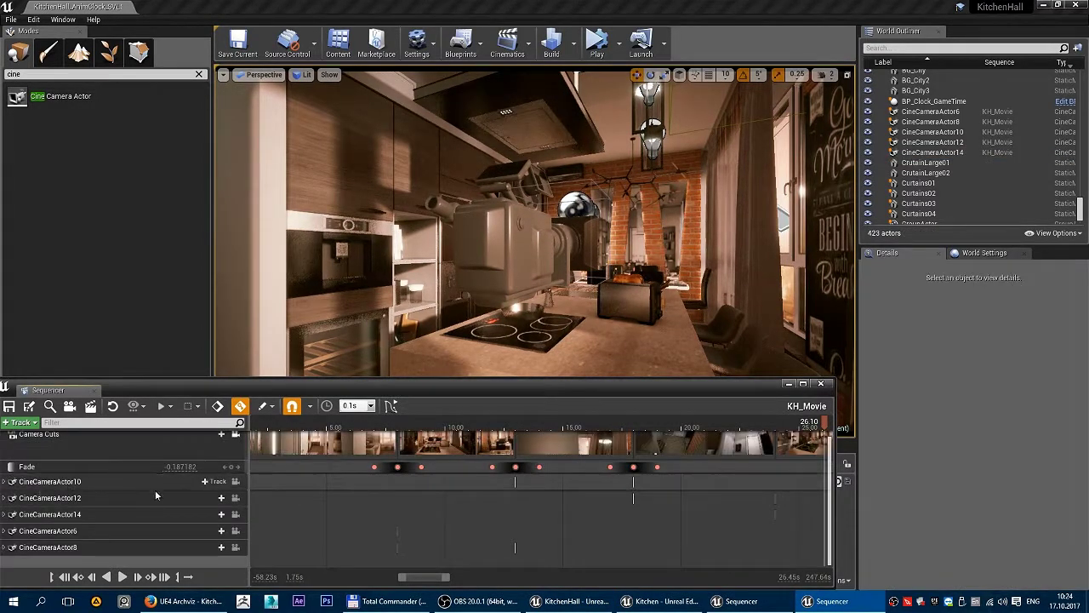
Select CineCameraActor6 in Sequencer and expand its animation tracks.
left_click(51, 531)
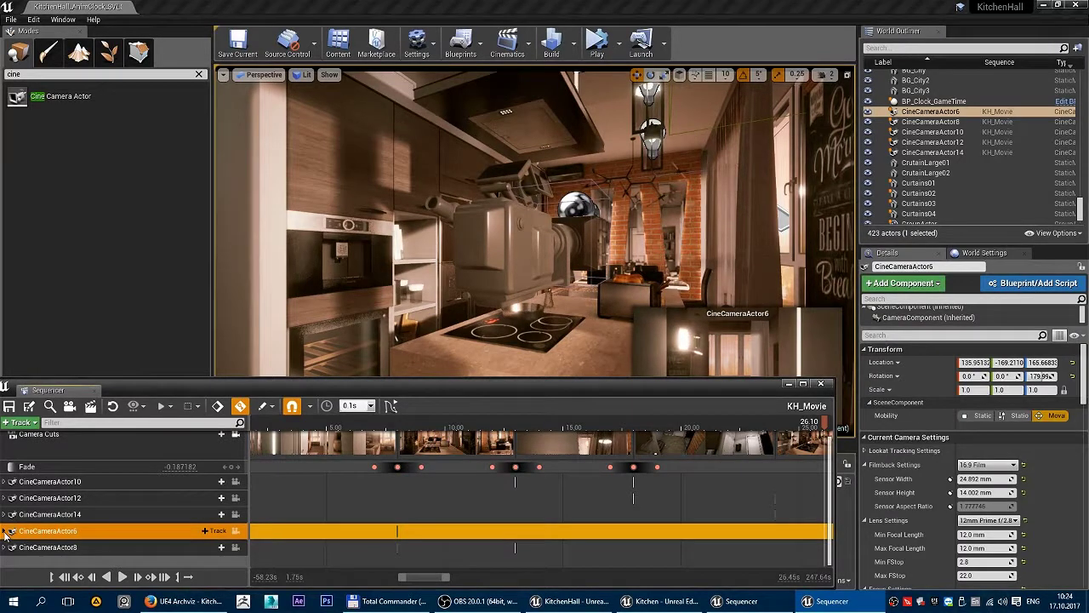
left_click_drag(414, 581, 403, 581)
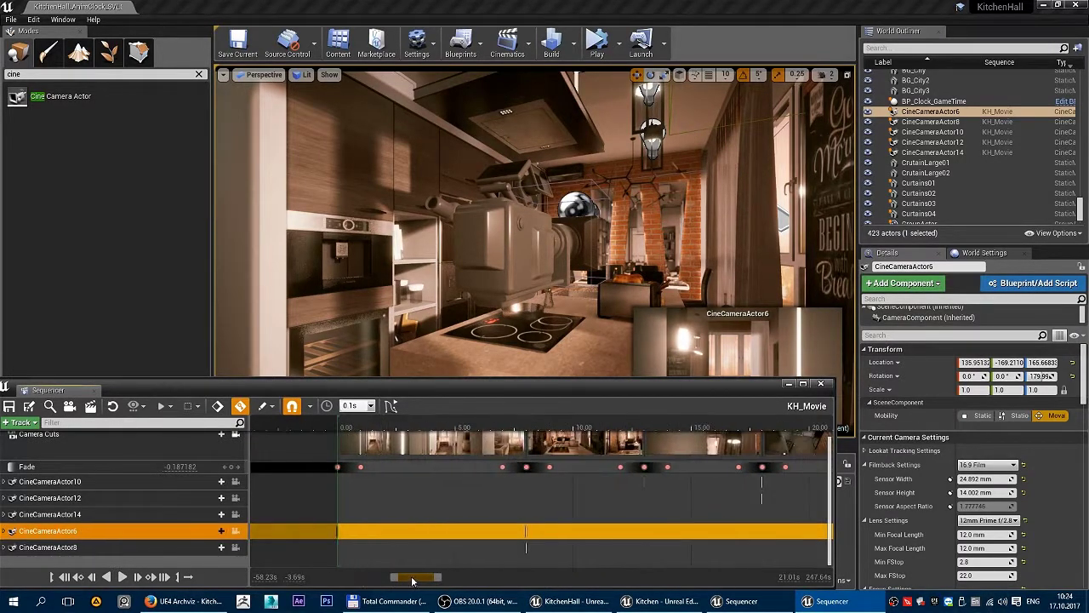
left_click(5, 531)
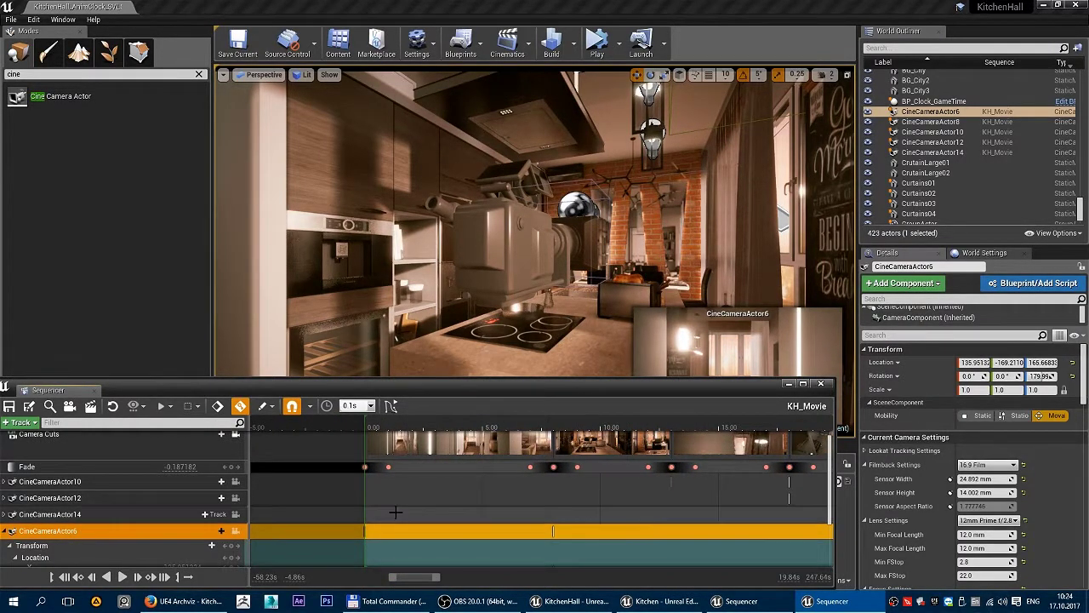
scroll(40, 545, "down", 2)
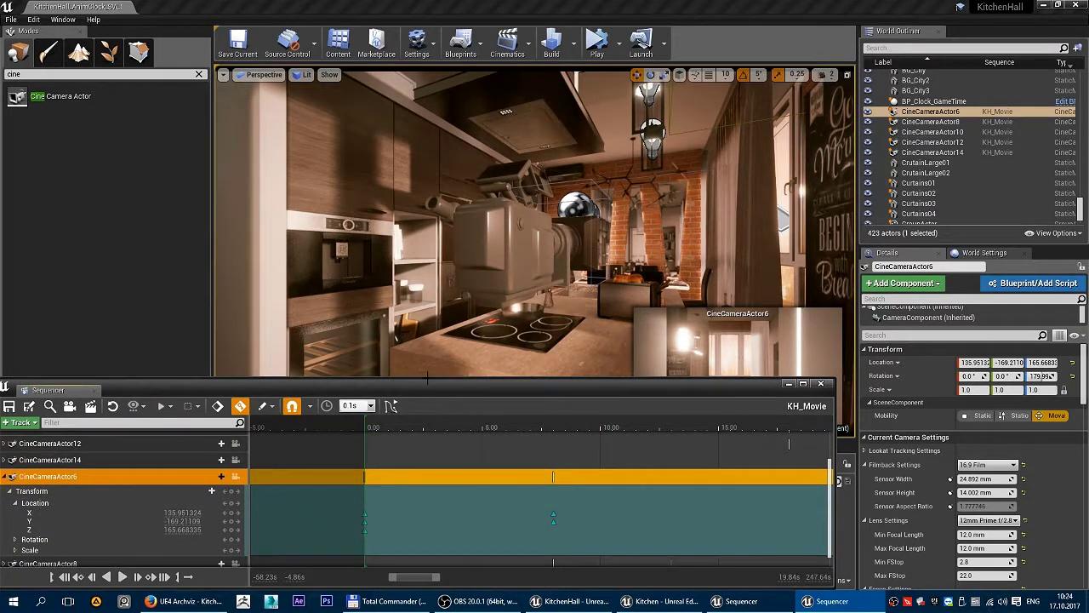
scroll(460, 477, "up", 3)
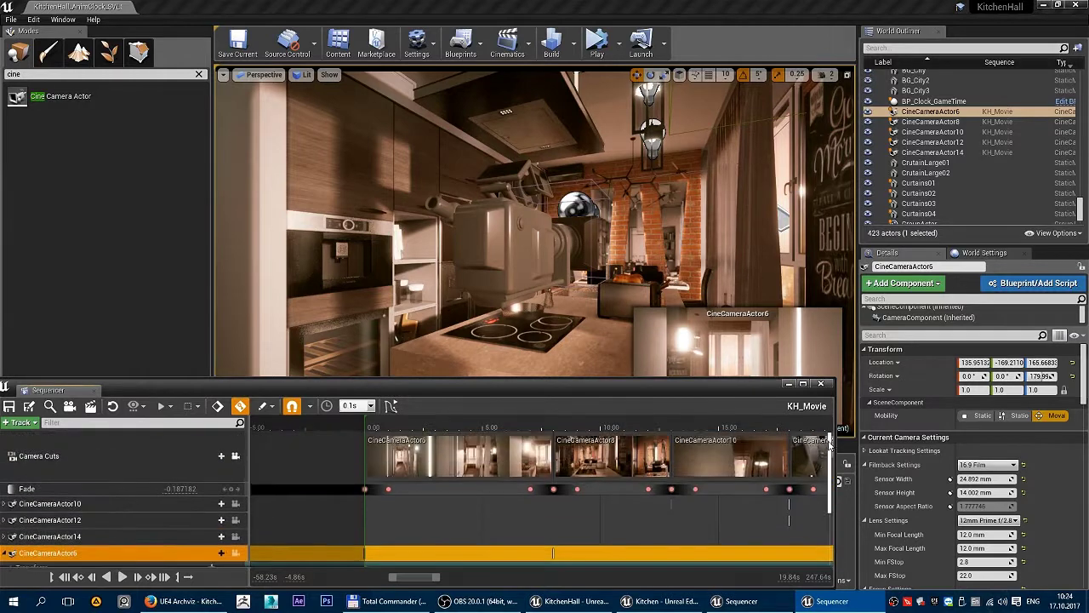
Jump the playhead to 0.00 and scroll Details to CineCameraActor6's Focus Settings.
left_click(422, 451)
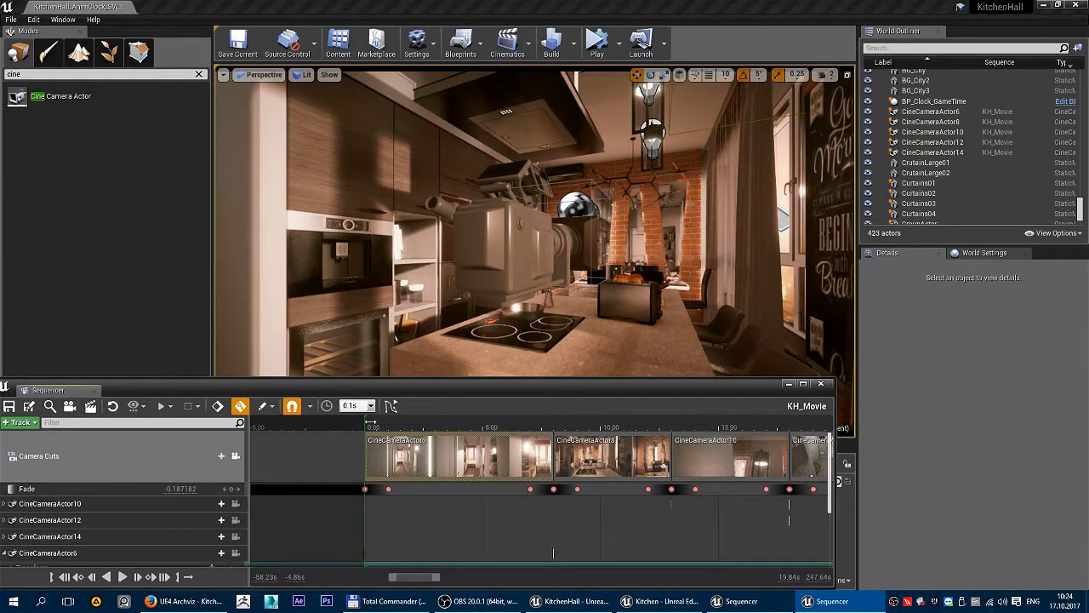
left_click(367, 425)
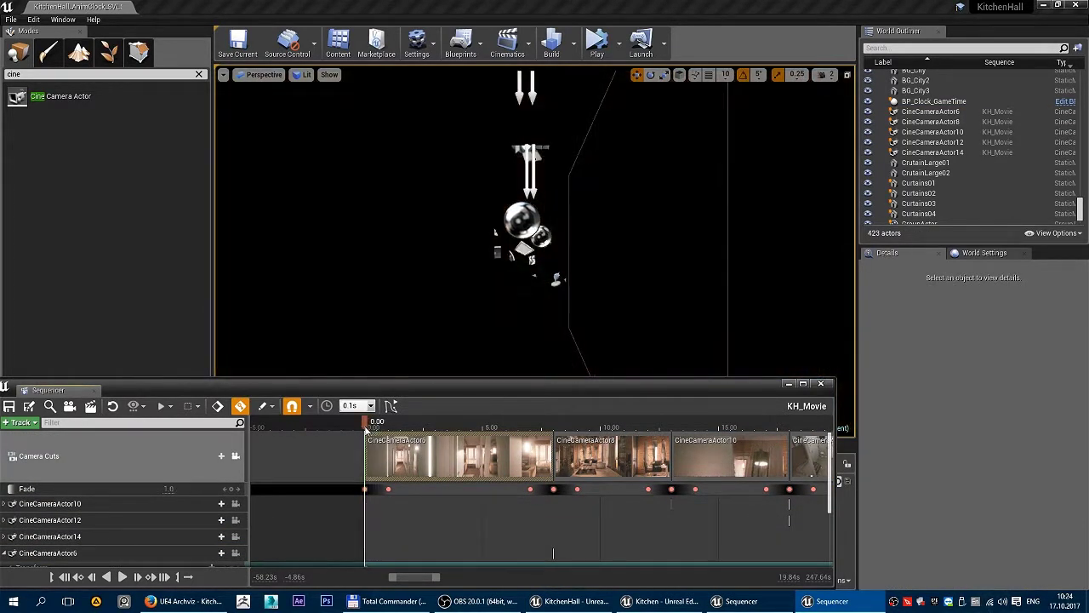
scroll(60, 511, "down", 2)
scroll(60, 513, "down", 1)
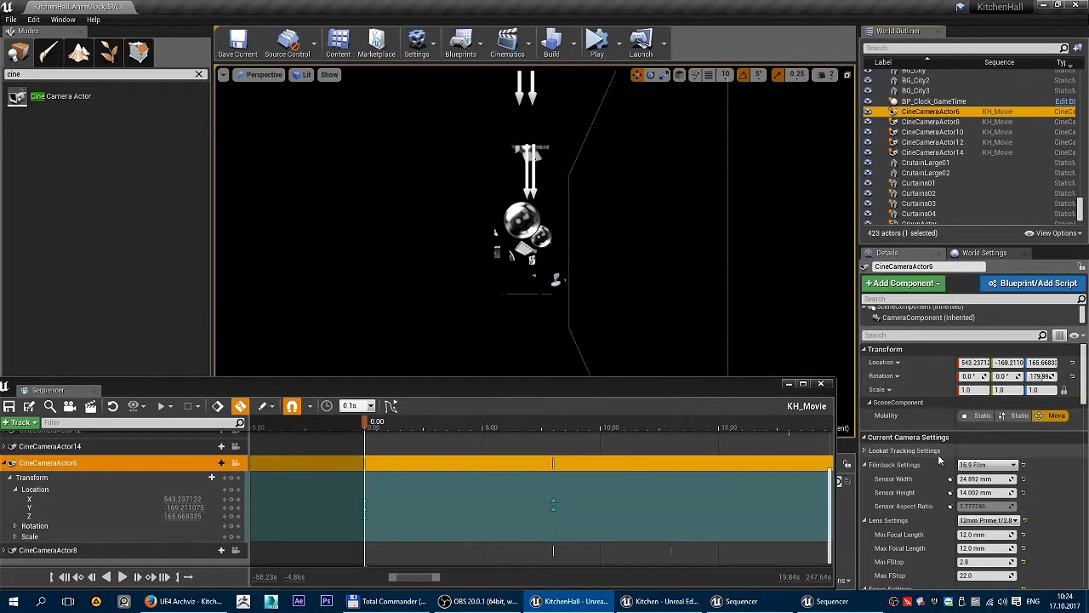
scroll(941, 472, "down", 2)
scroll(940, 472, "down", 1)
scroll(941, 473, "down", 1)
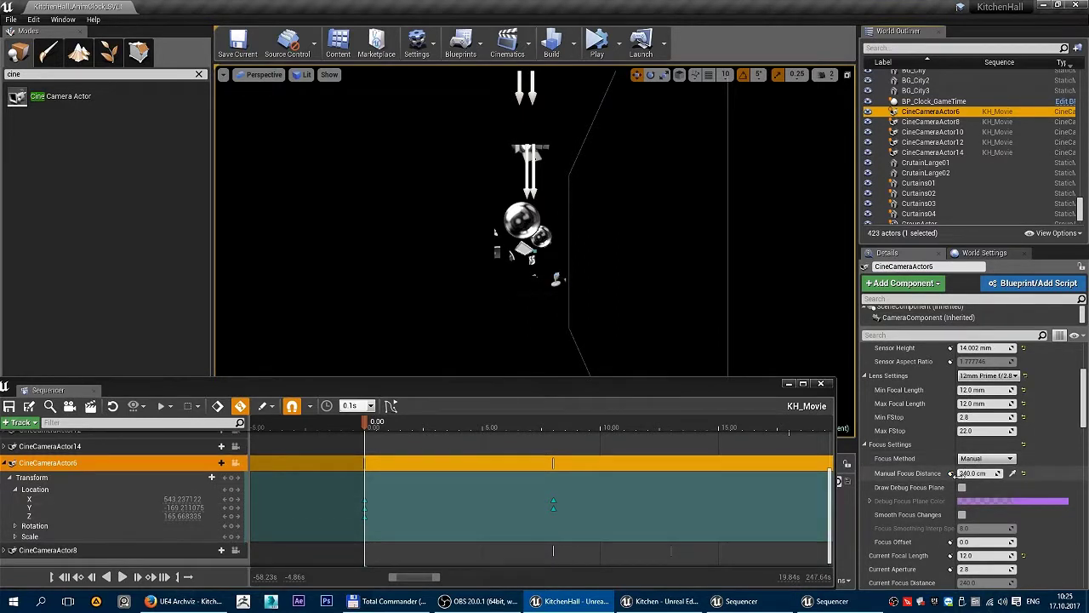
Key CineCameraActor6's Manual Focus Distance at 0.00 and again at 1.50.
left_click(951, 474)
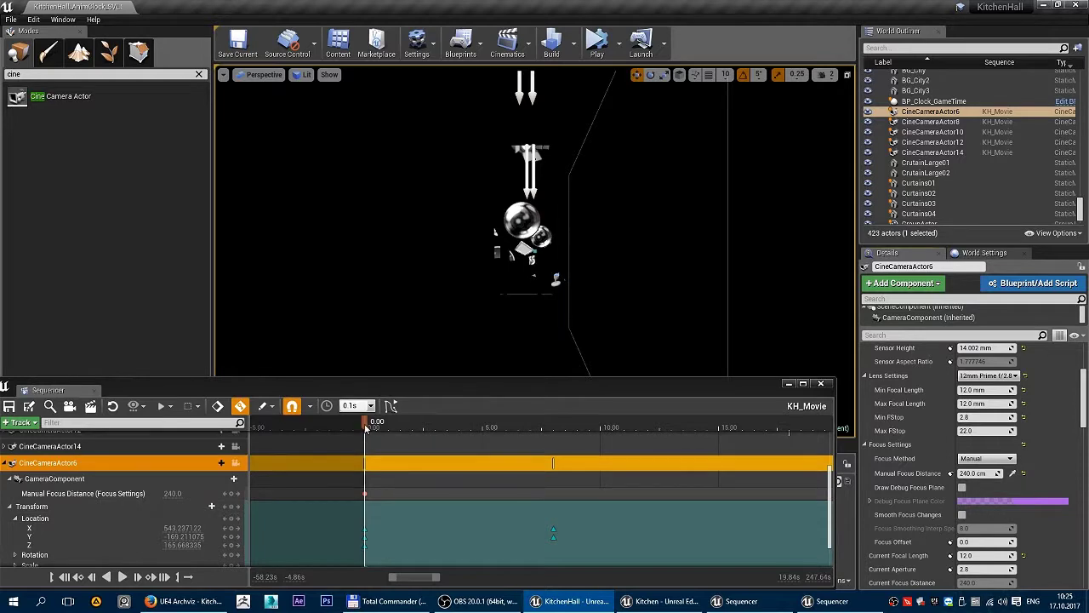
left_click_drag(368, 425, 402, 435)
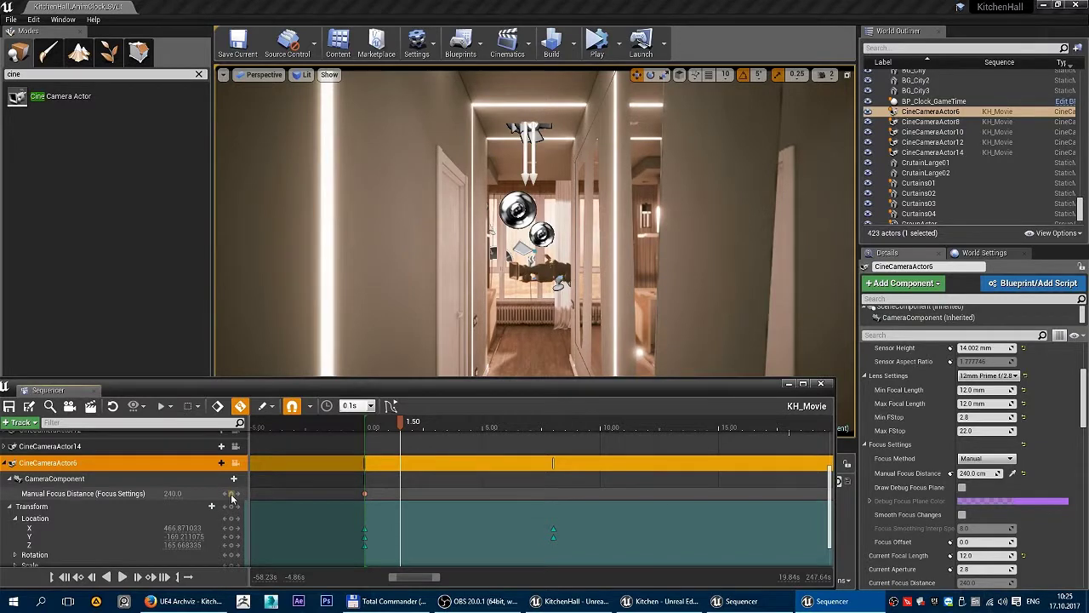
left_click(230, 494)
Set the focus distance at the shot's start to 19 cm.
left_click(371, 433)
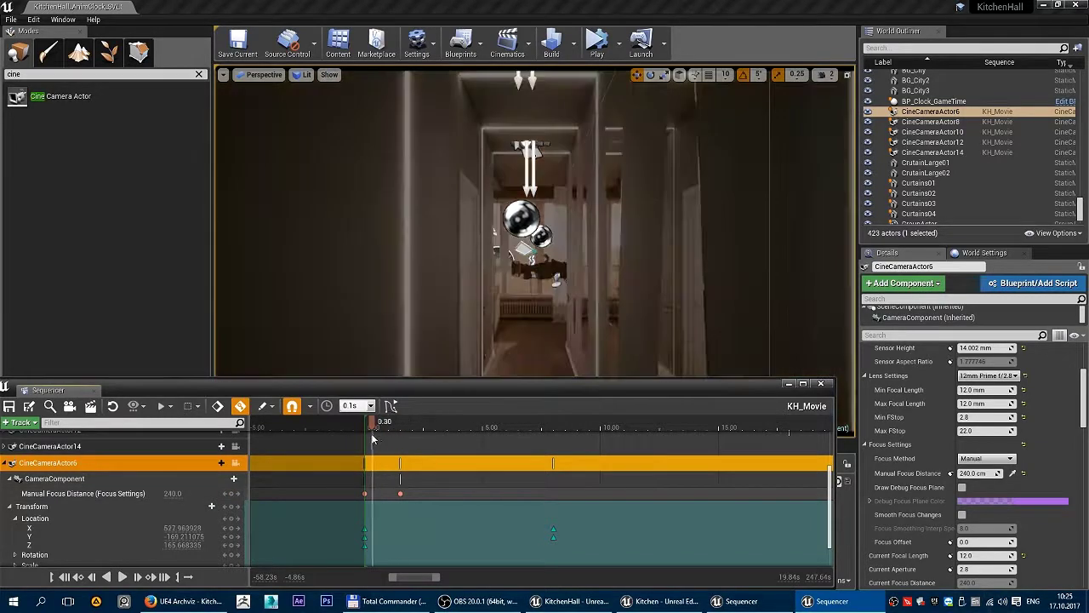
left_click(979, 473)
type("19")
key("Return")
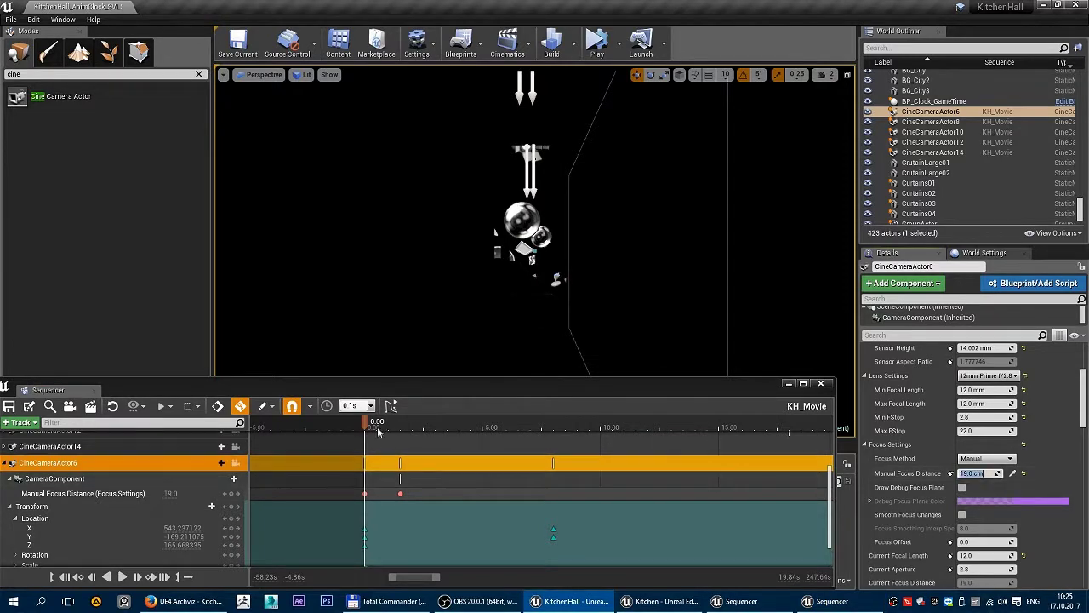
Move the 240.0 focus key from 1.50 to 2.90 and scrub to preview.
left_click_drag(366, 424, 402, 432)
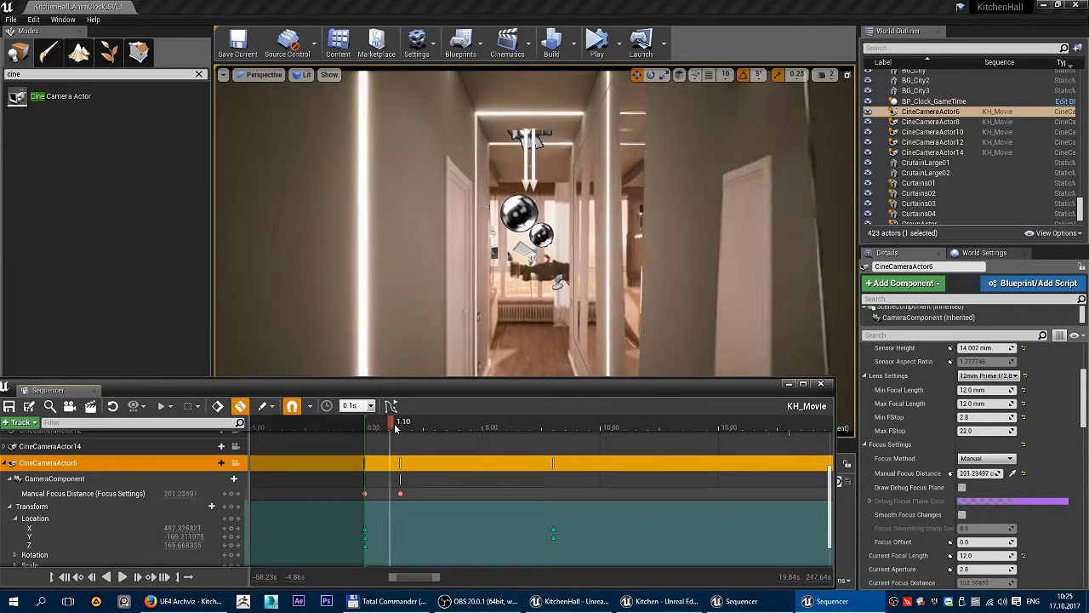
left_click_drag(400, 493, 433, 493)
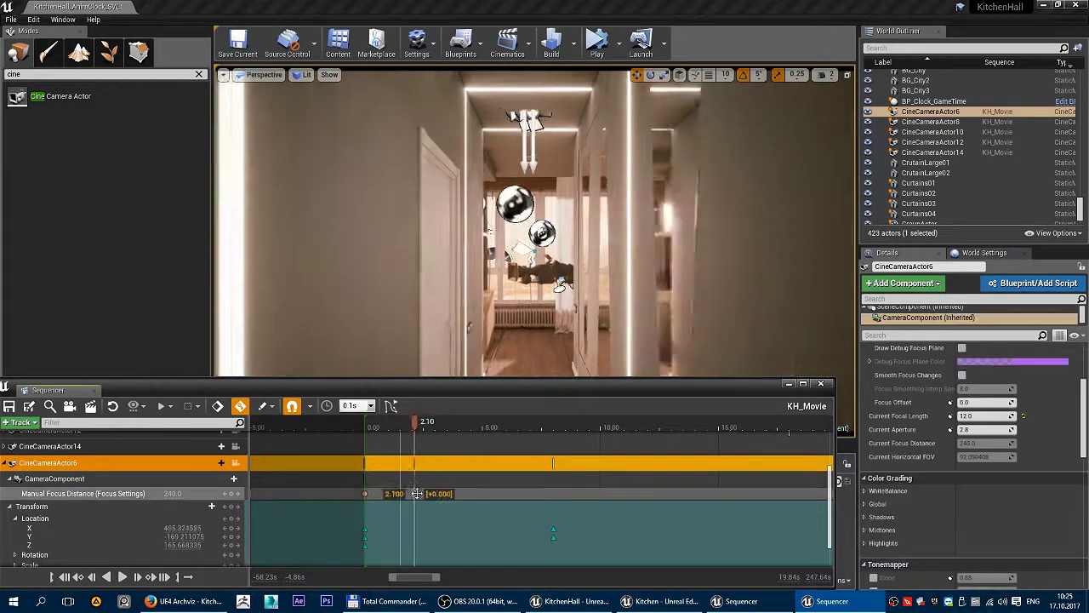
mouse_move(430, 430)
left_mouse_down()
mouse_move(379, 434)
mouse_move(419, 433)
mouse_move(492, 462)
mouse_move(620, 467)
left_mouse_up()
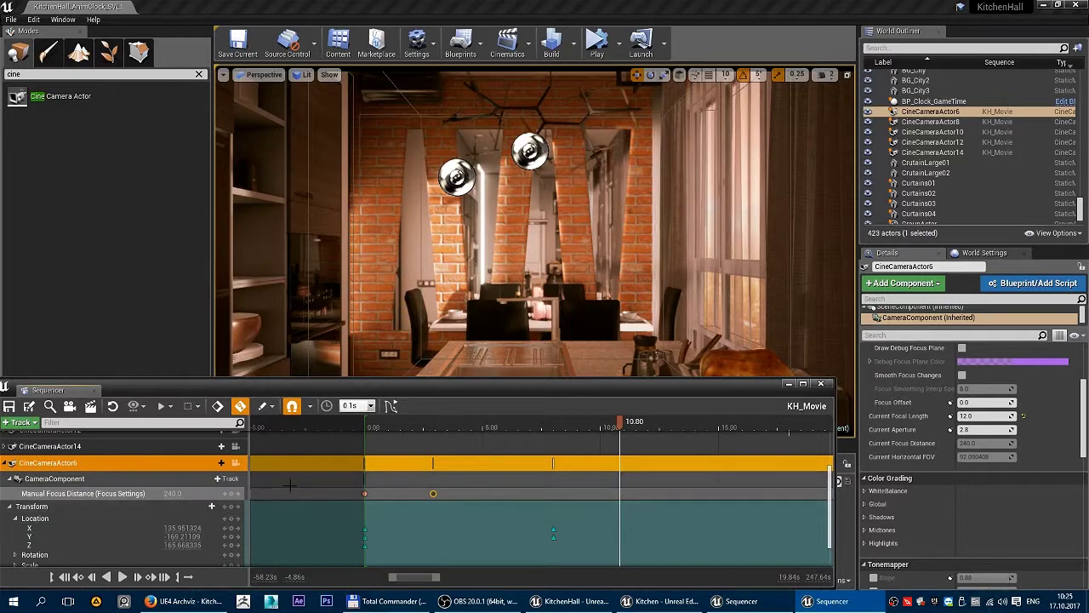
Collapse CineCameraActor6, then key CineCameraActor8's Manual Focus Distance at 240.0 around 8 s.
left_click(7, 466)
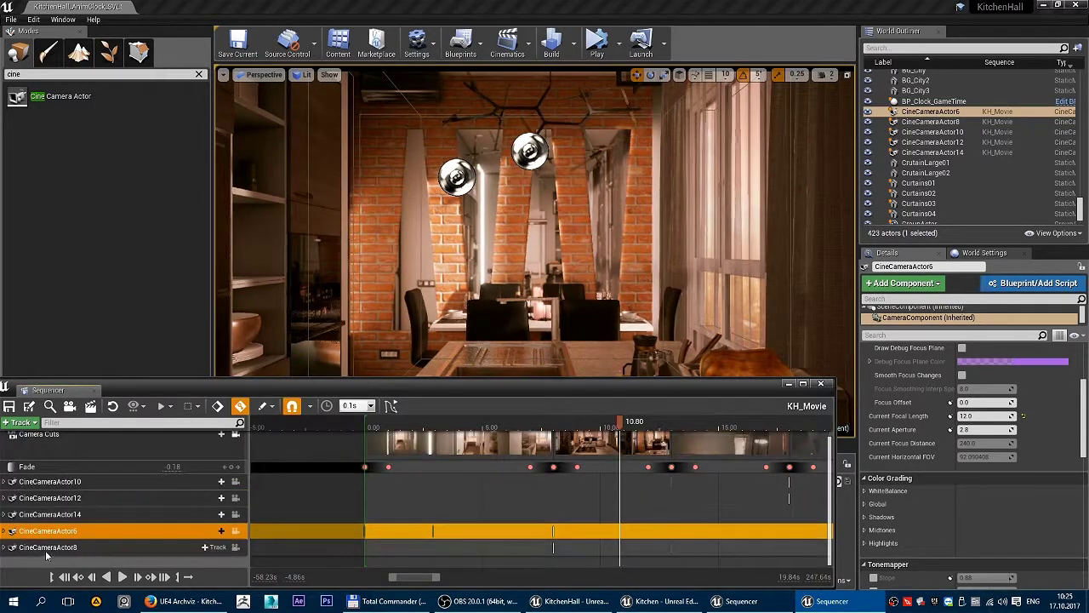
left_click(7, 547)
left_click(10, 562)
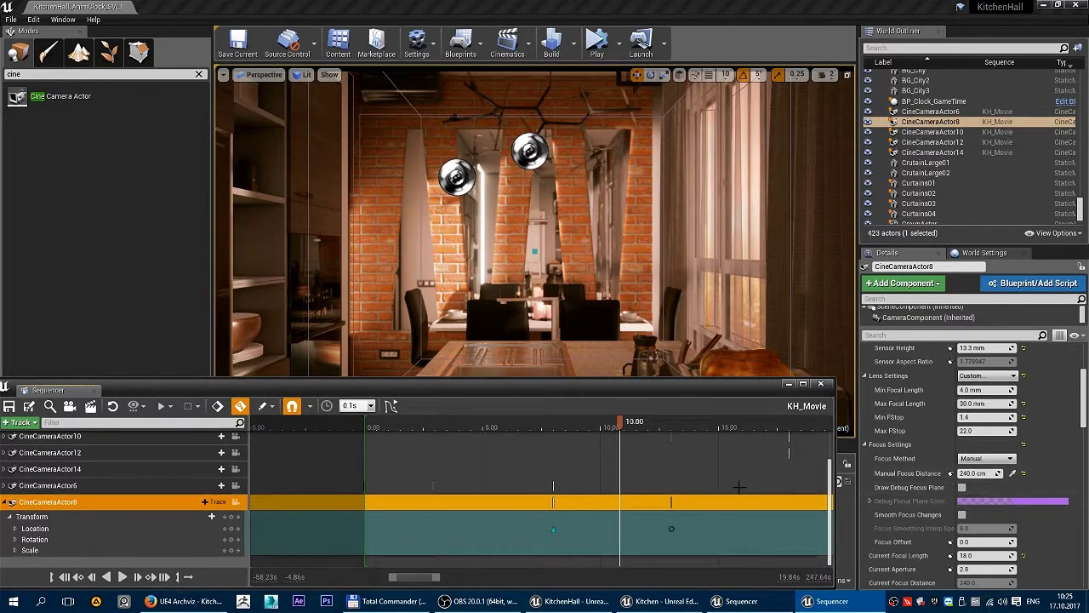
left_click_drag(620, 425, 554, 432)
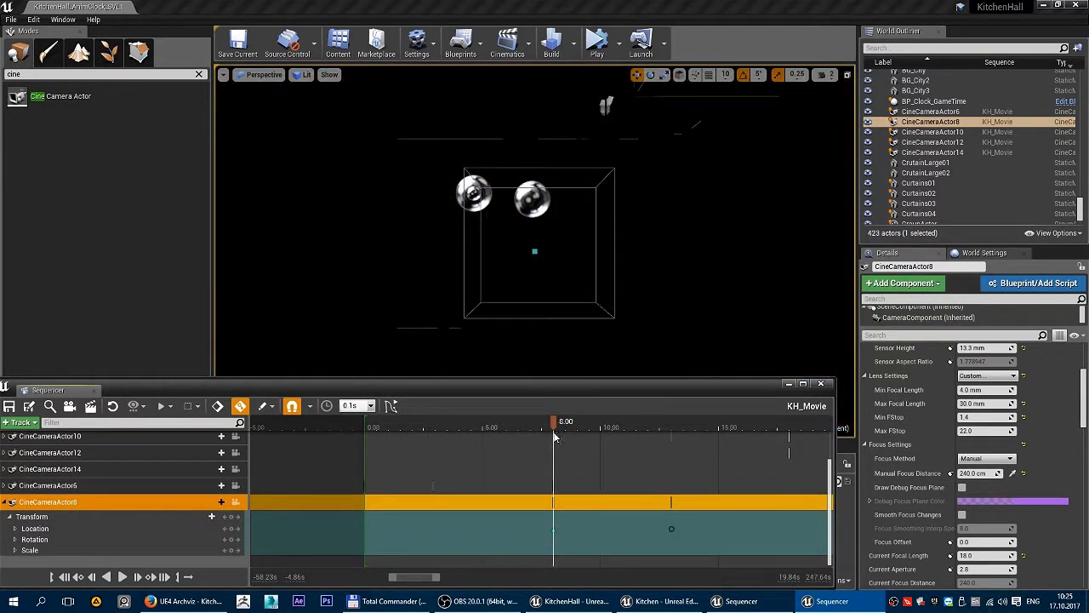
left_click(951, 474)
left_click(111, 534)
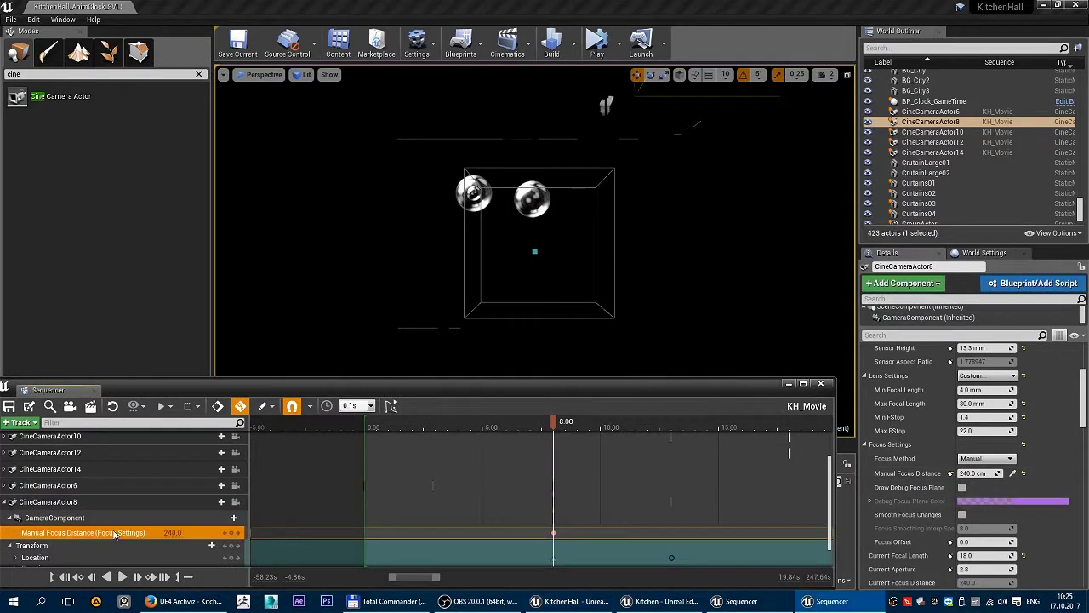
At 10.60, push the focus distance to about 542.7 using the debug focus plane and key it.
left_click_drag(557, 428, 616, 434)
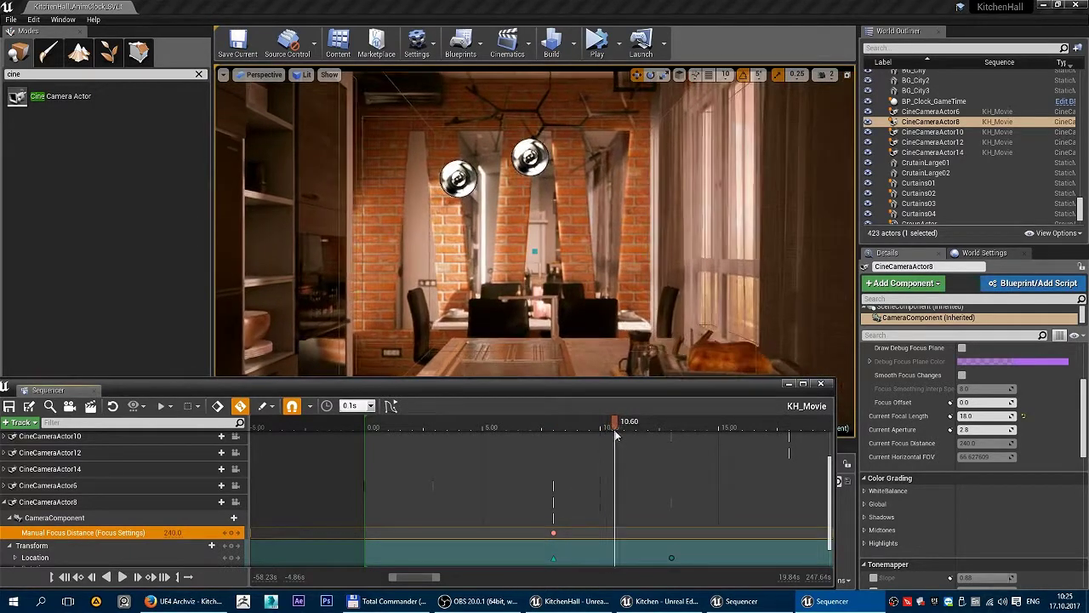
scroll(979, 417, "up", 3)
left_click(961, 402)
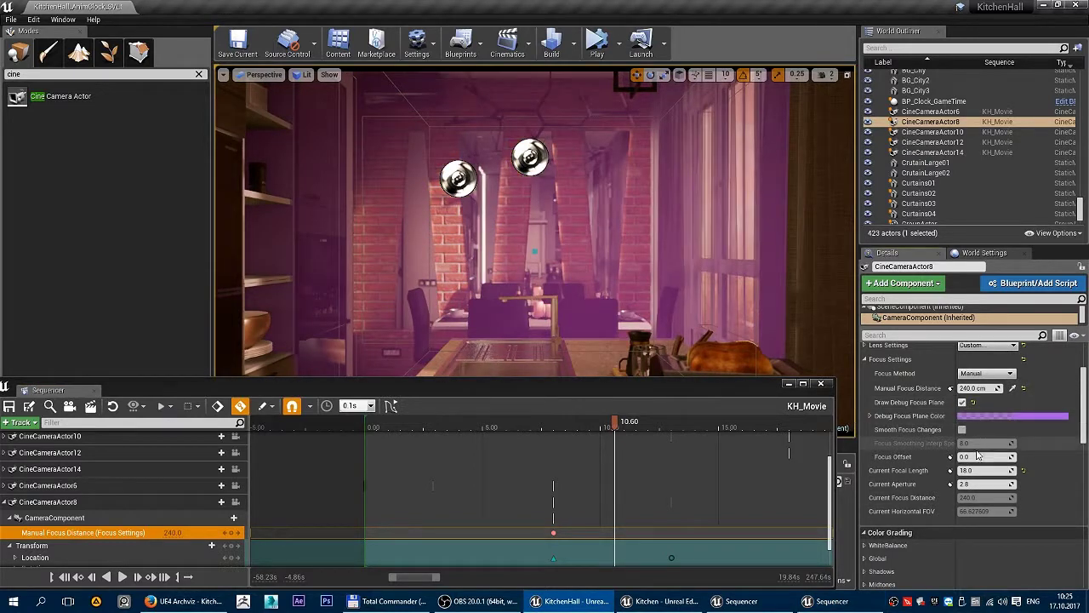
left_click_drag(977, 389, 1013, 388)
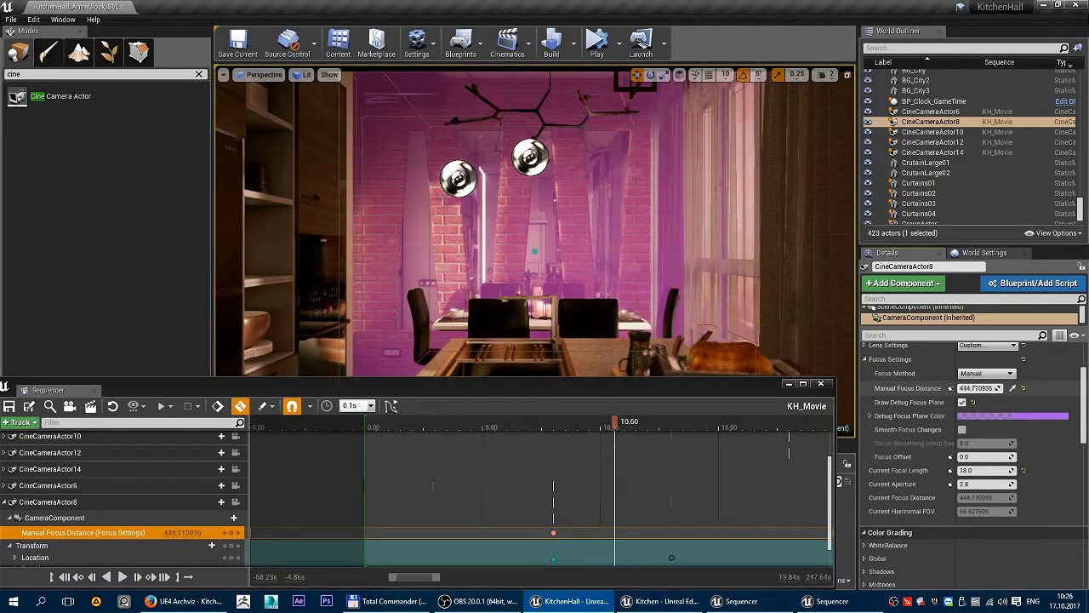
left_click(950, 388)
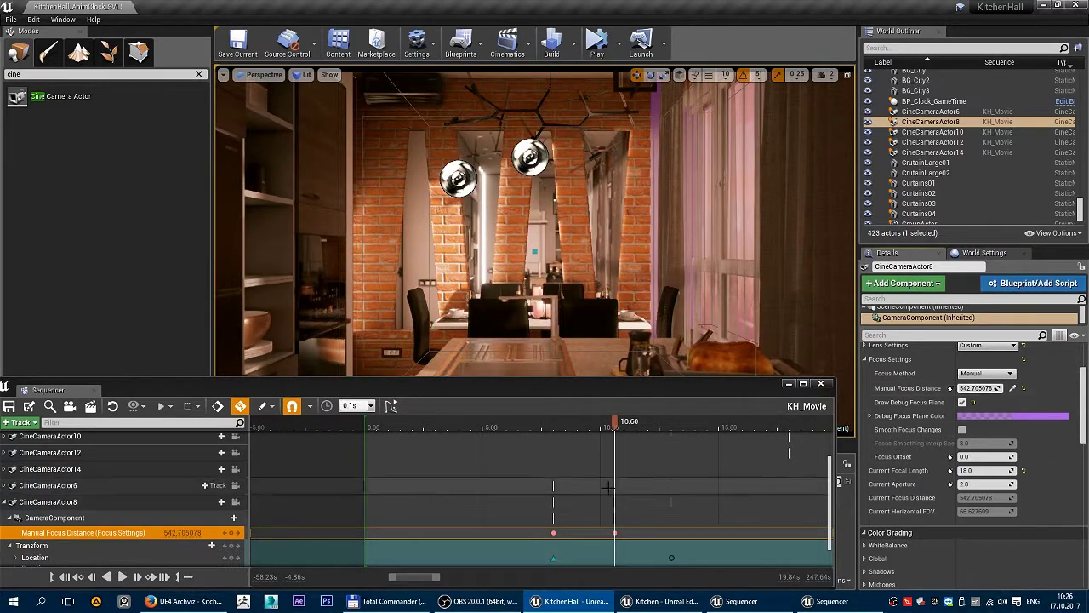
left_click(963, 402)
left_click(962, 403)
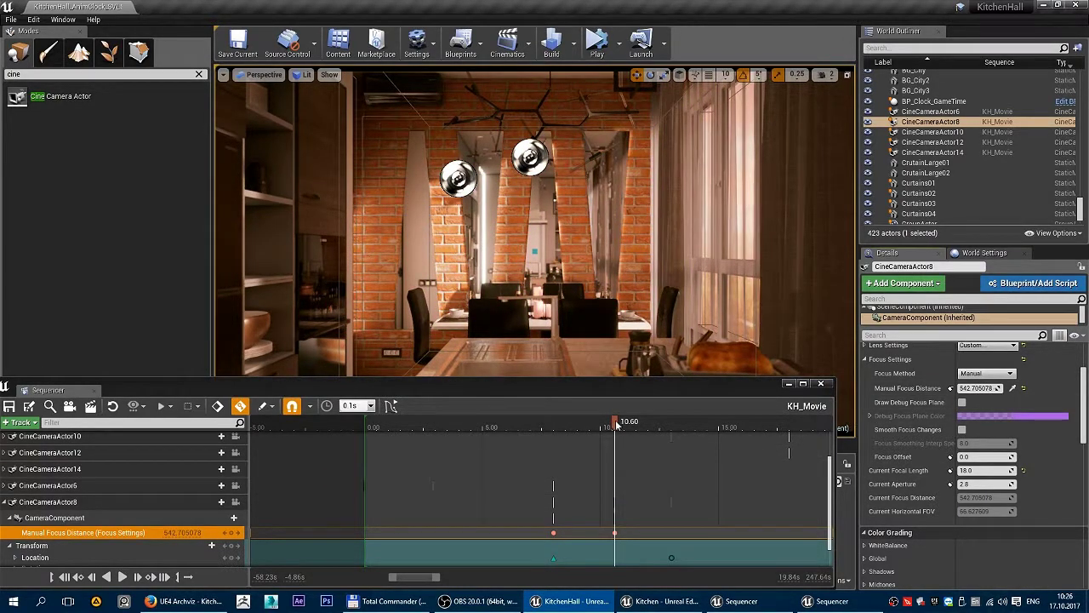
Preview the focus pull, scrub back to 3.50, and clear the selection.
mouse_move(617, 425)
left_mouse_down()
mouse_move(630, 428)
mouse_move(580, 428)
mouse_move(847, 443)
mouse_move(746, 440)
left_mouse_up()
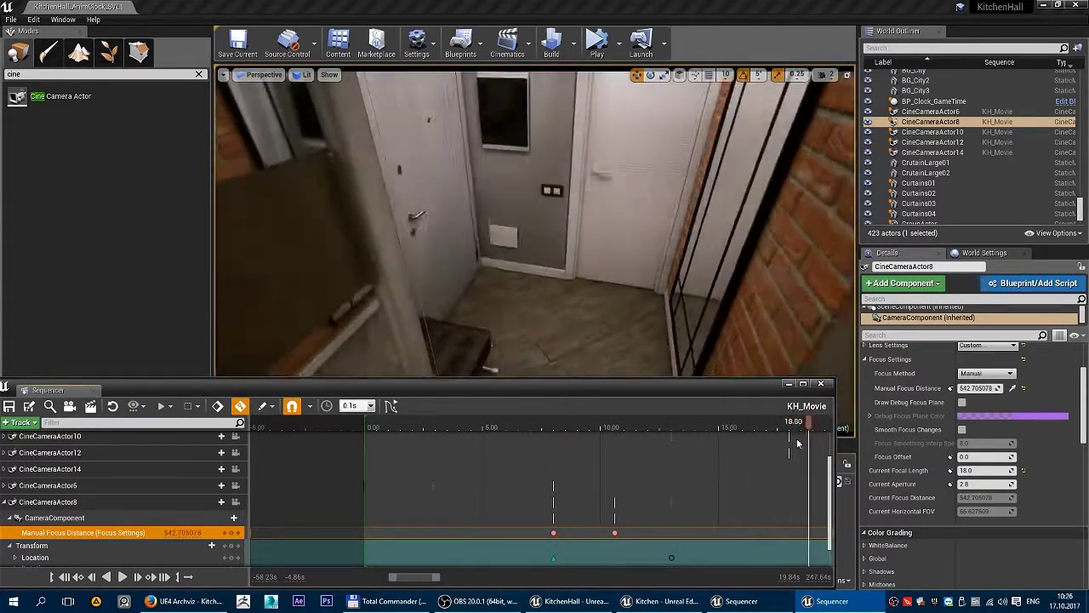
left_click_drag(745, 435, 448, 434)
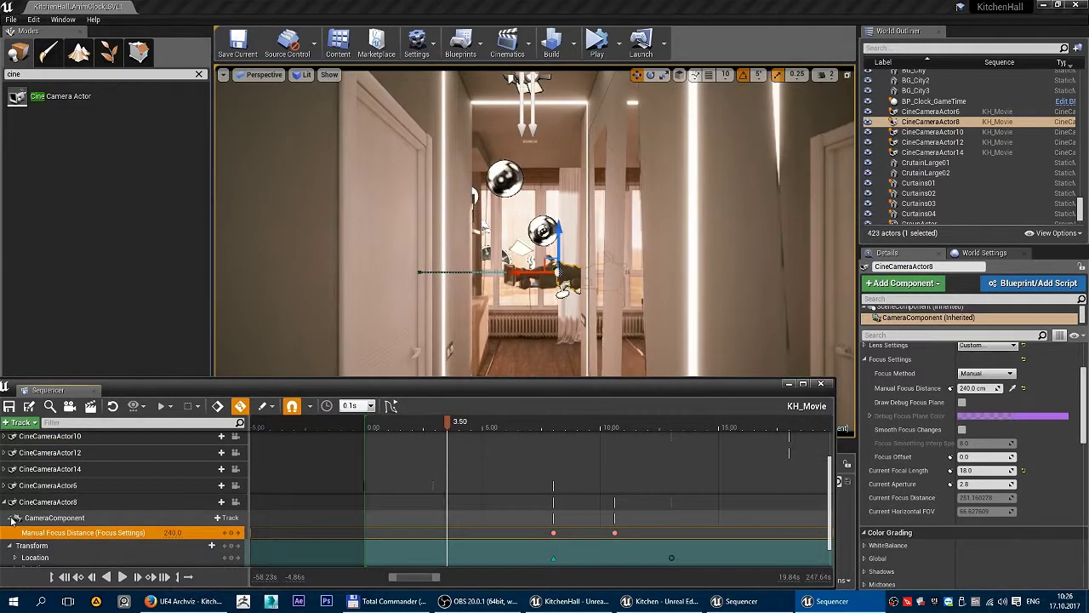
left_click(12, 518)
Collapse the CineCameraActor8 tracks, play KH_Movie from the start and enable Game View.
left_click(4, 518)
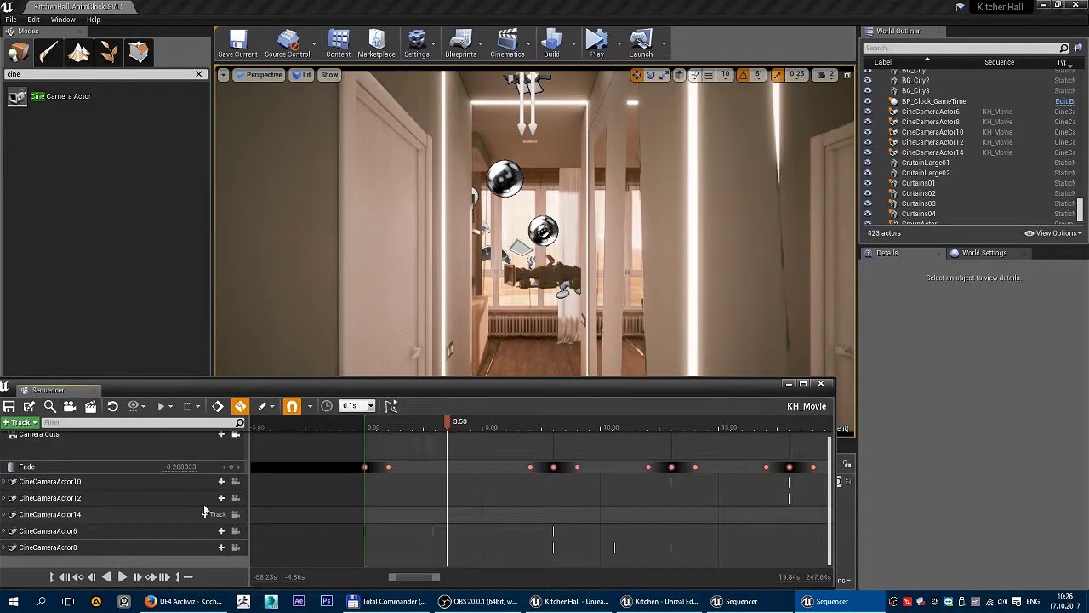
key("Up")
key("space")
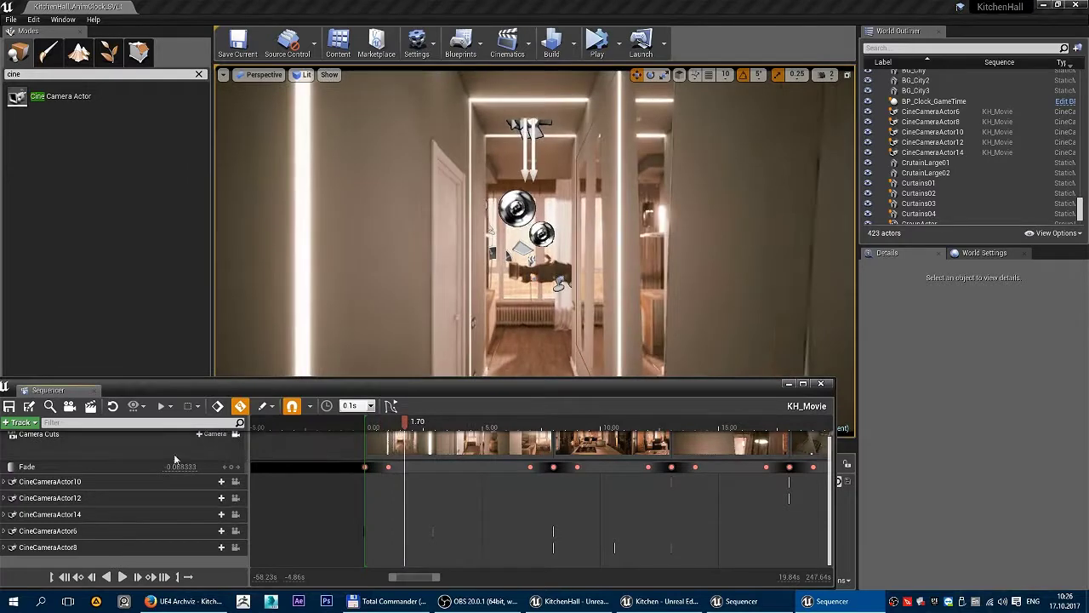
left_click(223, 75)
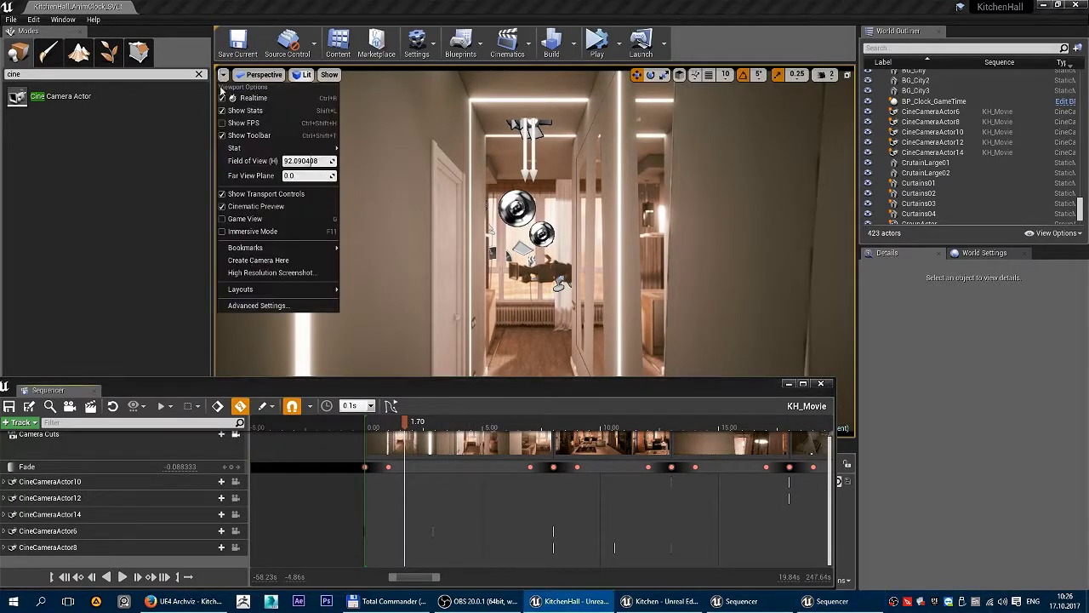
left_click(247, 218)
Widen the Sequencer panel and stretch the timeline to show 0–30 s, previewing around 23 s.
mouse_move(417, 420)
left_mouse_down()
mouse_move(481, 439)
mouse_move(811, 460)
left_mouse_up()
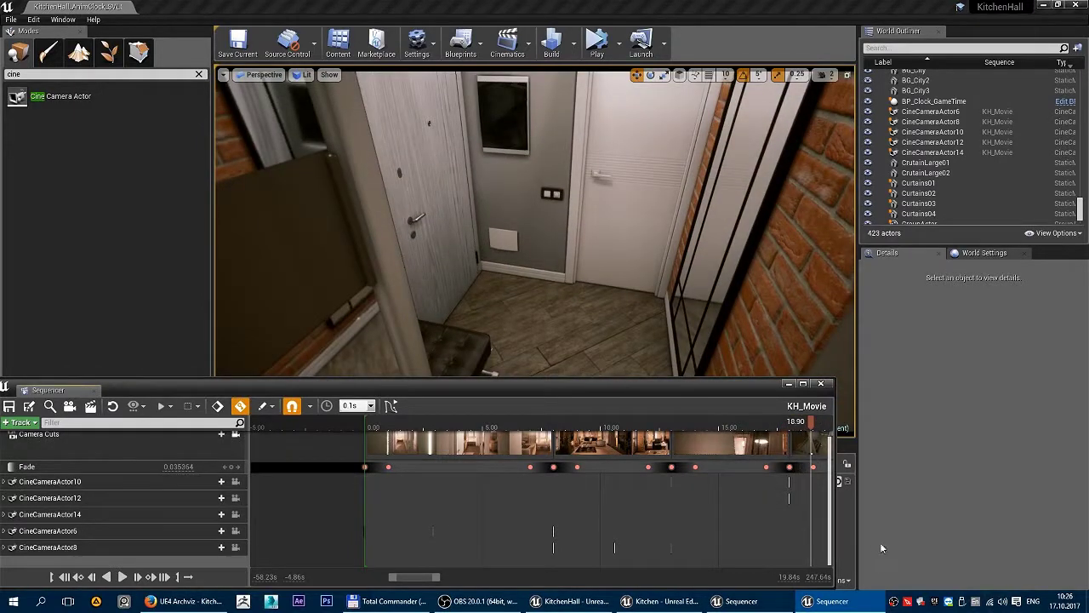
left_click_drag(834, 537, 910, 537)
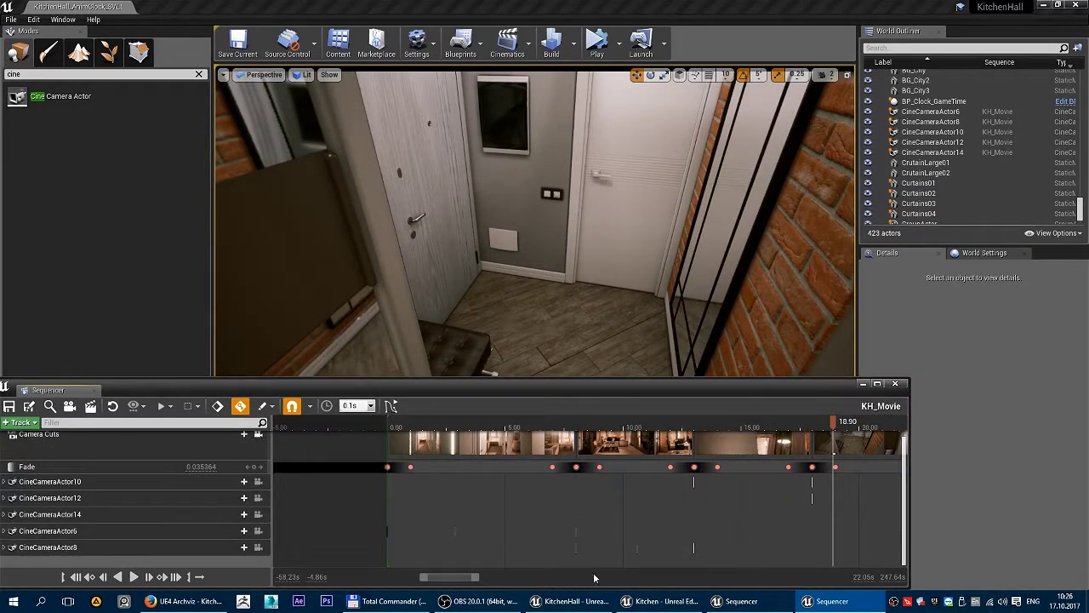
left_click_drag(480, 577, 500, 578)
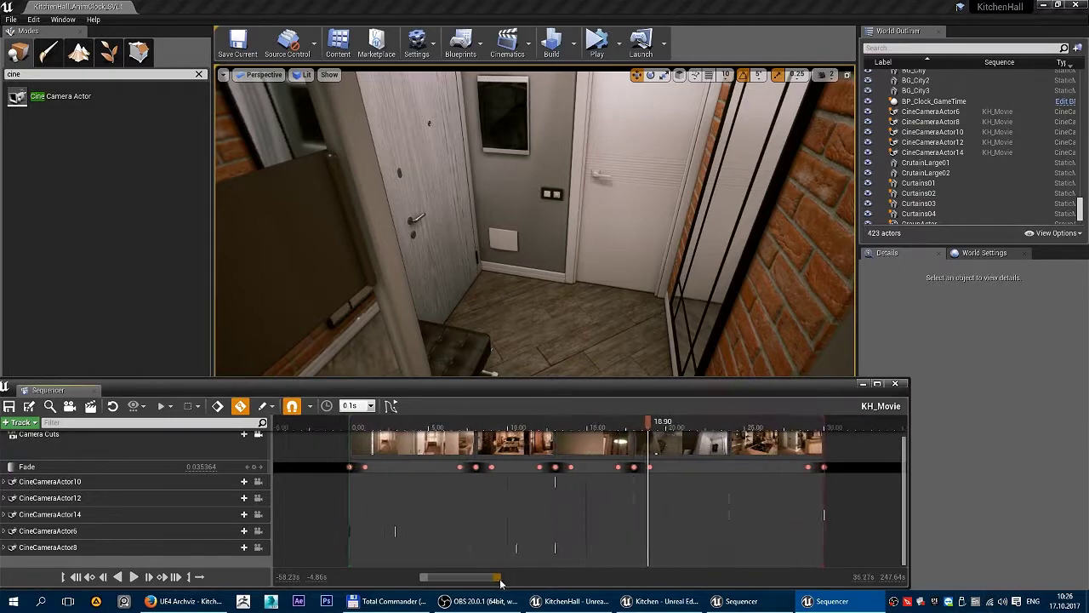
left_click_drag(655, 423, 835, 433)
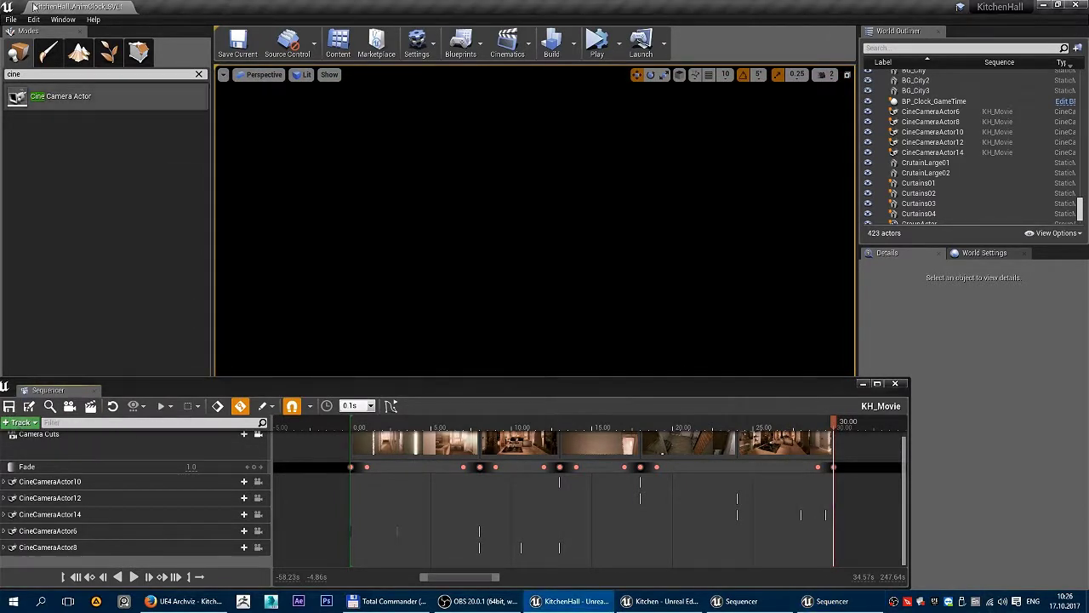
Save the current map and undock the Sequencer into its own window.
left_click(12, 18)
left_click(35, 115)
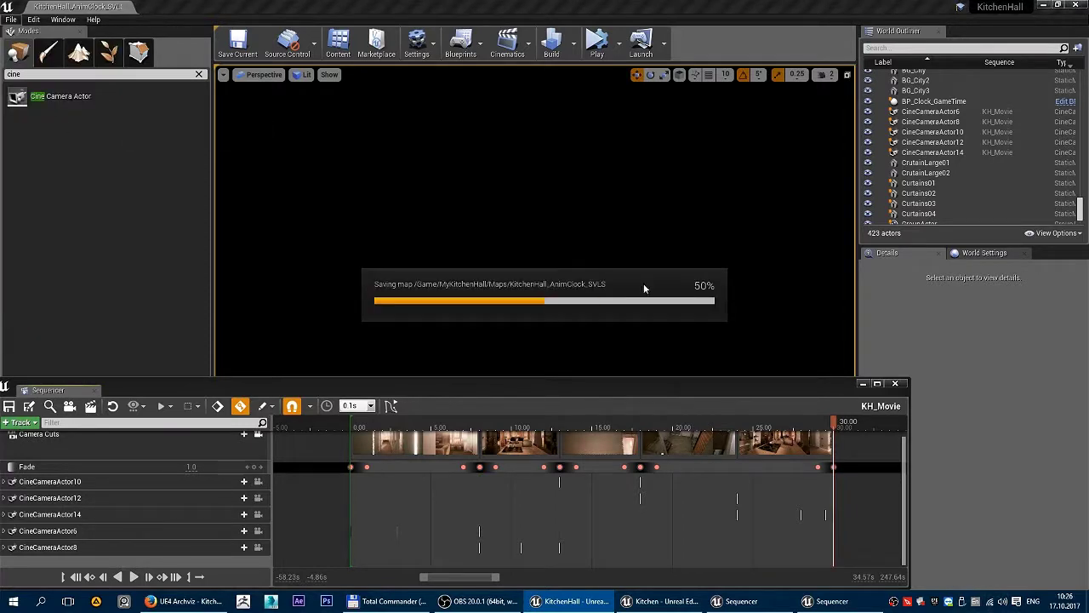
left_click_drag(561, 274, 614, 153)
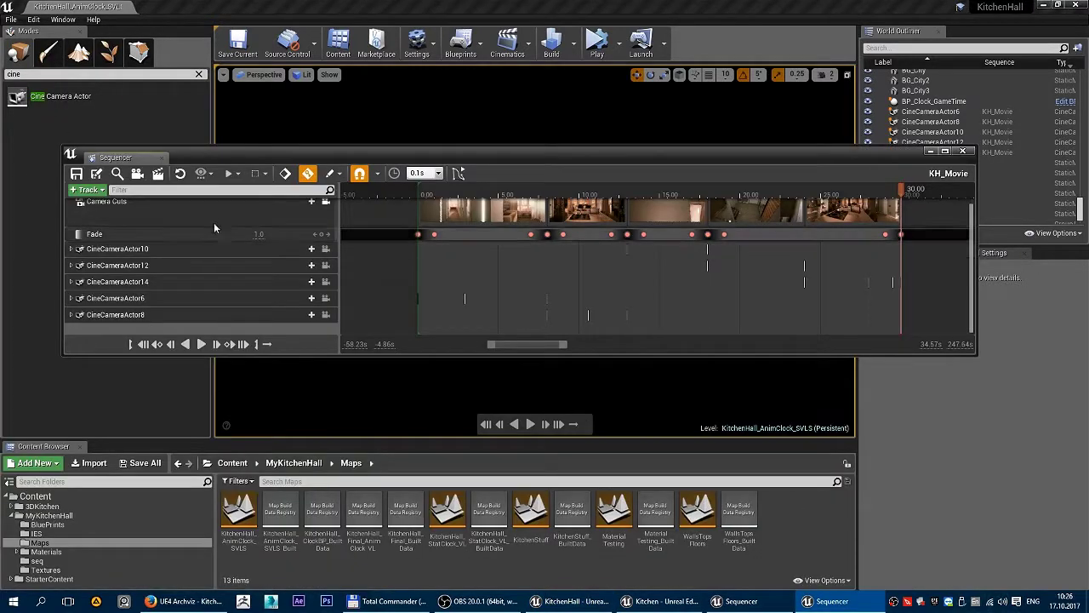
In Render Movie Settings, choose a jpg image sequence at 1280 x 720 and browse for an output folder.
left_click(157, 175)
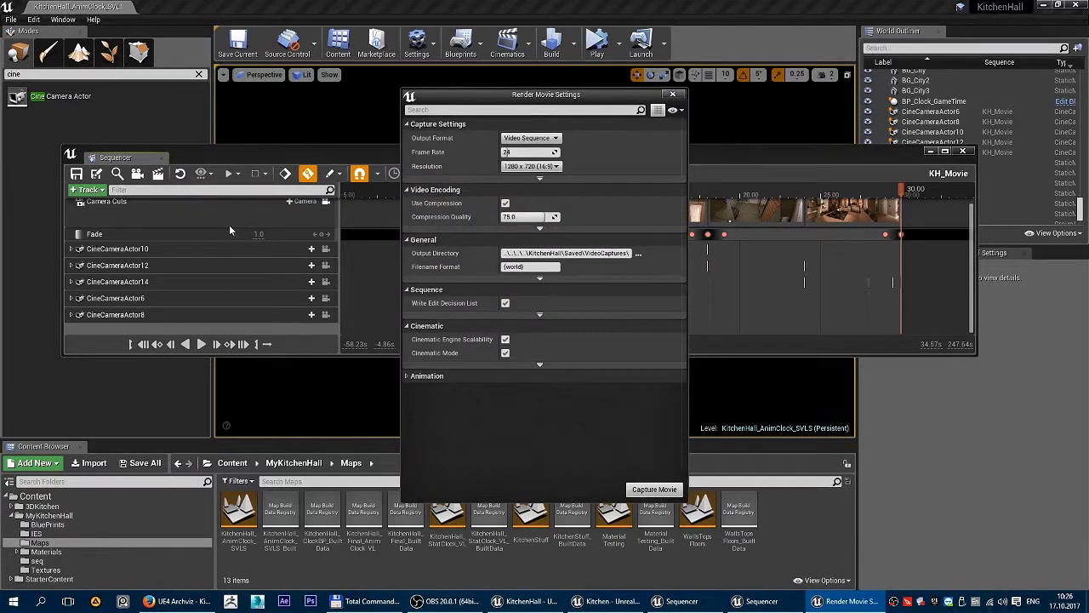
left_click_drag(553, 103, 735, 83)
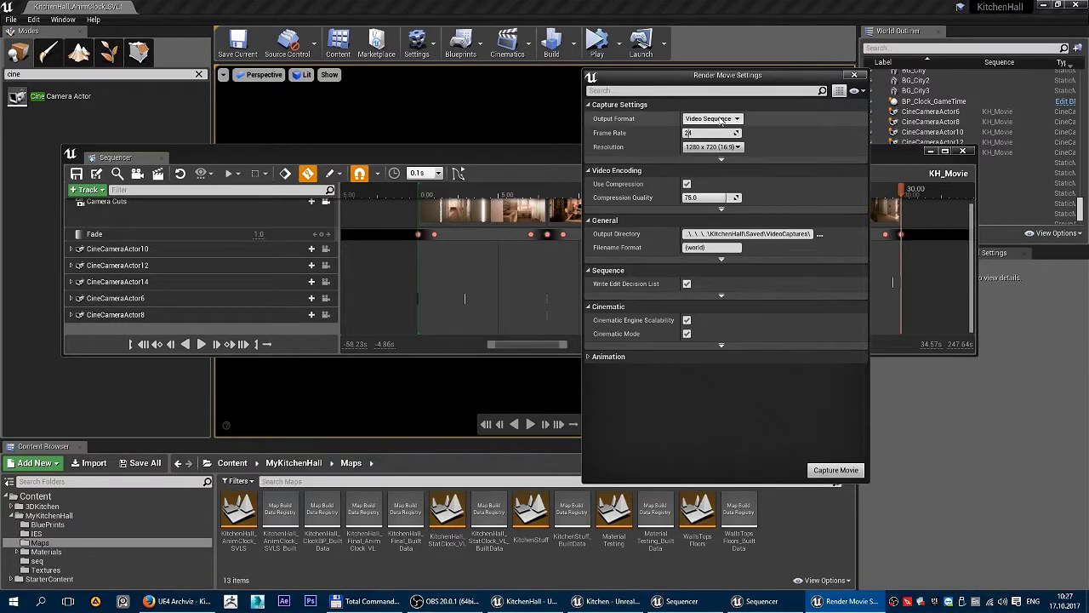
left_click(737, 120)
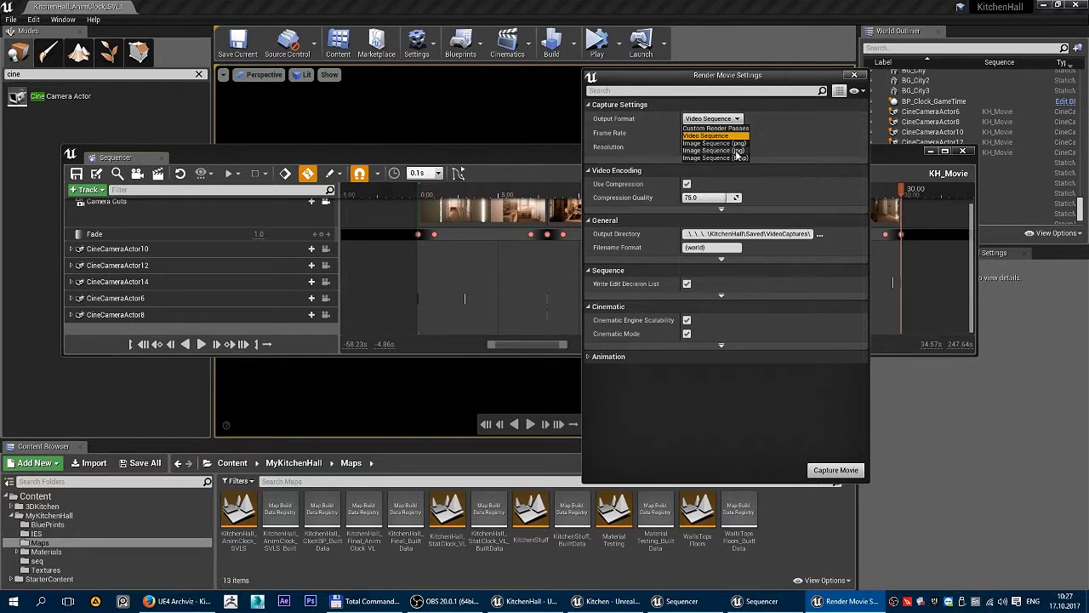
left_click(736, 151)
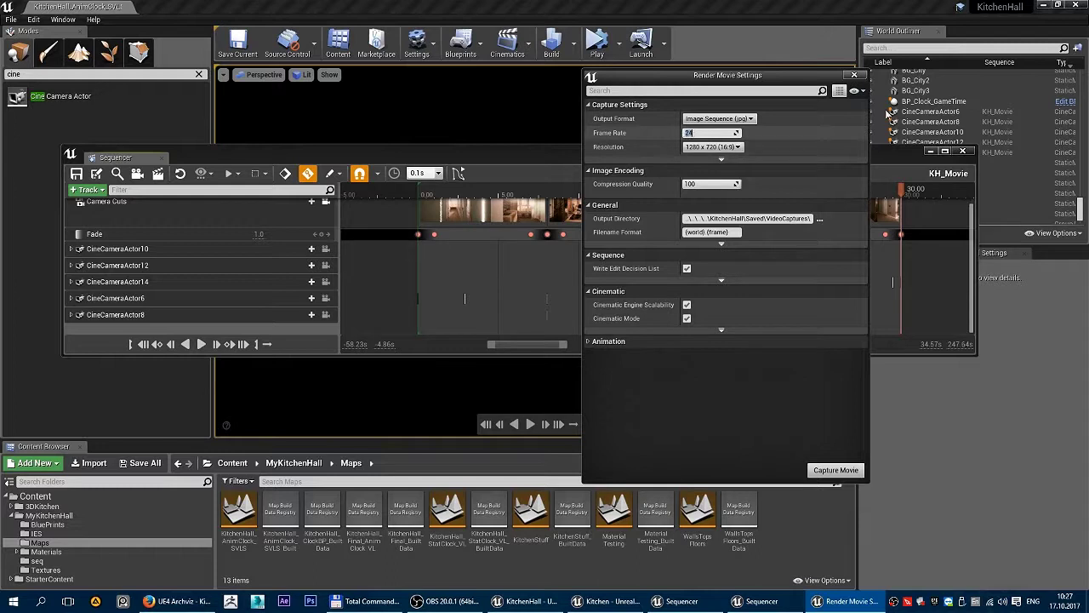
left_click(718, 149)
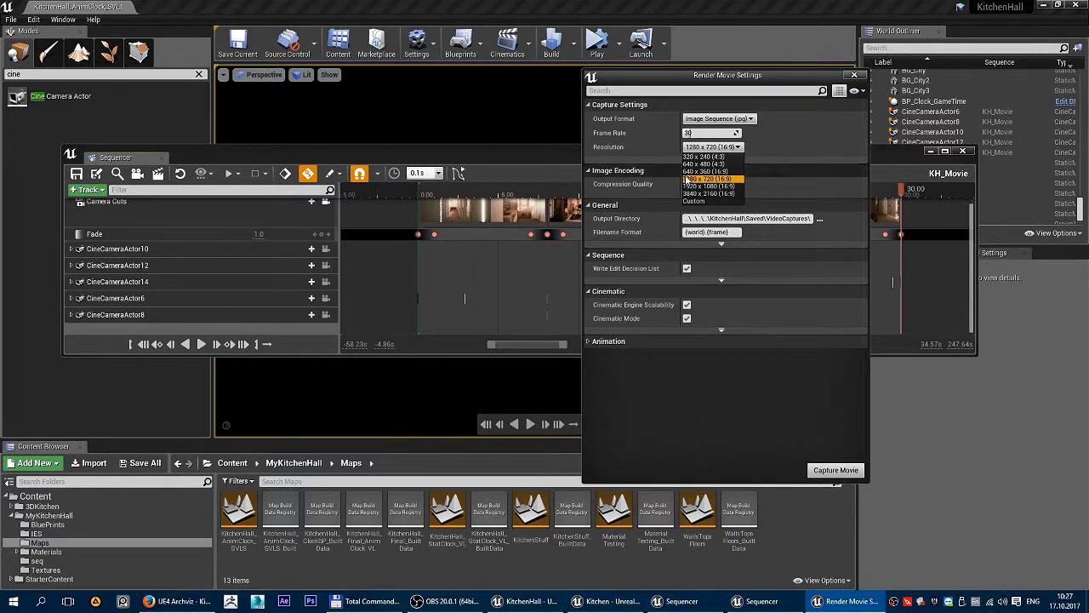
left_click(707, 179)
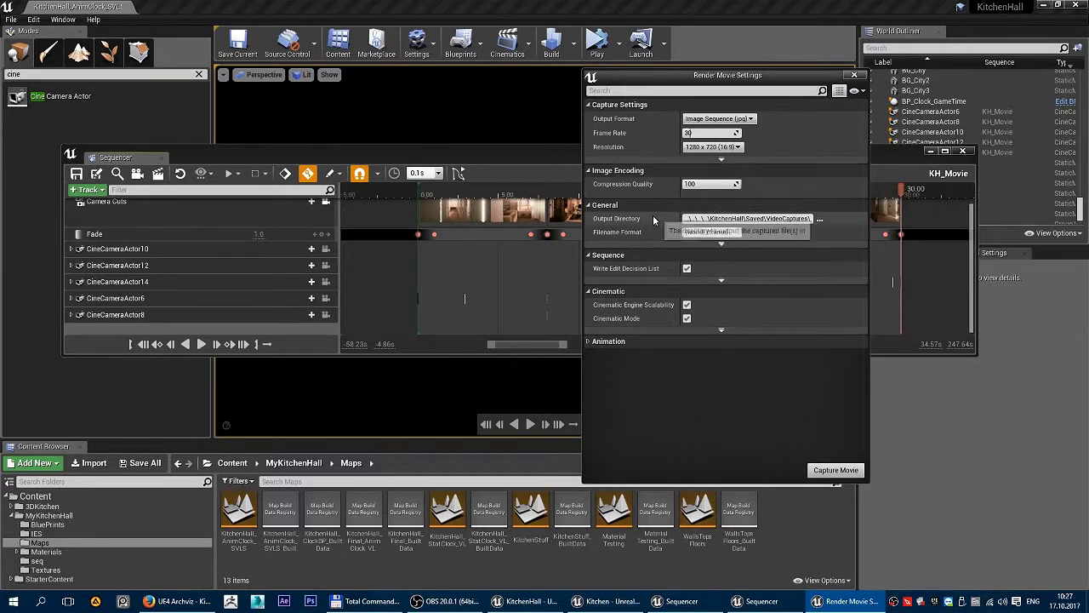
left_click(822, 219)
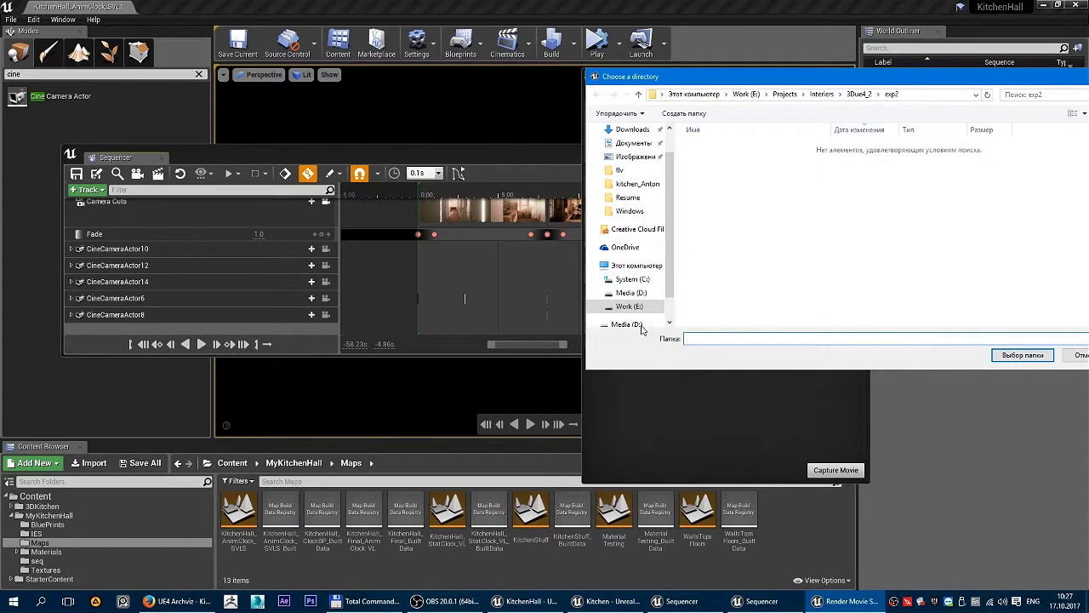
In Total Commander, check the KitchenHall project folder and show the Desktop in the left panel.
left_click(368, 601)
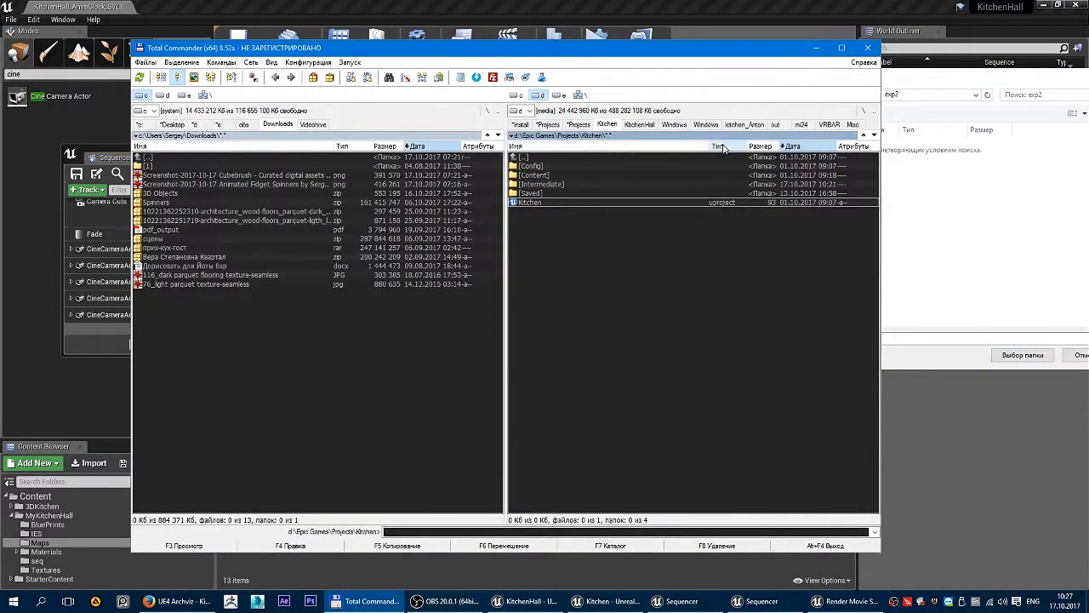
left_click(640, 125)
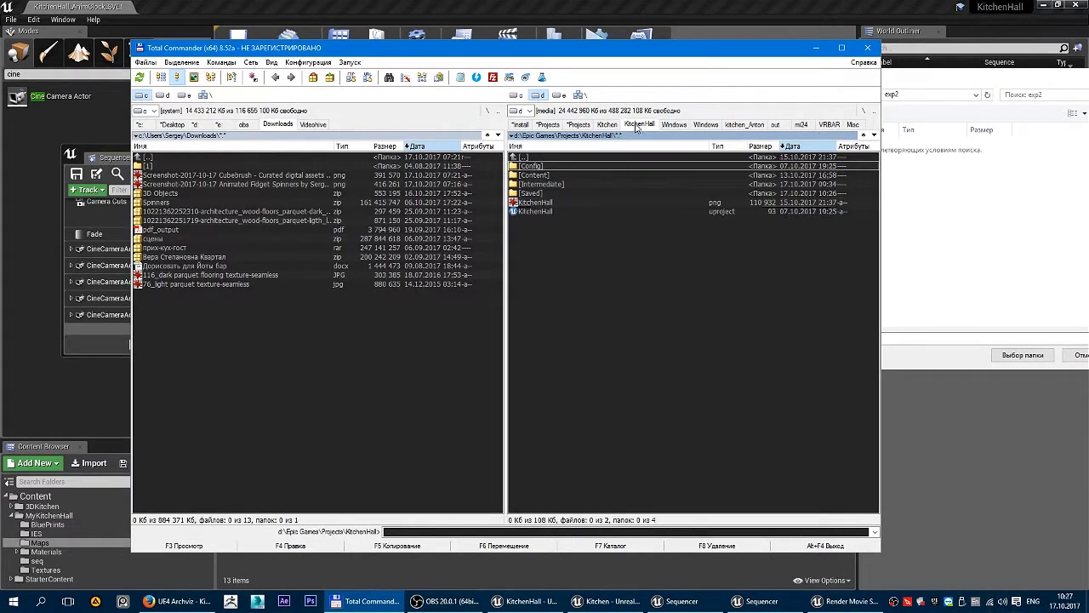
double_click(538, 194)
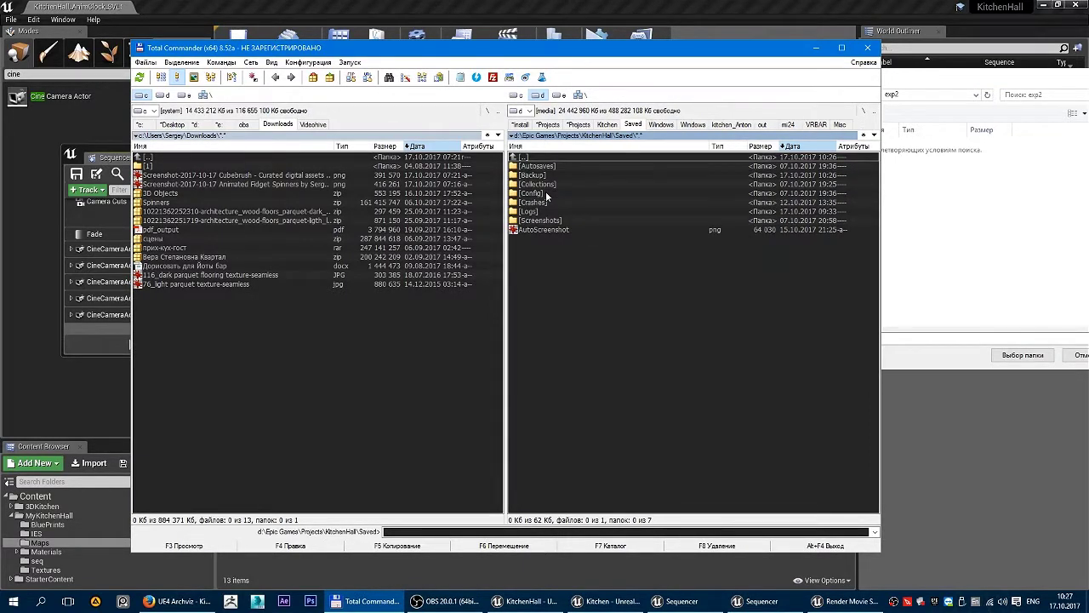
key("BackSpace")
left_click(173, 125)
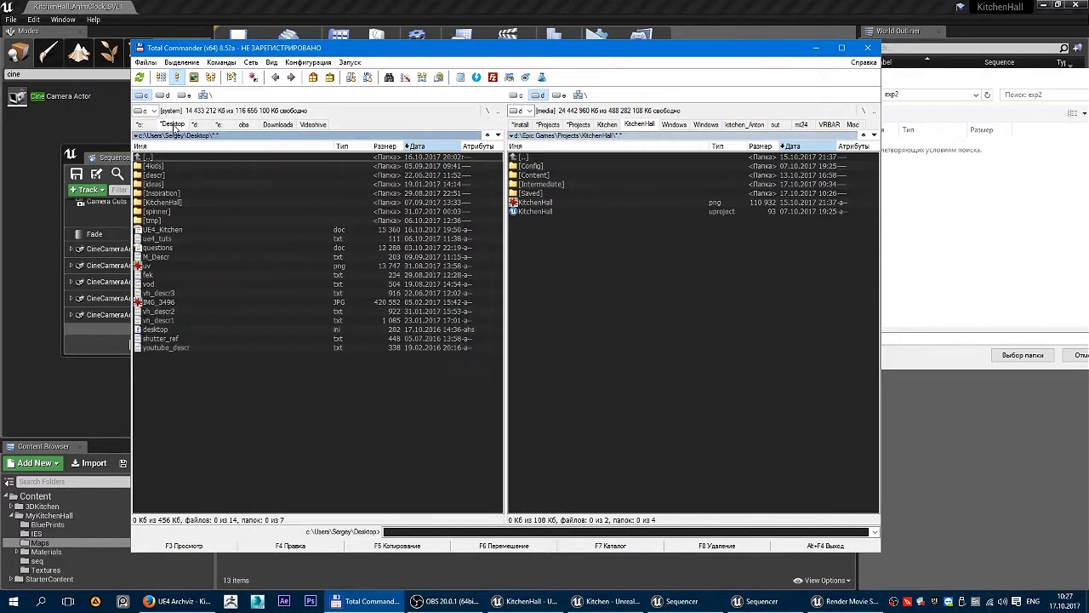
Create a new KH_Movie folder on the Desktop, then return to the Unreal Sequencer.
key("F7")
type("KitchenHall")
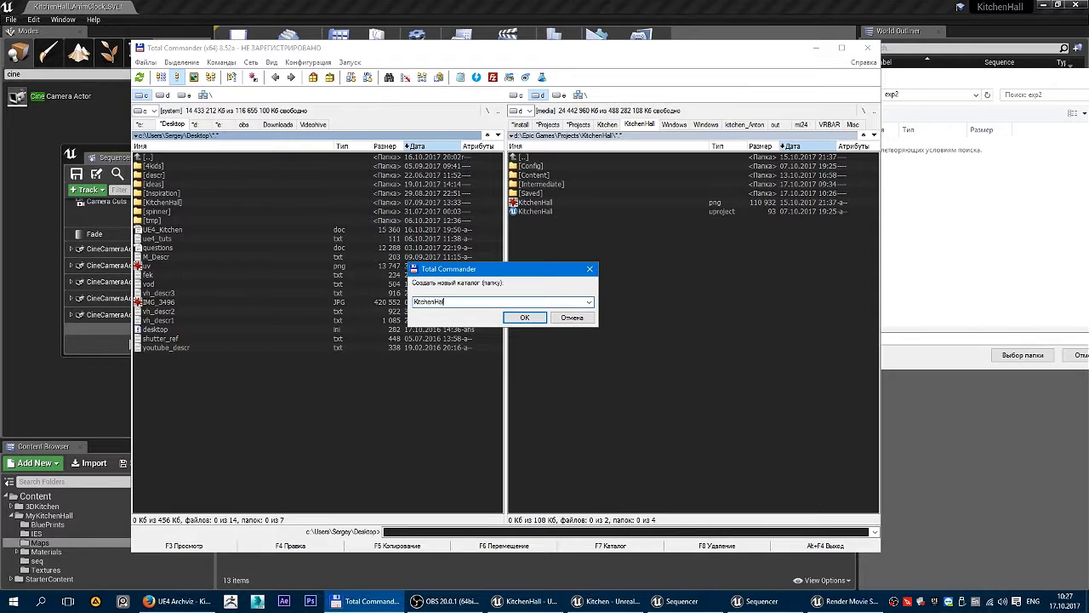
key("Return")
key("Return")
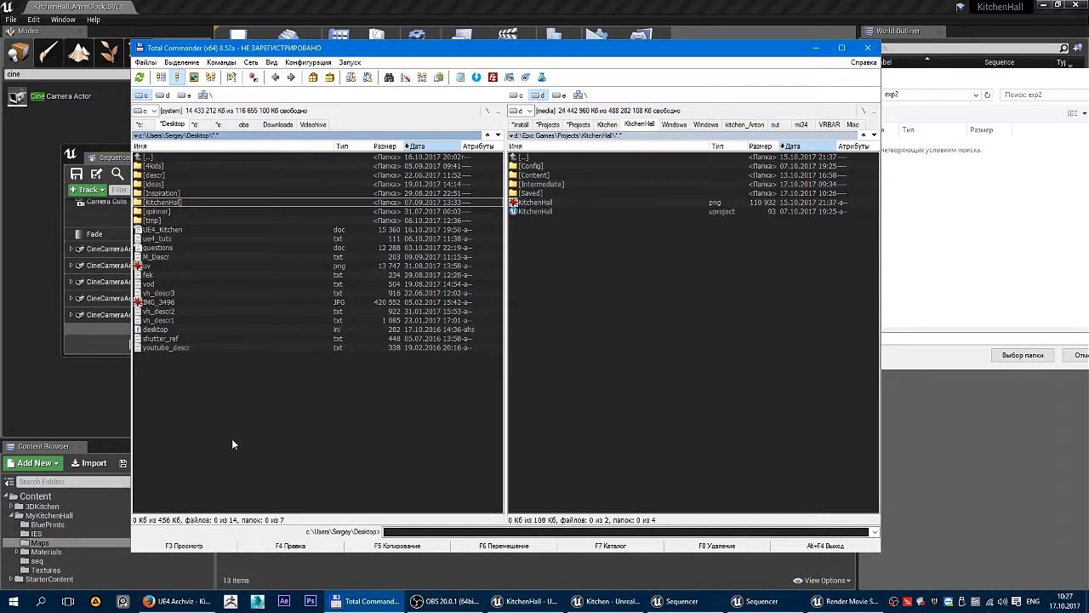
double_click(185, 203)
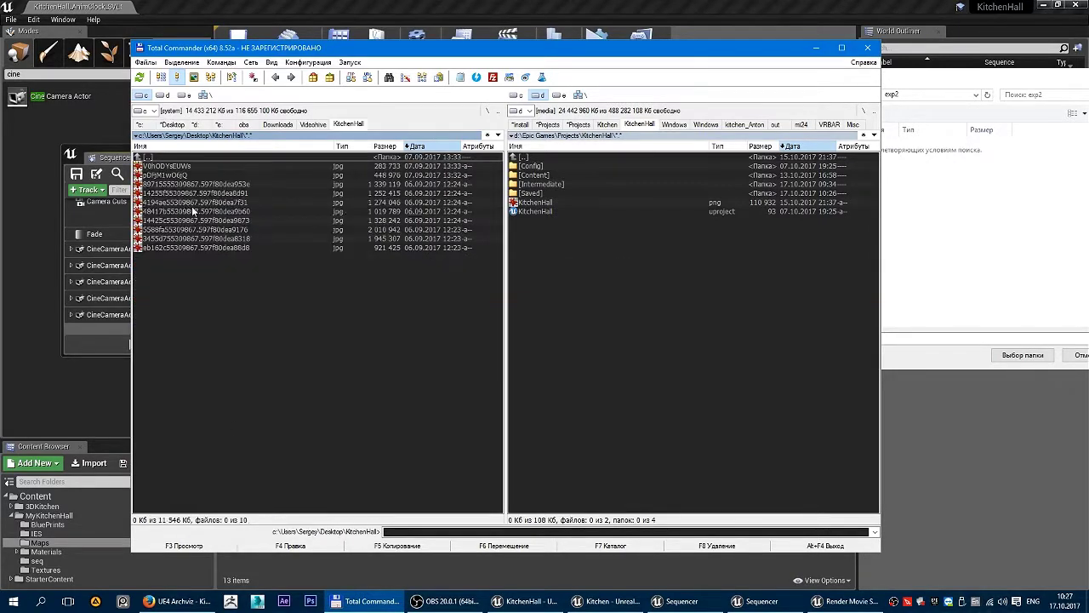
double_click(185, 157)
key("F7")
type("KH_Mov")
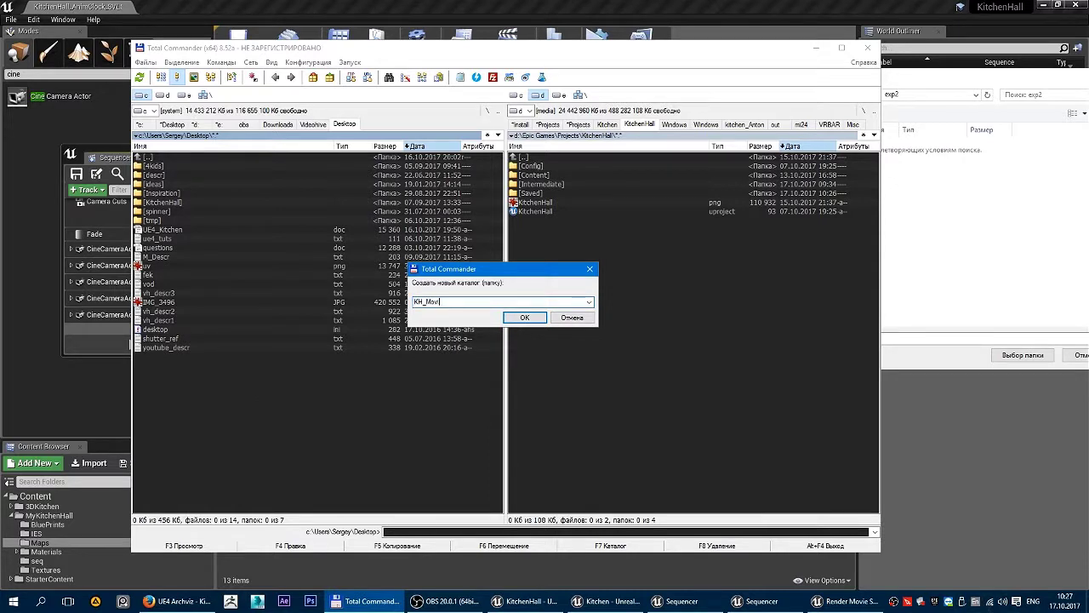
type("ie")
key("Return")
key("Return")
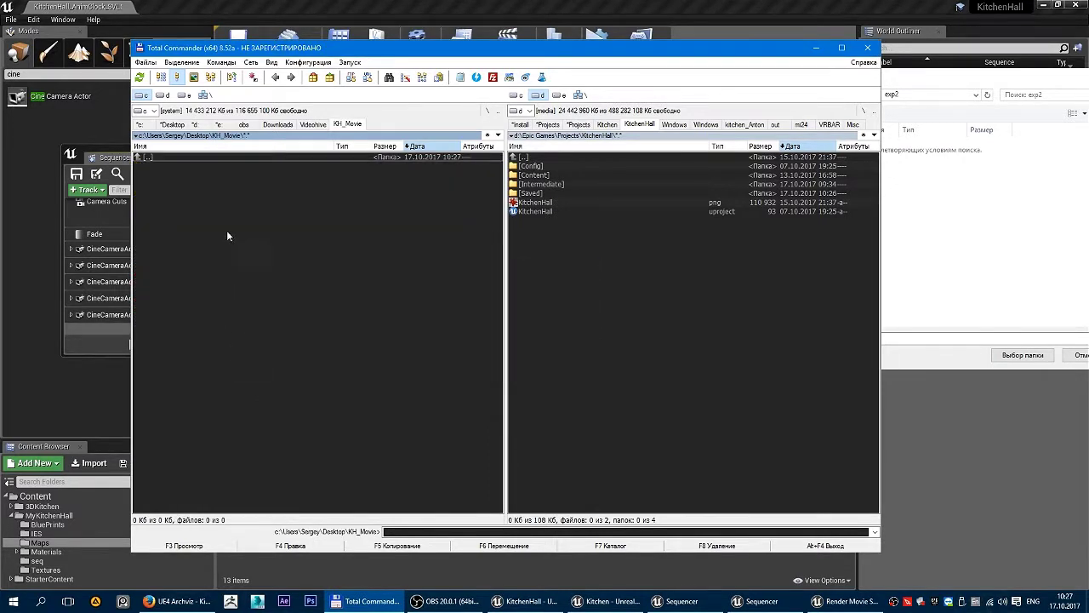
left_click(130, 344)
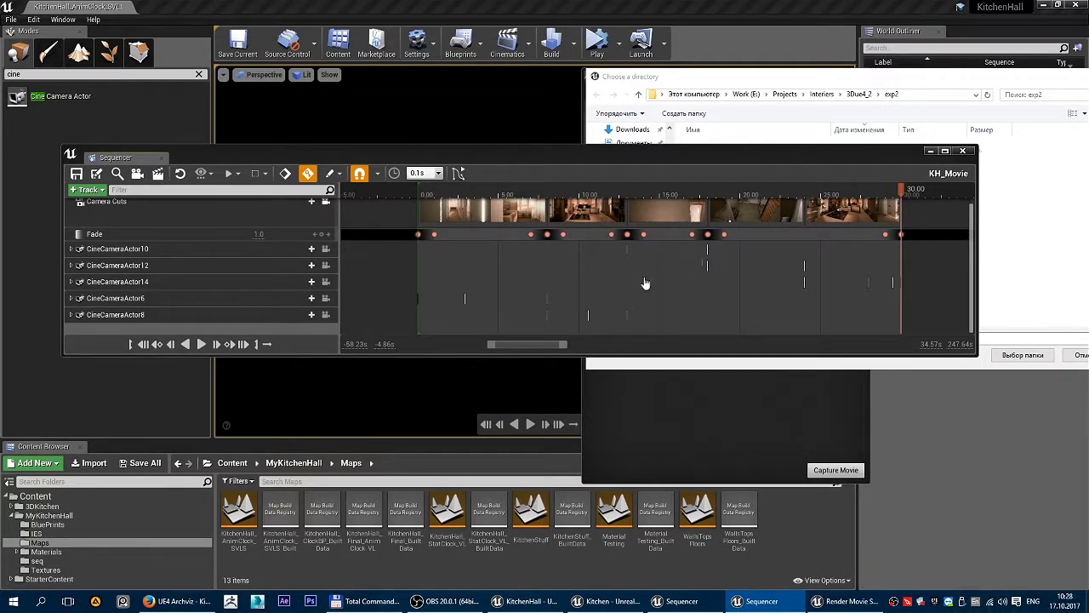
Set the output directory to the Desktop KH_Movie folder and the filename format to KH_Movie{frame}.
left_click(854, 601)
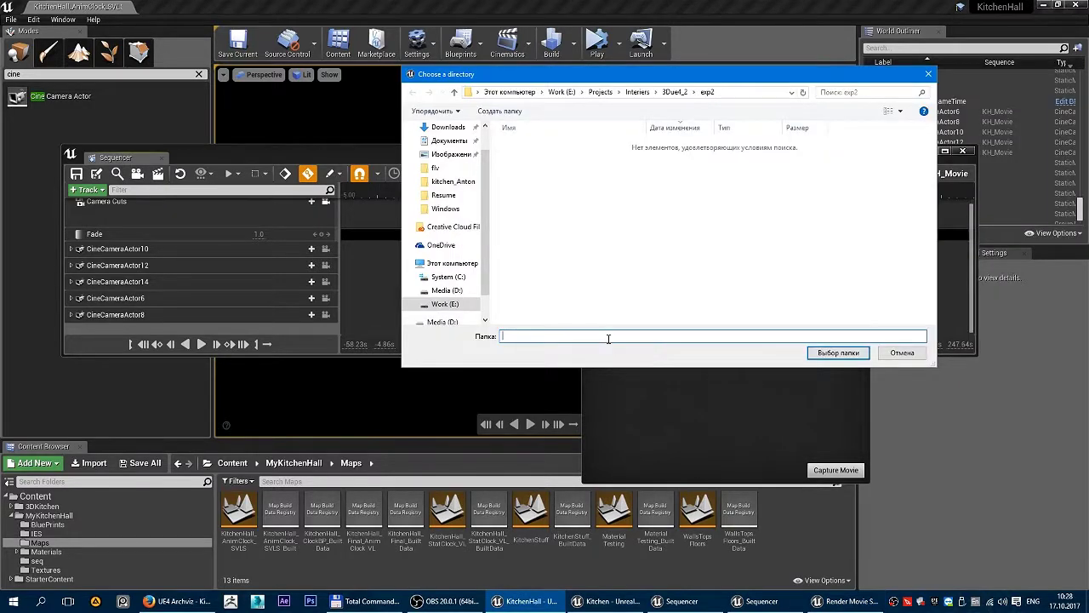
left_click(842, 354)
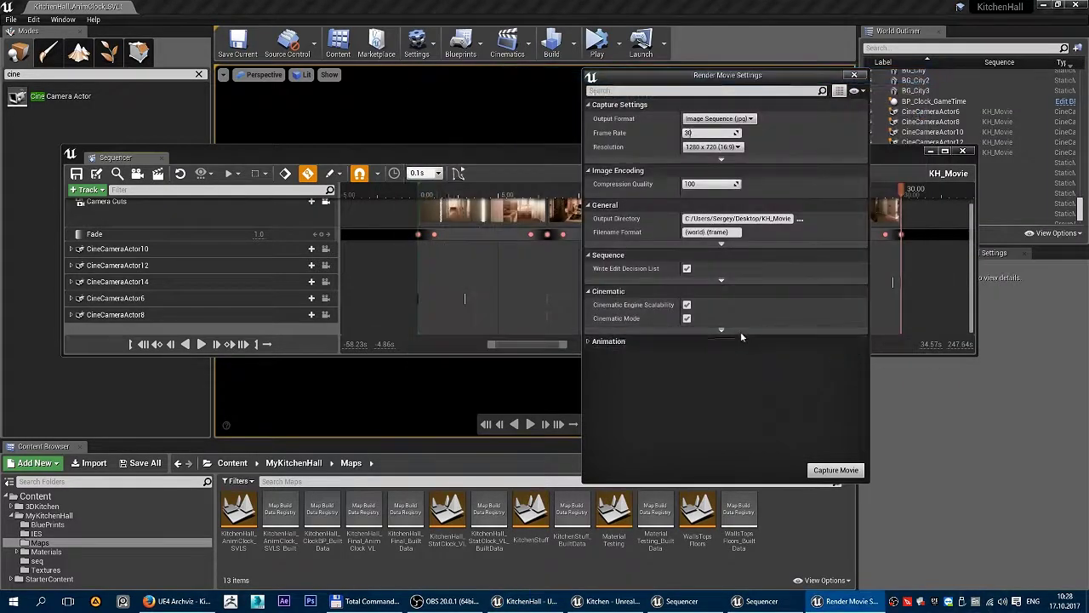
left_click(706, 232)
type("KH_")
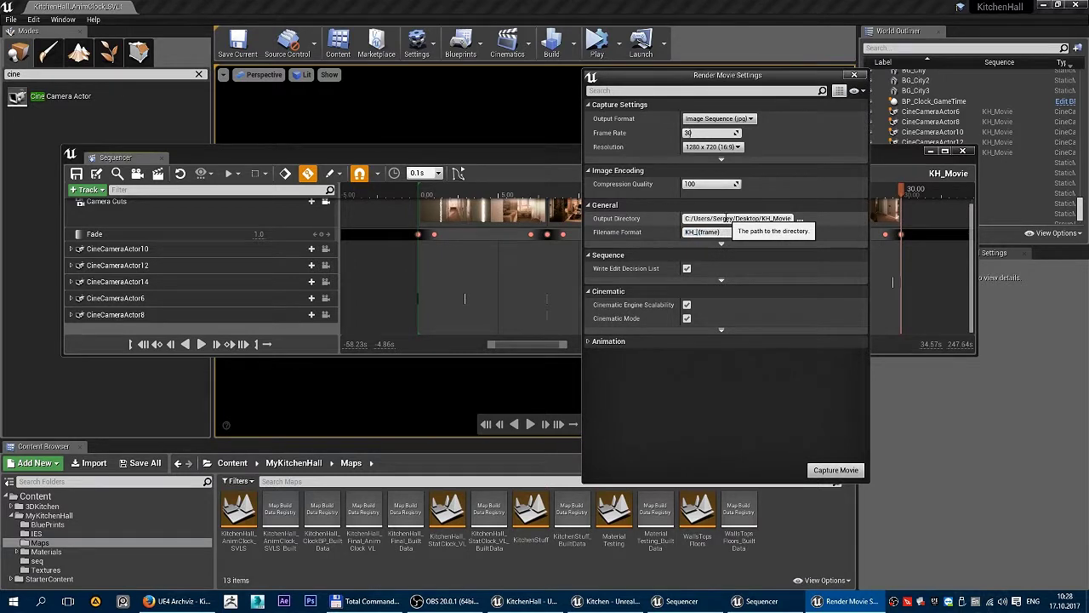
type("Movie")
key("Return")
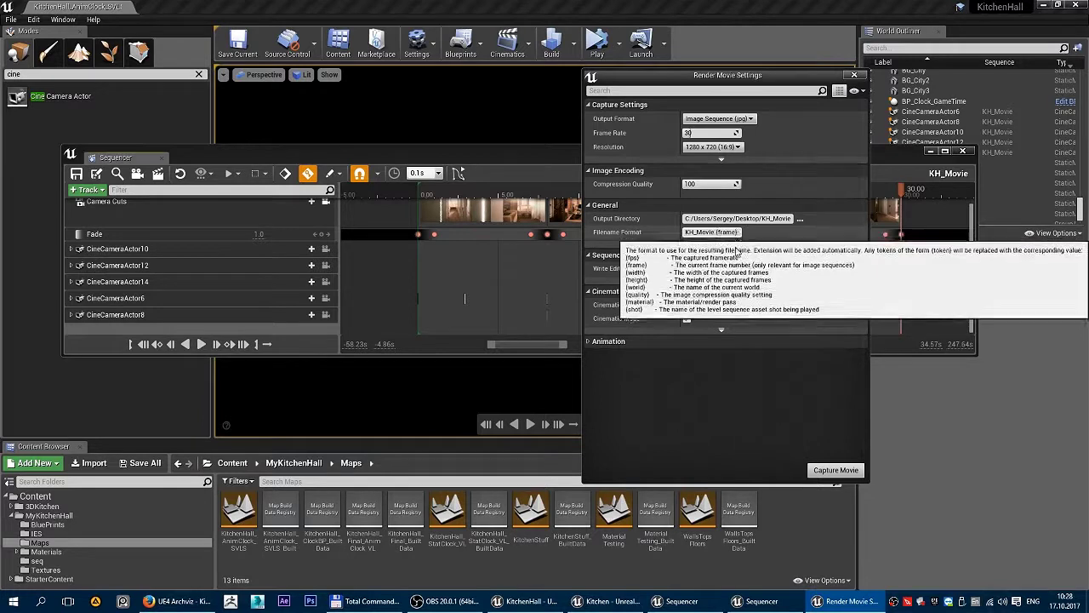
left_click(721, 241)
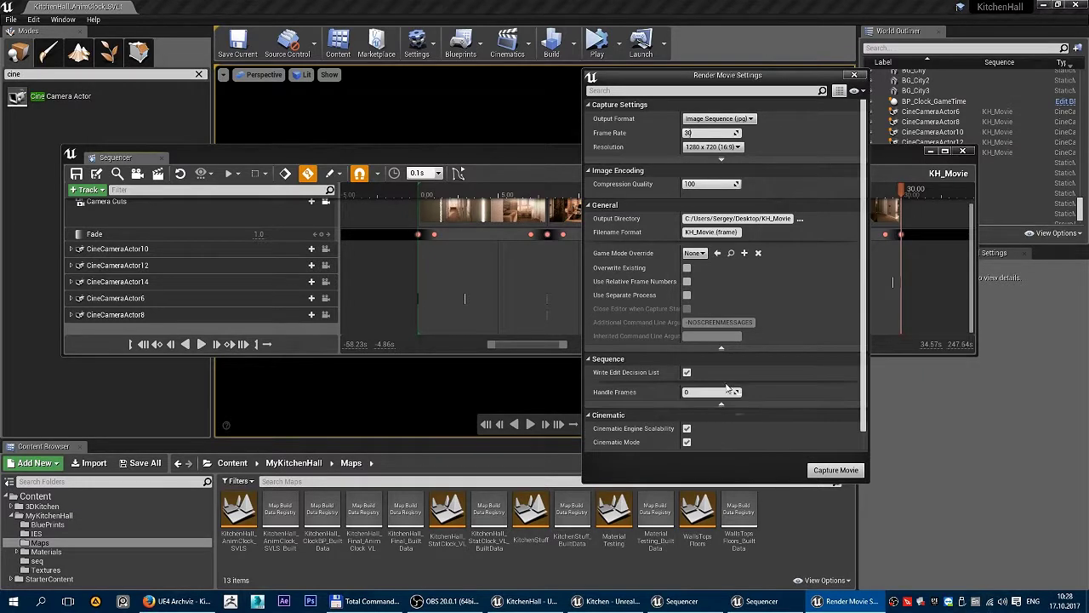
Expand the advanced Sequence, Cinematic and Animation options in the render settings.
left_click(721, 381)
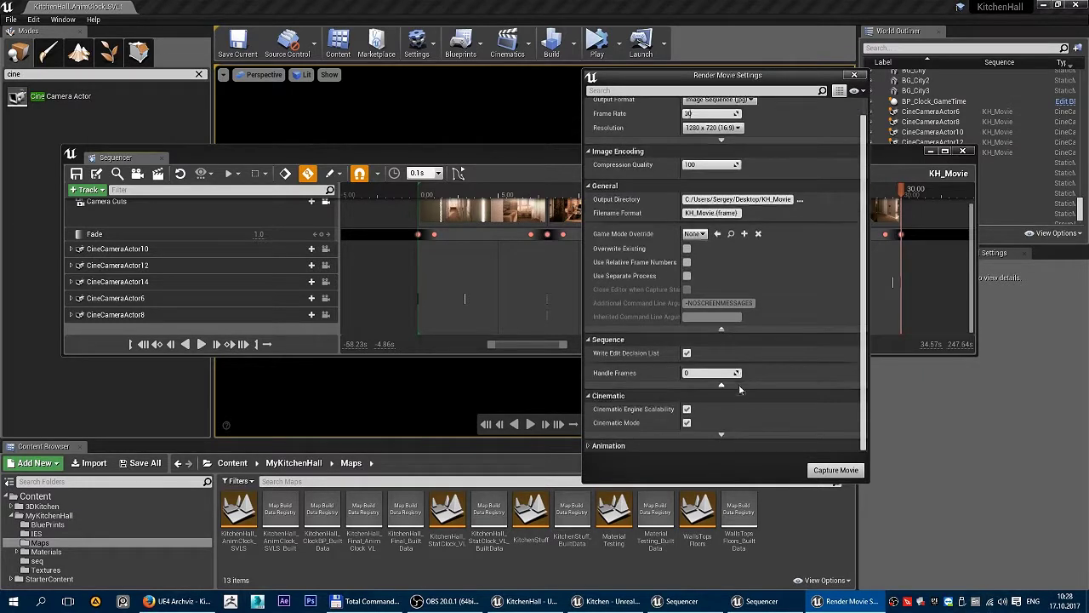
left_click(721, 435)
left_click(717, 452)
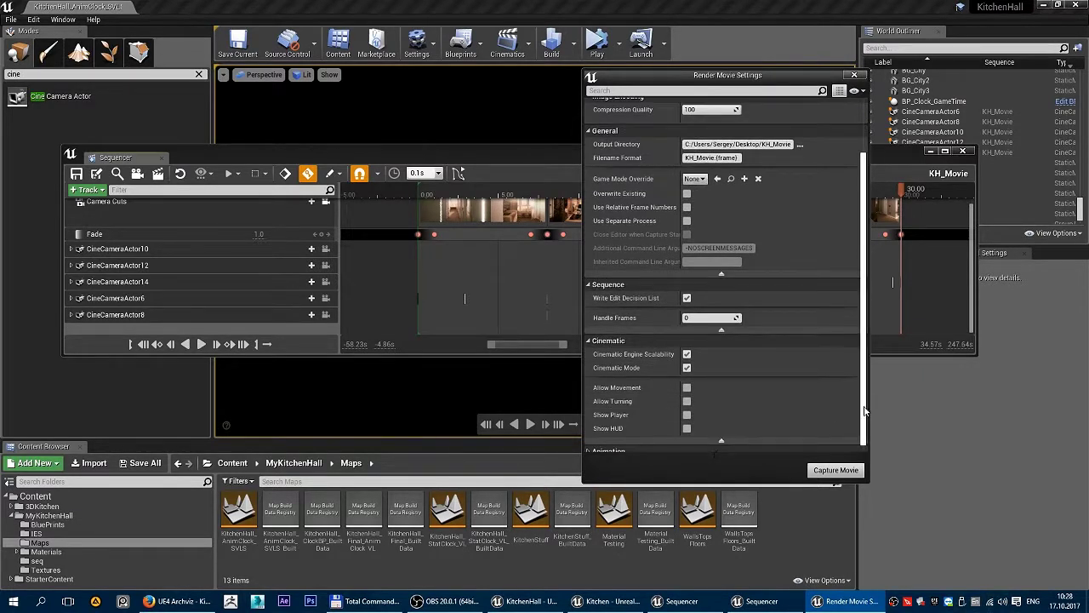
scroll(647, 426, "down", 1)
left_click(596, 447)
scroll(628, 444, "down", 2)
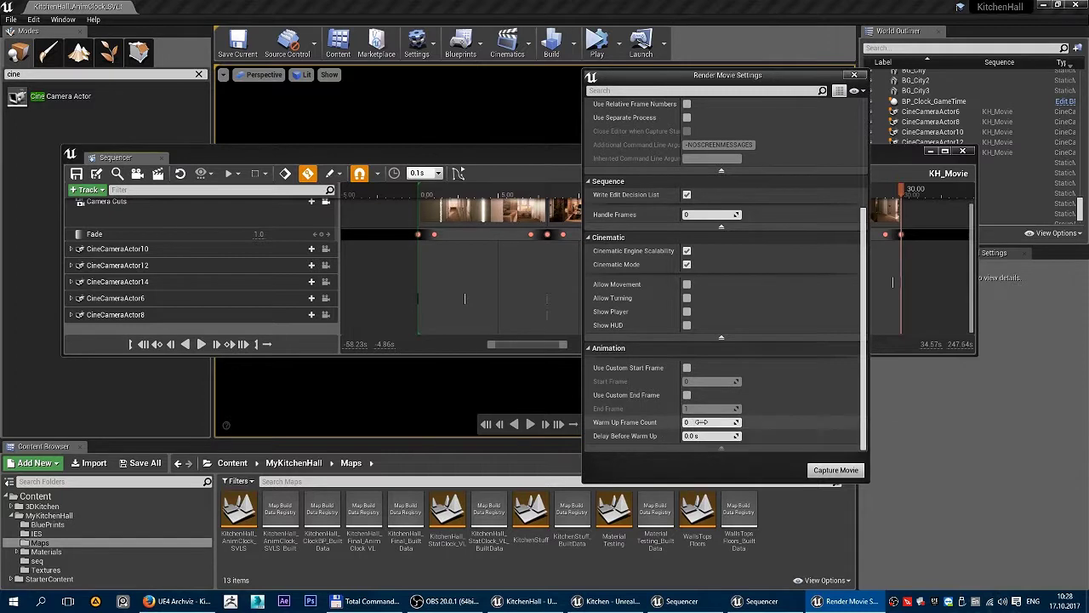
Set Warm Up Frame Count to 30 and Delay Before Warm Up to 3.0 s.
left_click(700, 421)
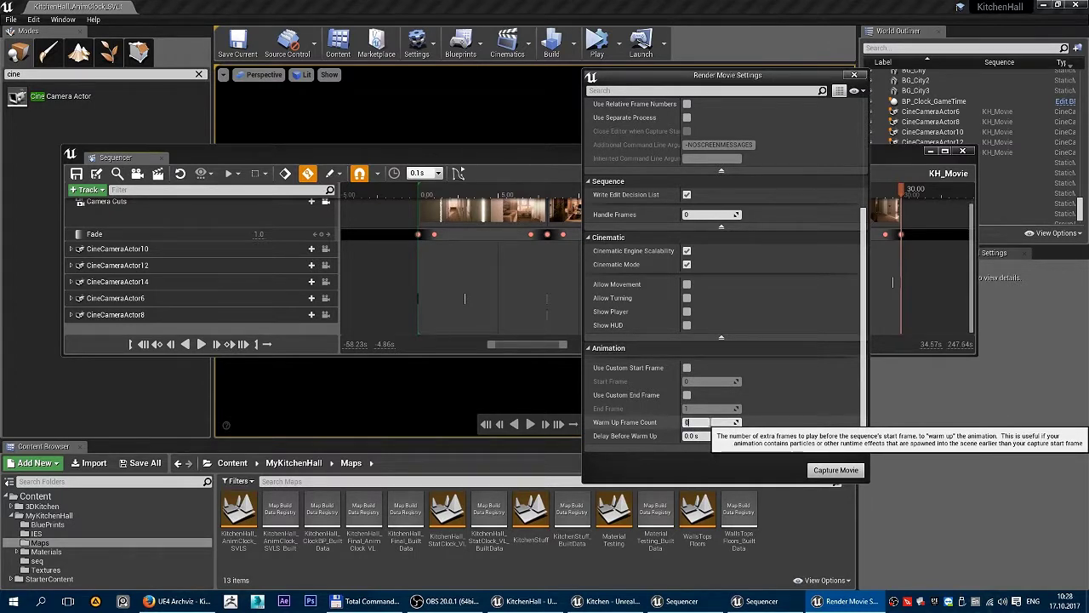
type("30")
key("Return")
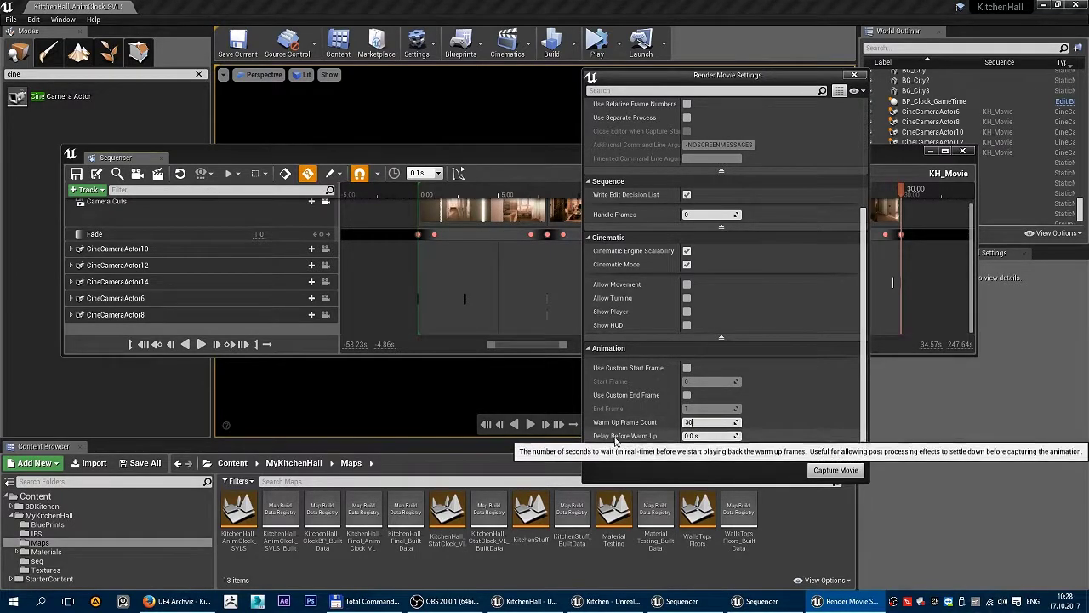
left_click(712, 436)
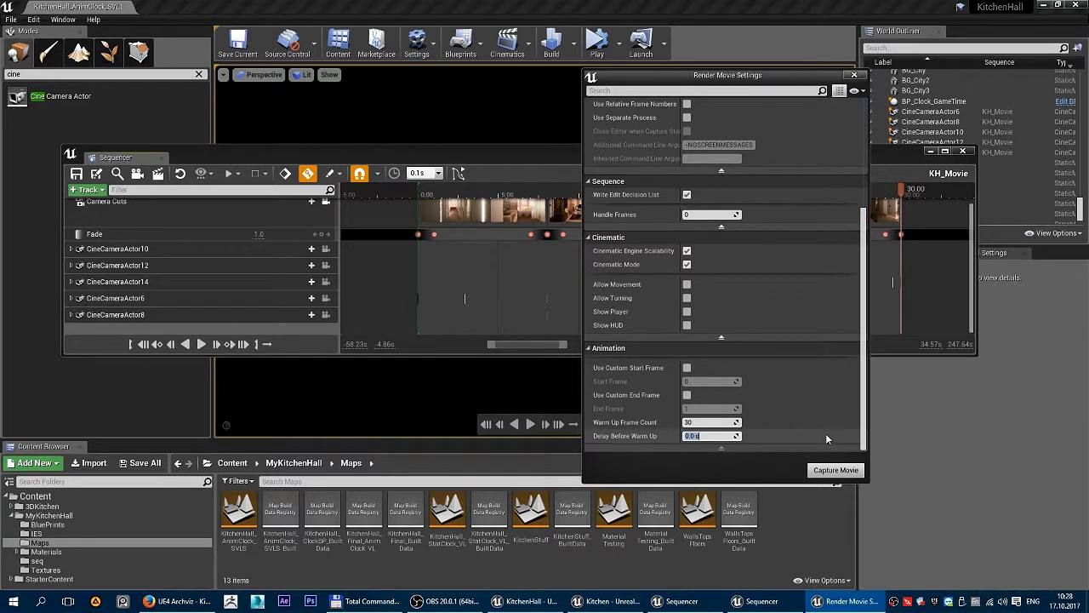
type("3")
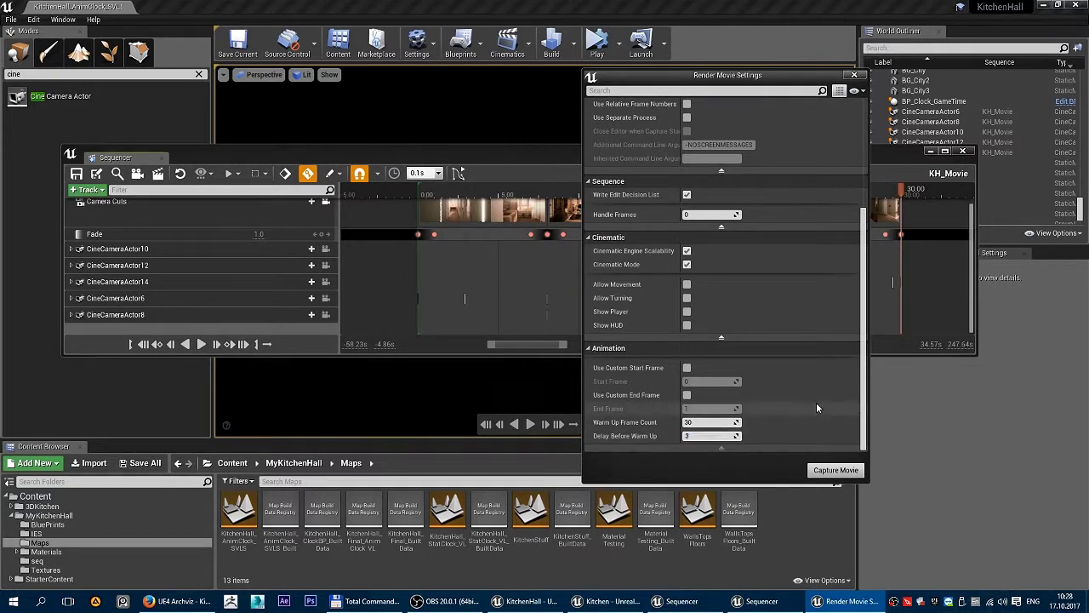
key("Return")
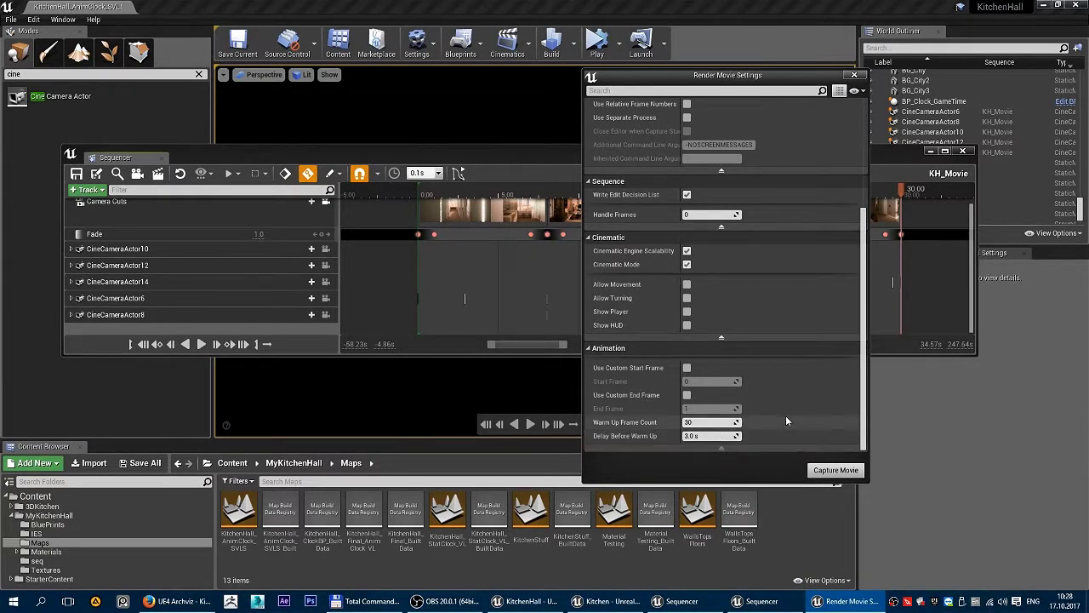
Start the KH_Movie capture with Capture Movie and let it run to completion.
left_click(828, 473)
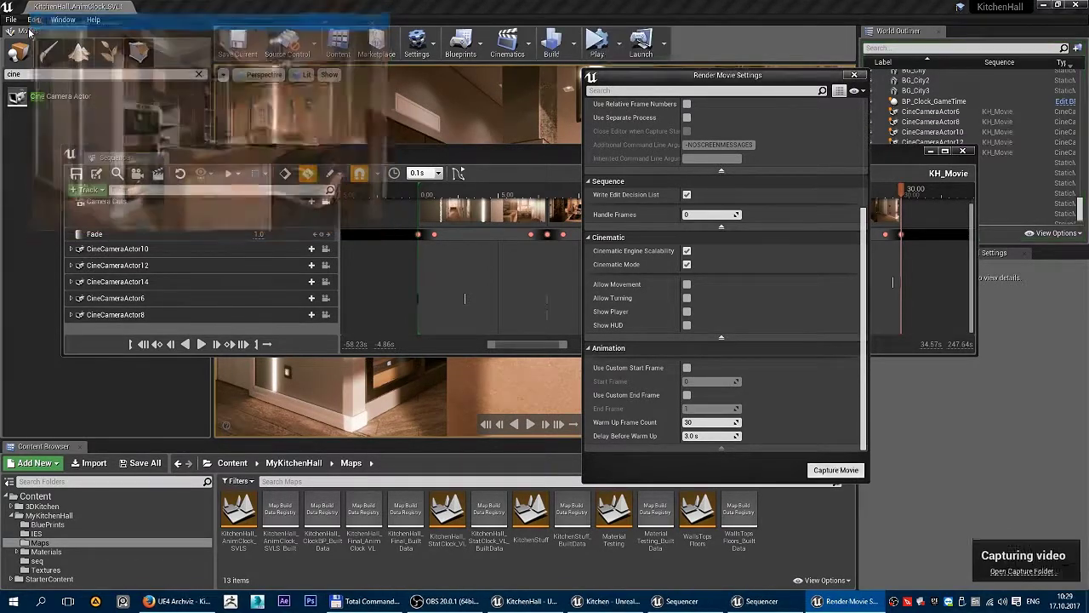
Show the rendered frames as thumbnails, inspect the first one and delete KH_Movie.0901.jpg.
left_click(368, 604)
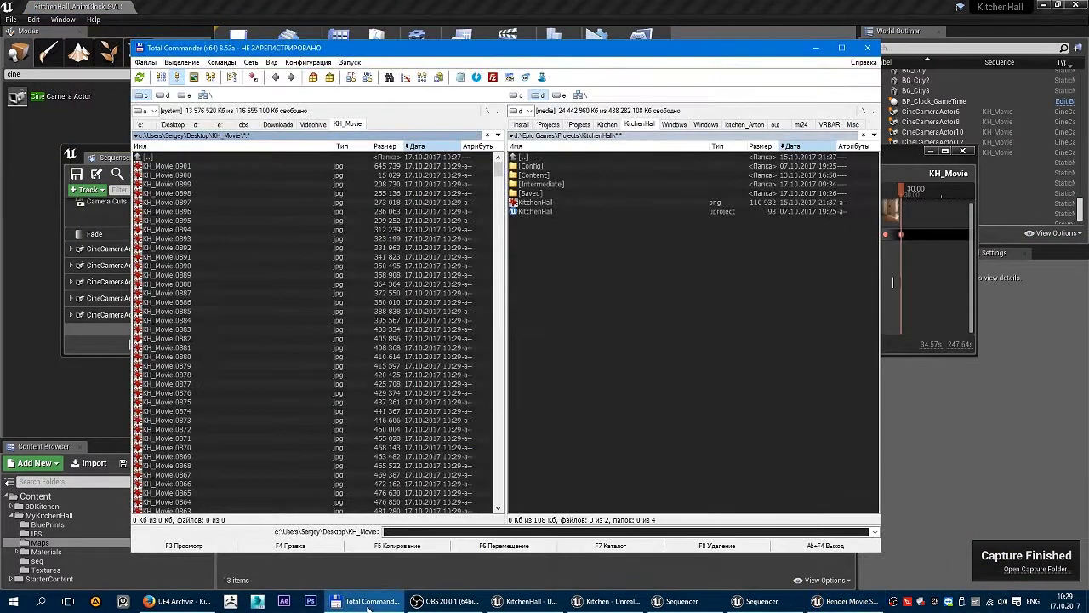
left_click(178, 159)
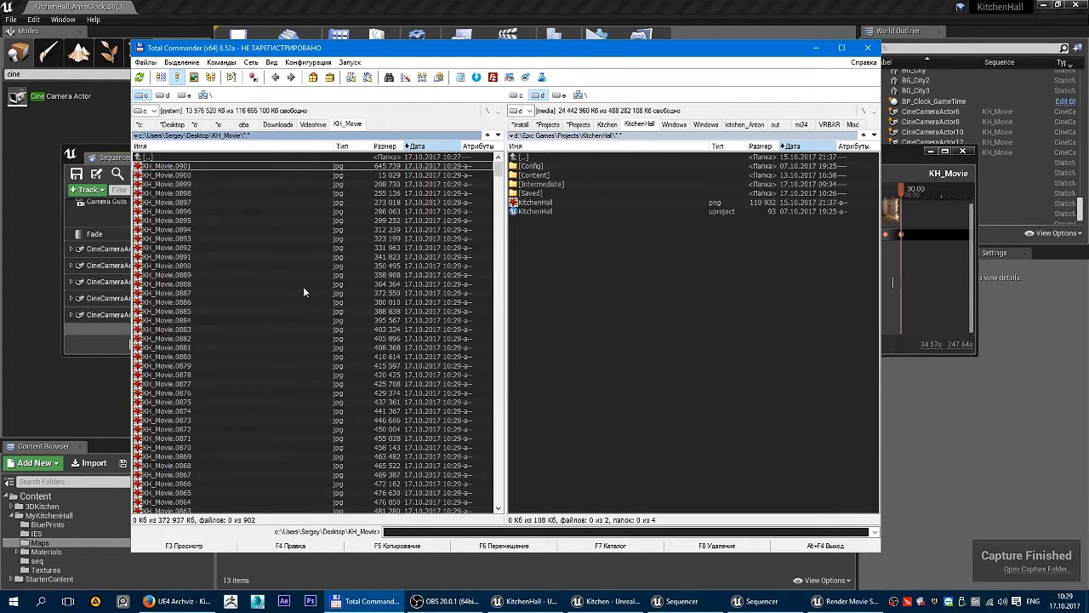
key("ctrl+shift+F1")
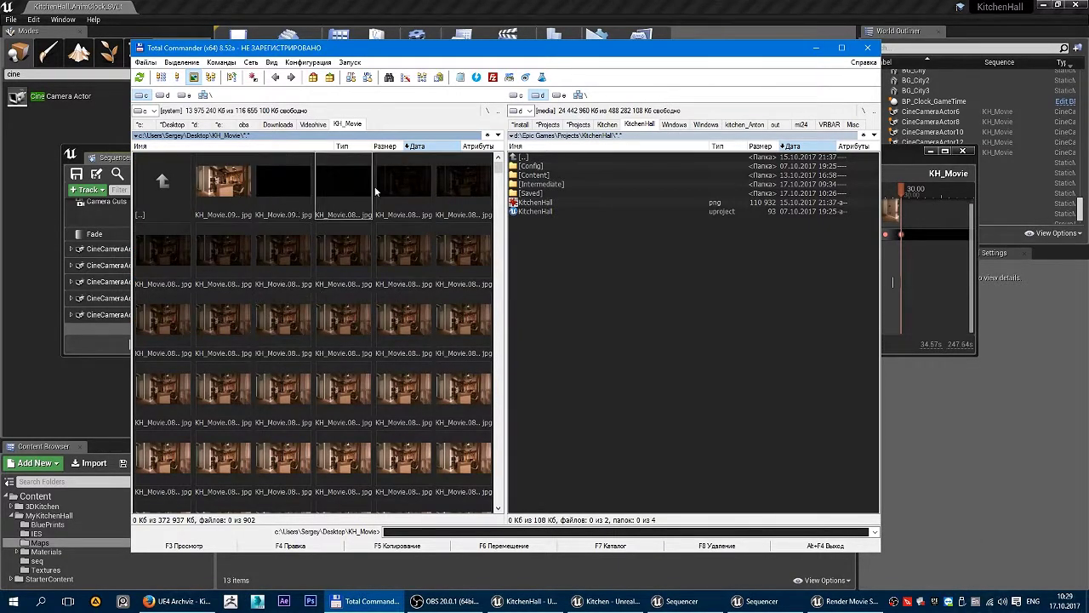
double_click(231, 191)
left_click(919, 8)
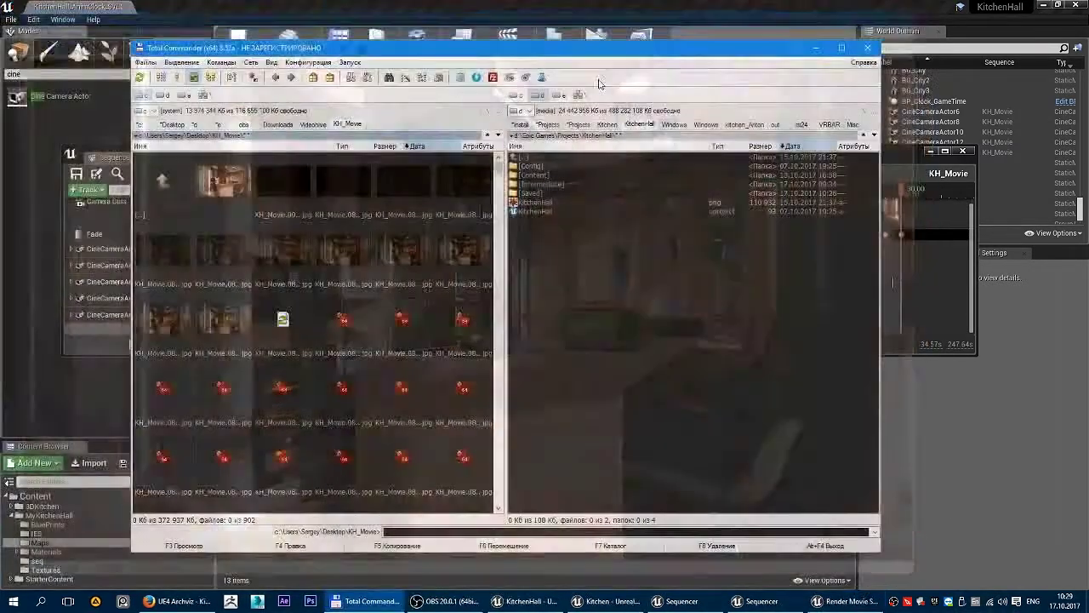
key("Delete")
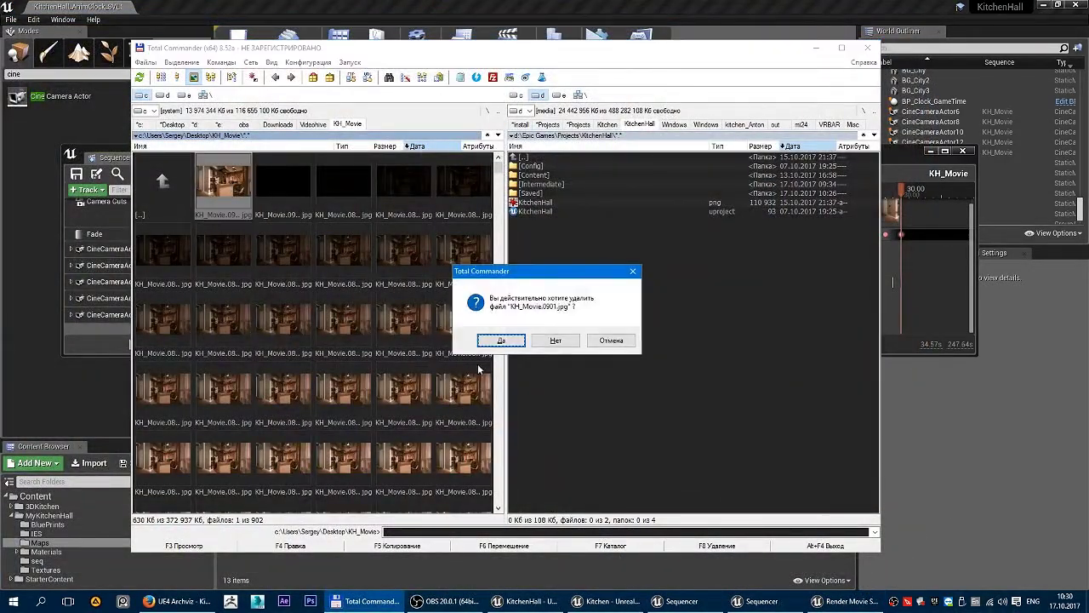
left_click(498, 347)
Scroll through the KH_Movie frames, view the black KH_Movie.0000.jpg, then launch After Effects.
left_click_drag(498, 170, 483, 515)
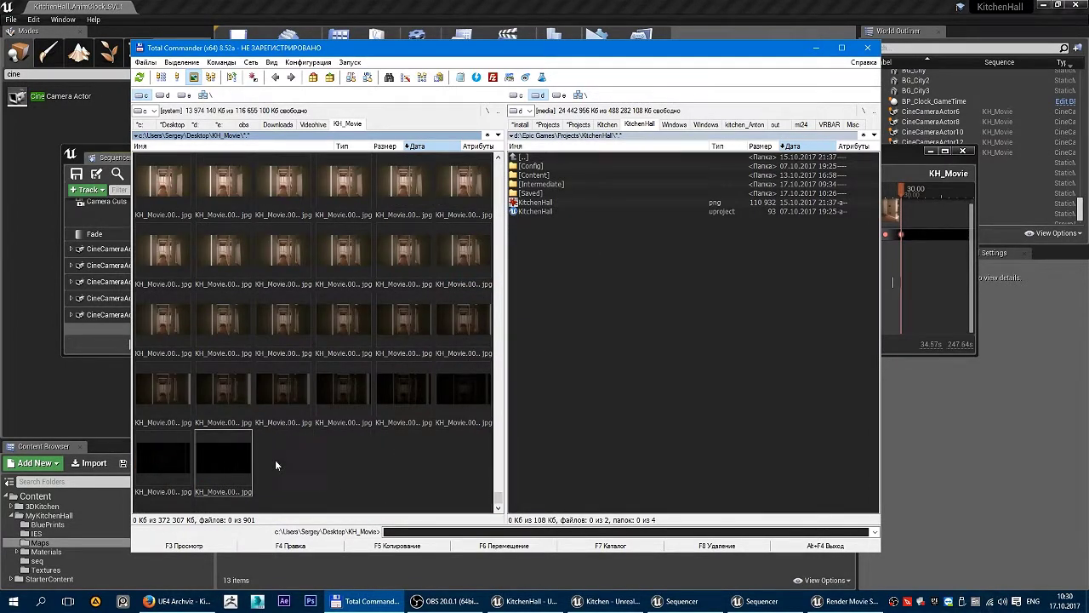
double_click(228, 467)
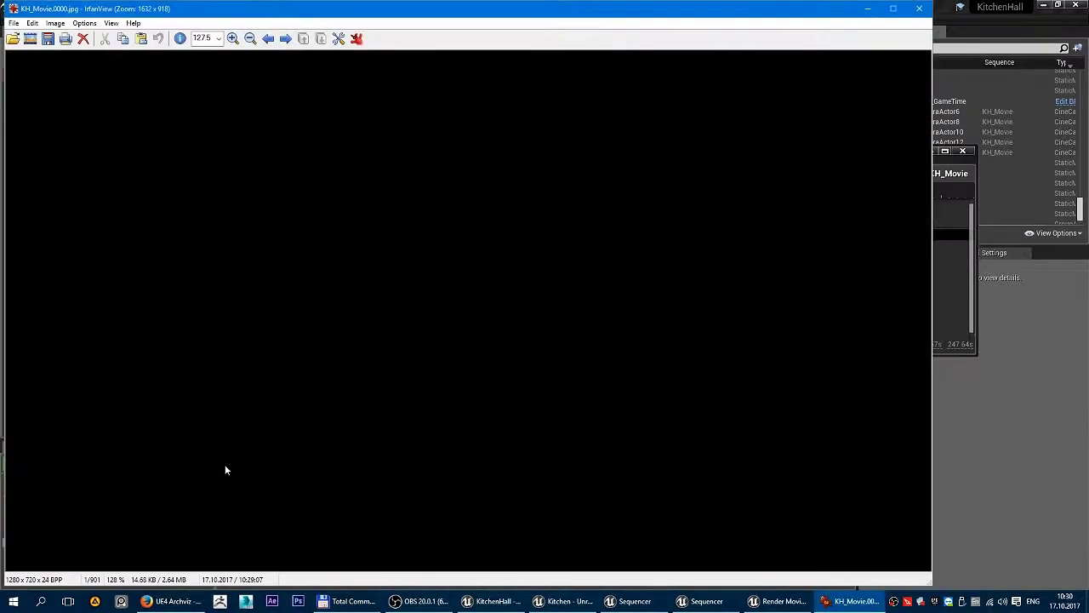
left_click(919, 7)
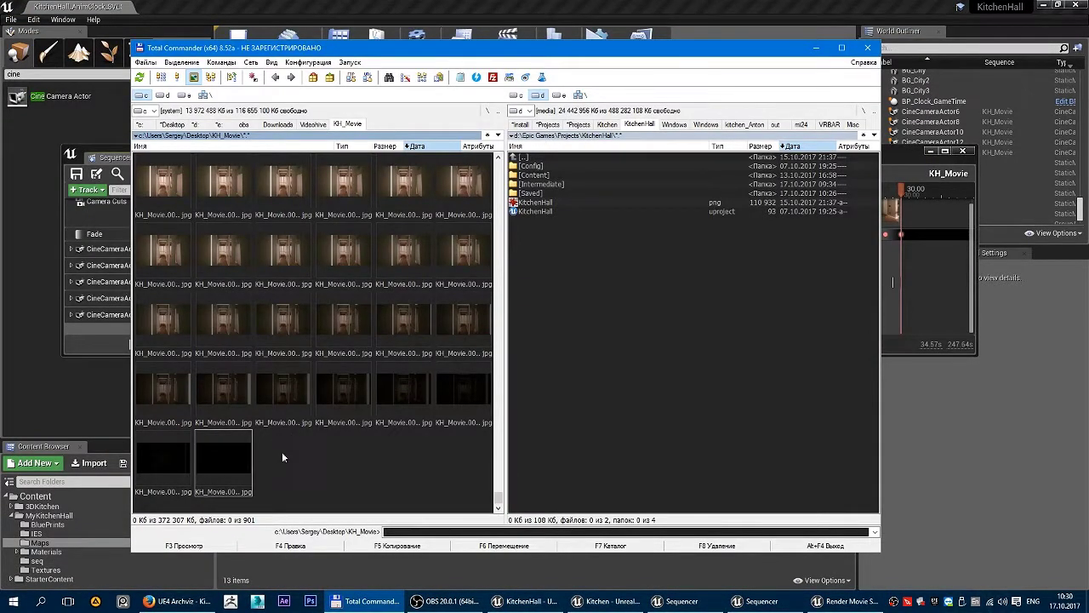
scroll(309, 466, "up", 15)
scroll(287, 445, "up", 10)
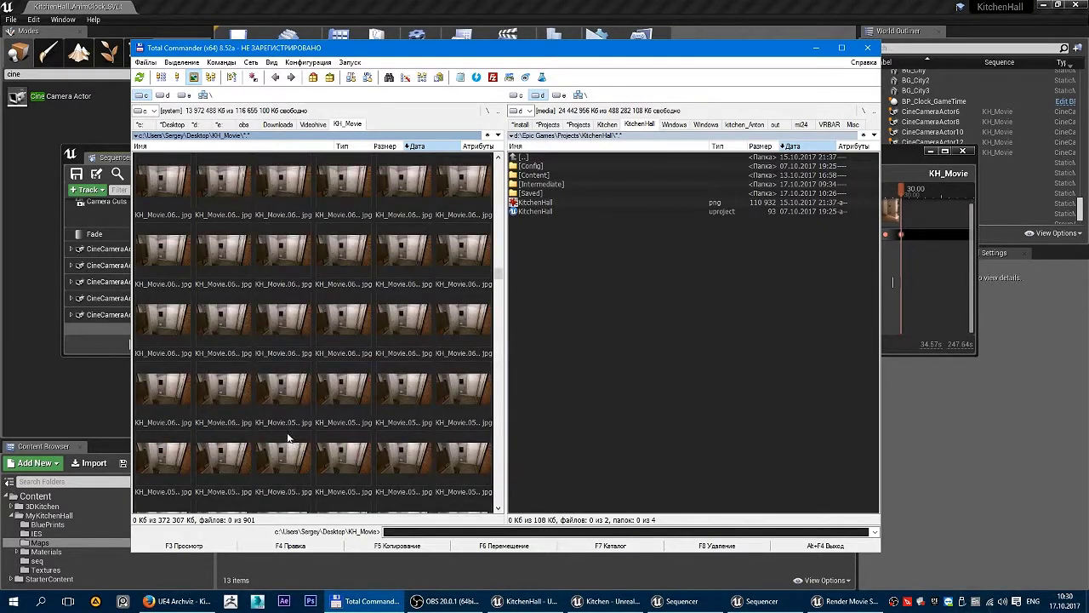
scroll(298, 429, "up", 10)
scroll(312, 418, "up", 15)
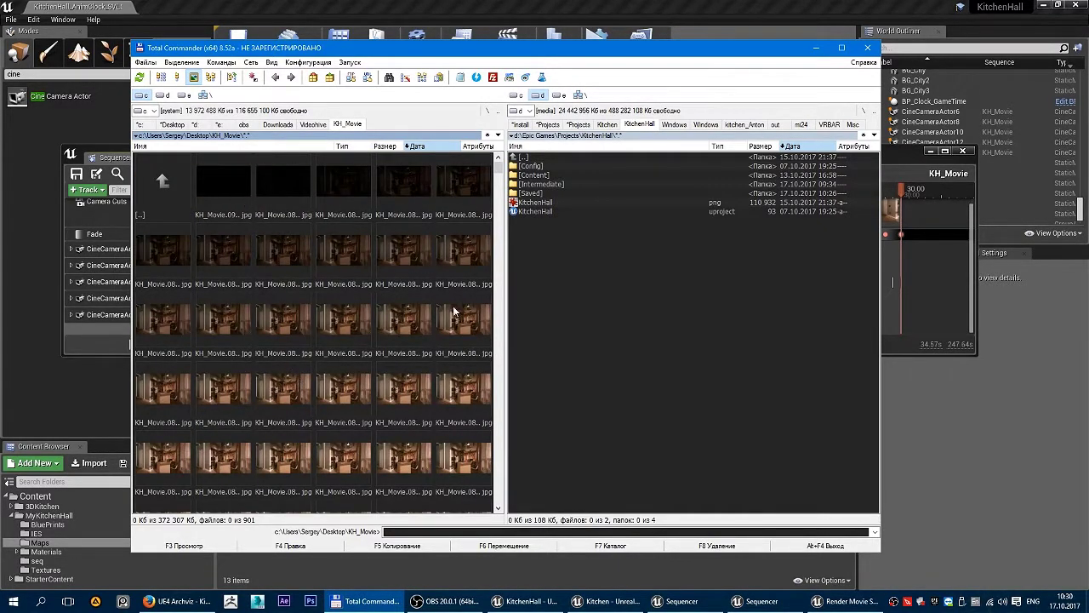
scroll(453, 313, "down", 15)
scroll(452, 315, "down", 15)
scroll(453, 315, "down", 15)
scroll(452, 317, "down", 10)
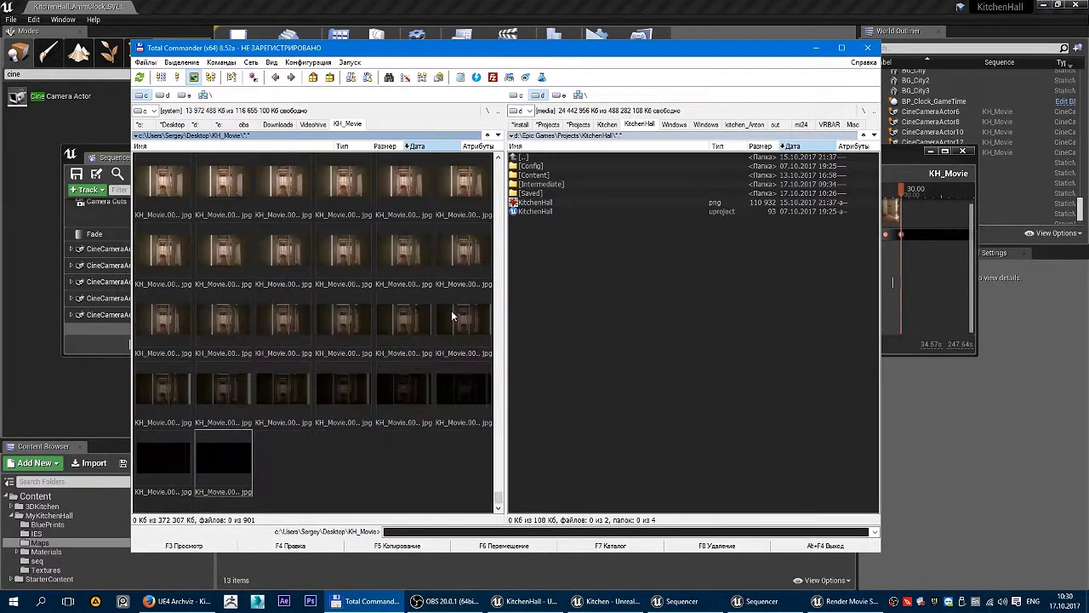
scroll(451, 313, "up", 5)
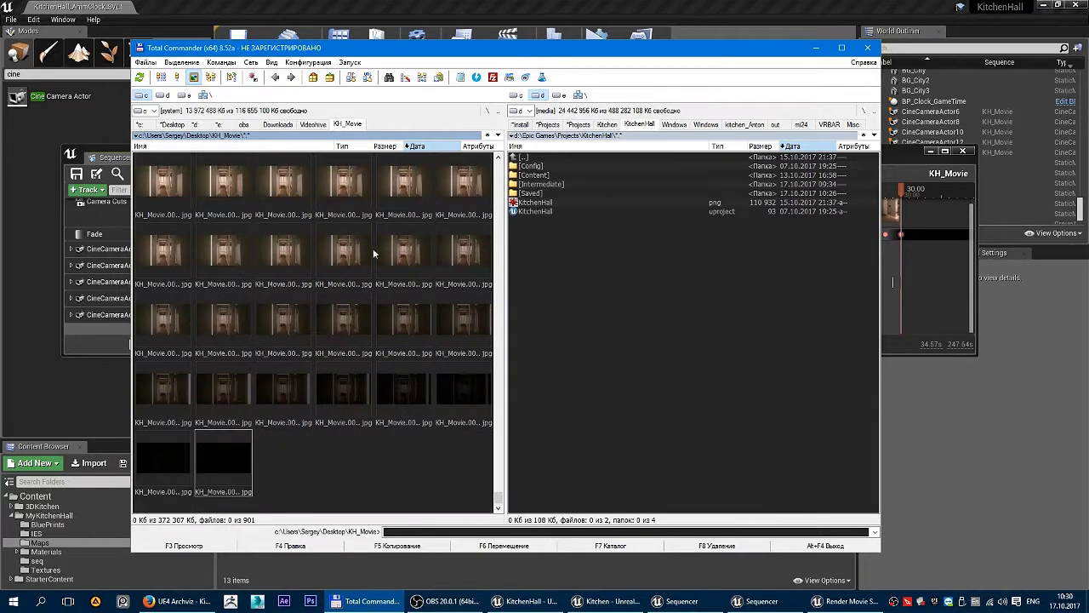
left_click(263, 136)
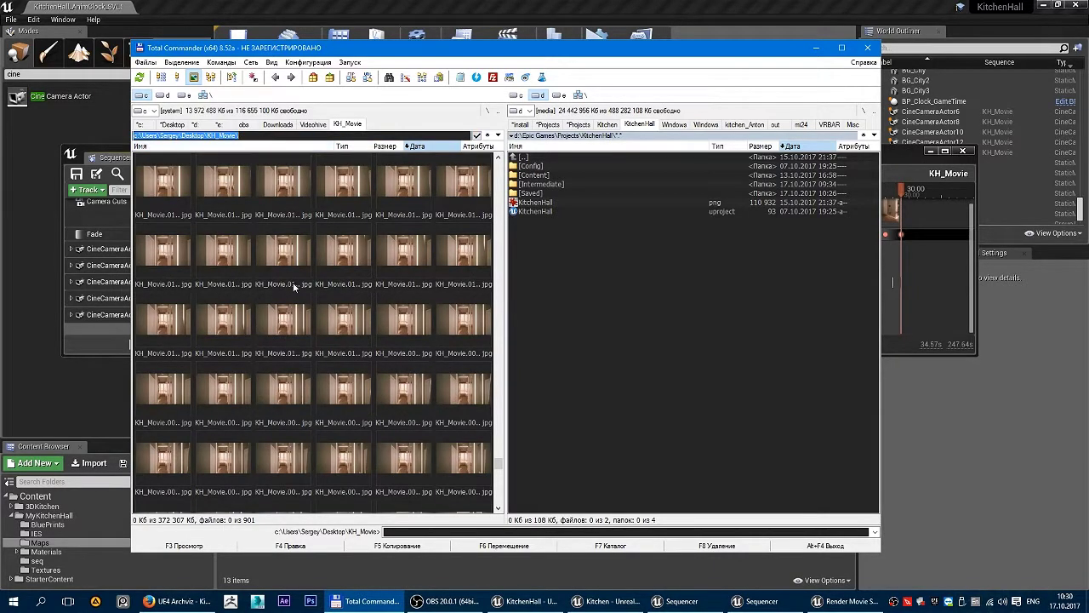
left_click(285, 601)
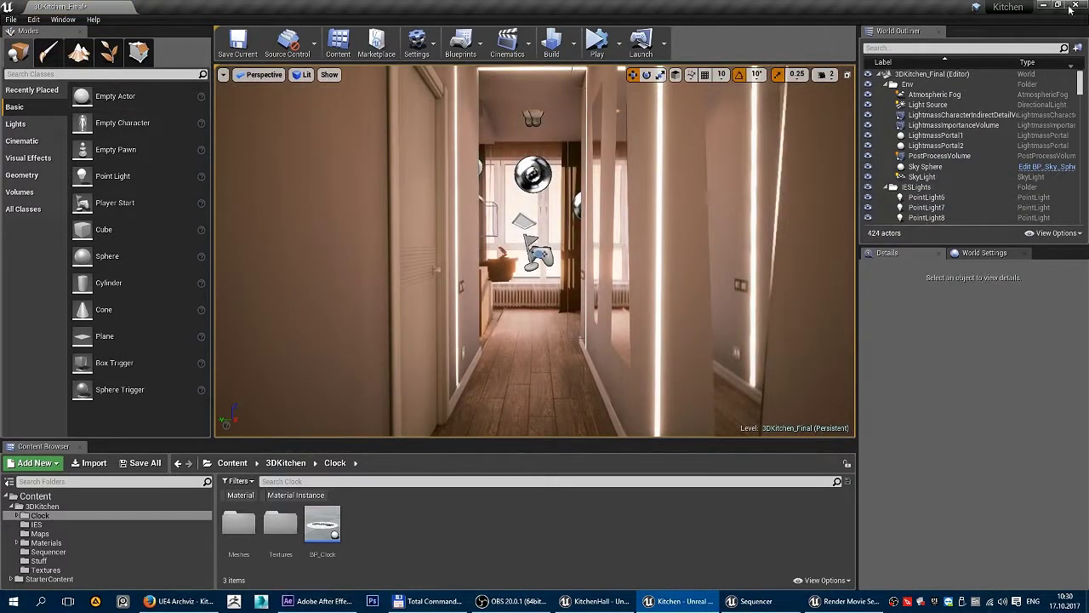
Close 3DKitchen_Final without saving, close Sequencer and Render Movie Settings, and clear the class search.
key("ctrl+shift+s")
left_click(651, 405)
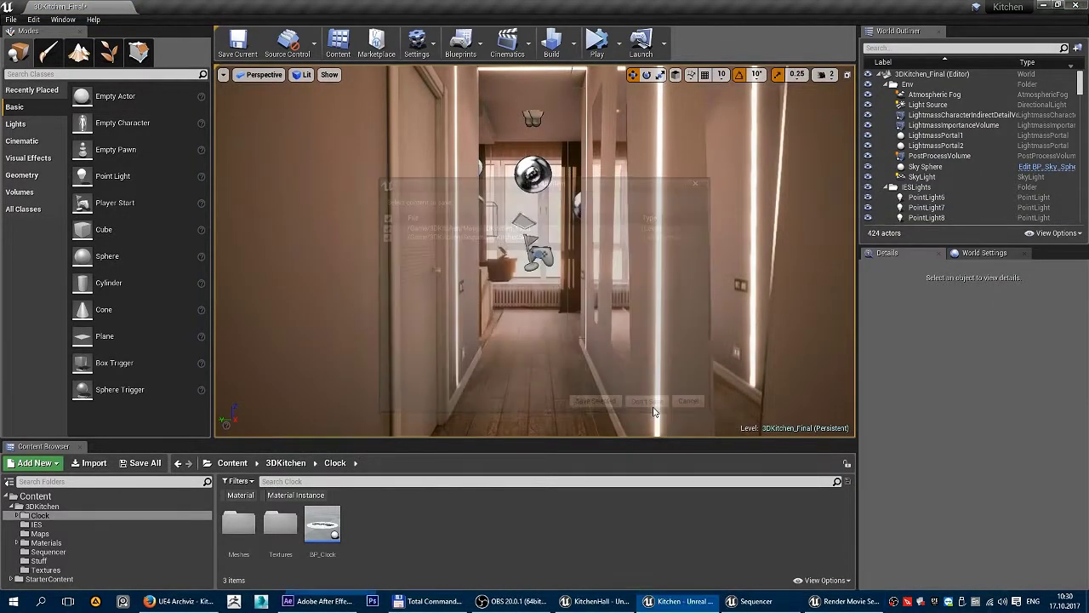
left_click(685, 602)
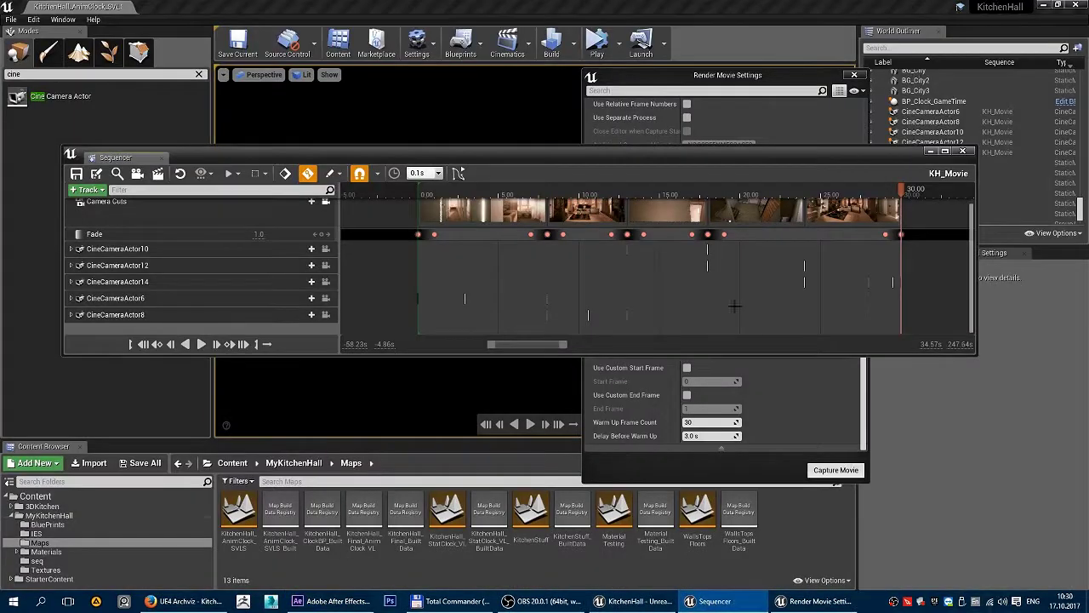
left_click(962, 151)
left_click(854, 74)
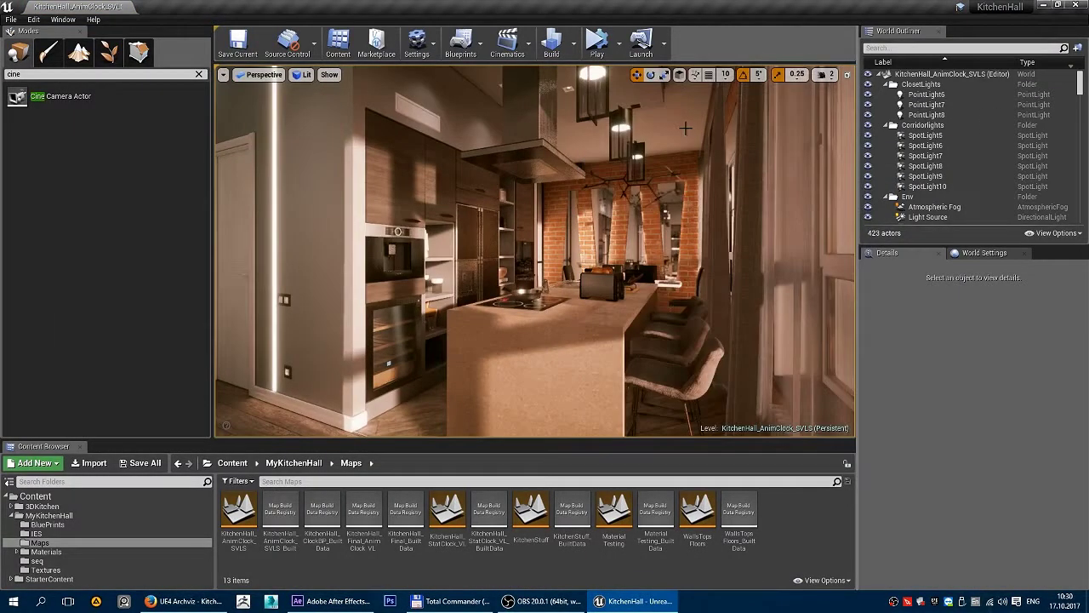
left_click(11, 18)
left_click(50, 115)
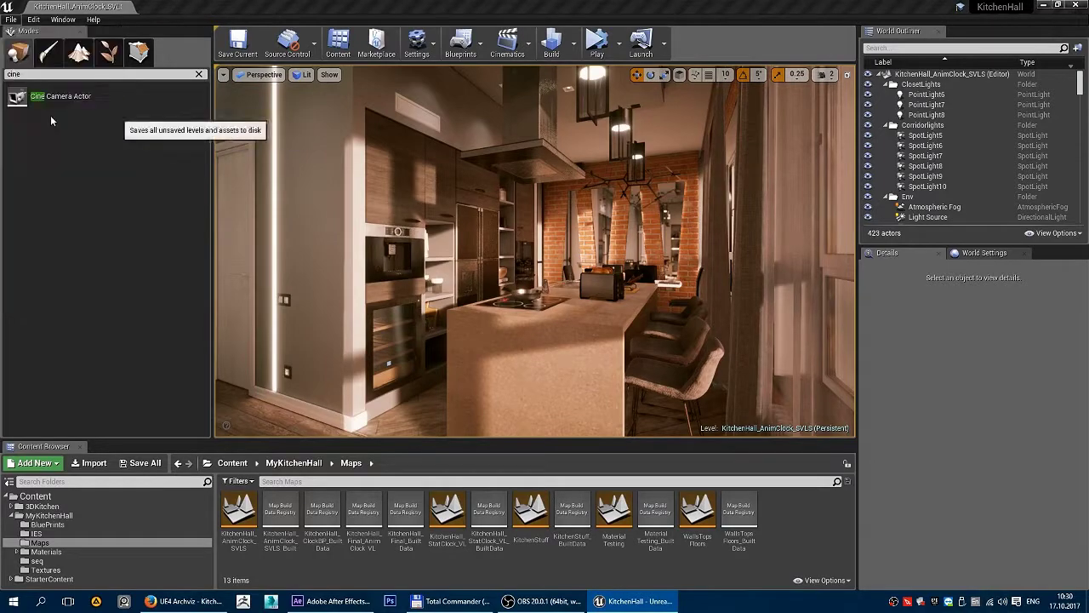
left_click(199, 74)
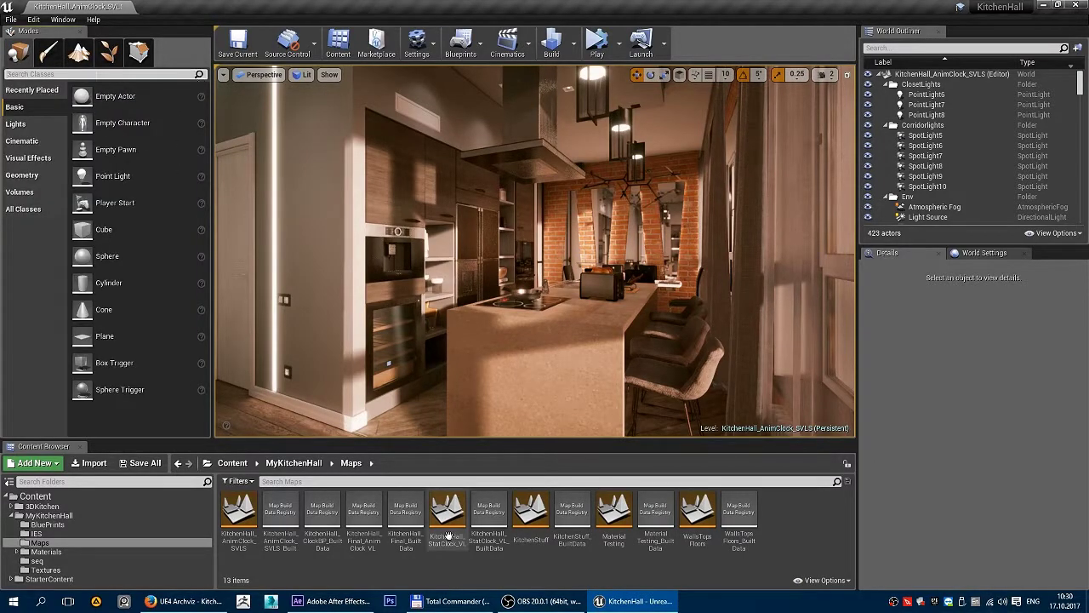
left_click(332, 601)
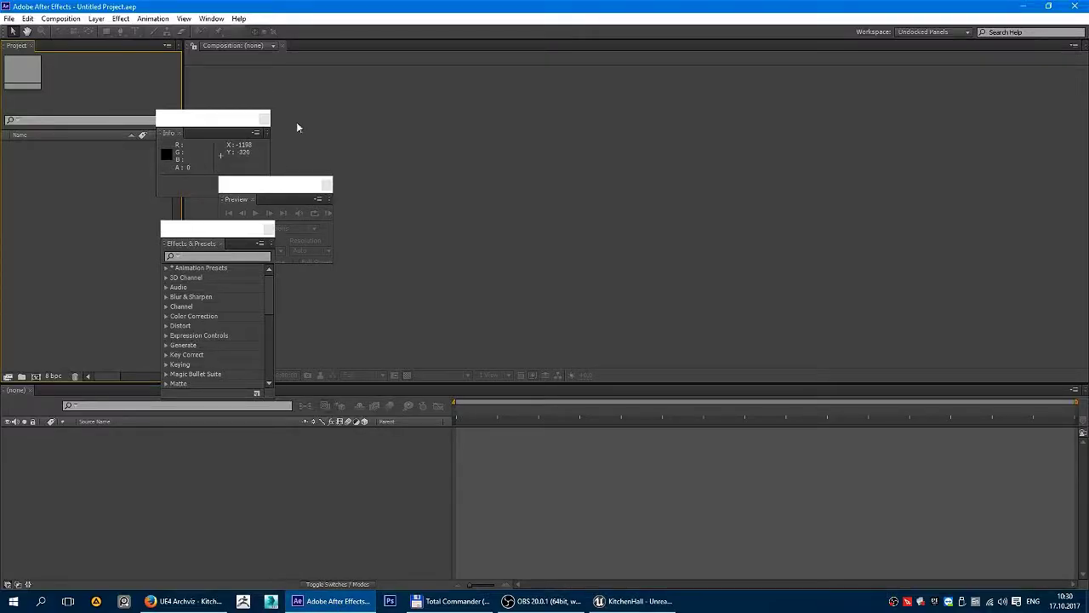
Move the Preview, Effects & Presets and Info panels to the right side of the screen.
left_click_drag(253, 184, 1001, 72)
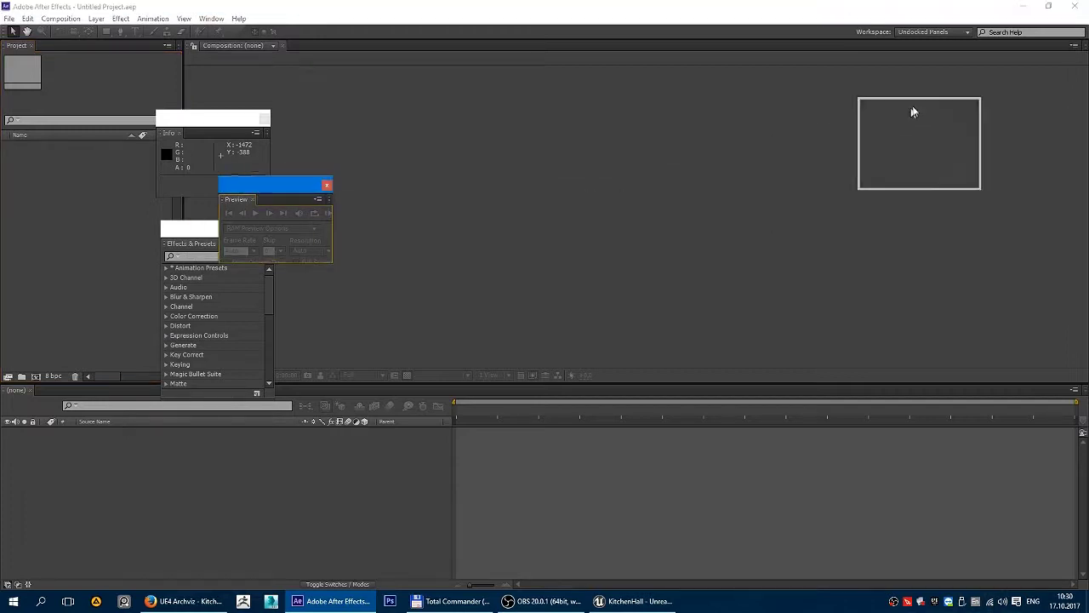
left_click_drag(207, 229, 1004, 175)
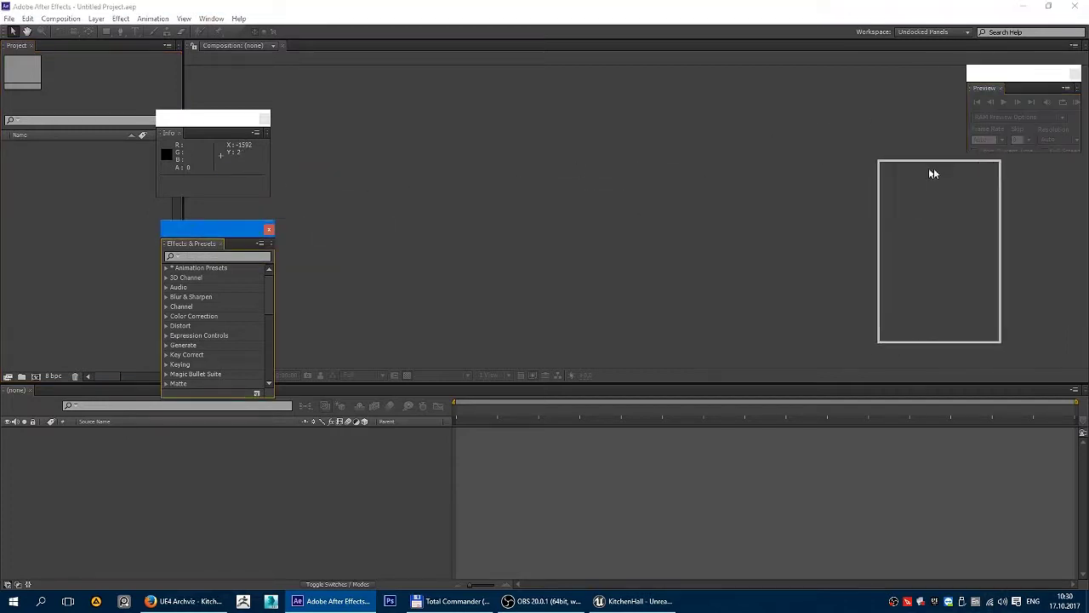
left_click_drag(234, 119, 1036, 351)
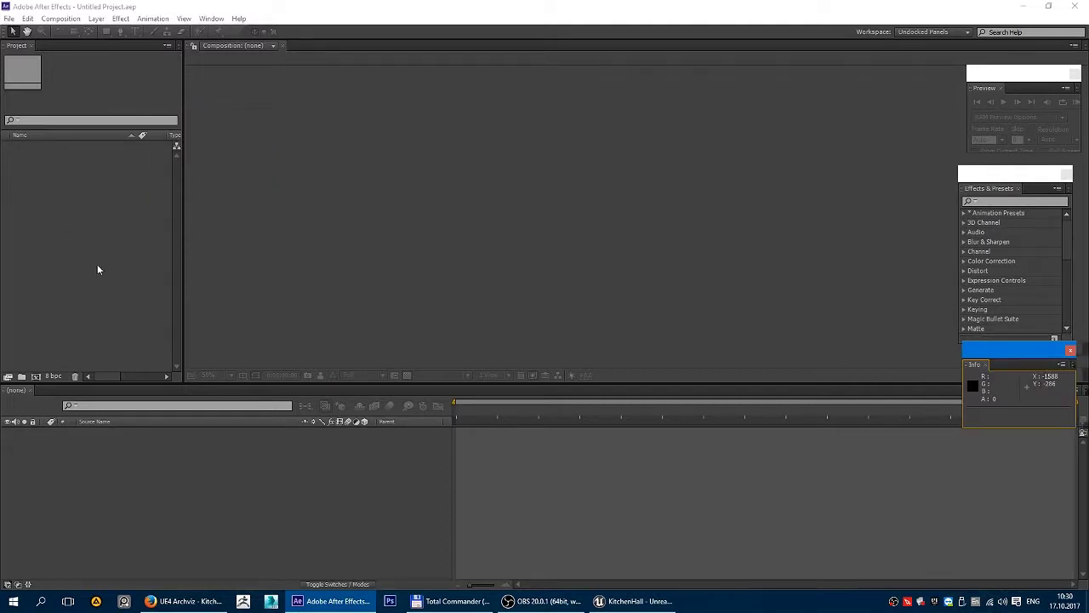
Import KH_Movie.0000.jpg from the KH_Movie folder as a JPEG sequence.
left_click(80, 197)
double_click(50, 156)
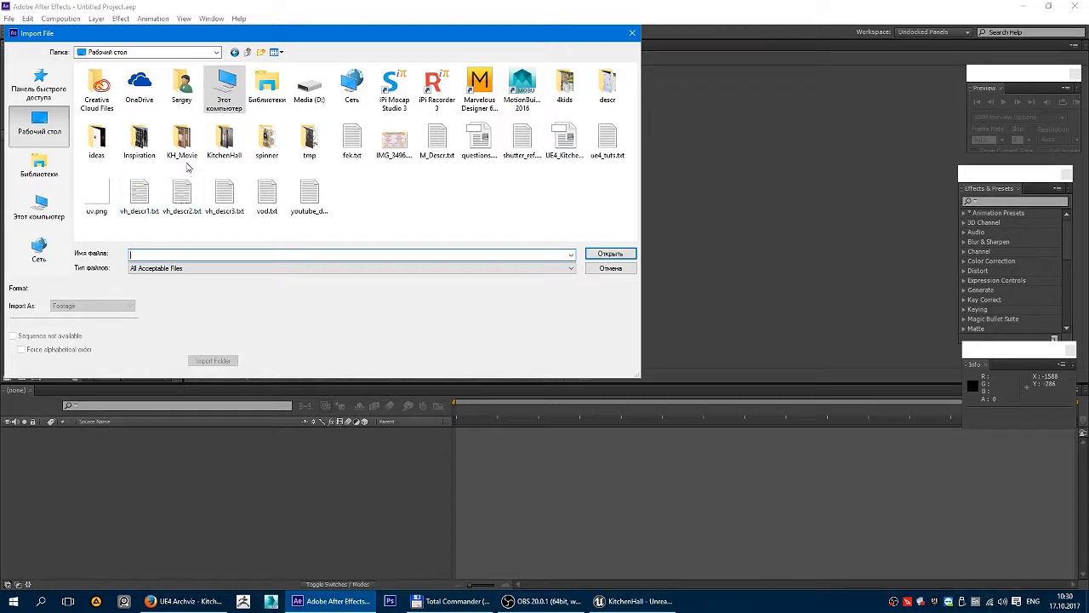
double_click(179, 155)
left_click(96, 123)
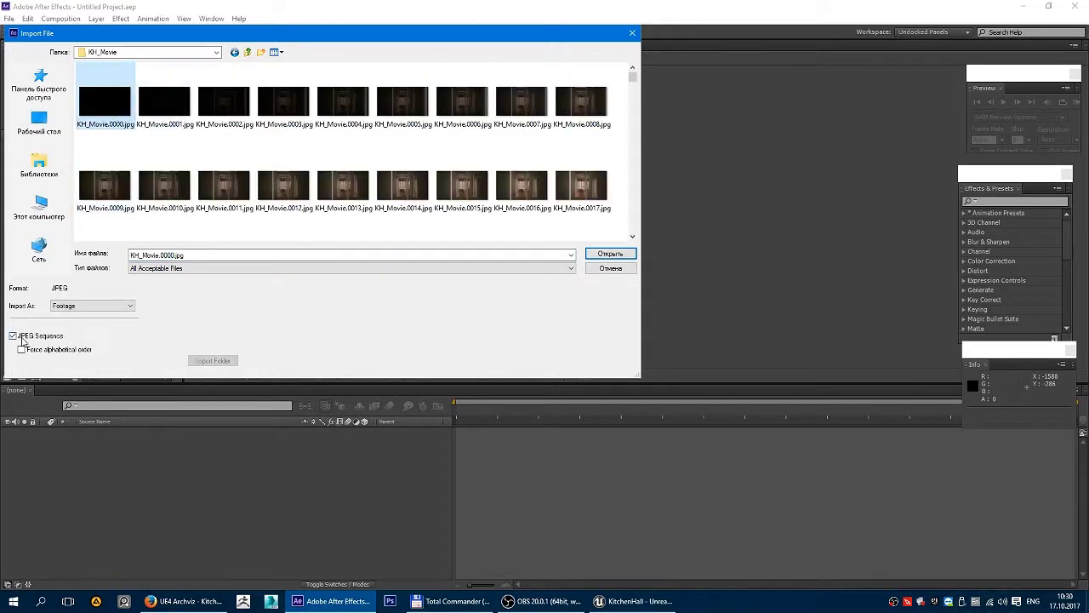
left_click(610, 254)
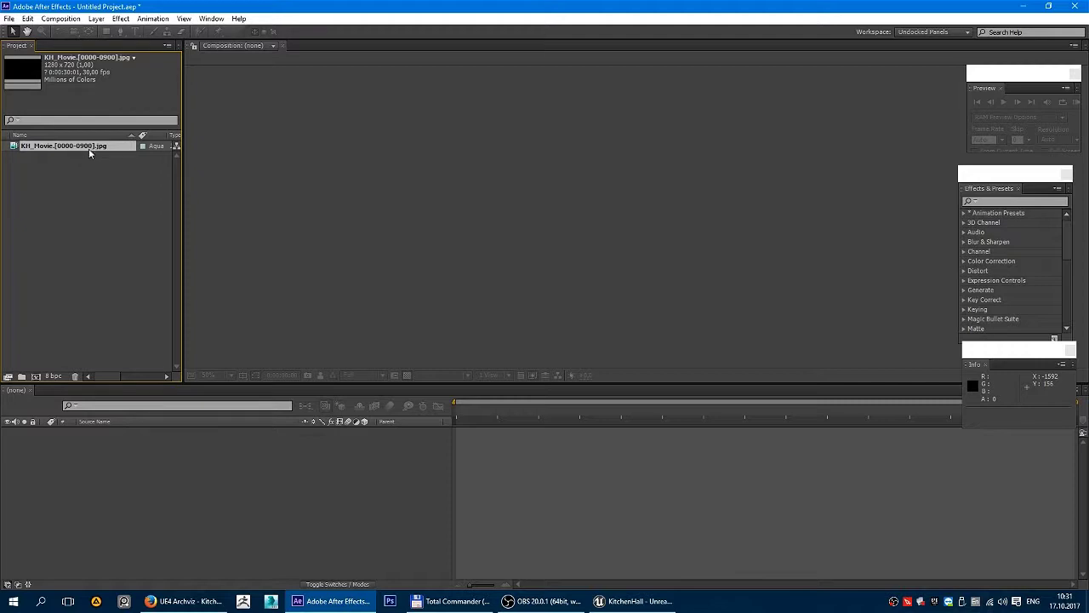
Drag the footage into the timeline to create a KH_Movie composition and tidy the side panels.
left_click_drag(89, 152, 129, 485)
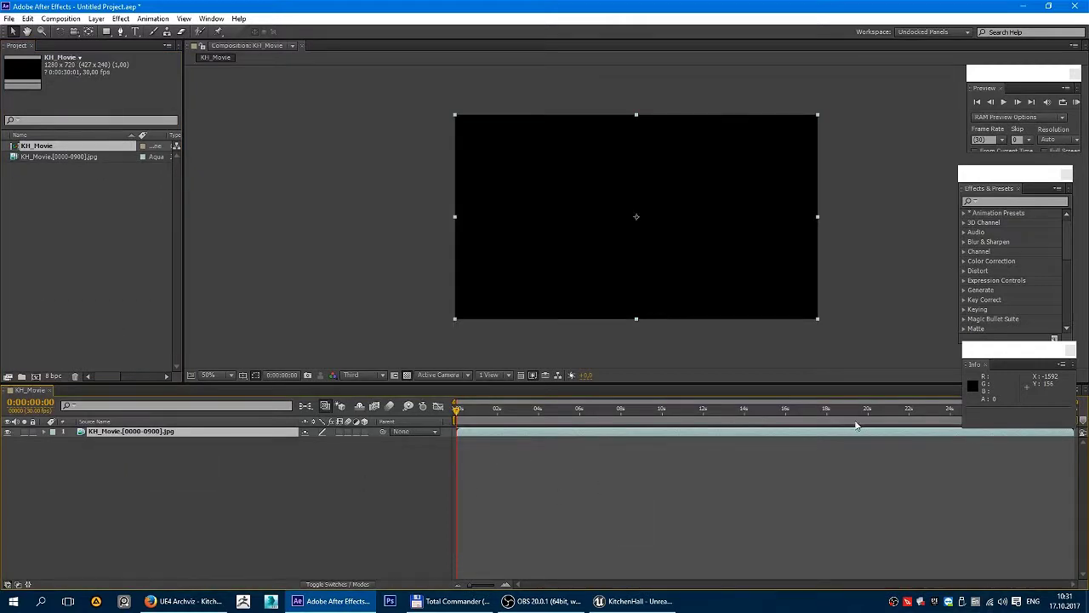
left_click_drag(1010, 174, 905, 130)
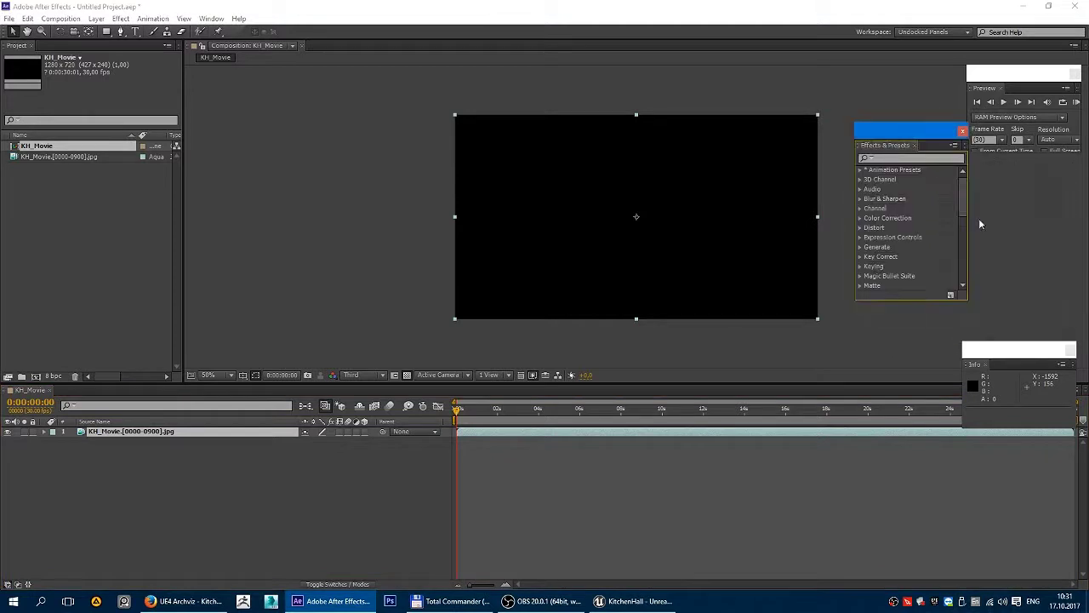
left_click_drag(1013, 351, 1015, 318)
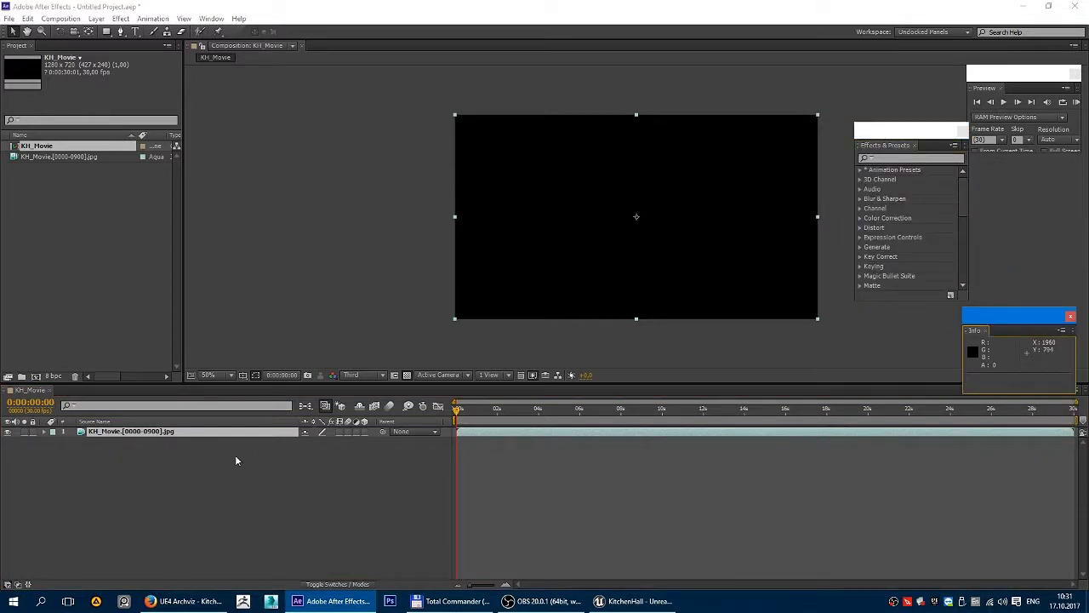
left_click(99, 451)
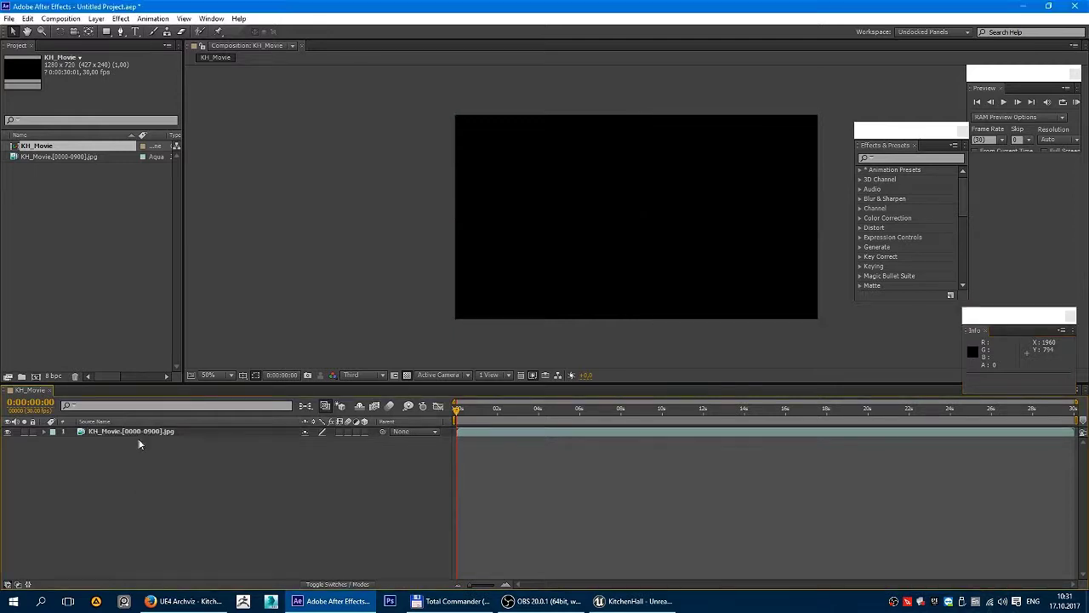
Scrub the movie to 0:00:05:20, set preview resolution to Full and select the footage layer.
left_click_drag(458, 408, 616, 408)
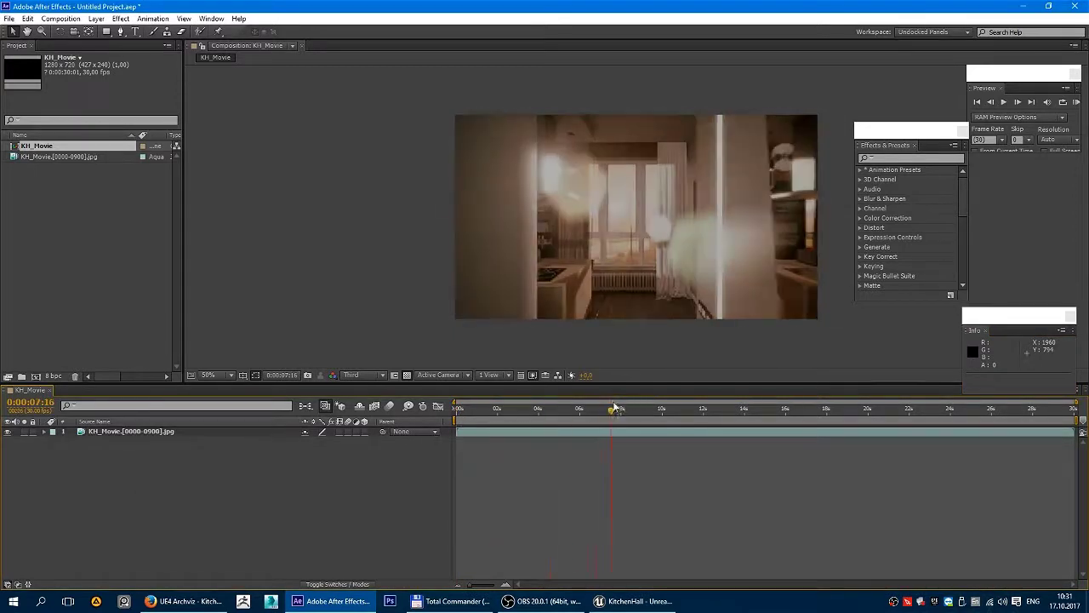
left_click_drag(616, 409, 572, 408)
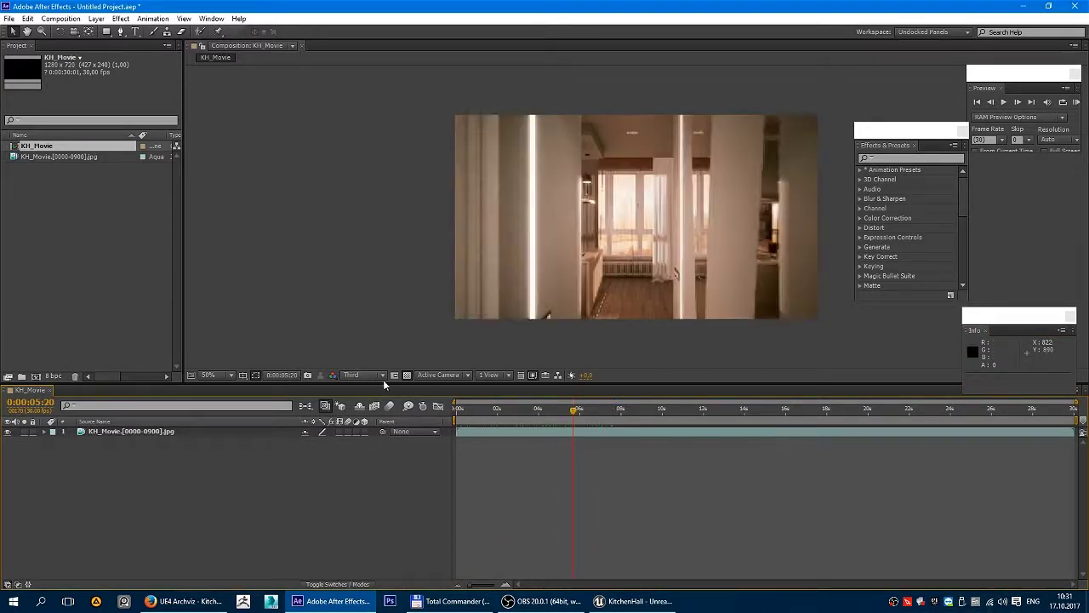
left_click(382, 375)
left_click(368, 400)
key("slash")
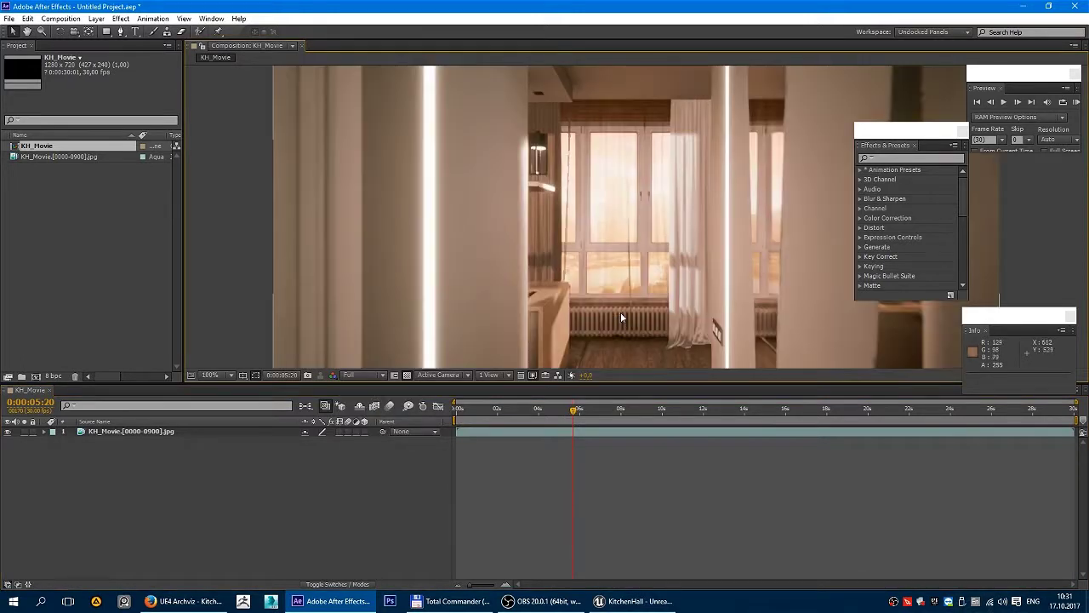
key("comma")
left_click(170, 432)
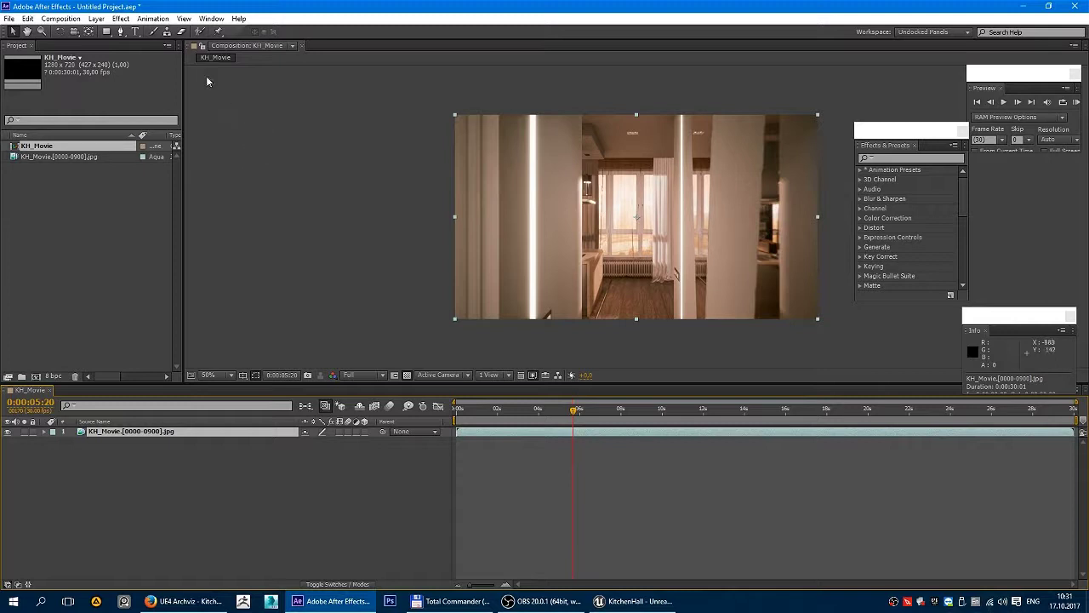
Add a Curves effect to the KH_Movie footage layer.
right_click(193, 435)
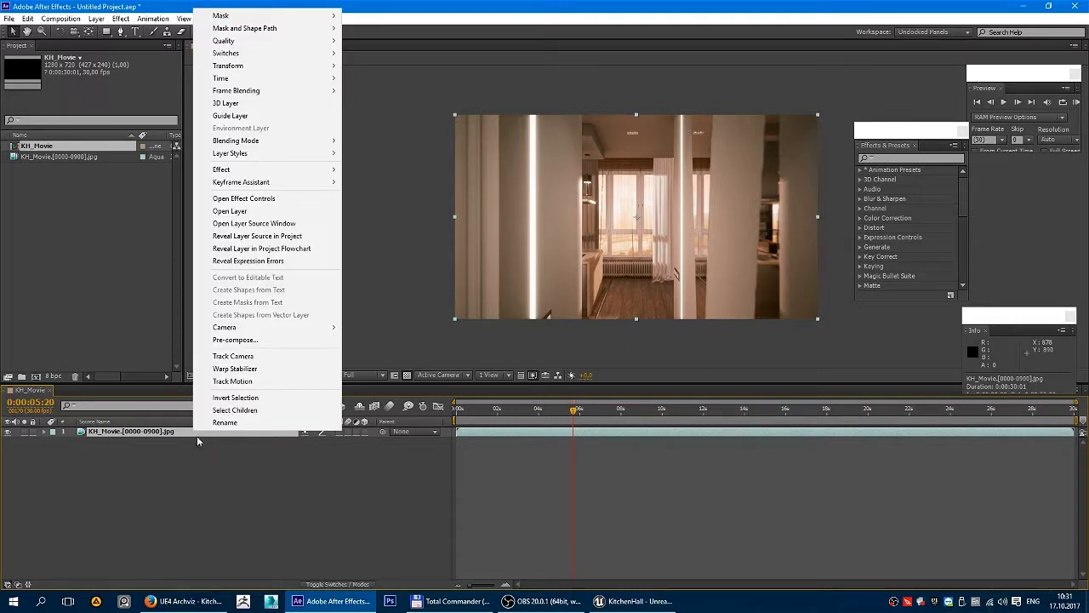
mouse_move(275, 170)
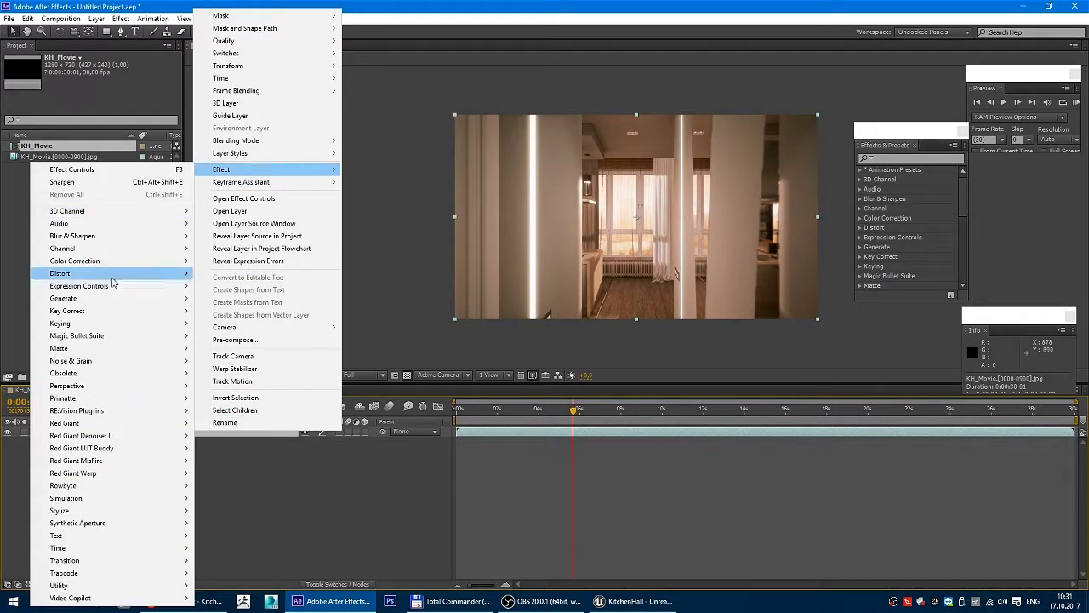
mouse_move(170, 261)
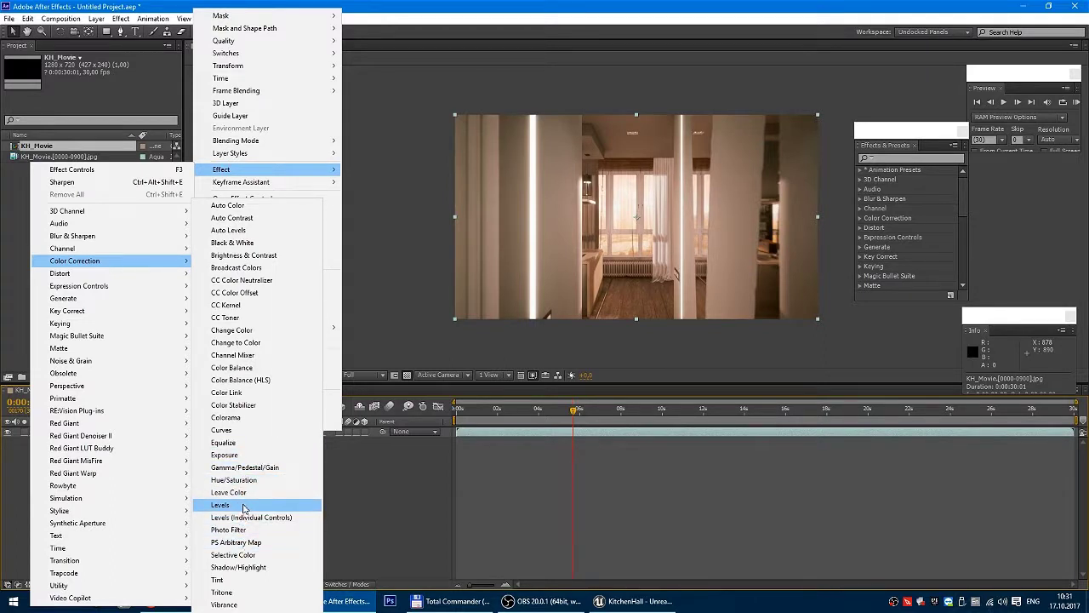
left_click(223, 430)
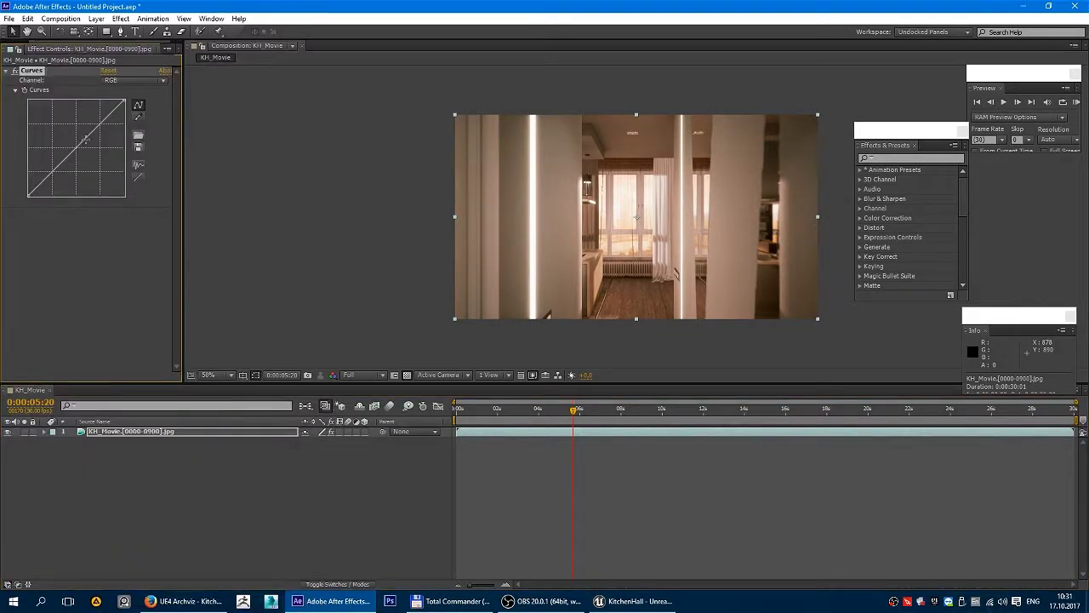
Raise the RGB curve to brighten the footage, checking later frames along the timeline.
left_click_drag(85, 138, 91, 123)
left_click_drag(52, 172, 51, 177)
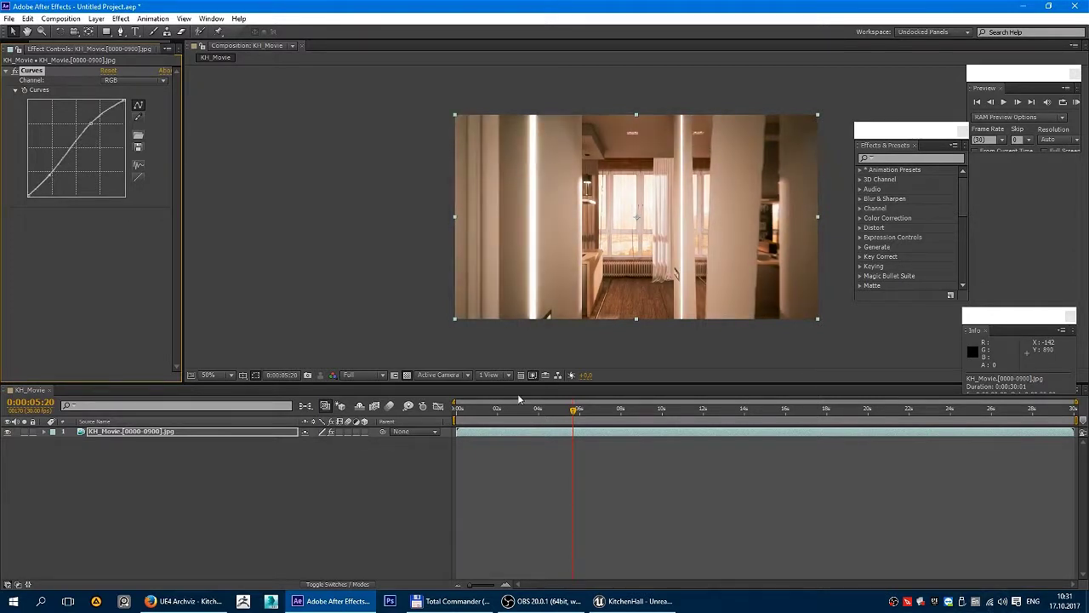
mouse_move(516, 417)
left_mouse_down()
mouse_move(682, 424)
mouse_move(636, 417)
left_mouse_up()
left_click_drag(51, 177, 48, 170)
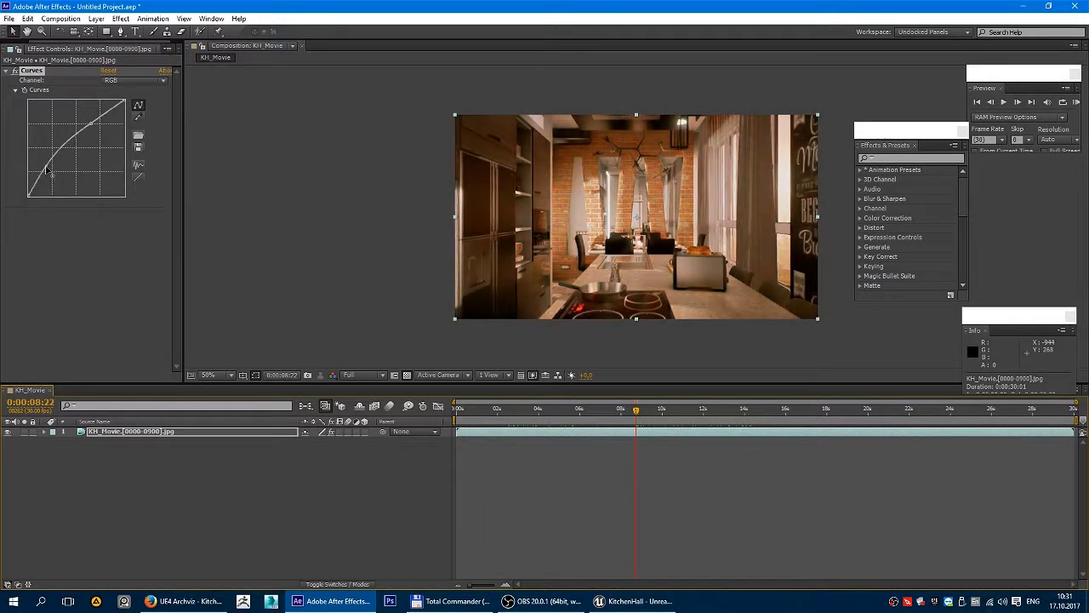
left_click_drag(91, 124, 83, 121)
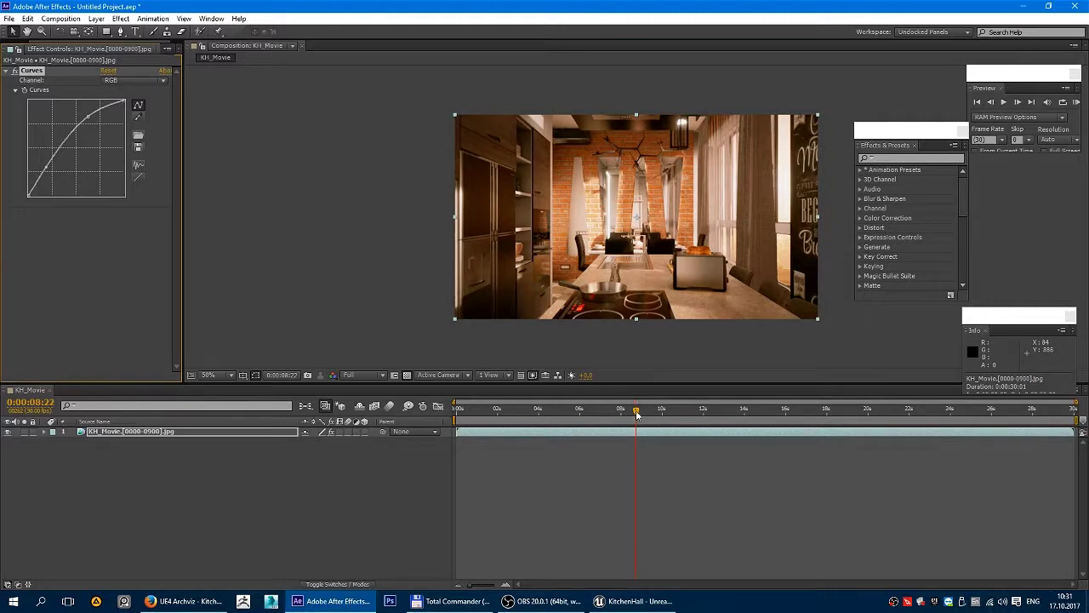
left_click_drag(637, 412, 796, 413)
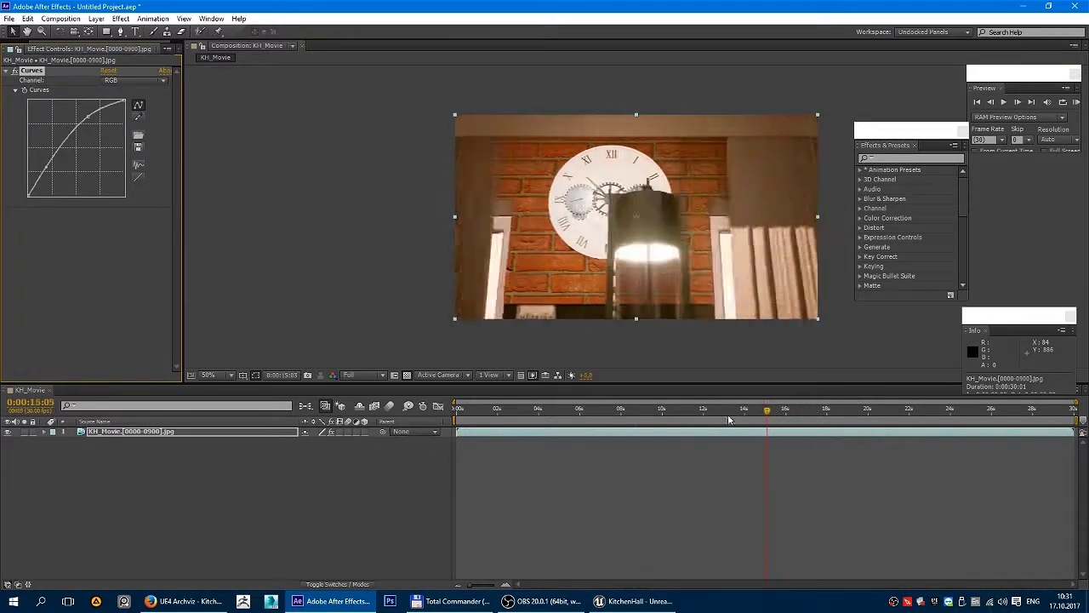
left_click_drag(87, 117, 89, 121)
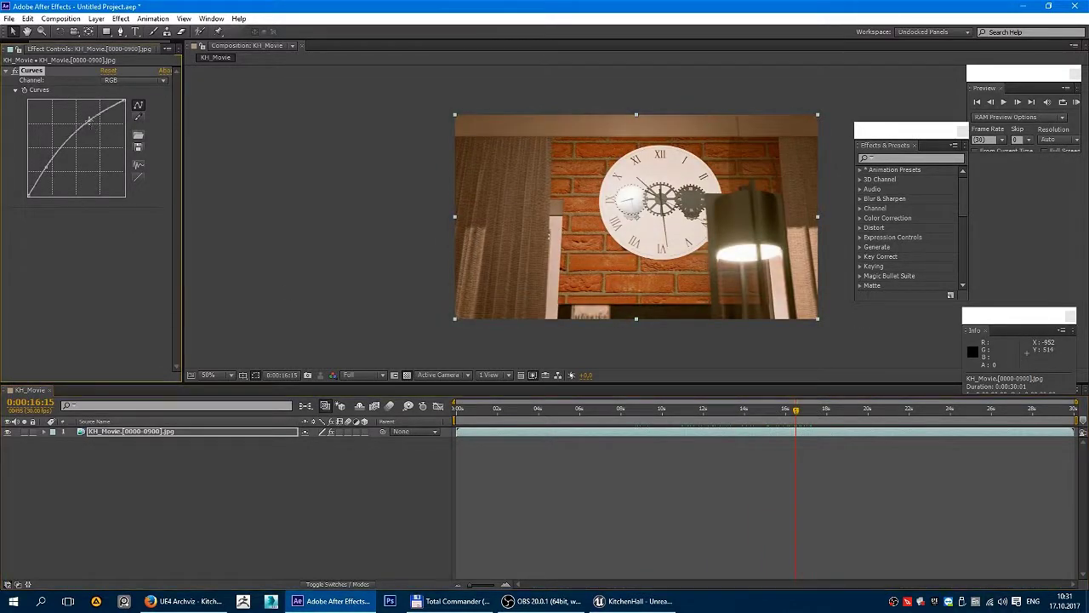
left_click(30, 393)
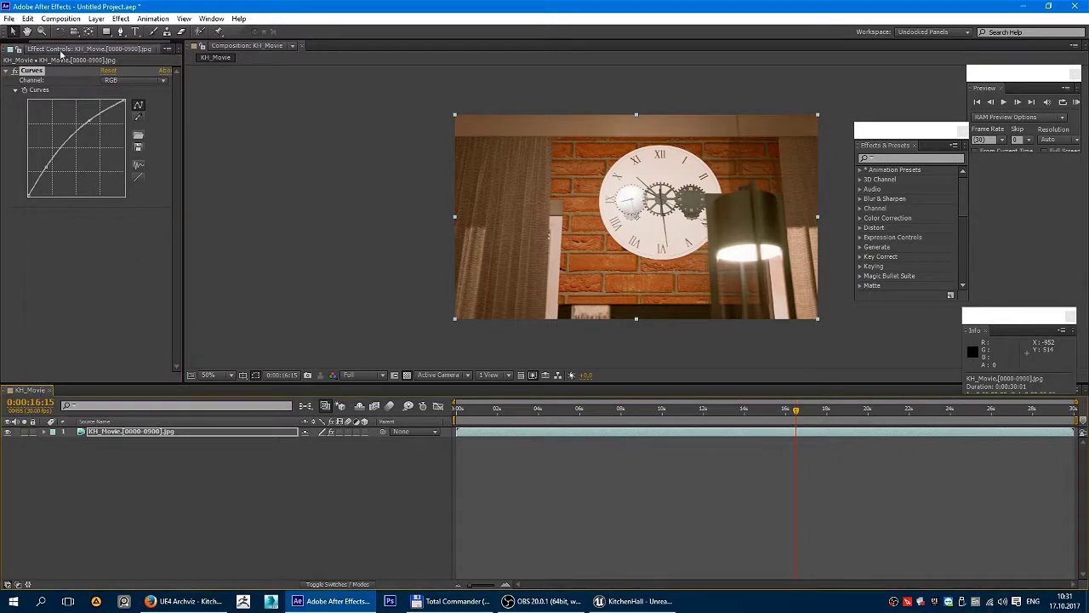
Add KH_Movie to the Render Queue and review the output module's format options.
left_click(68, 20)
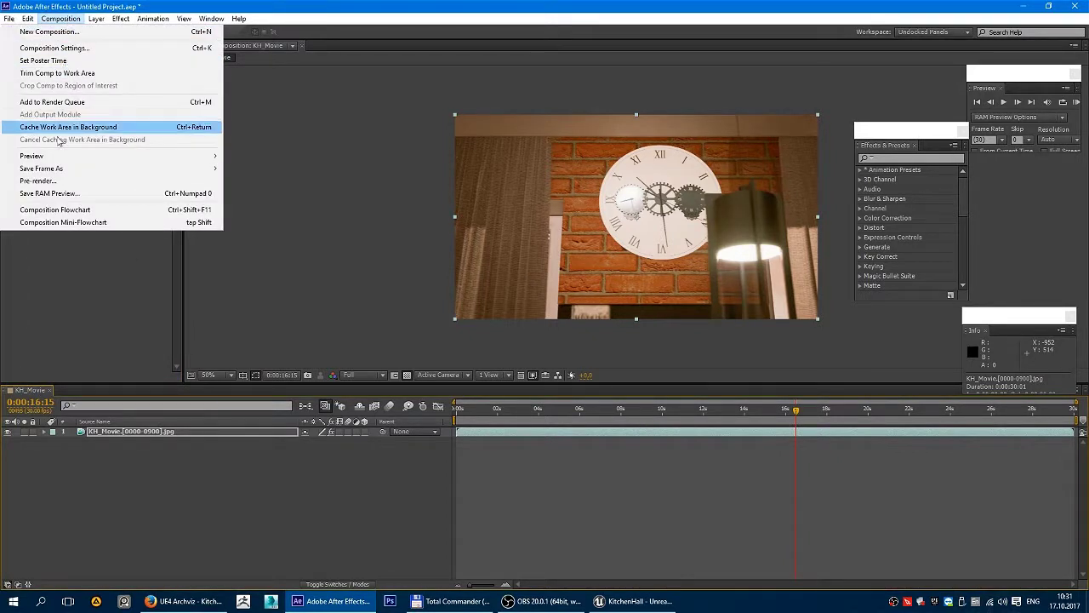
left_click(66, 103)
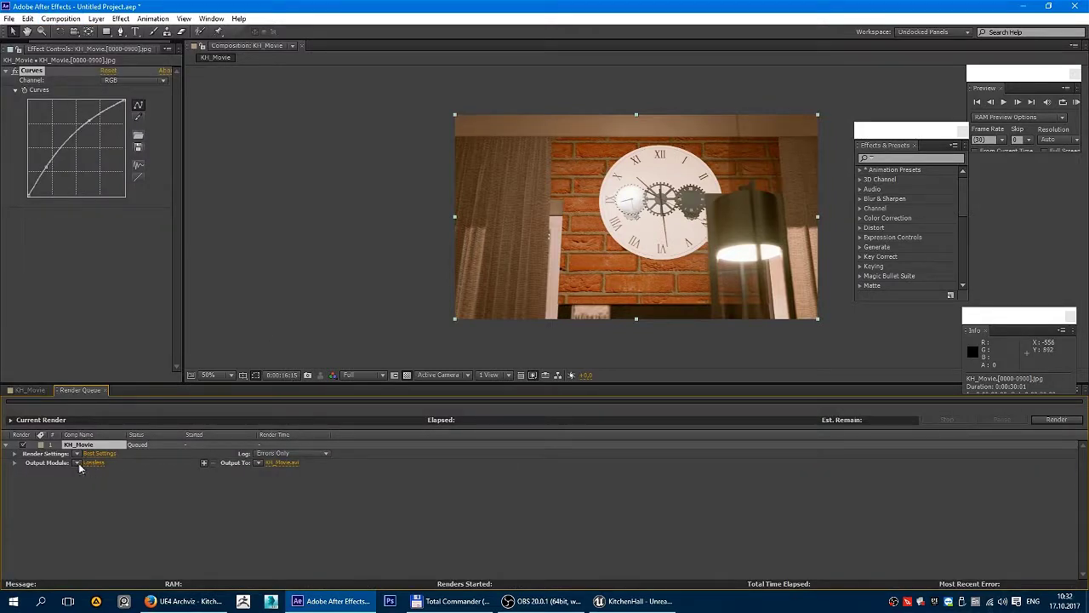
left_click(94, 462)
left_click(511, 161)
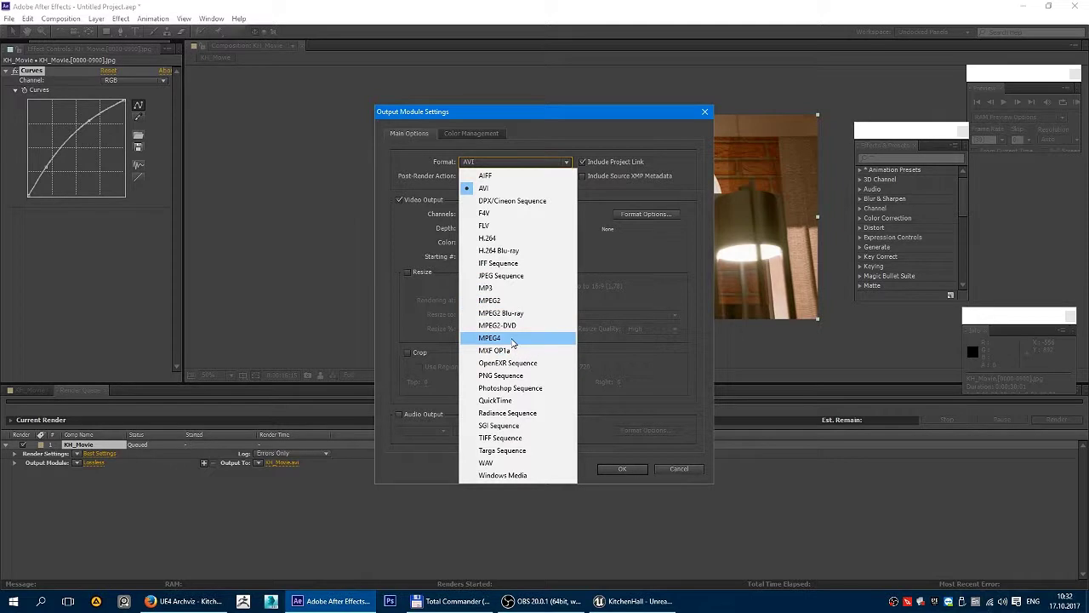
left_click(679, 468)
left_click(679, 468)
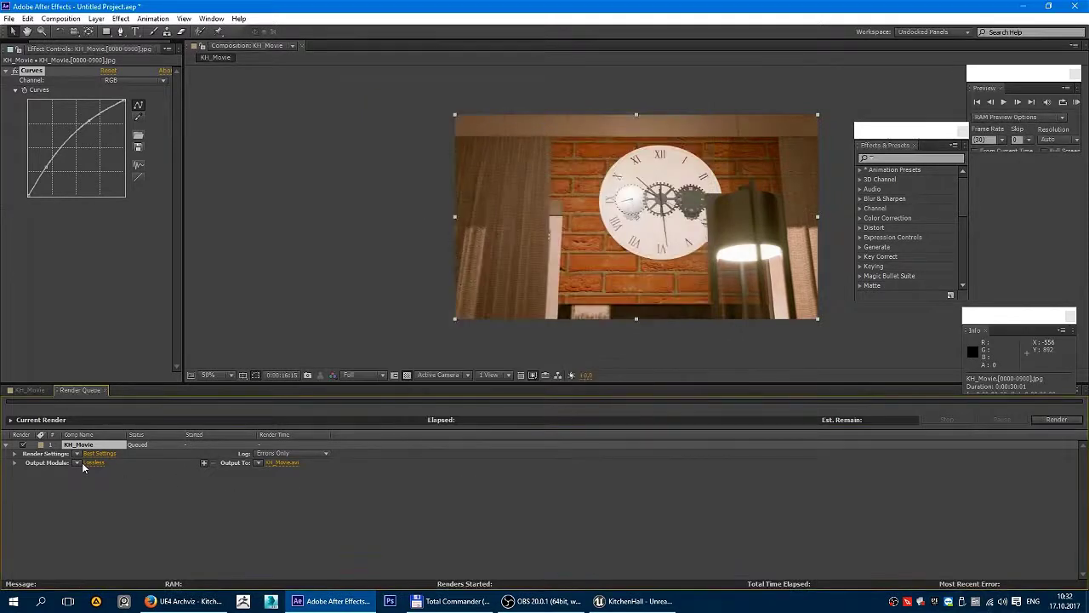
Use the MP4_Snd output template with H.264 format, keeping the default encoding options.
left_click(78, 462)
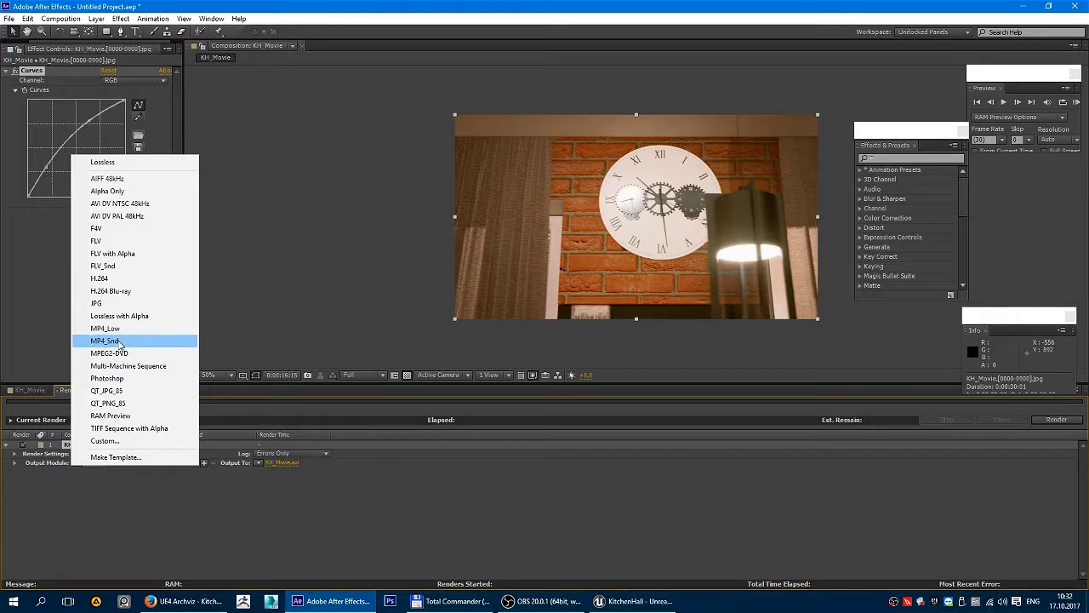
left_click(115, 344)
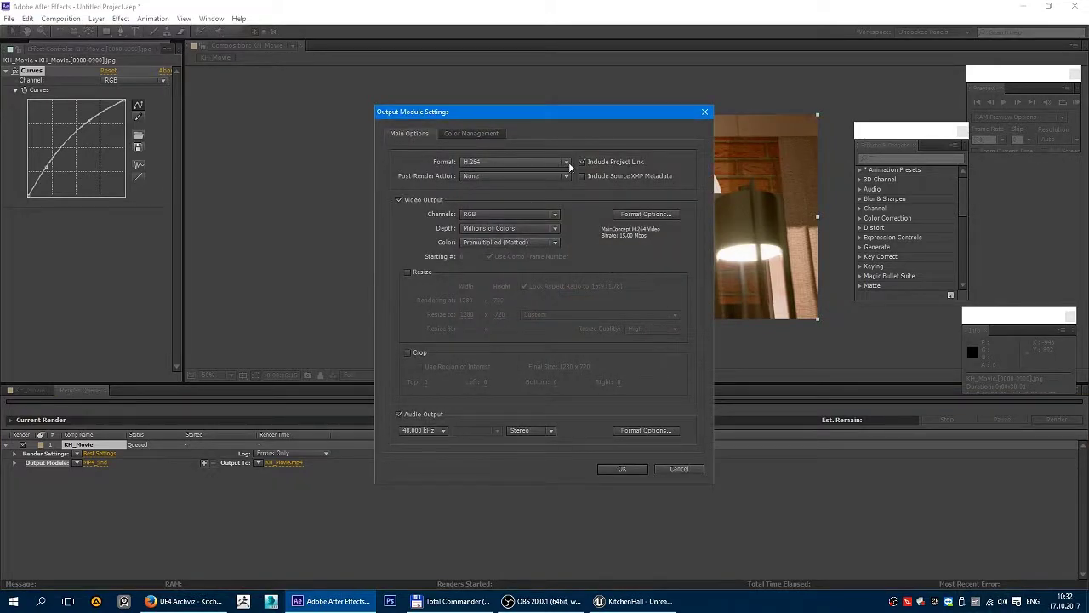
left_click(568, 162)
left_click(476, 233)
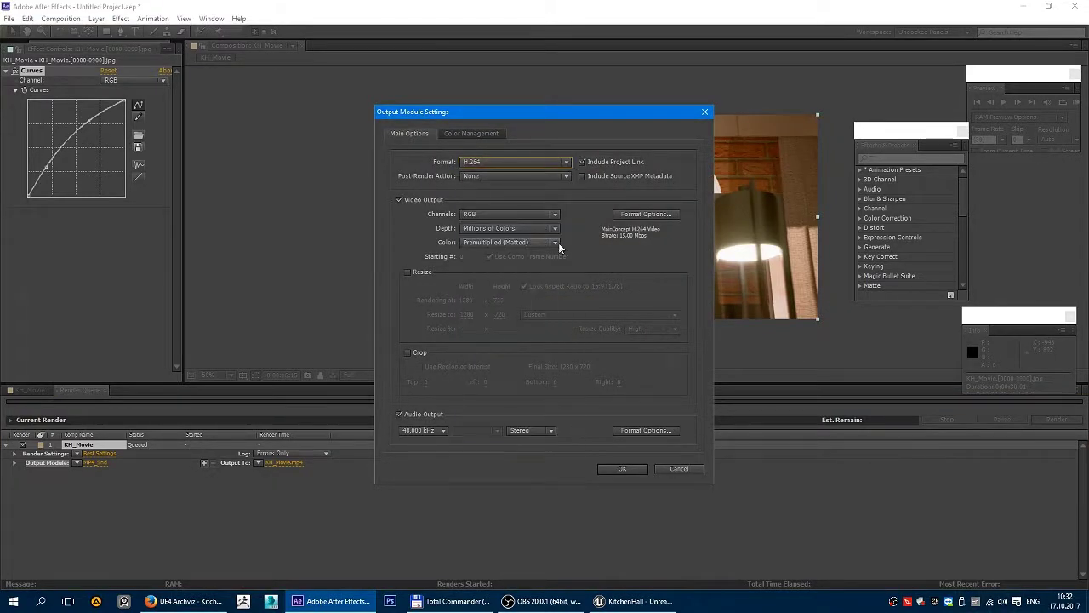
left_click(648, 215)
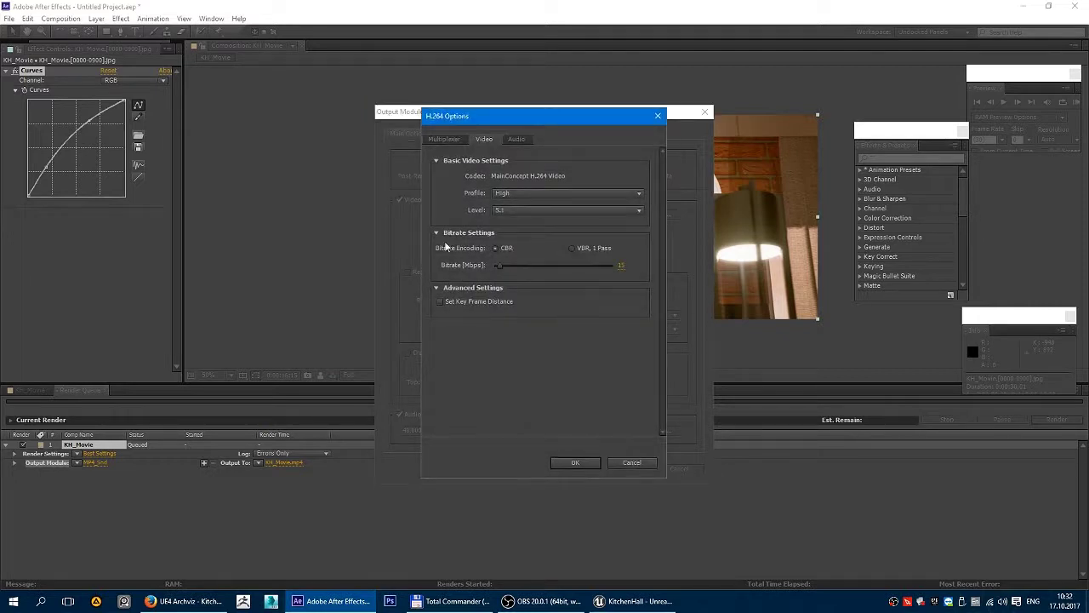
left_click(517, 140)
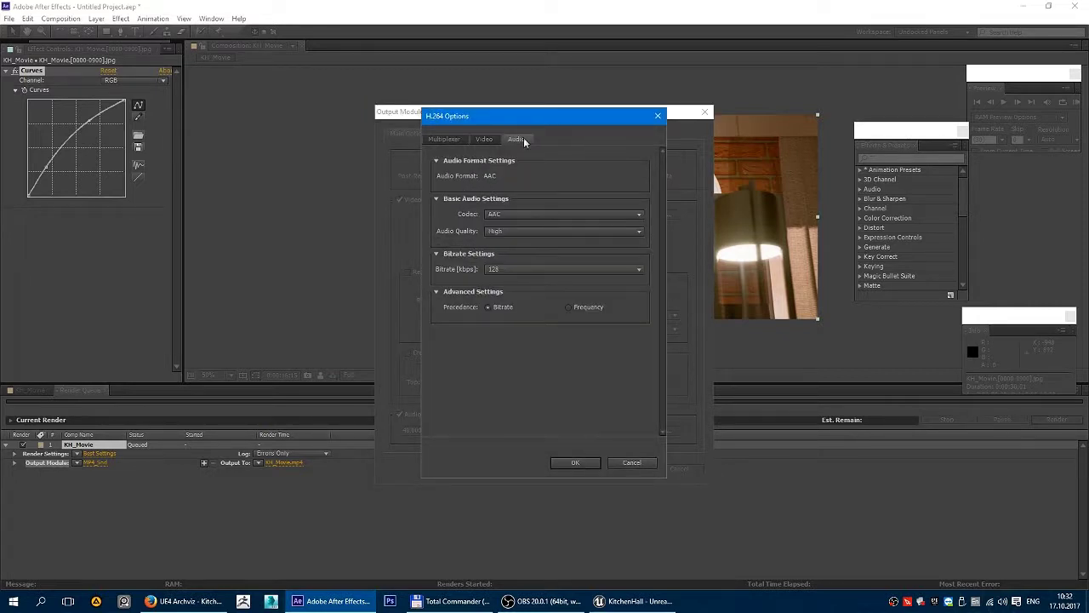
left_click(443, 138)
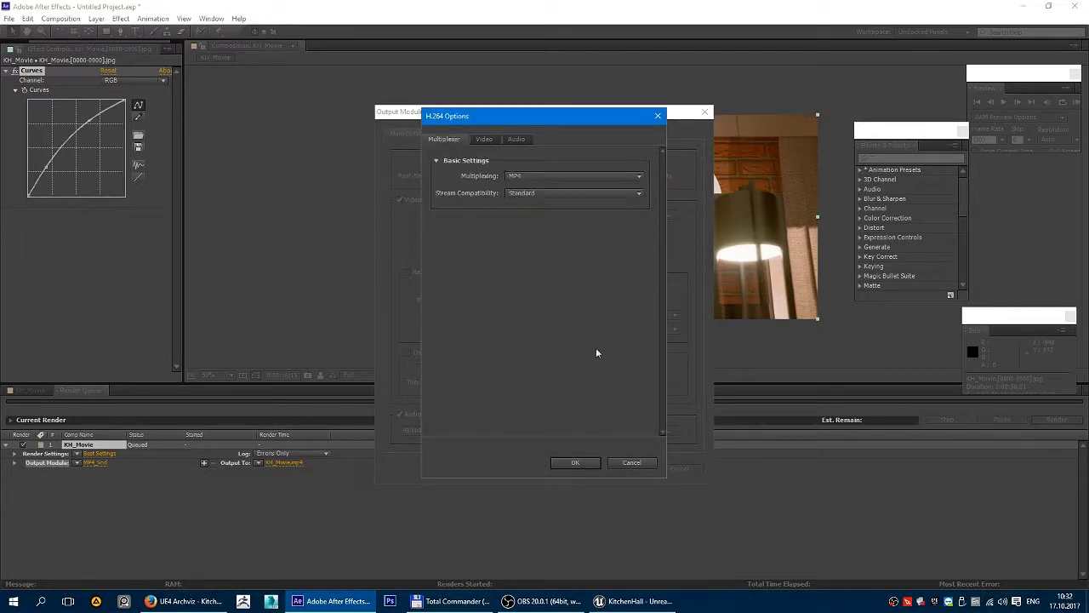
left_click(622, 465)
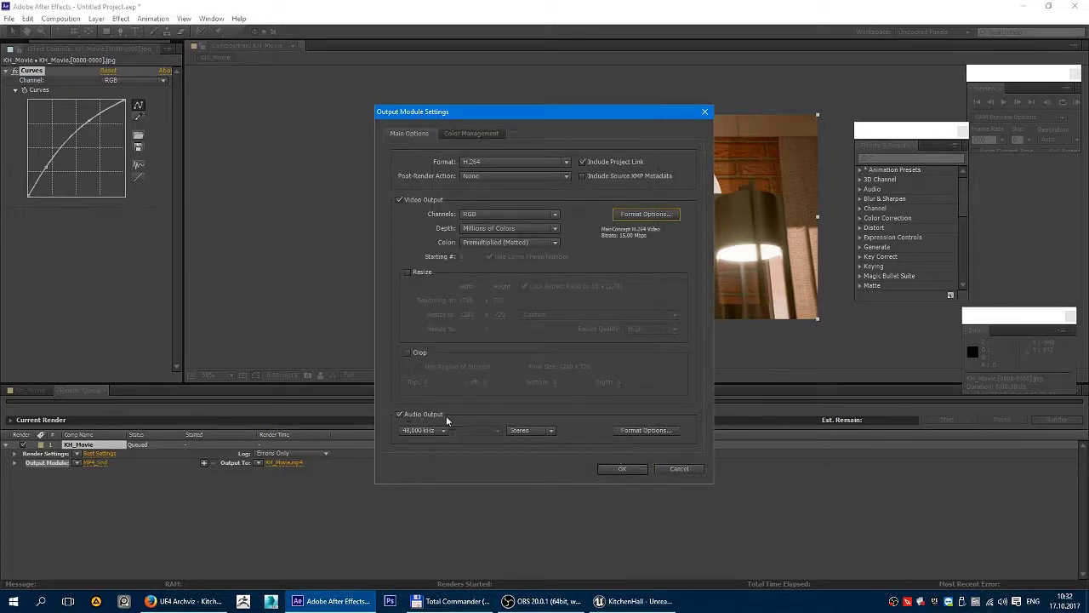
left_click(610, 471)
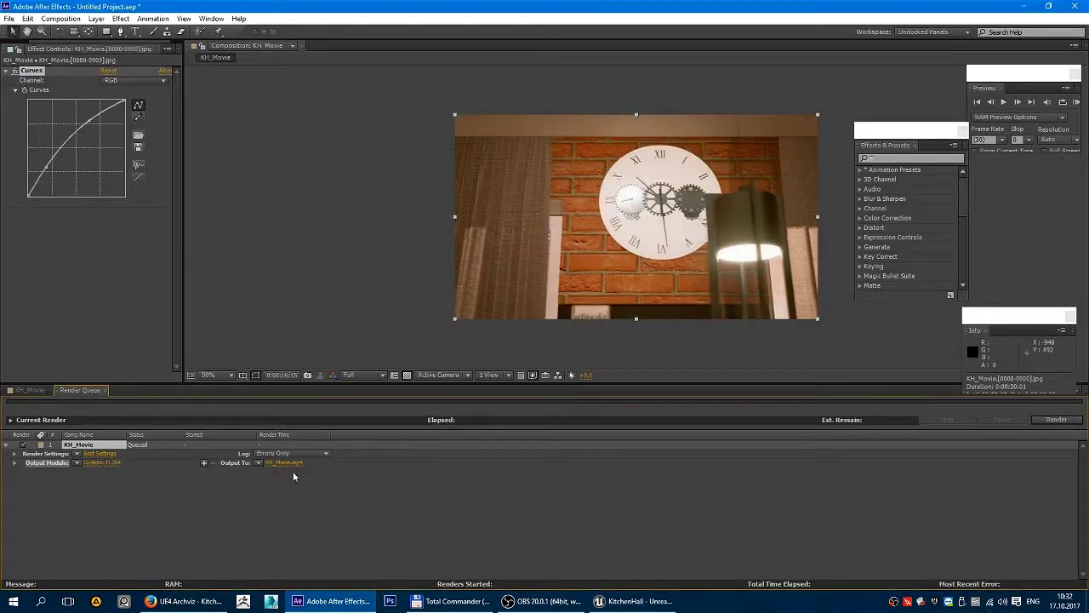
Set the render output to KH_Movie.mp4 on the Desktop.
left_click(286, 463)
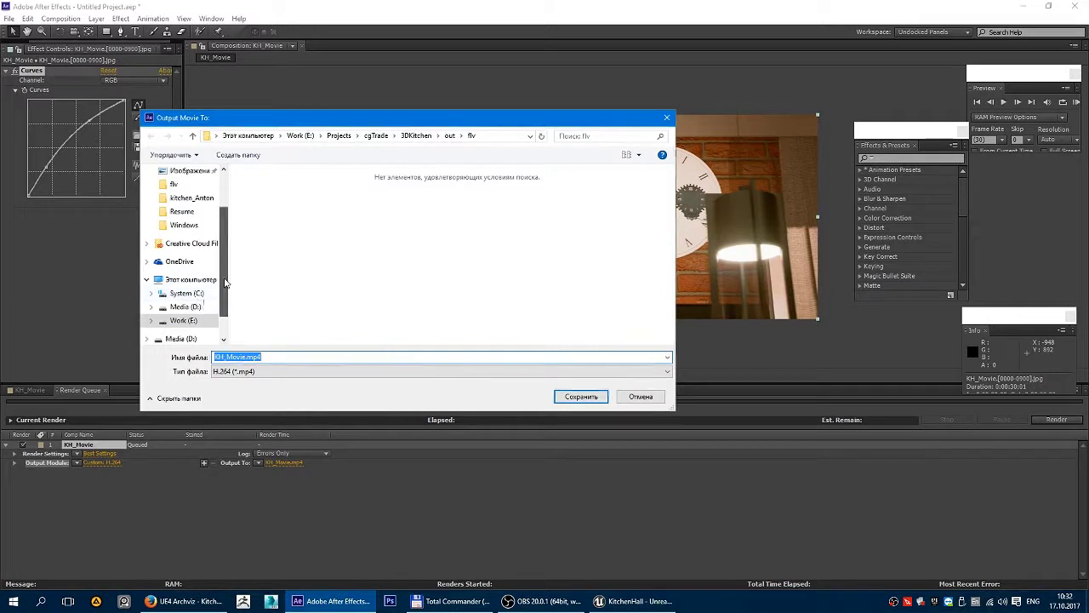
left_click(200, 194)
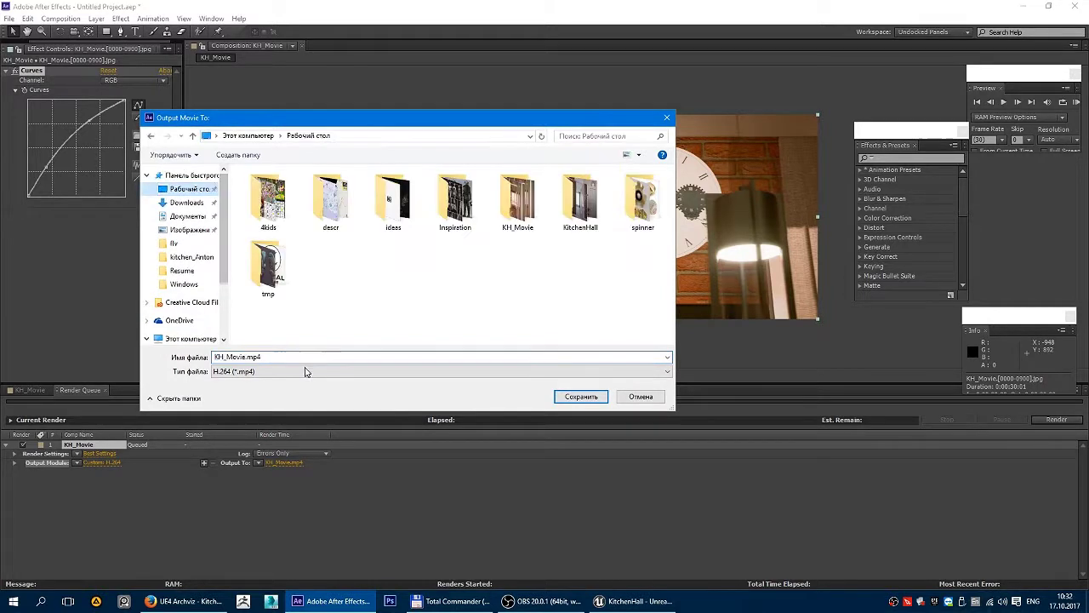
left_click(593, 397)
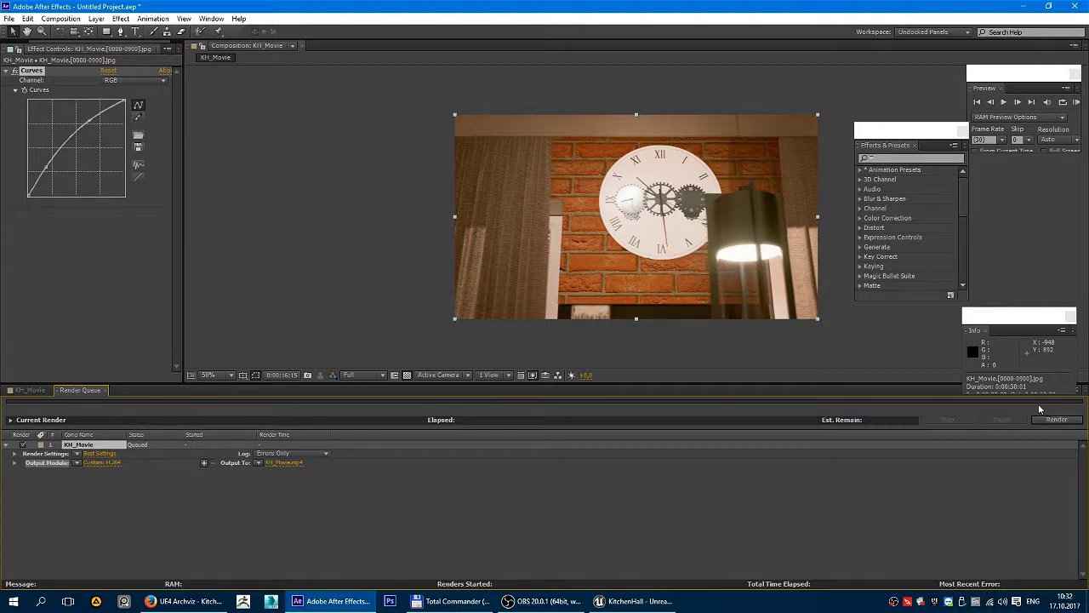
Render KH_Movie, then switch to Total Commander once the render is done.
left_click(1043, 421)
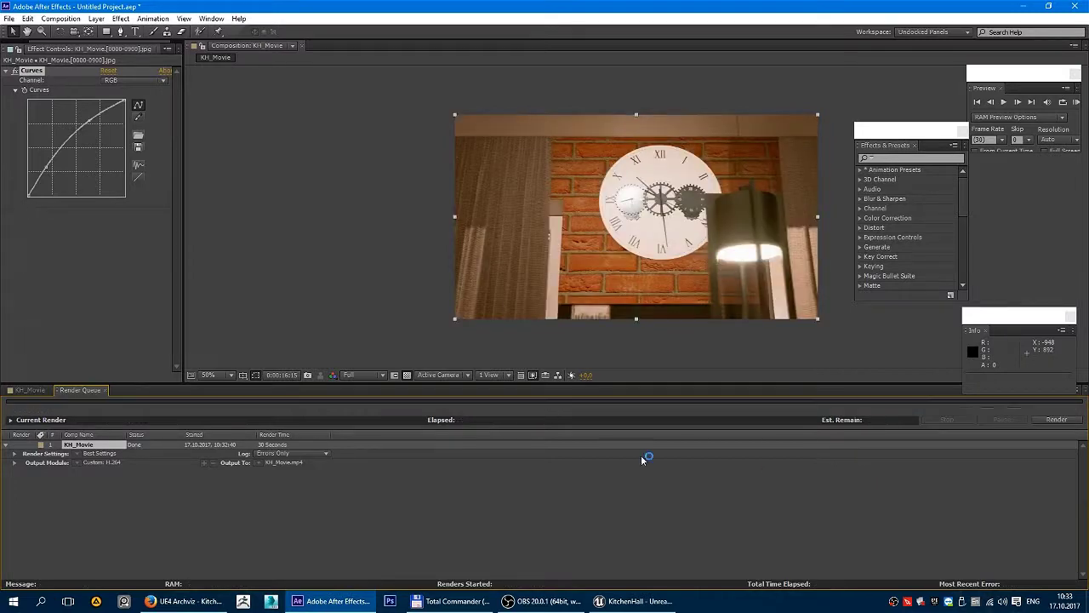
left_click(455, 601)
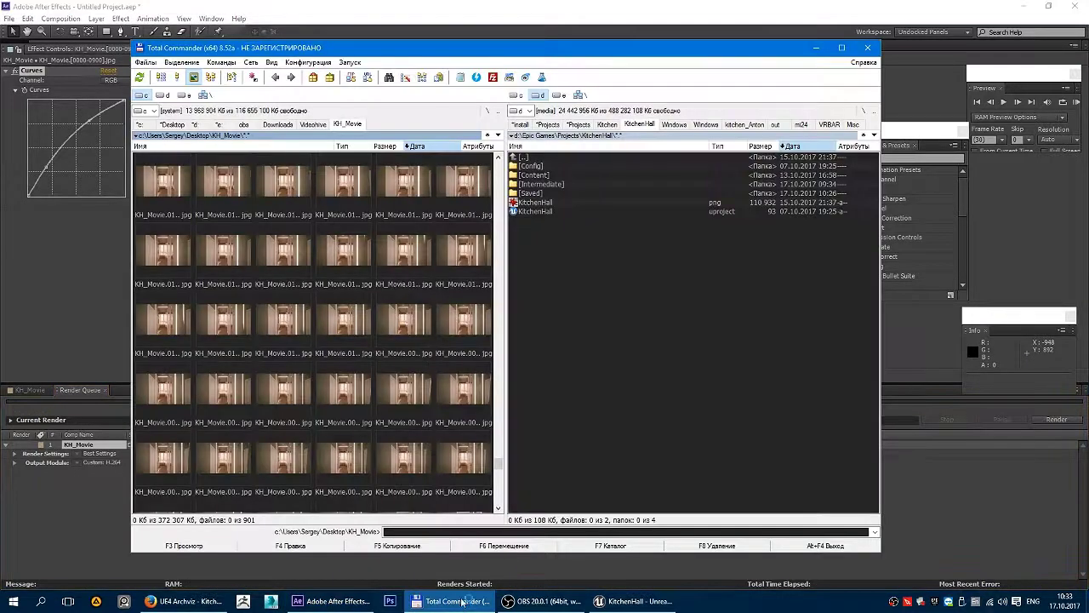
Play KH_Movie.mp4 from the Desktop fullscreen, then close the player and minimize Total Commander.
left_click(174, 125)
double_click(162, 239)
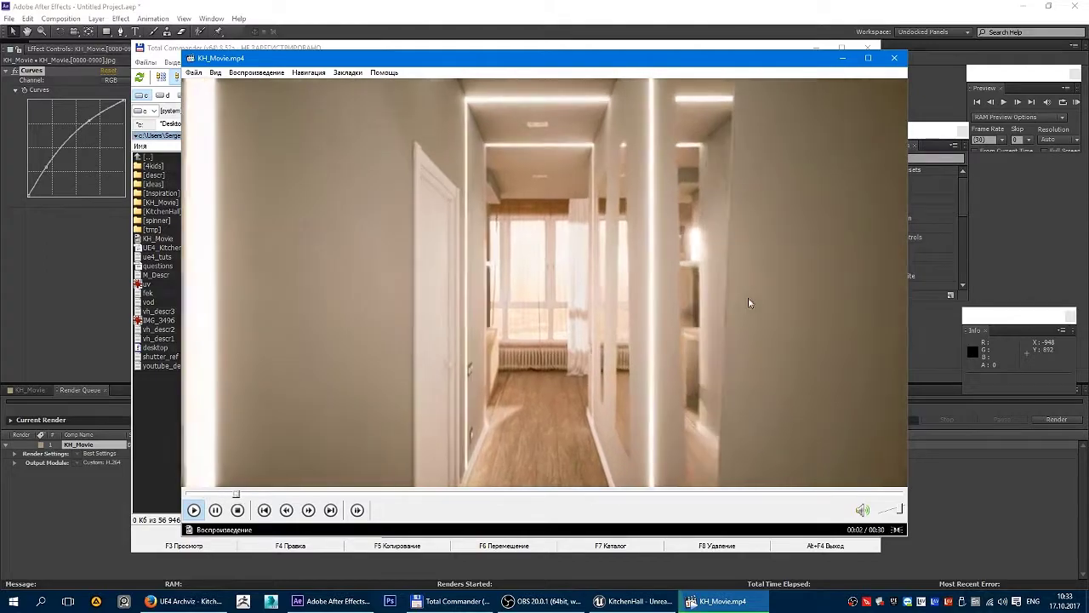
double_click(853, 312)
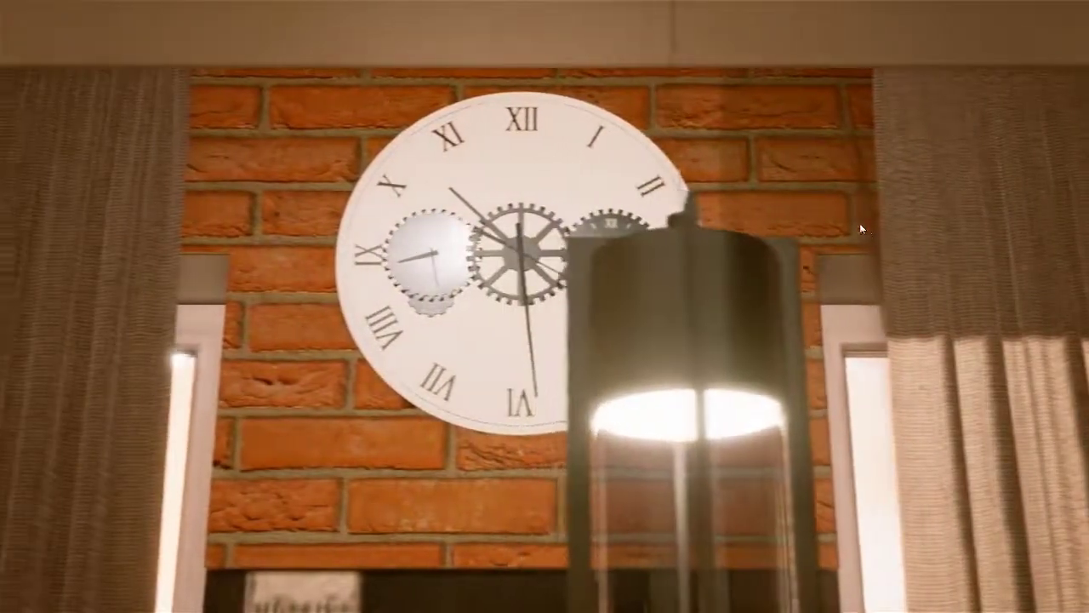
double_click(859, 223)
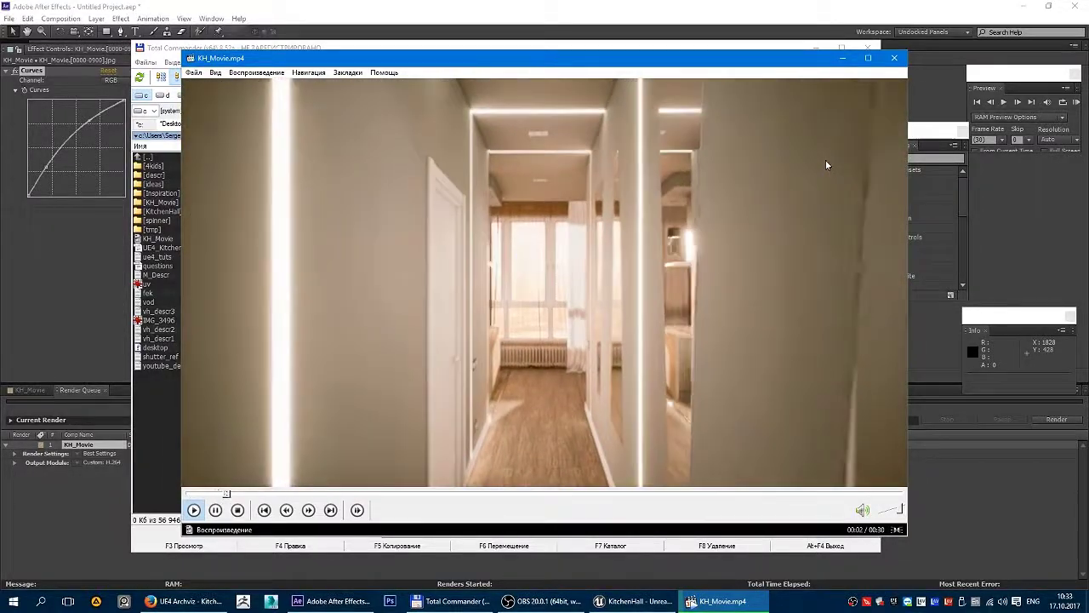
left_click(896, 59)
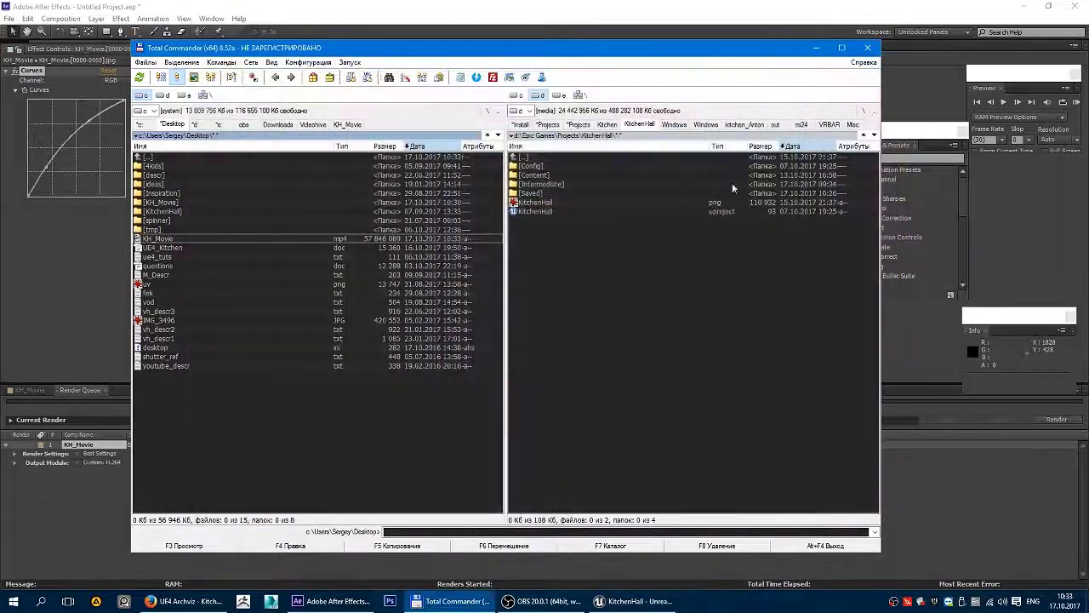
left_click(816, 46)
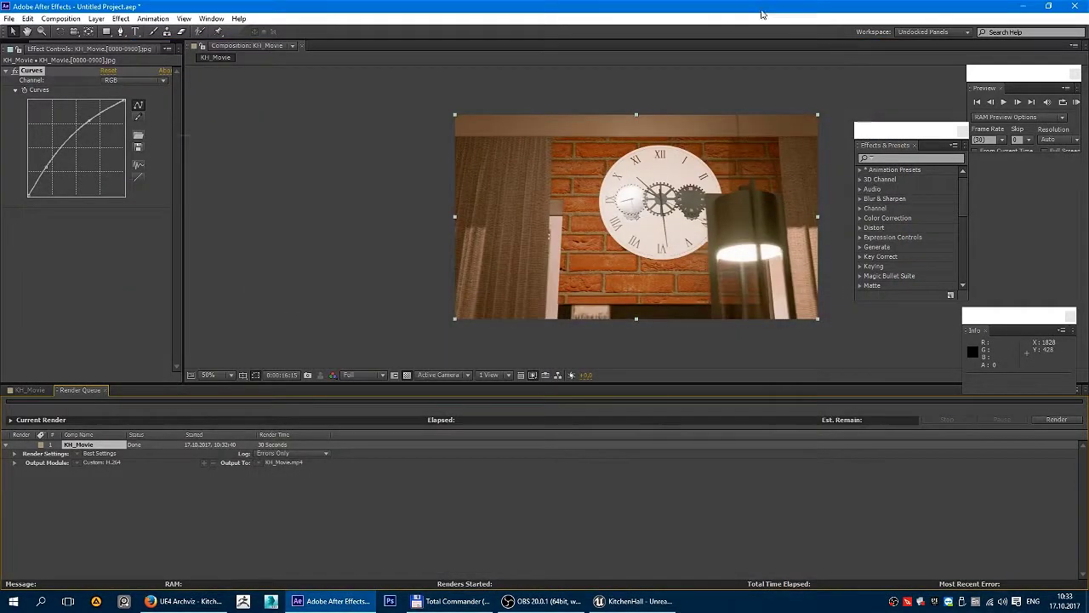